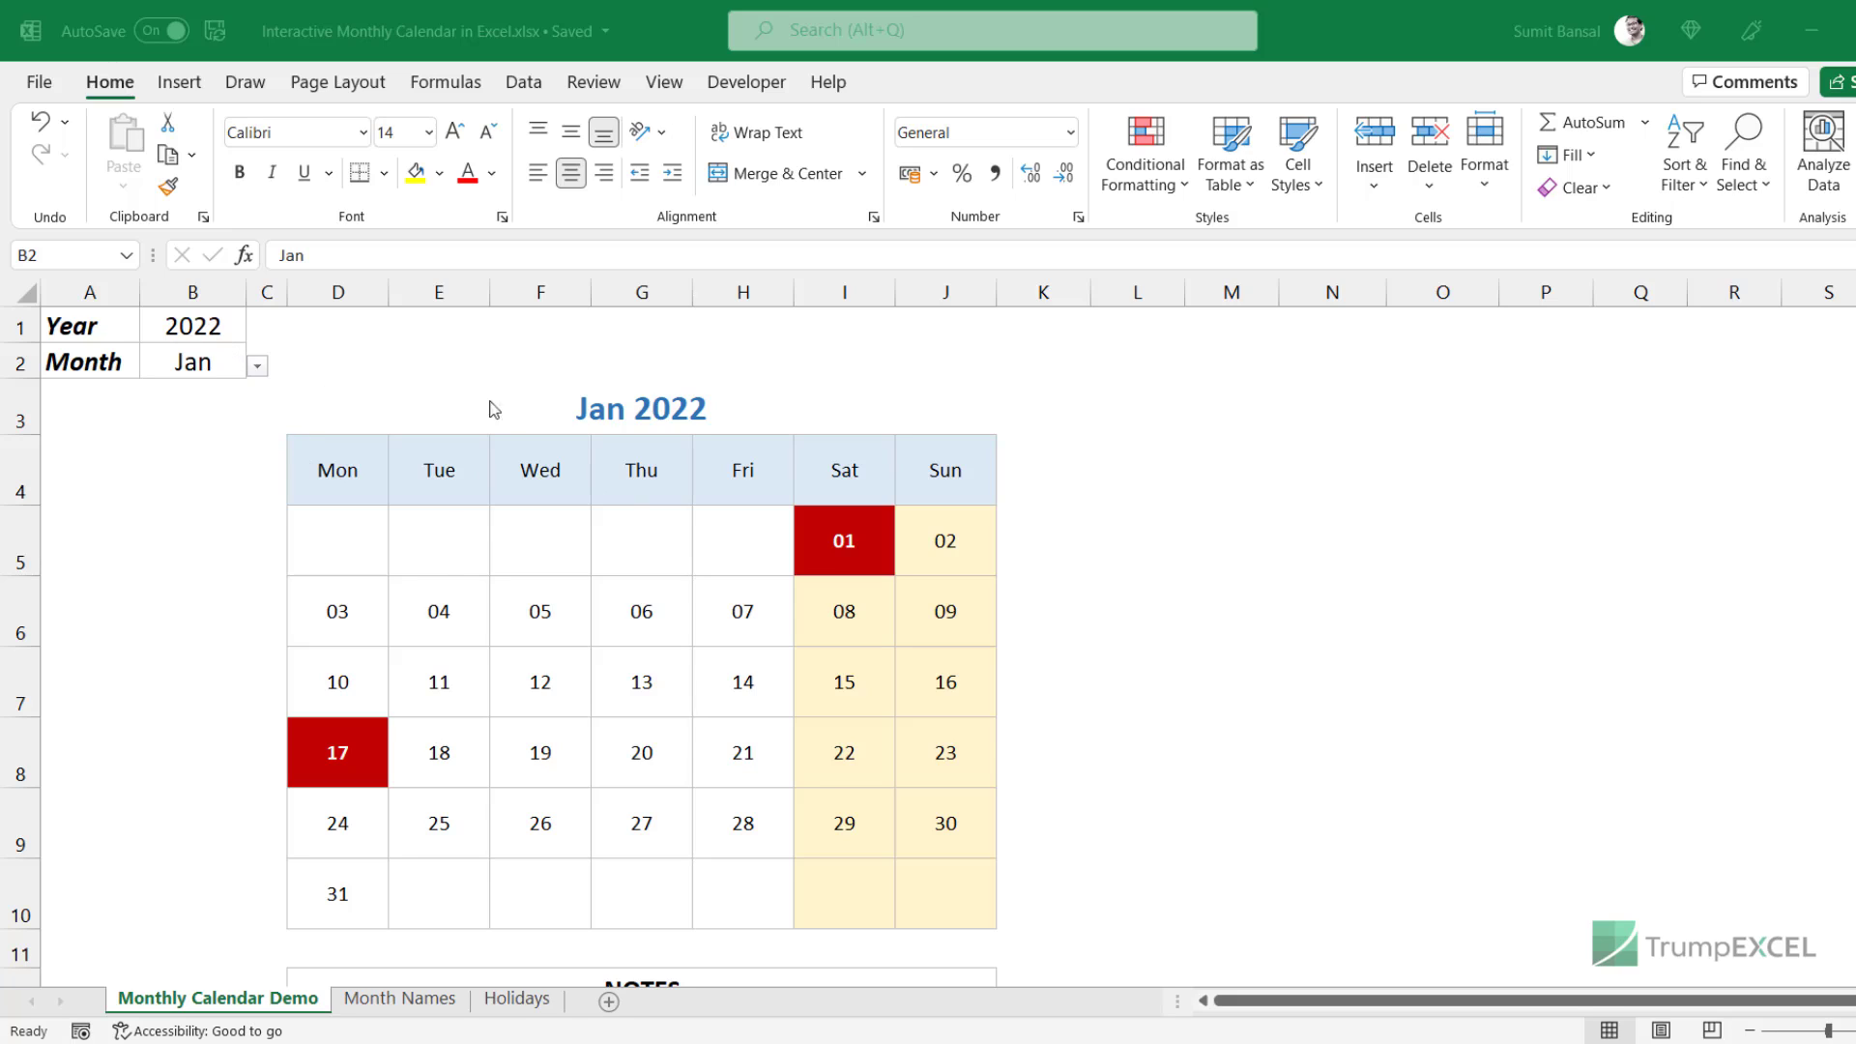
Set the demo calendar's month to Feb and review the holiday dates on the Holidays sheet.
{"action": "left_click", "coordinate": [258, 367]}
{"action": "left_click", "coordinate": [258, 368]}
{"action": "left_click", "coordinate": [224, 406]}
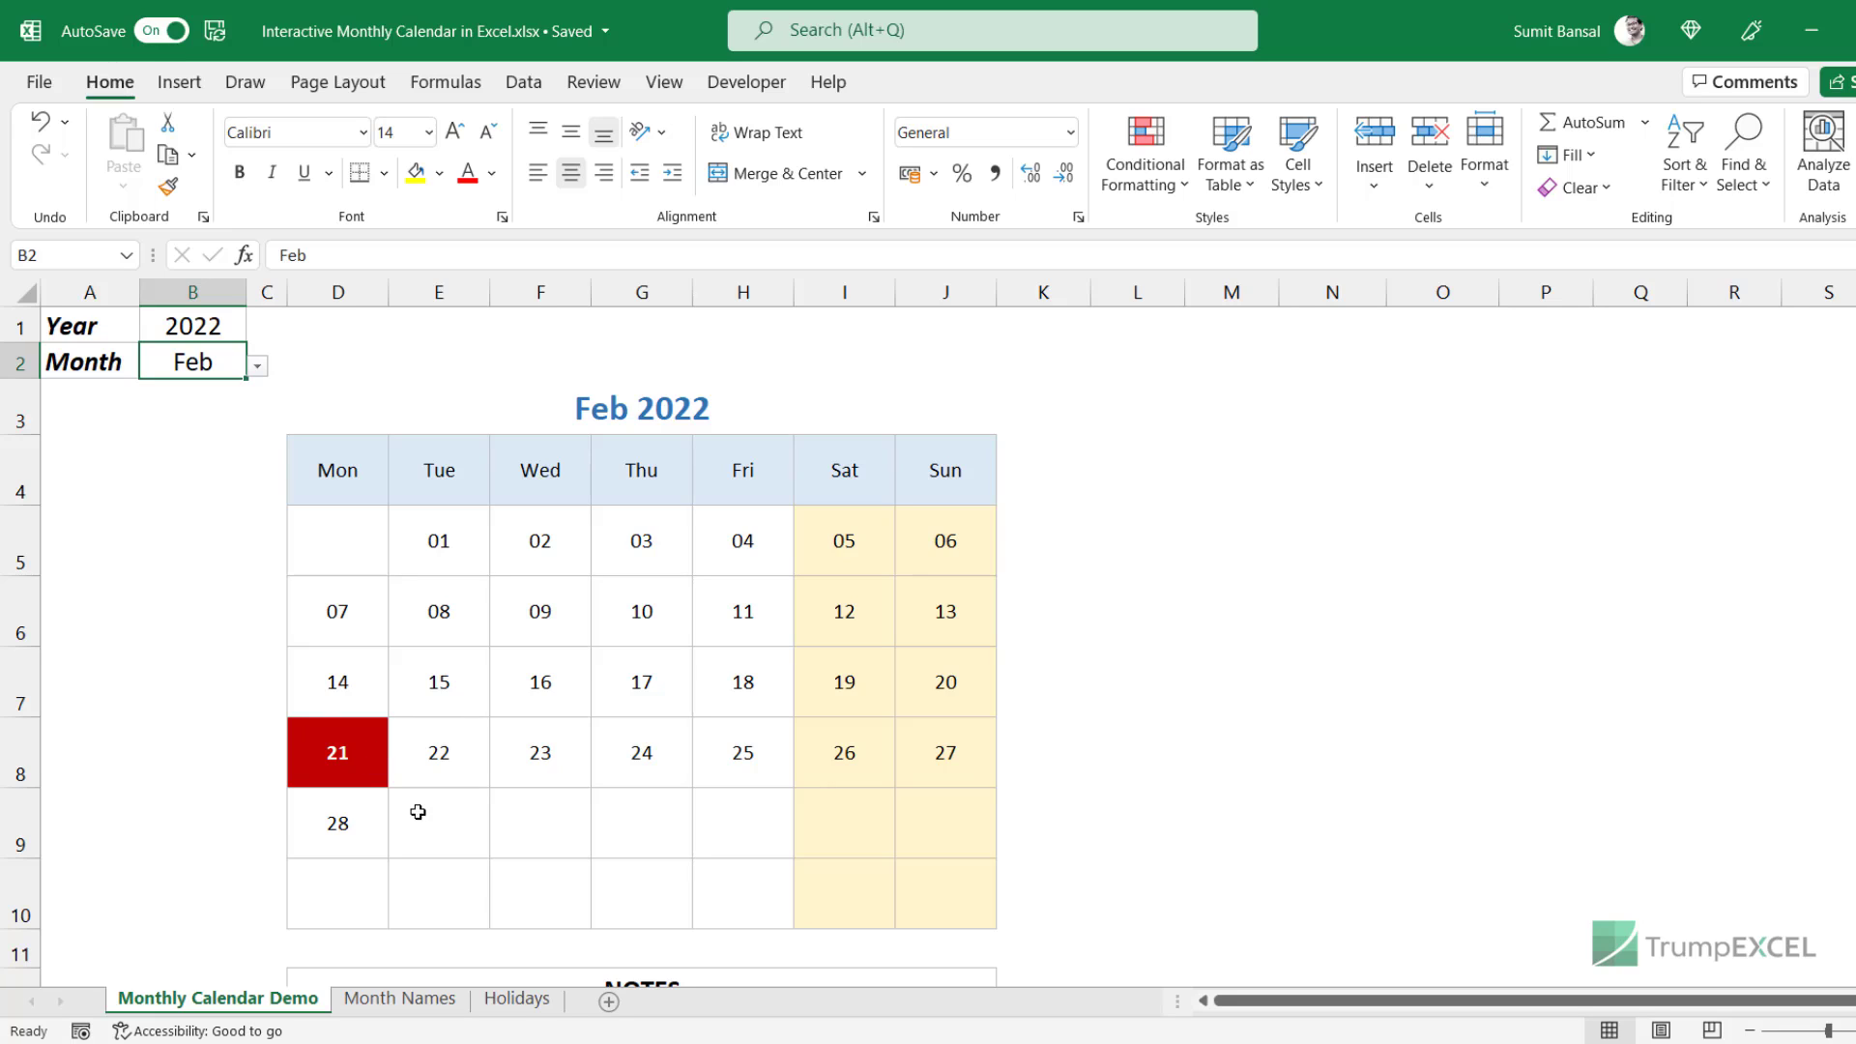
{"action": "left_click", "coordinate": [517, 1001]}
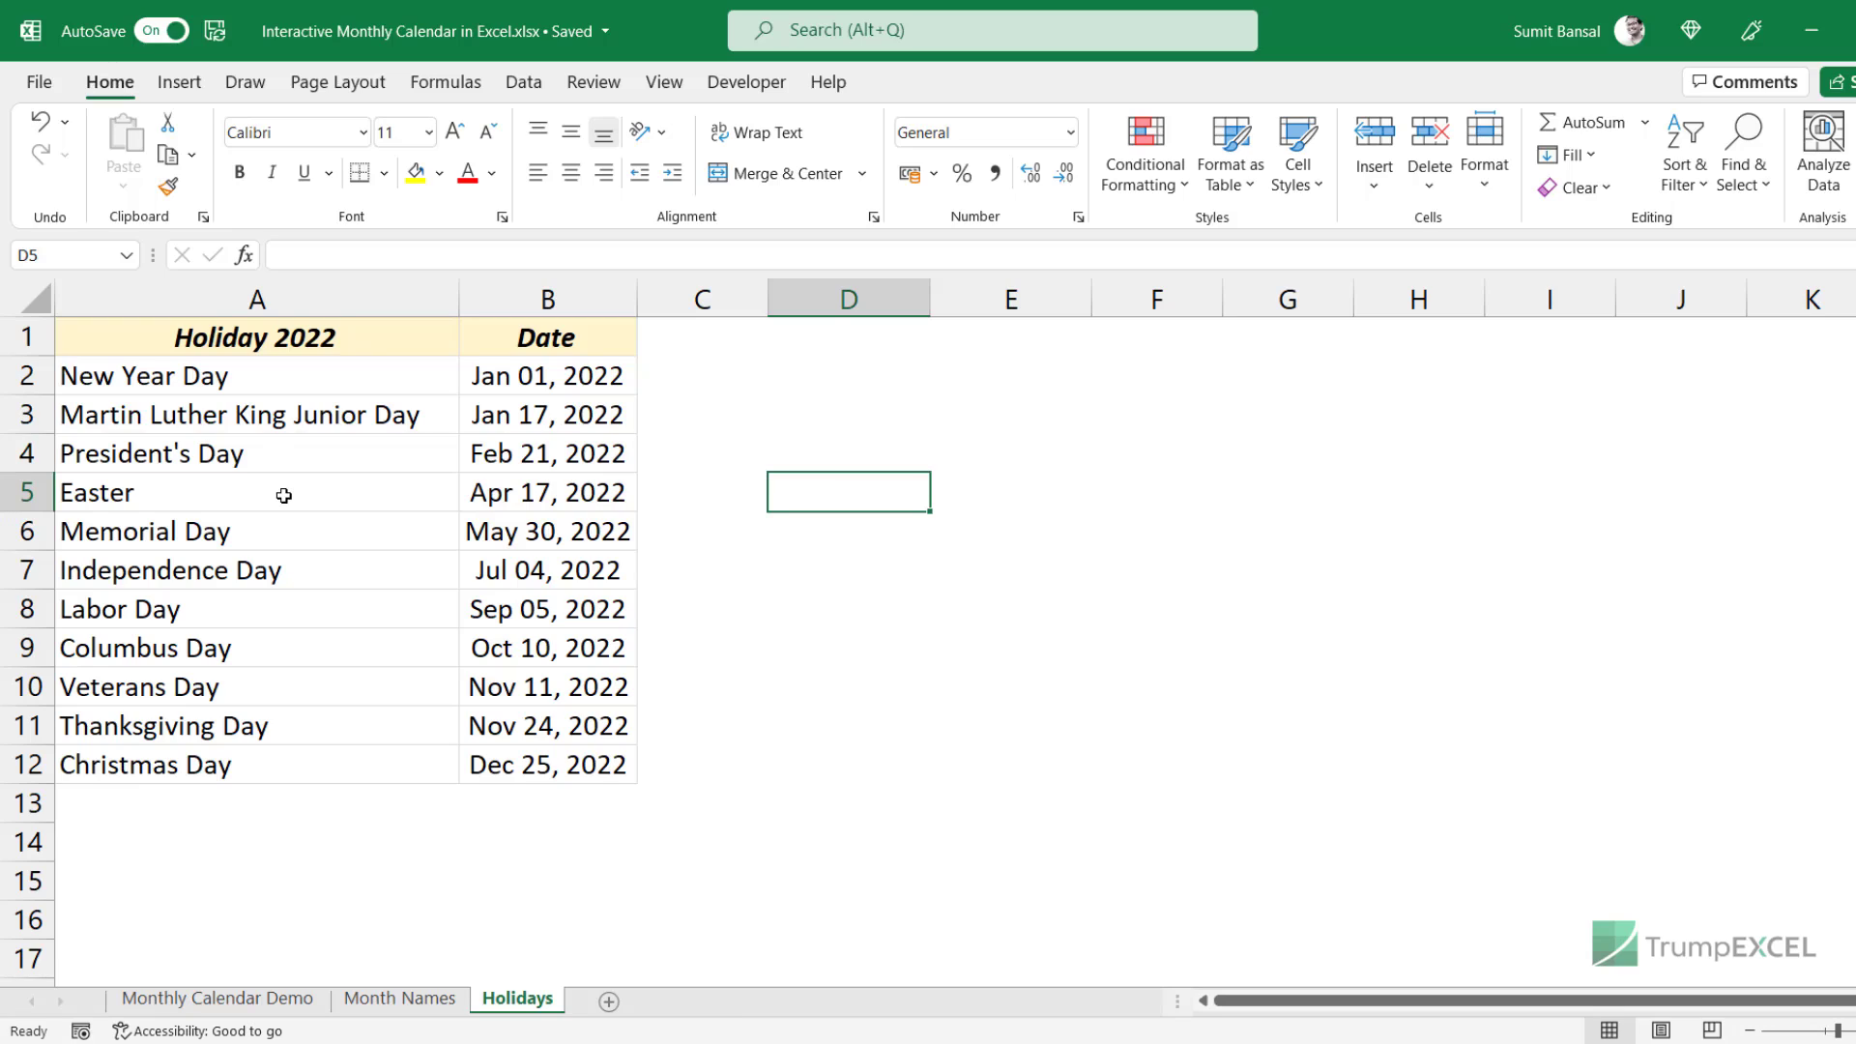
{"action": "left_click", "coordinate": [294, 998]}
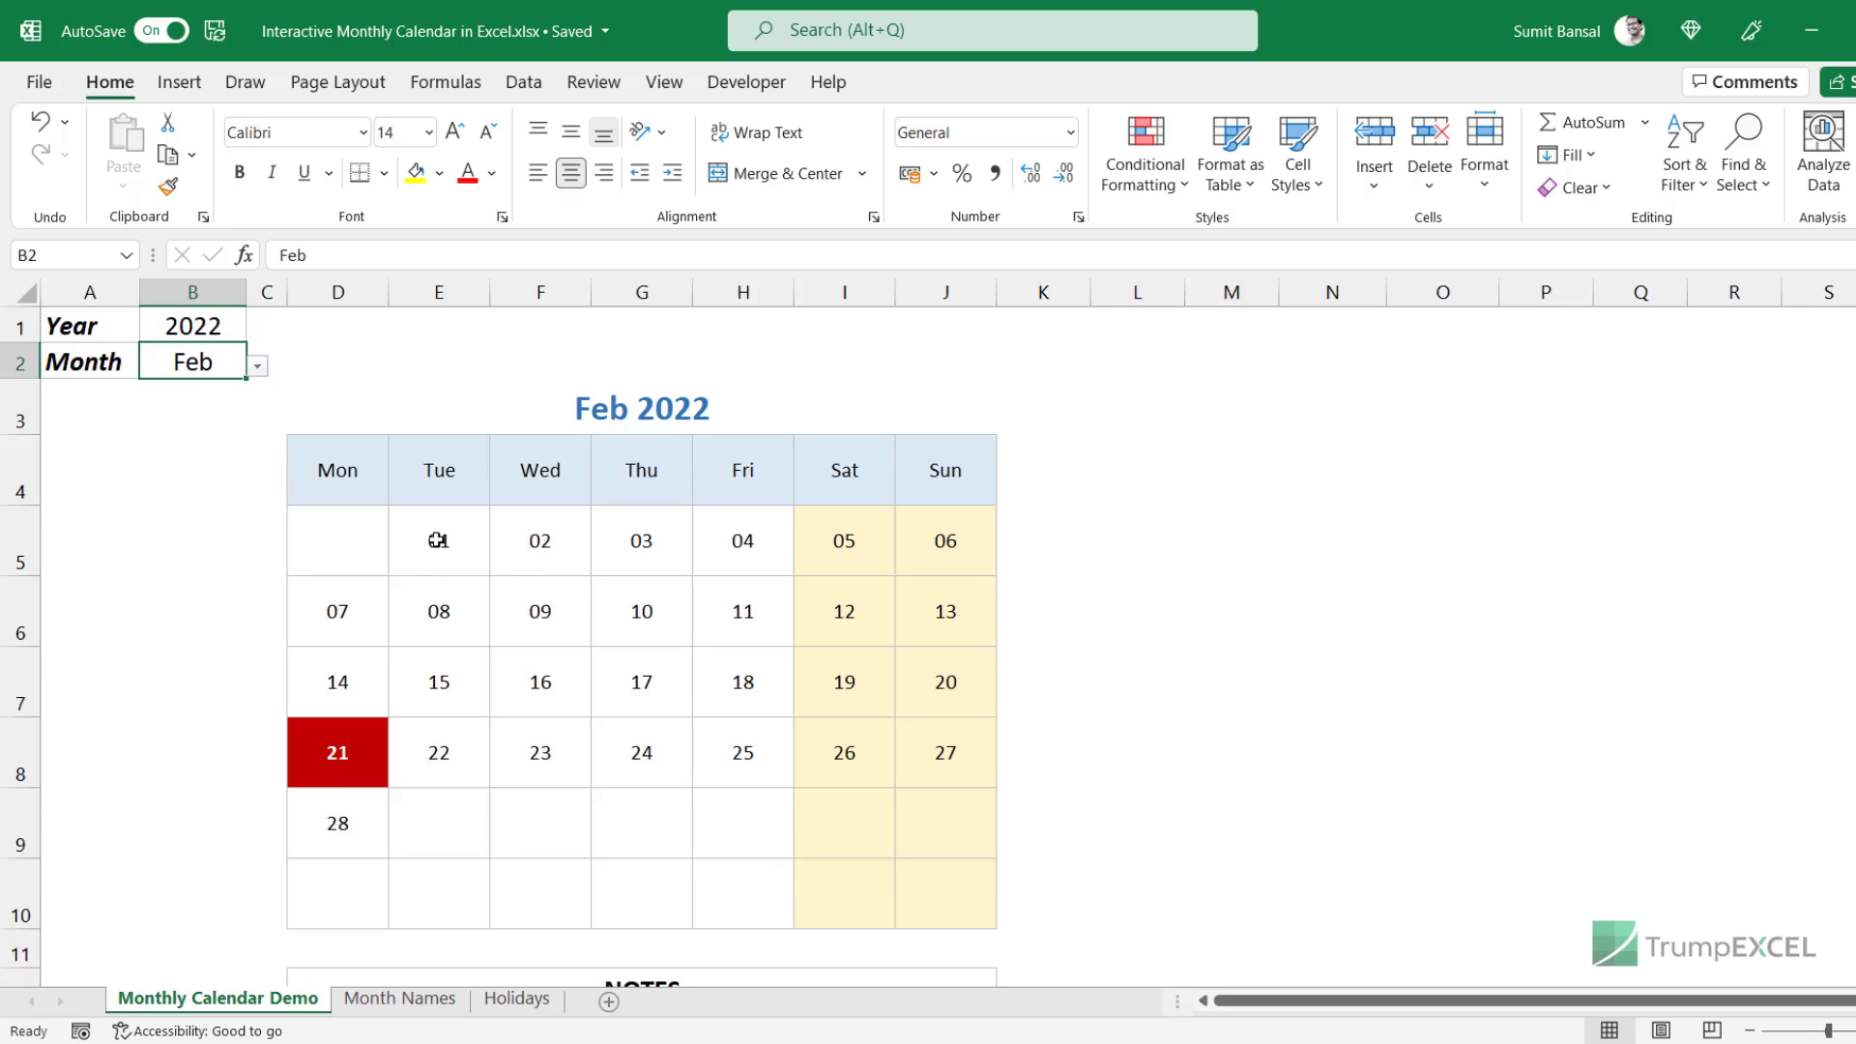
Set the demo calendar's year in cell B1 to 2021.
{"action": "left_click", "coordinate": [239, 336]}
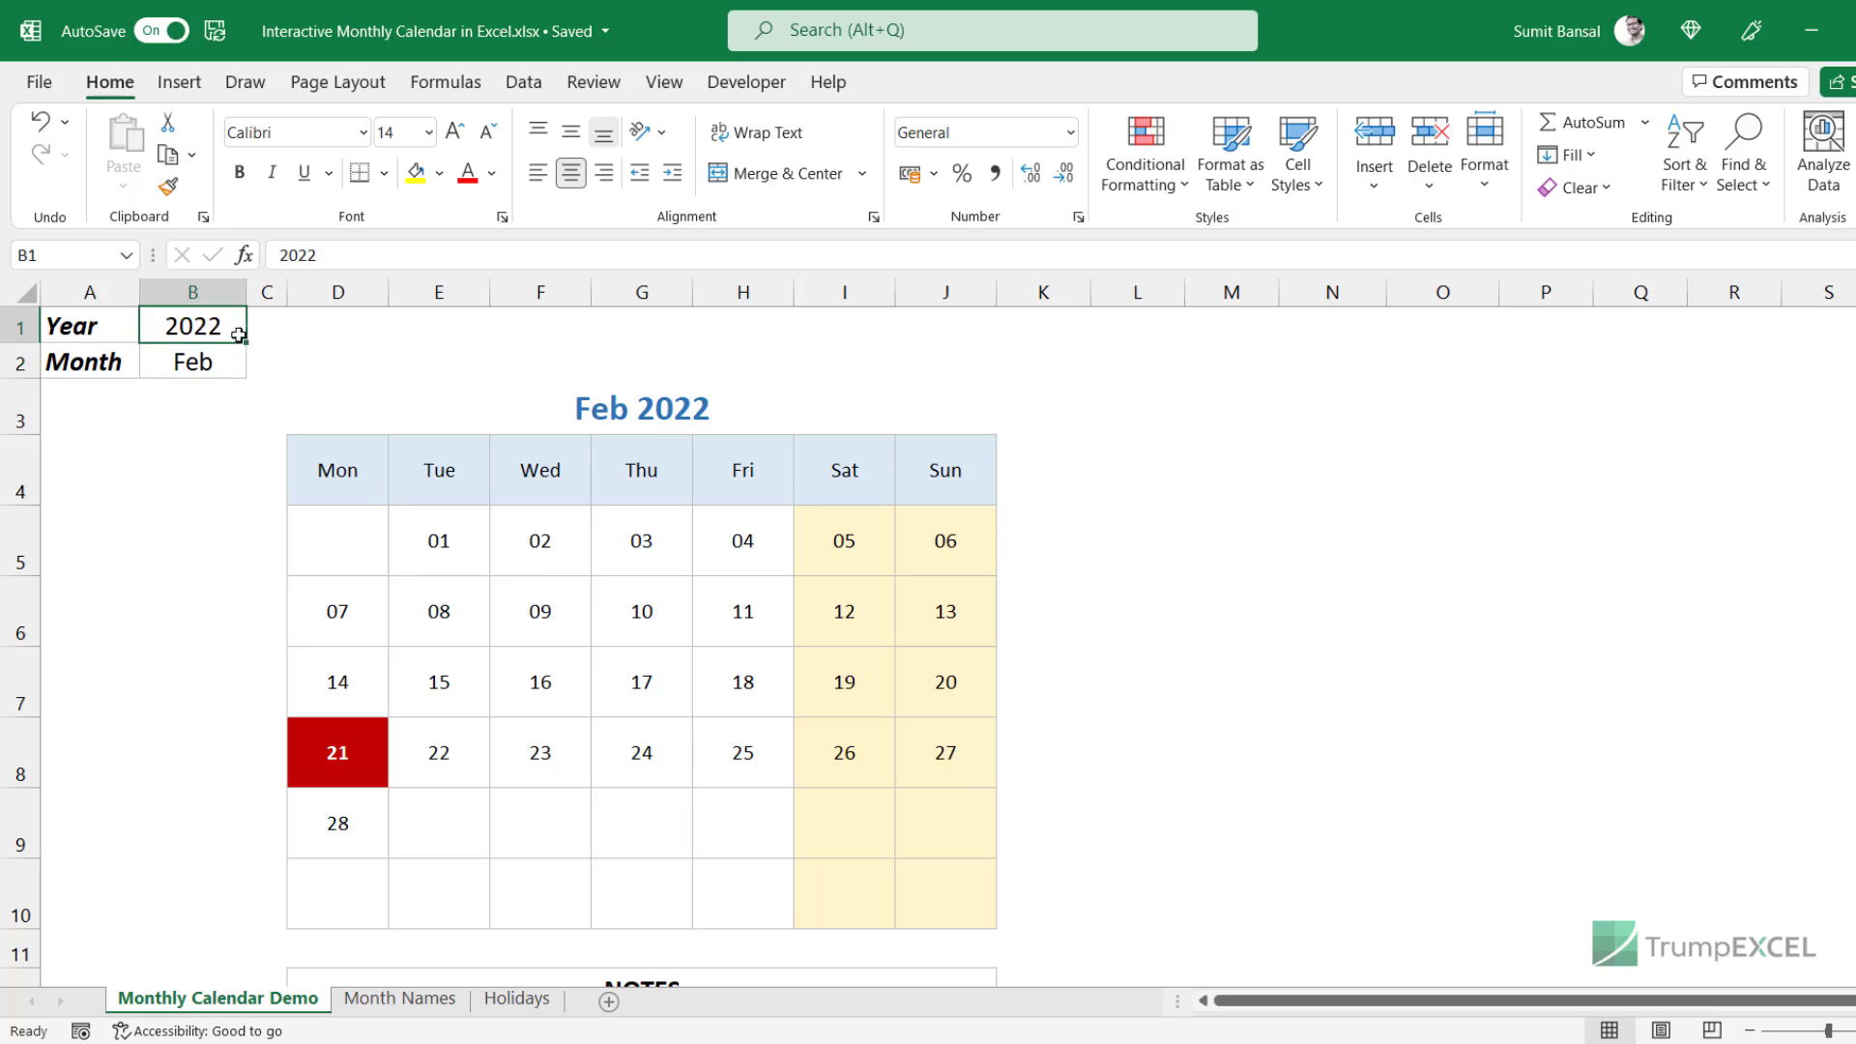
{"action": "type", "text": "2021"}
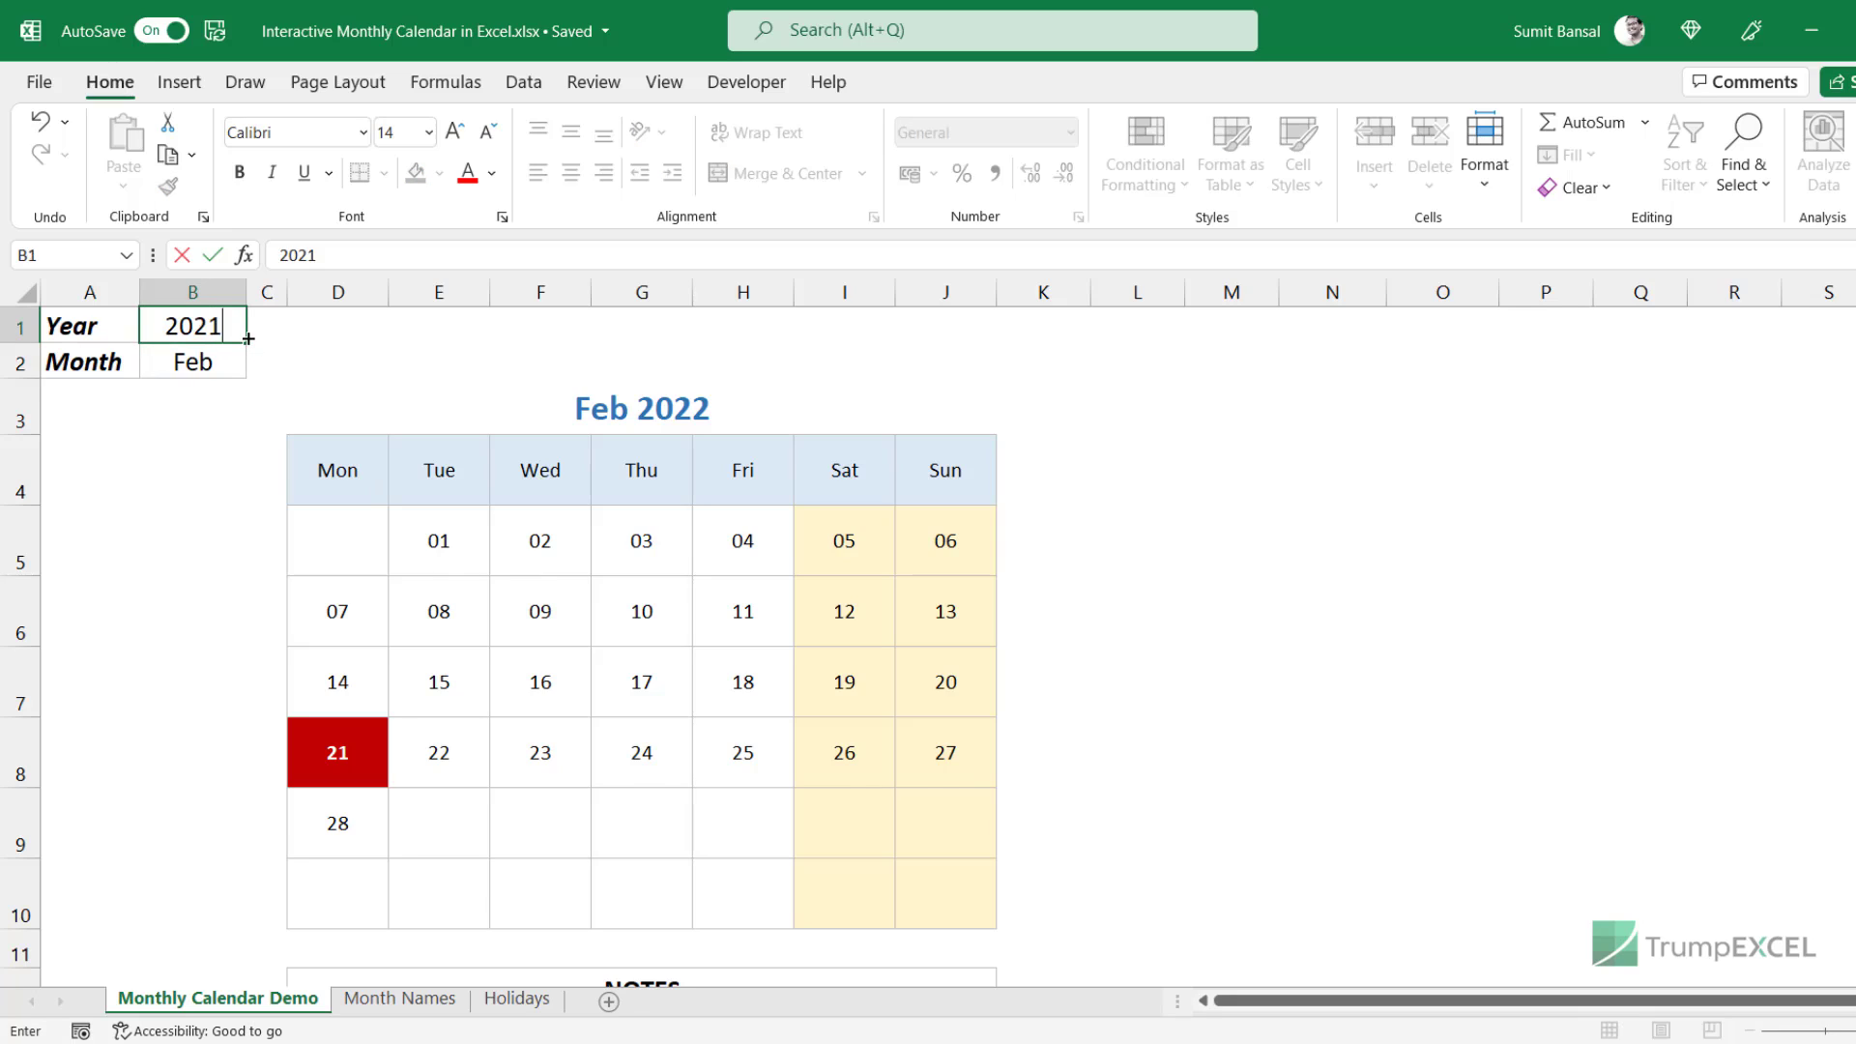
{"action": "key", "text": "Return"}
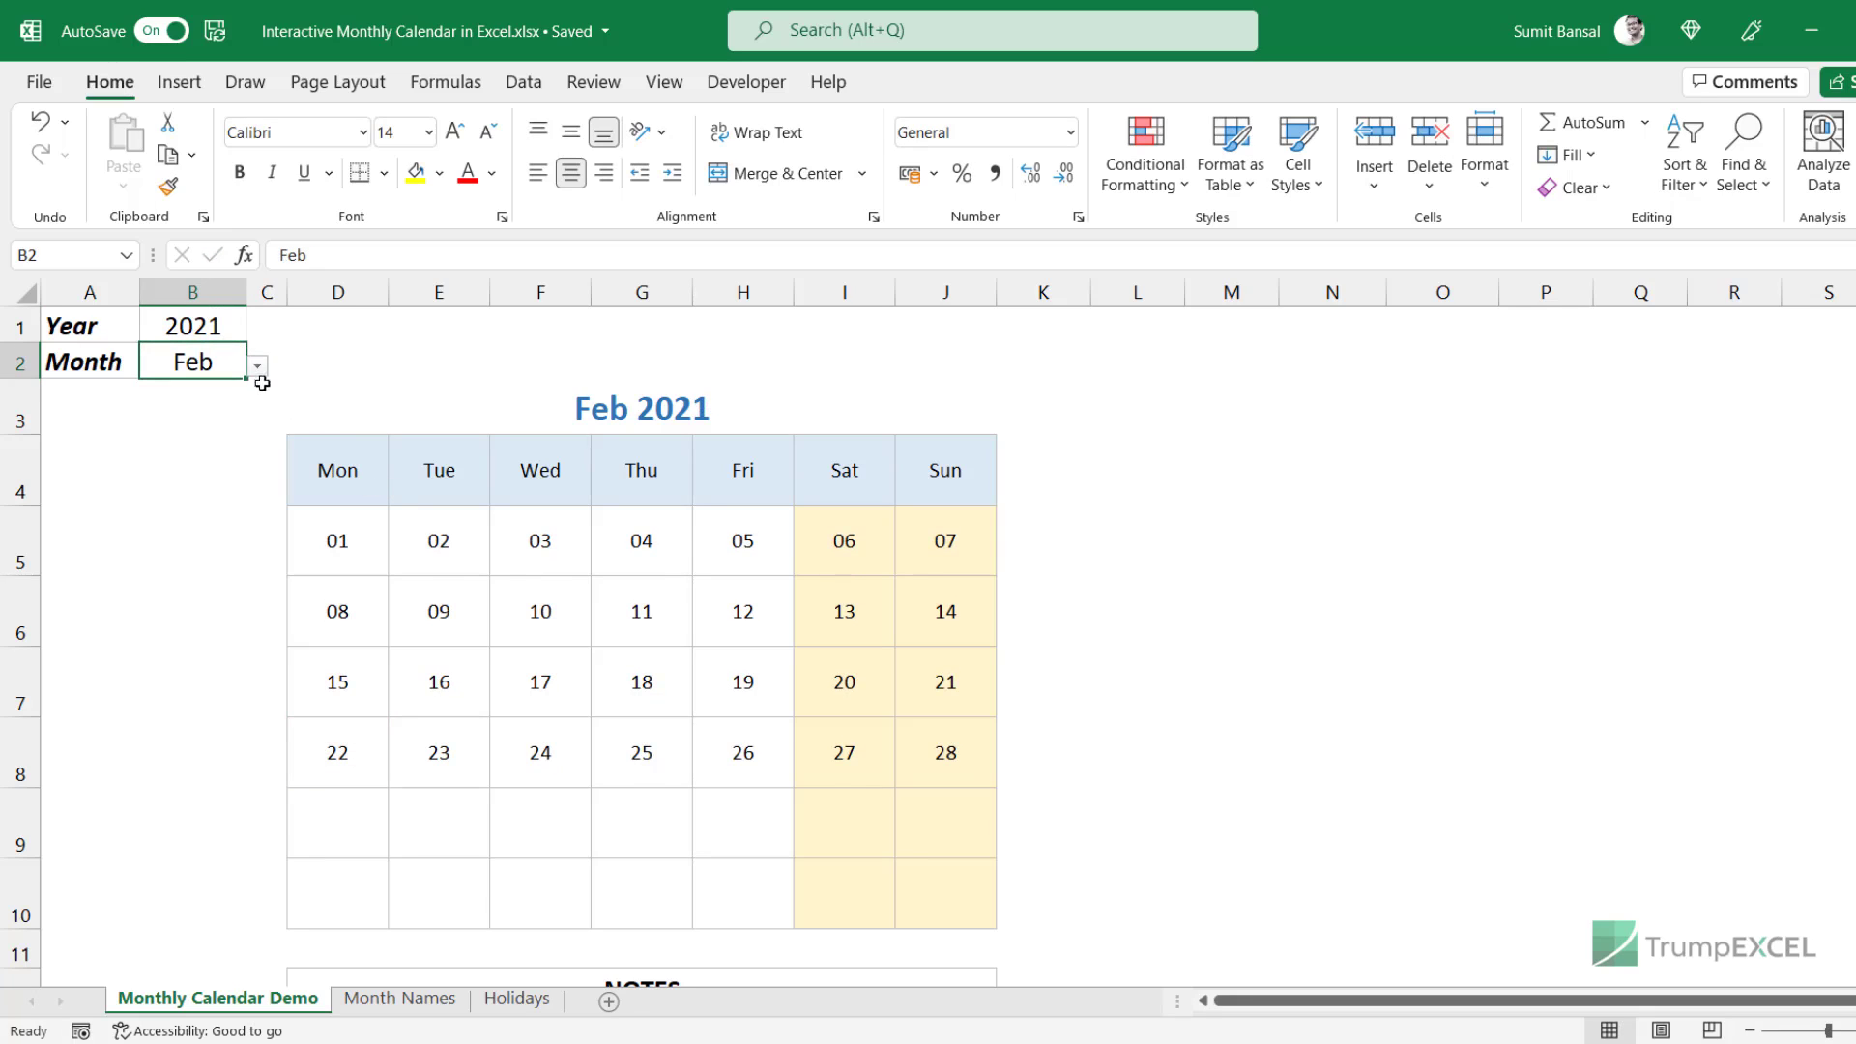
Set the demo calendar's year back to 2022 and its month to Jan.
{"action": "left_click", "coordinate": [215, 326]}
{"action": "type", "text": "2022"}
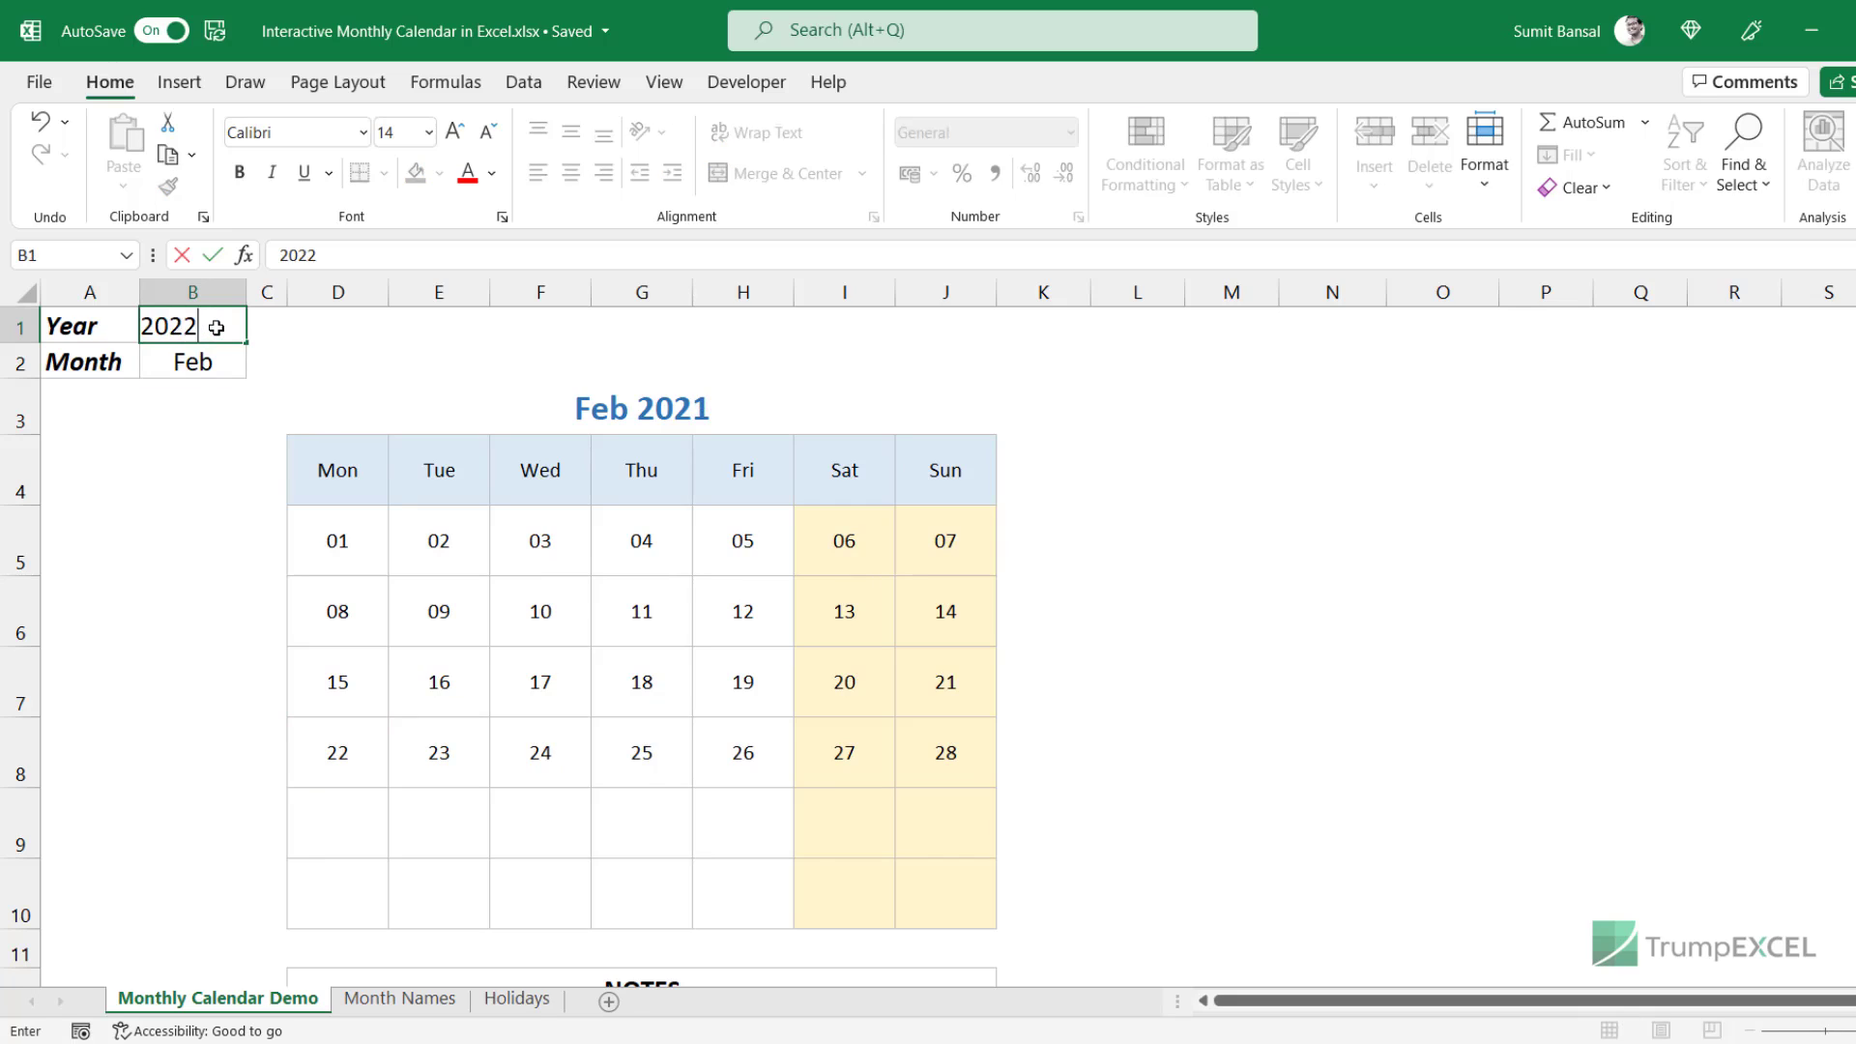
{"action": "key", "text": "Return"}
{"action": "left_click", "coordinate": [257, 365]}
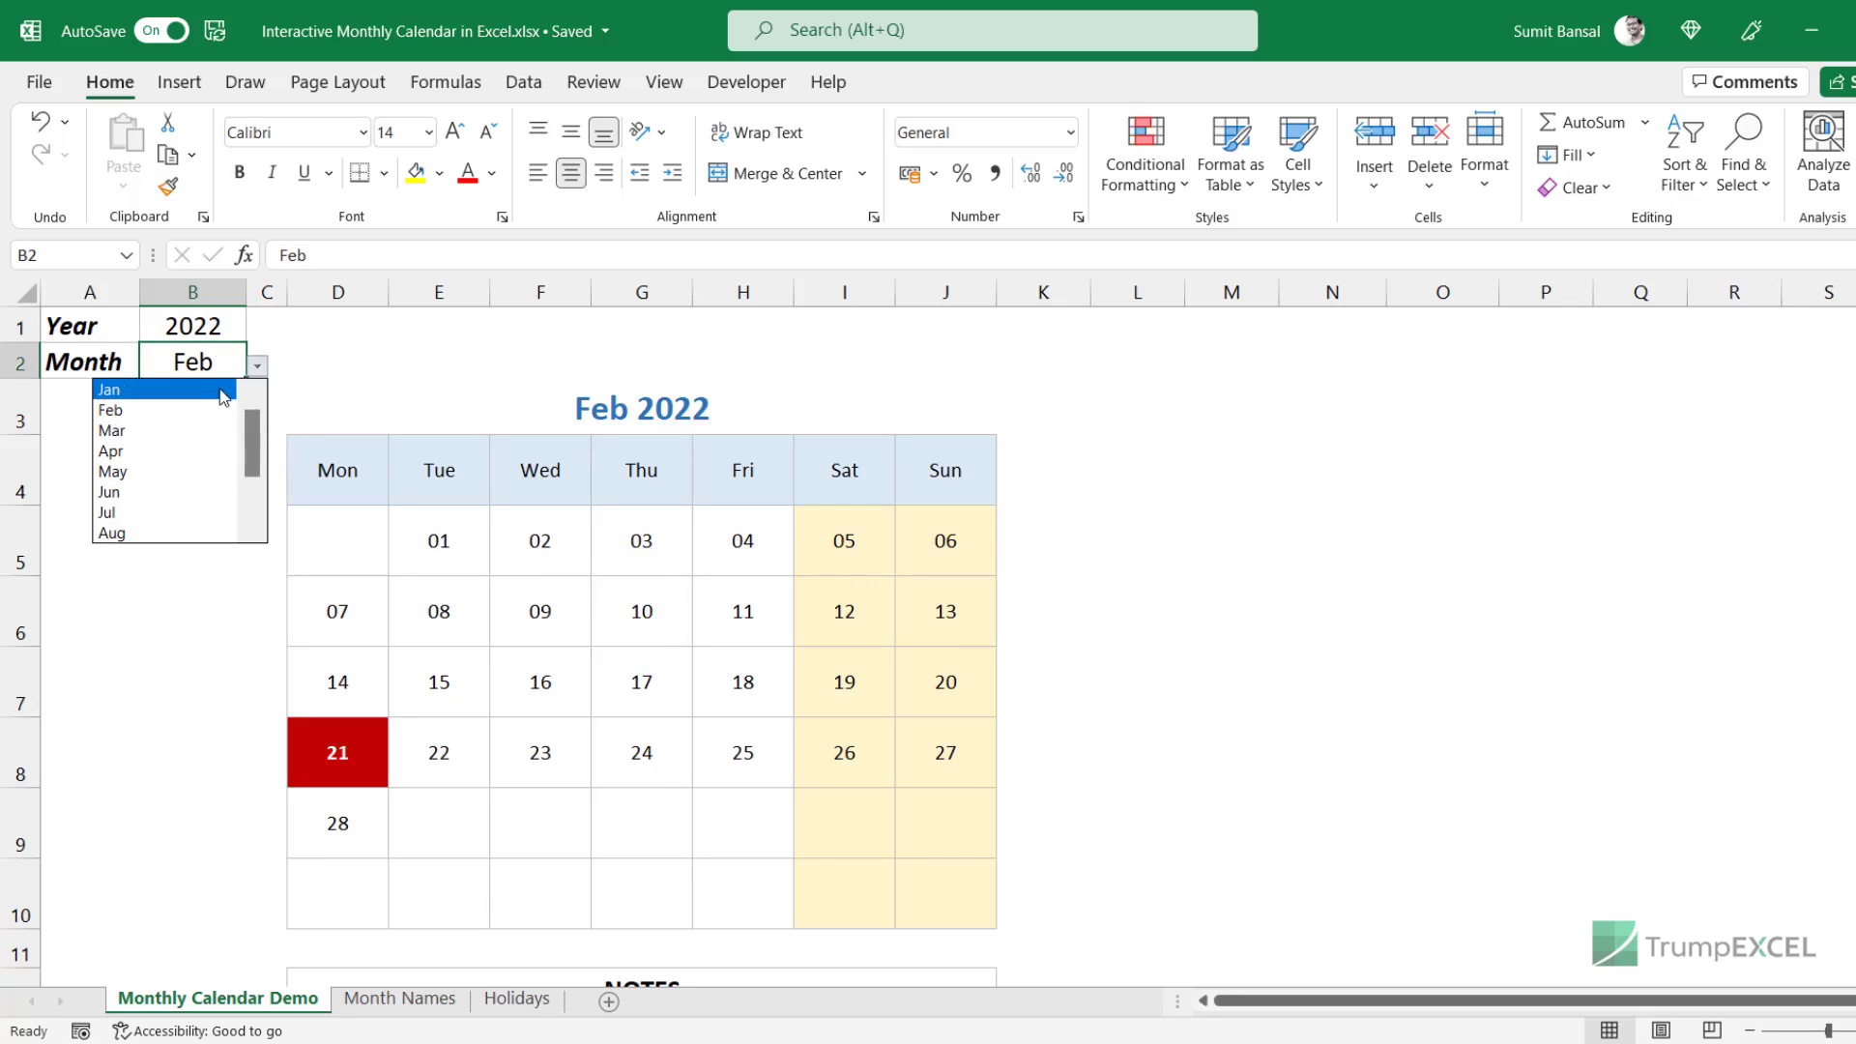
{"action": "left_click", "coordinate": [174, 386]}
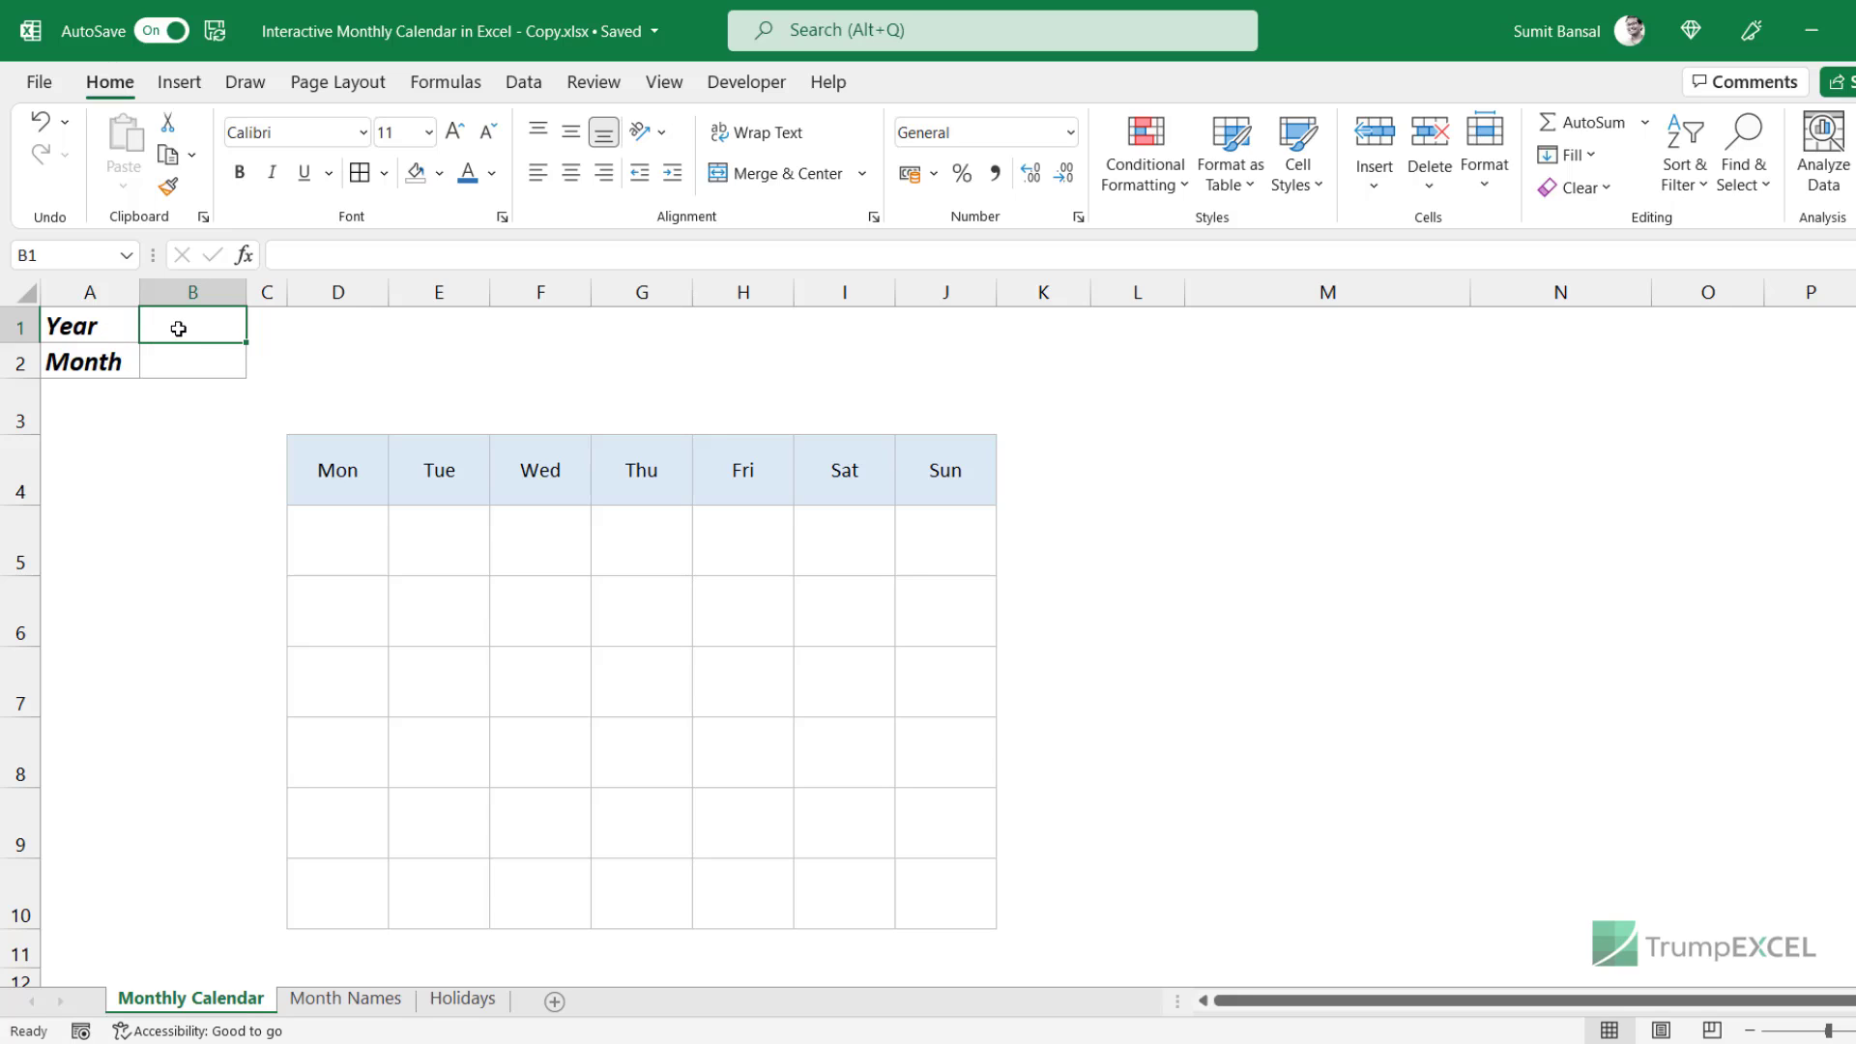
{"action": "left_click", "coordinate": [205, 370]}
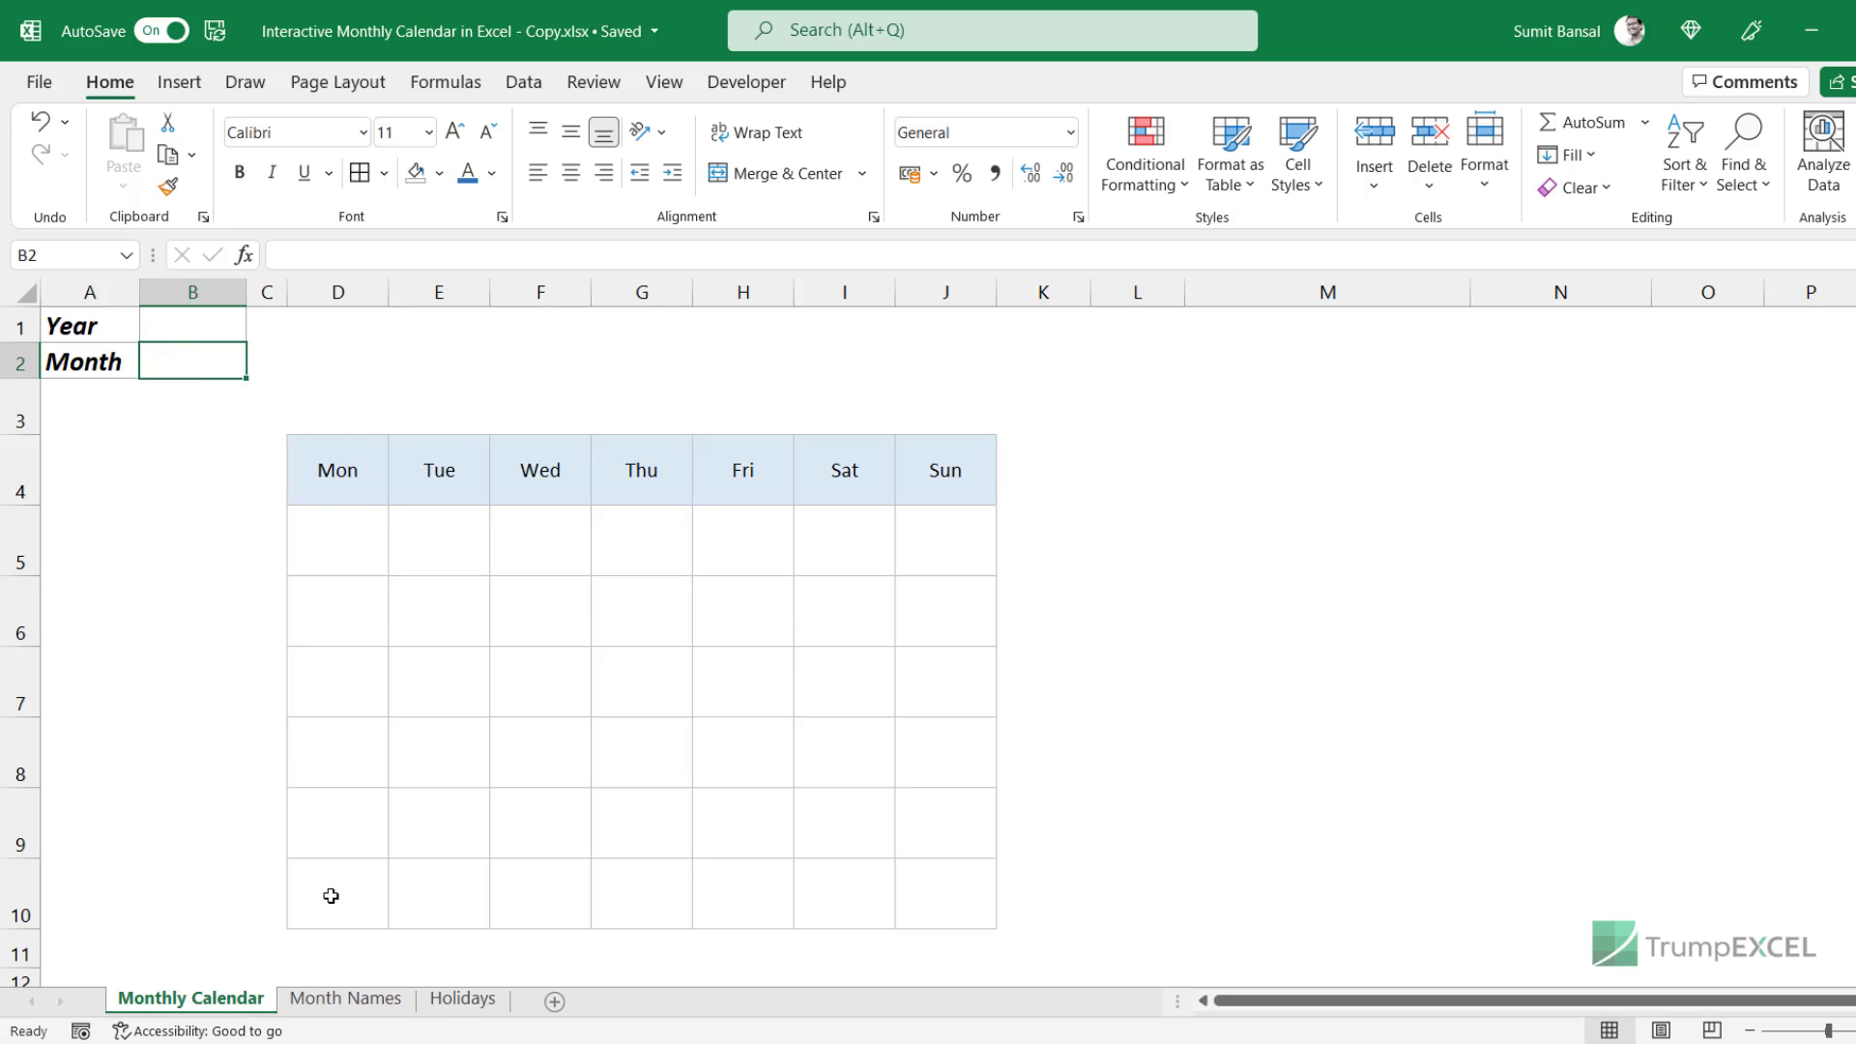
{"action": "left_click_drag", "start_coordinate": [338, 536], "coordinate": [978, 913]}
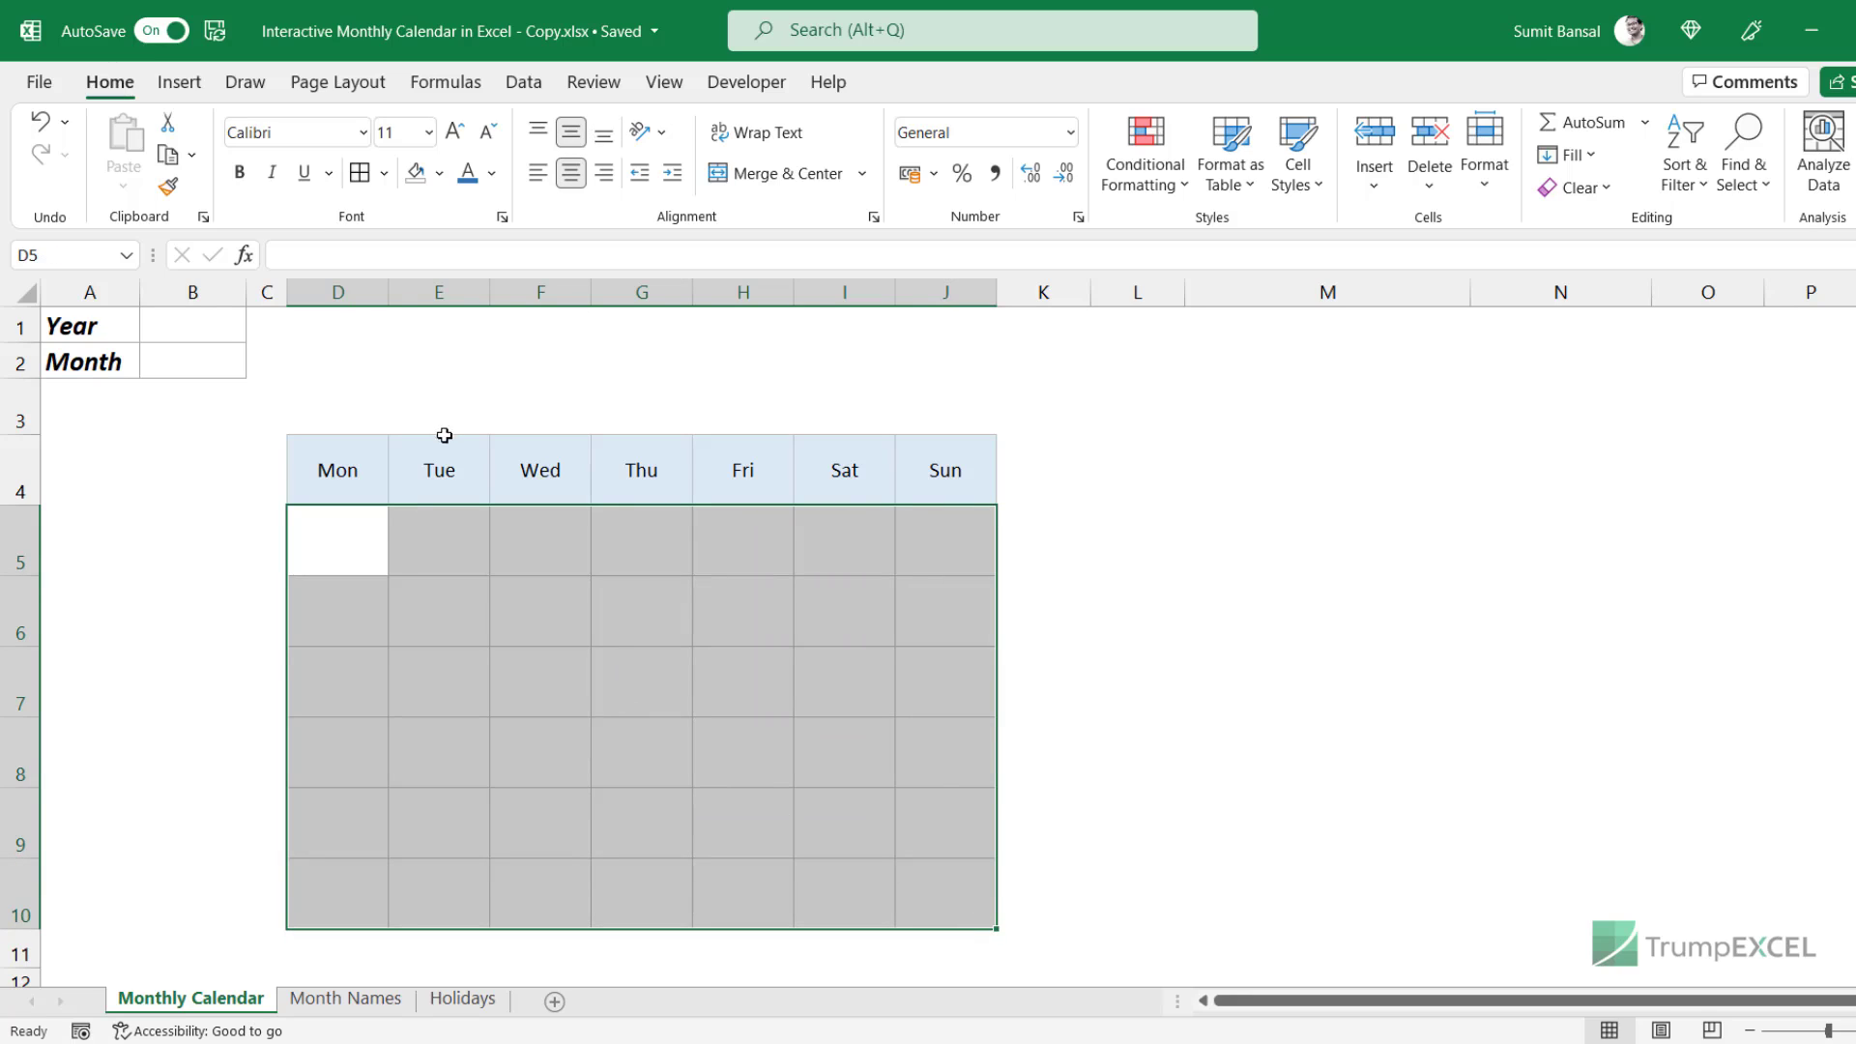
Enter 2022 as the year in cell B1 of the blank Monthly Calendar sheet.
{"action": "left_click", "coordinate": [202, 326]}
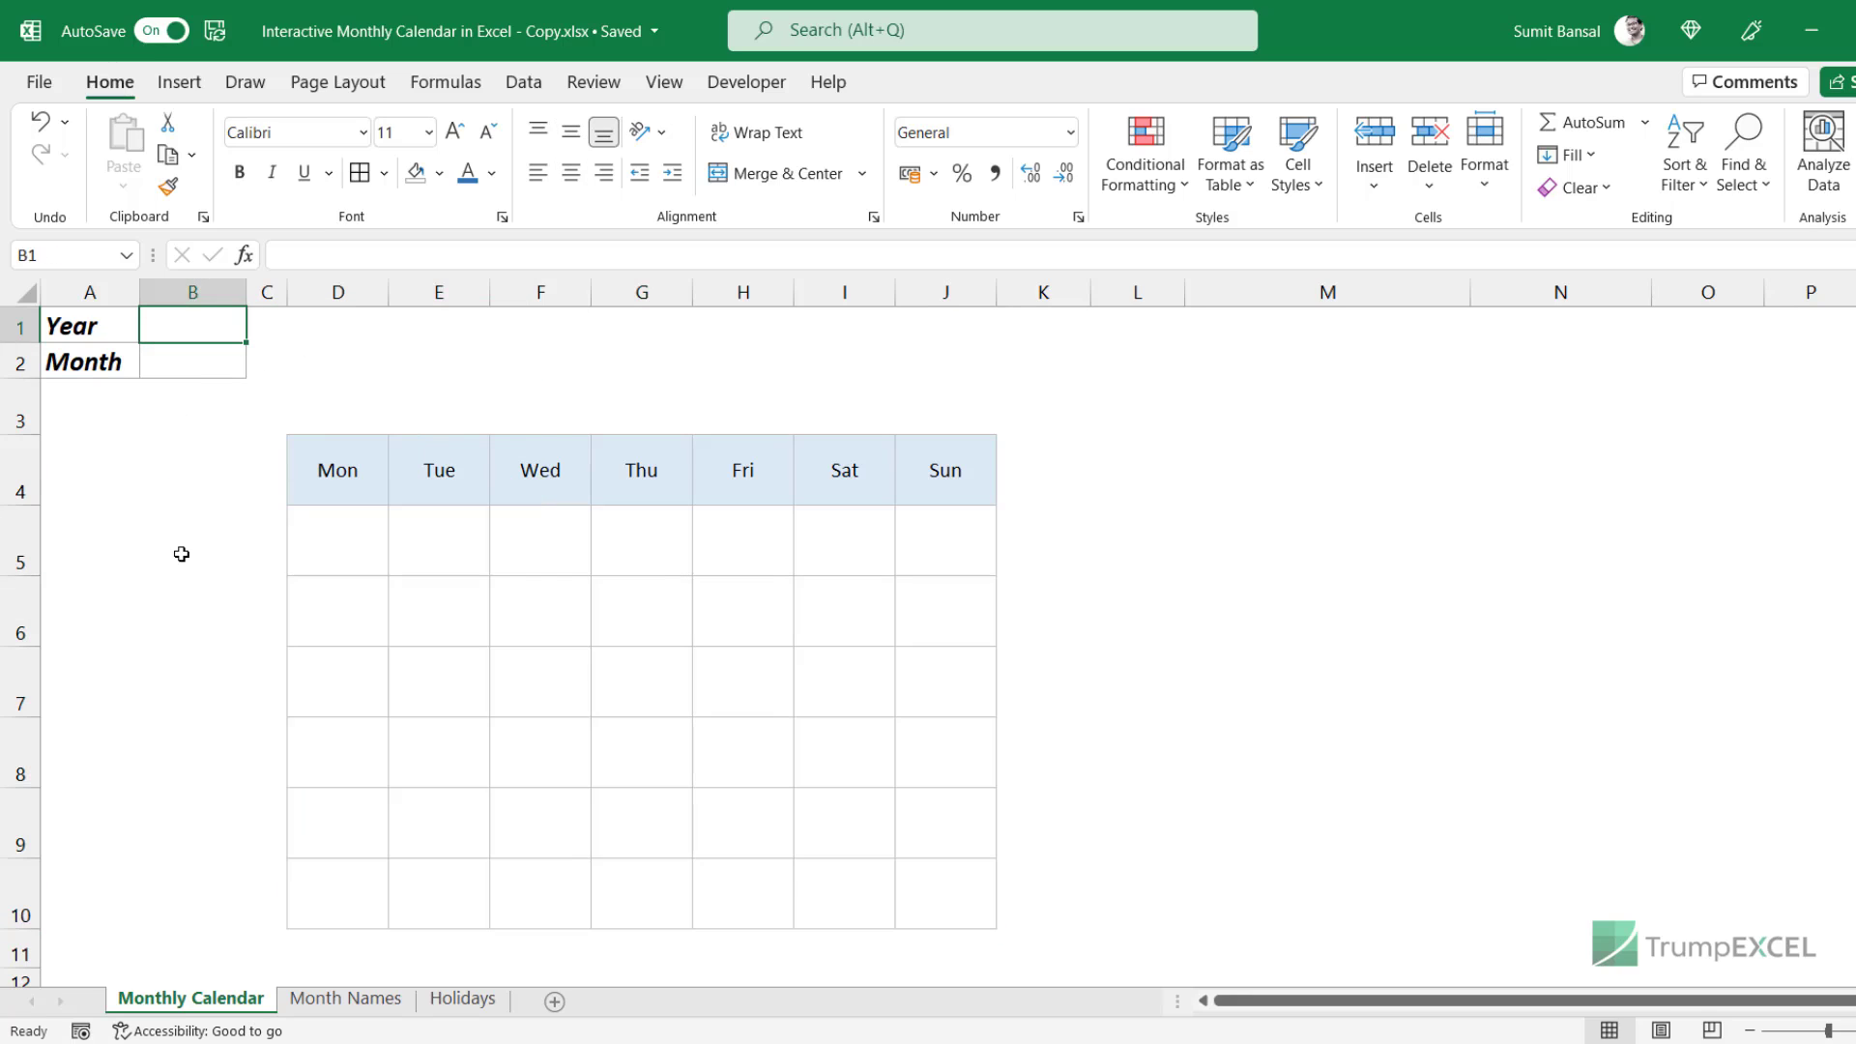
{"action": "type", "text": "20"}
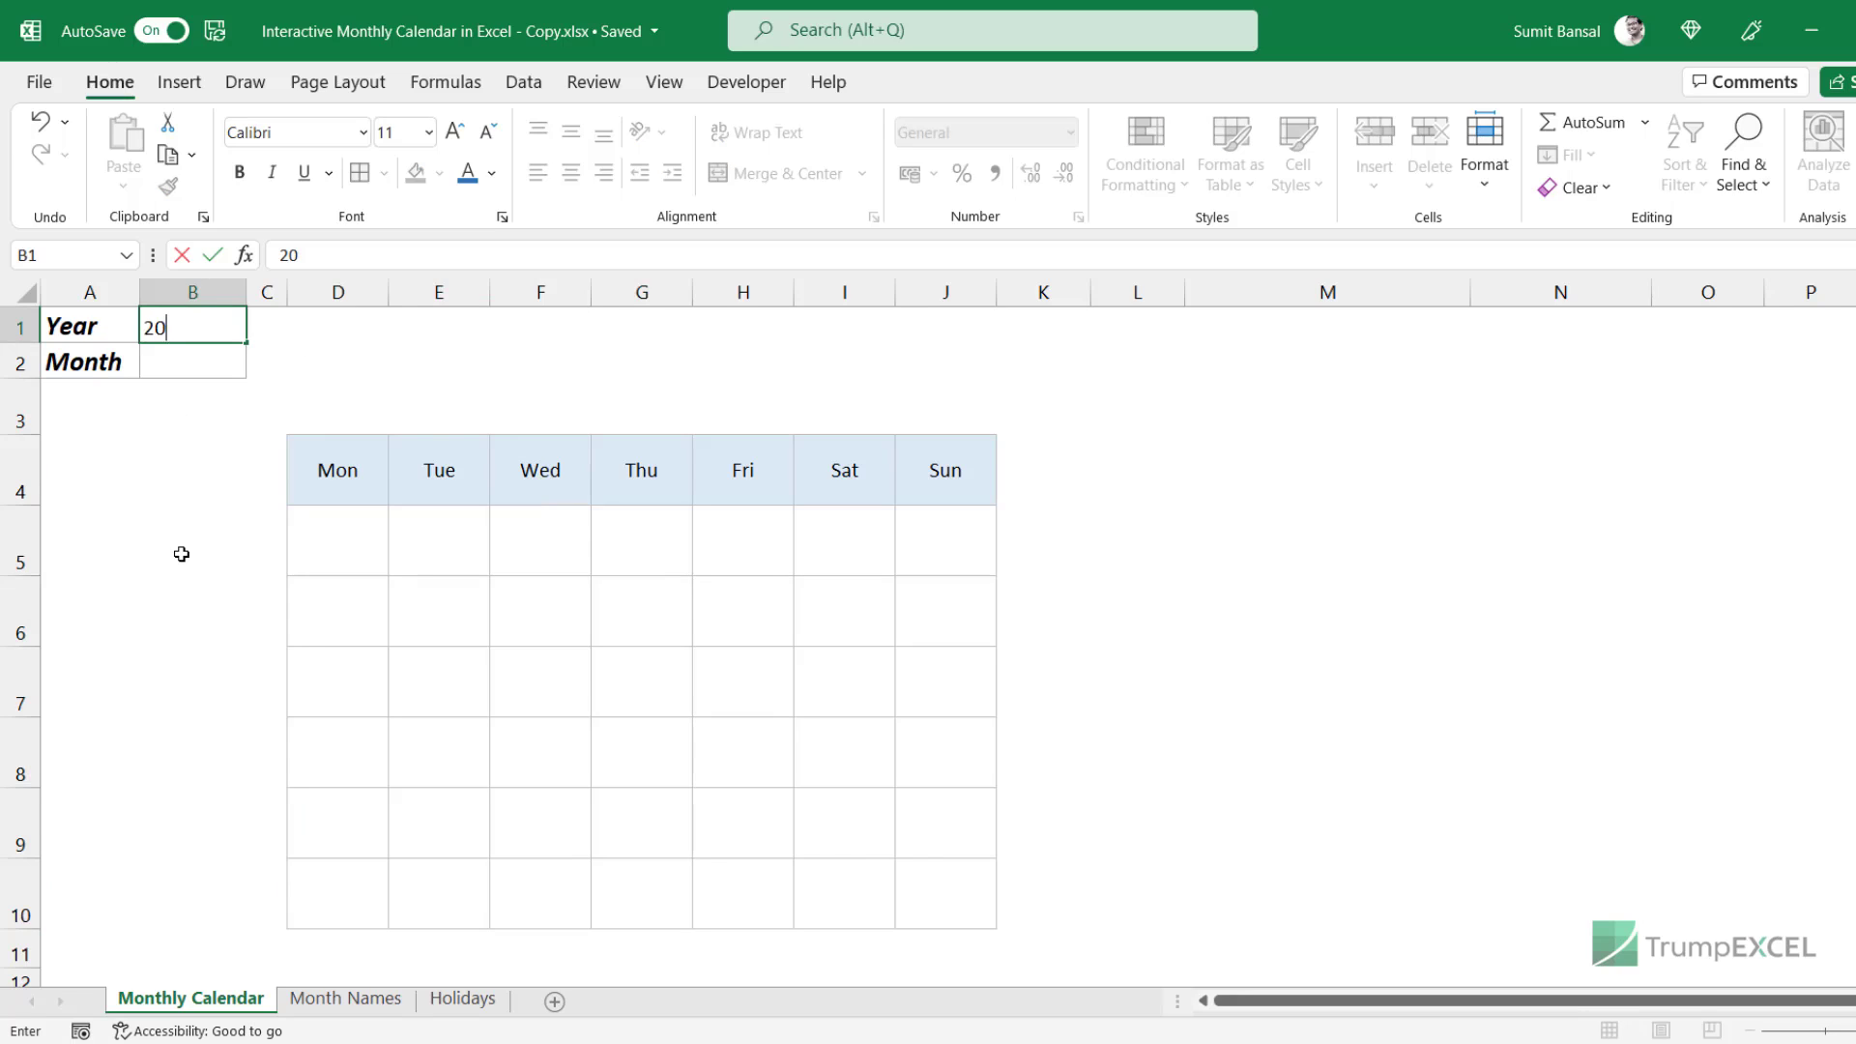
{"action": "type", "text": "22"}
{"action": "key", "text": "Return"}
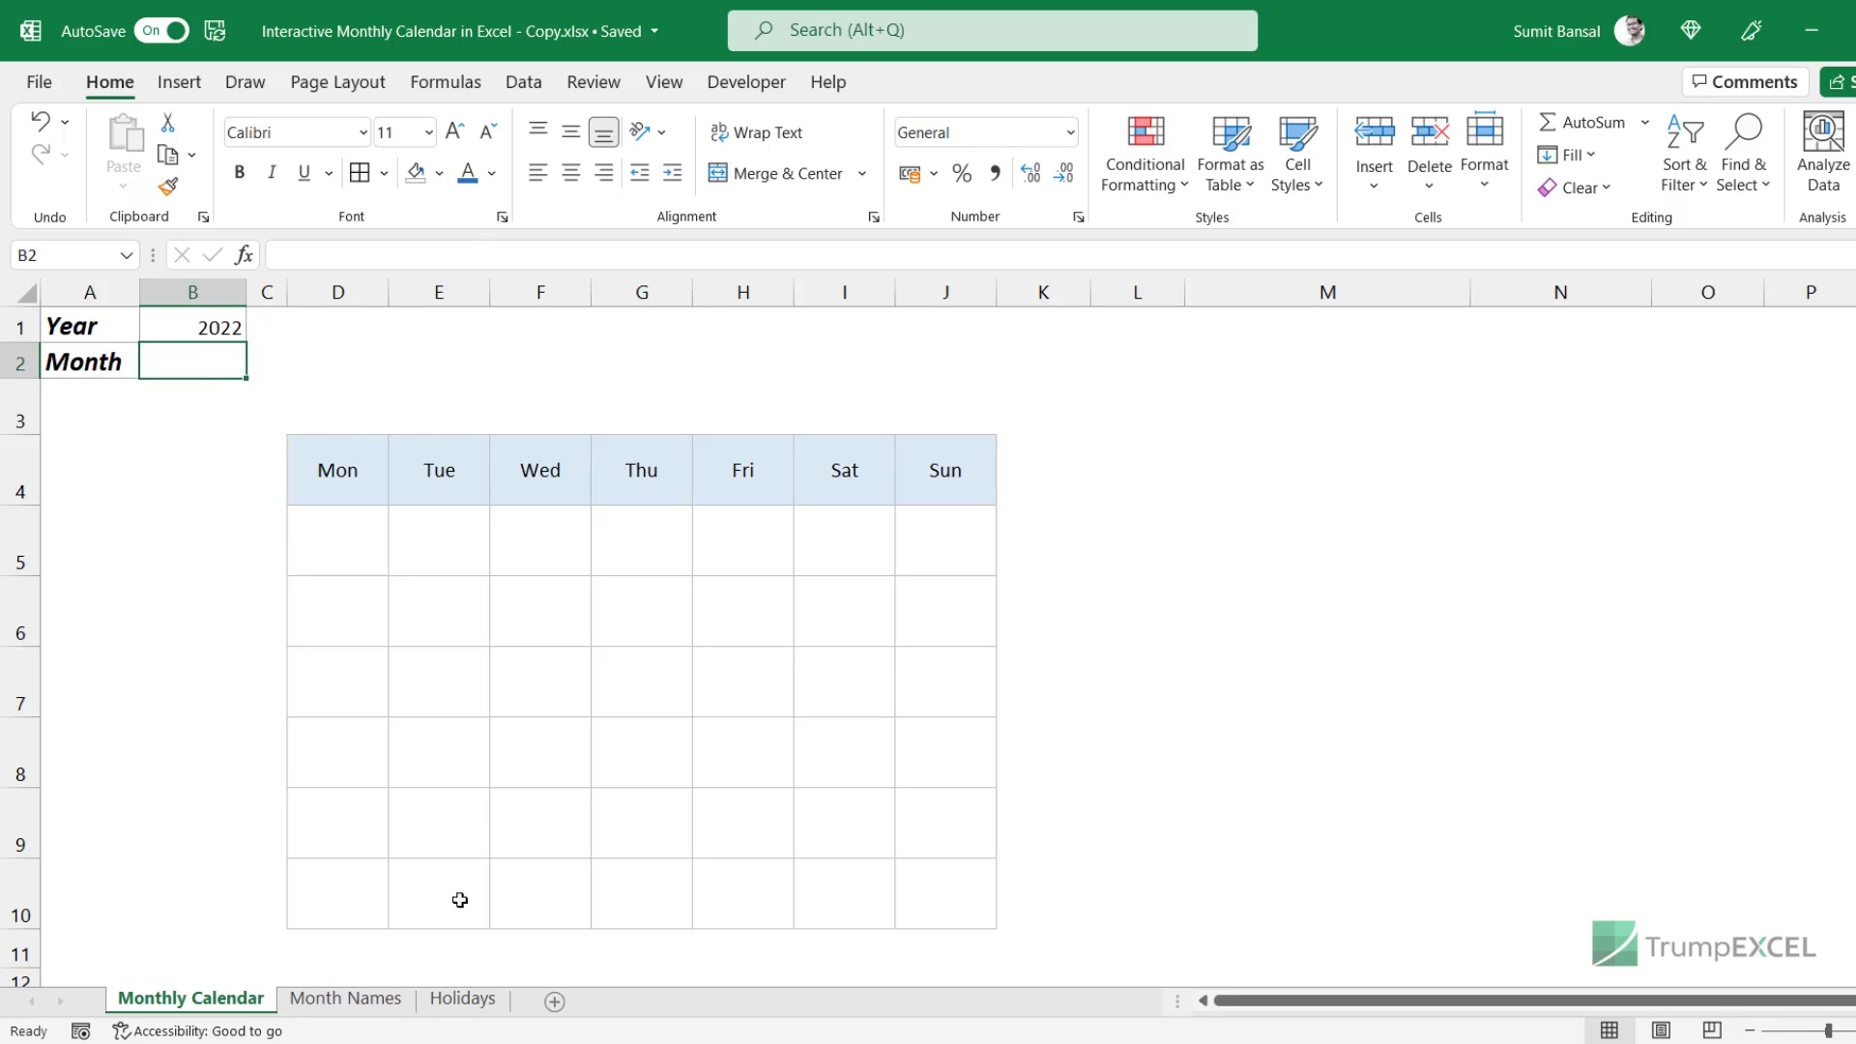
Check the Month Names sheet, and start a data validation rule for the Month cell B2 that allows a List.
{"action": "left_click", "coordinate": [361, 1005]}
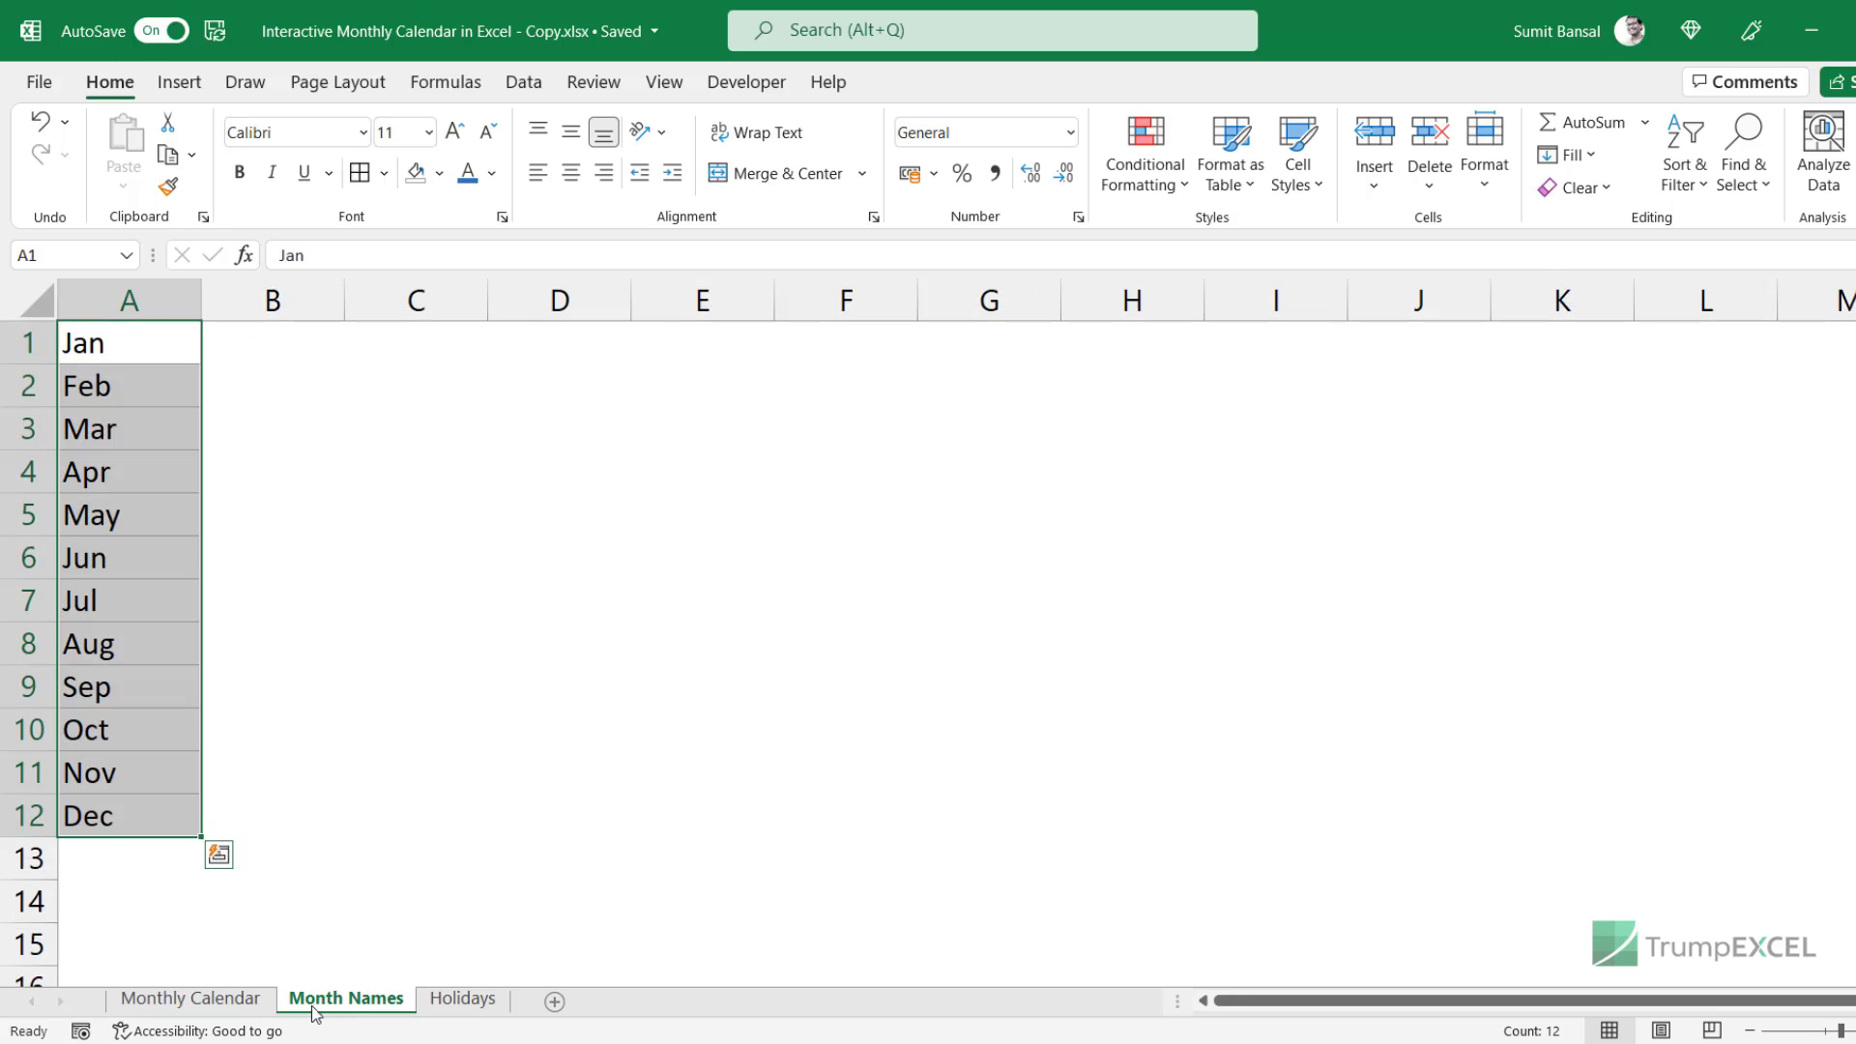
{"action": "left_click", "coordinate": [190, 998]}
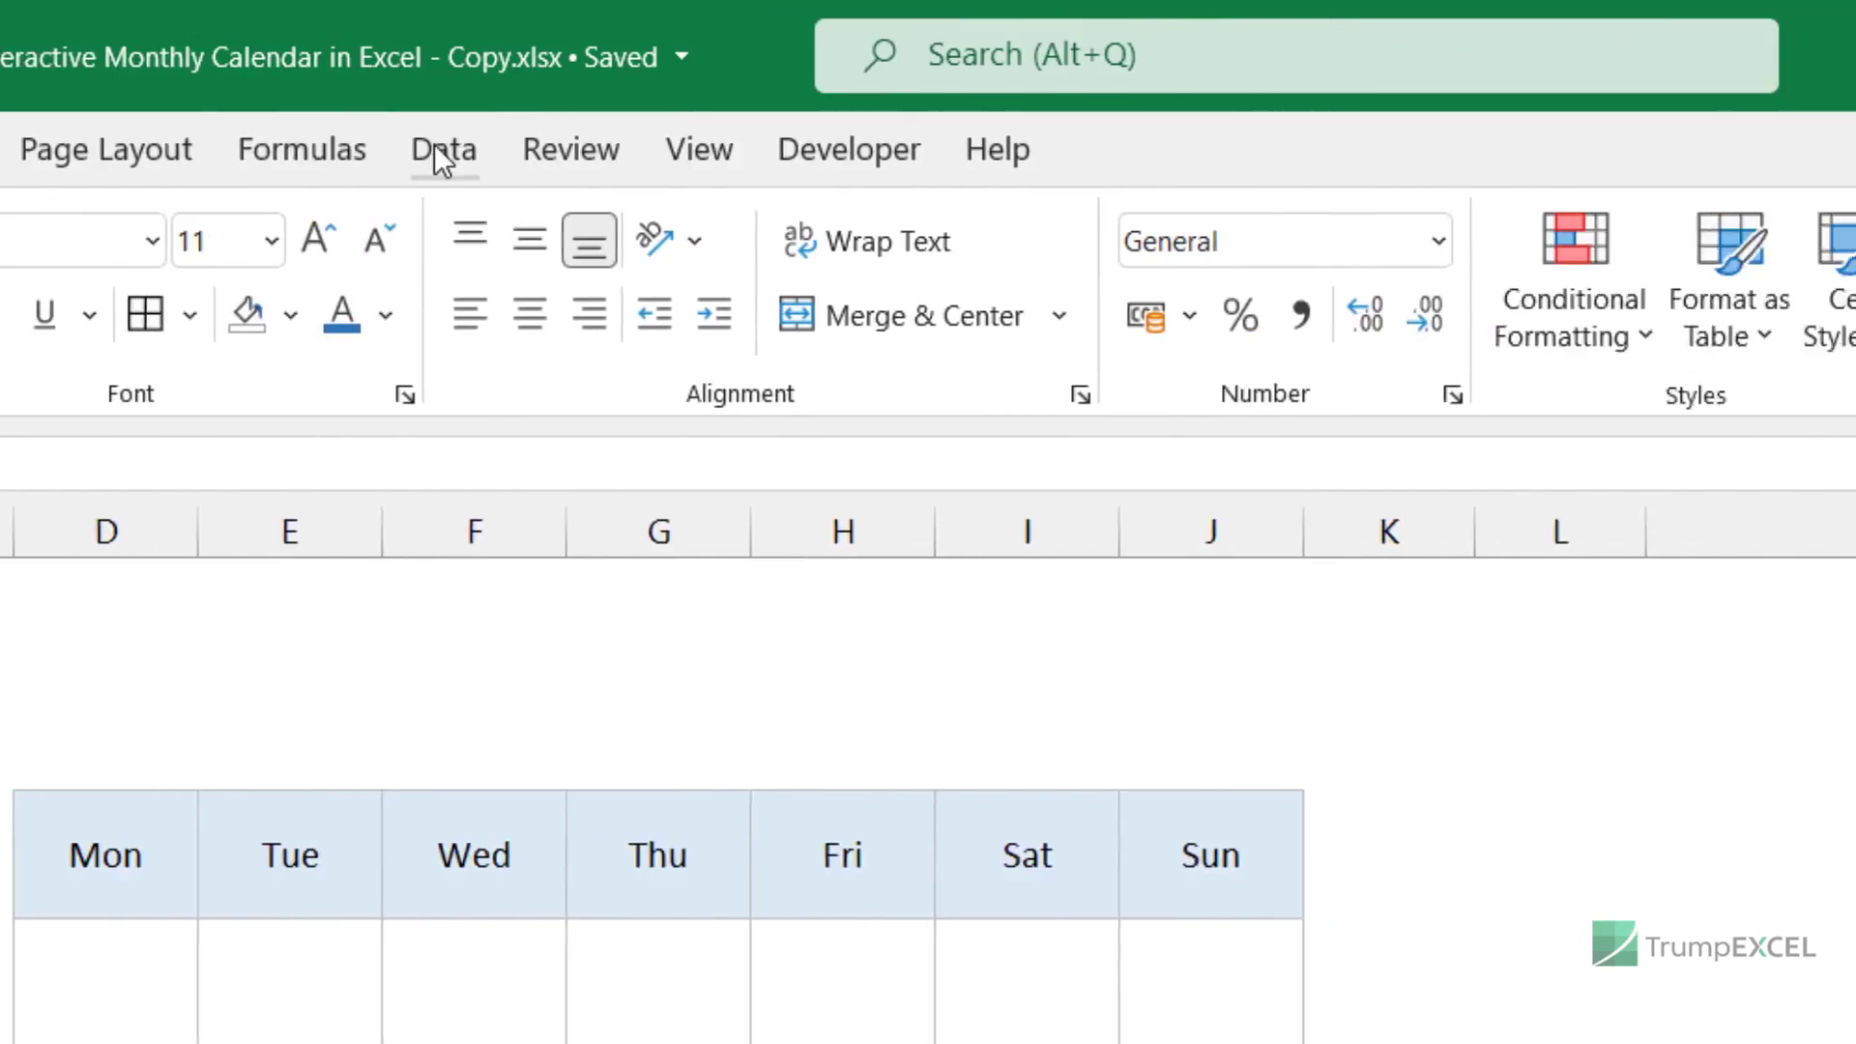
{"action": "left_click", "coordinate": [437, 150]}
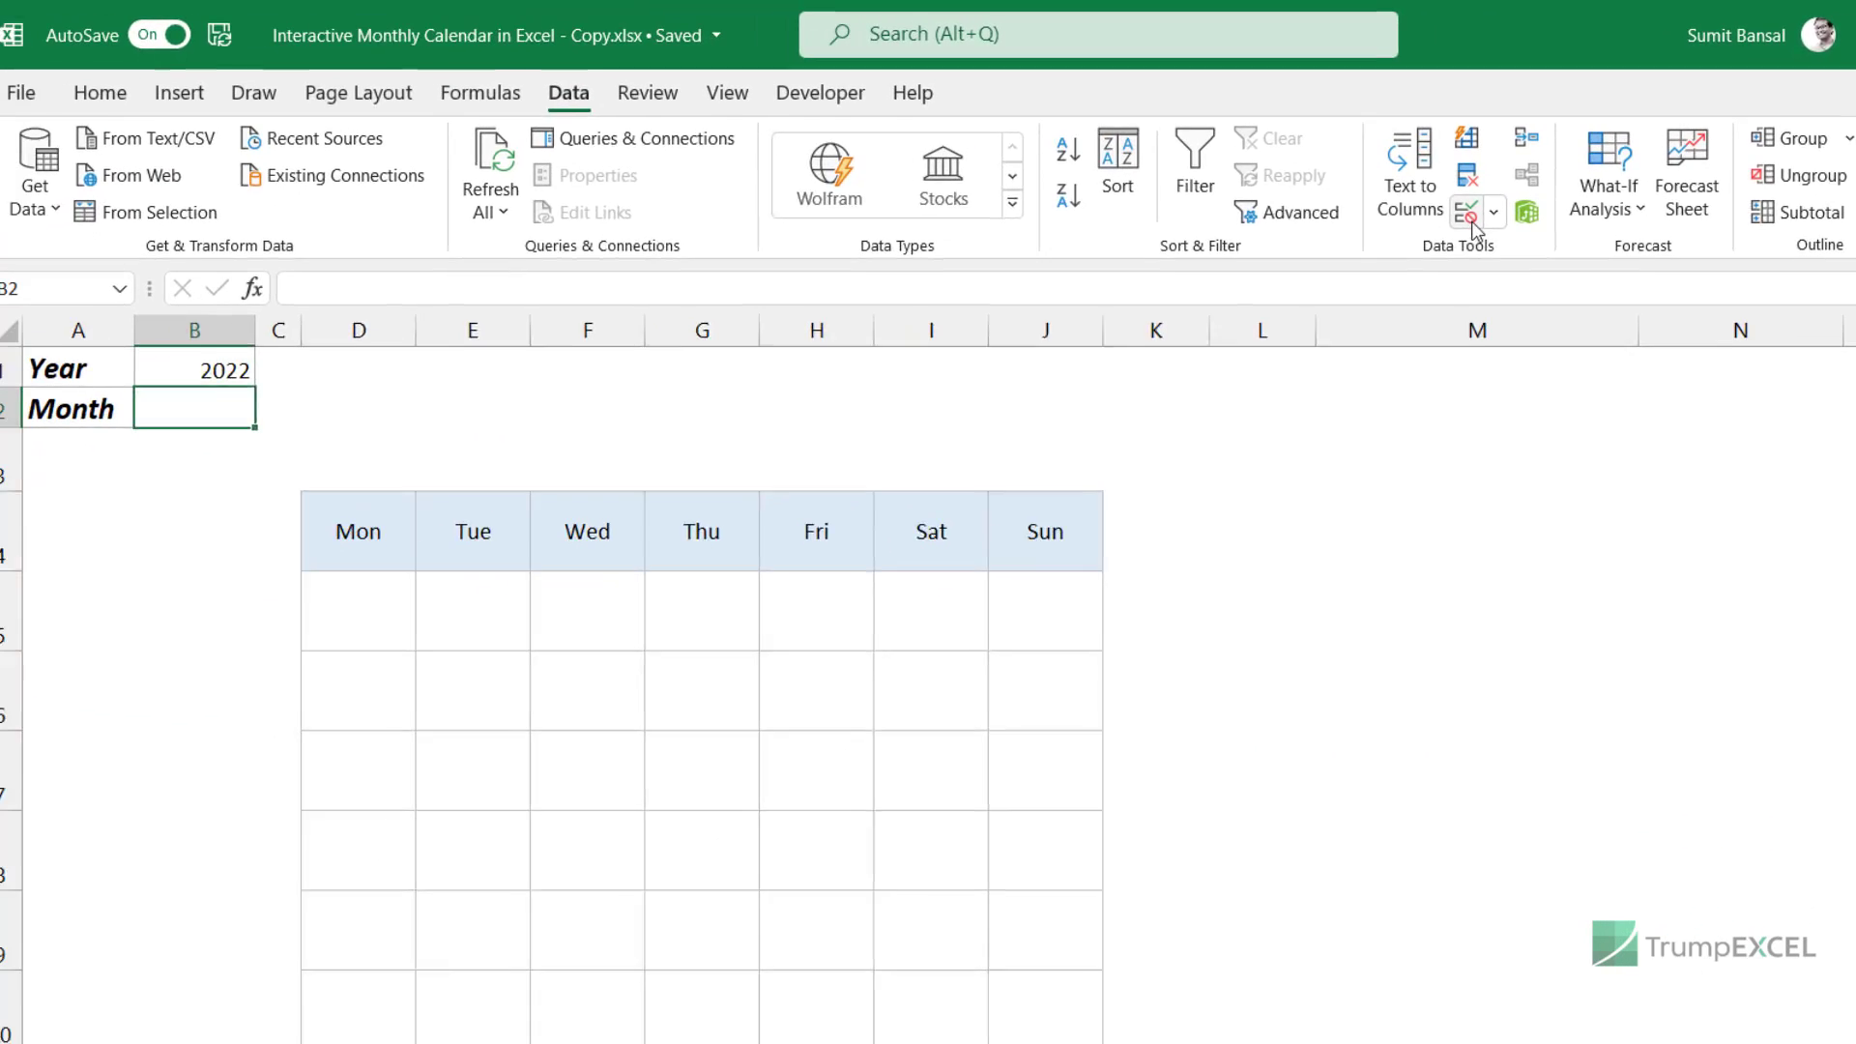
{"action": "left_click", "coordinate": [1468, 216]}
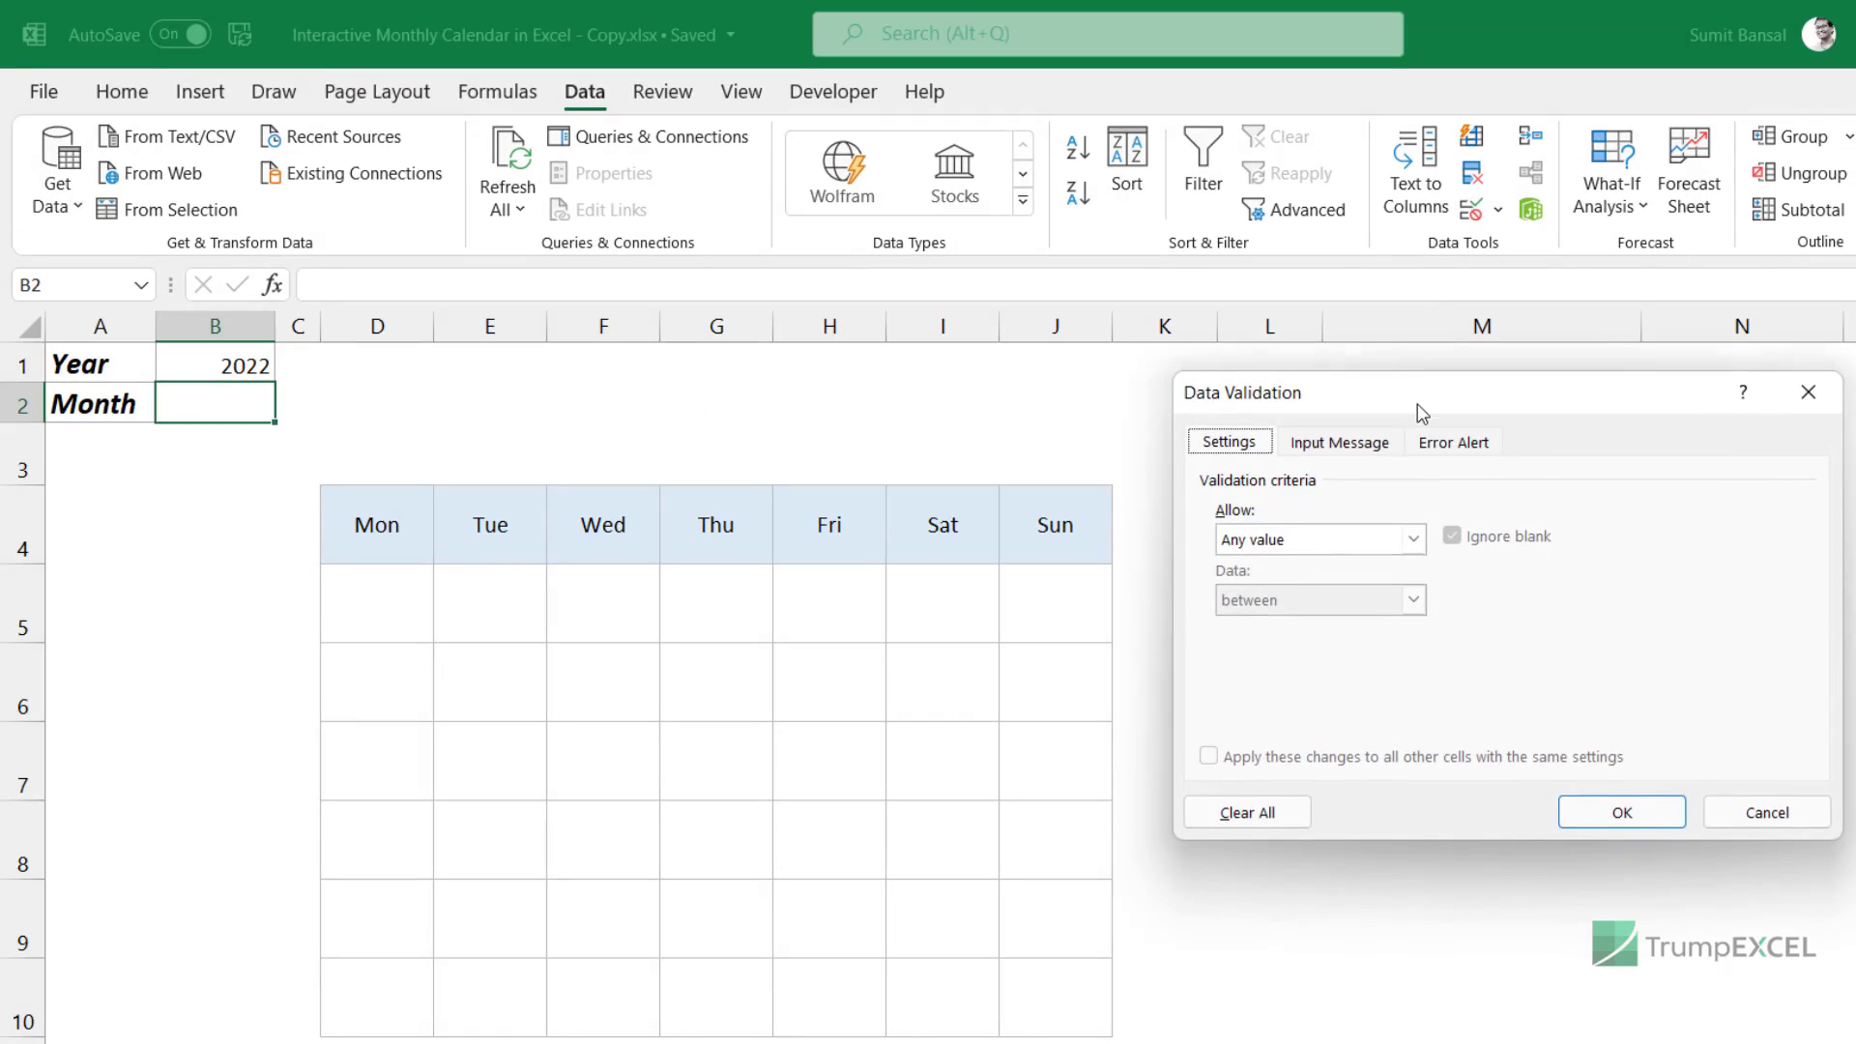
{"action": "left_click_drag", "start_coordinate": [1421, 413], "coordinate": [1418, 451]}
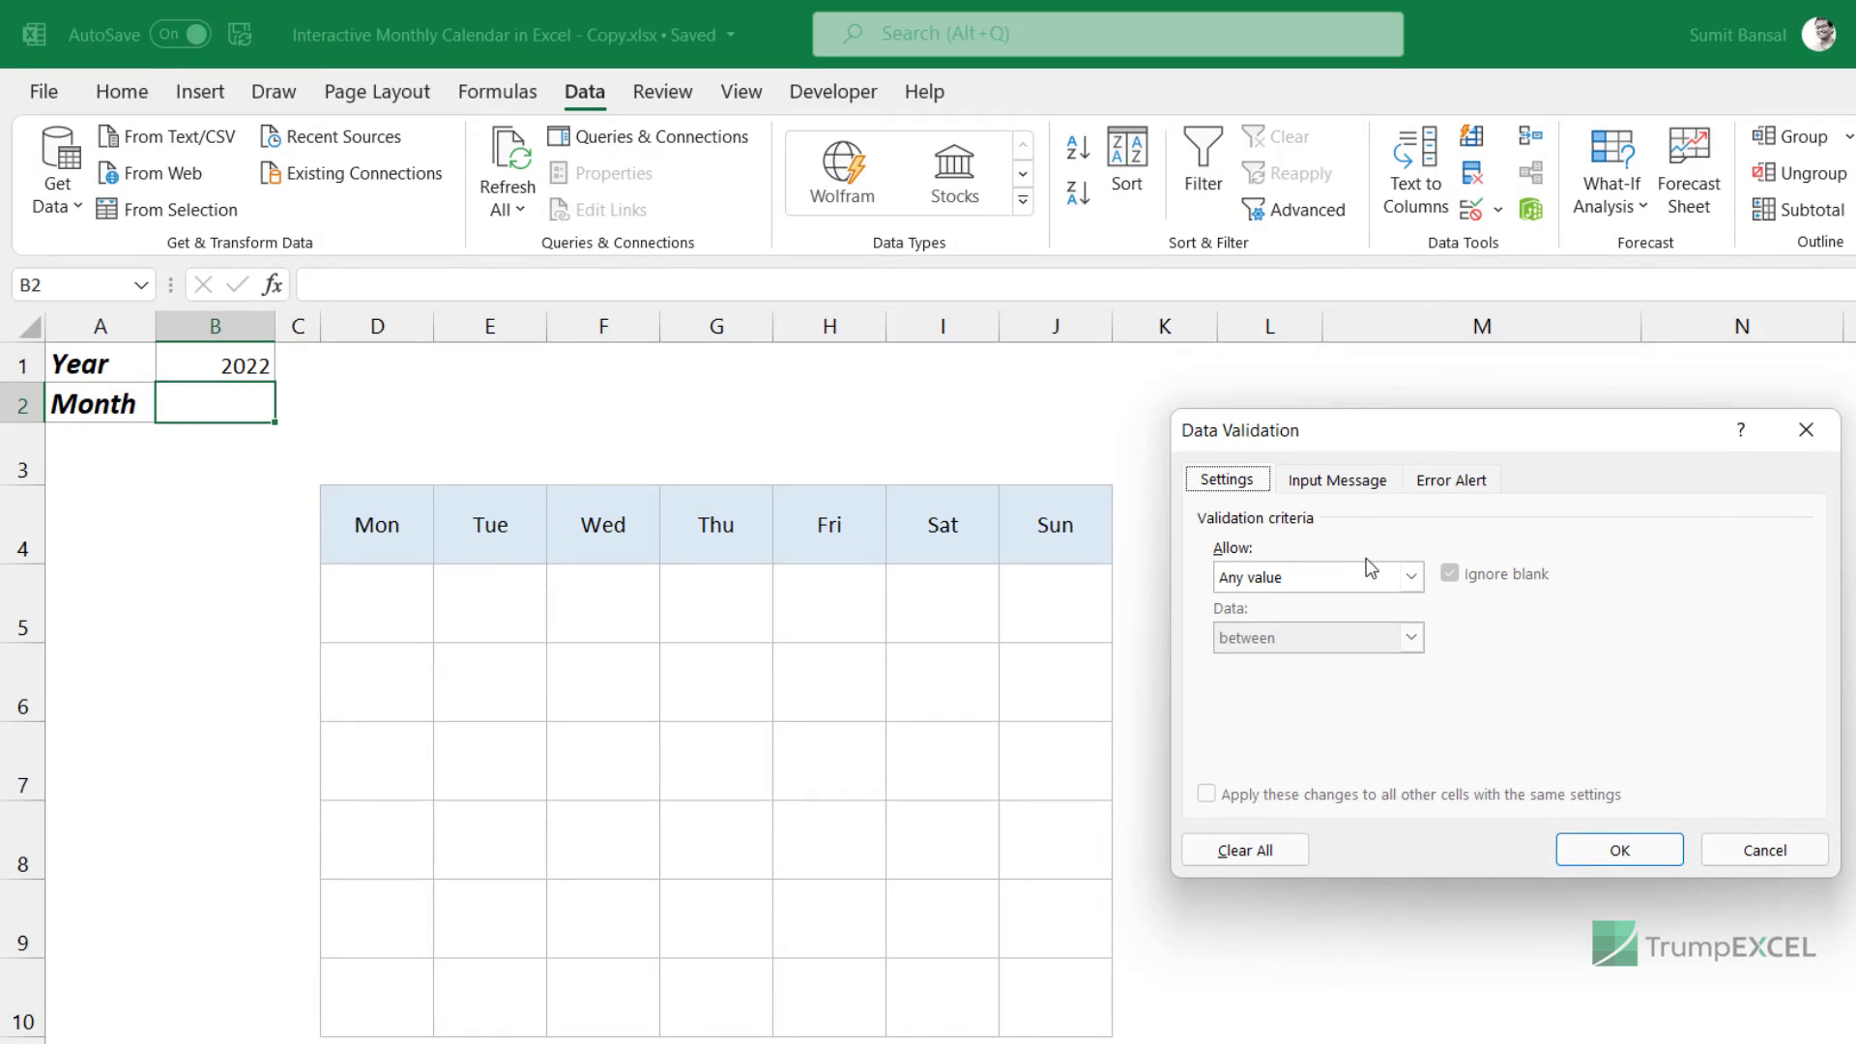
{"action": "left_click", "coordinate": [1411, 577]}
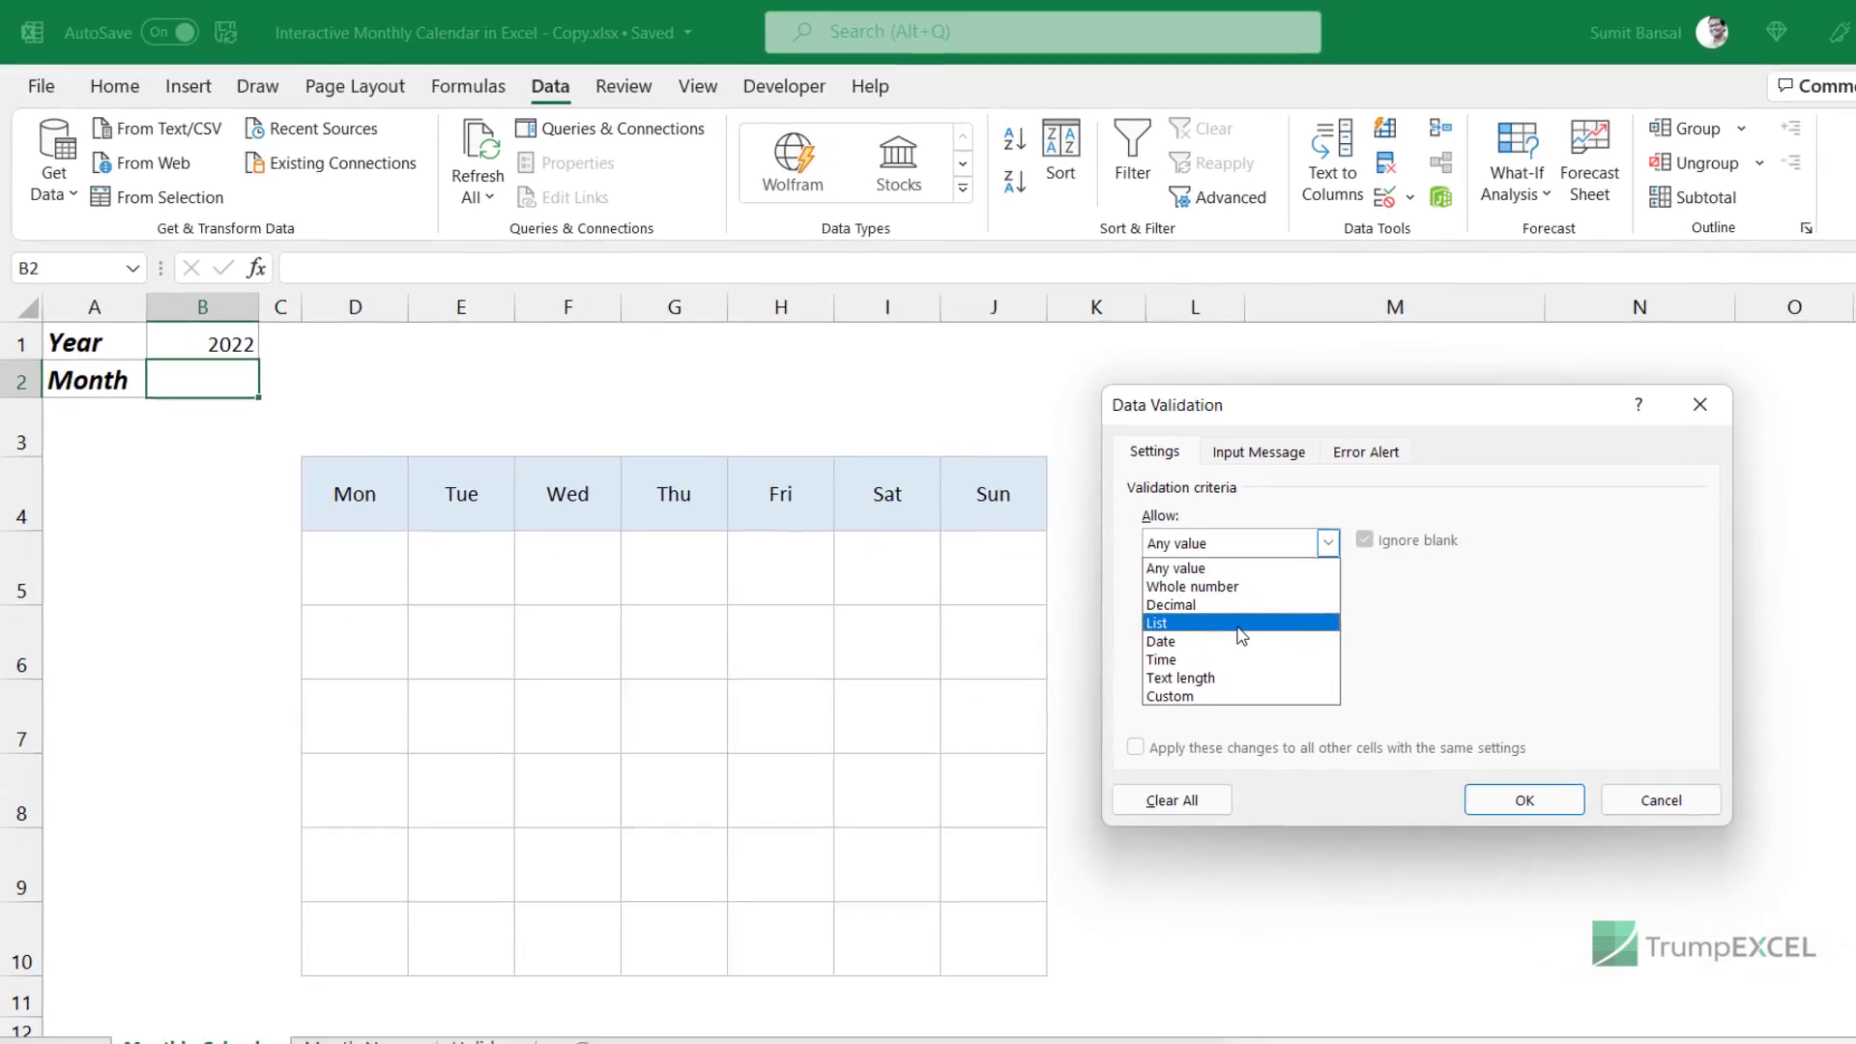
{"action": "left_click", "coordinate": [1316, 663]}
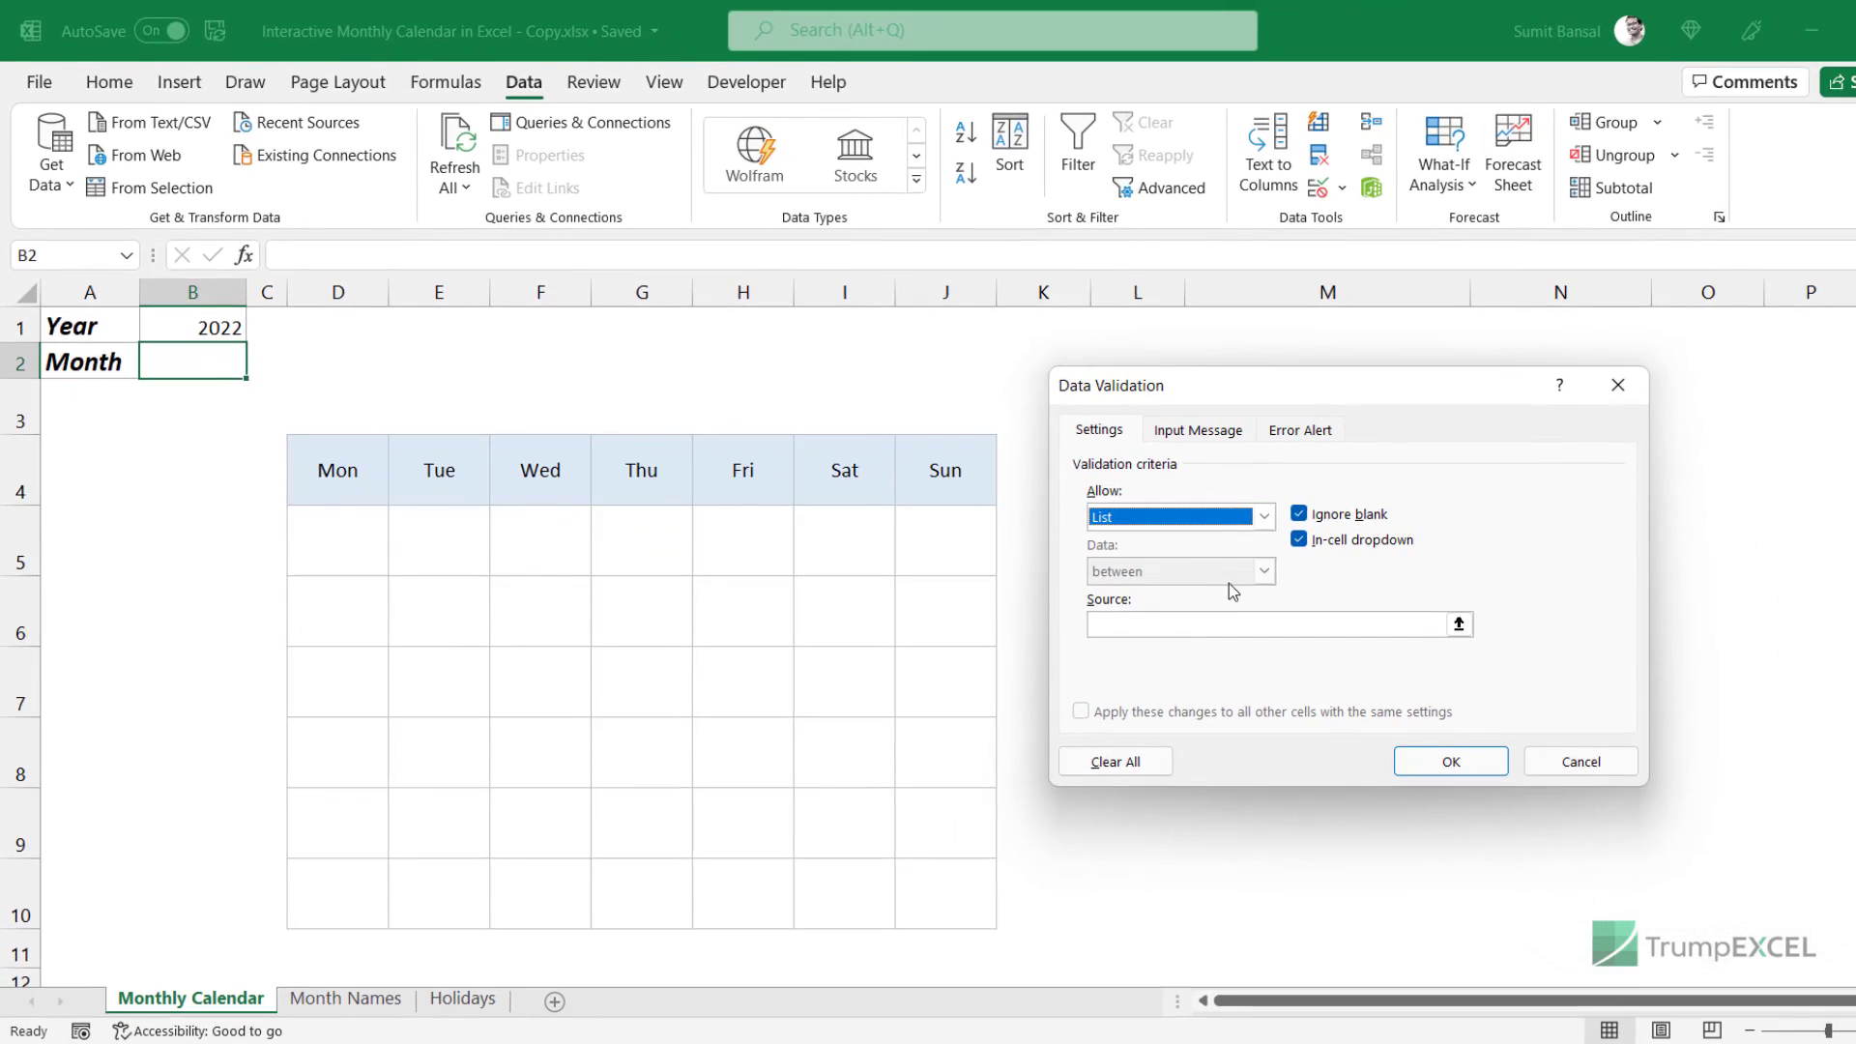
Use range A1:A12 of the Month Names sheet as the validation list's source and apply the rule.
{"action": "left_click", "coordinate": [1458, 625]}
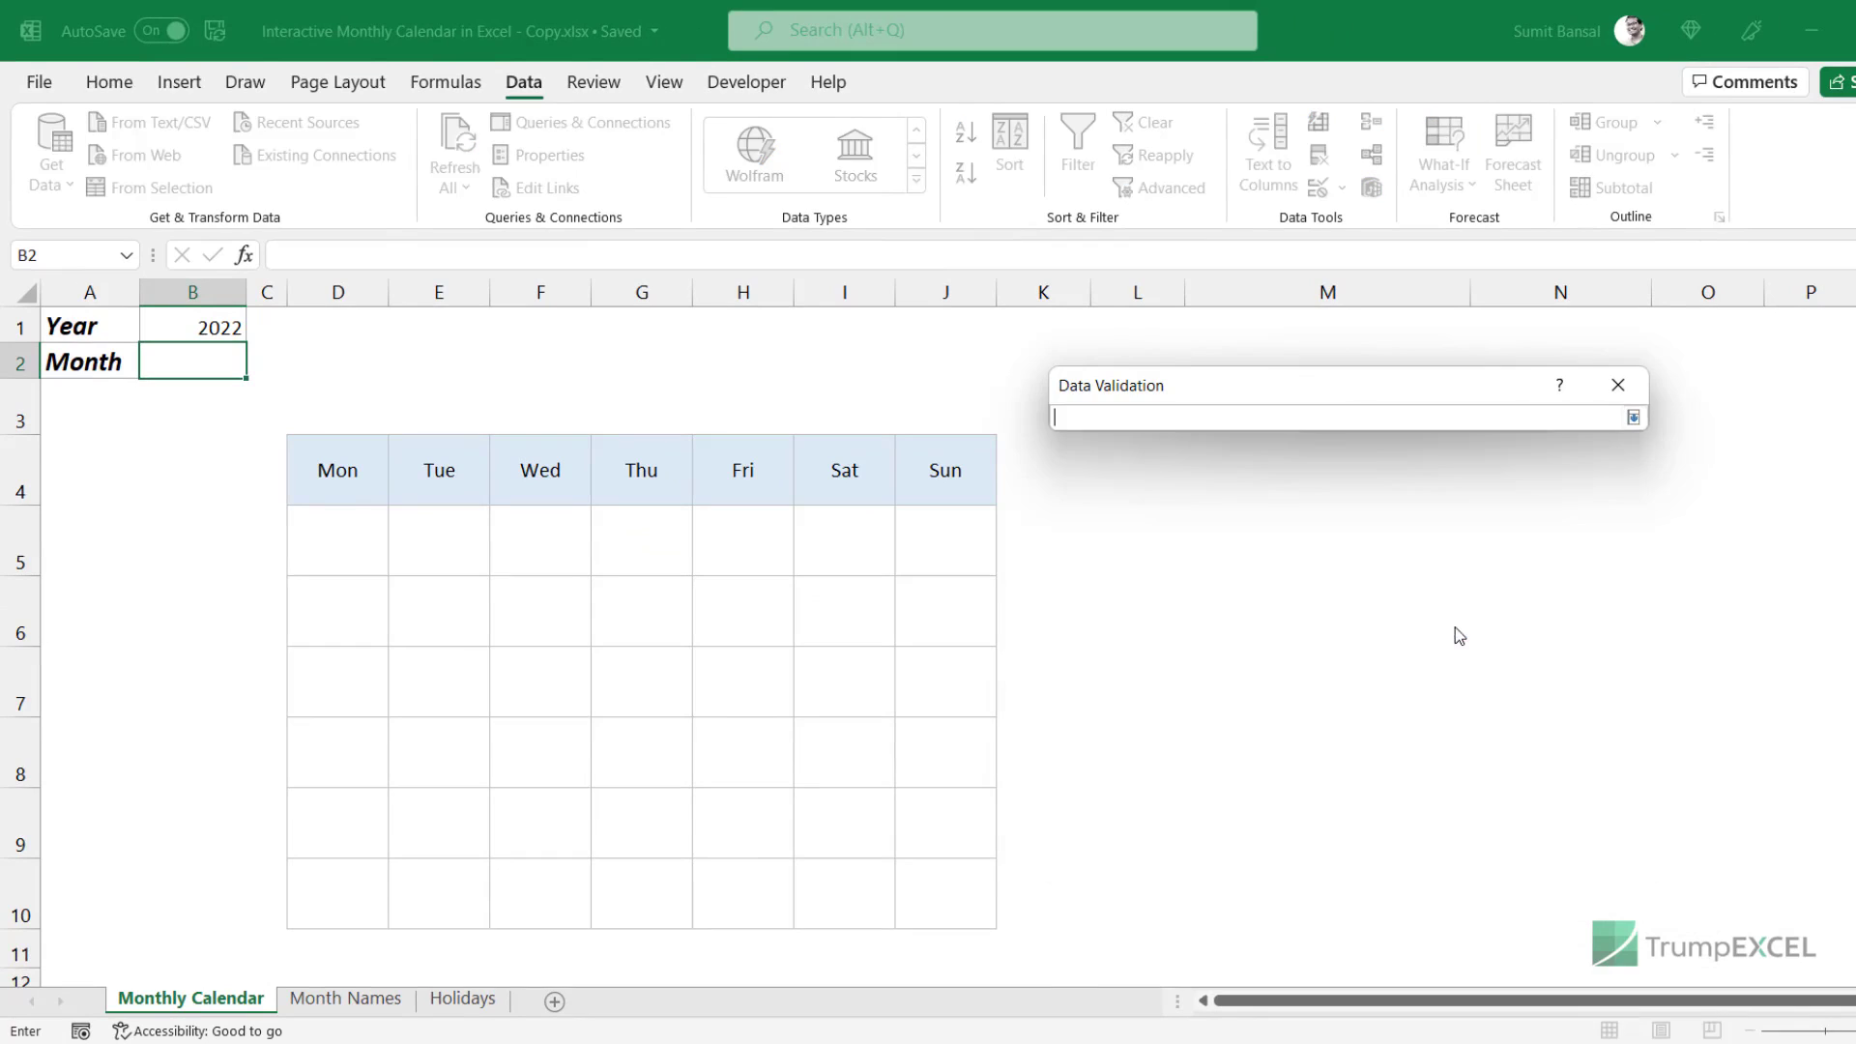
{"action": "left_click", "coordinate": [360, 997]}
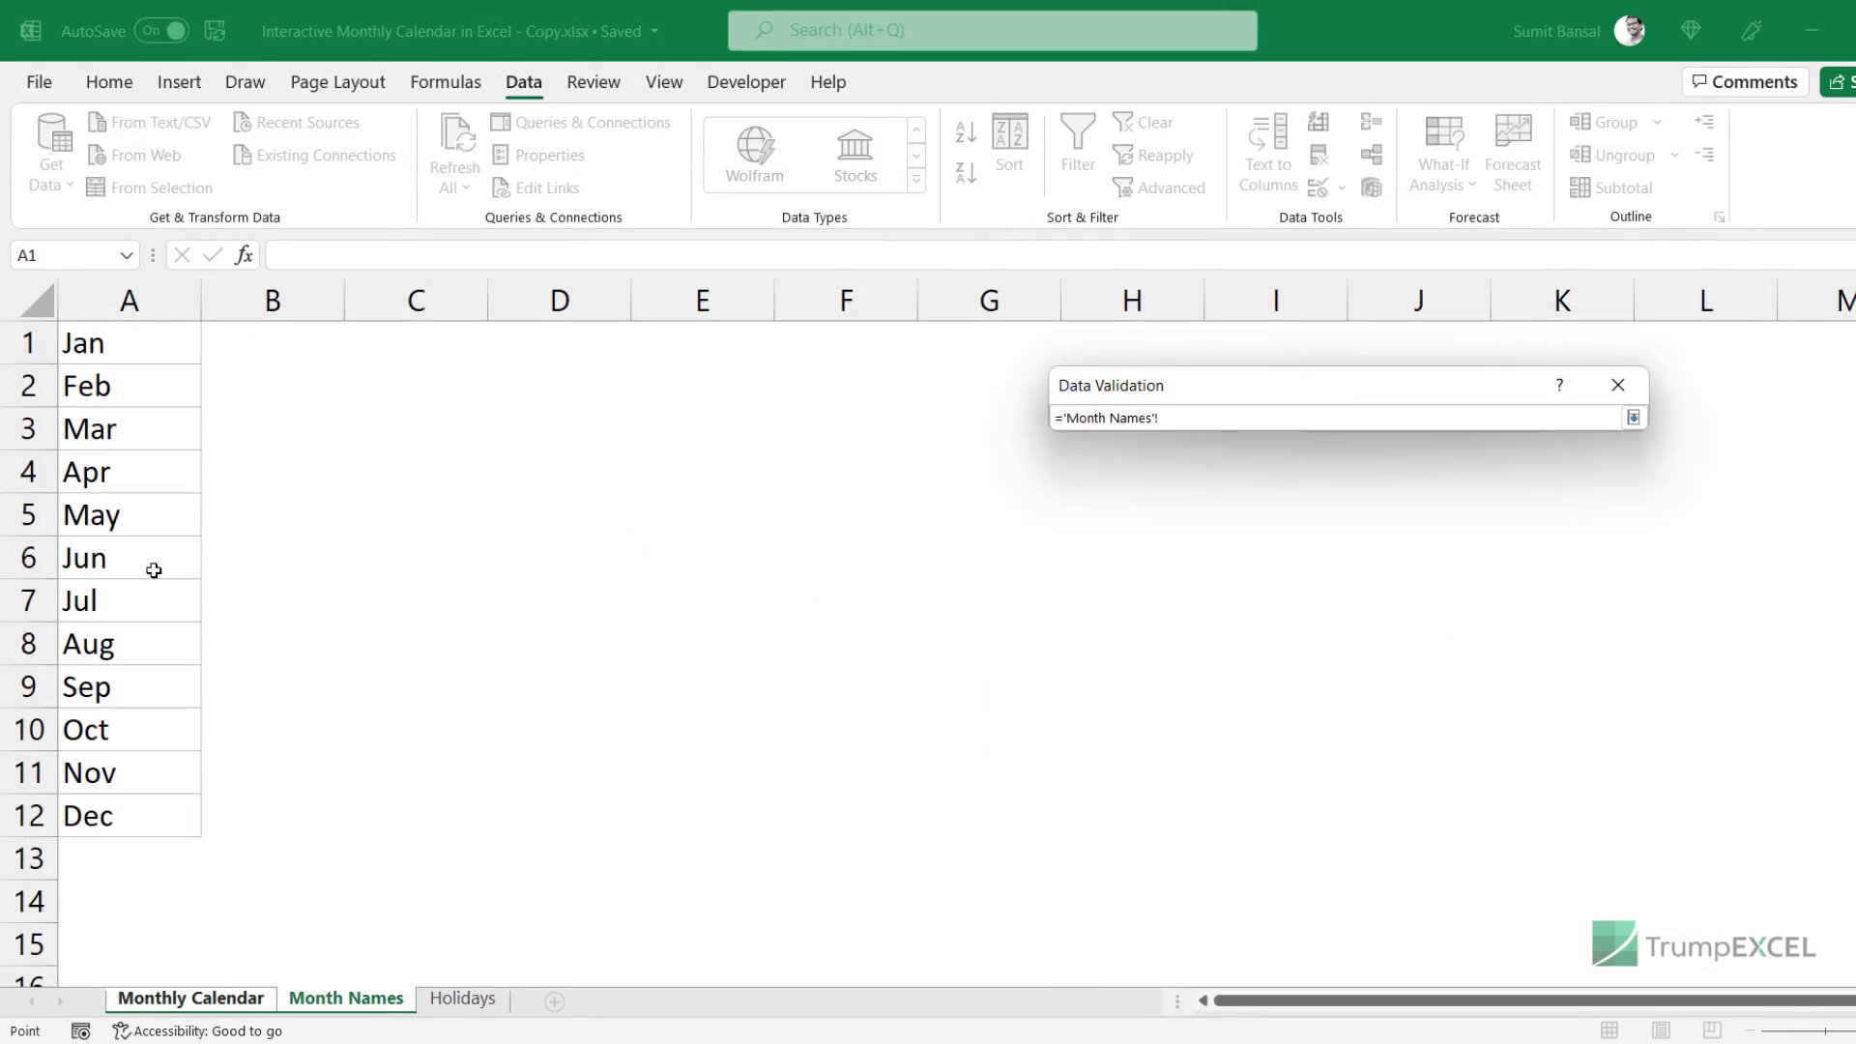
{"action": "left_click_drag", "start_coordinate": [136, 350], "coordinate": [157, 817]}
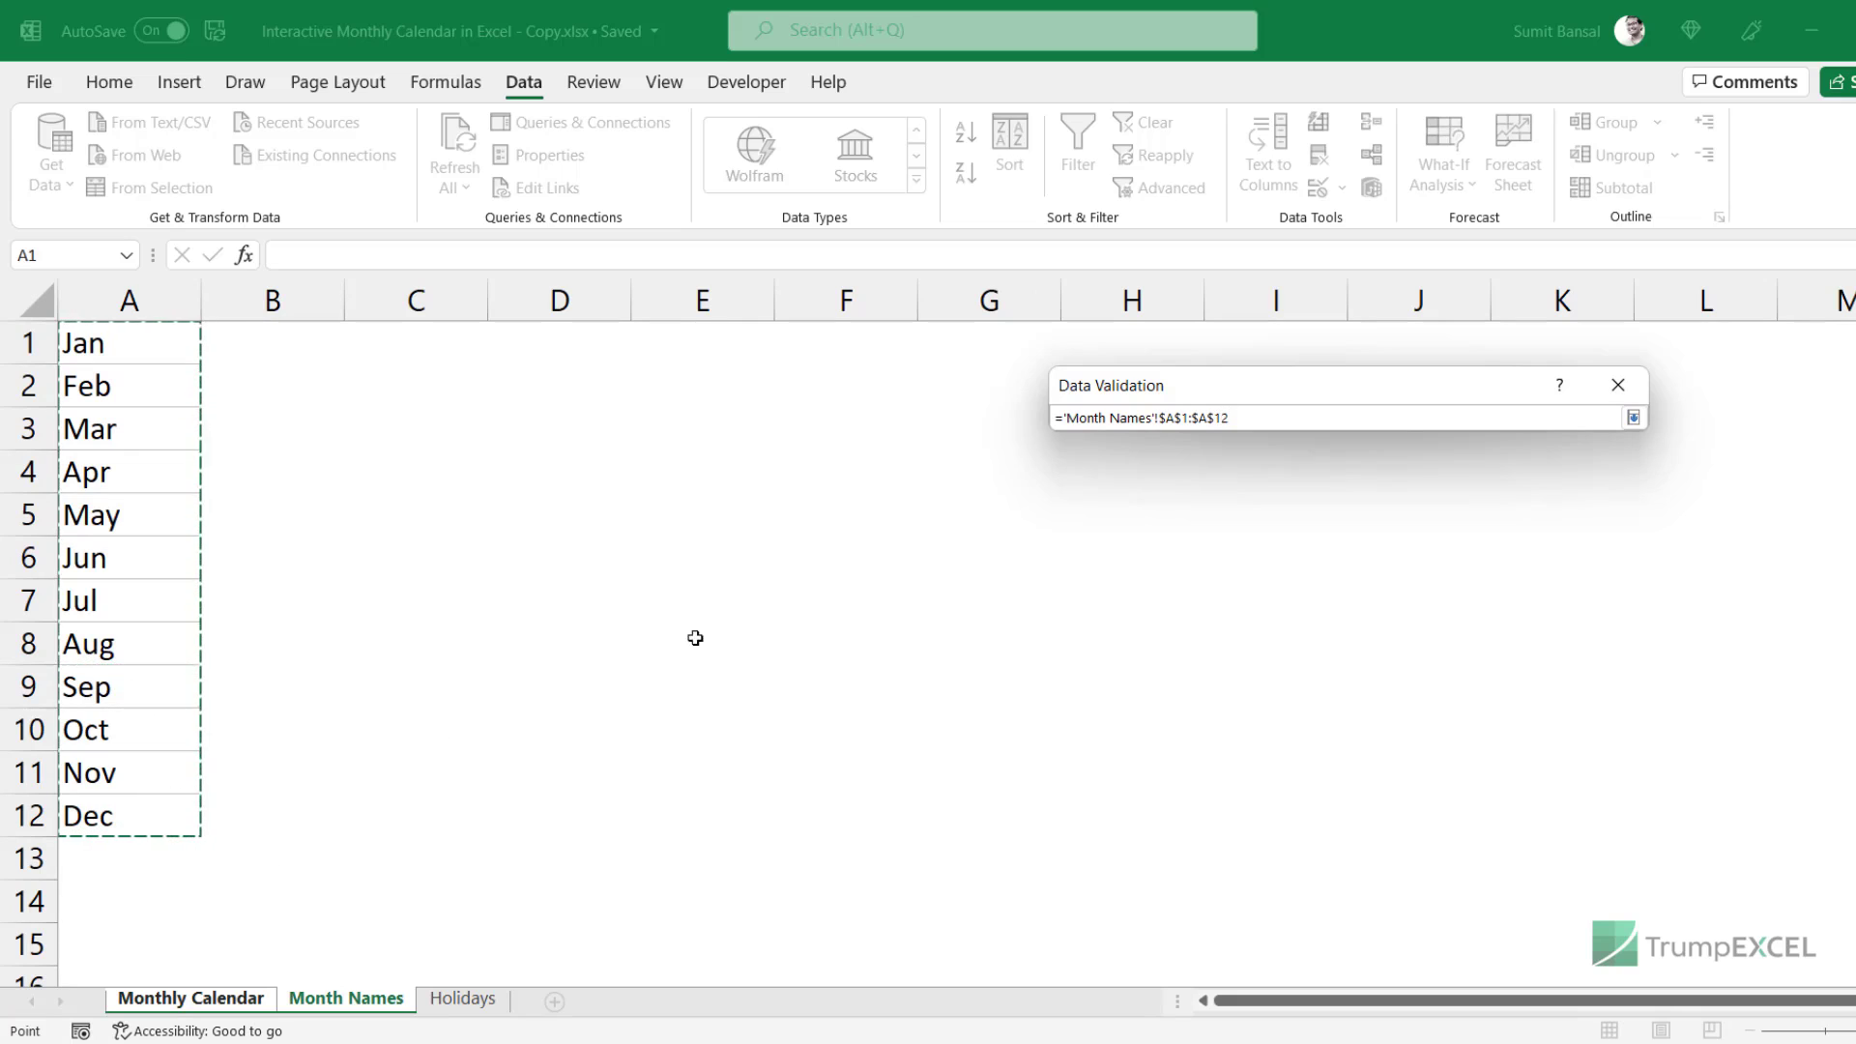
{"action": "left_click", "coordinate": [1632, 418]}
{"action": "left_click", "coordinate": [1449, 758]}
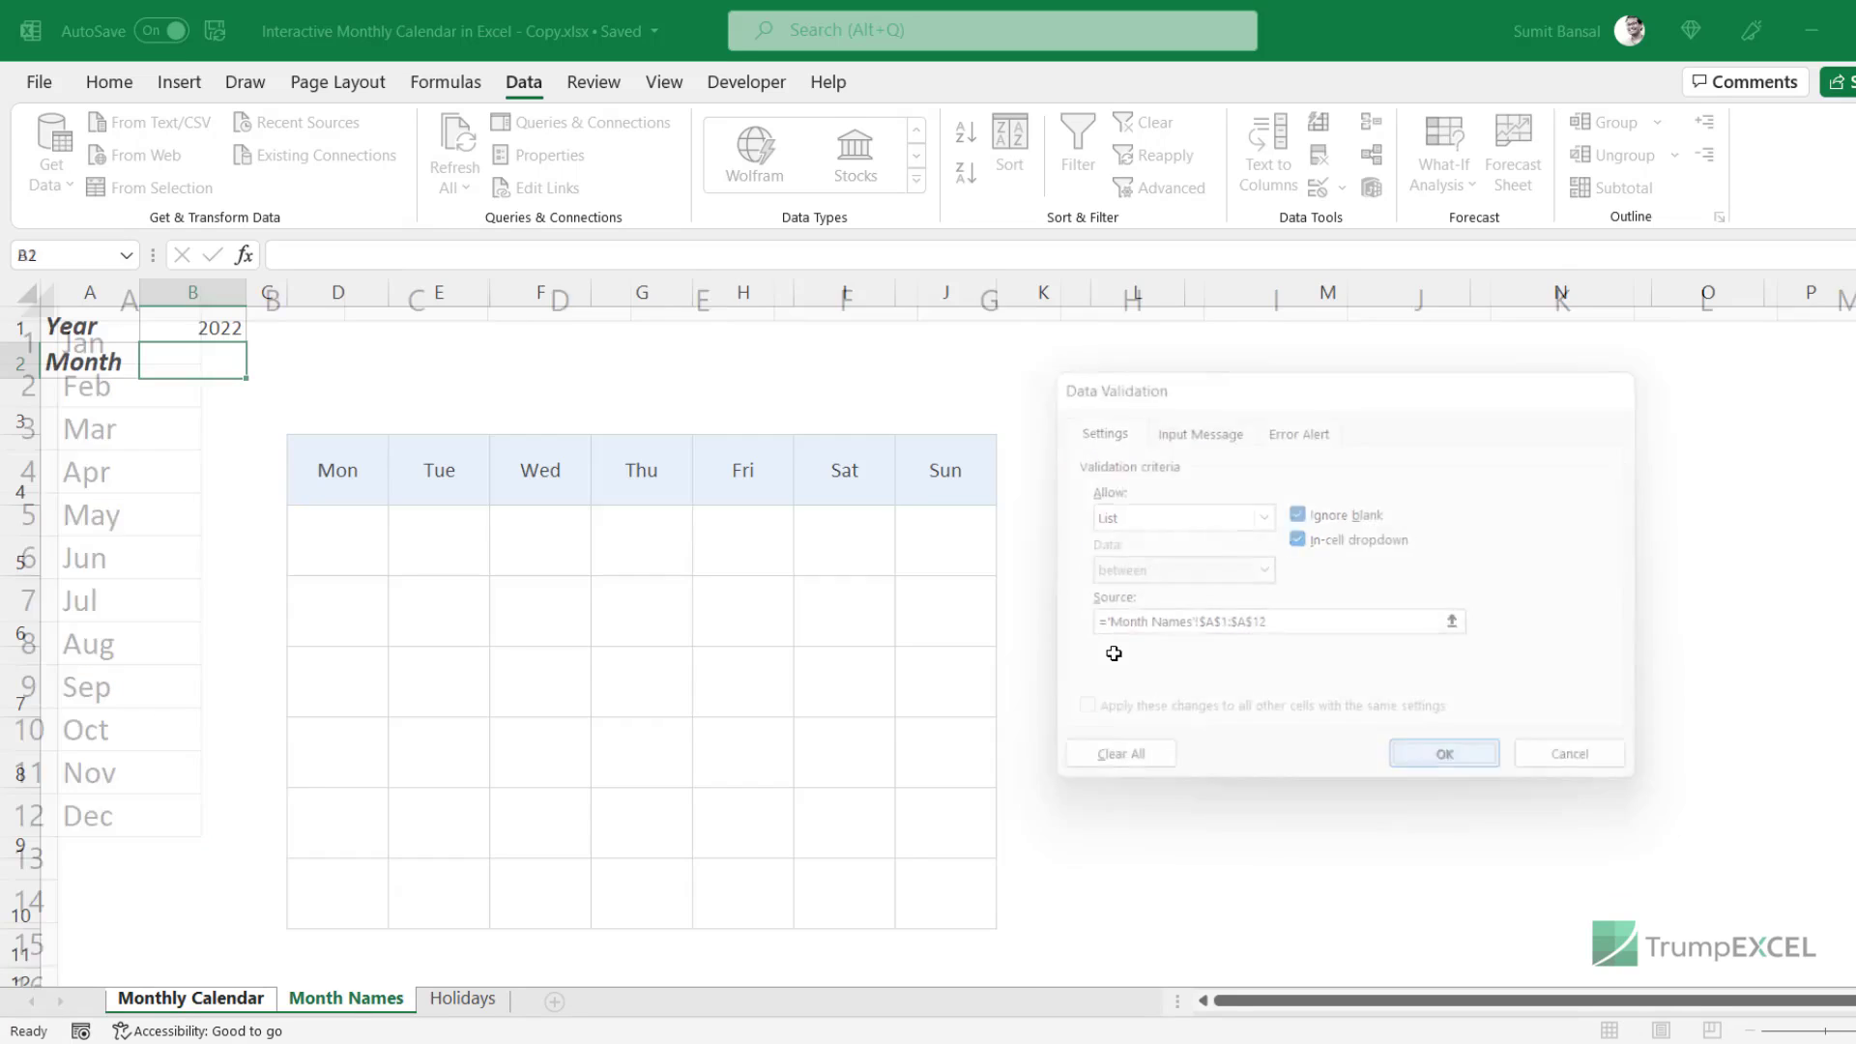
Choose Jan from the month list in cell B2.
{"action": "left_click", "coordinate": [242, 366]}
{"action": "left_click", "coordinate": [257, 366]}
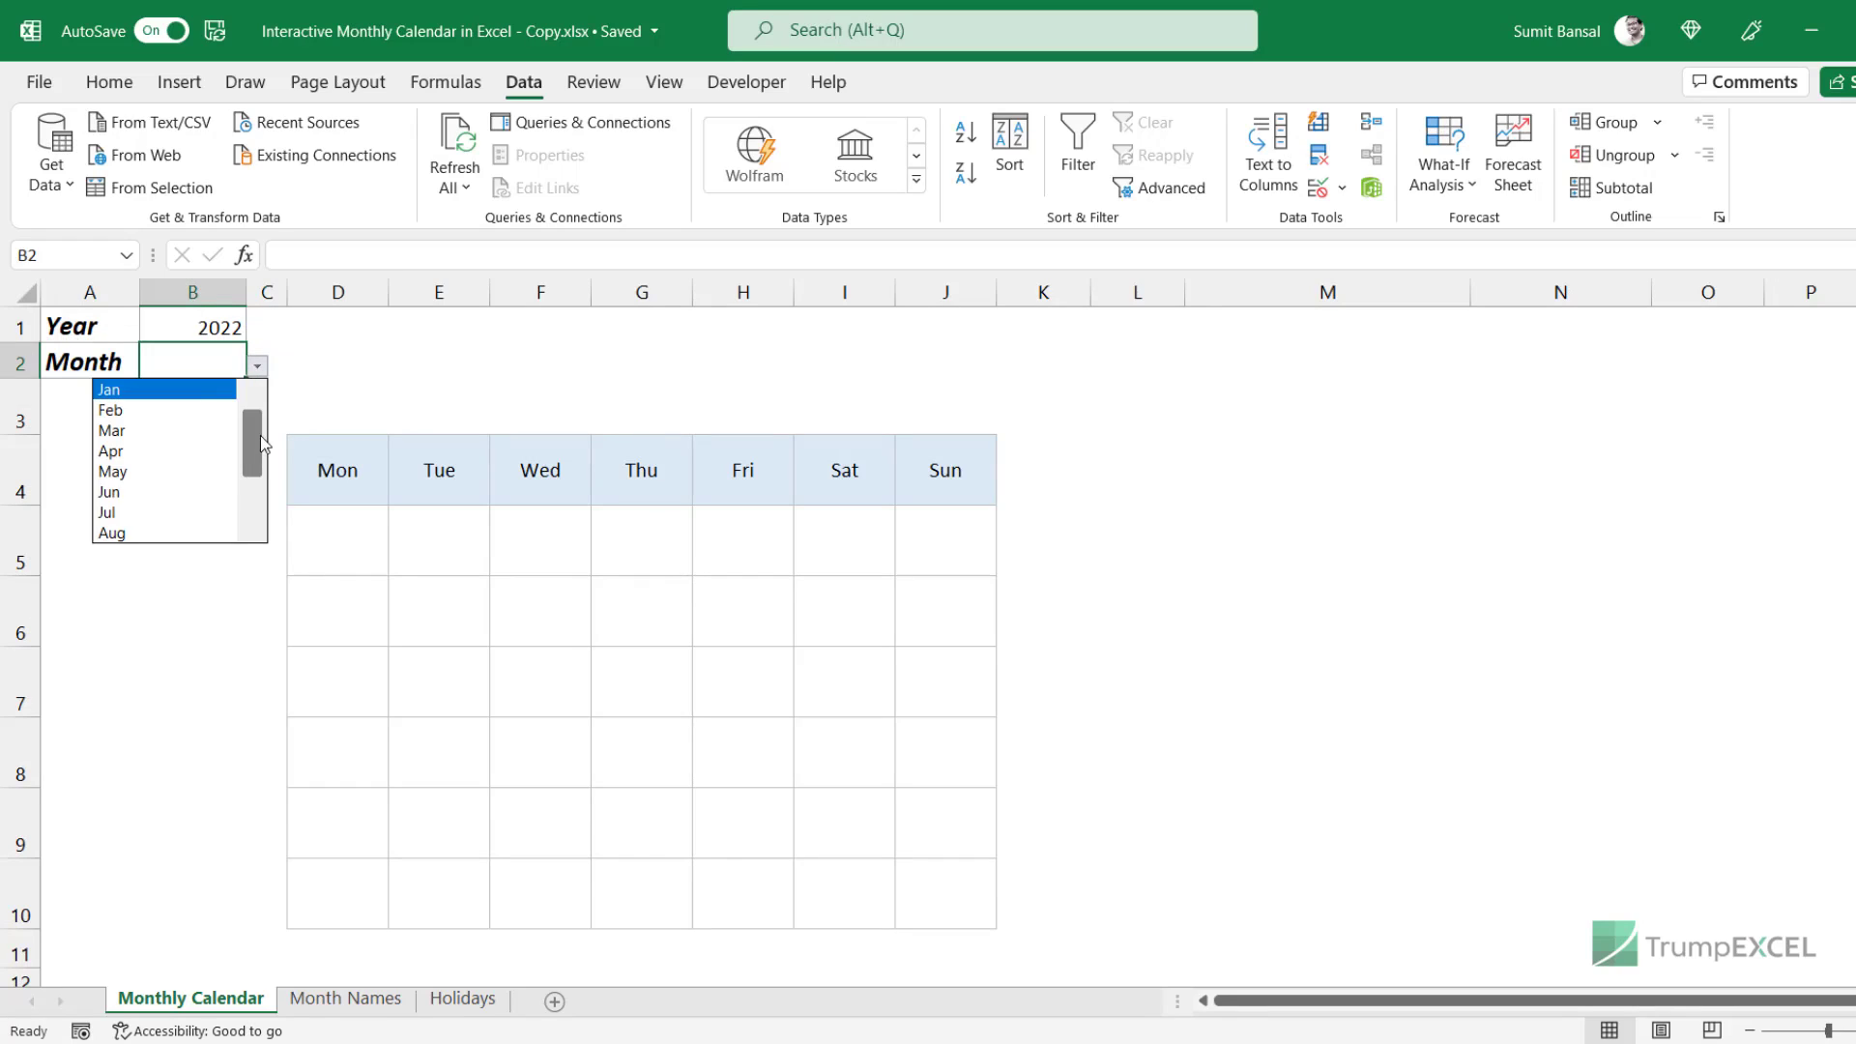
{"action": "left_click", "coordinate": [215, 391]}
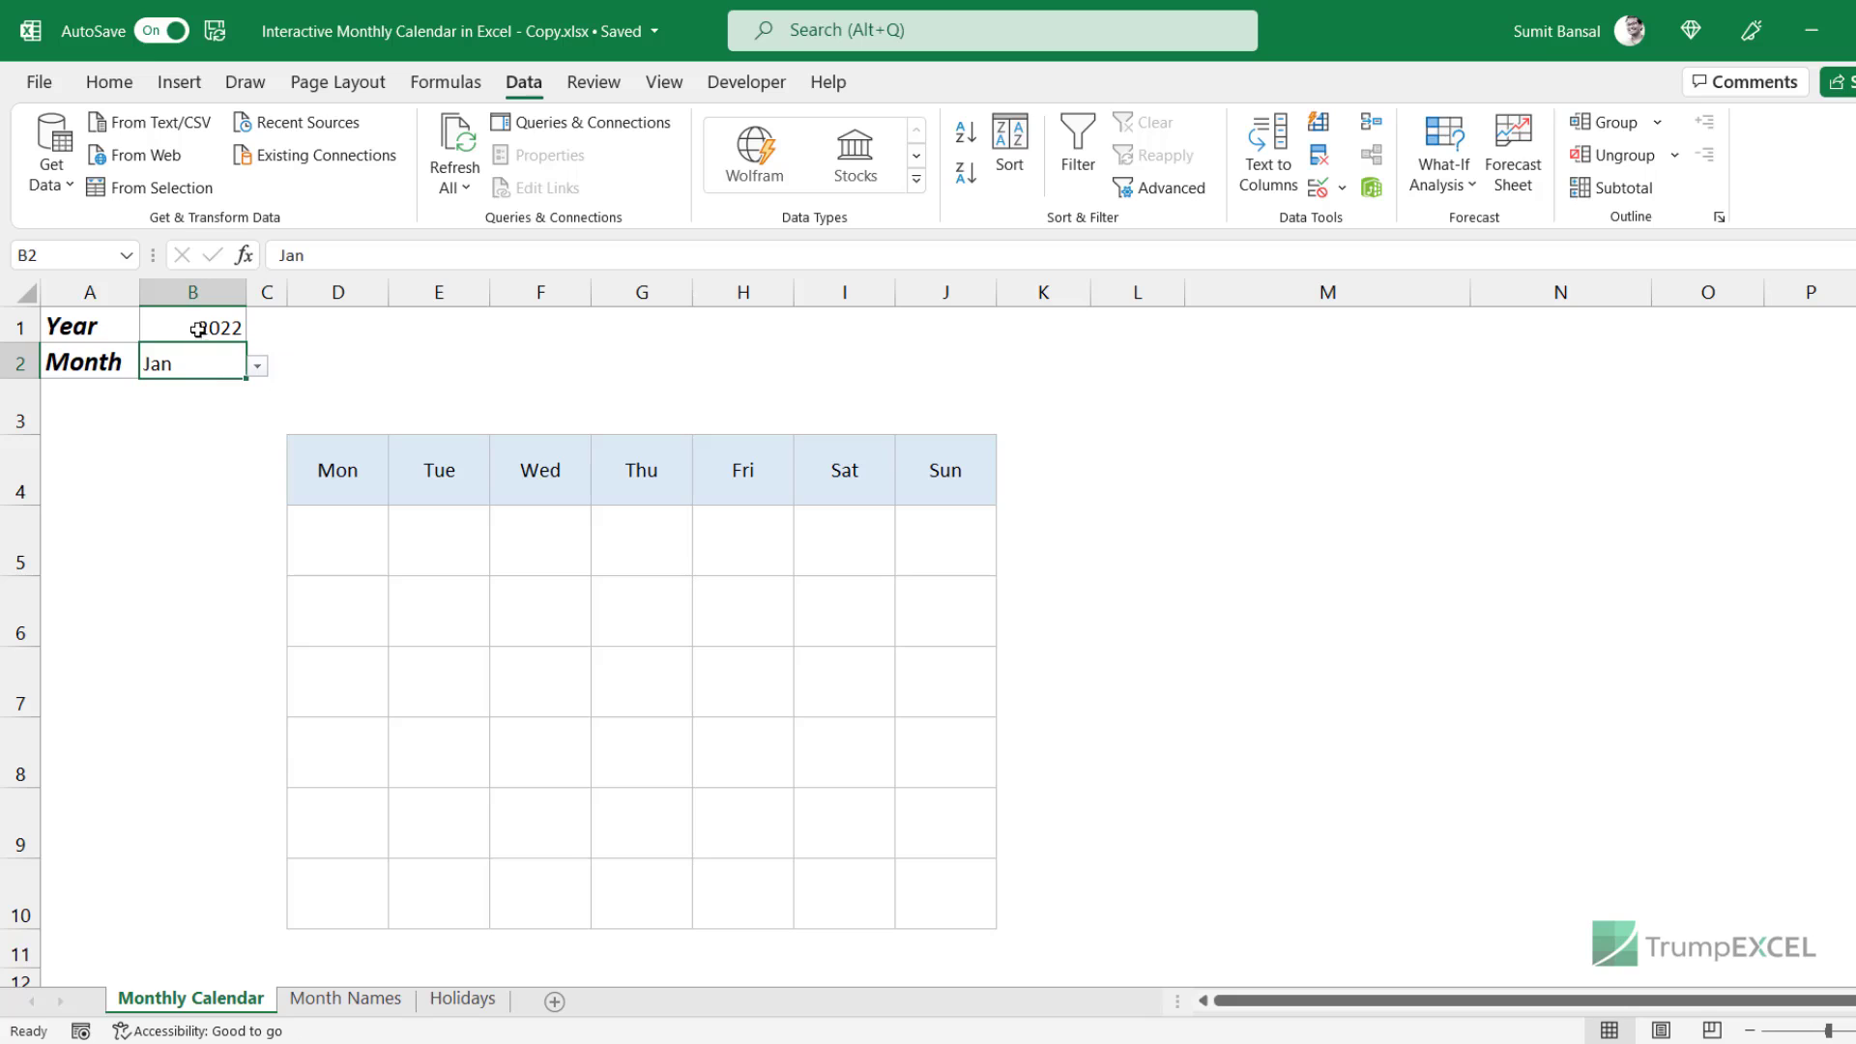
Center the year and month values in B1:B2 horizontally and align them to the middle vertically.
{"action": "left_click_drag", "start_coordinate": [203, 325], "coordinate": [191, 360]}
{"action": "left_click", "coordinate": [109, 82]}
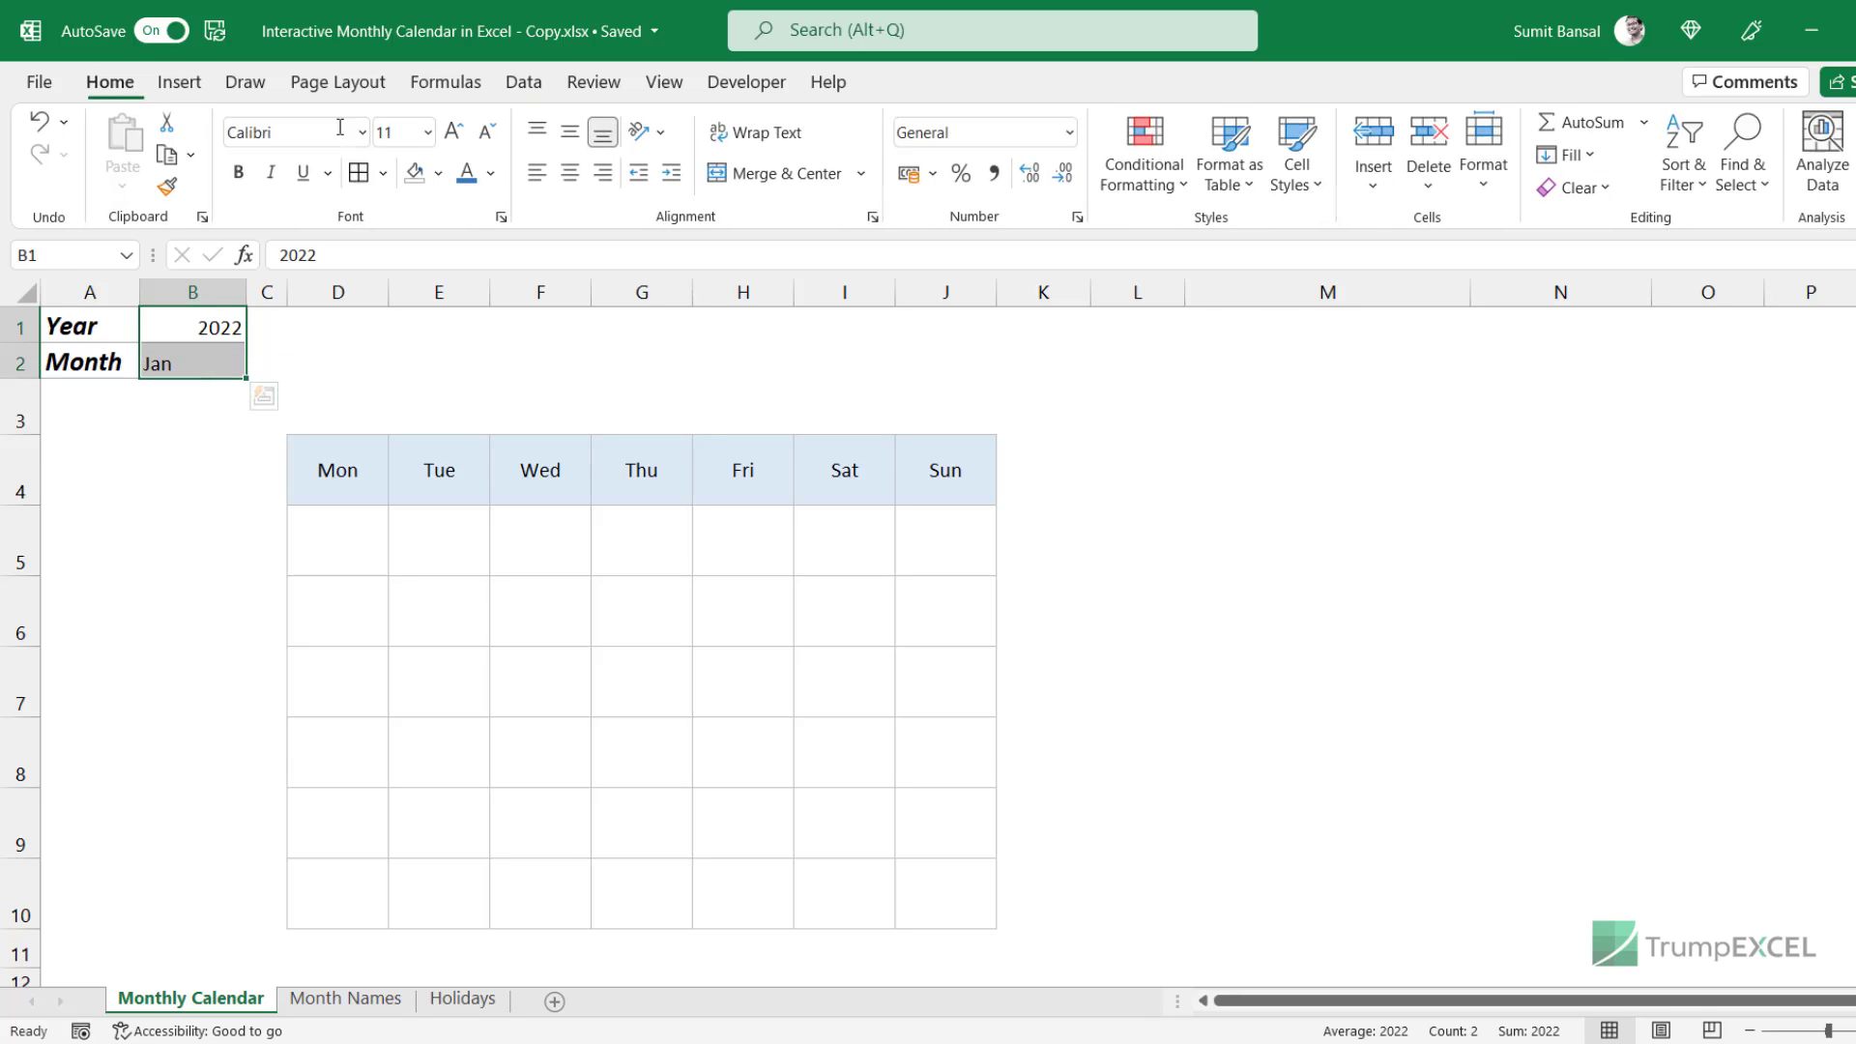
{"action": "left_click", "coordinate": [570, 172]}
{"action": "left_click", "coordinate": [570, 133]}
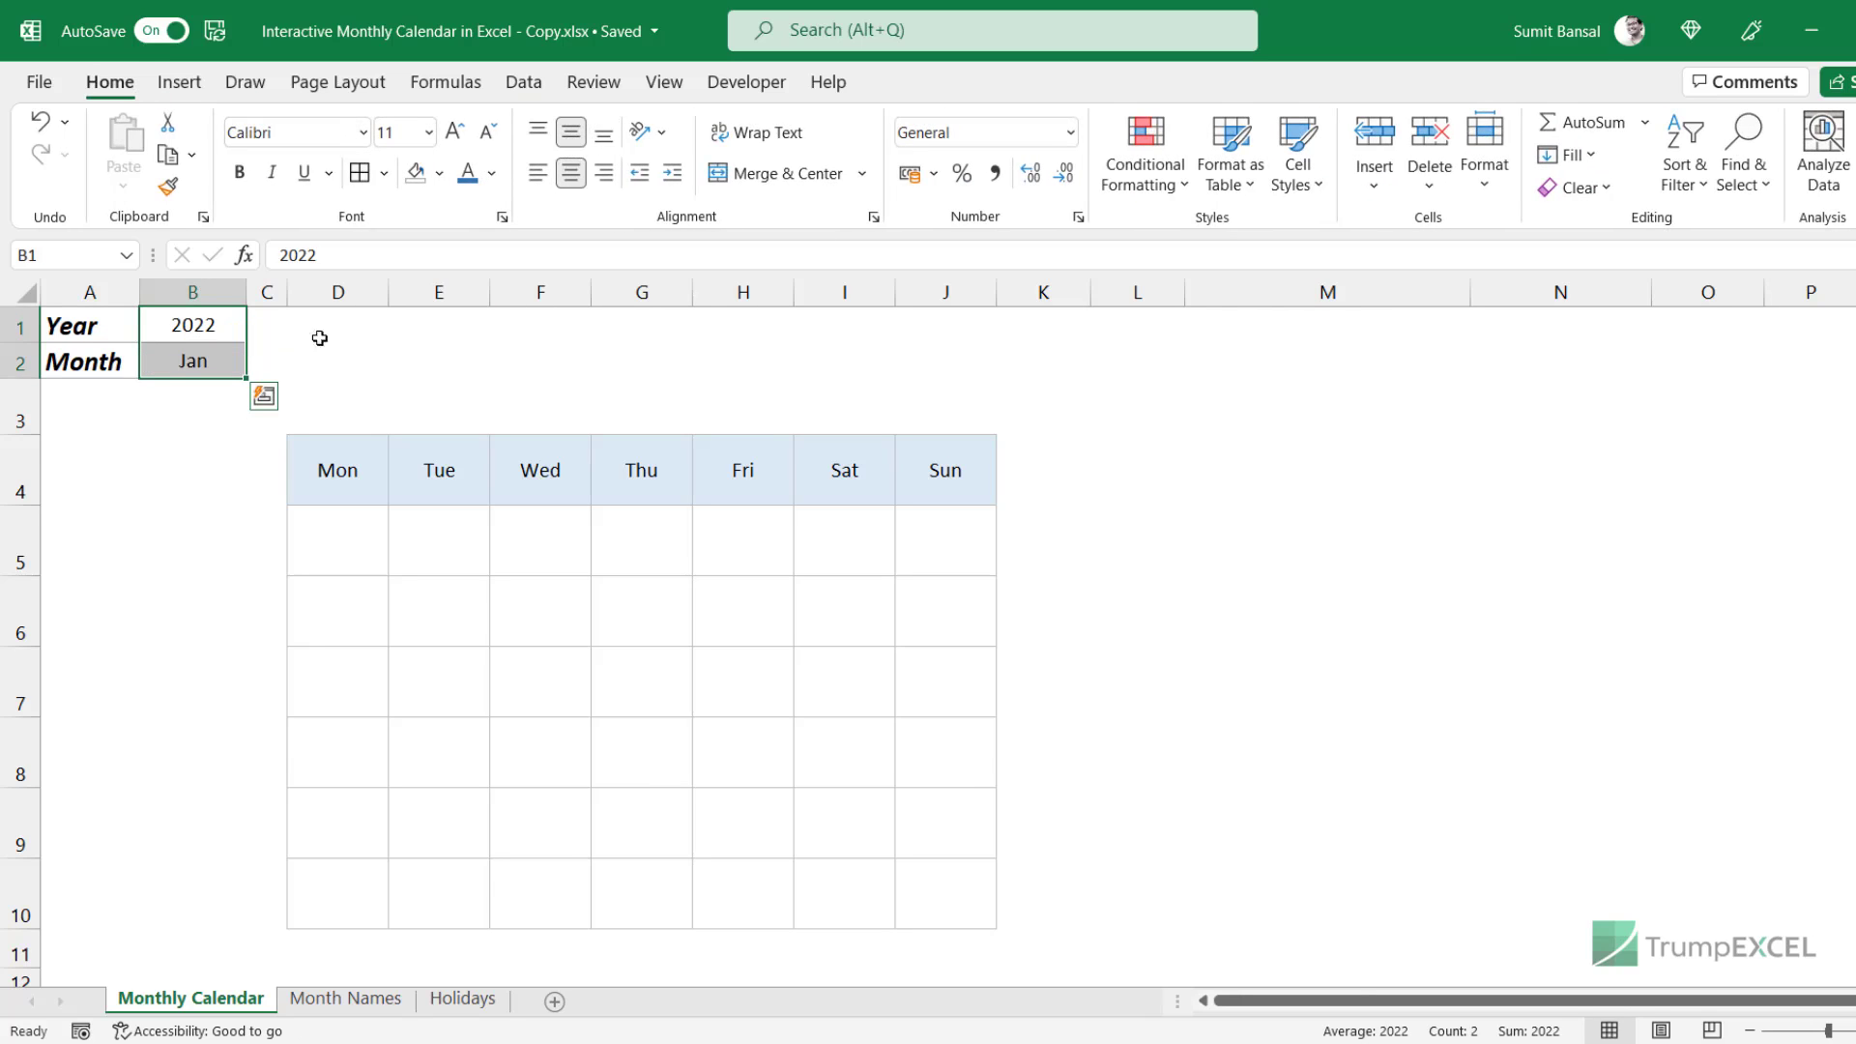
{"action": "left_click", "coordinate": [245, 352]}
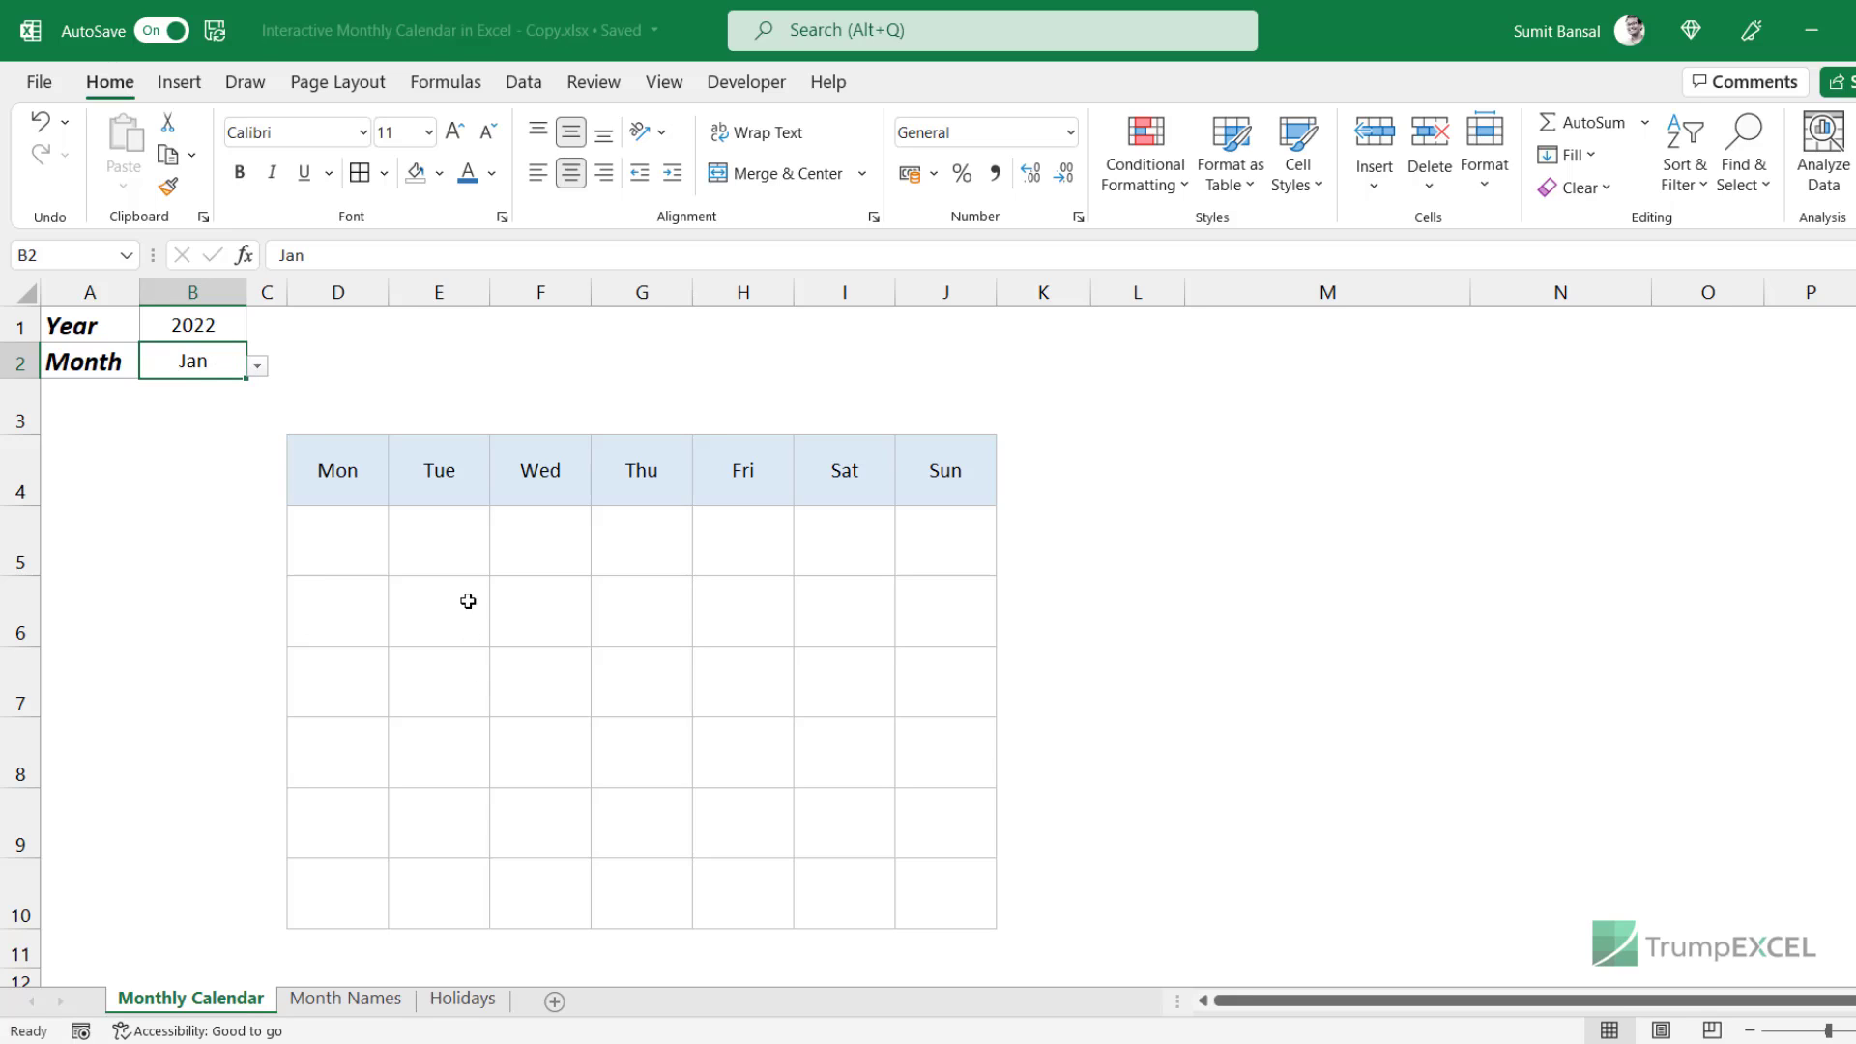
Enter the formula =B2&" "&B1 in cell D3 to build the calendar title from the month and year.
{"action": "left_click", "coordinate": [337, 417]}
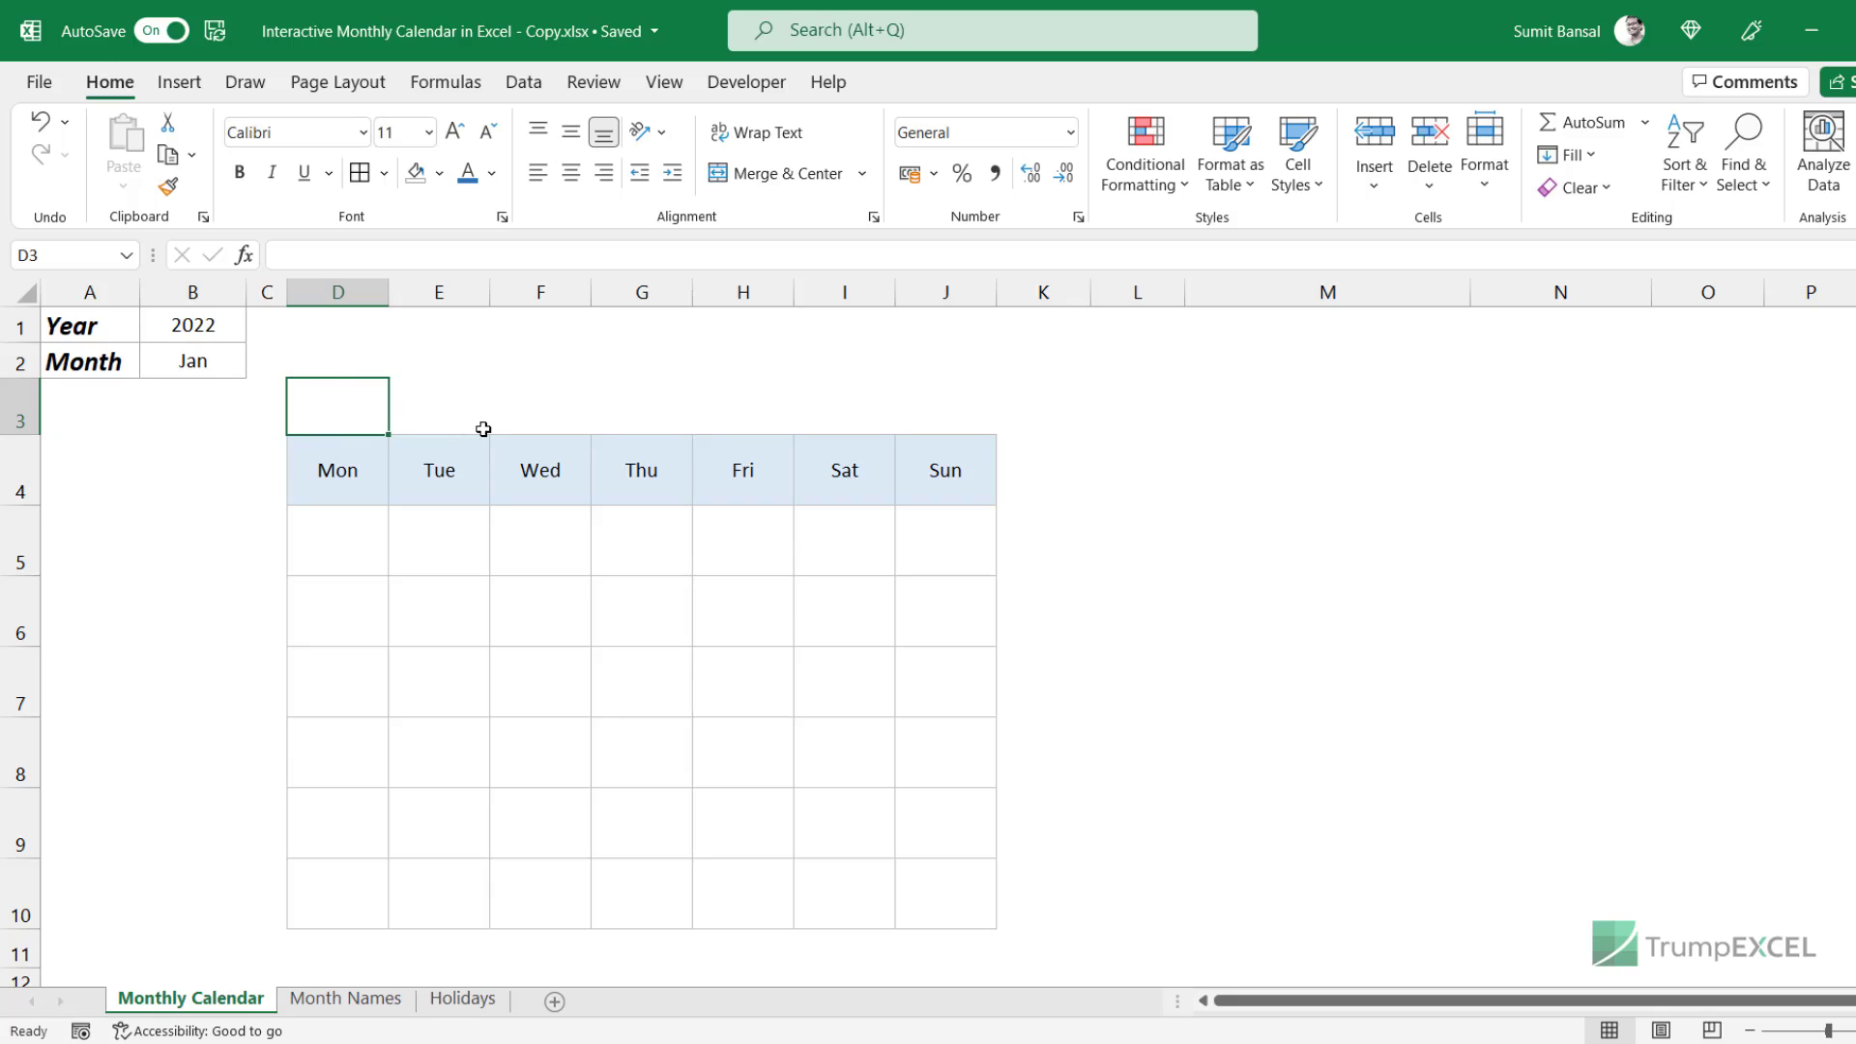
{"action": "type", "text": "="}
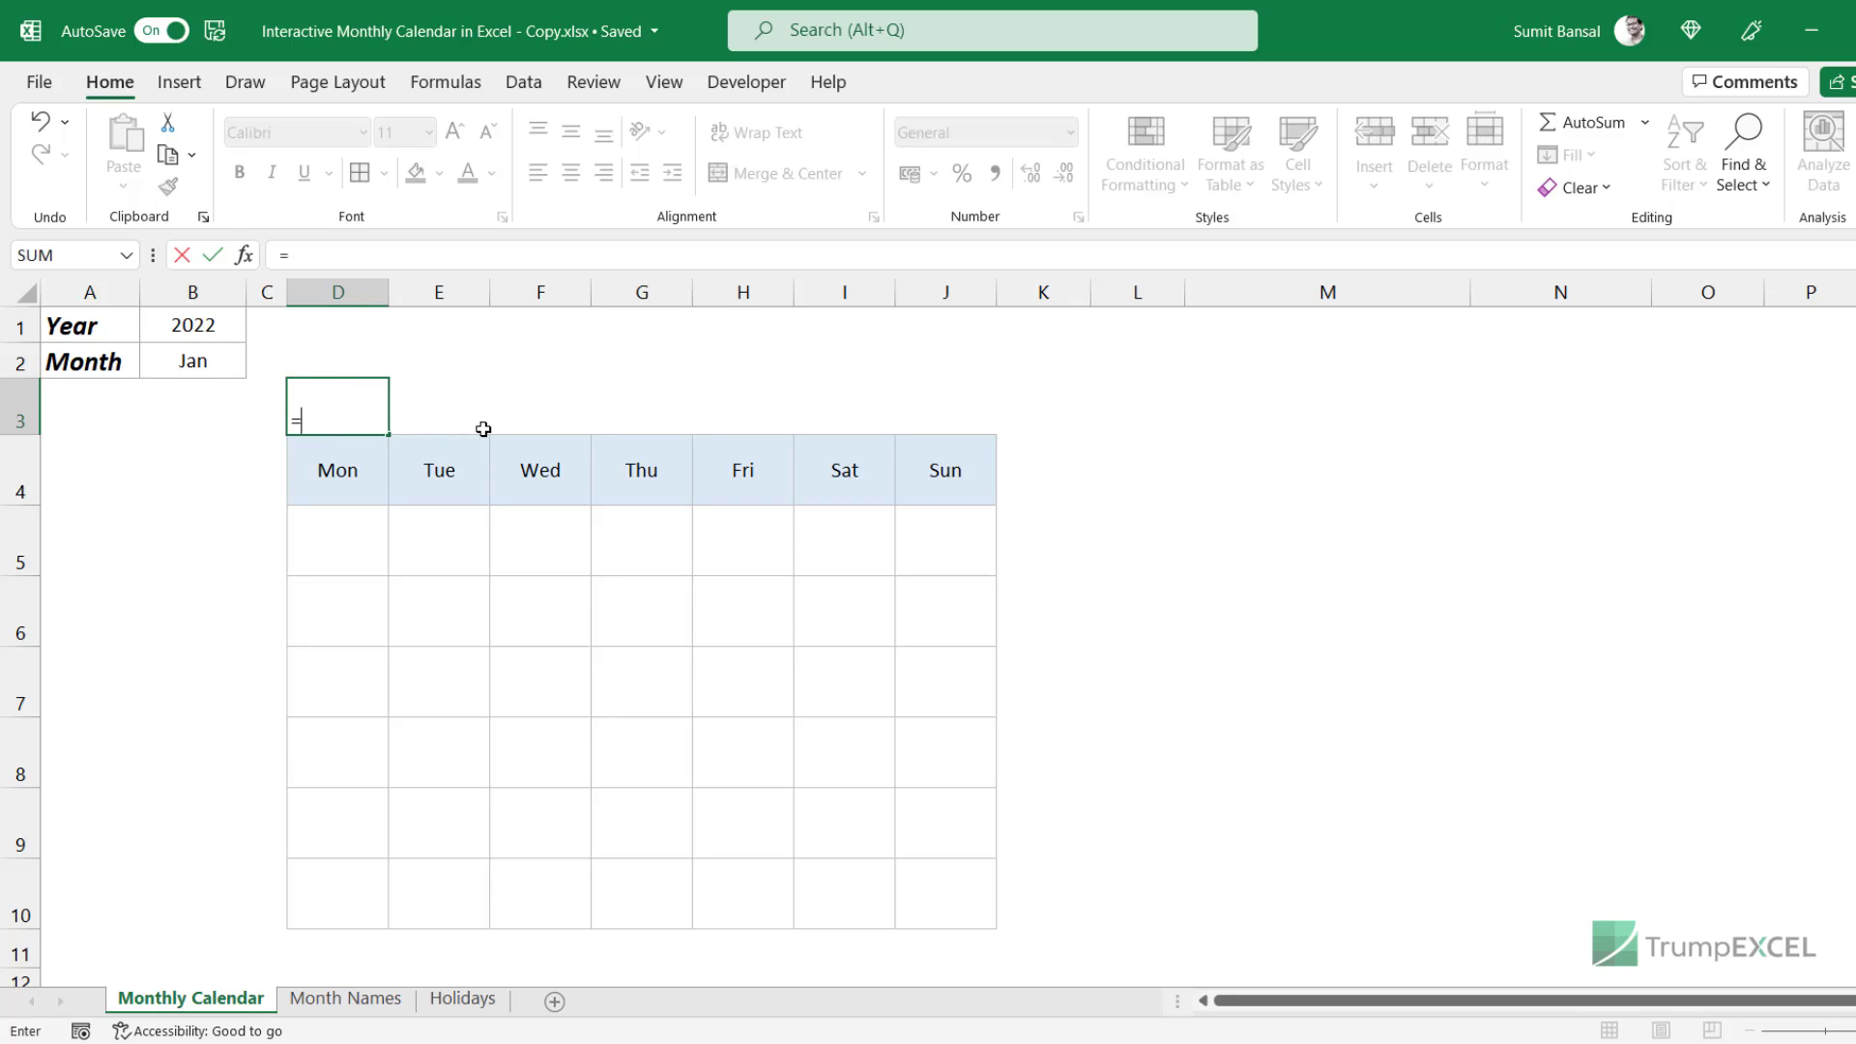
{"action": "left_click", "coordinate": [200, 361]}
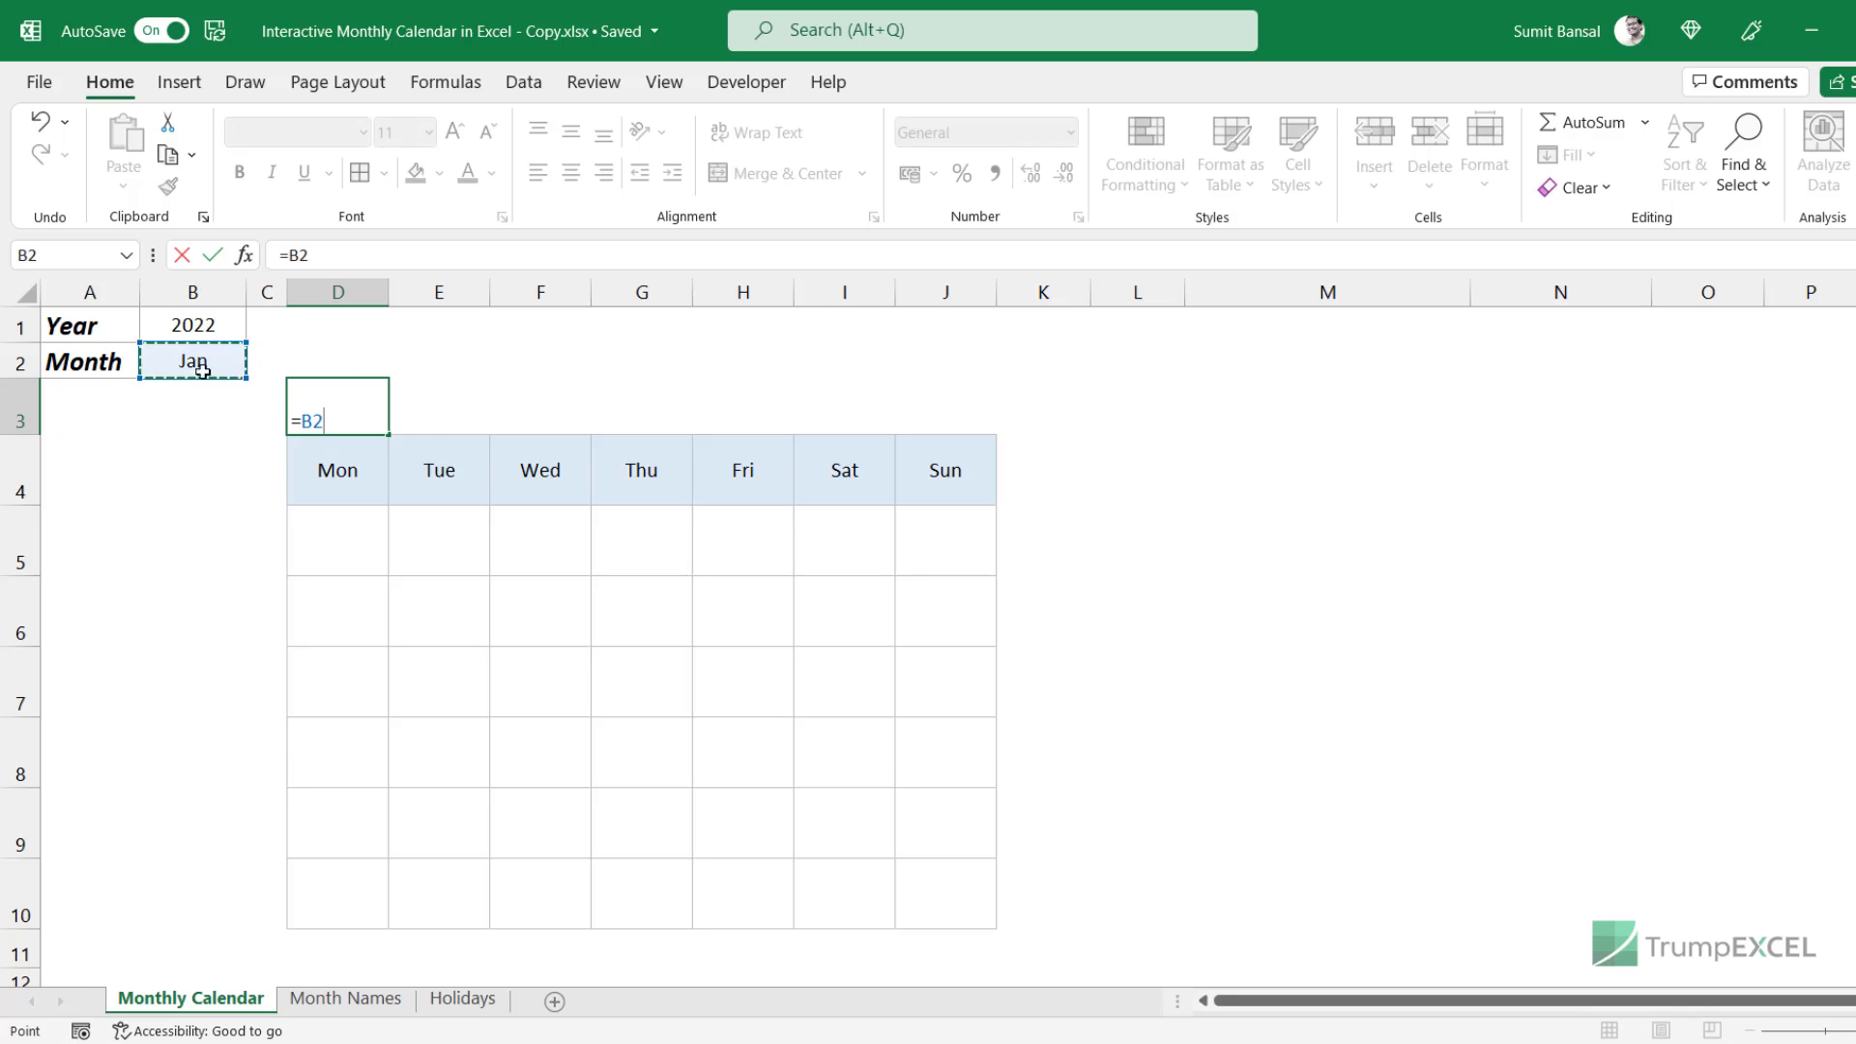
{"action": "type", "text": "&\" \""}
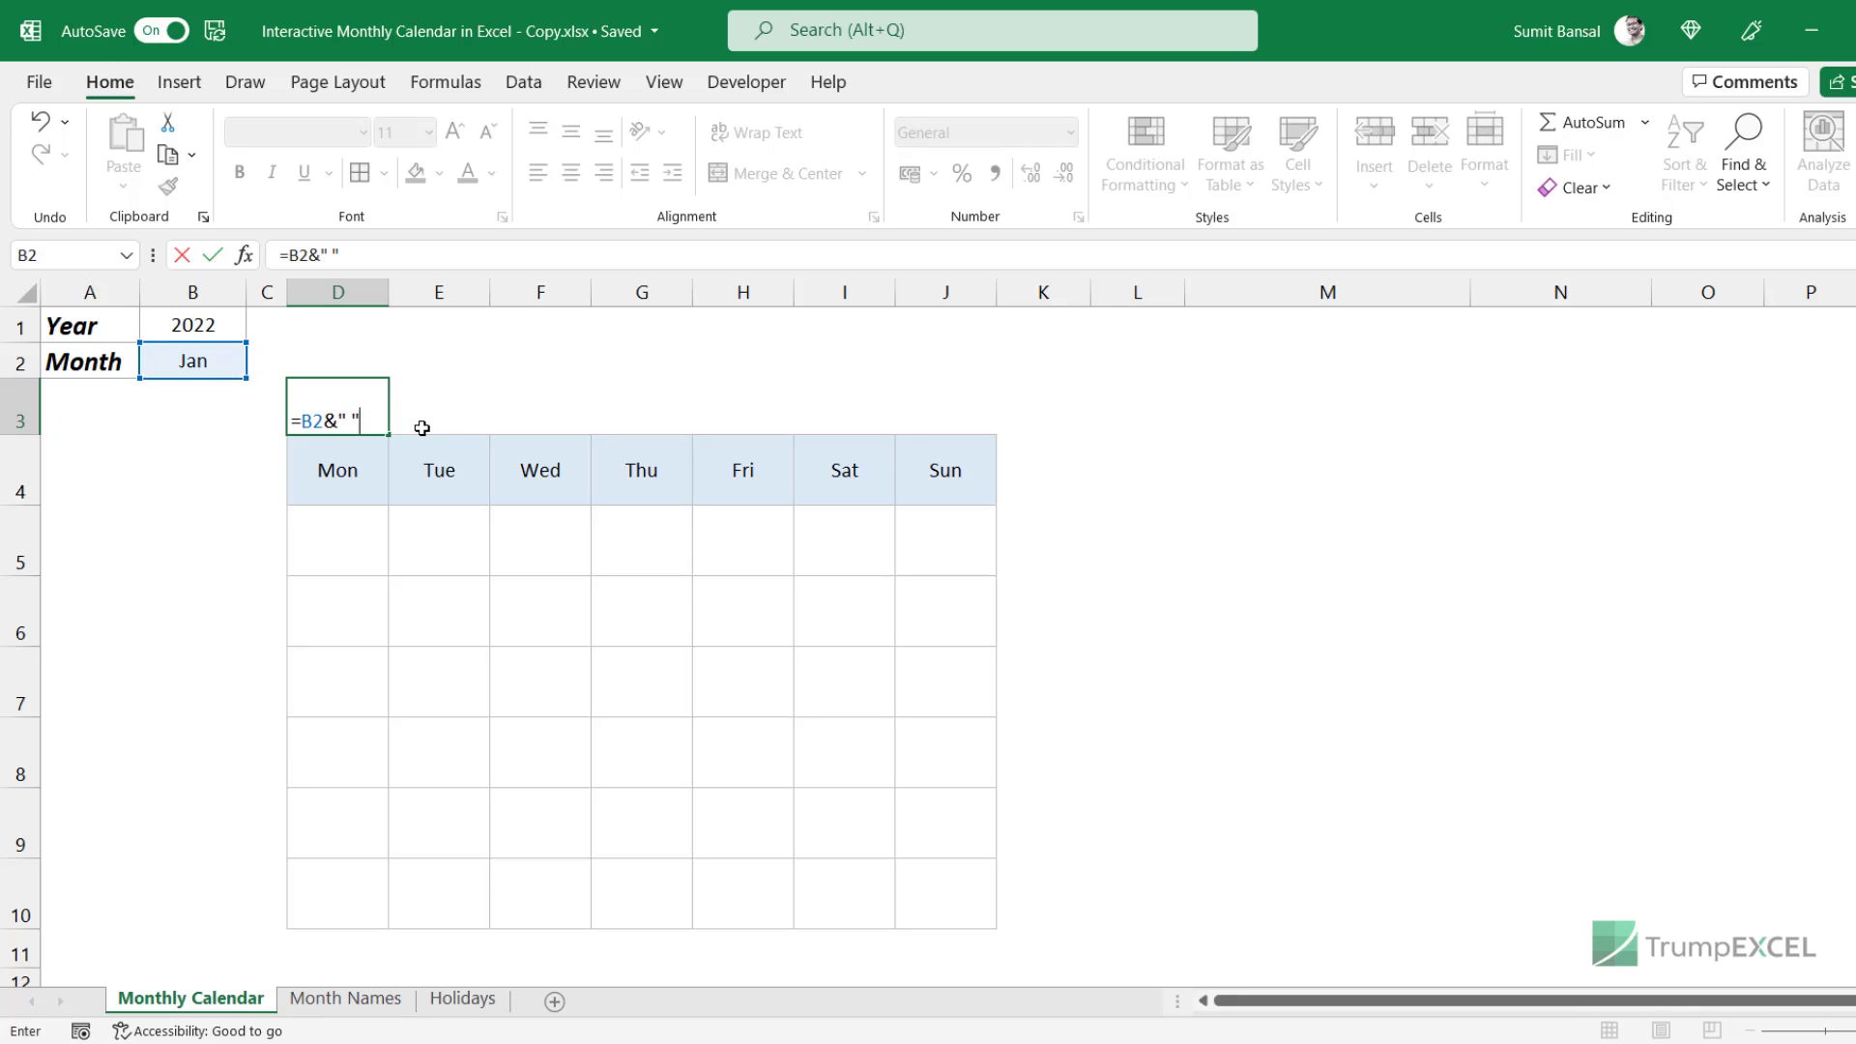
{"action": "type", "text": "&"}
{"action": "left_click", "coordinate": [221, 329]}
{"action": "key", "text": "Return"}
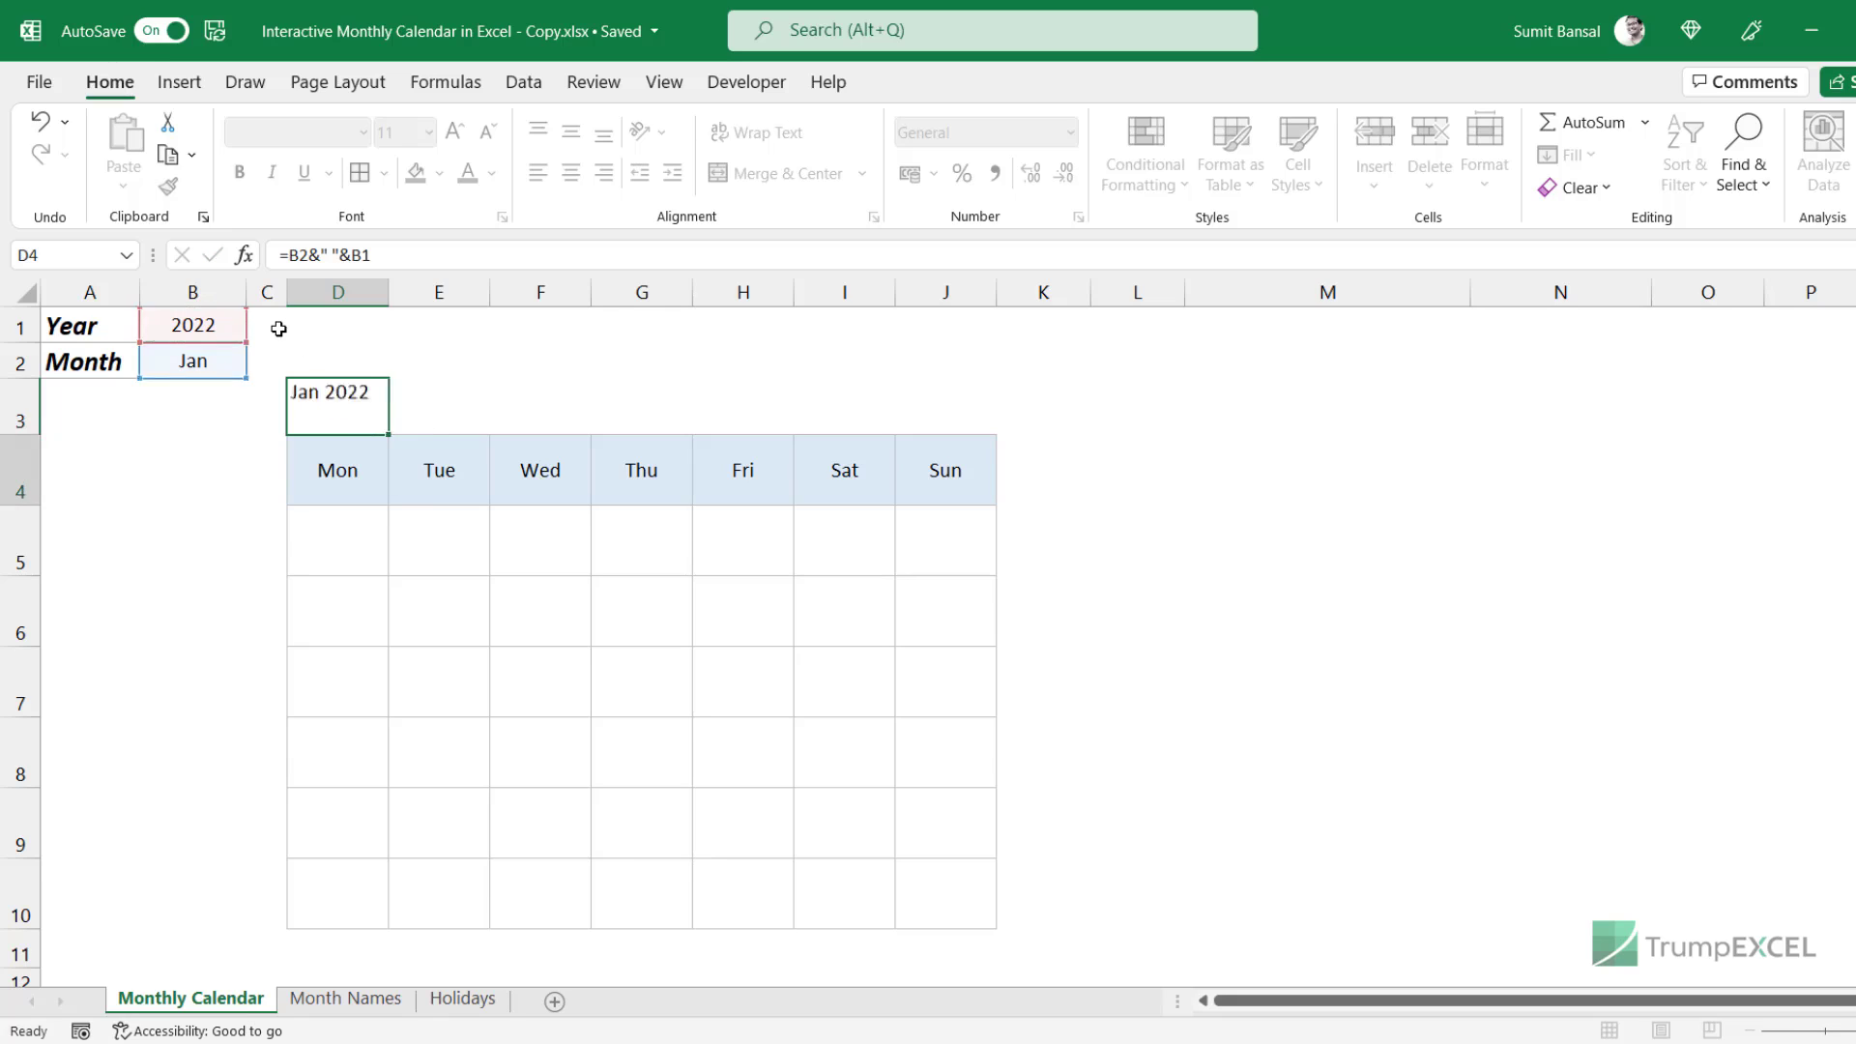
Format the calendar title in cell D3 with a blue font color, size 22 and bold.
{"action": "key", "text": "Up"}
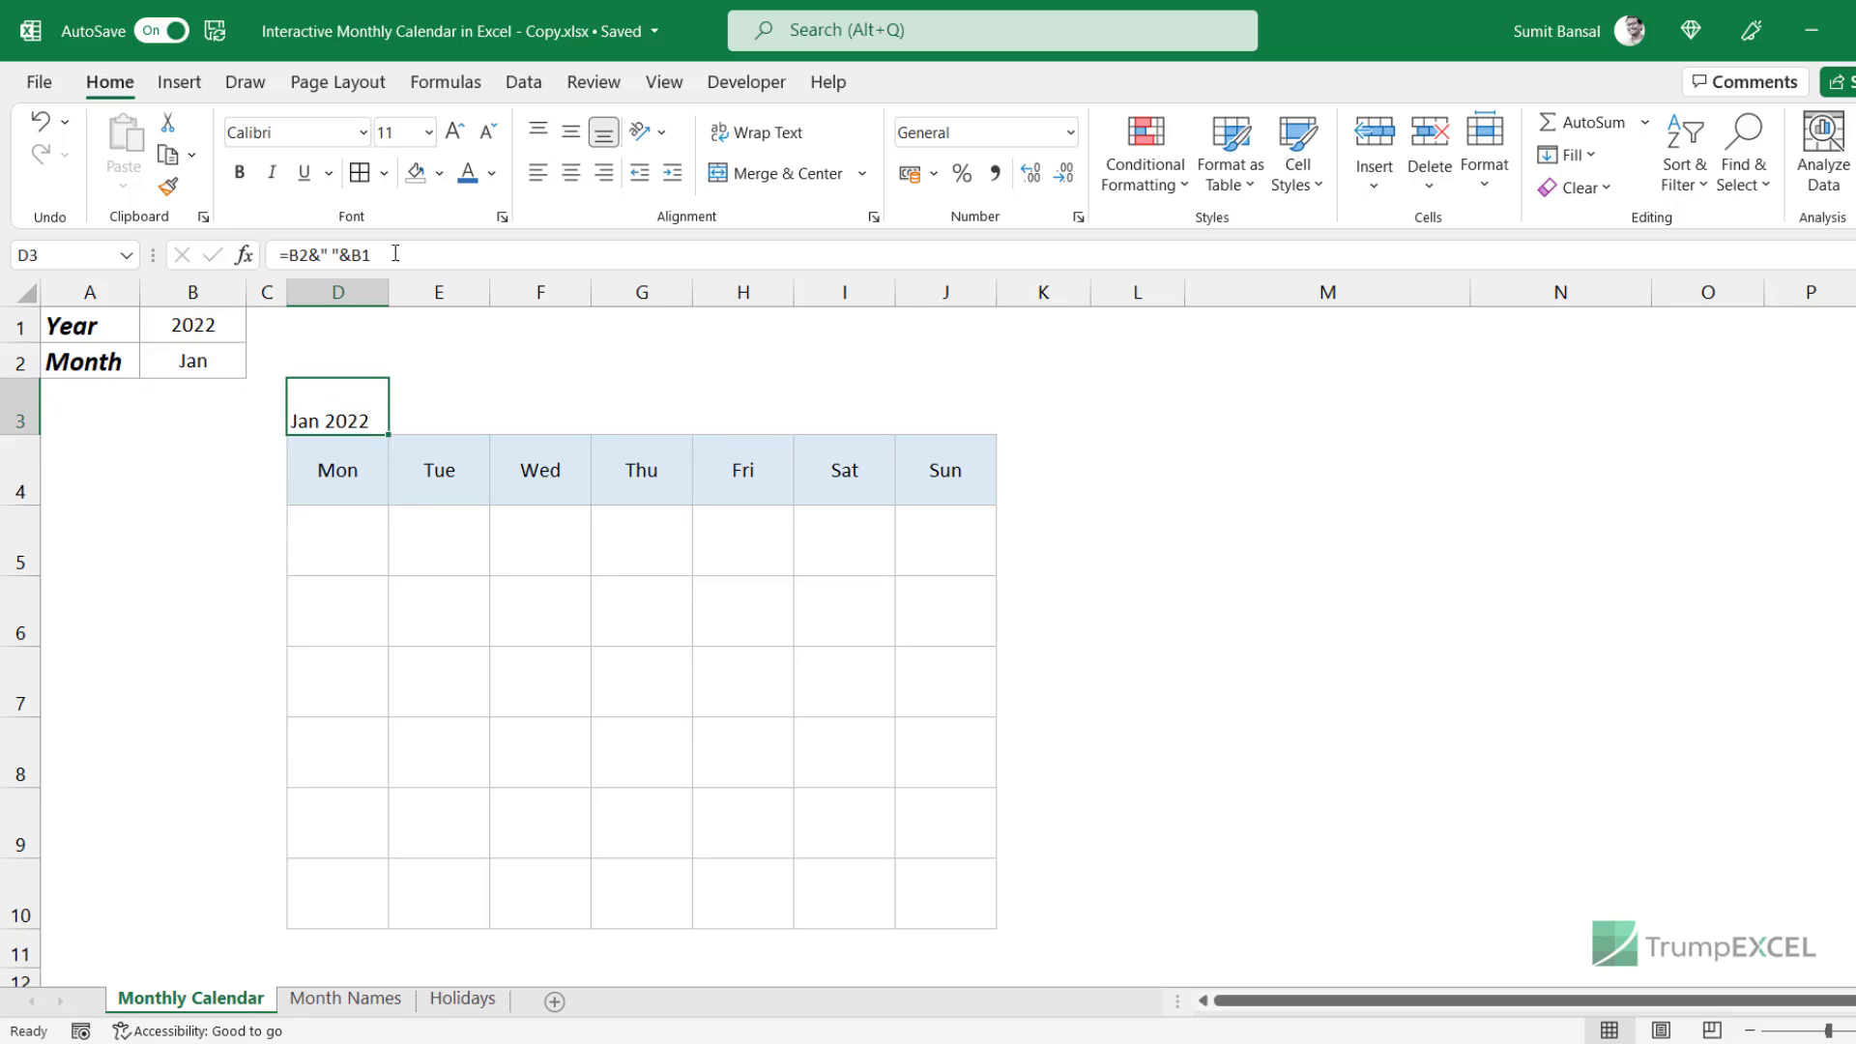
{"action": "left_click", "coordinate": [468, 172]}
{"action": "left_click", "coordinate": [428, 133]}
{"action": "left_click", "coordinate": [408, 426]}
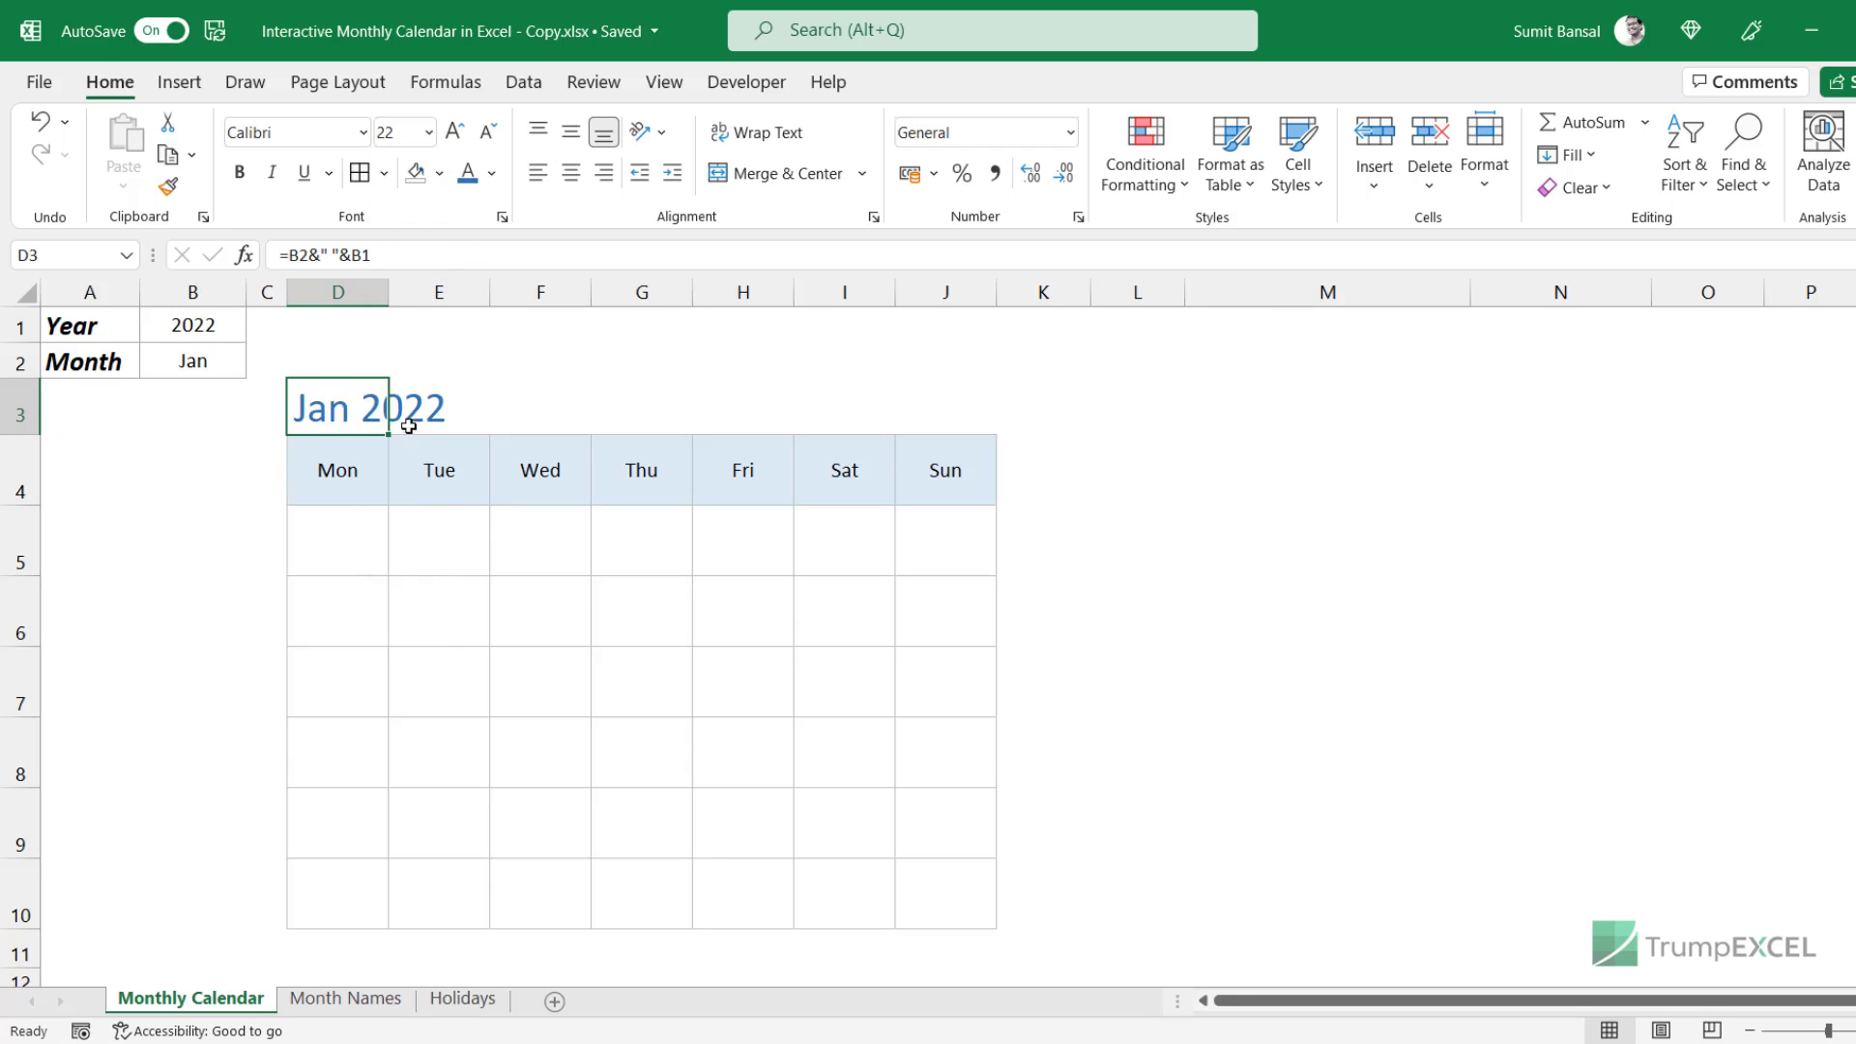
{"action": "left_click", "coordinate": [239, 172]}
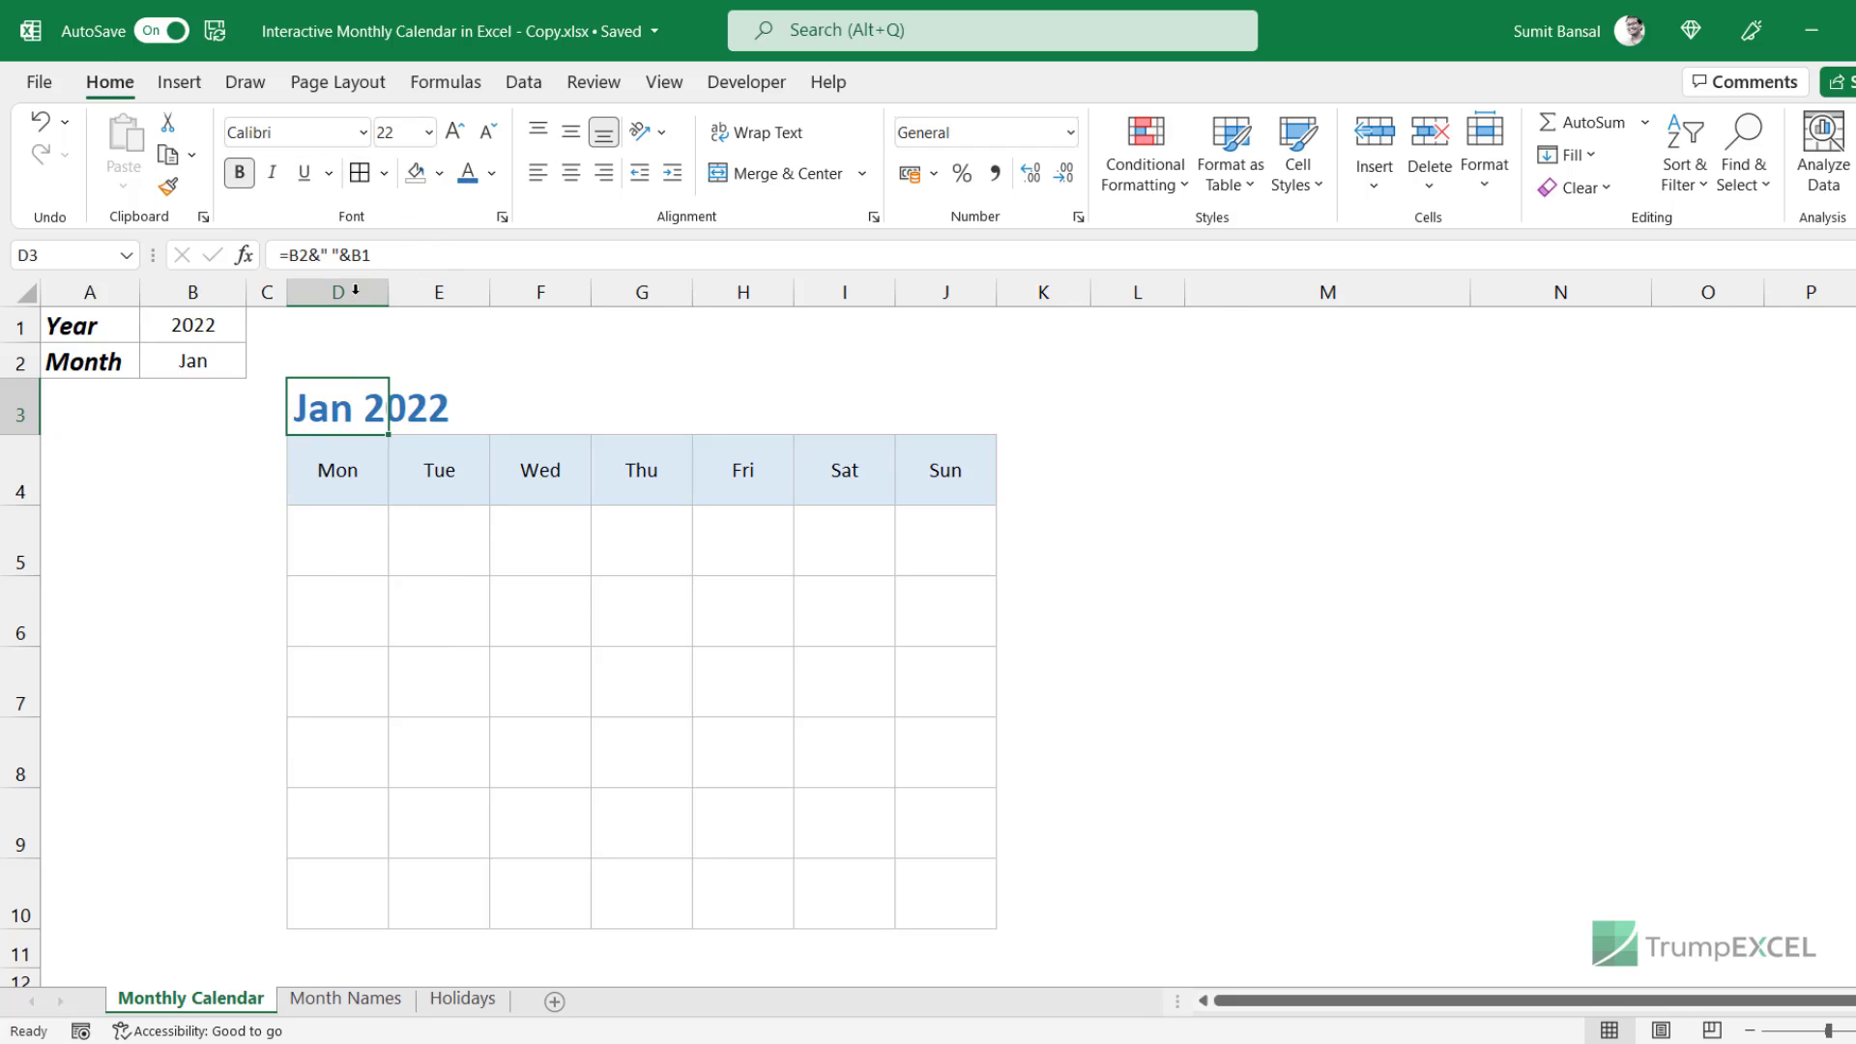
Set the horizontal alignment of D3:J3 to Center Across Selection so the title spans the weekday columns.
{"action": "left_click_drag", "start_coordinate": [696, 418], "coordinate": [945, 419]}
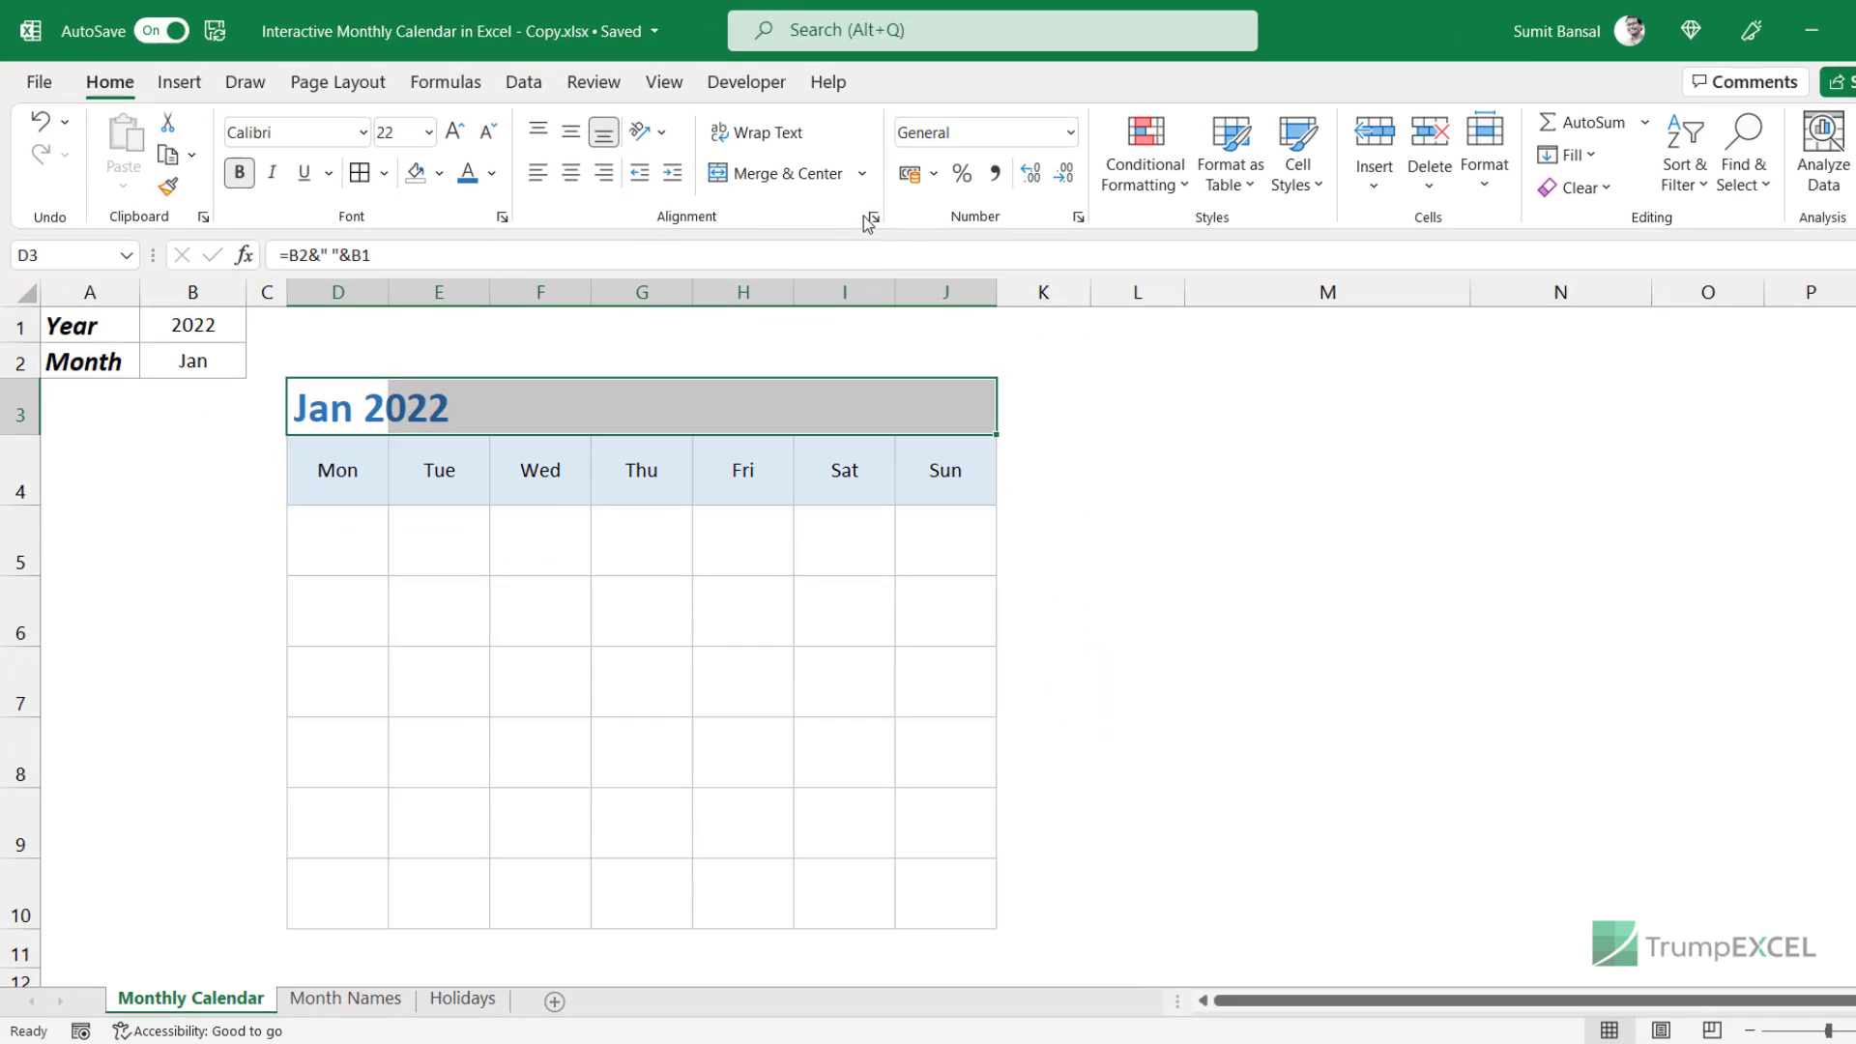
{"action": "left_click", "coordinate": [855, 350]}
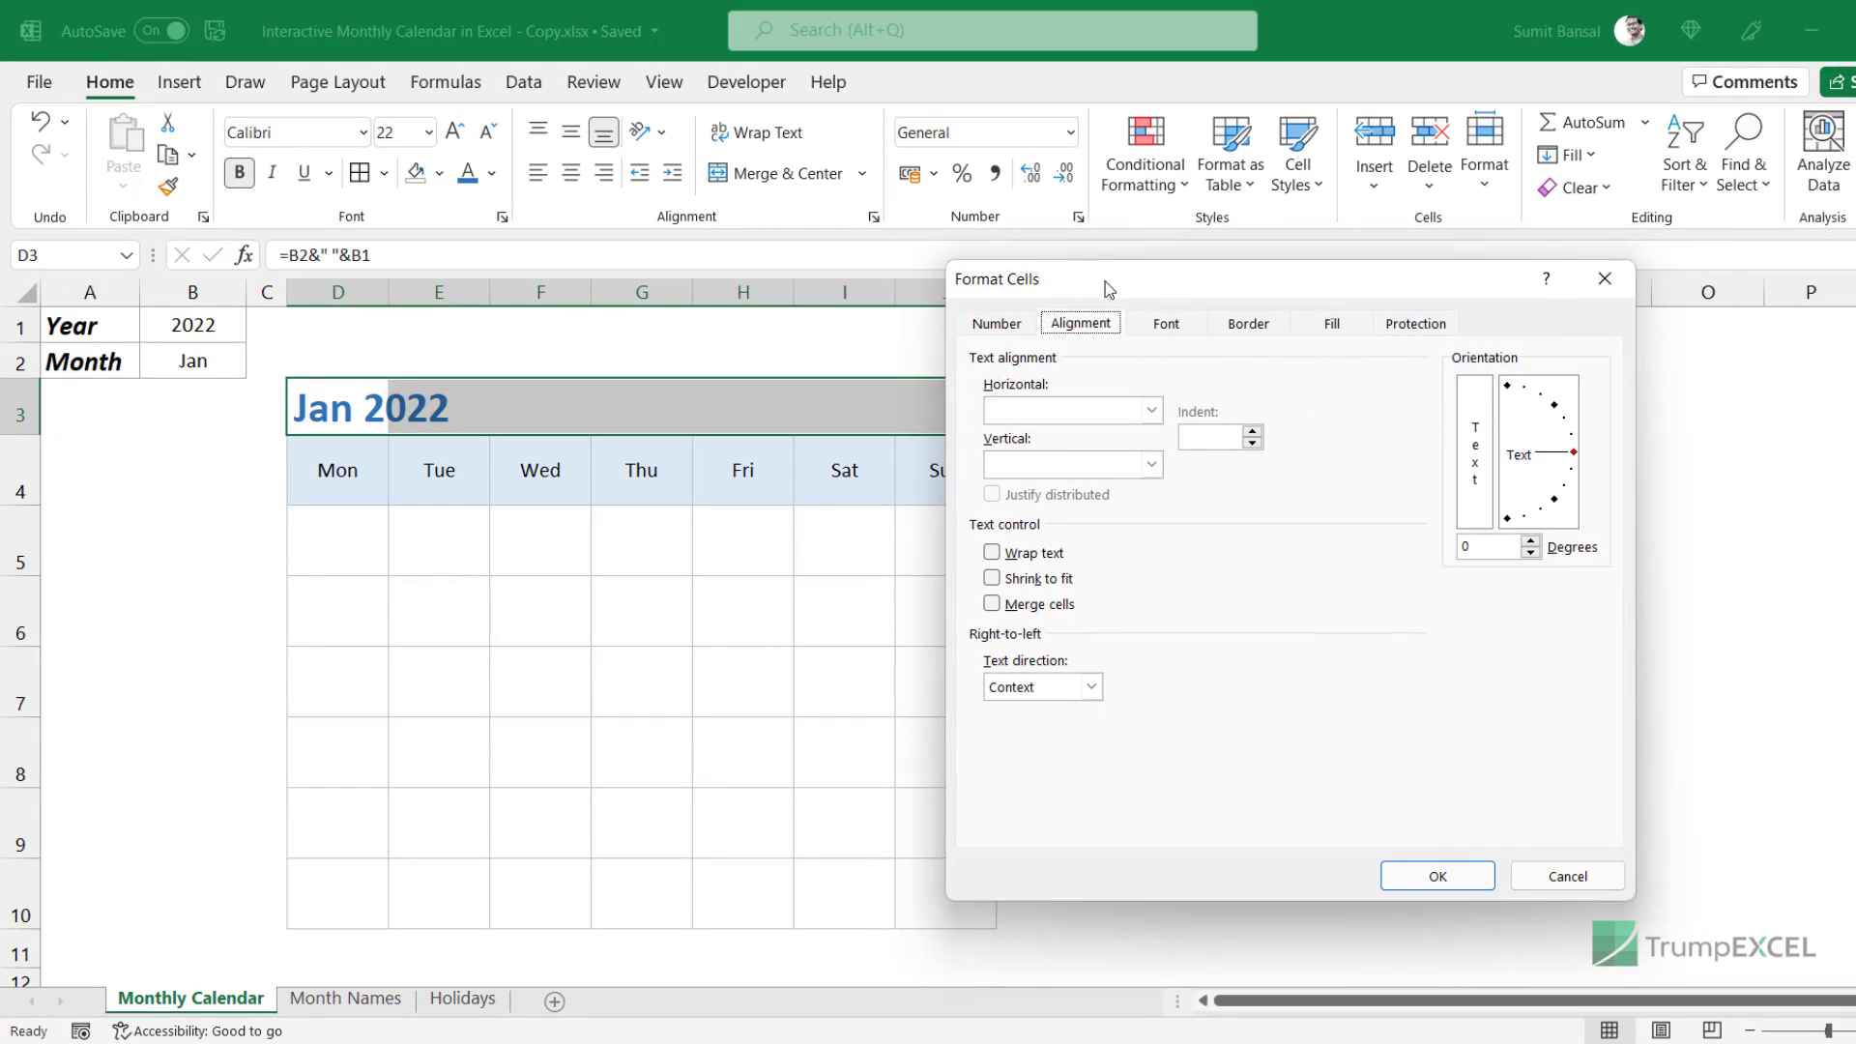
{"action": "left_click_drag", "start_coordinate": [1109, 289], "coordinate": [1243, 283]}
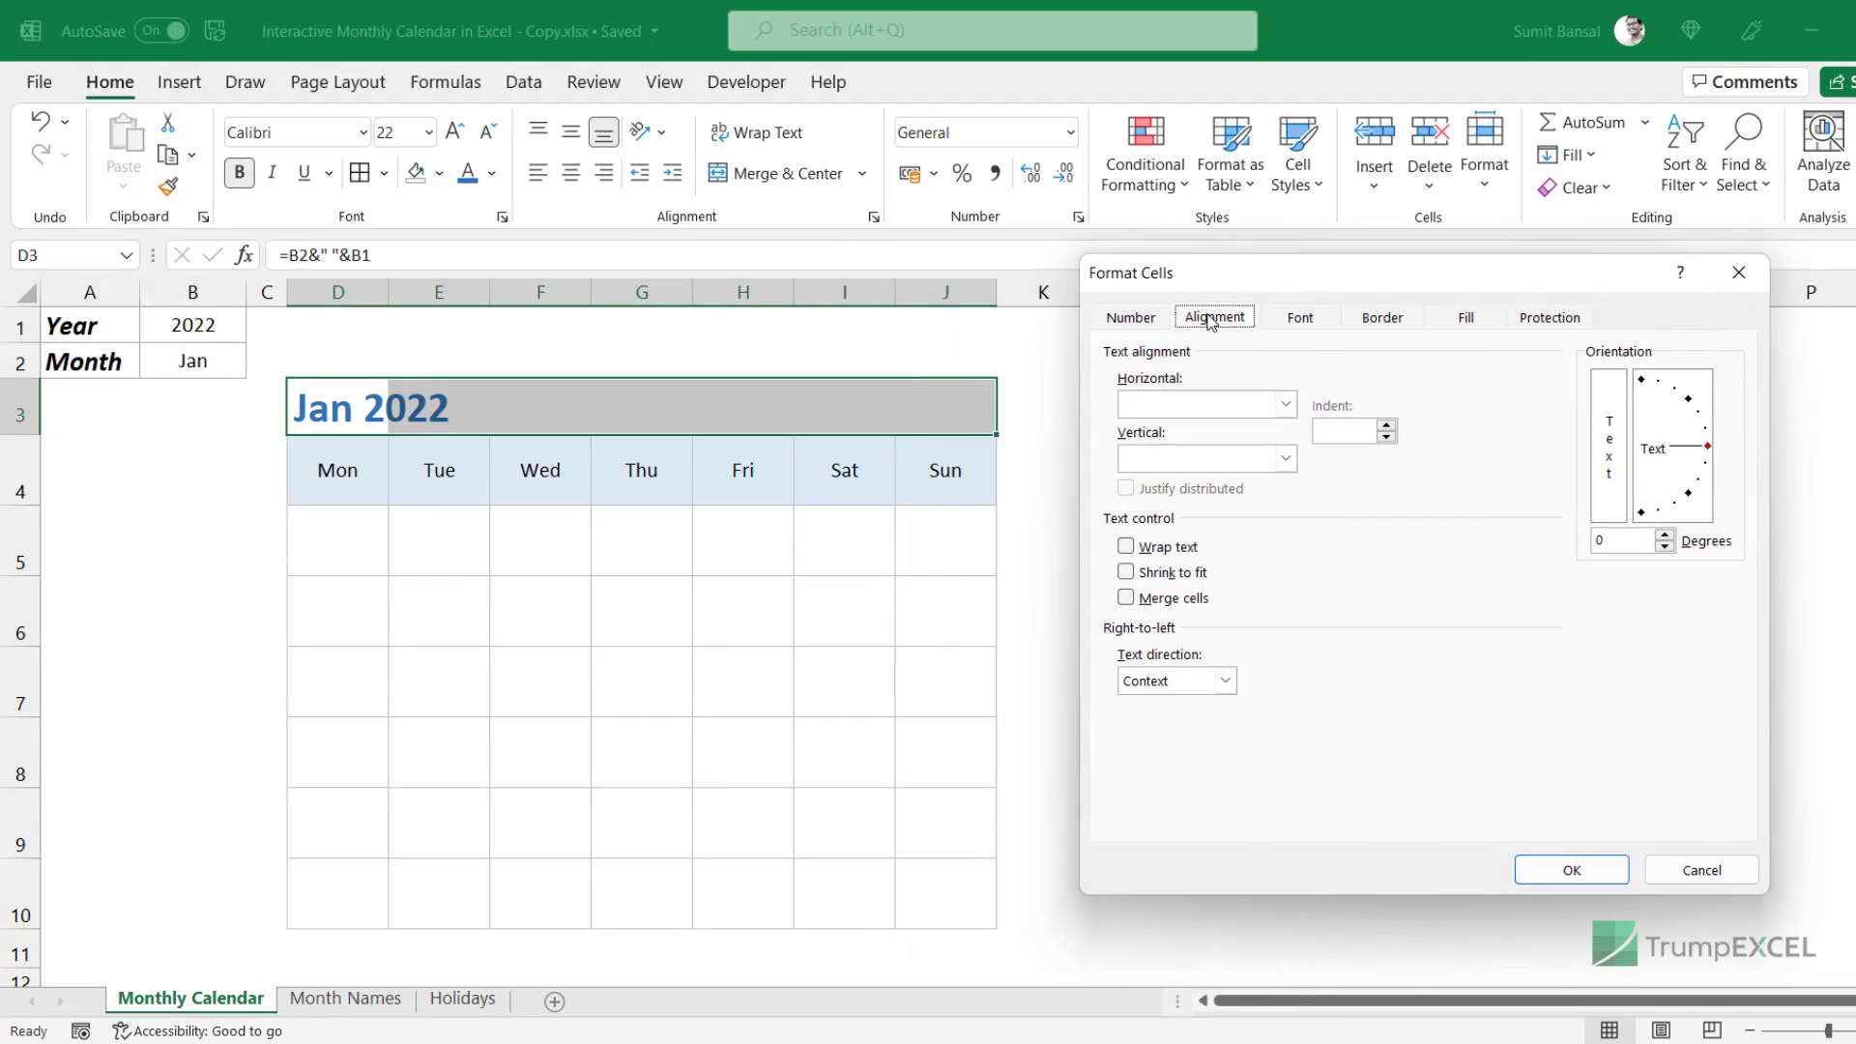
{"action": "left_click", "coordinate": [1288, 397]}
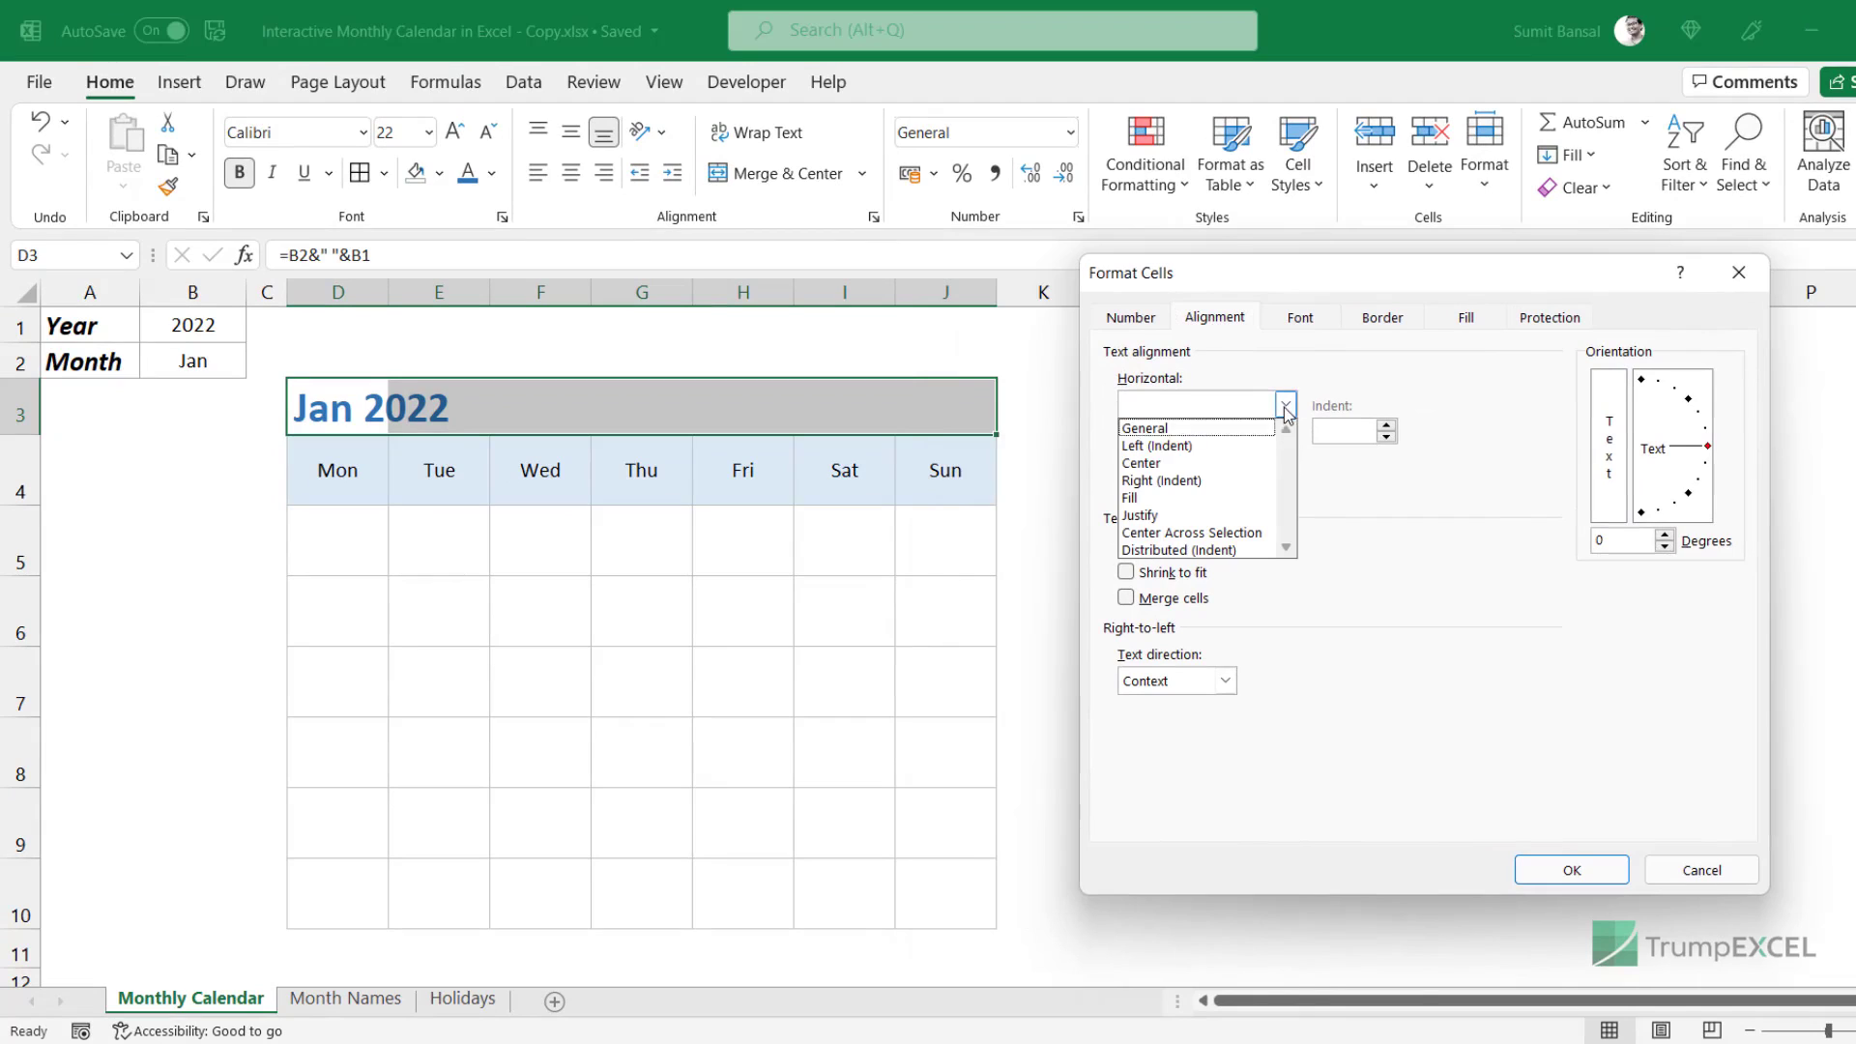
{"action": "left_click", "coordinate": [1252, 537]}
{"action": "left_click", "coordinate": [1571, 869]}
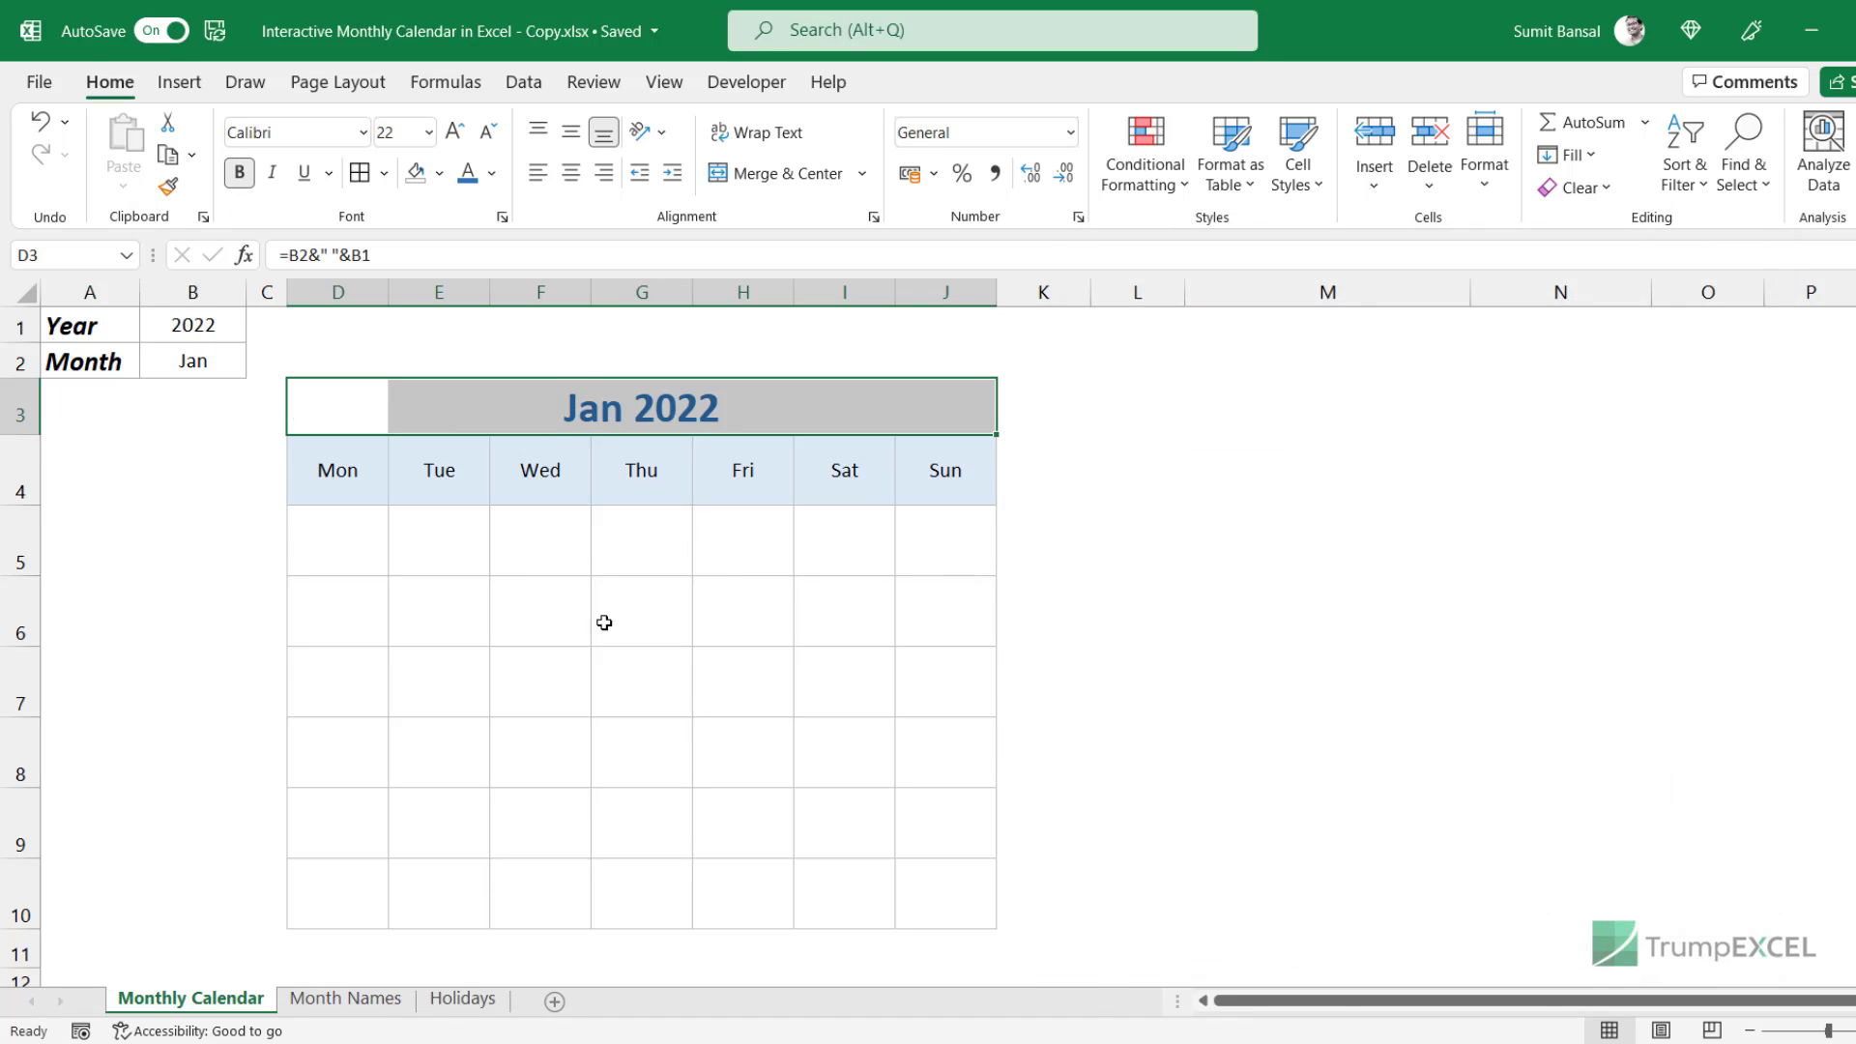
{"action": "left_click", "coordinate": [646, 538]}
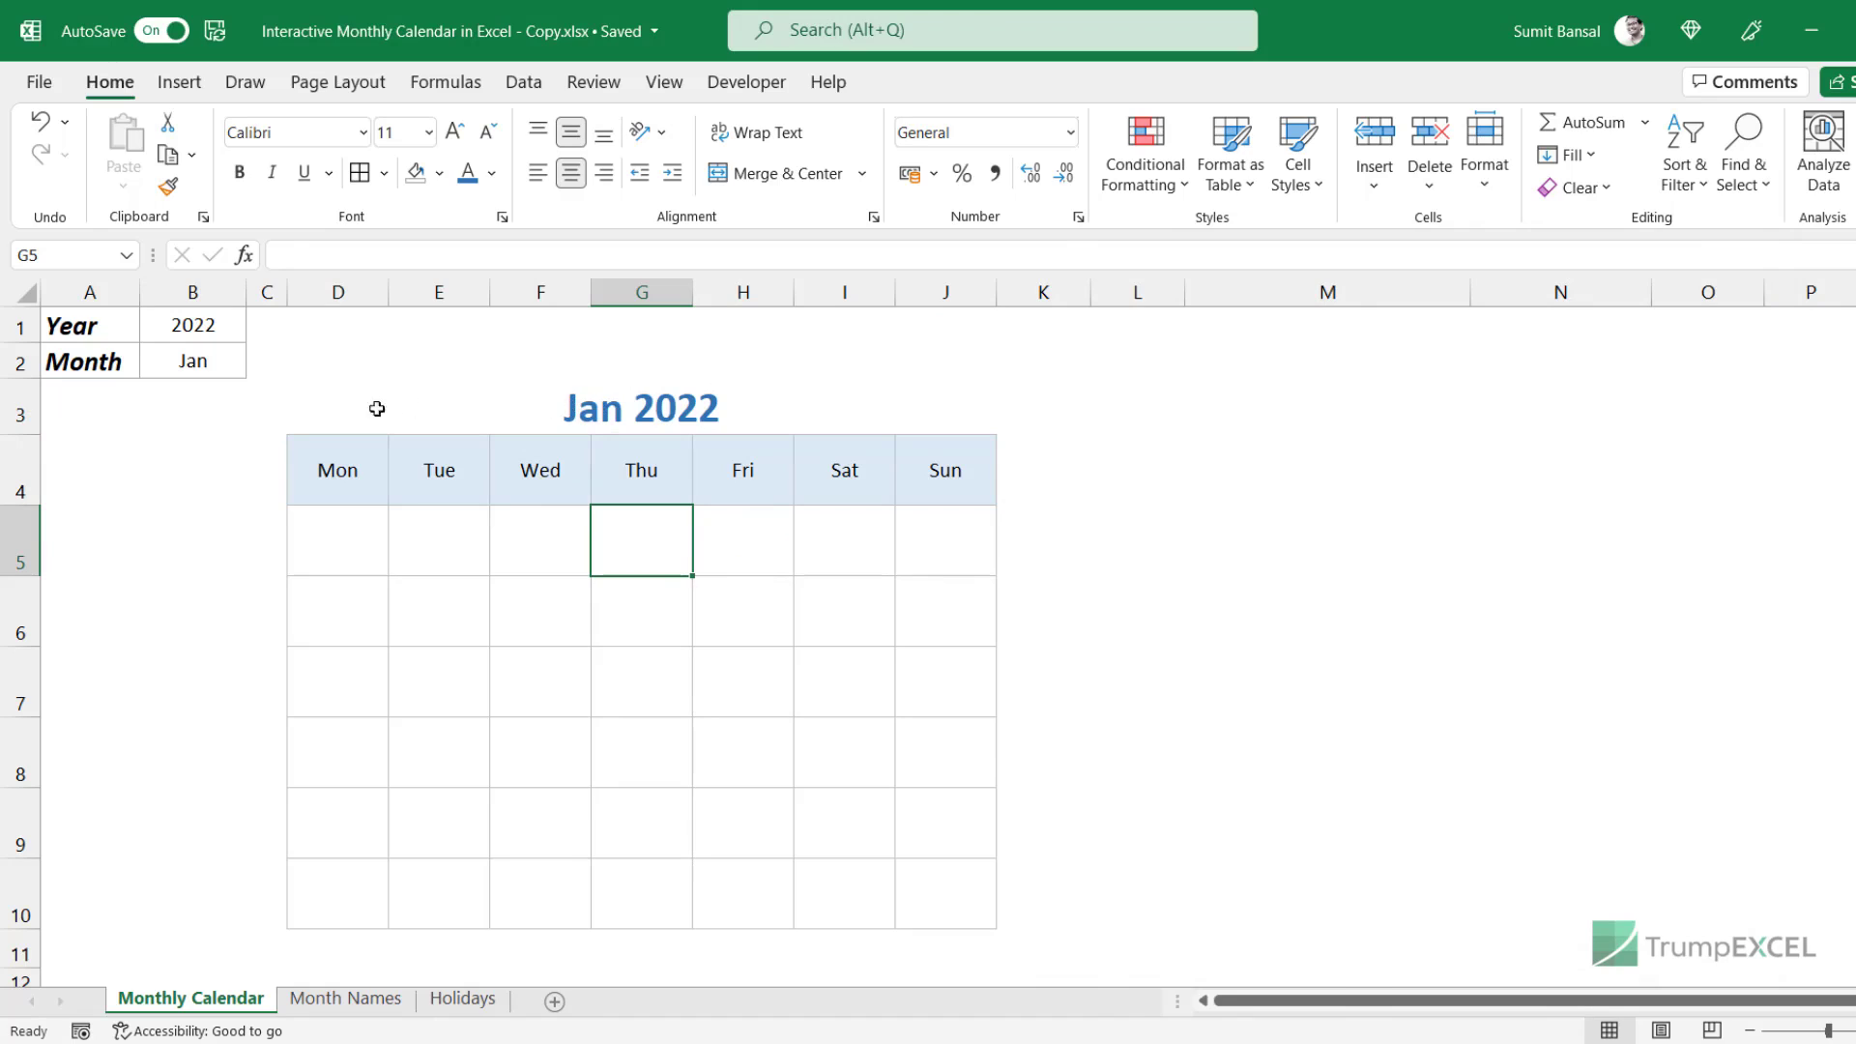
Test the dynamic title by switching the month in cell B2 to Feb and back to Jan.
{"action": "left_click", "coordinate": [217, 361]}
{"action": "left_click", "coordinate": [257, 366]}
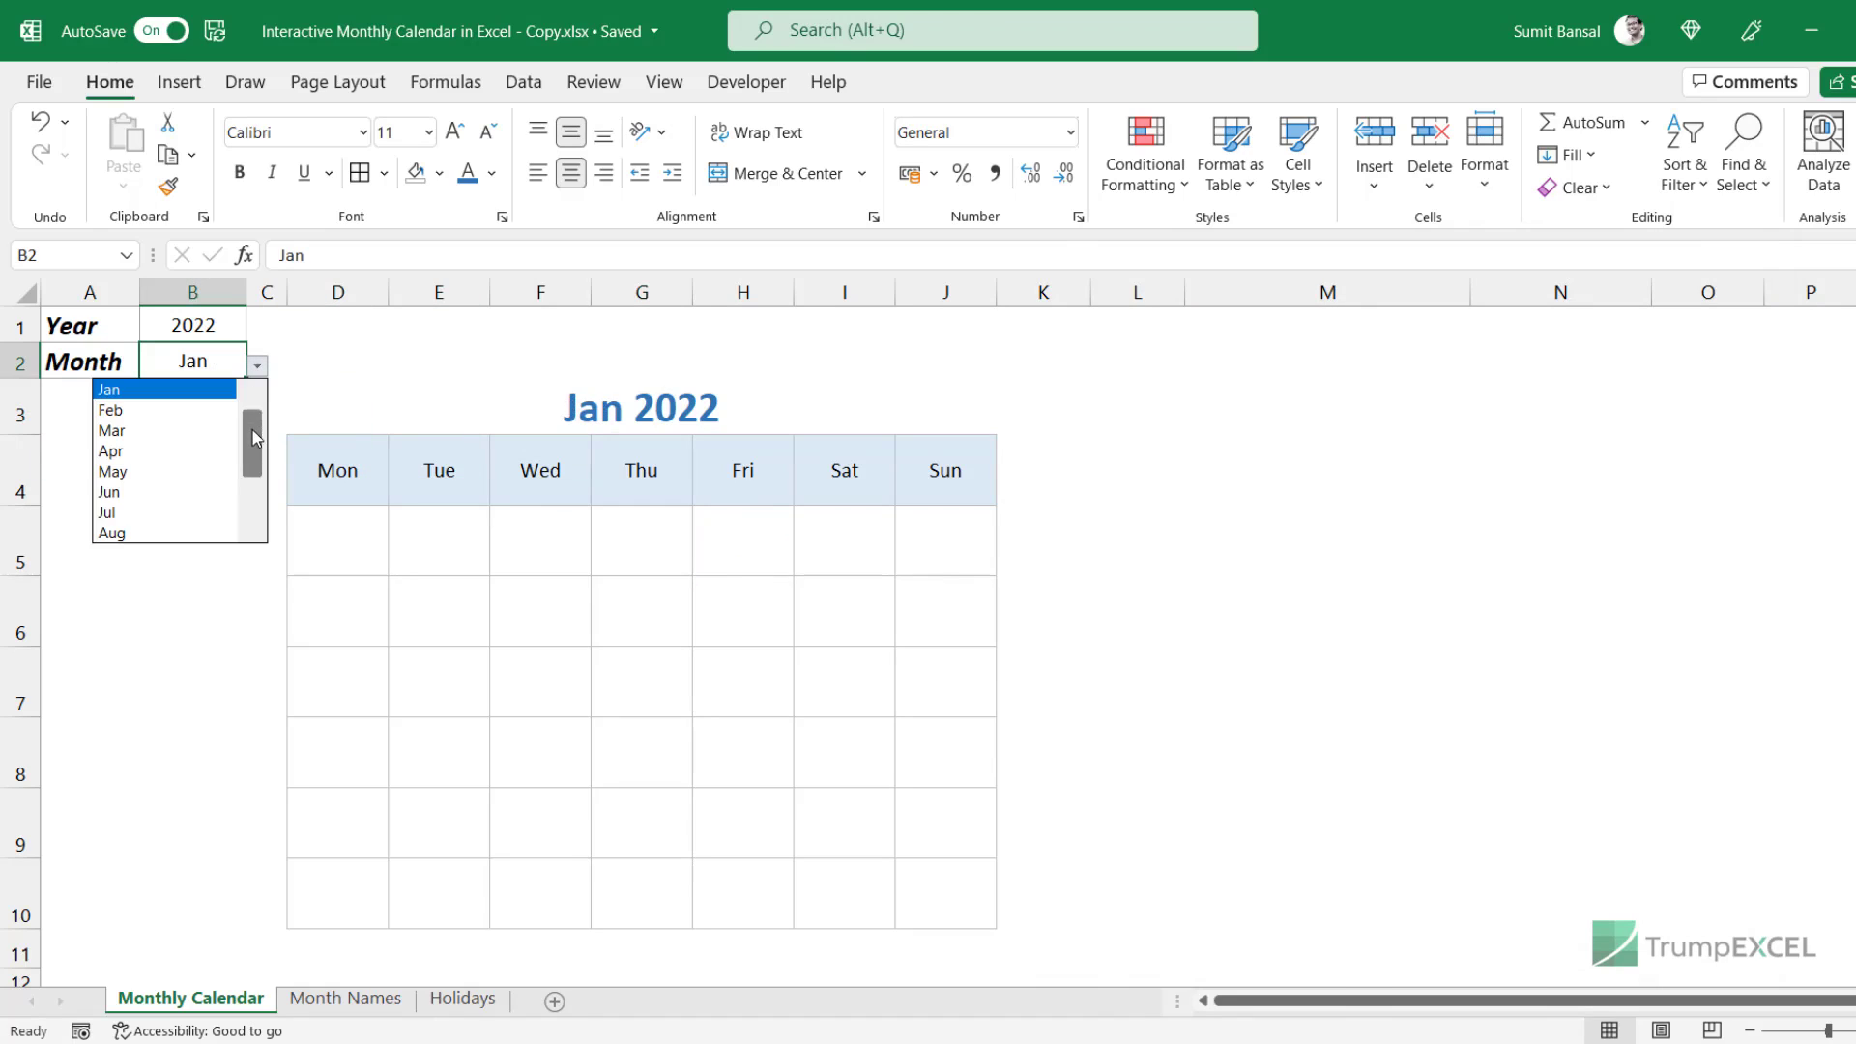
{"action": "left_click", "coordinate": [217, 409]}
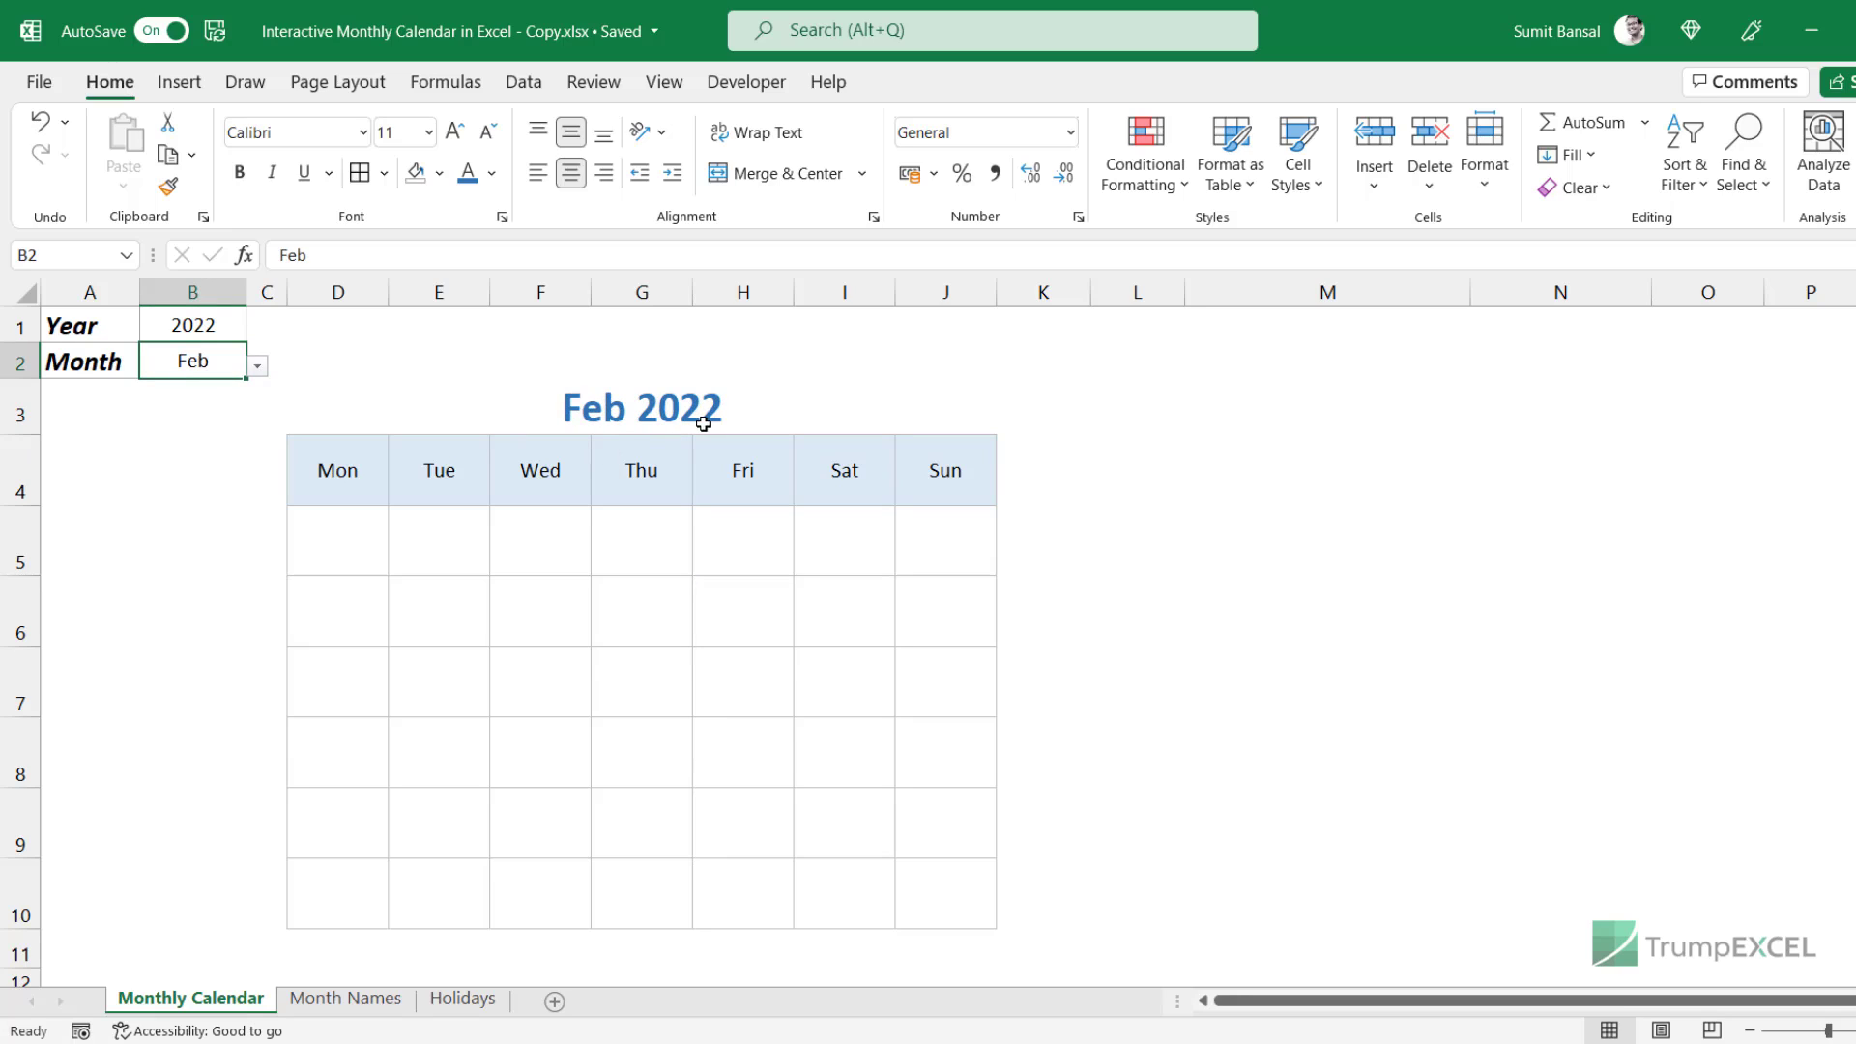
{"action": "left_click", "coordinate": [257, 366]}
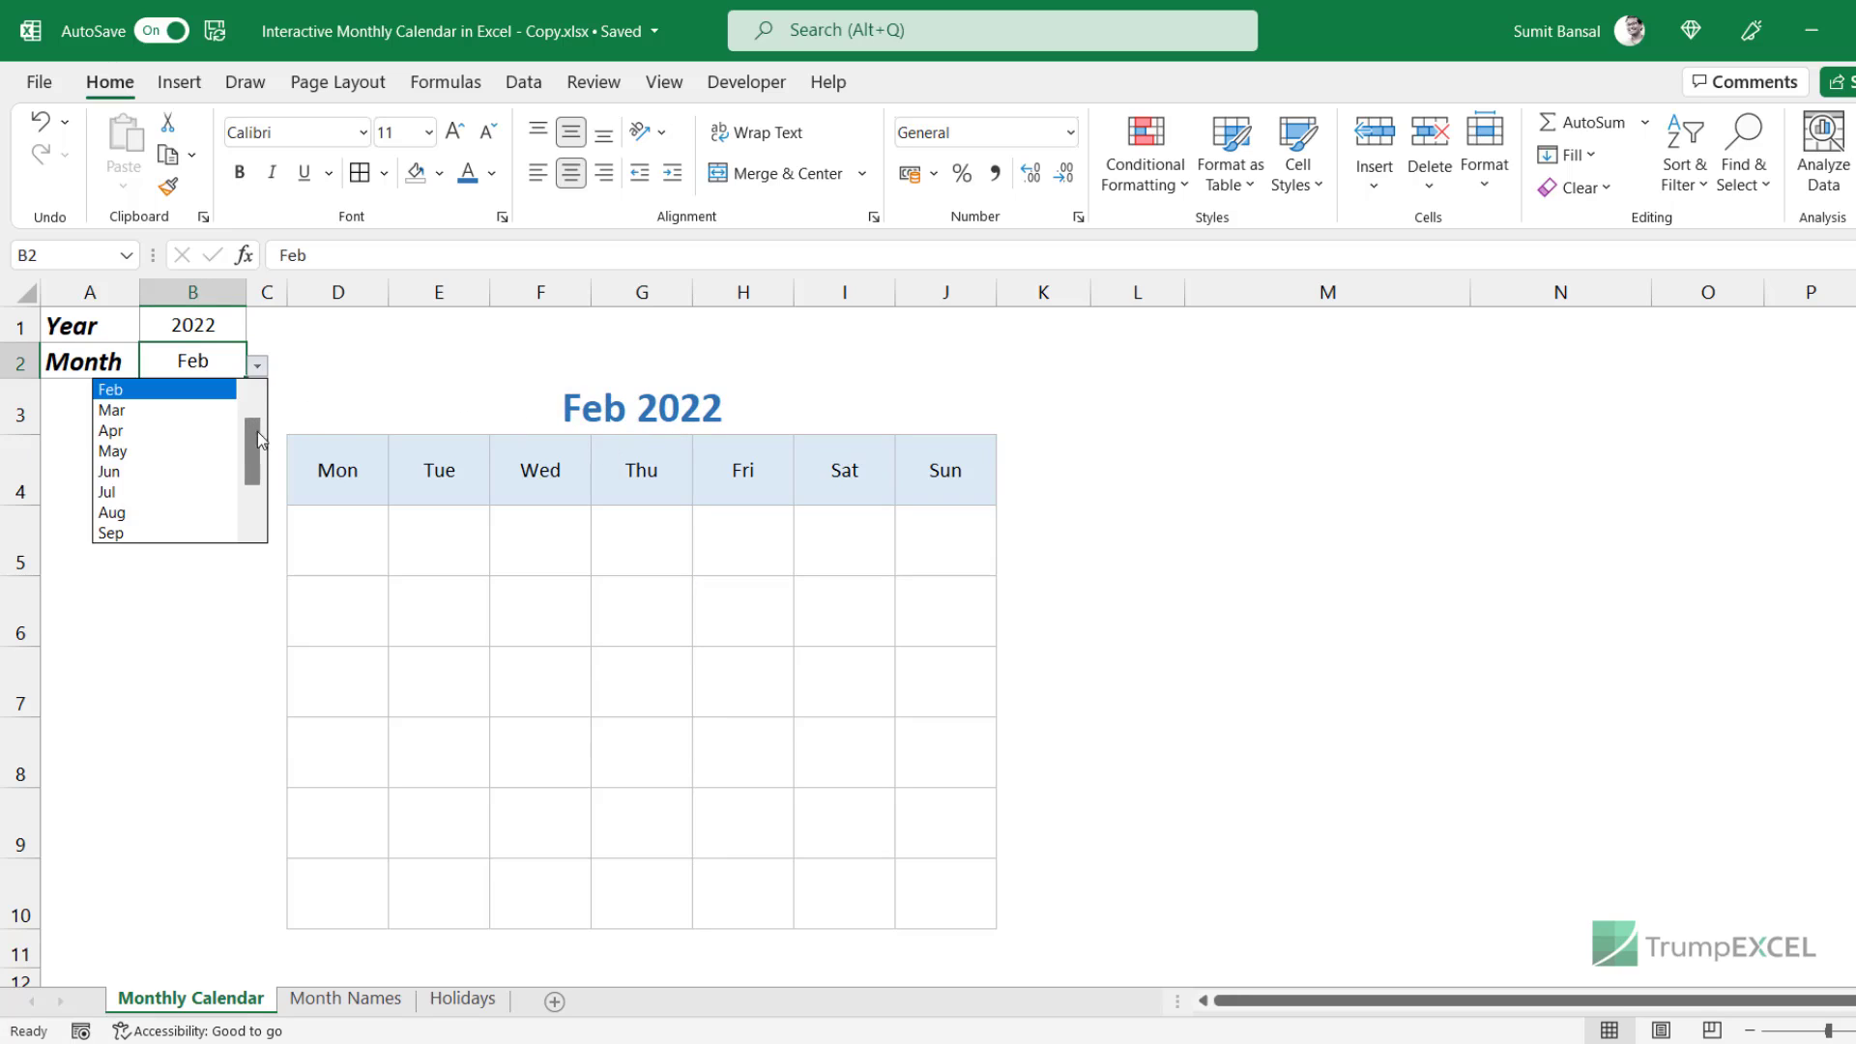
{"action": "left_click", "coordinate": [208, 388]}
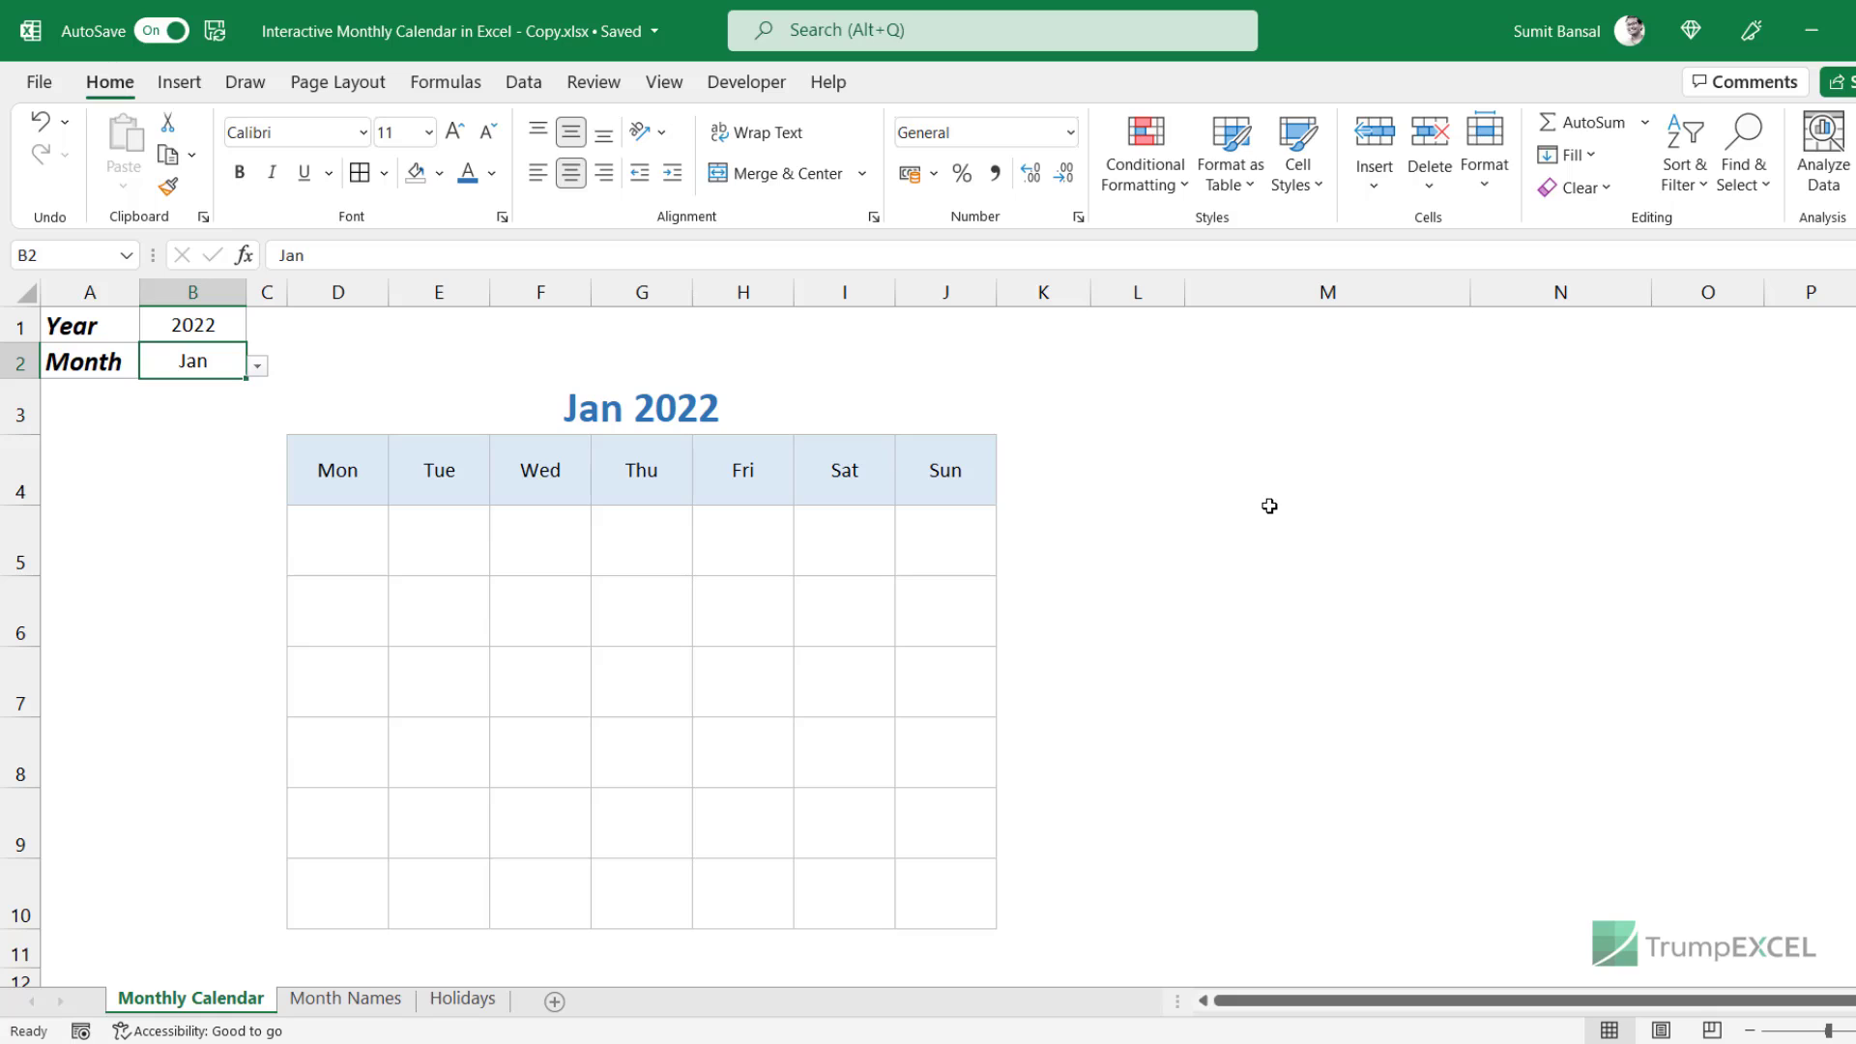
Enter the label "Month Number" in cell M4, beside the calendar grid.
{"action": "left_click", "coordinate": [1295, 524]}
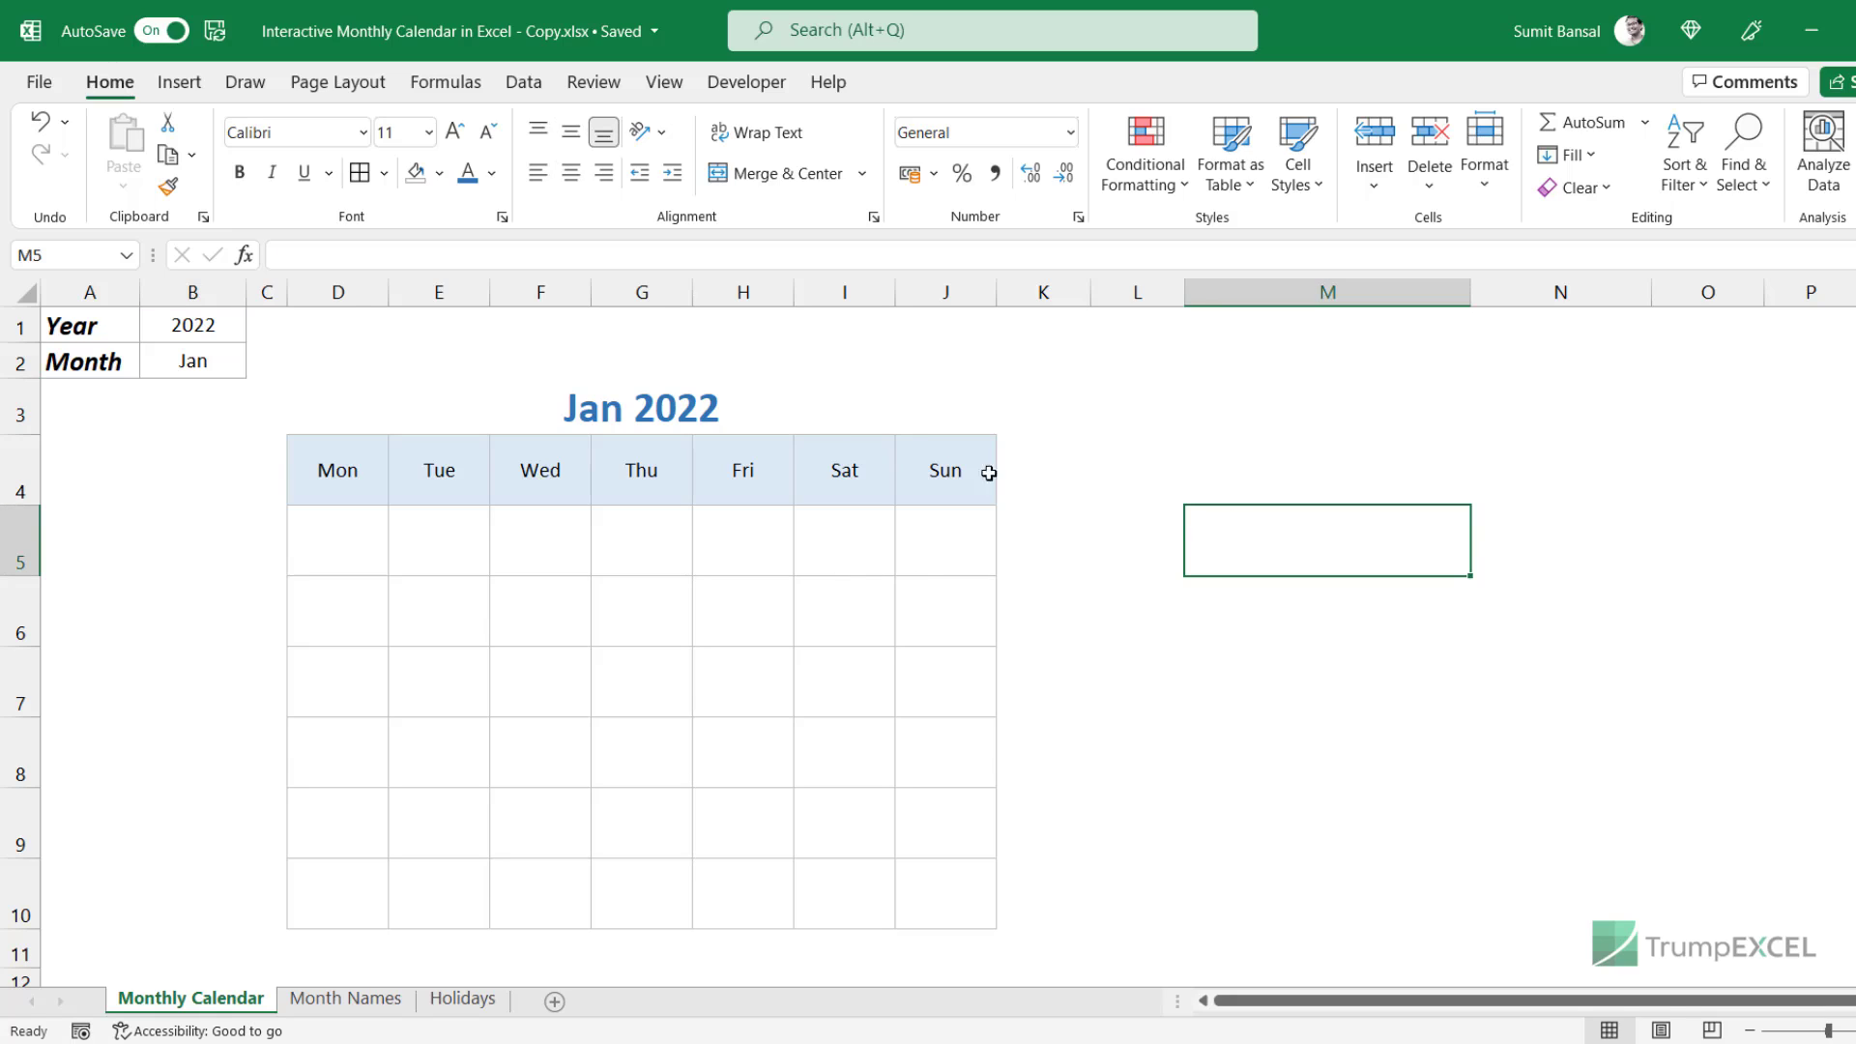
{"action": "left_click", "coordinate": [210, 364]}
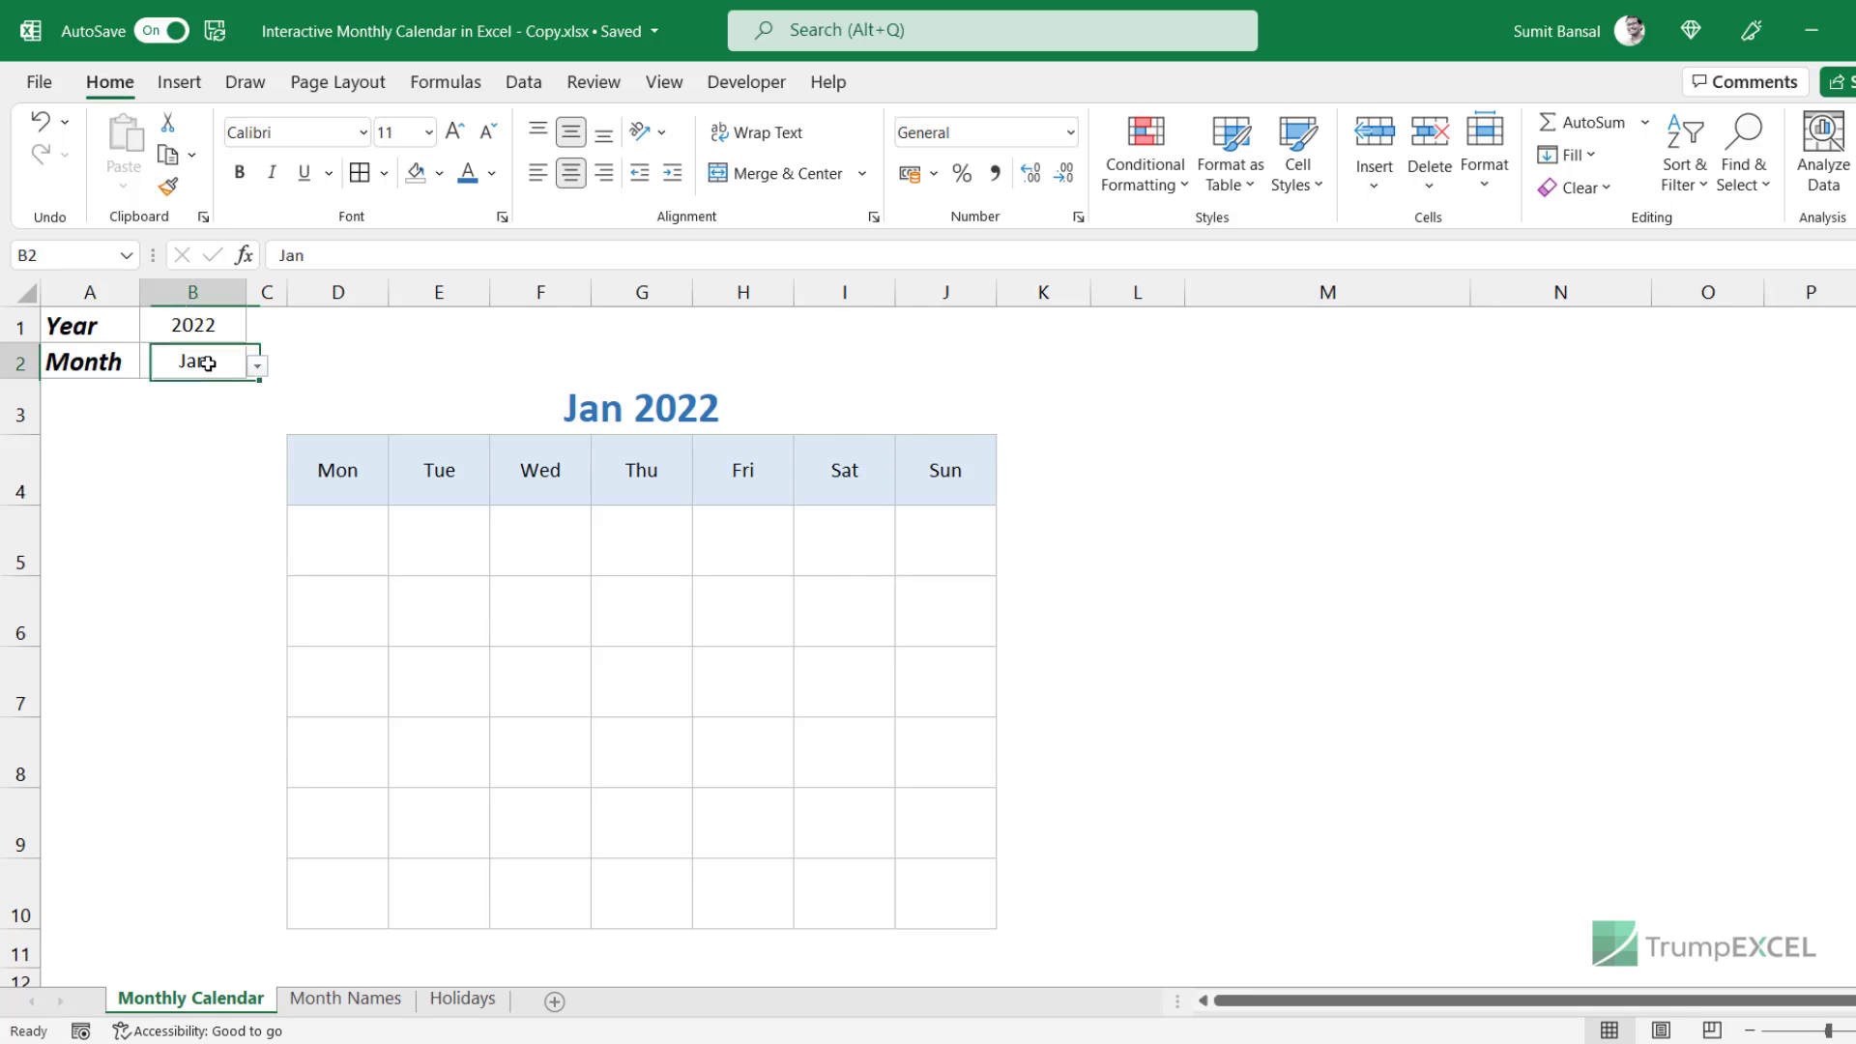
{"action": "left_click", "coordinate": [1263, 495]}
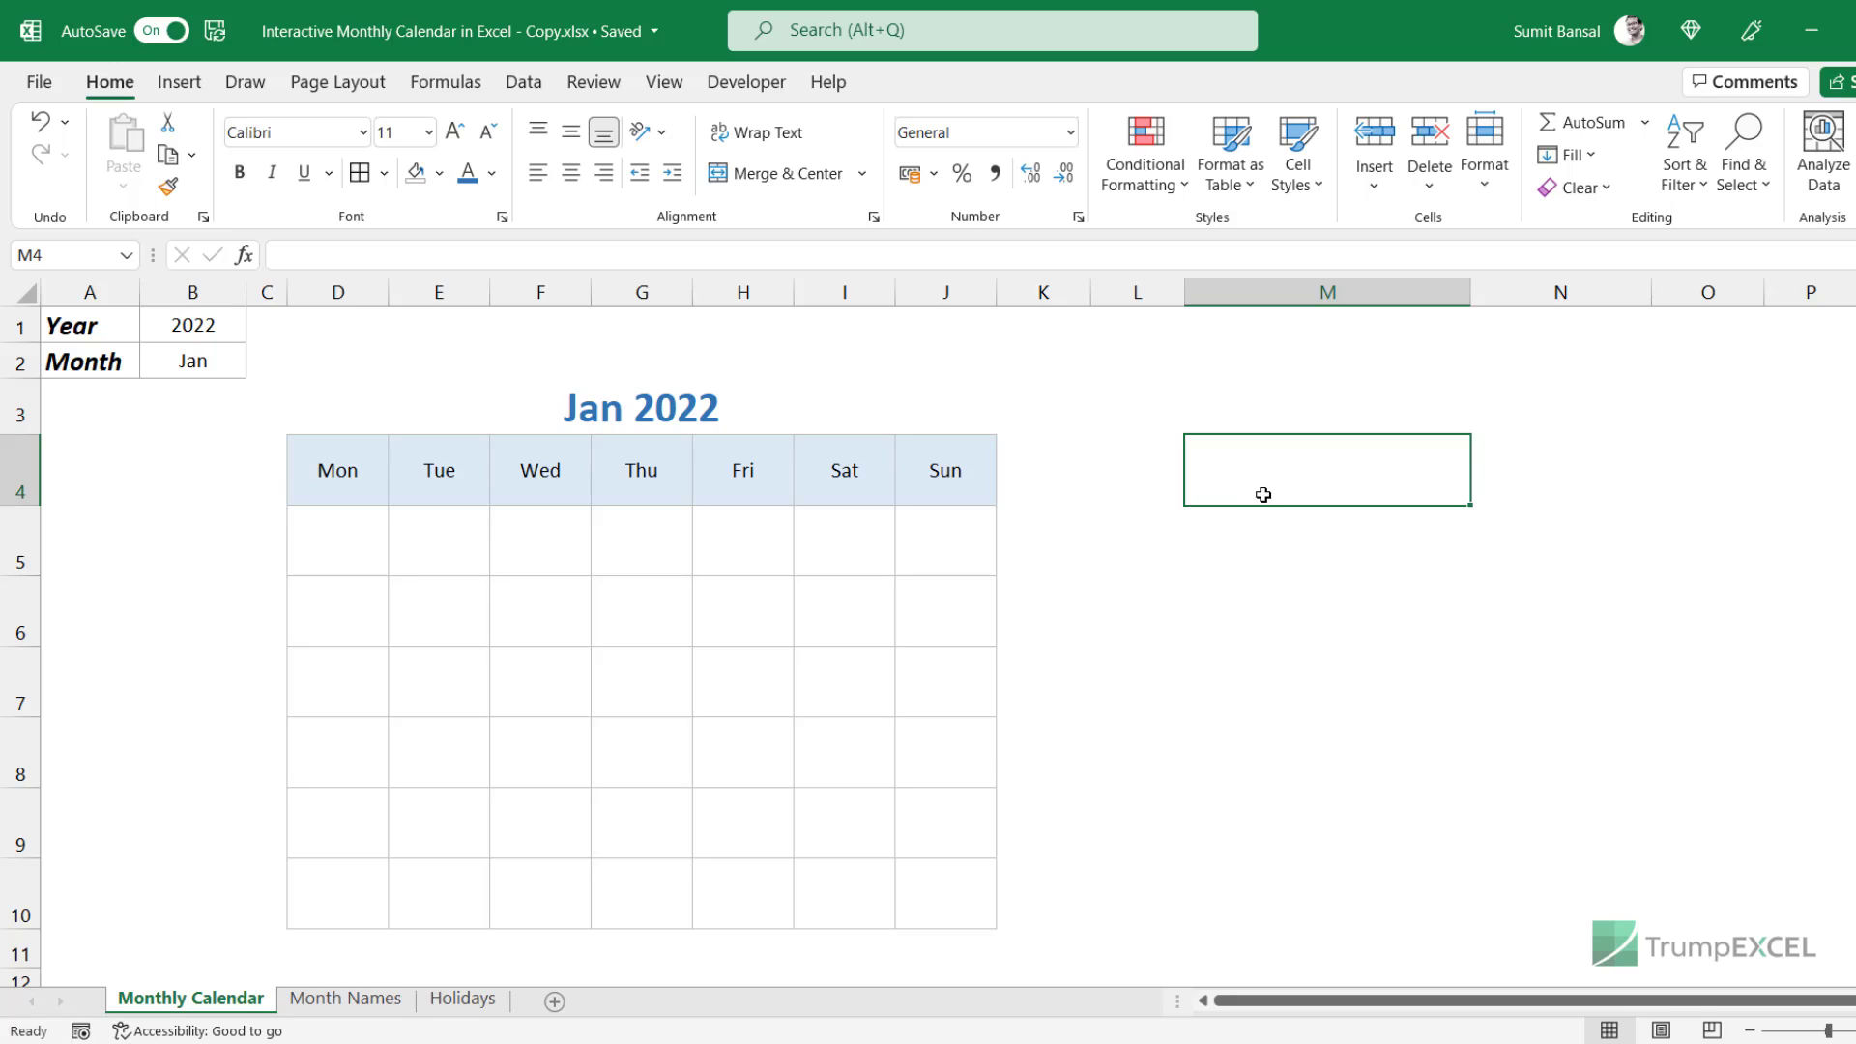
{"action": "type", "text": "Get"}
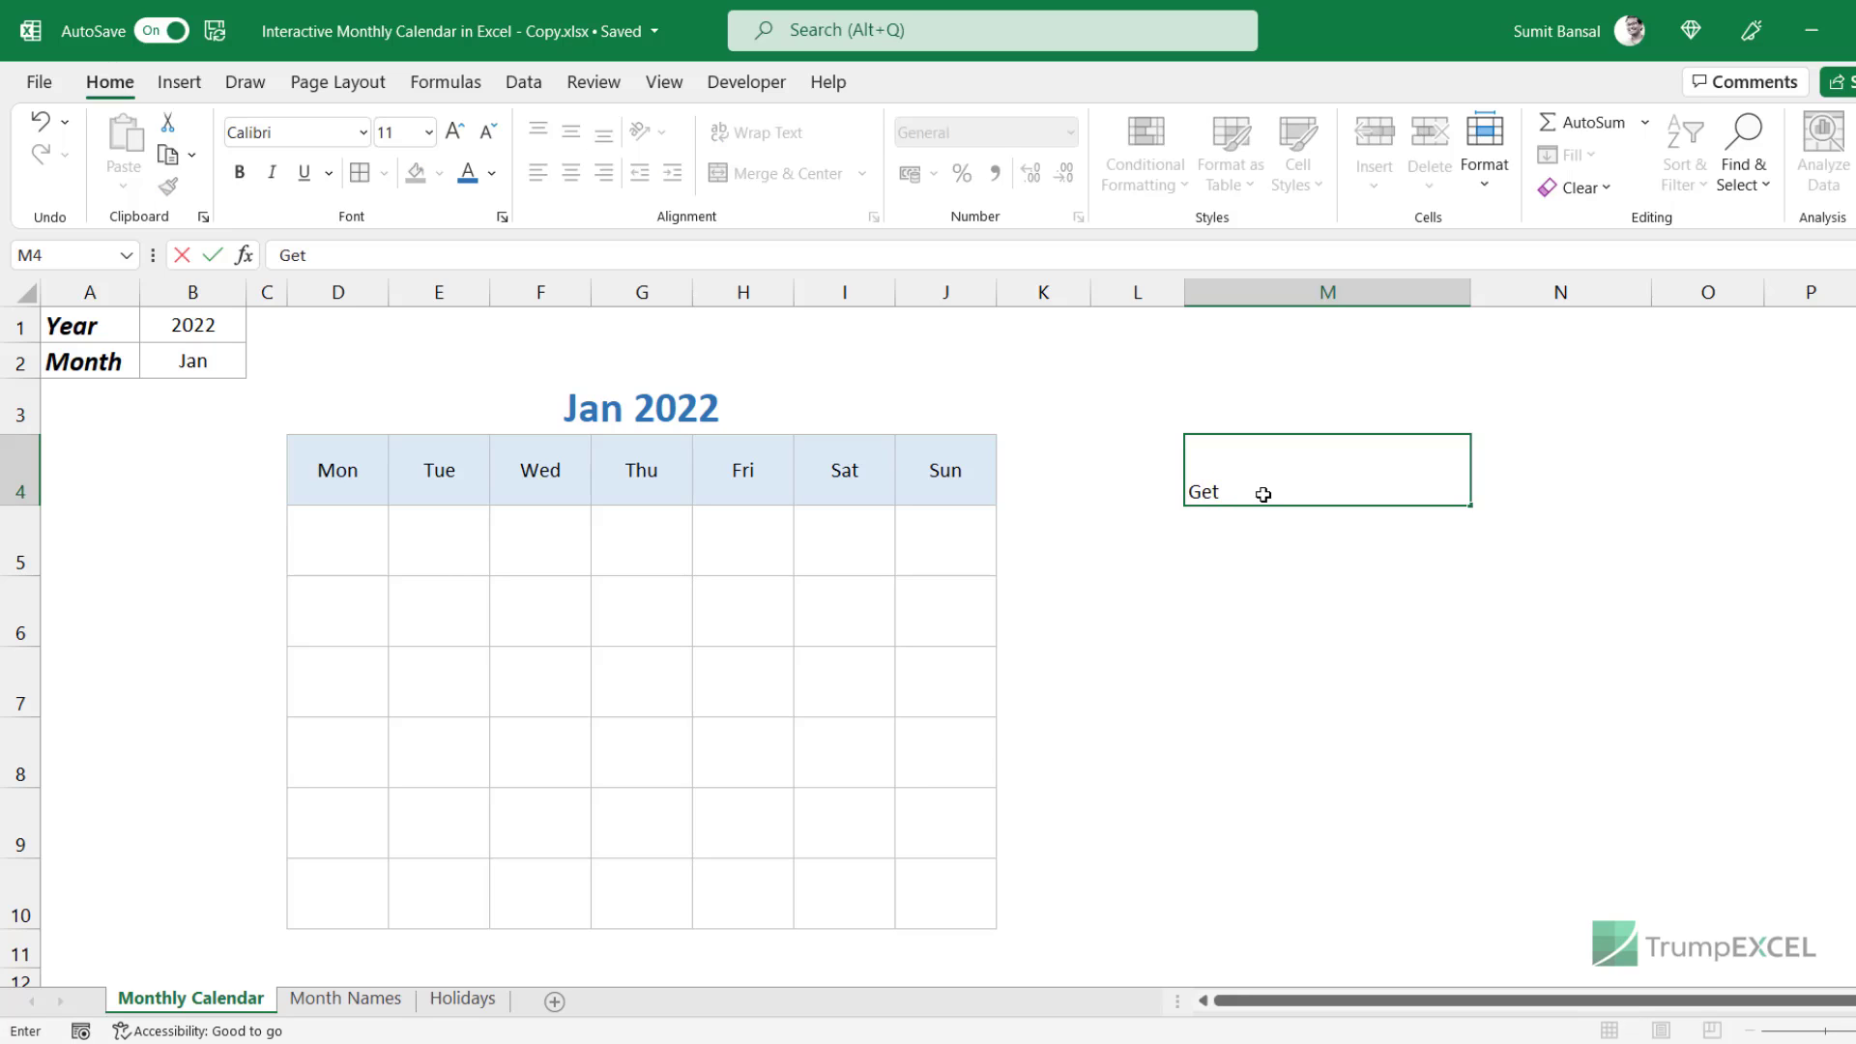
{"action": "key", "text": "BackSpace"}
{"action": "key", "text": "BackSpace"}
{"action": "key", "text": "BackSpace"}
{"action": "key", "text": "BackSpace"}
{"action": "type", "text": "Month Number"}
{"action": "key", "text": "Return"}
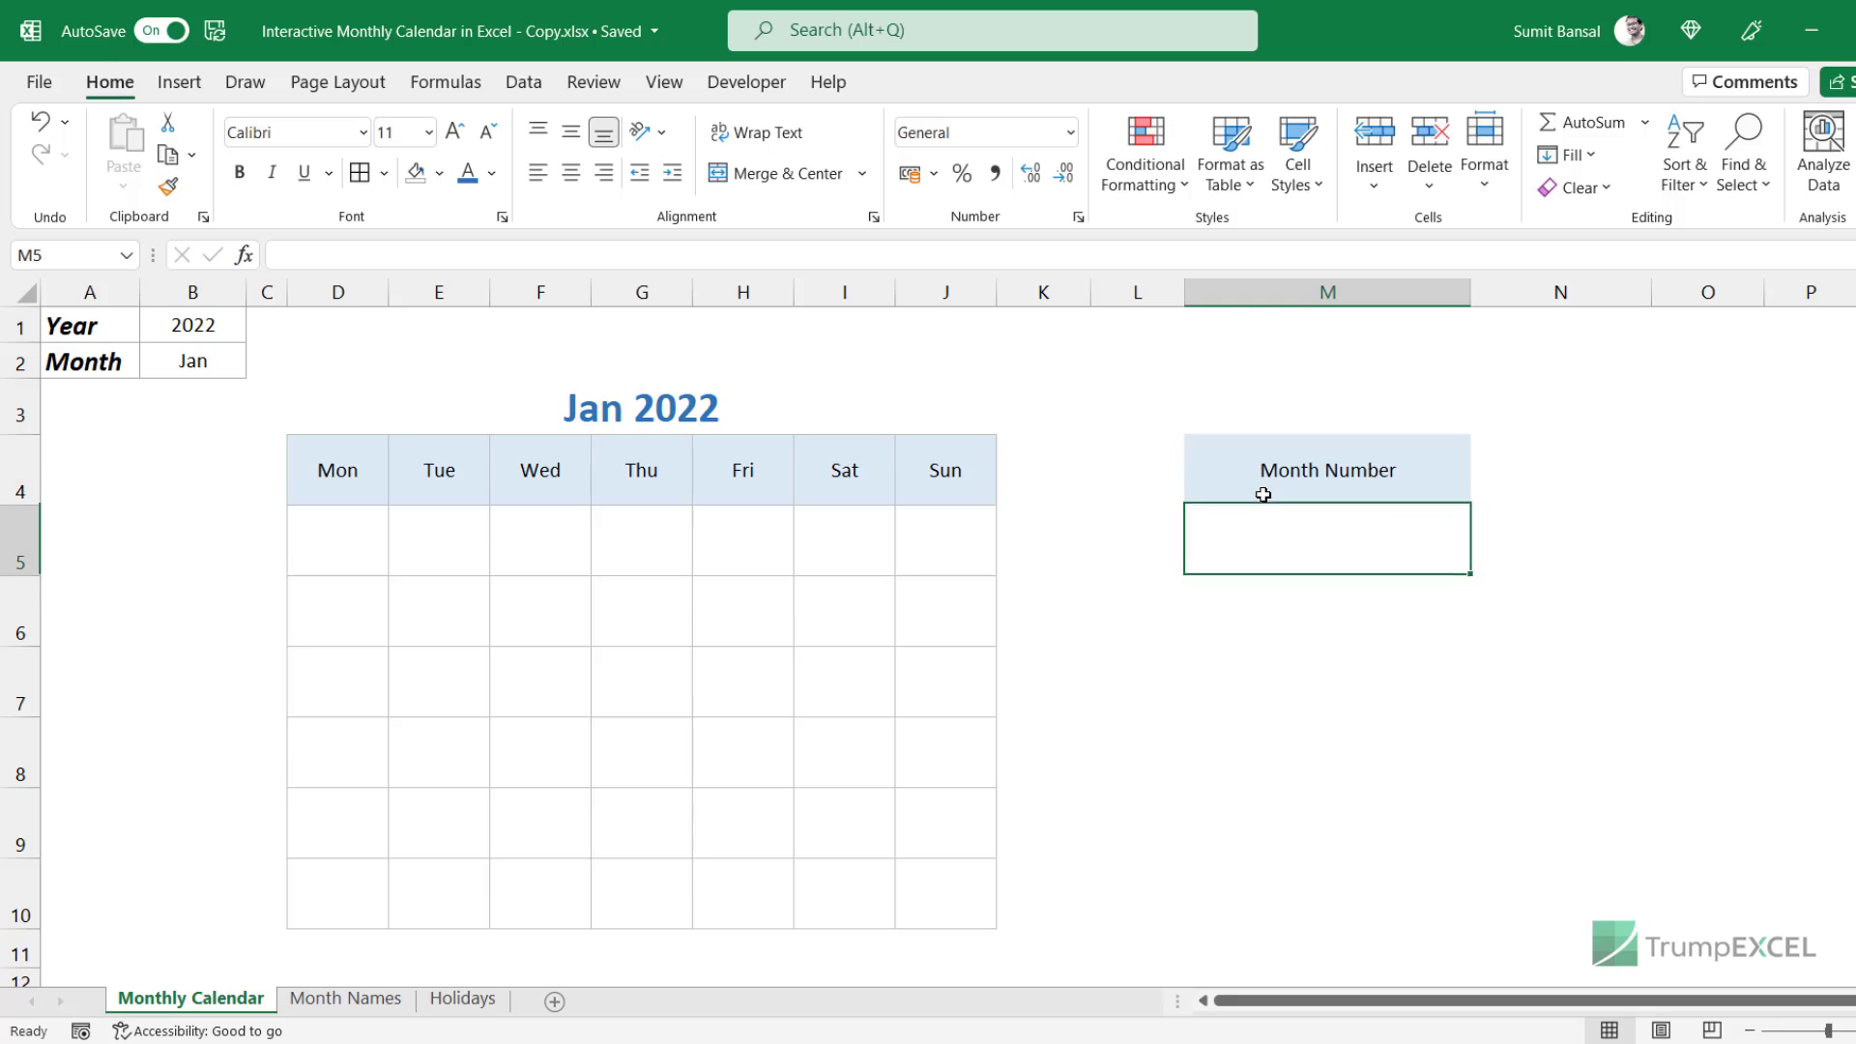
Remove the fill color from the Month Number label in cell M4.
{"action": "left_click", "coordinate": [1263, 494]}
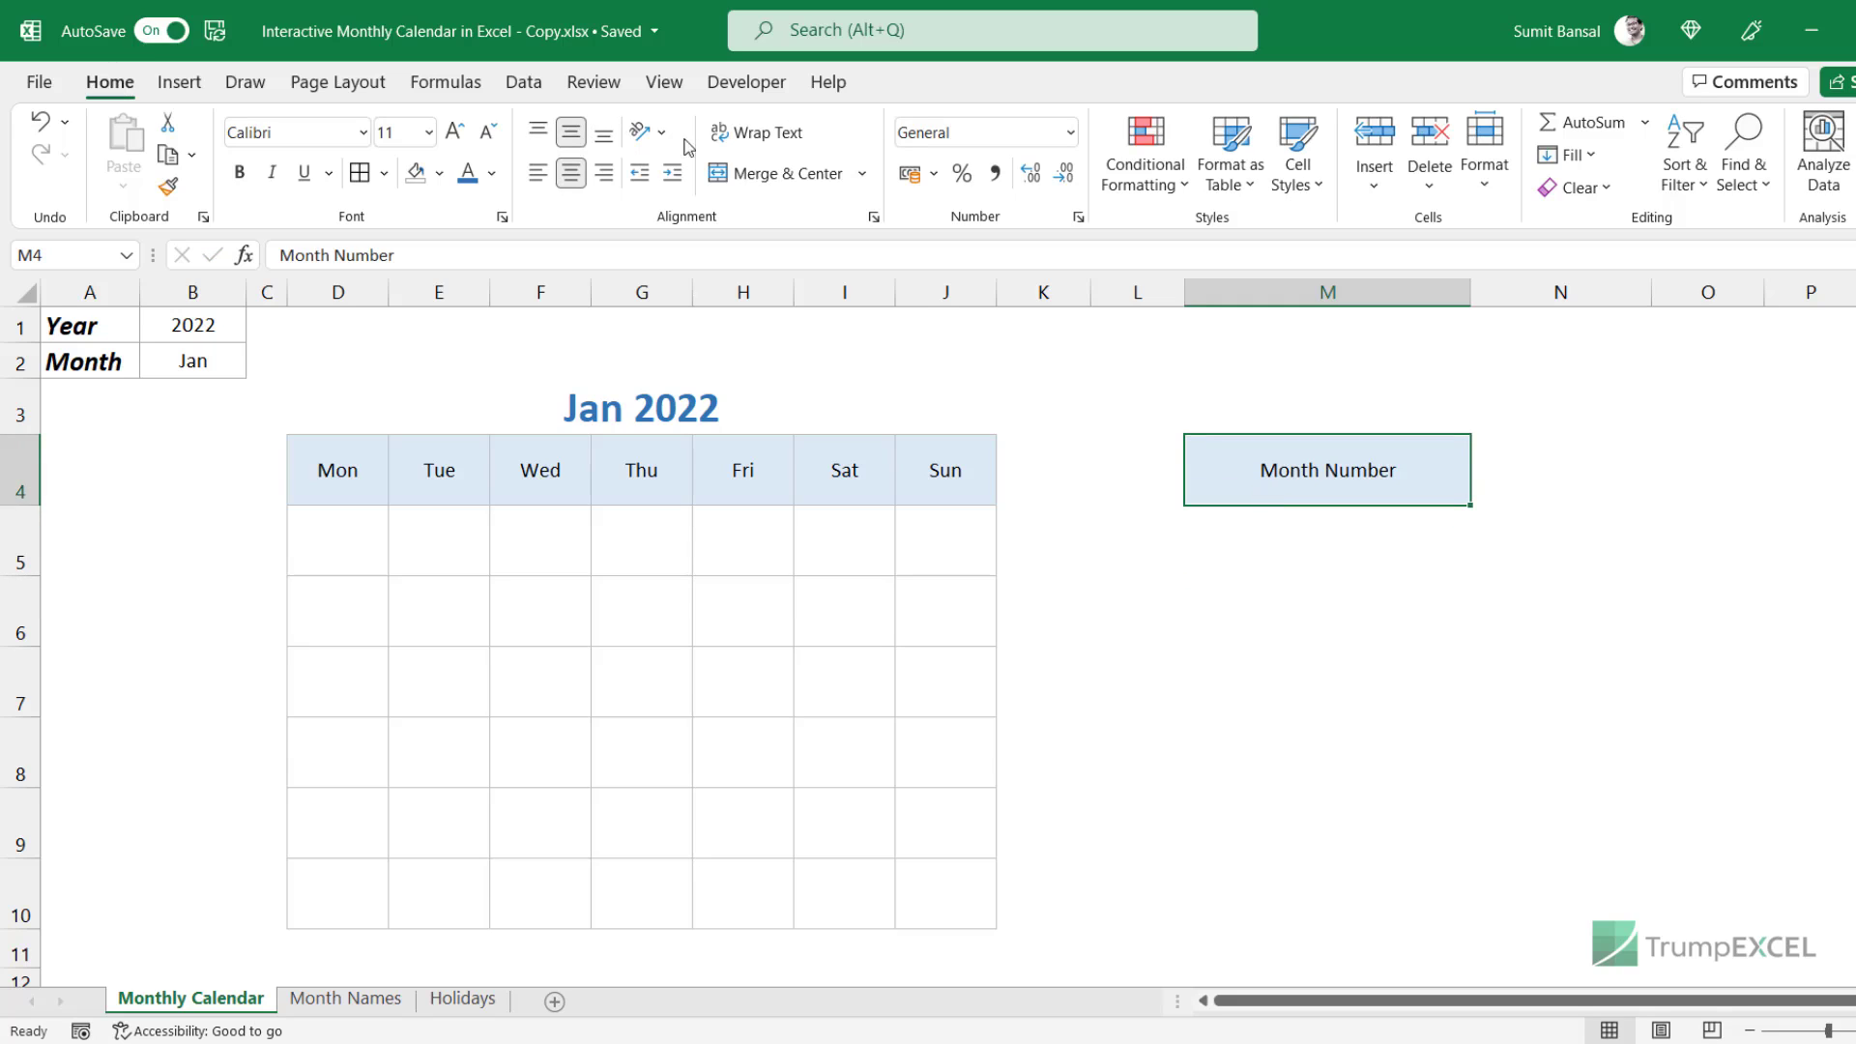
{"action": "left_click", "coordinate": [439, 173]}
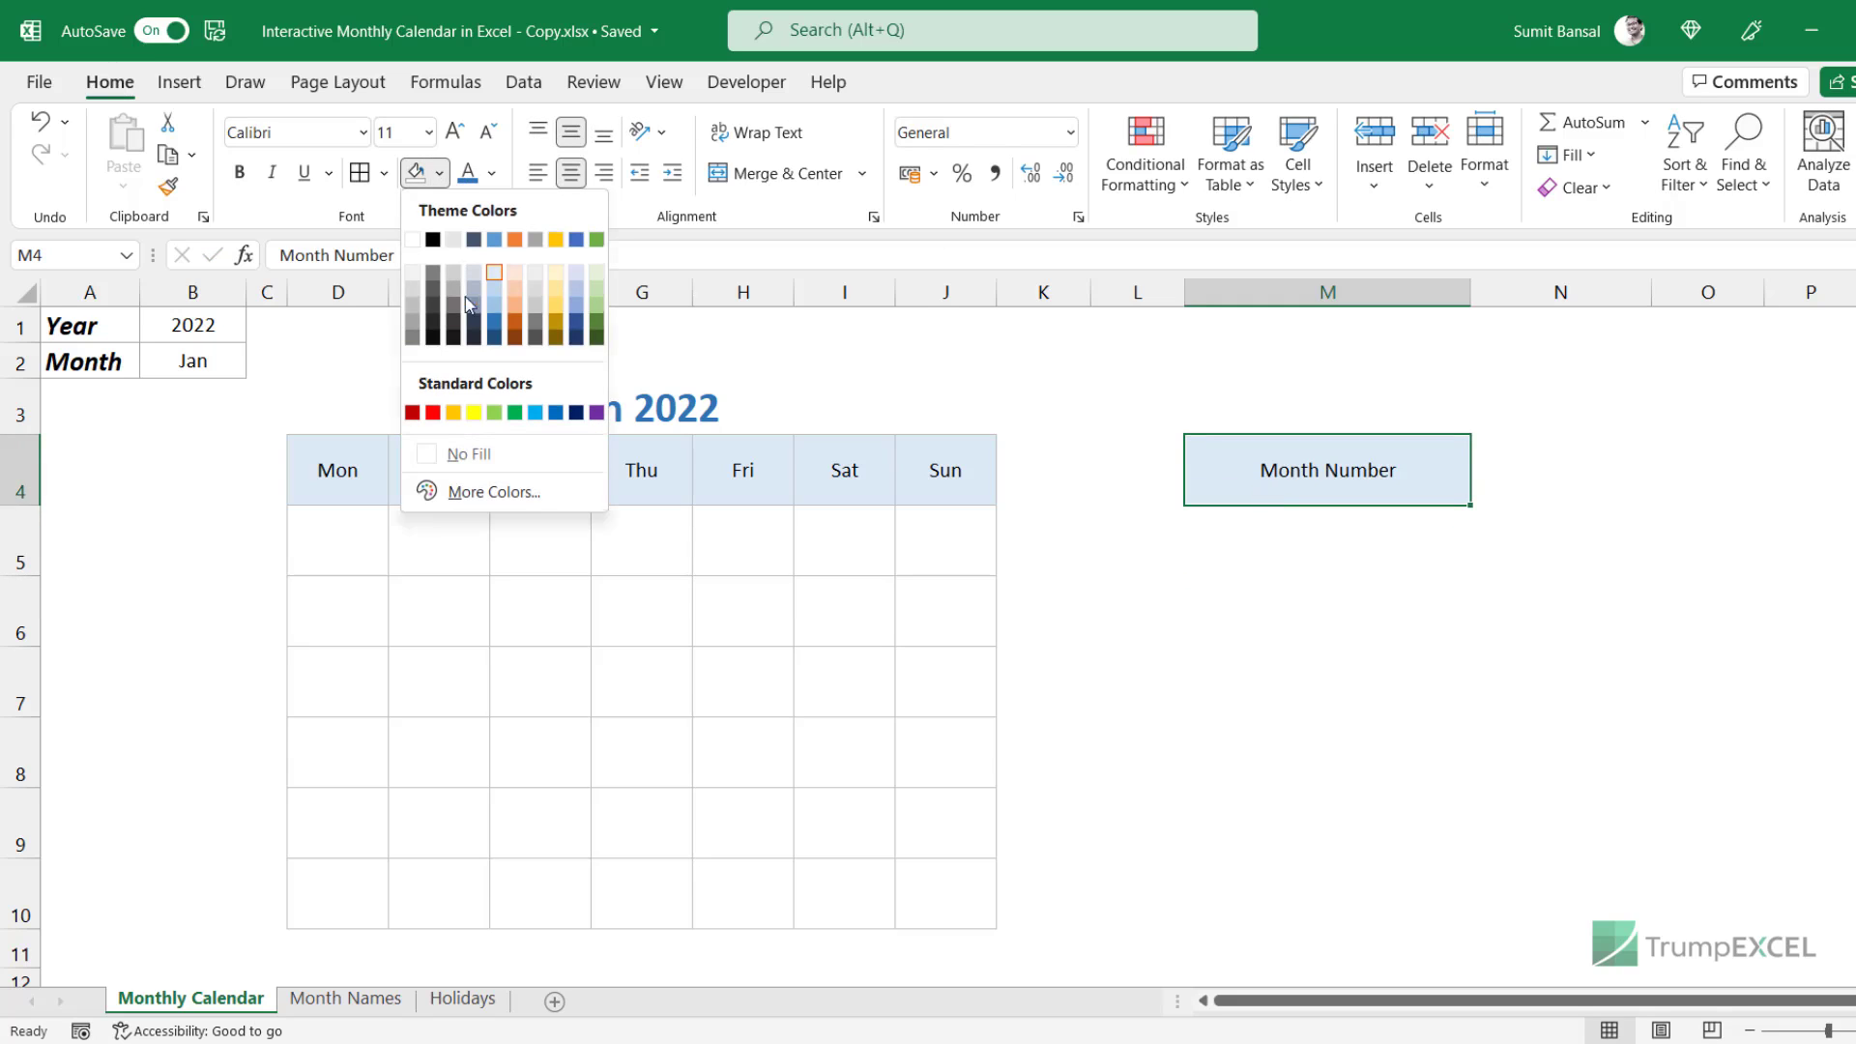
{"action": "left_click", "coordinate": [469, 452]}
Enter =MATCH(B2,'Month Names'!$A$1:$A$12,0) in cell N4 to return the selected month's number.
{"action": "left_click", "coordinate": [1509, 467]}
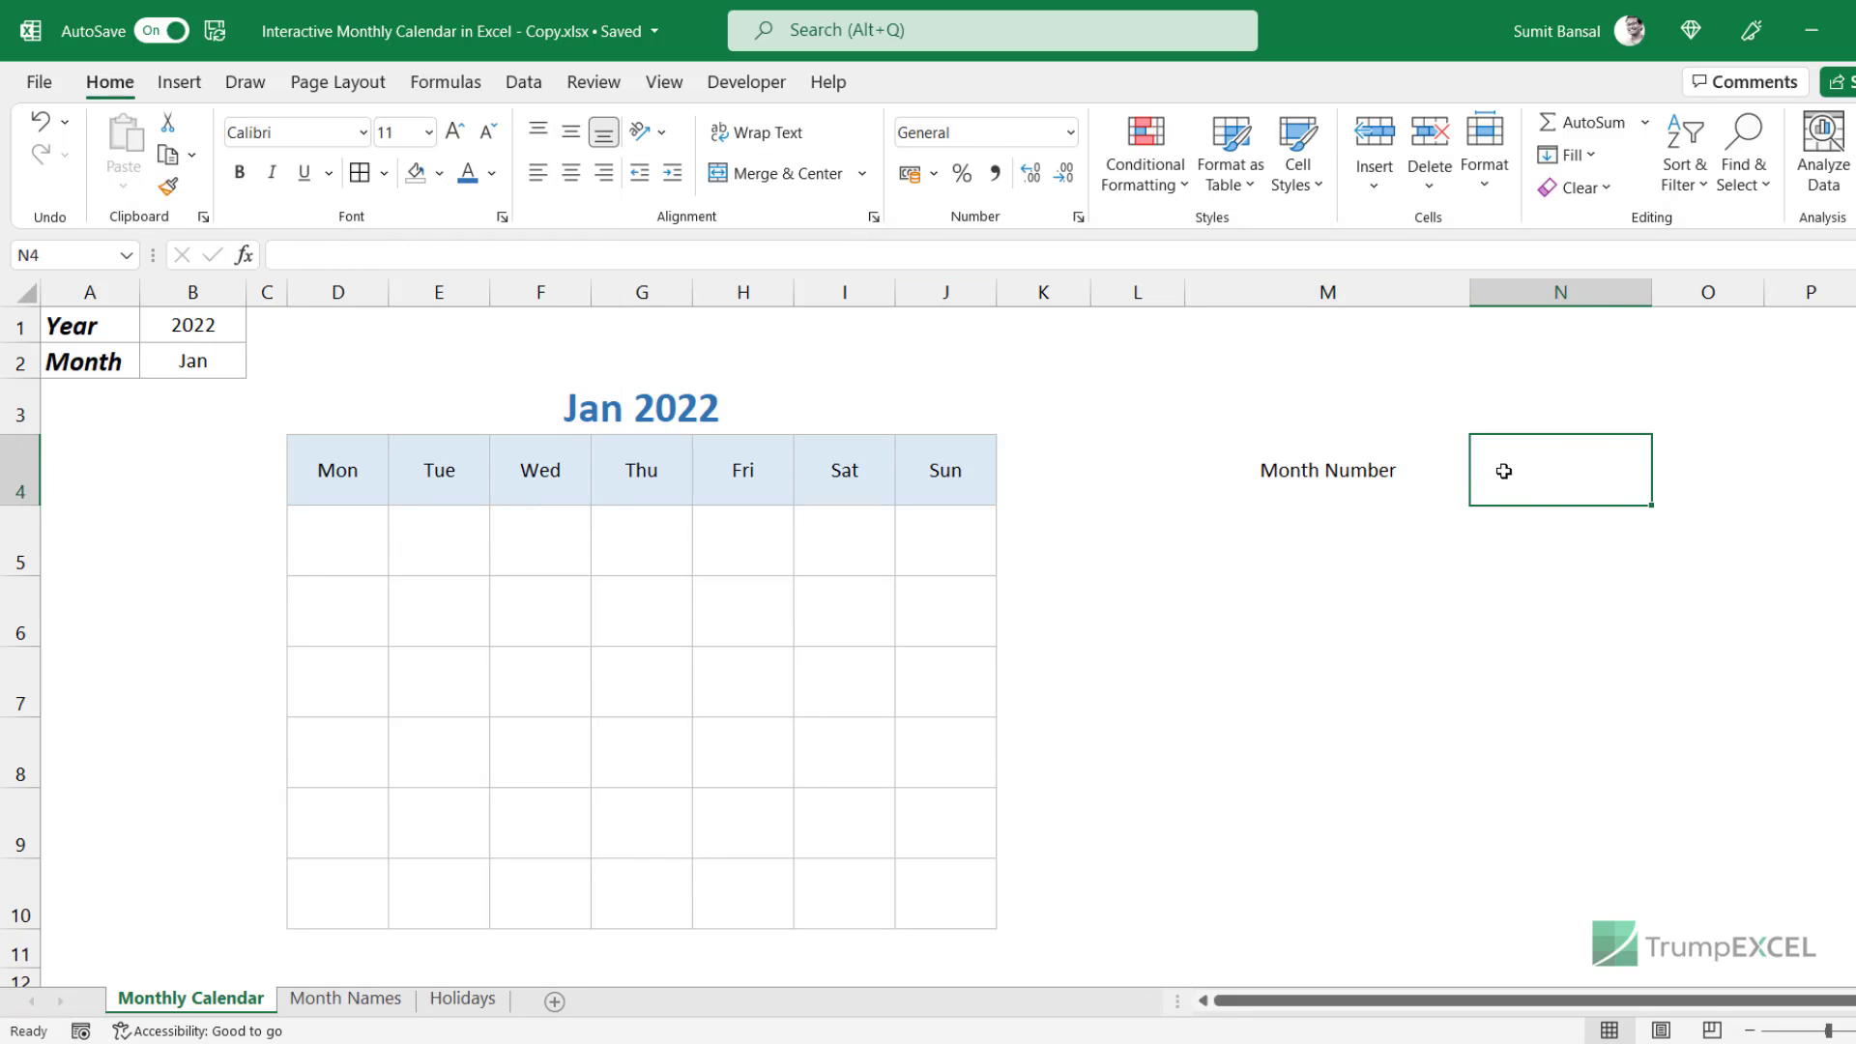
{"action": "type", "text": "=mat"}
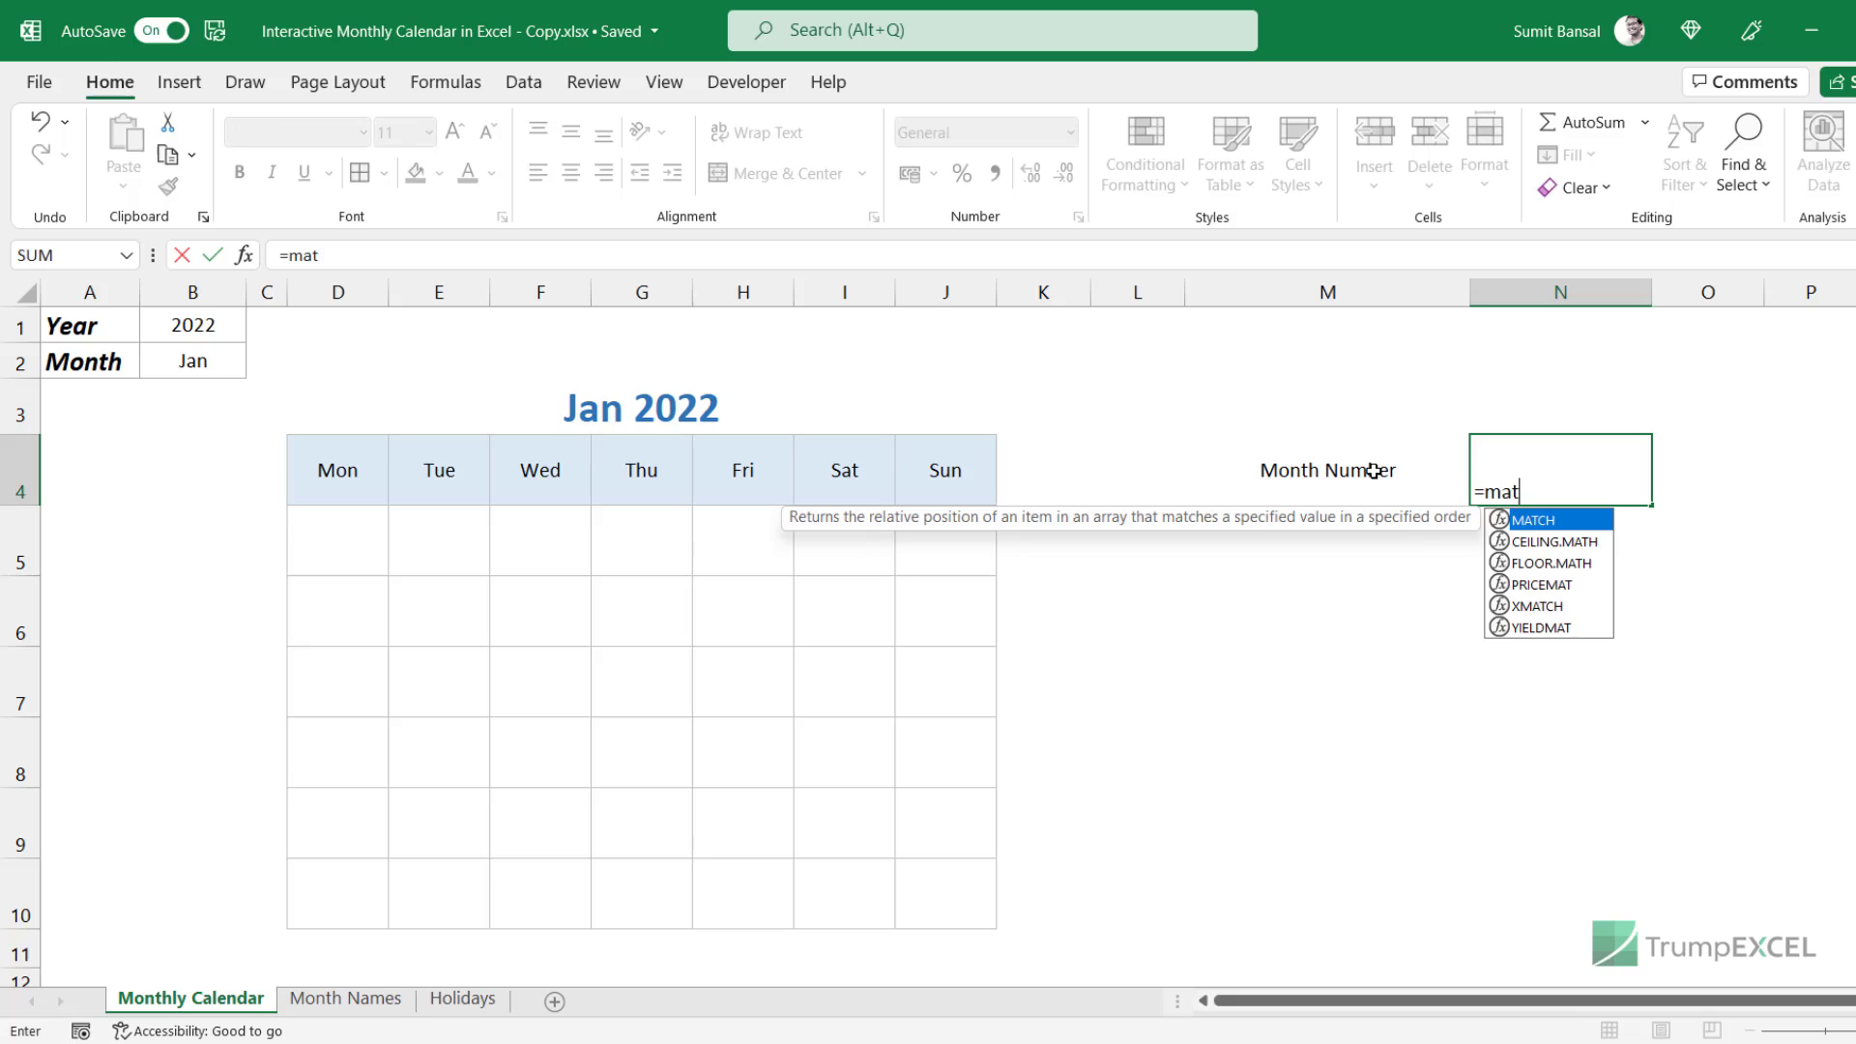
{"action": "key", "text": "Tab"}
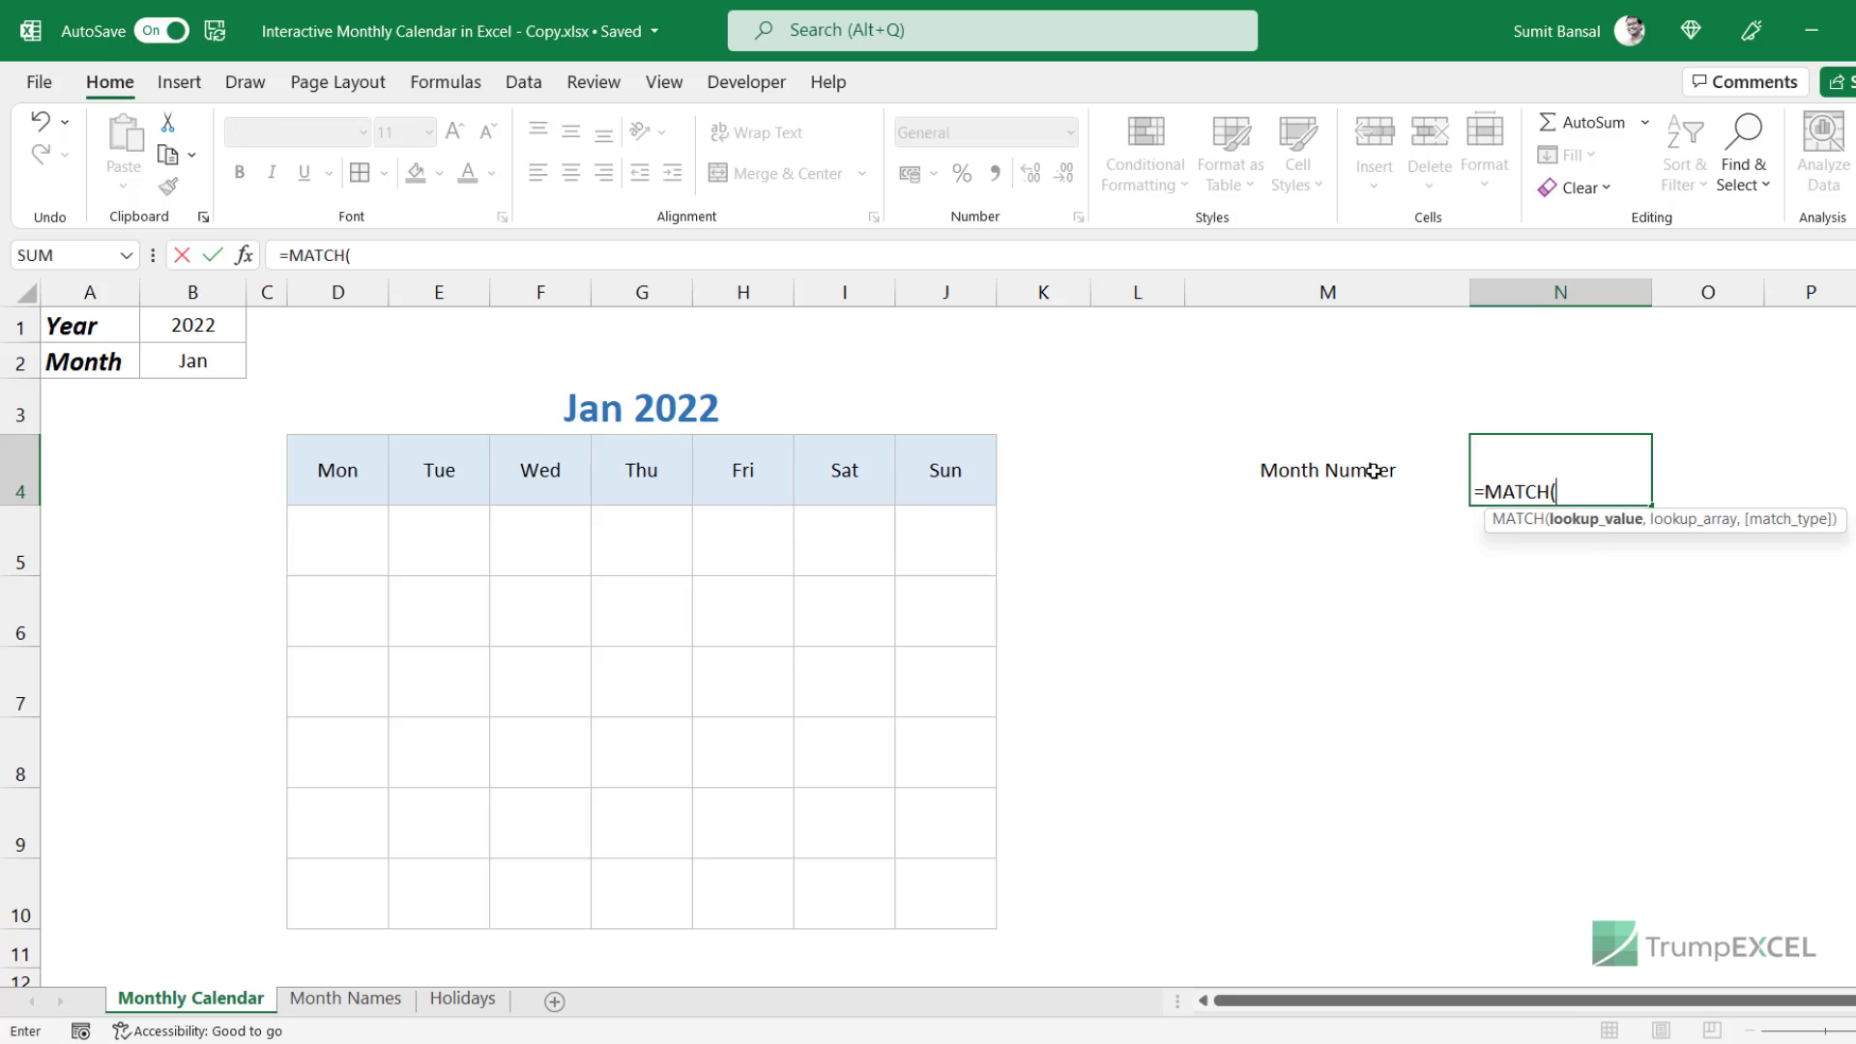
{"action": "left_click", "coordinate": [207, 365]}
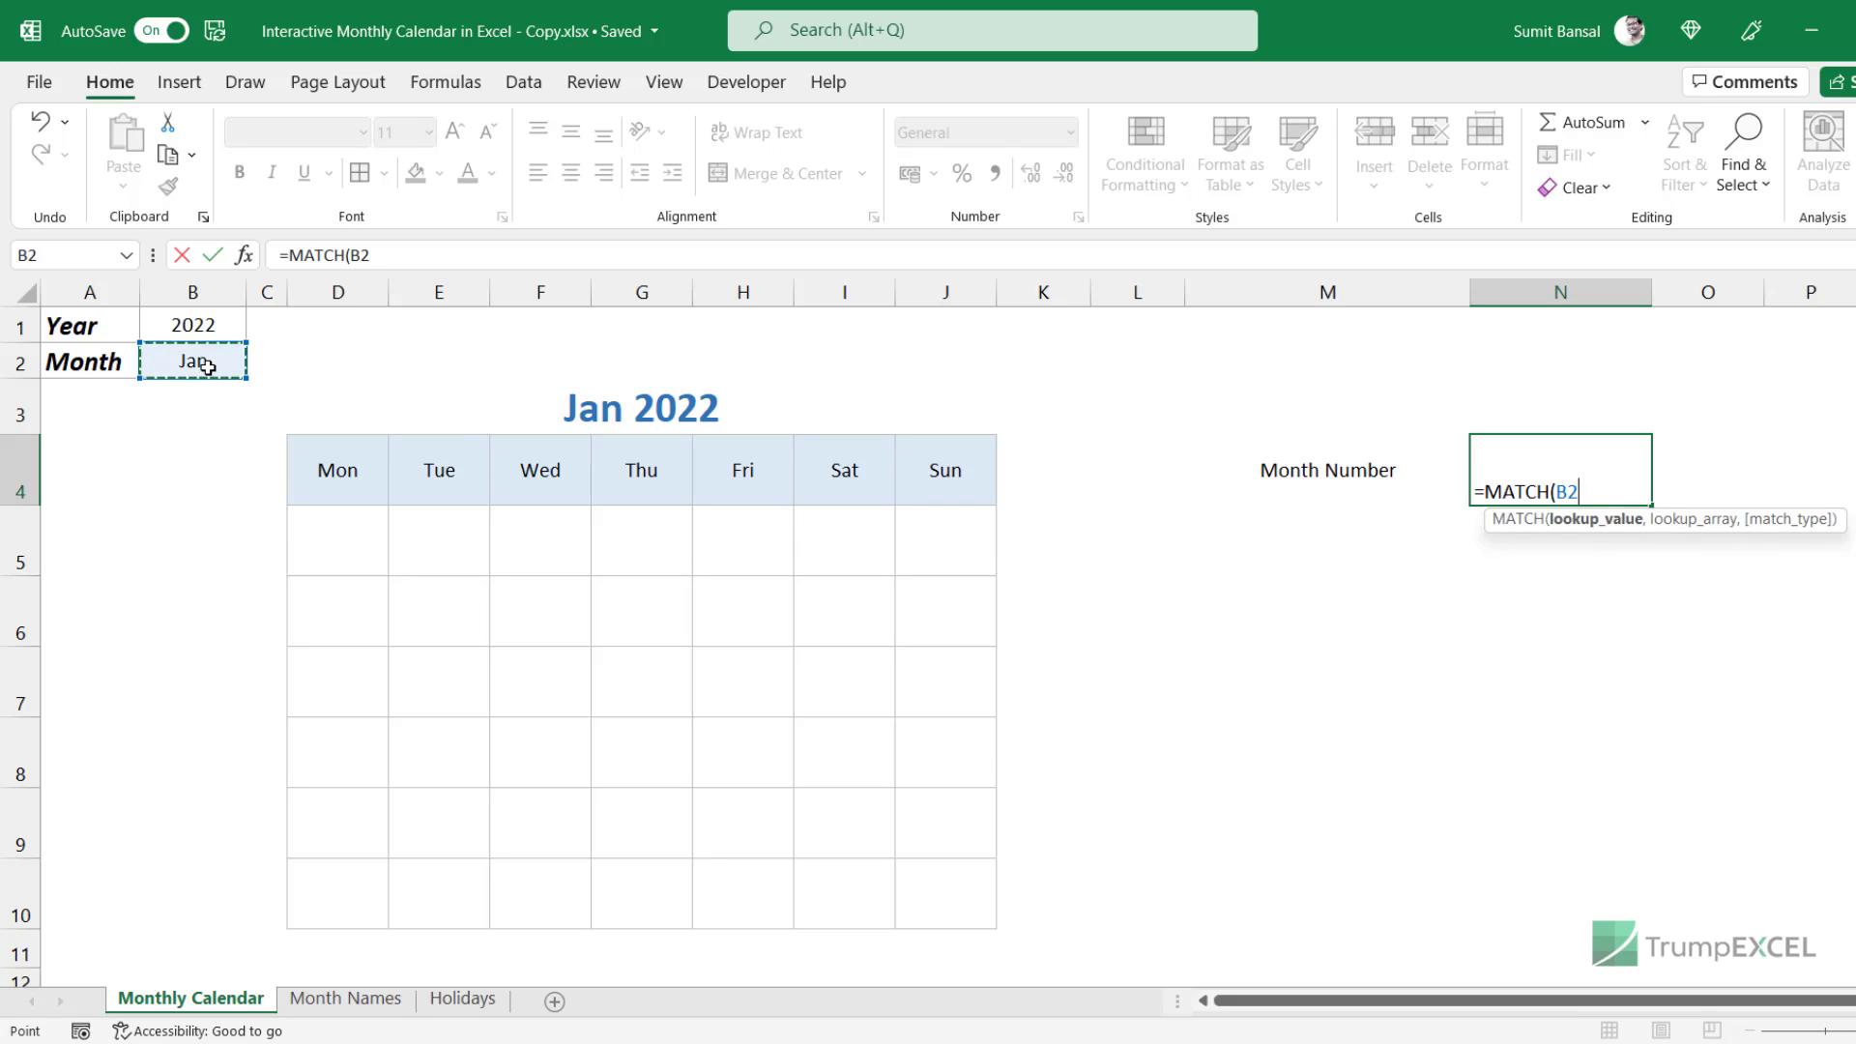
{"action": "type", "text": ","}
{"action": "left_click", "coordinate": [346, 997]}
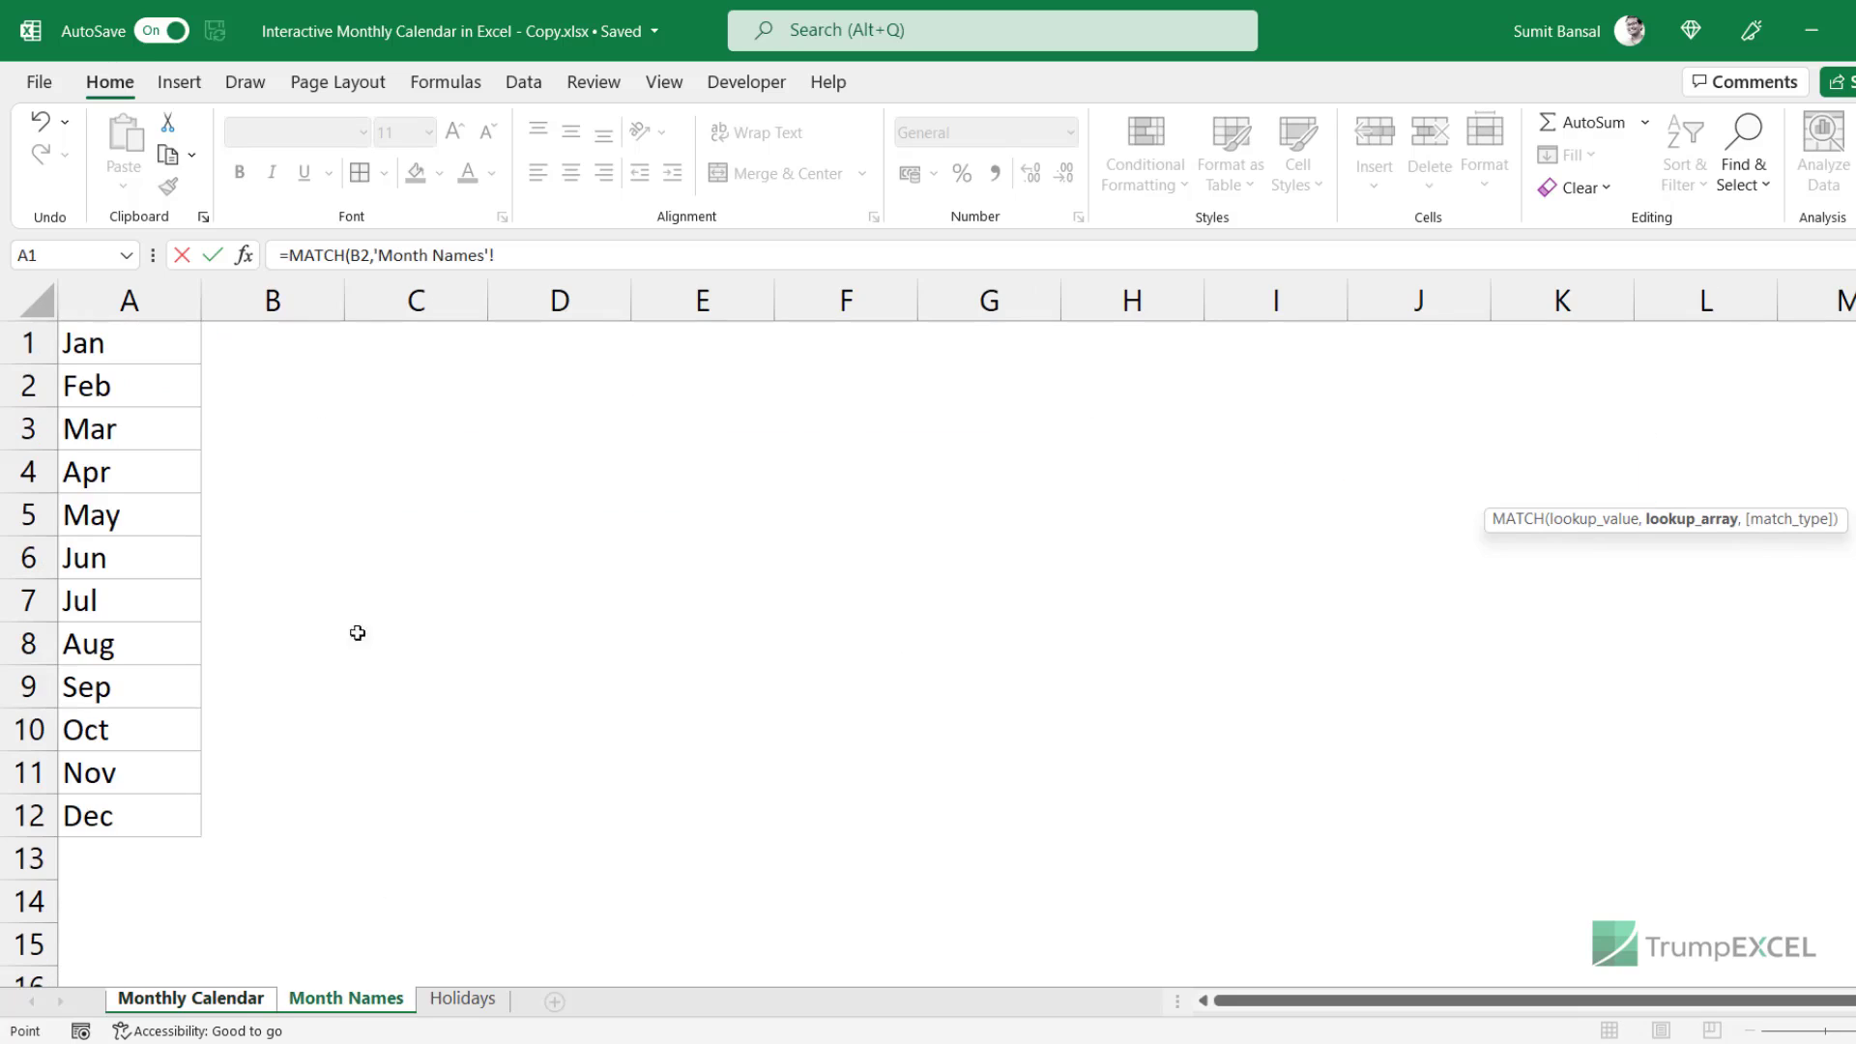
{"action": "left_click_drag", "start_coordinate": [167, 342], "coordinate": [141, 815]}
{"action": "key", "text": "F4"}
{"action": "type", "text": ","}
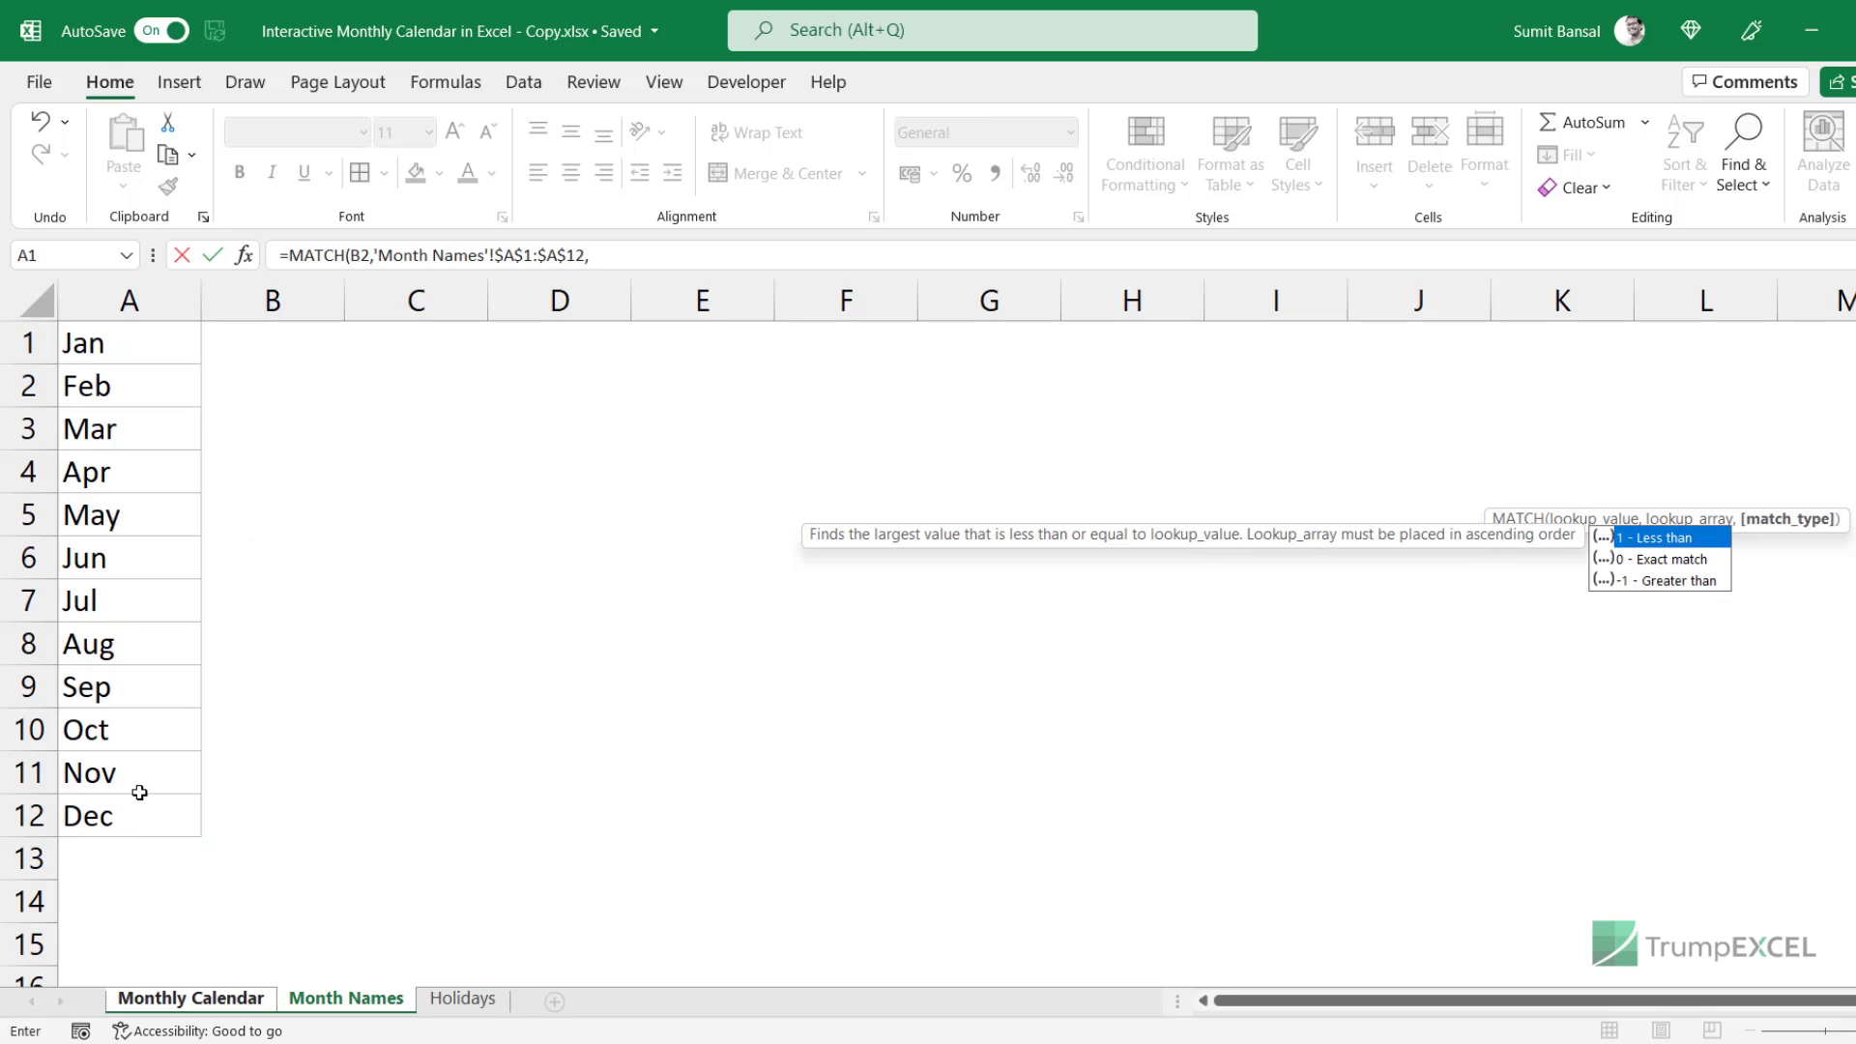
{"action": "type", "text": "0)"}
{"action": "key", "text": "Return"}
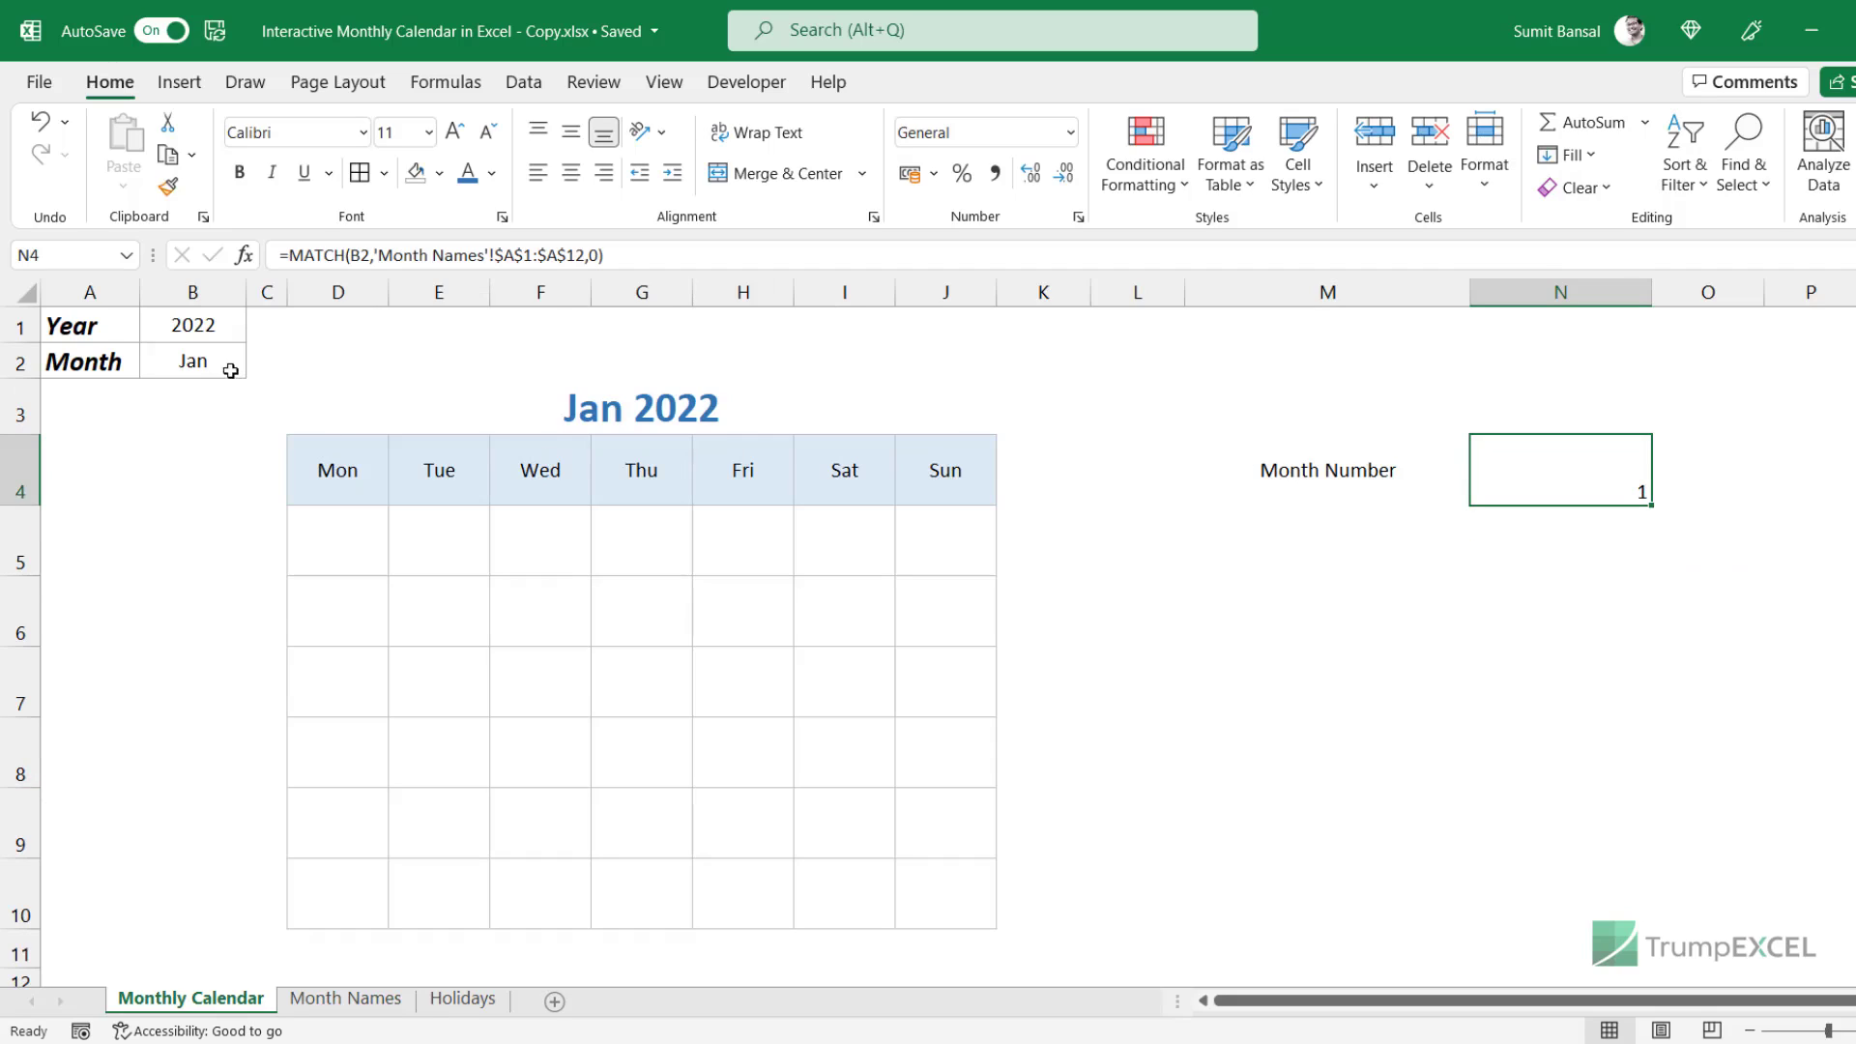
Examine the positions of Jan and Feb in the Month Names sheet's list and return to the Monthly Calendar sheet.
{"action": "left_click", "coordinate": [348, 999]}
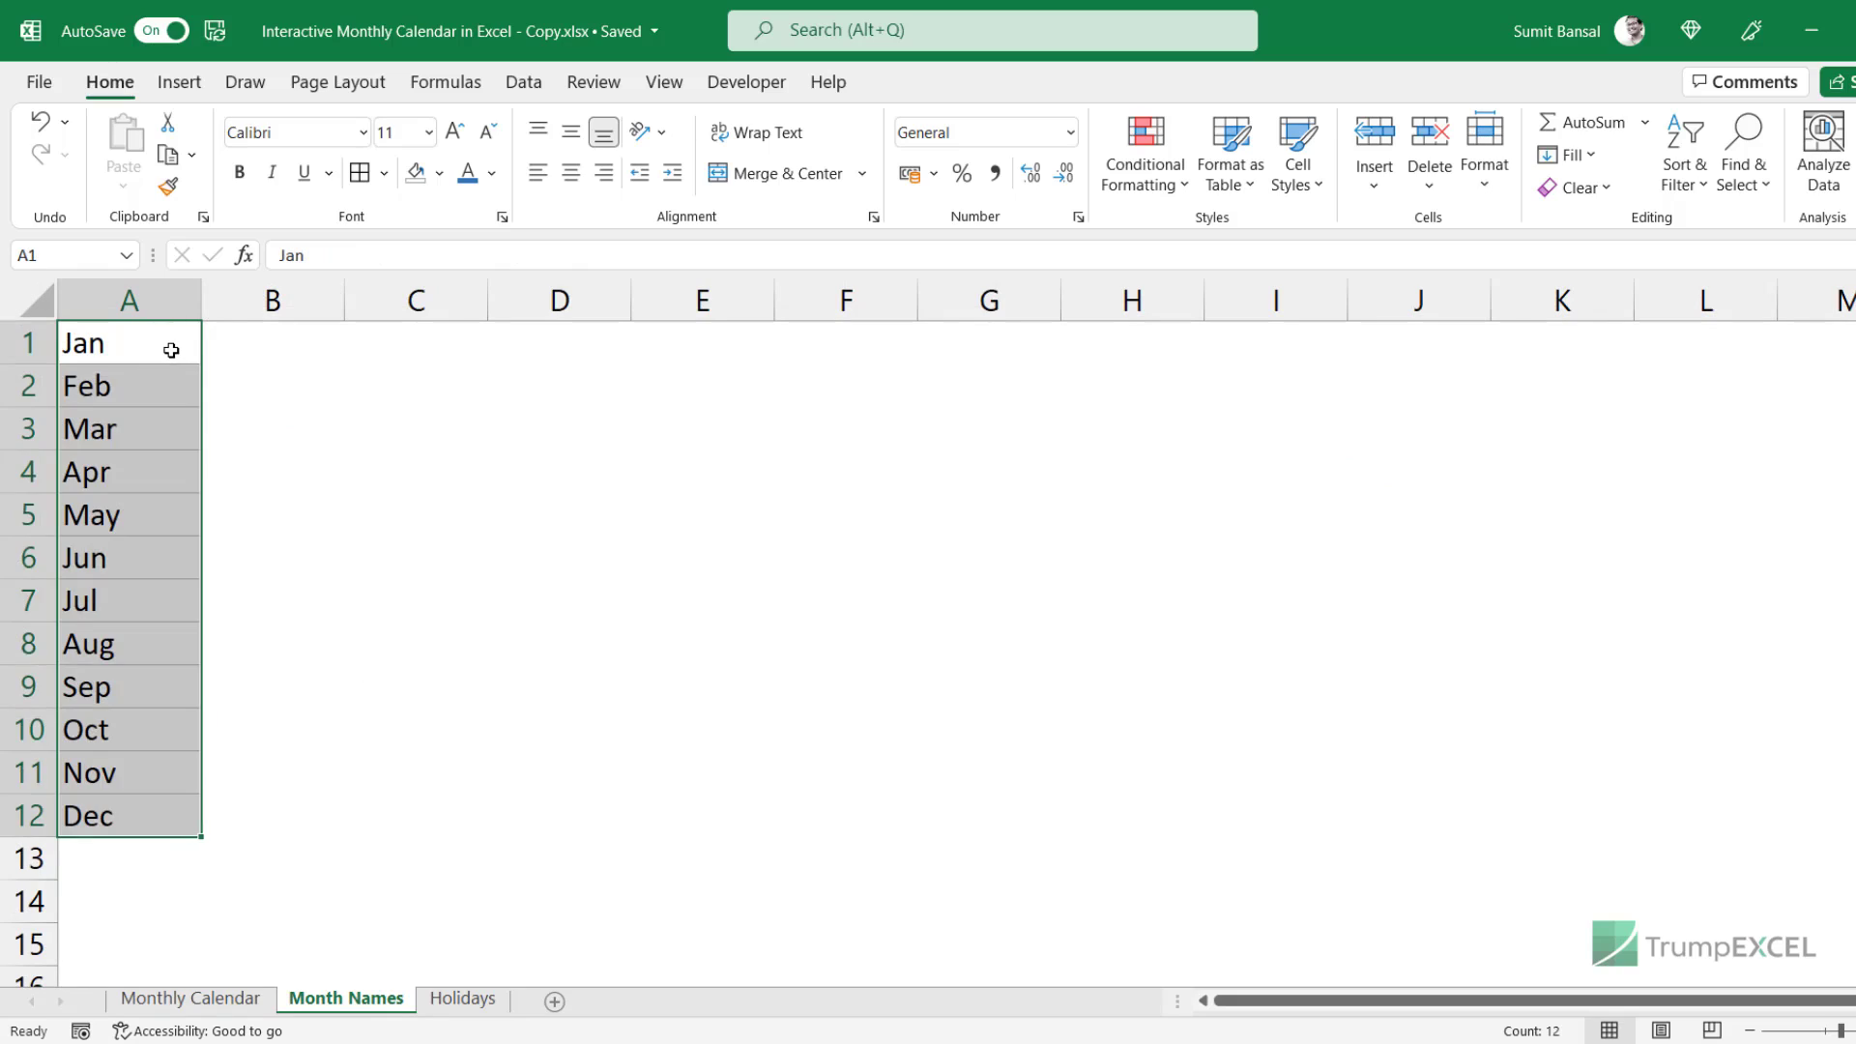
{"action": "left_click", "coordinate": [171, 350]}
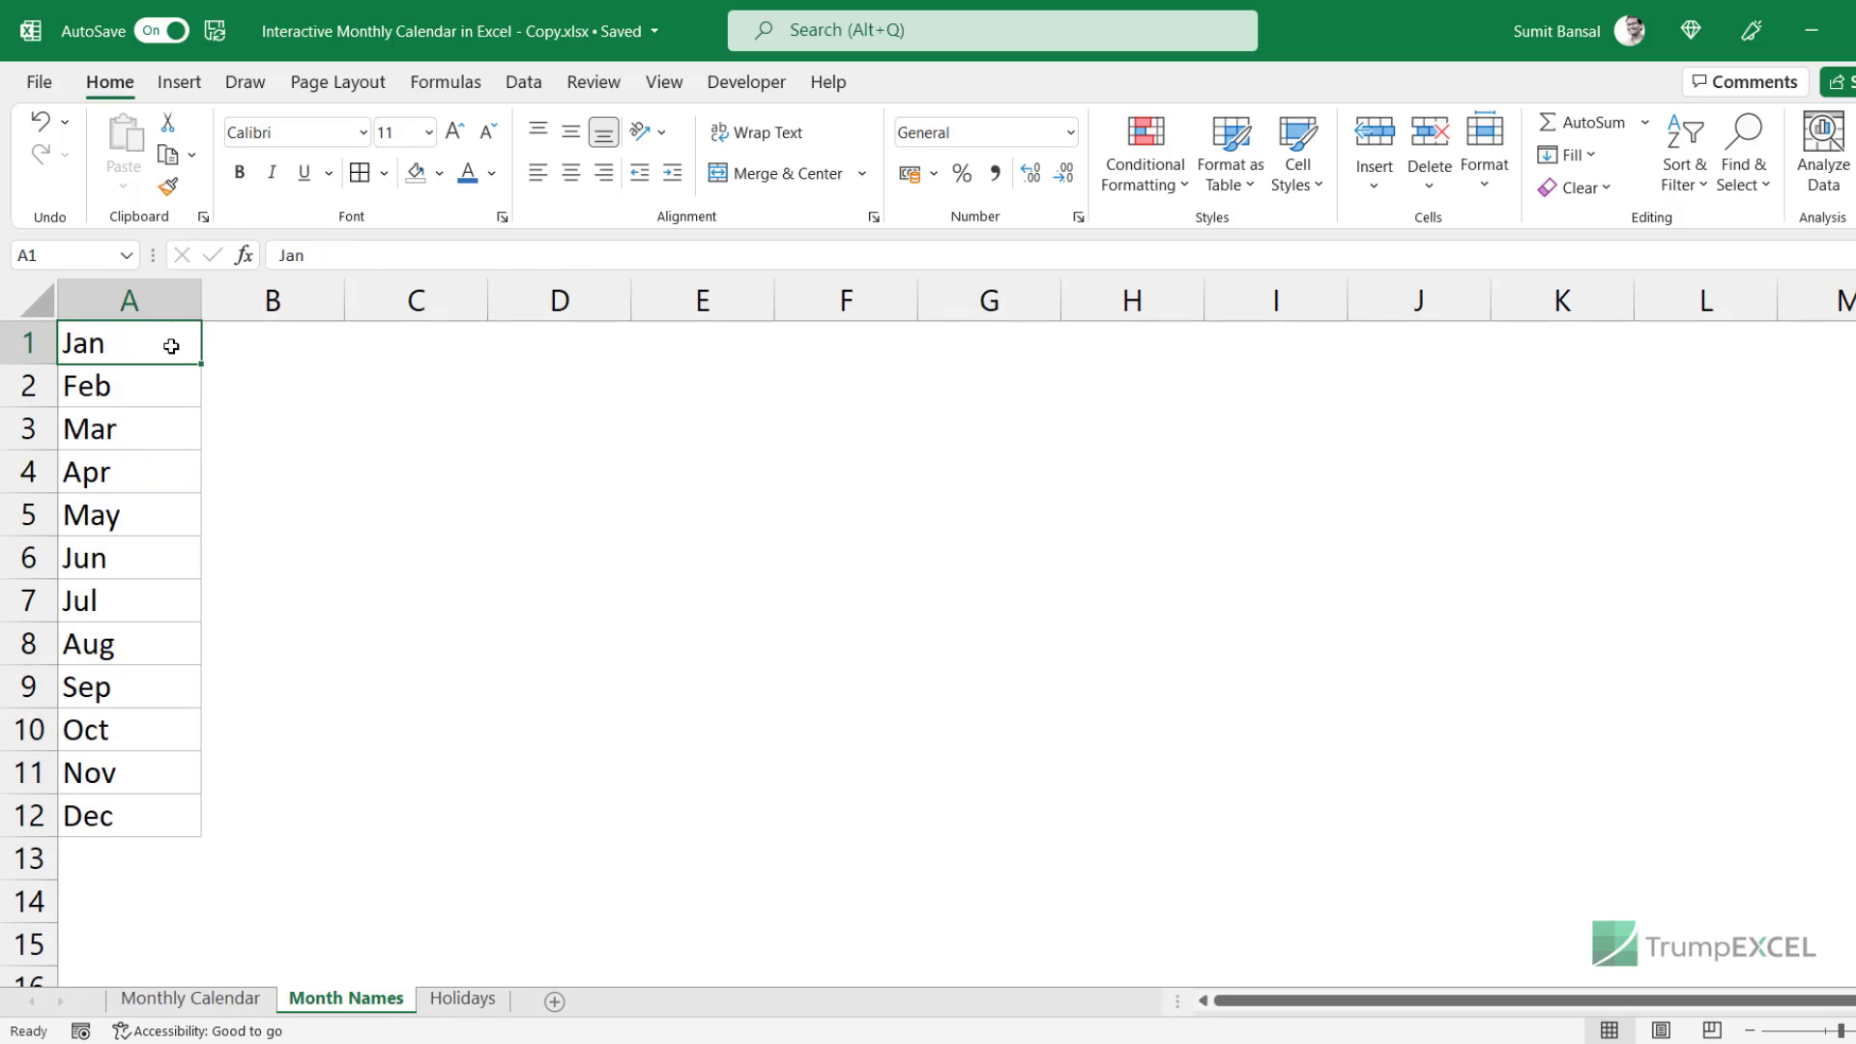
{"action": "left_click", "coordinate": [170, 382]}
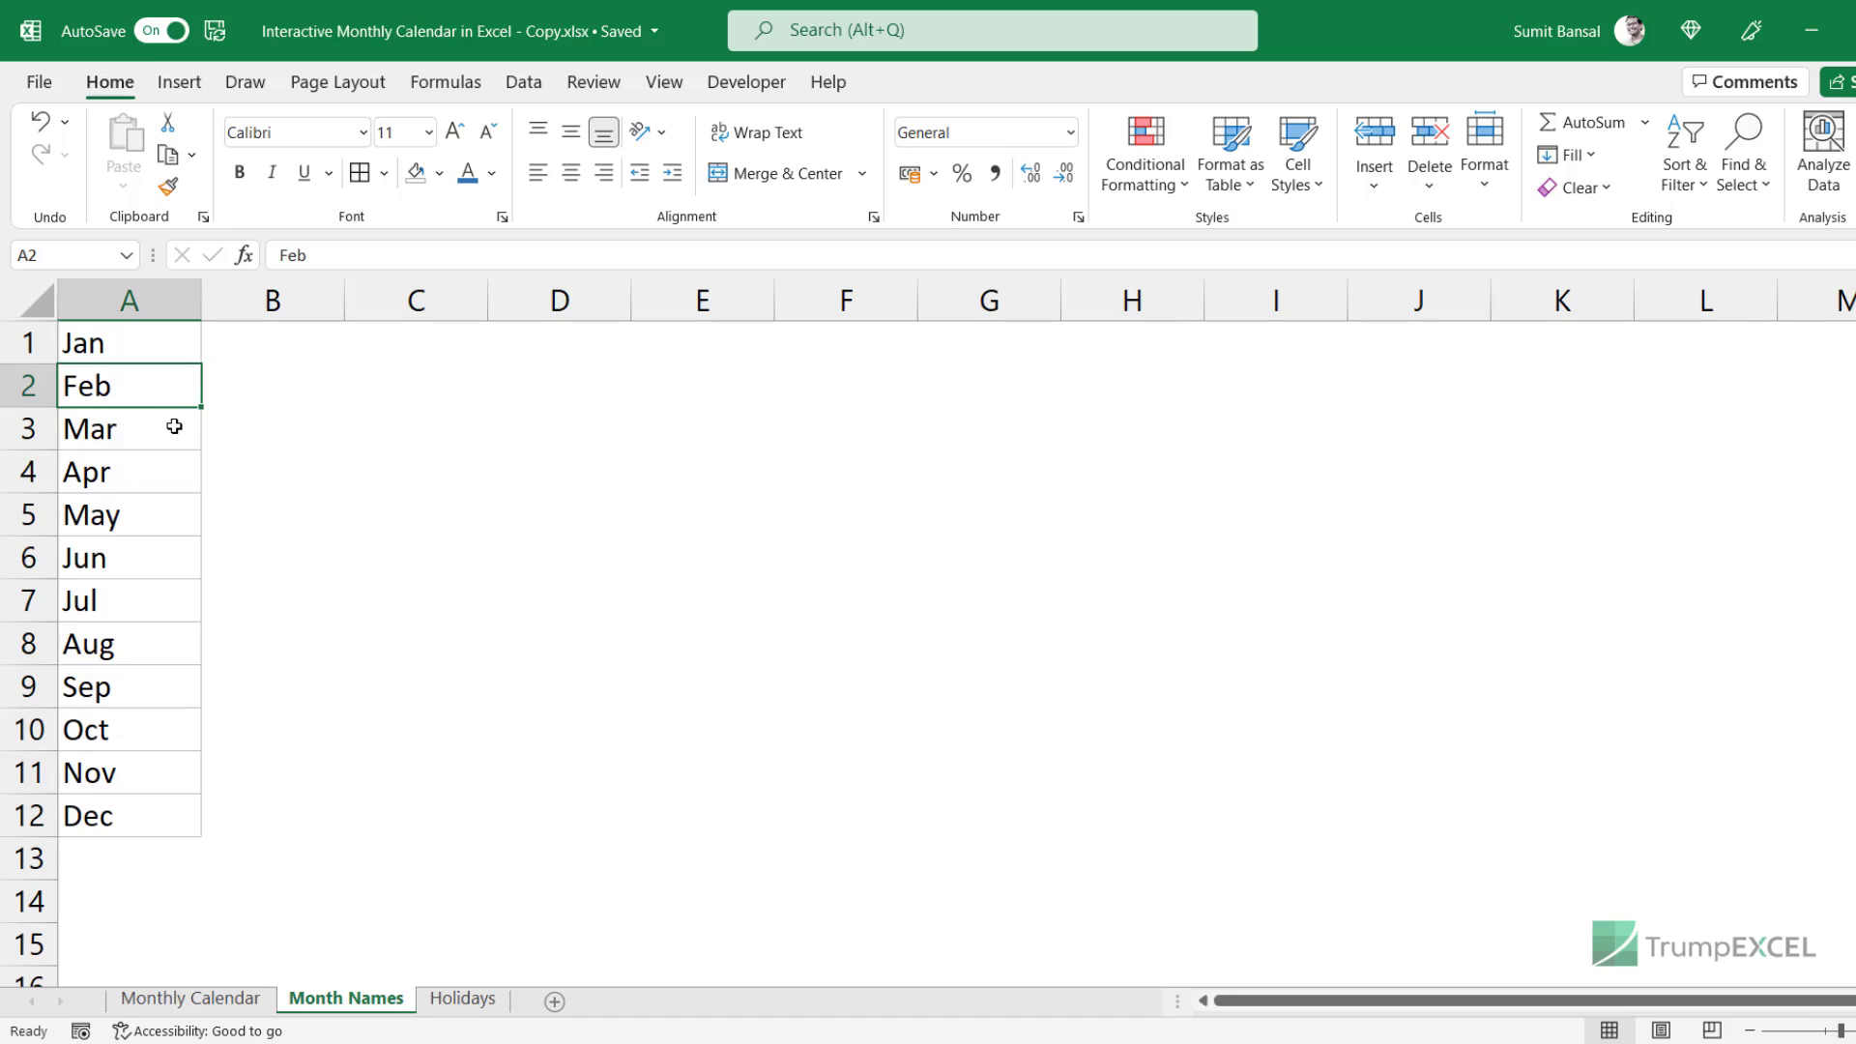
{"action": "left_click", "coordinate": [257, 1002]}
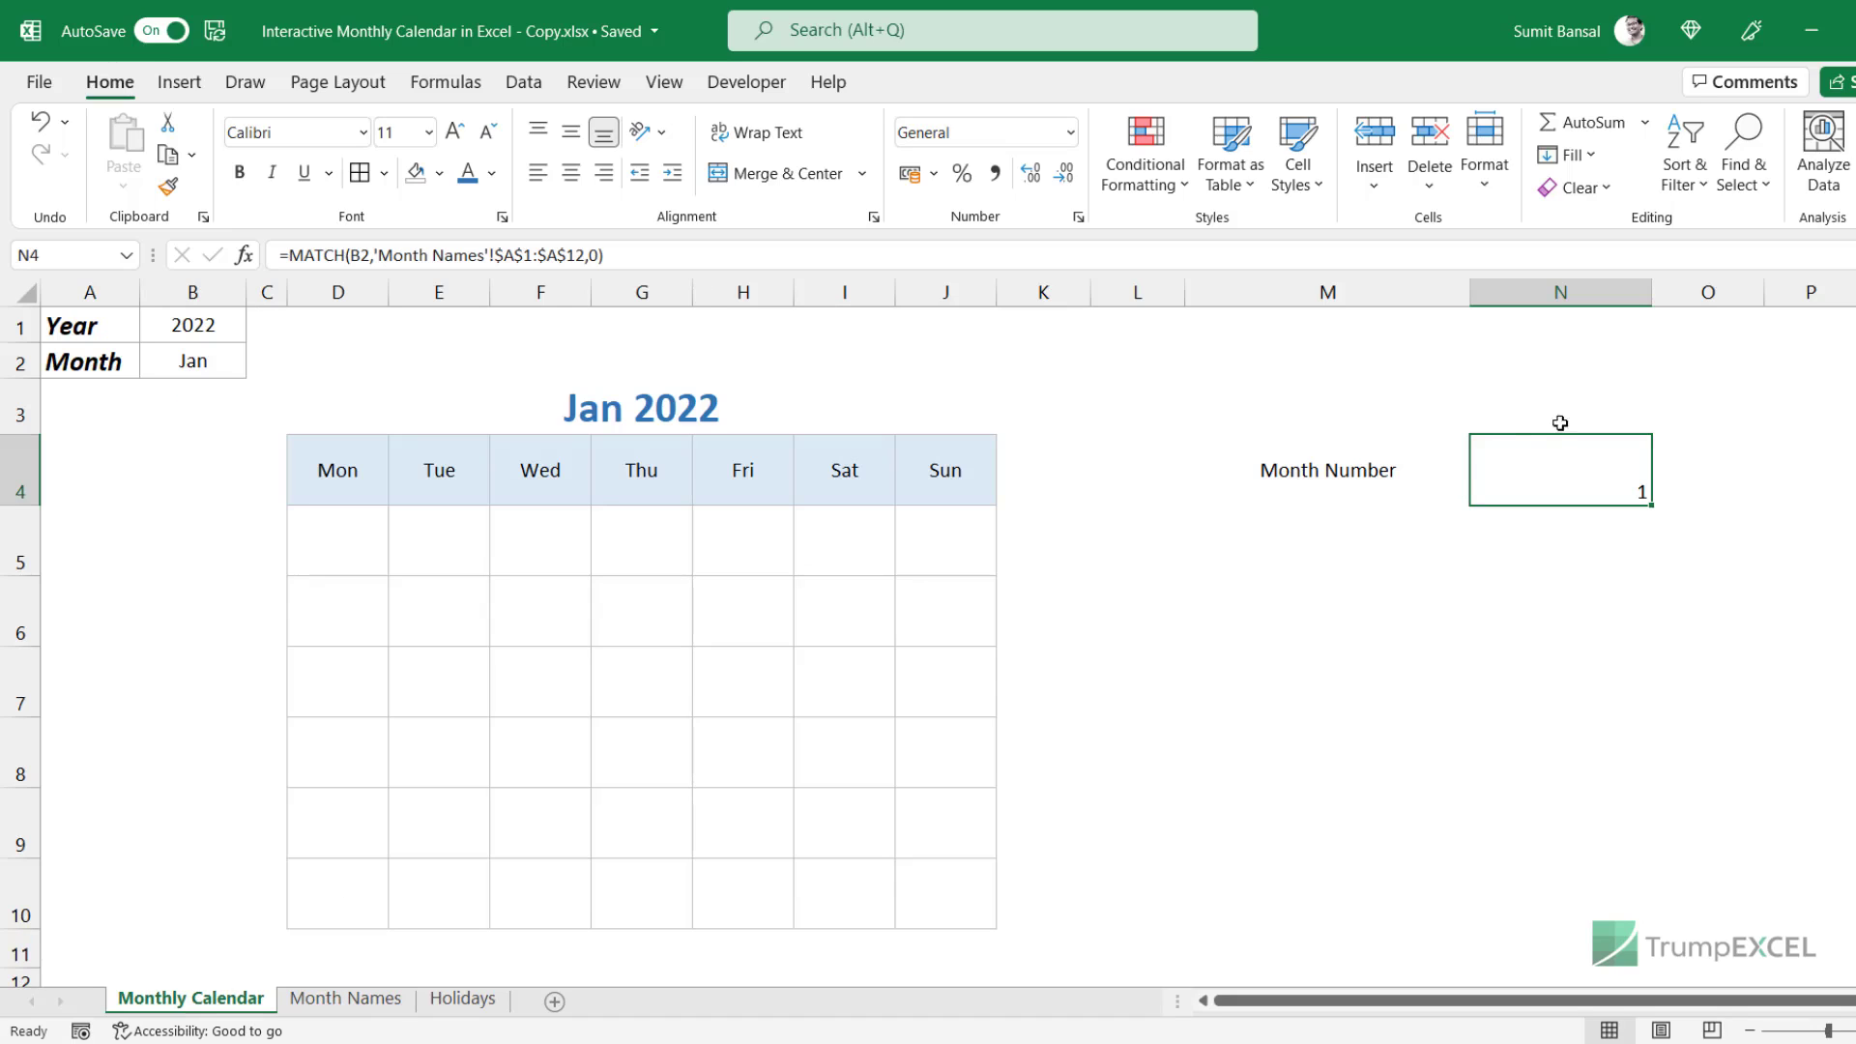
Center the month number in N4 horizontally and vertically, and add borders to cells M4:N5.
{"action": "left_click", "coordinate": [572, 172]}
{"action": "left_click", "coordinate": [571, 132]}
{"action": "left_click_drag", "start_coordinate": [1379, 468], "coordinate": [1557, 538]}
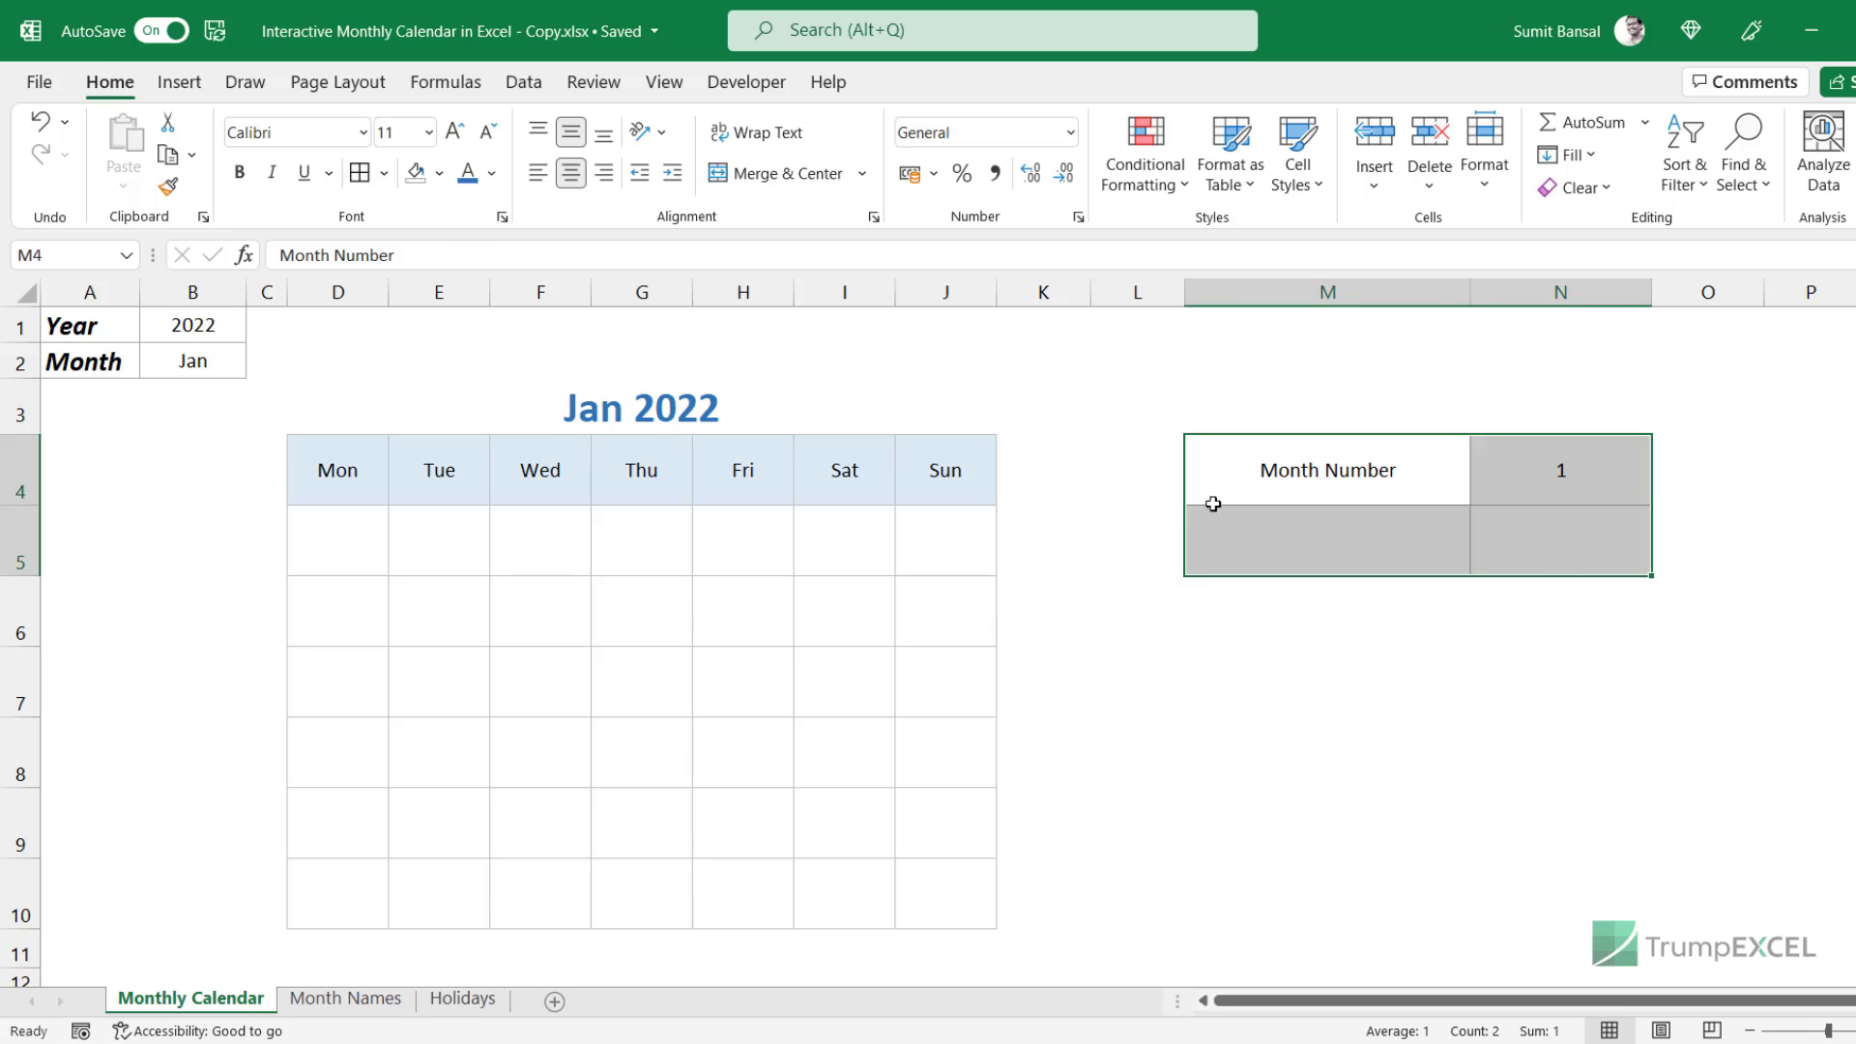
{"action": "left_click", "coordinate": [1388, 543]}
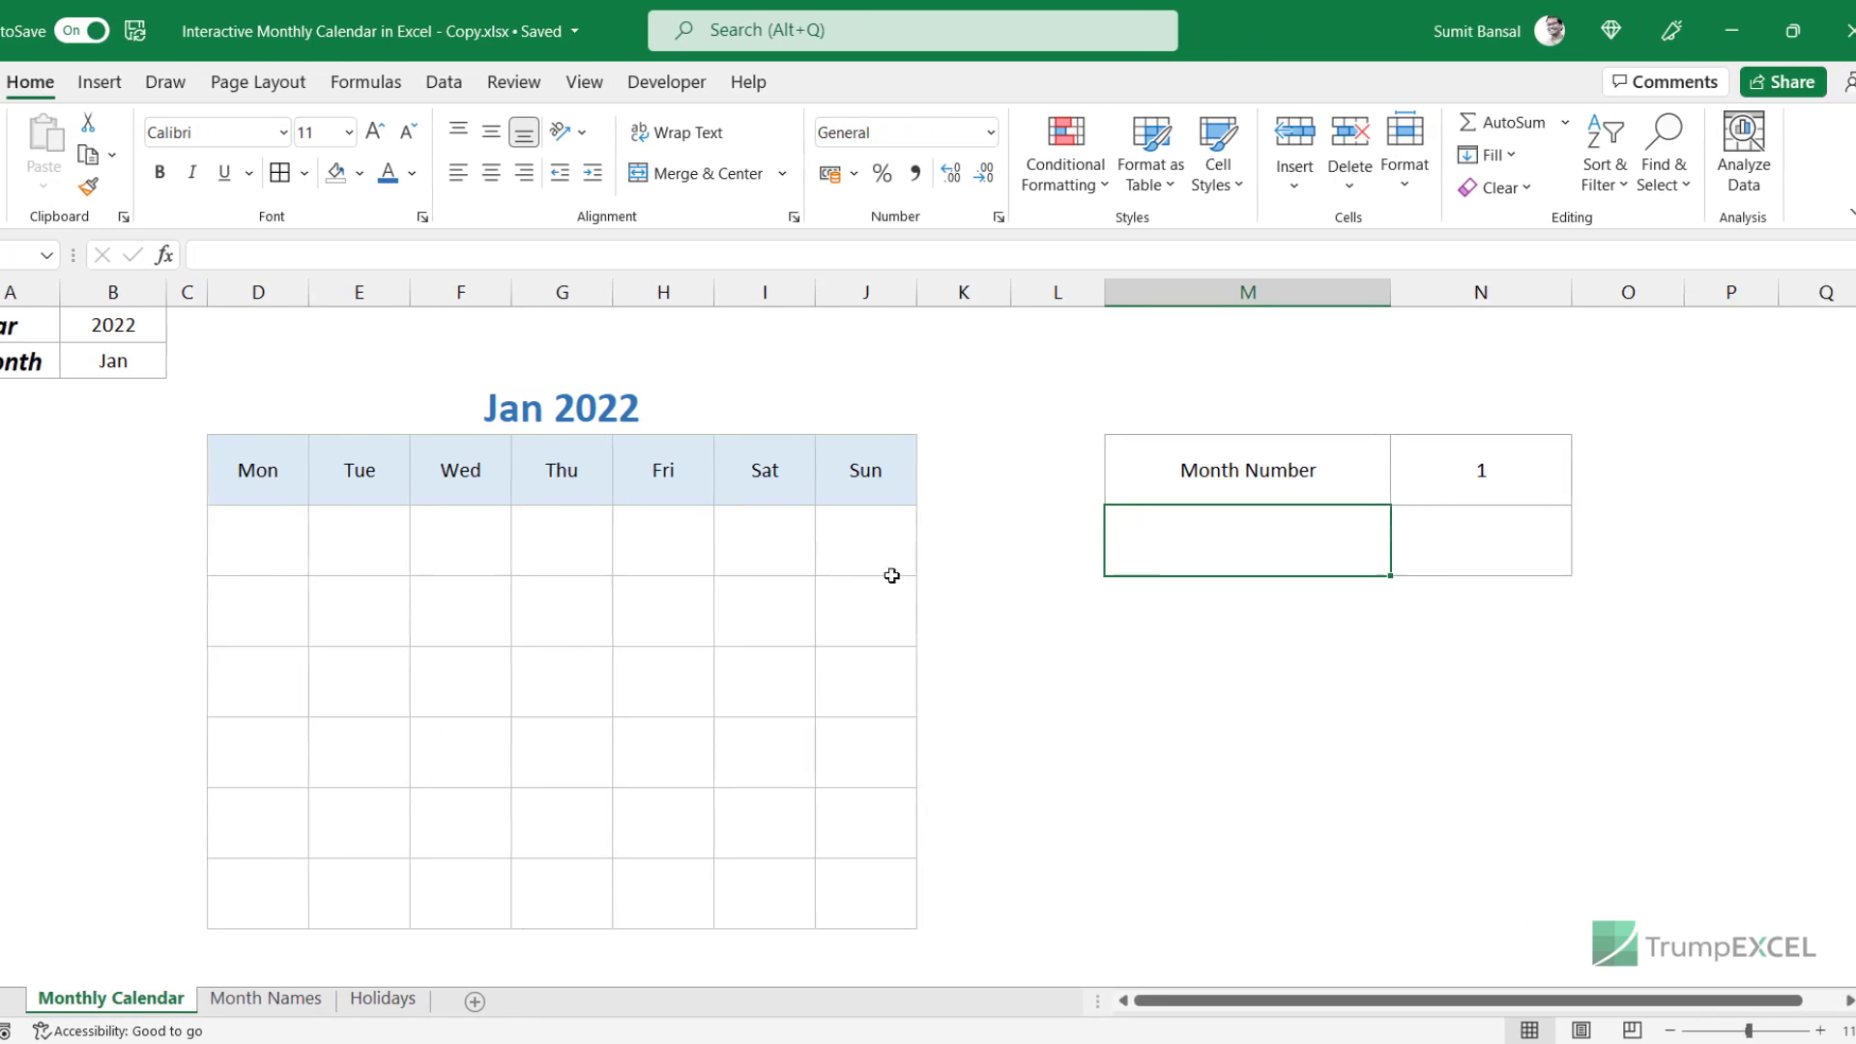
Open the Windows calendar at January 2022 to check the weekday of the month's first day.
{"action": "key", "text": "super+alt+d"}
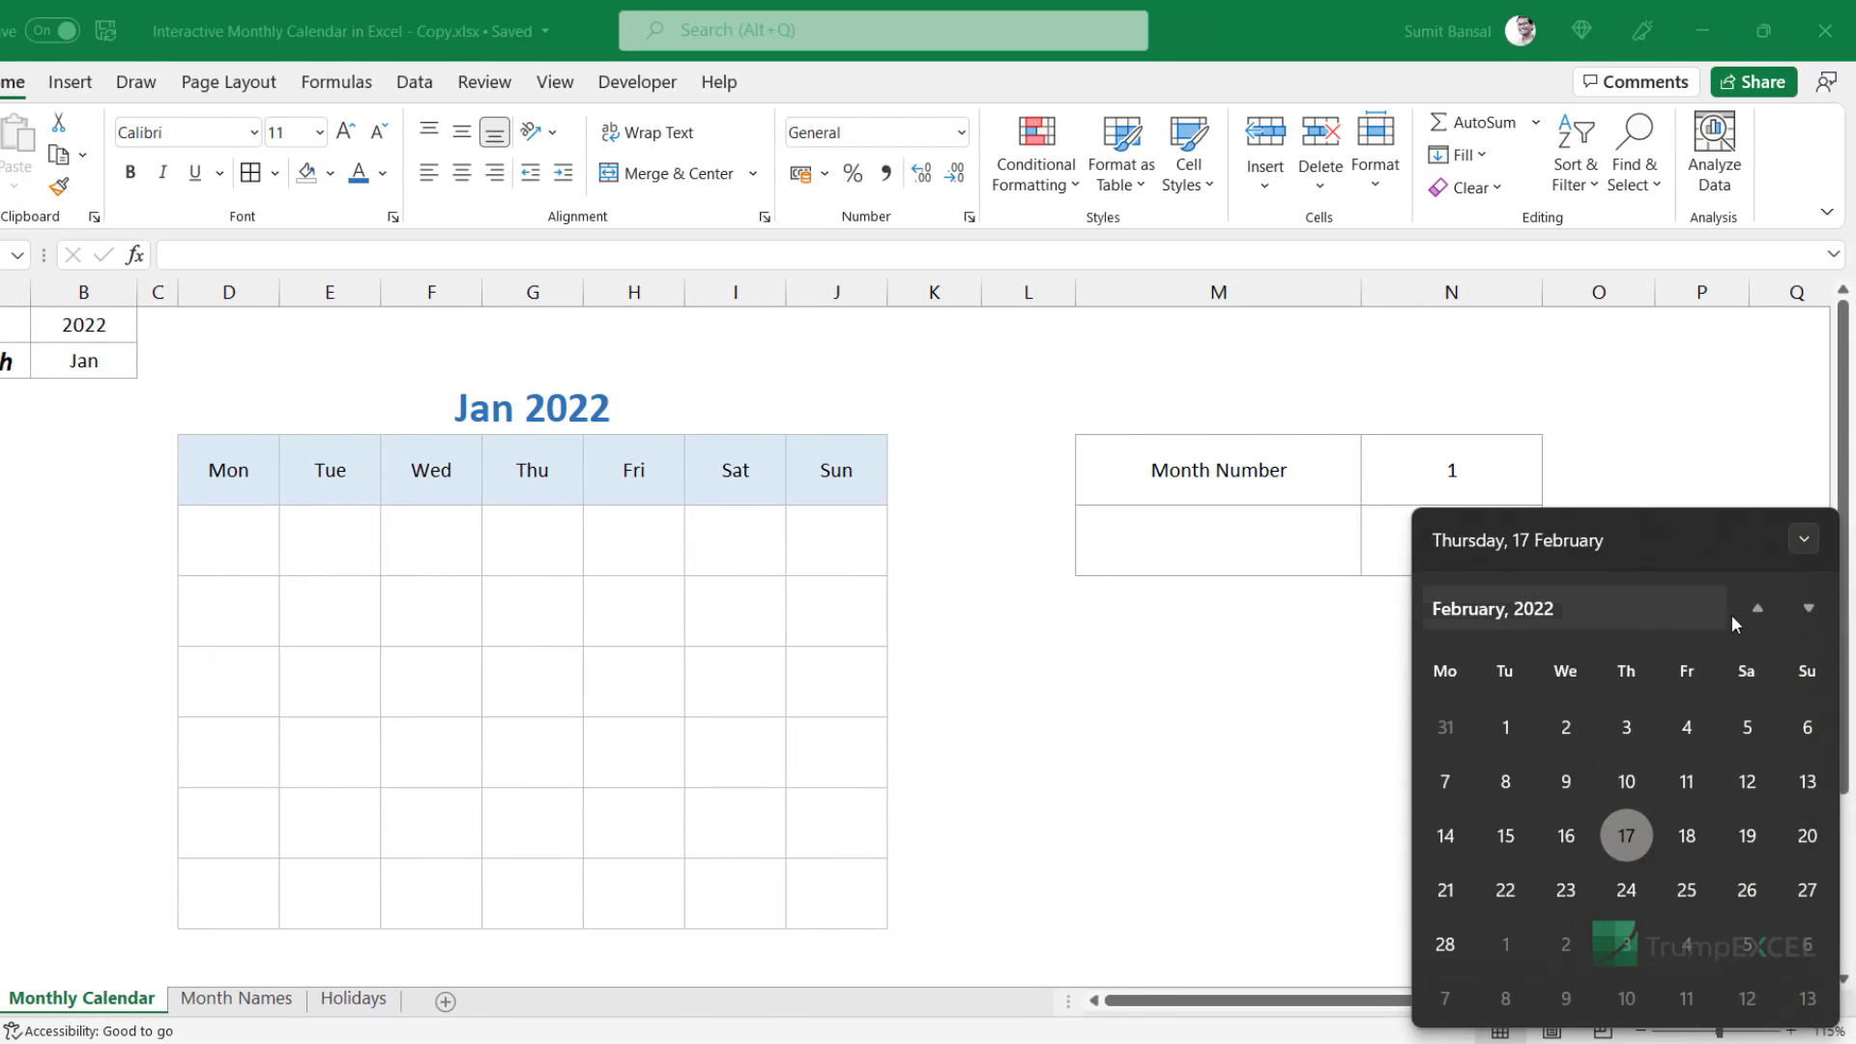
{"action": "scroll", "coordinate": [1731, 615], "scroll_direction": "up", "scroll_amount": 1}
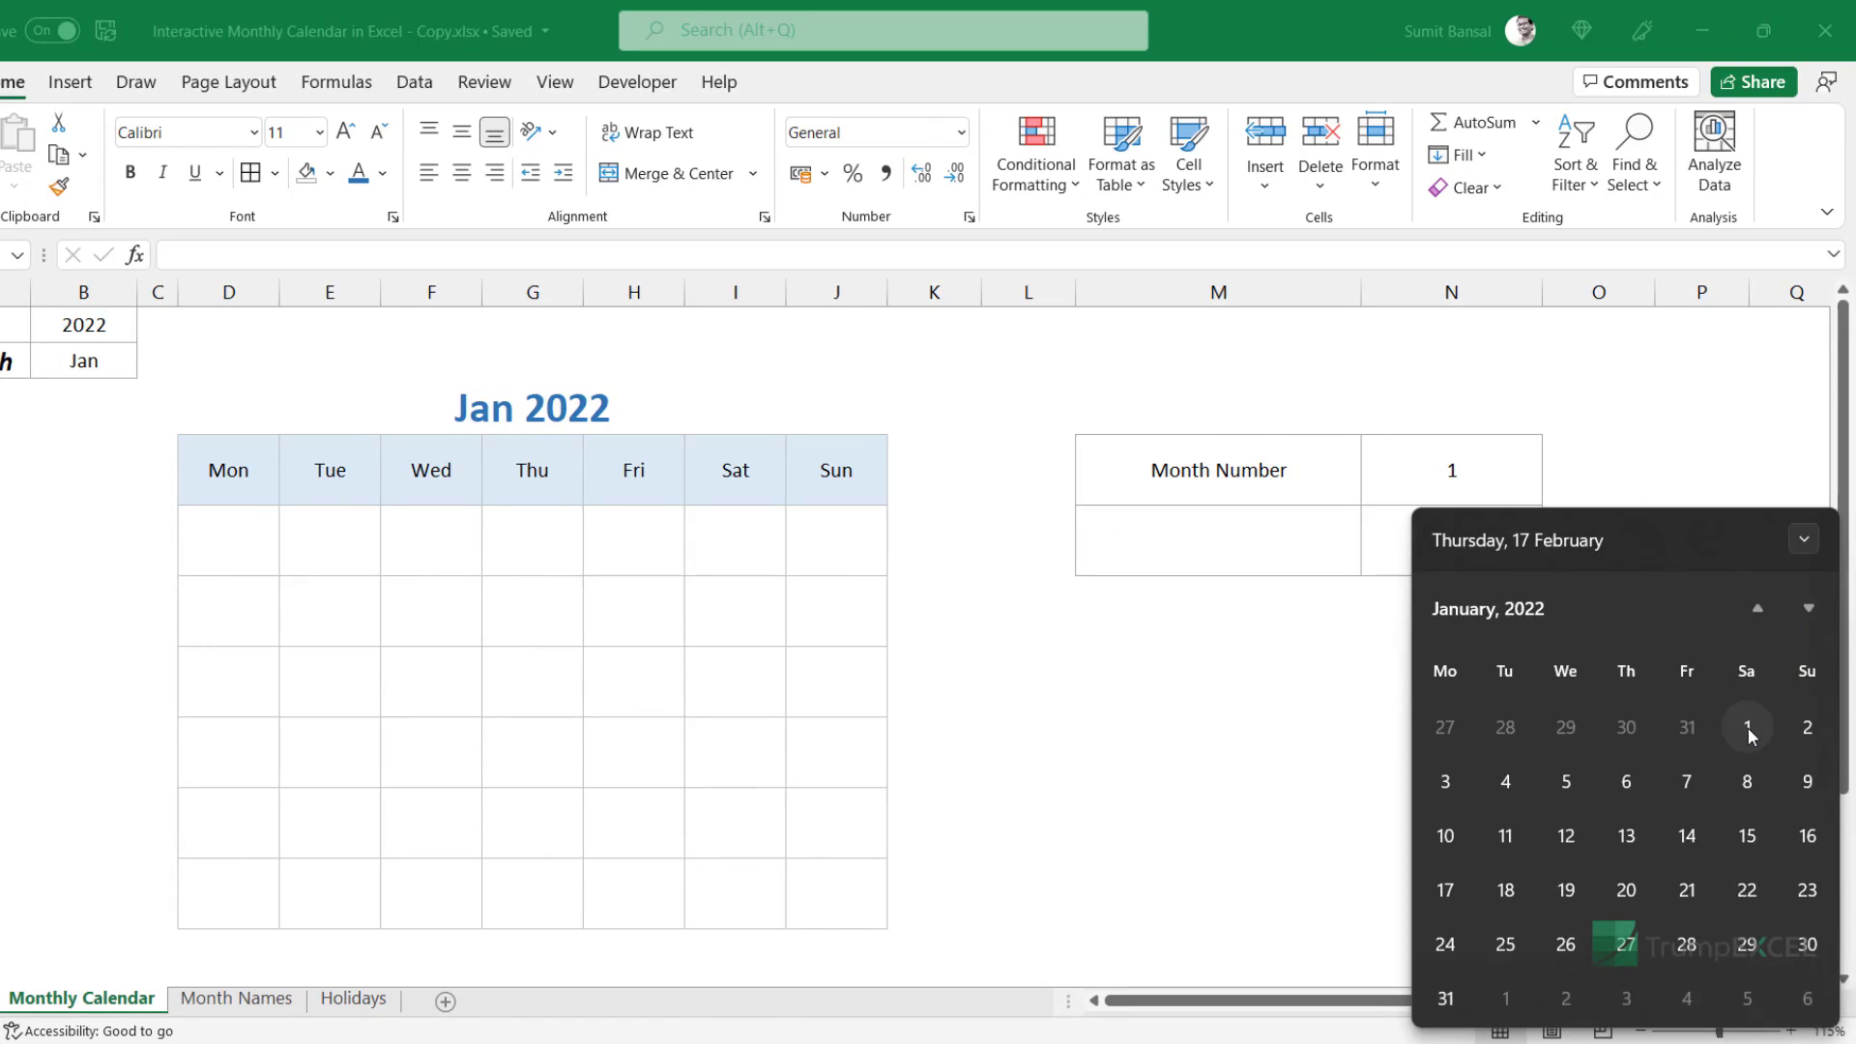
Close the Windows calendar and label cell M5 "Weekday for the First Daty of the month".
{"action": "left_click", "coordinate": [716, 560]}
{"action": "left_click", "coordinate": [729, 542]}
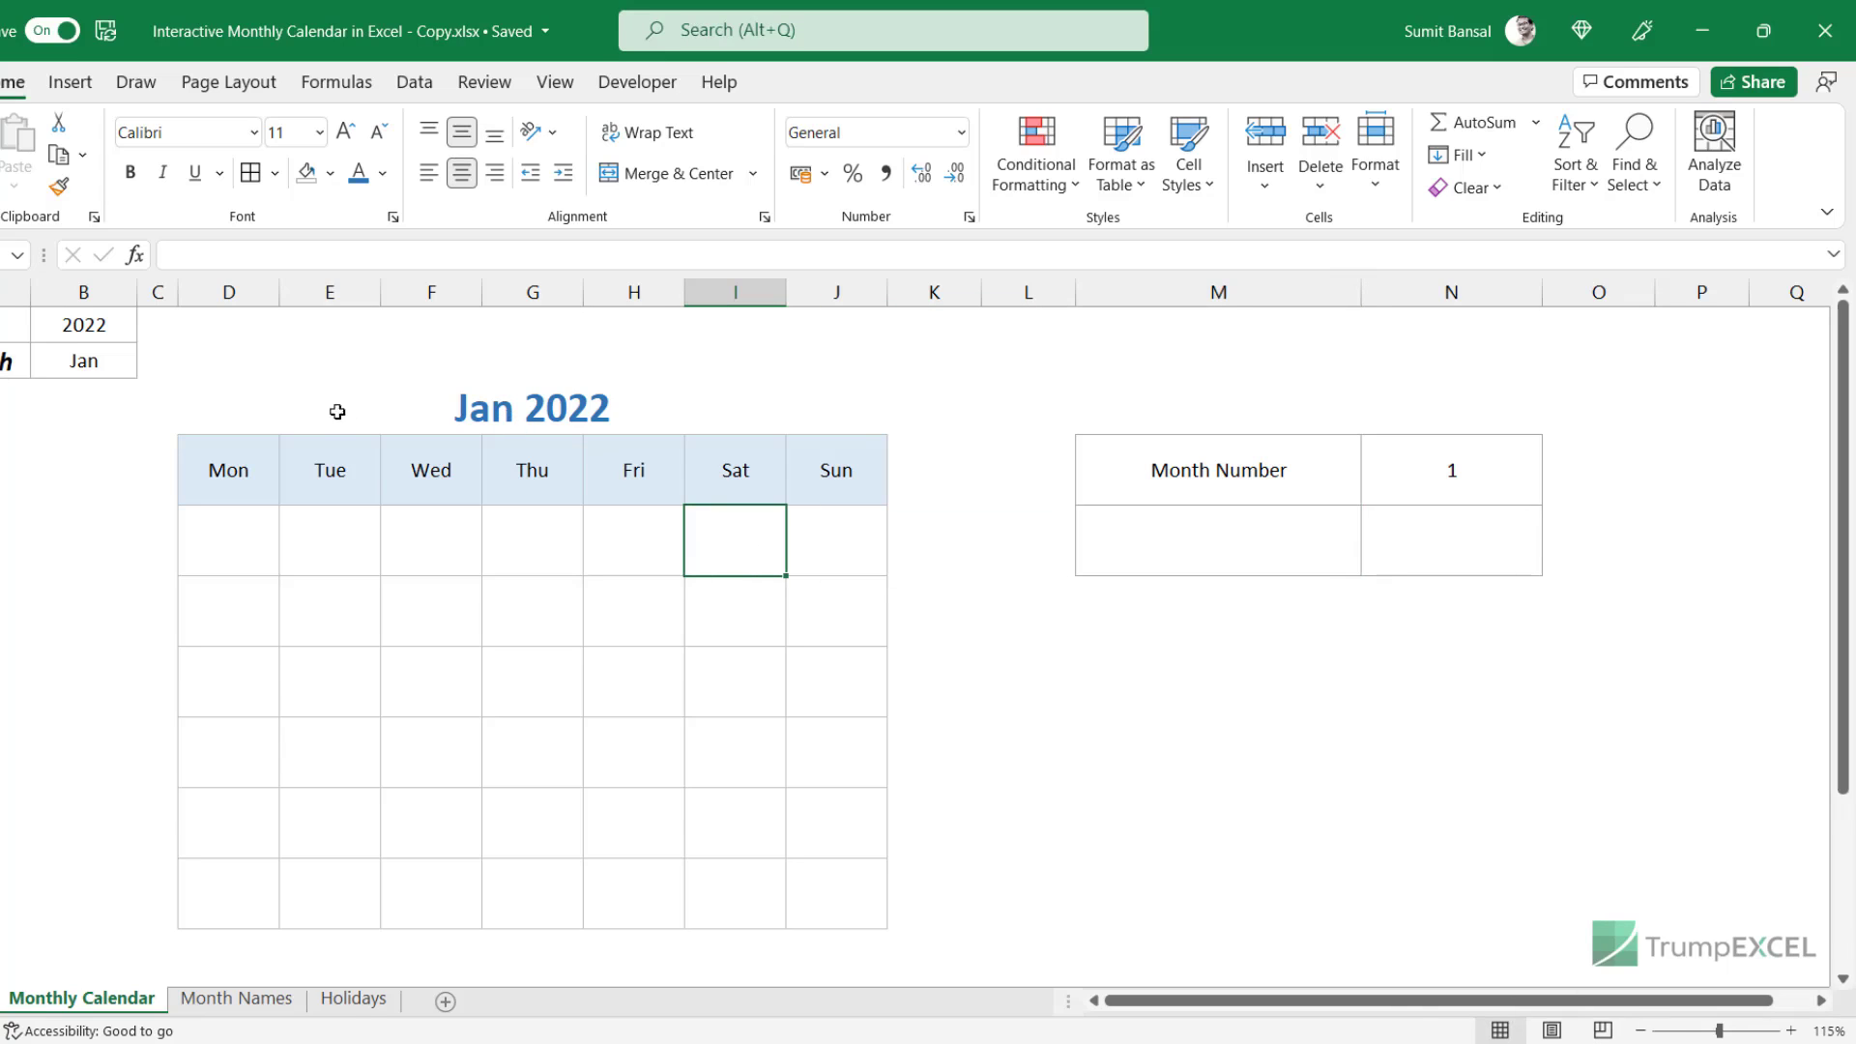
{"action": "left_click", "coordinate": [351, 548]}
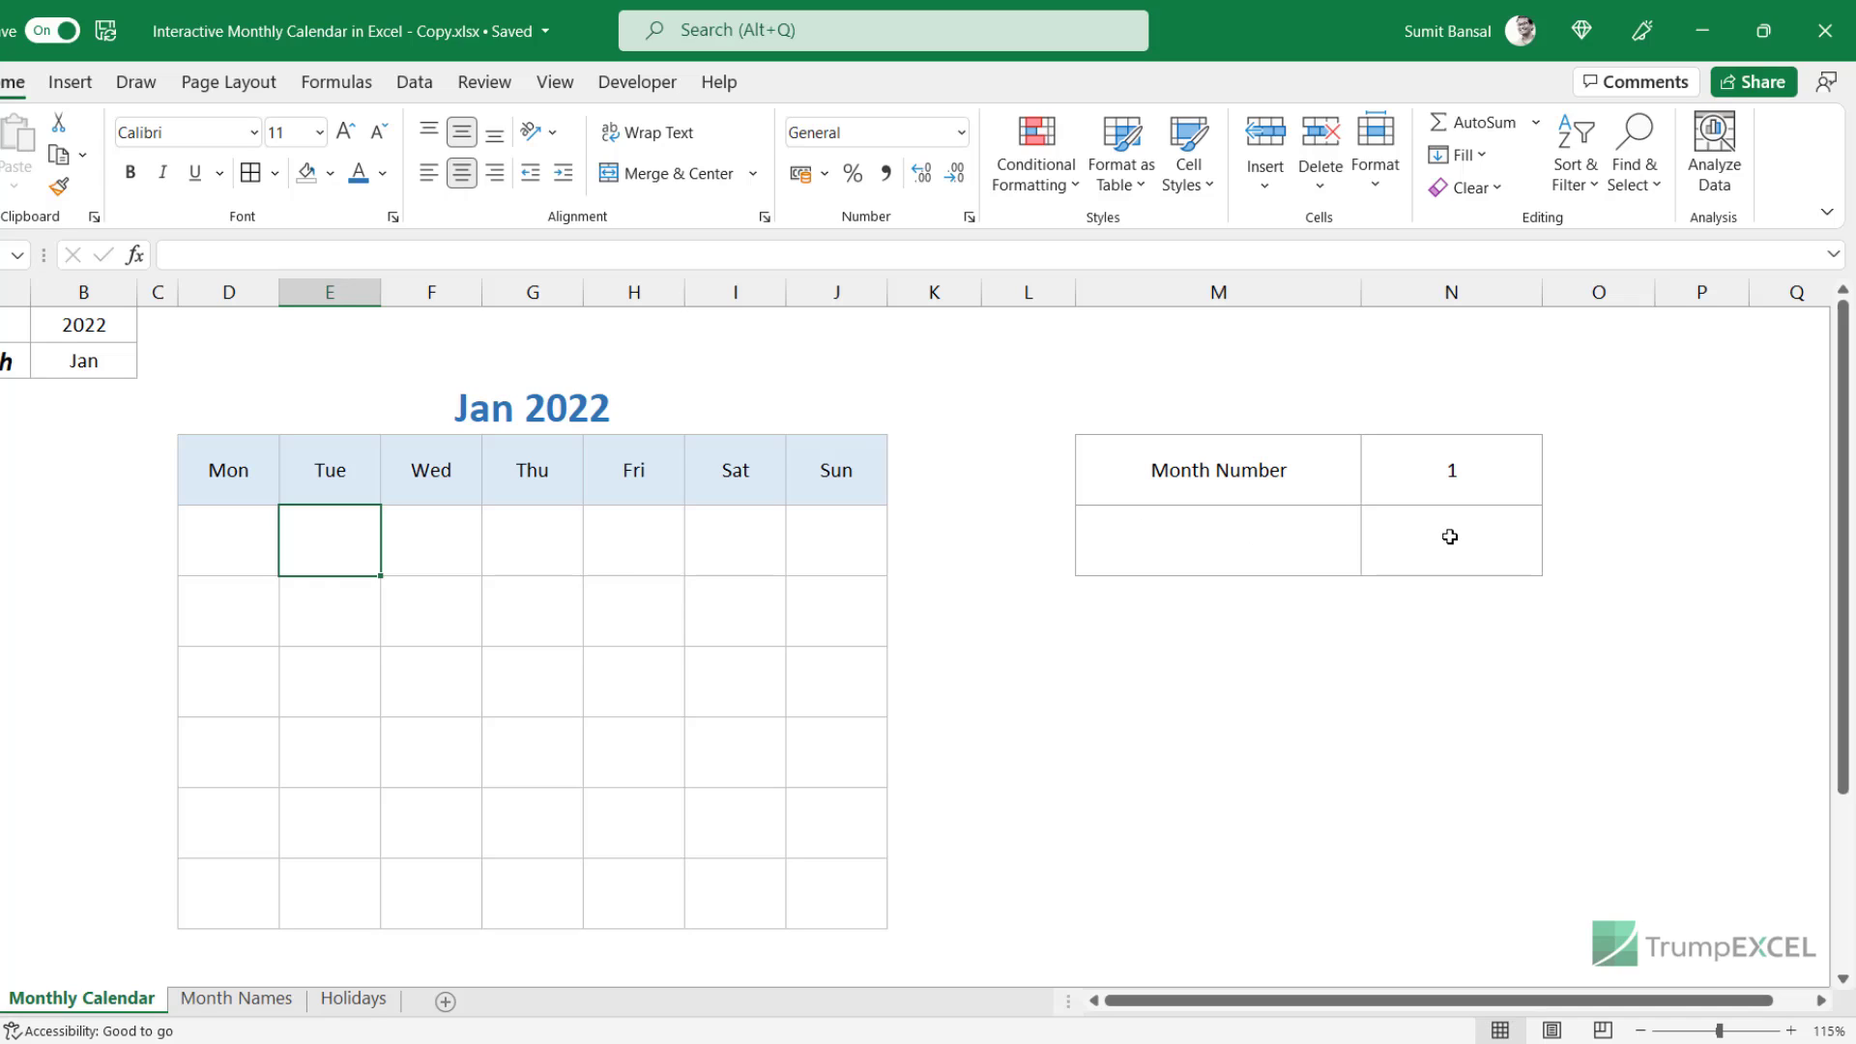
{"action": "left_click", "coordinate": [1264, 537]}
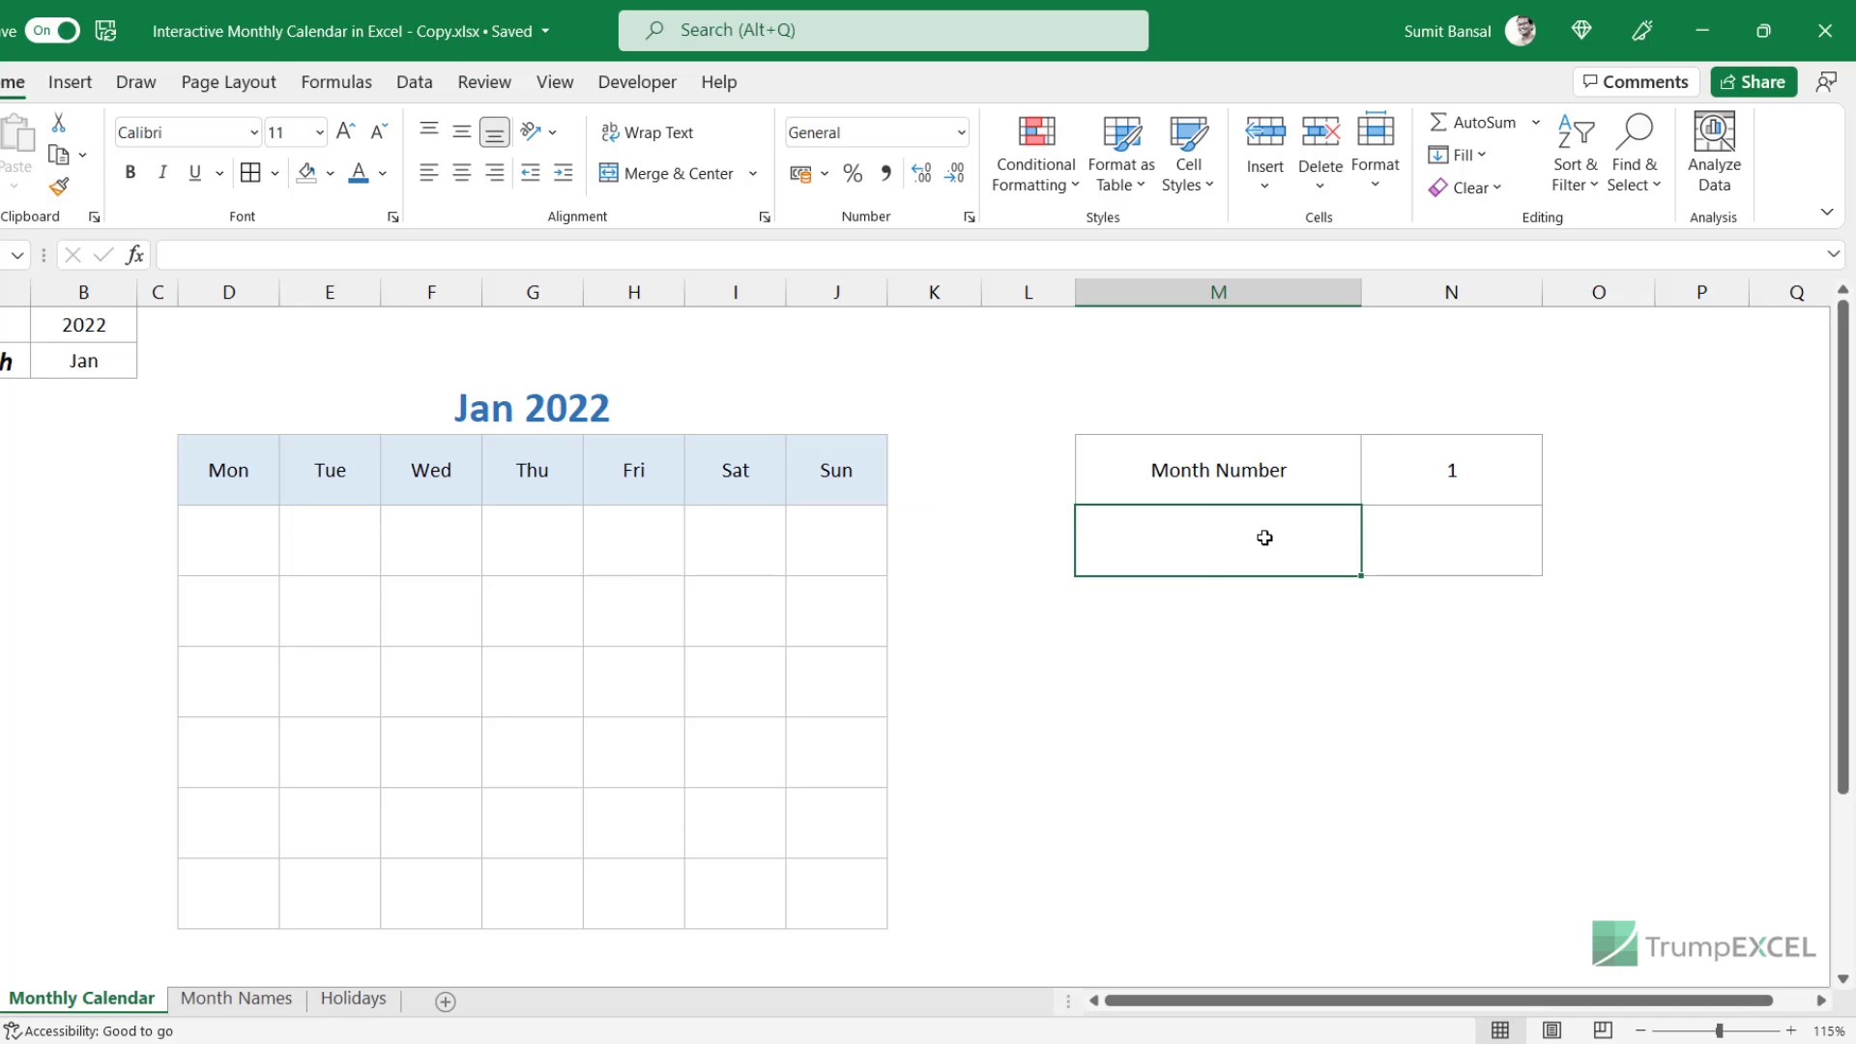
{"action": "type", "text": "W"}
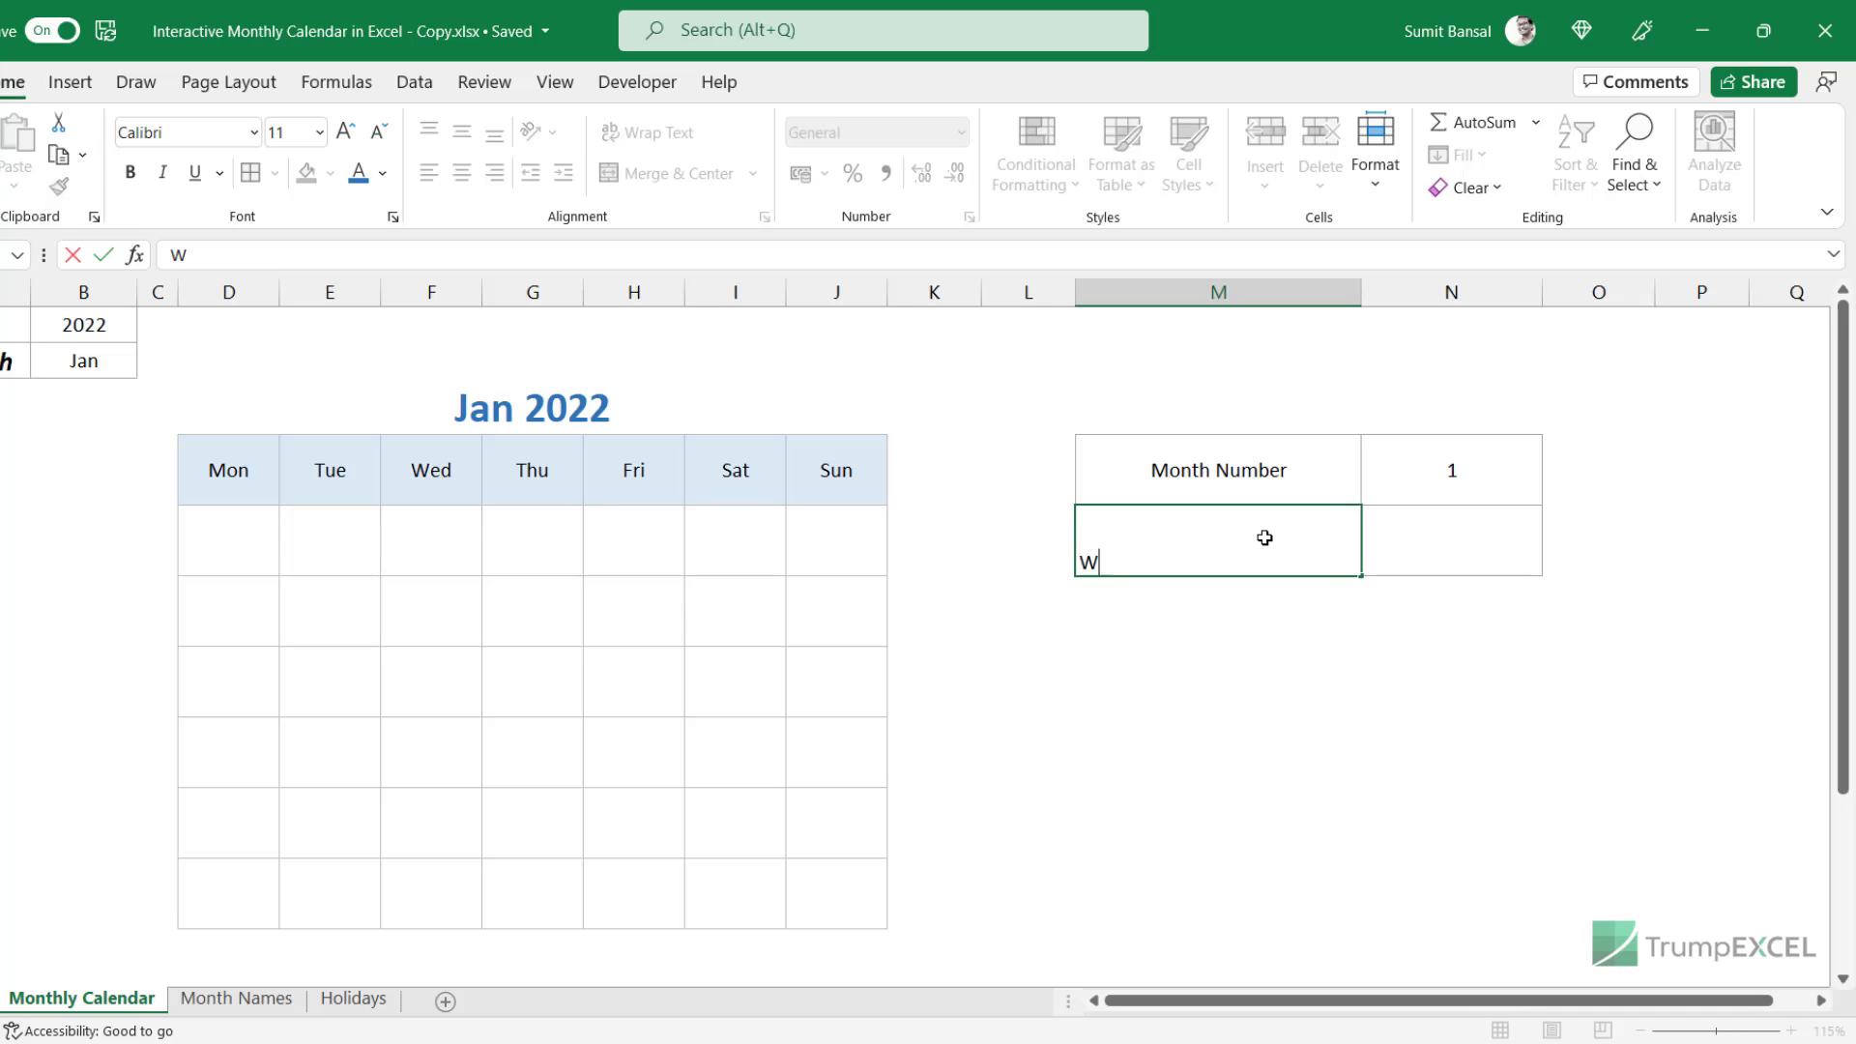
{"action": "type", "text": "eekday for the First Dat"}
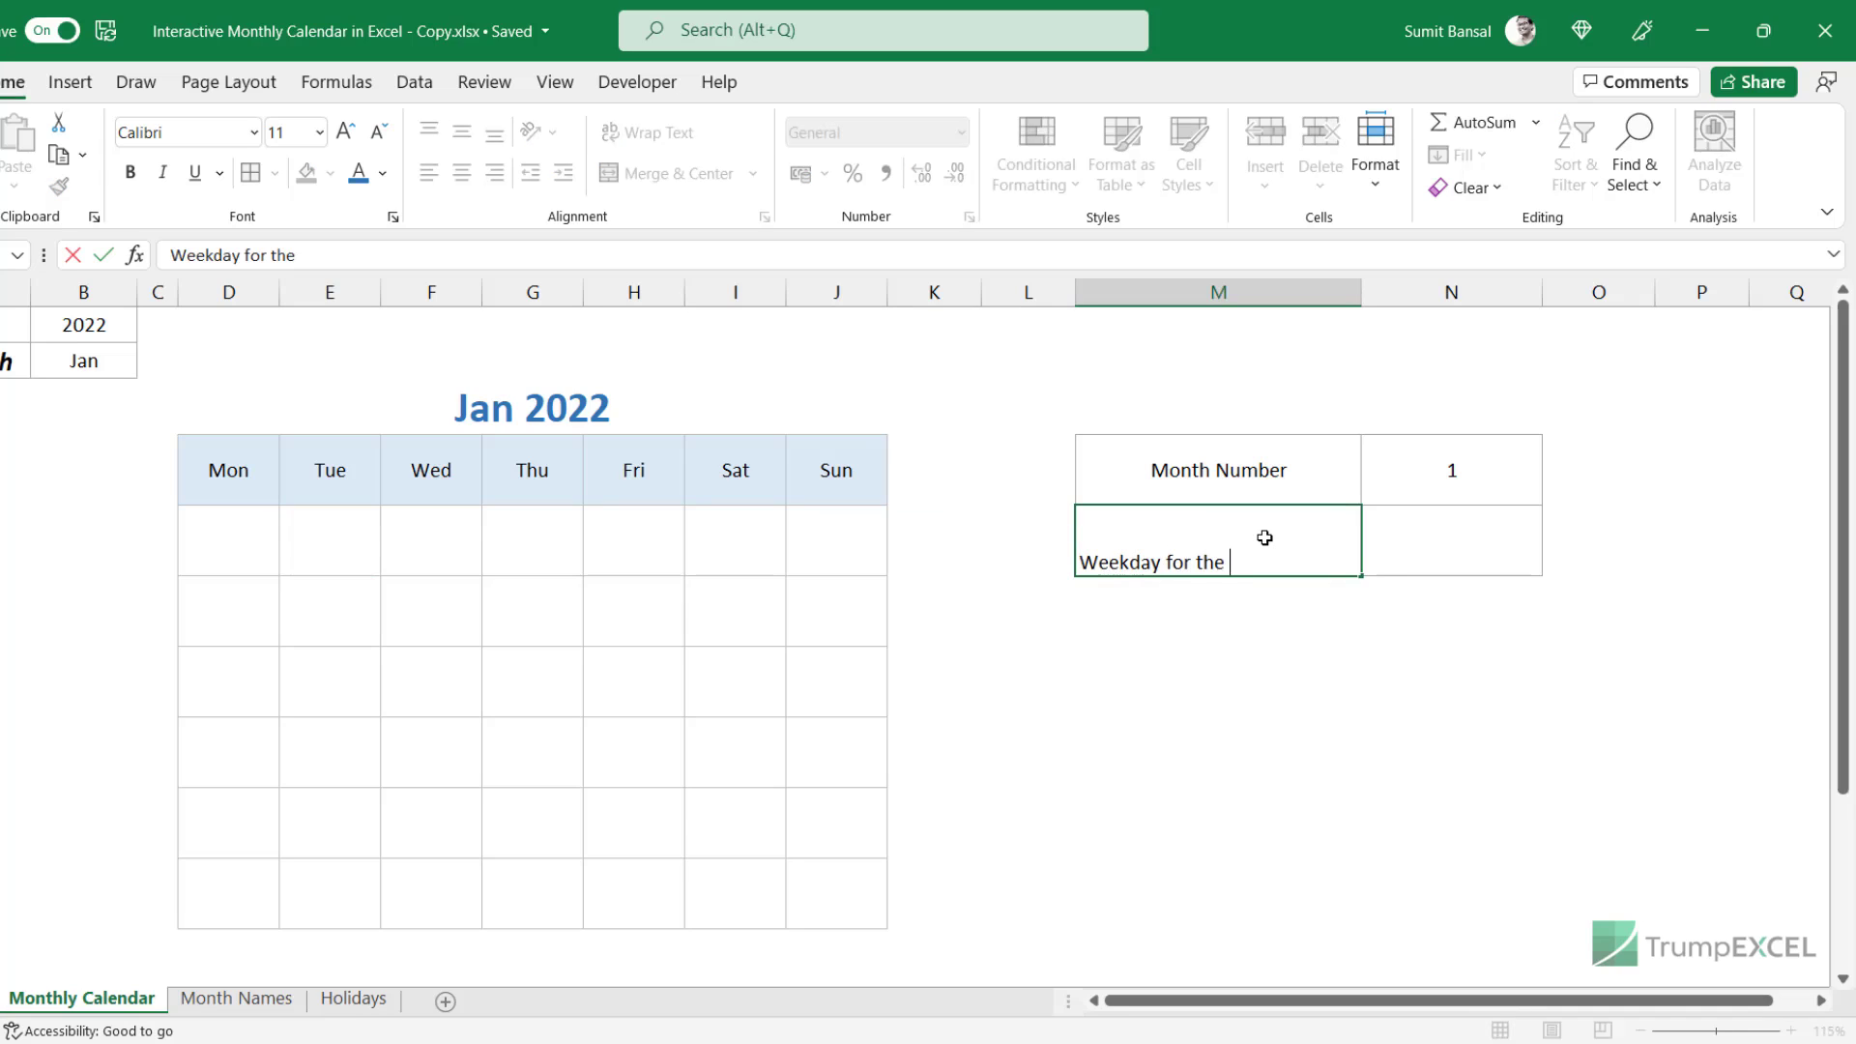
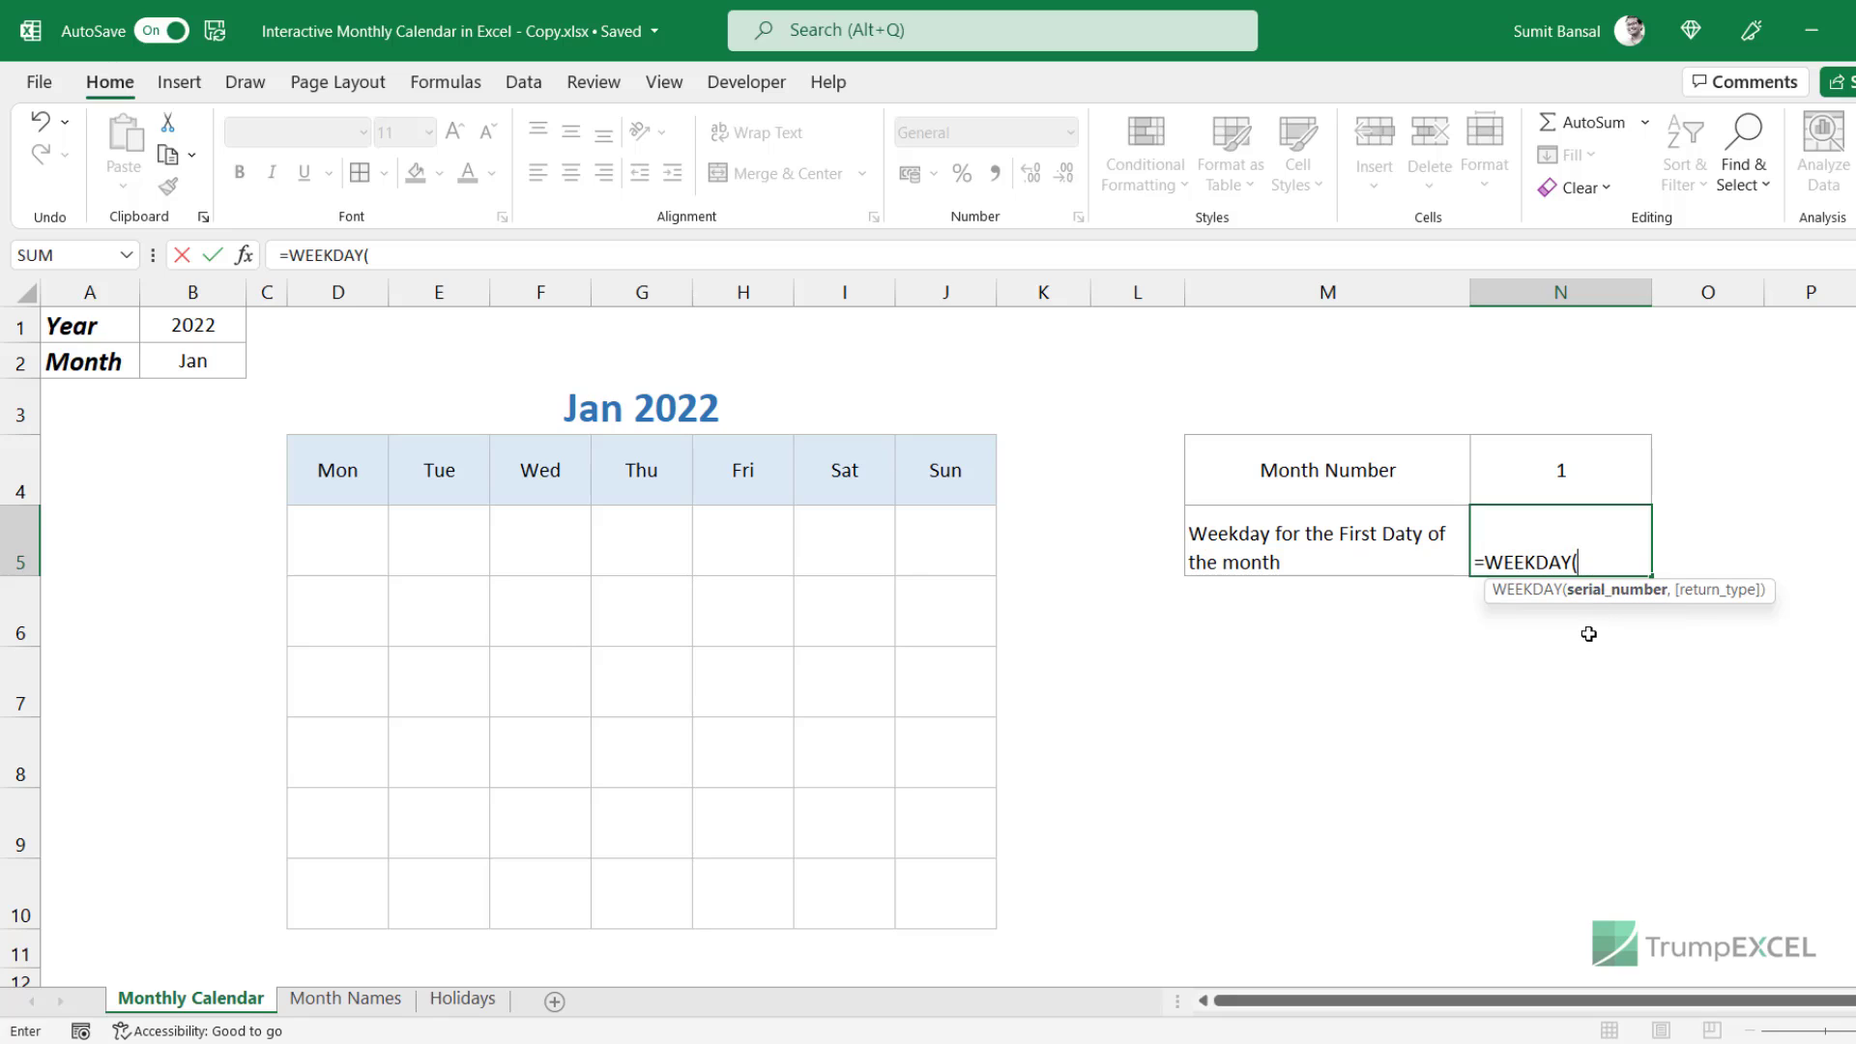
Enter =WEEKDAY(DATE(B1,N4,1),2) in N5 to return the first day's weekday number, counting Monday as 1.
{"action": "type", "text": "da"}
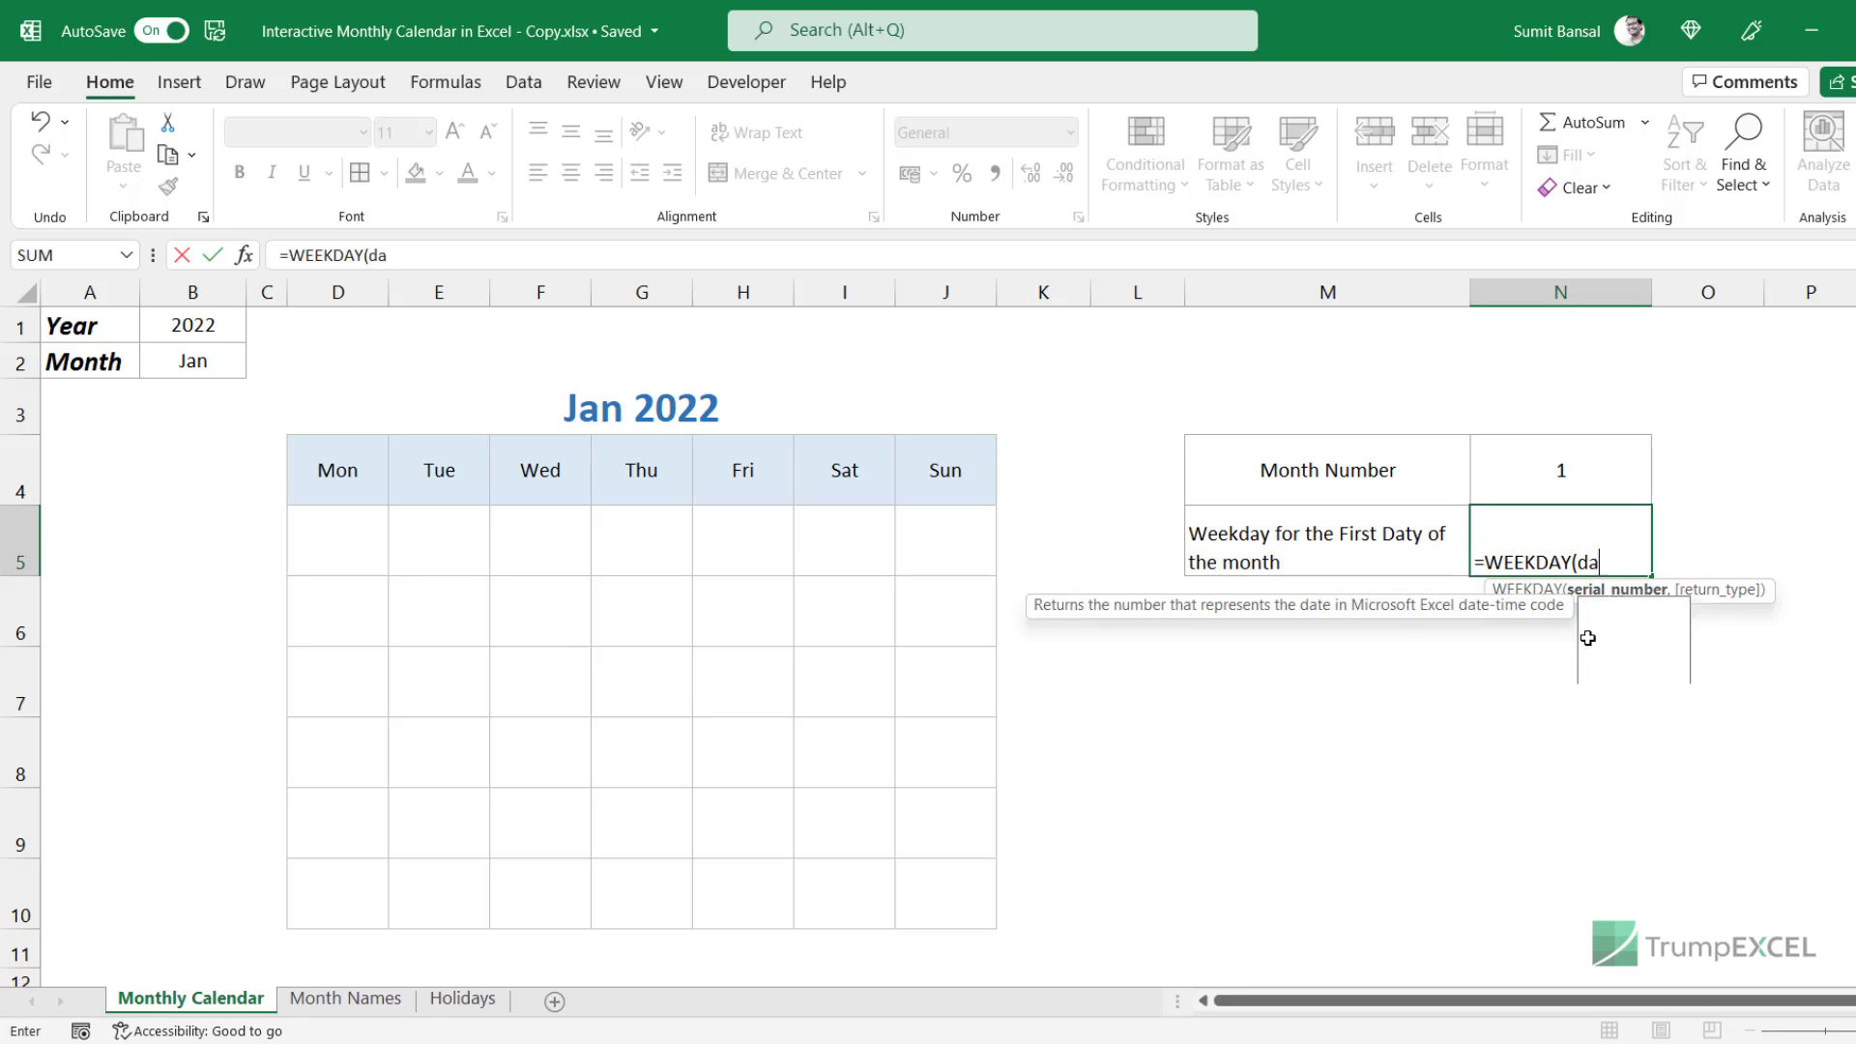
{"action": "key", "text": "Tab"}
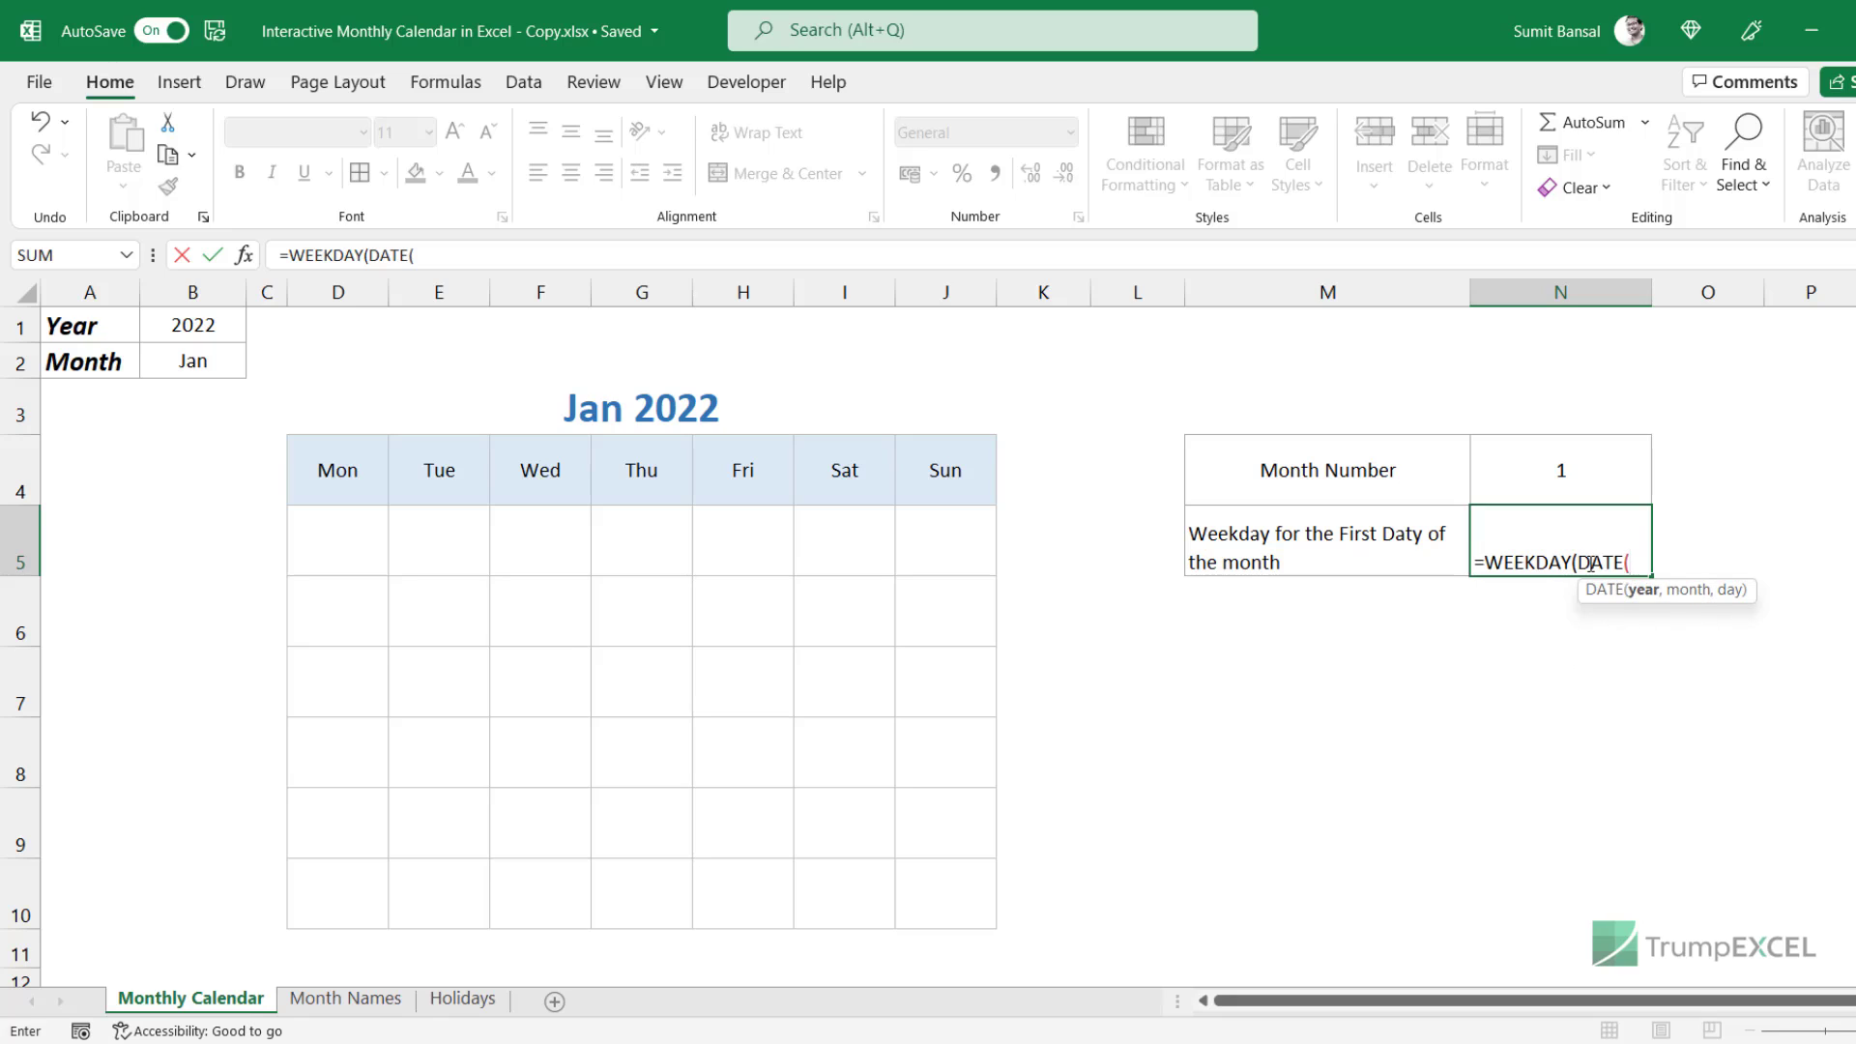
{"action": "left_click", "coordinate": [206, 322]}
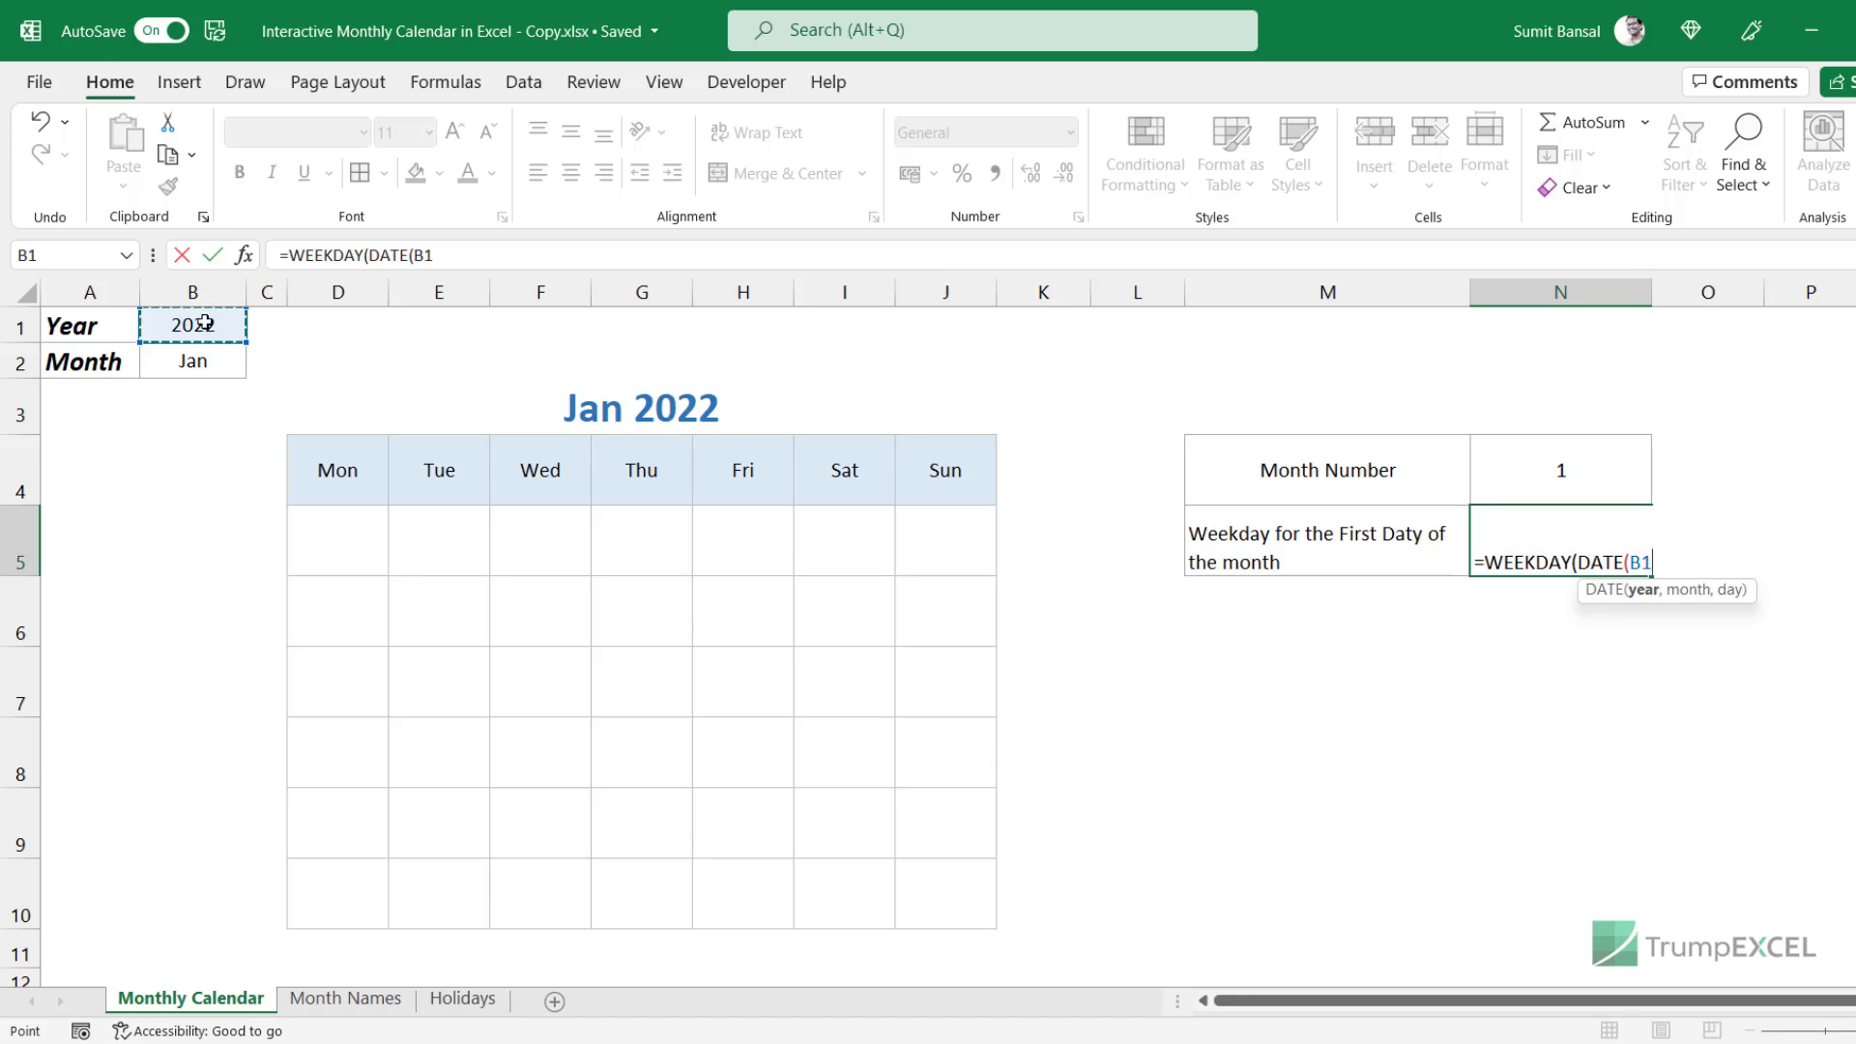
{"action": "type", "text": ","}
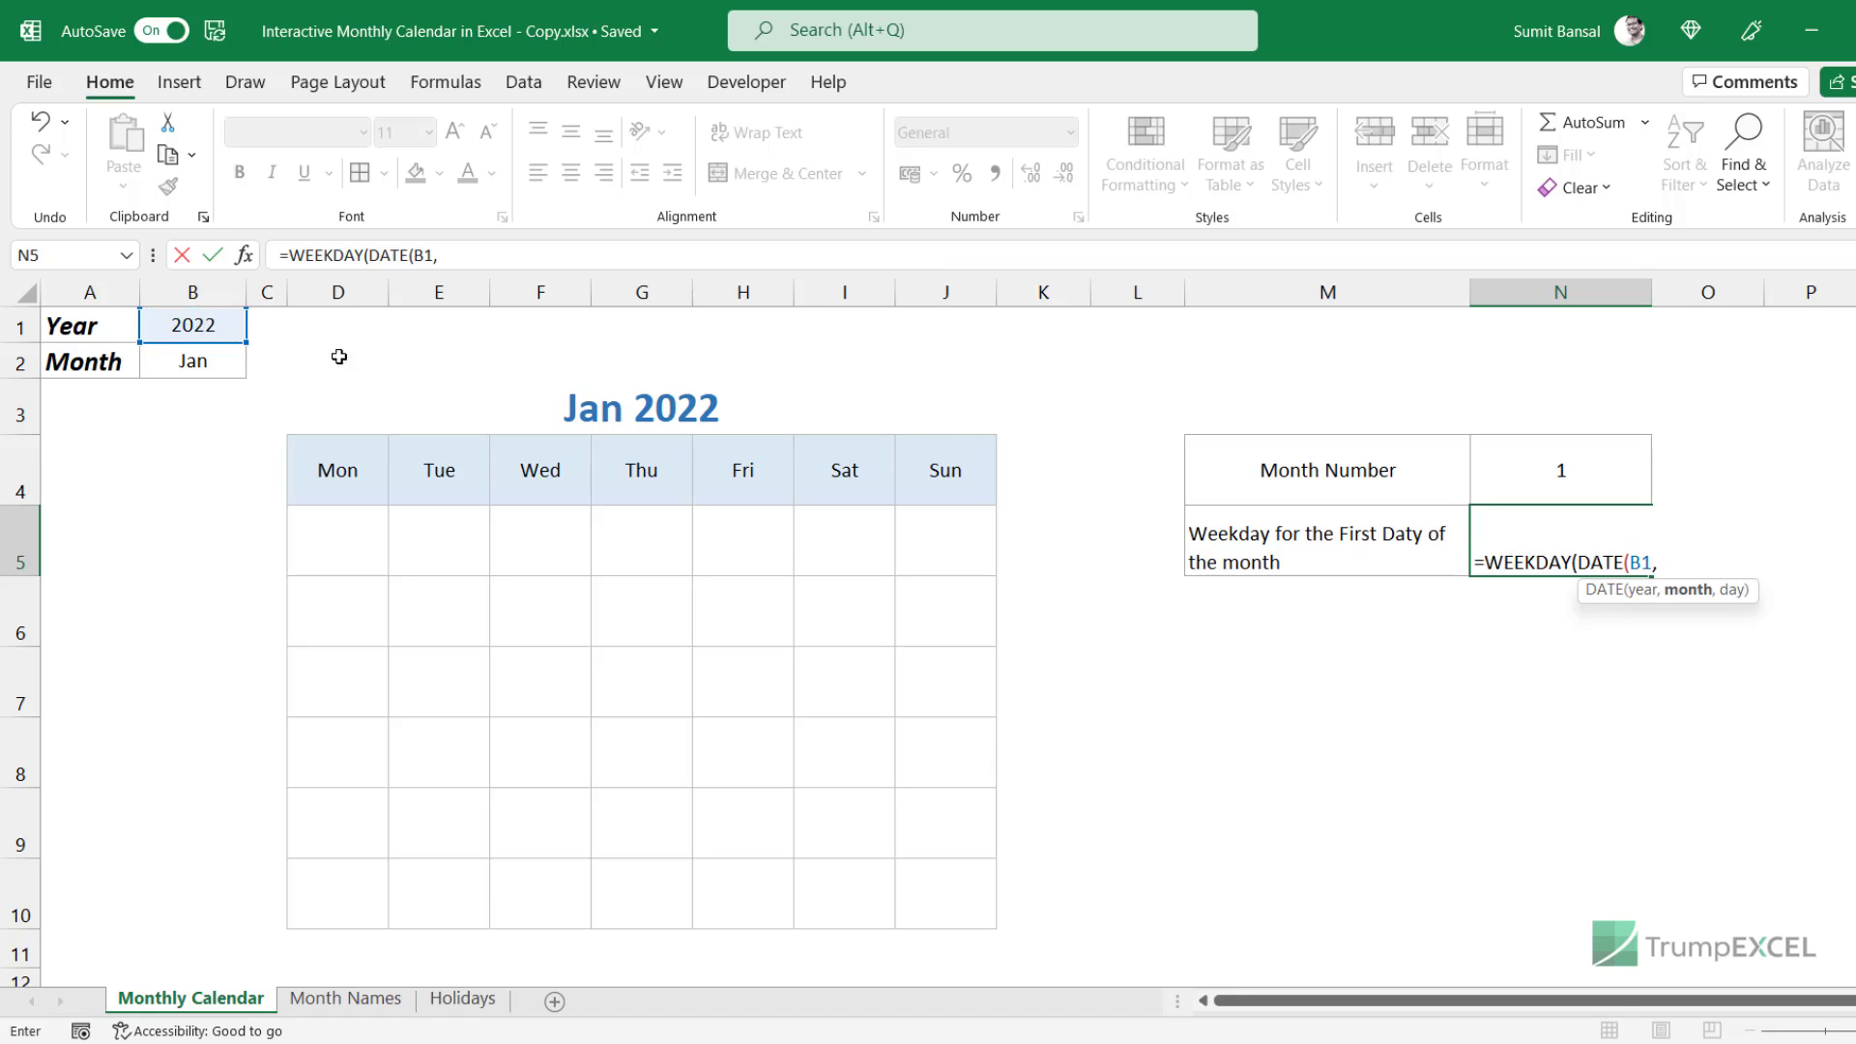
{"action": "left_click", "coordinate": [1570, 469]}
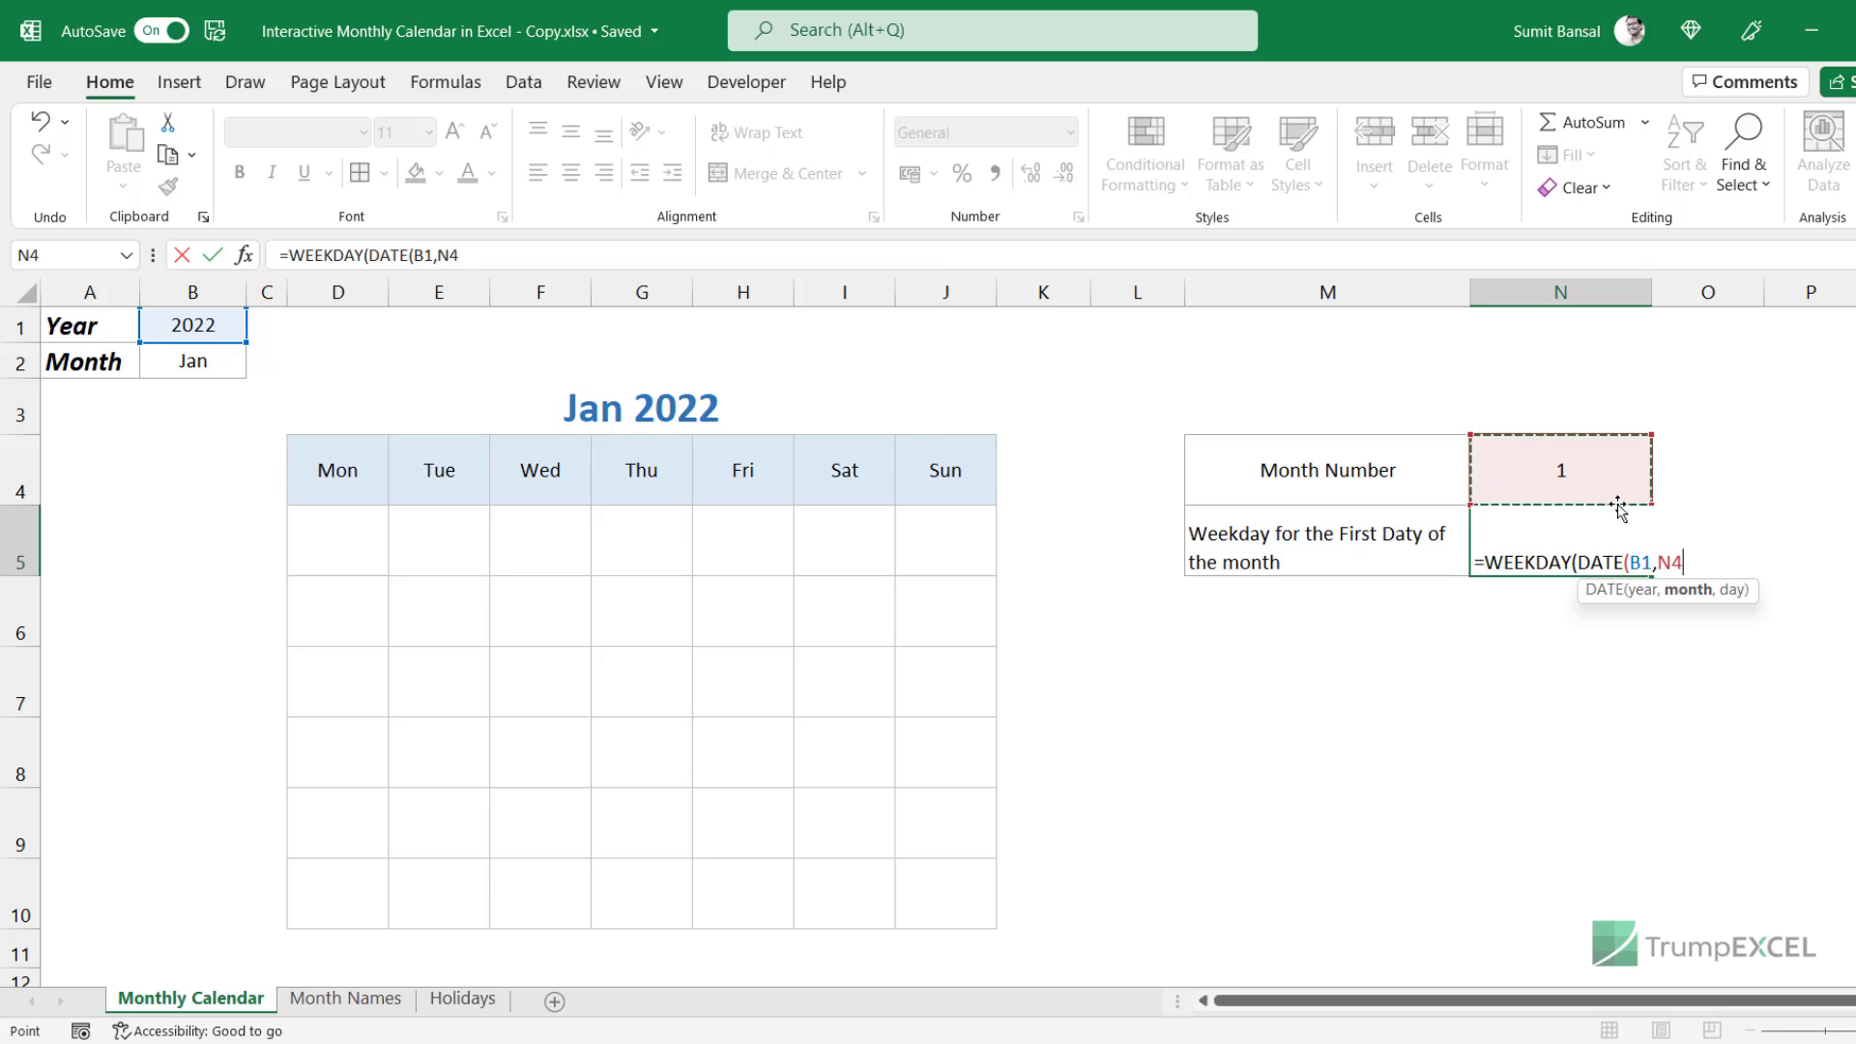
{"action": "type", "text": ",1)"}
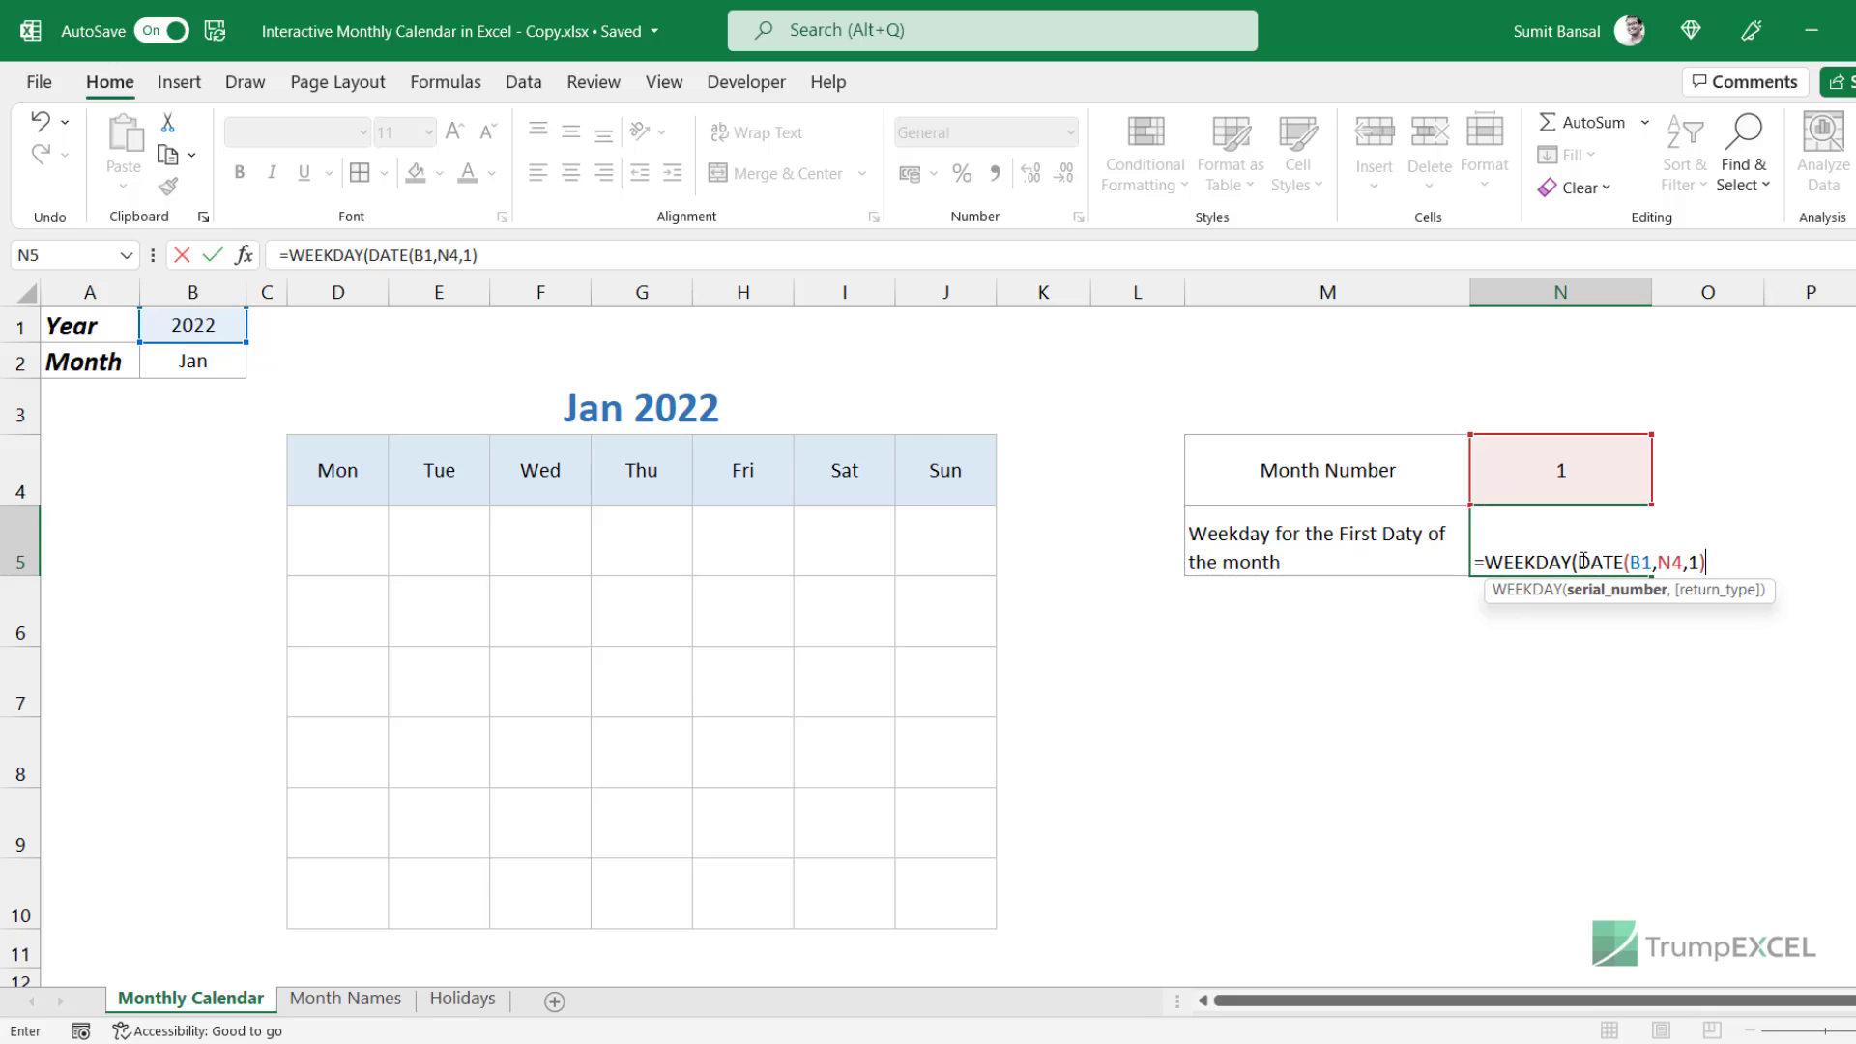
{"action": "left_click_drag", "start_coordinate": [1578, 562], "coordinate": [1706, 559]}
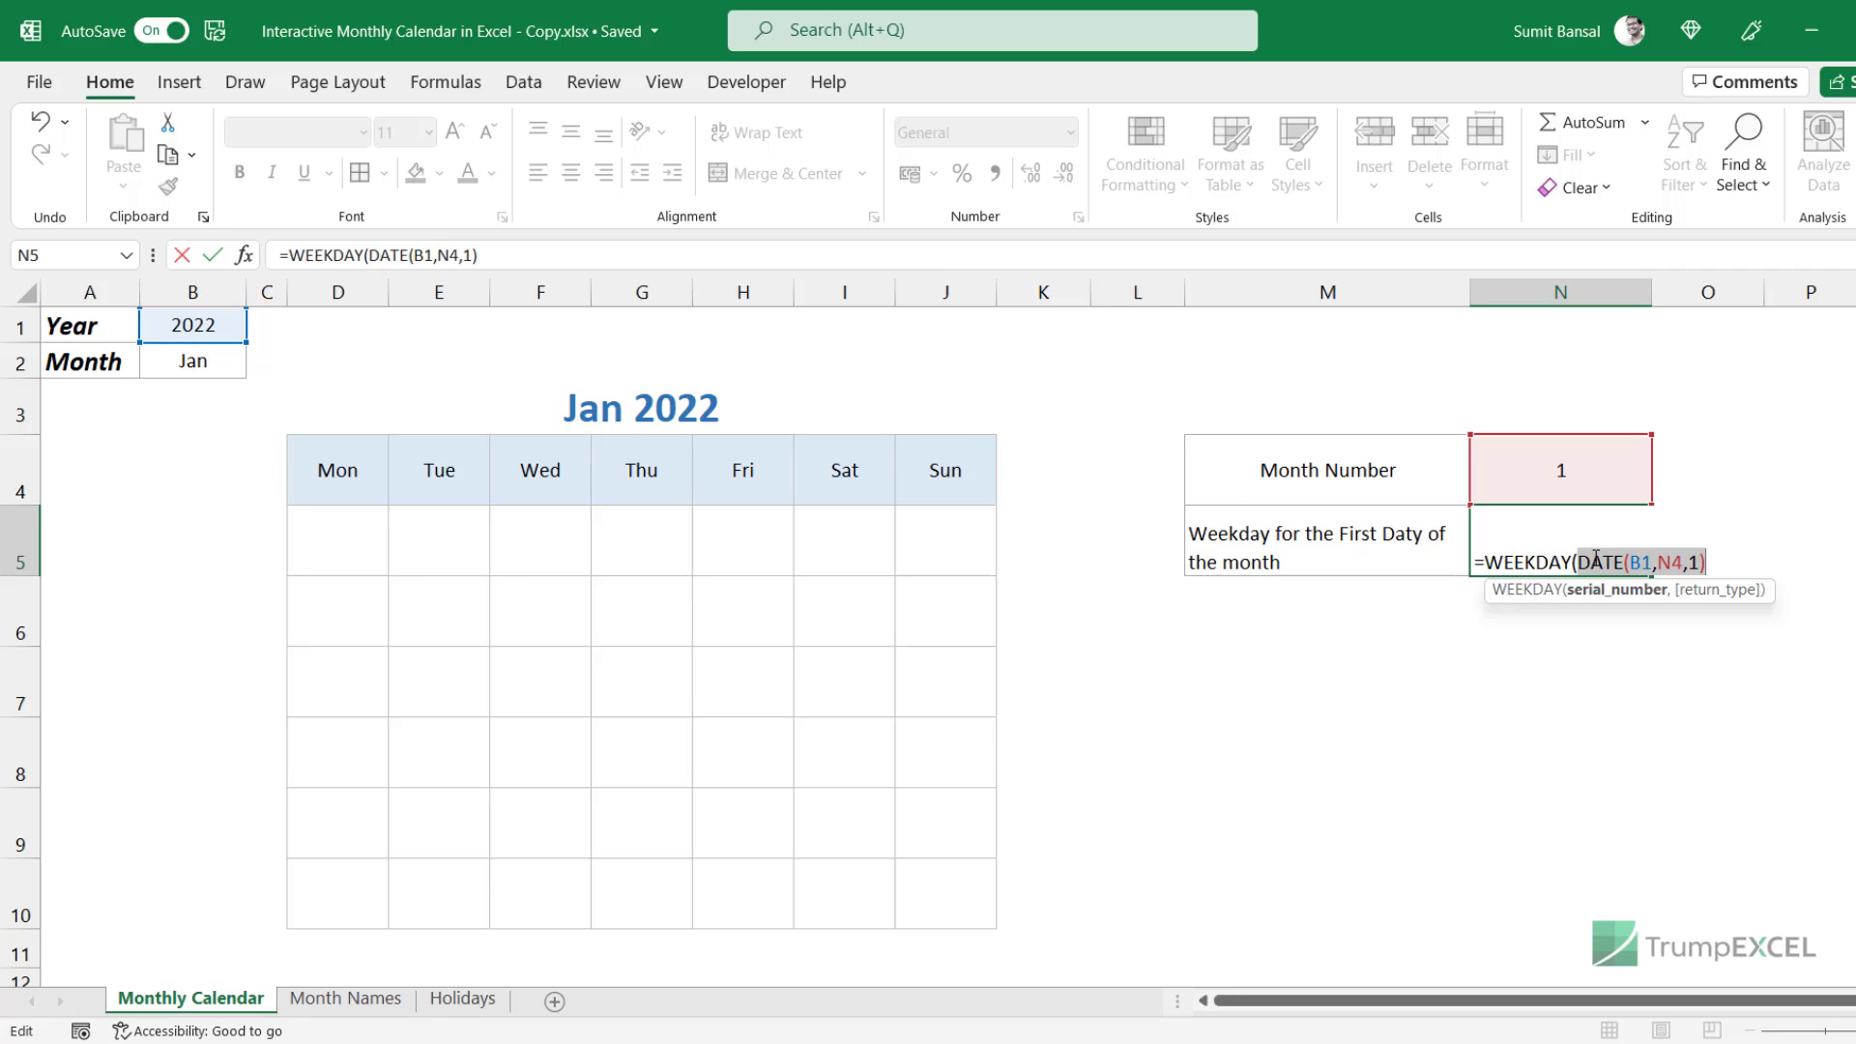
{"action": "left_click", "coordinate": [1728, 556]}
{"action": "type", "text": ","}
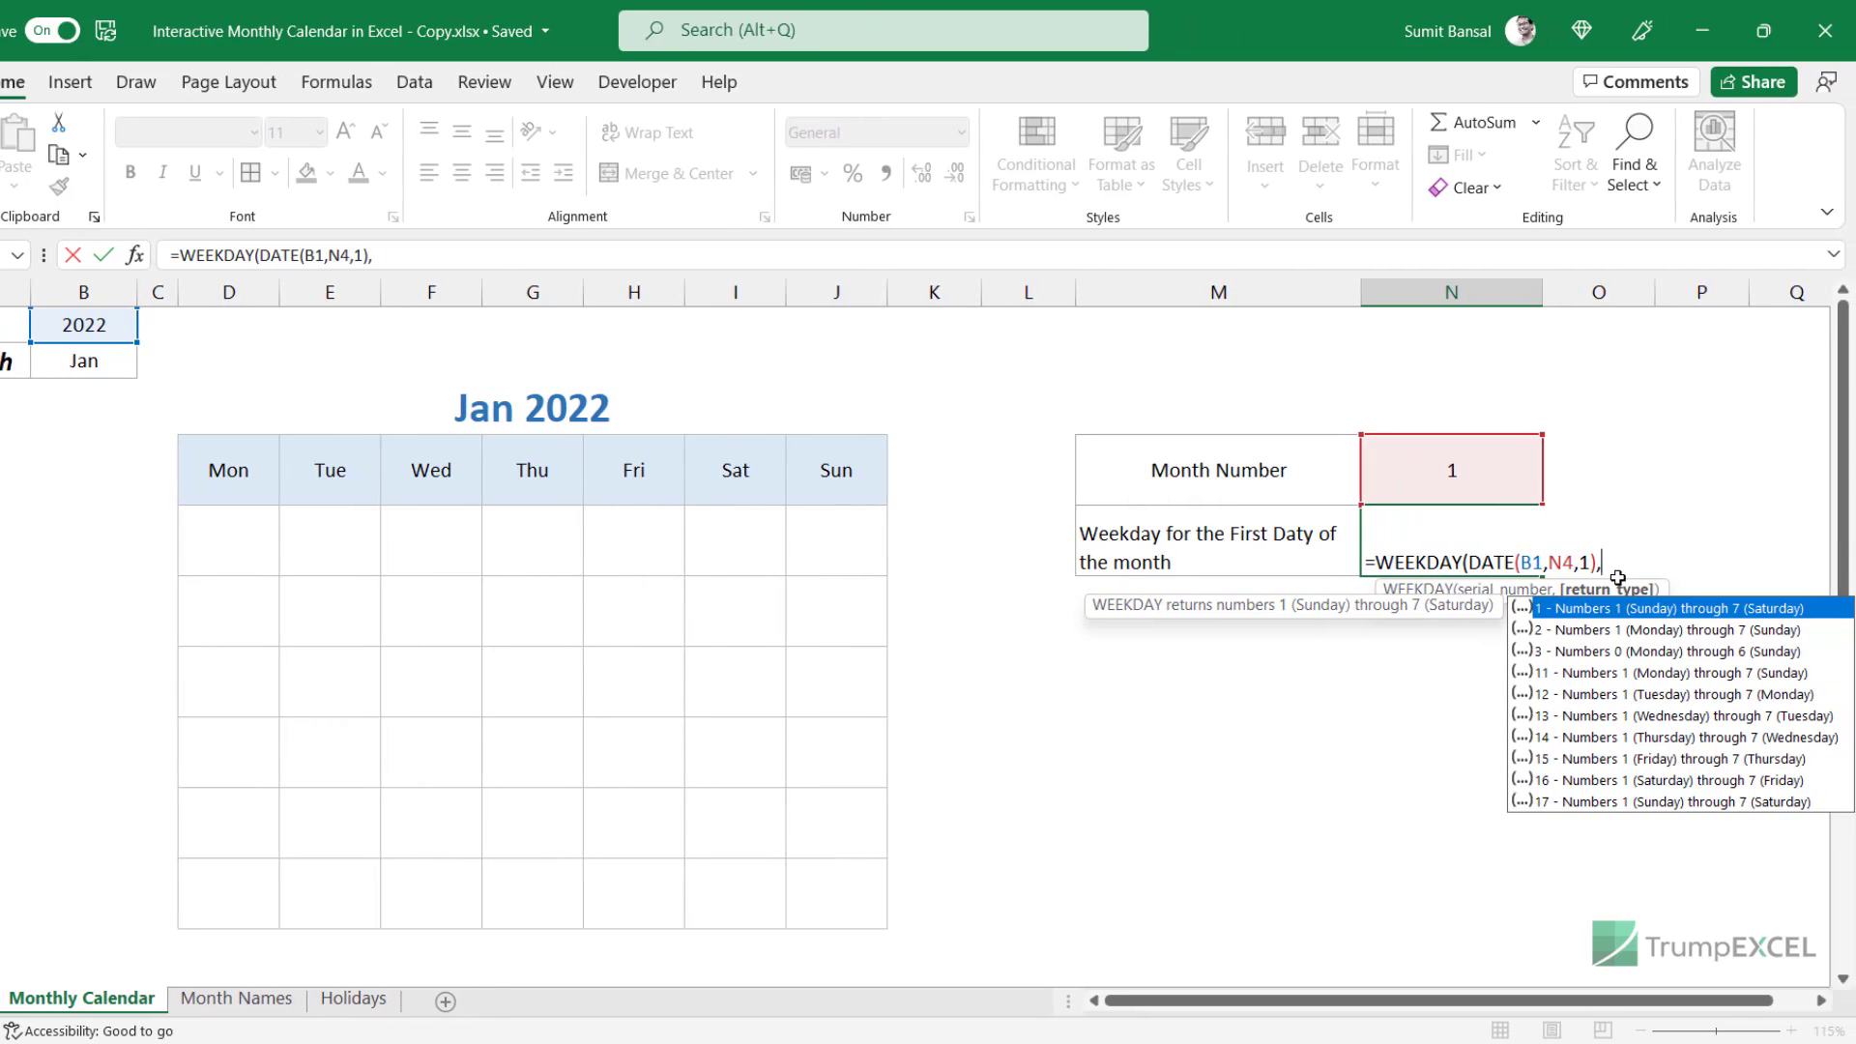
{"action": "double_click", "coordinate": [1607, 629]}
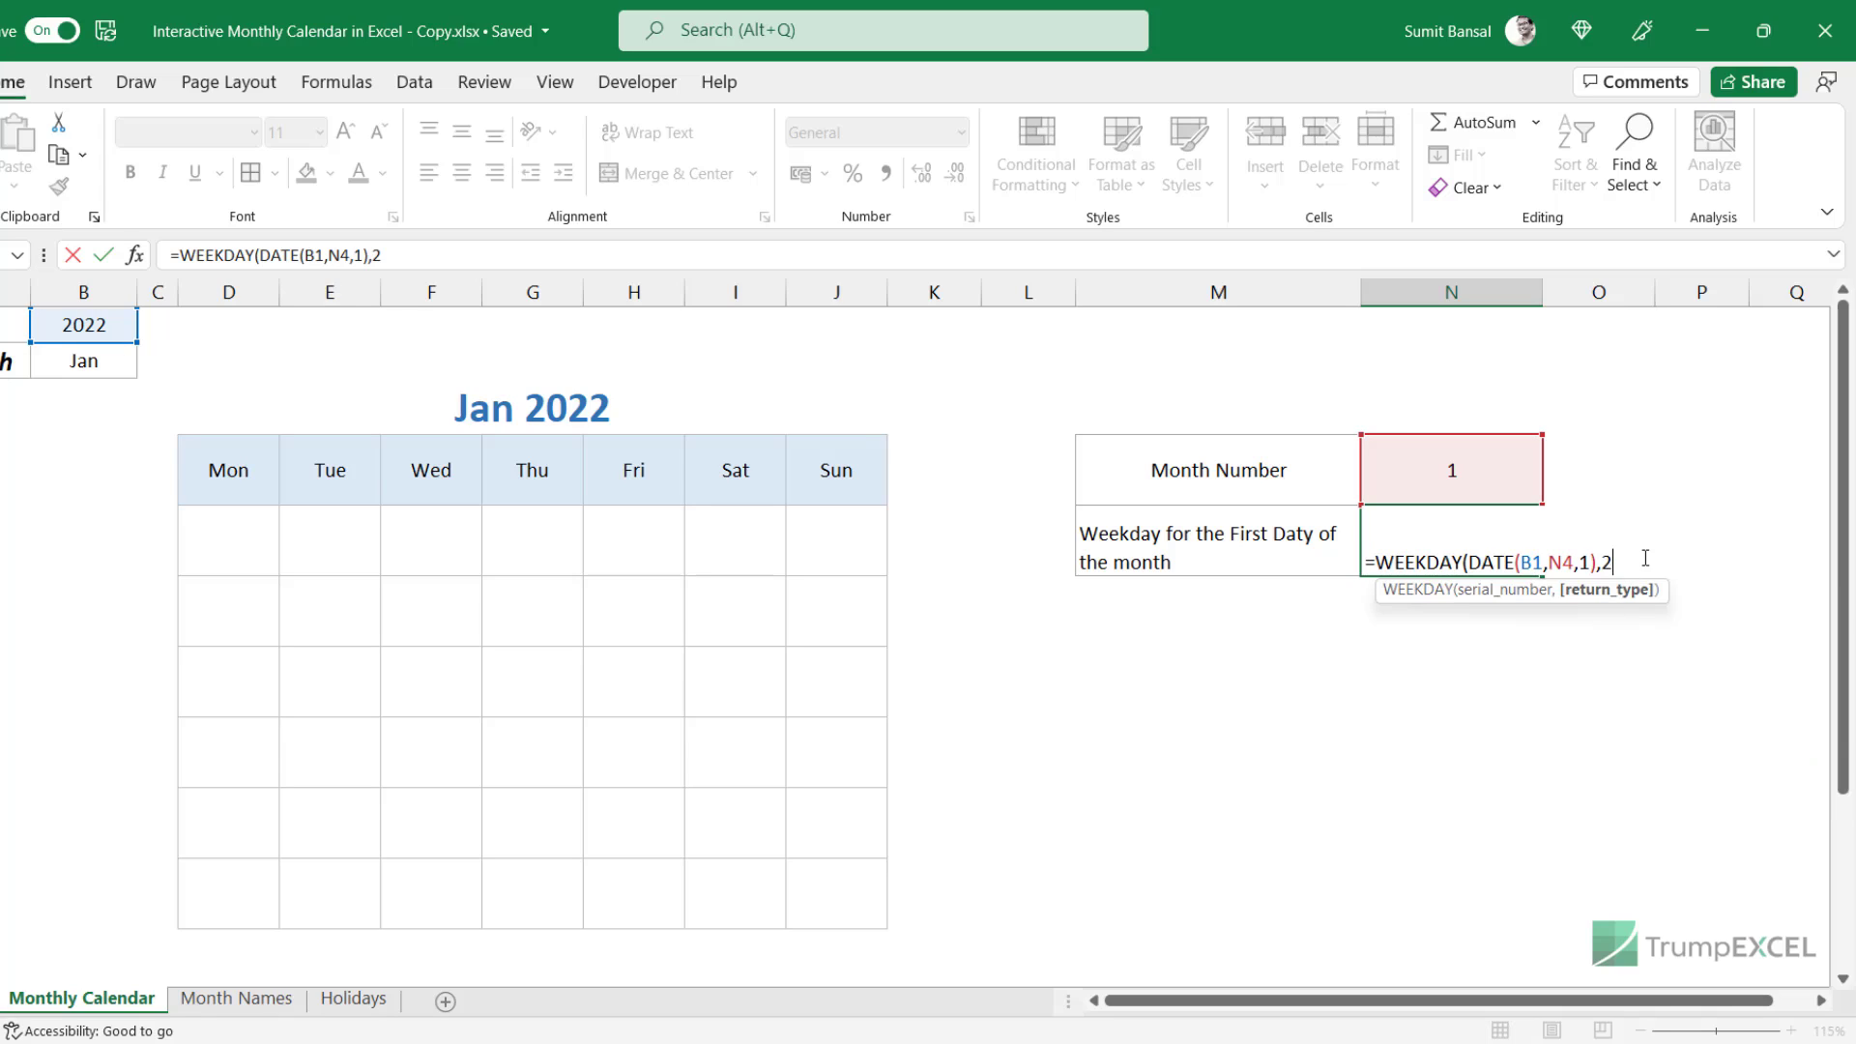
{"action": "type", "text": ")"}
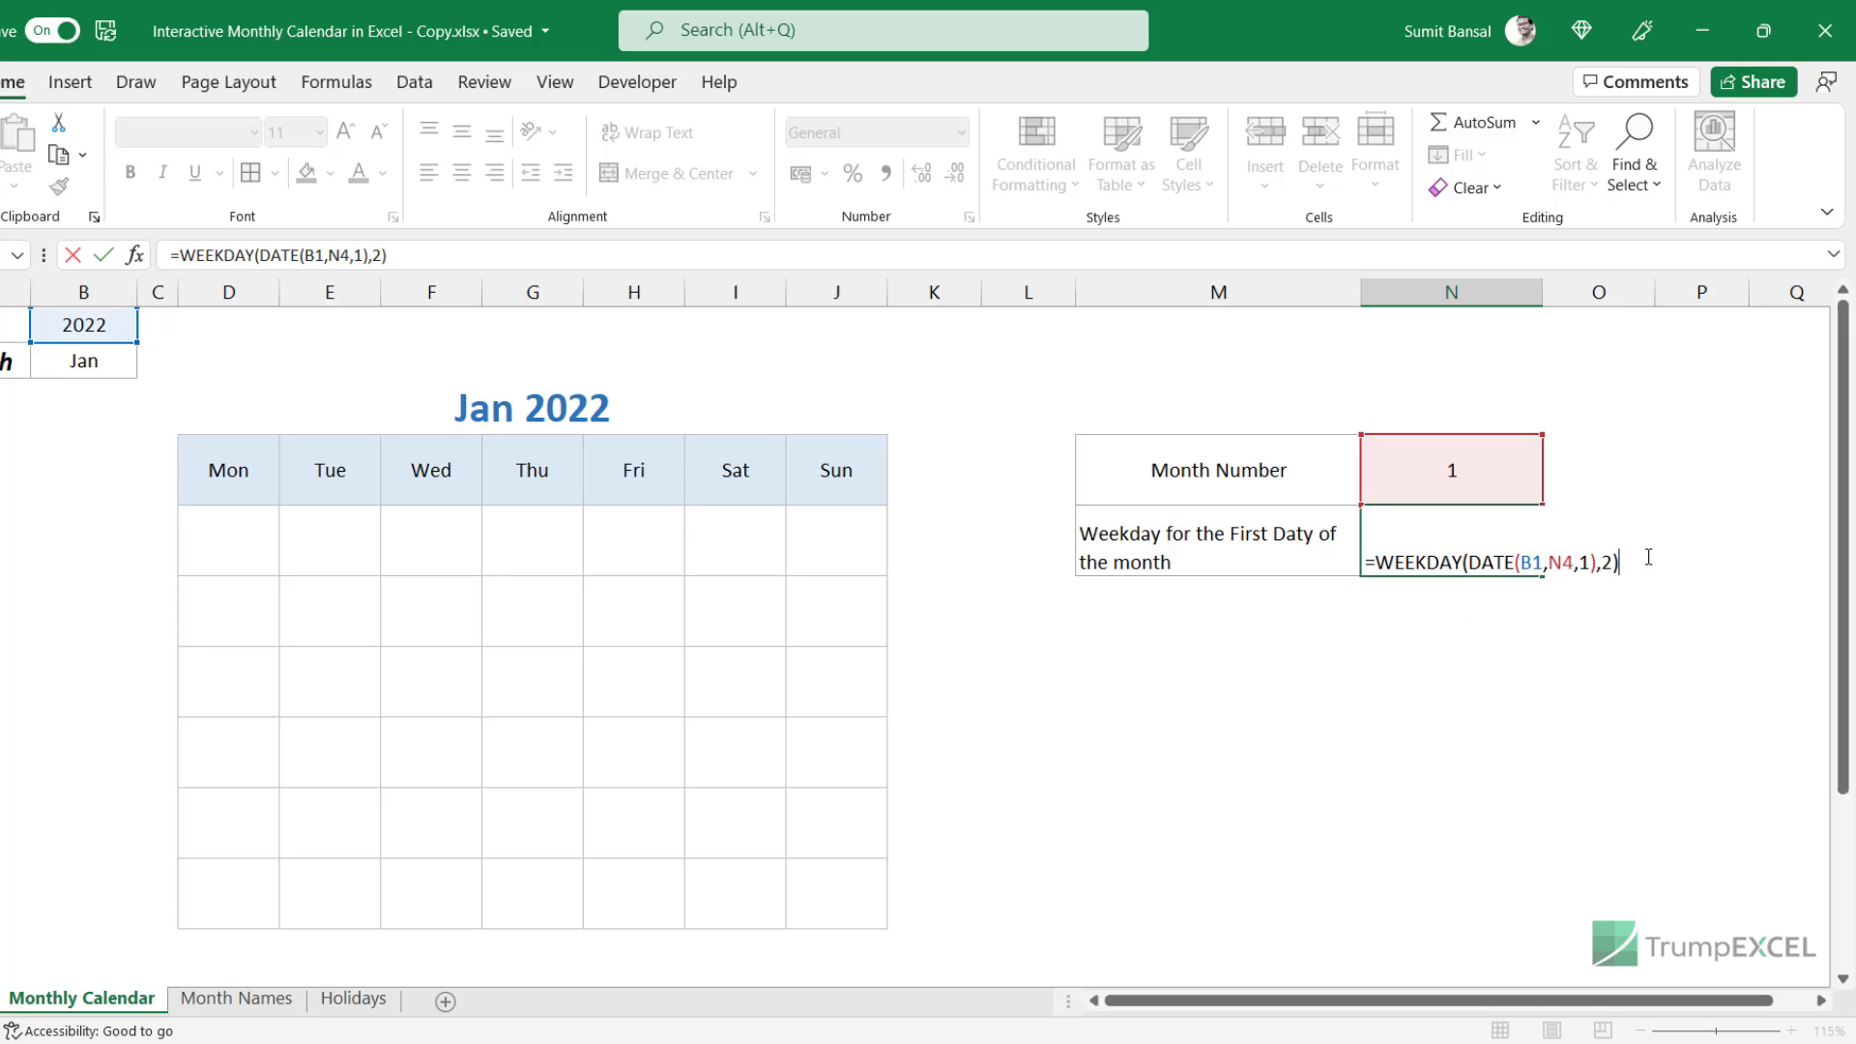
{"action": "key", "text": "Return"}
{"action": "key", "text": "Up"}
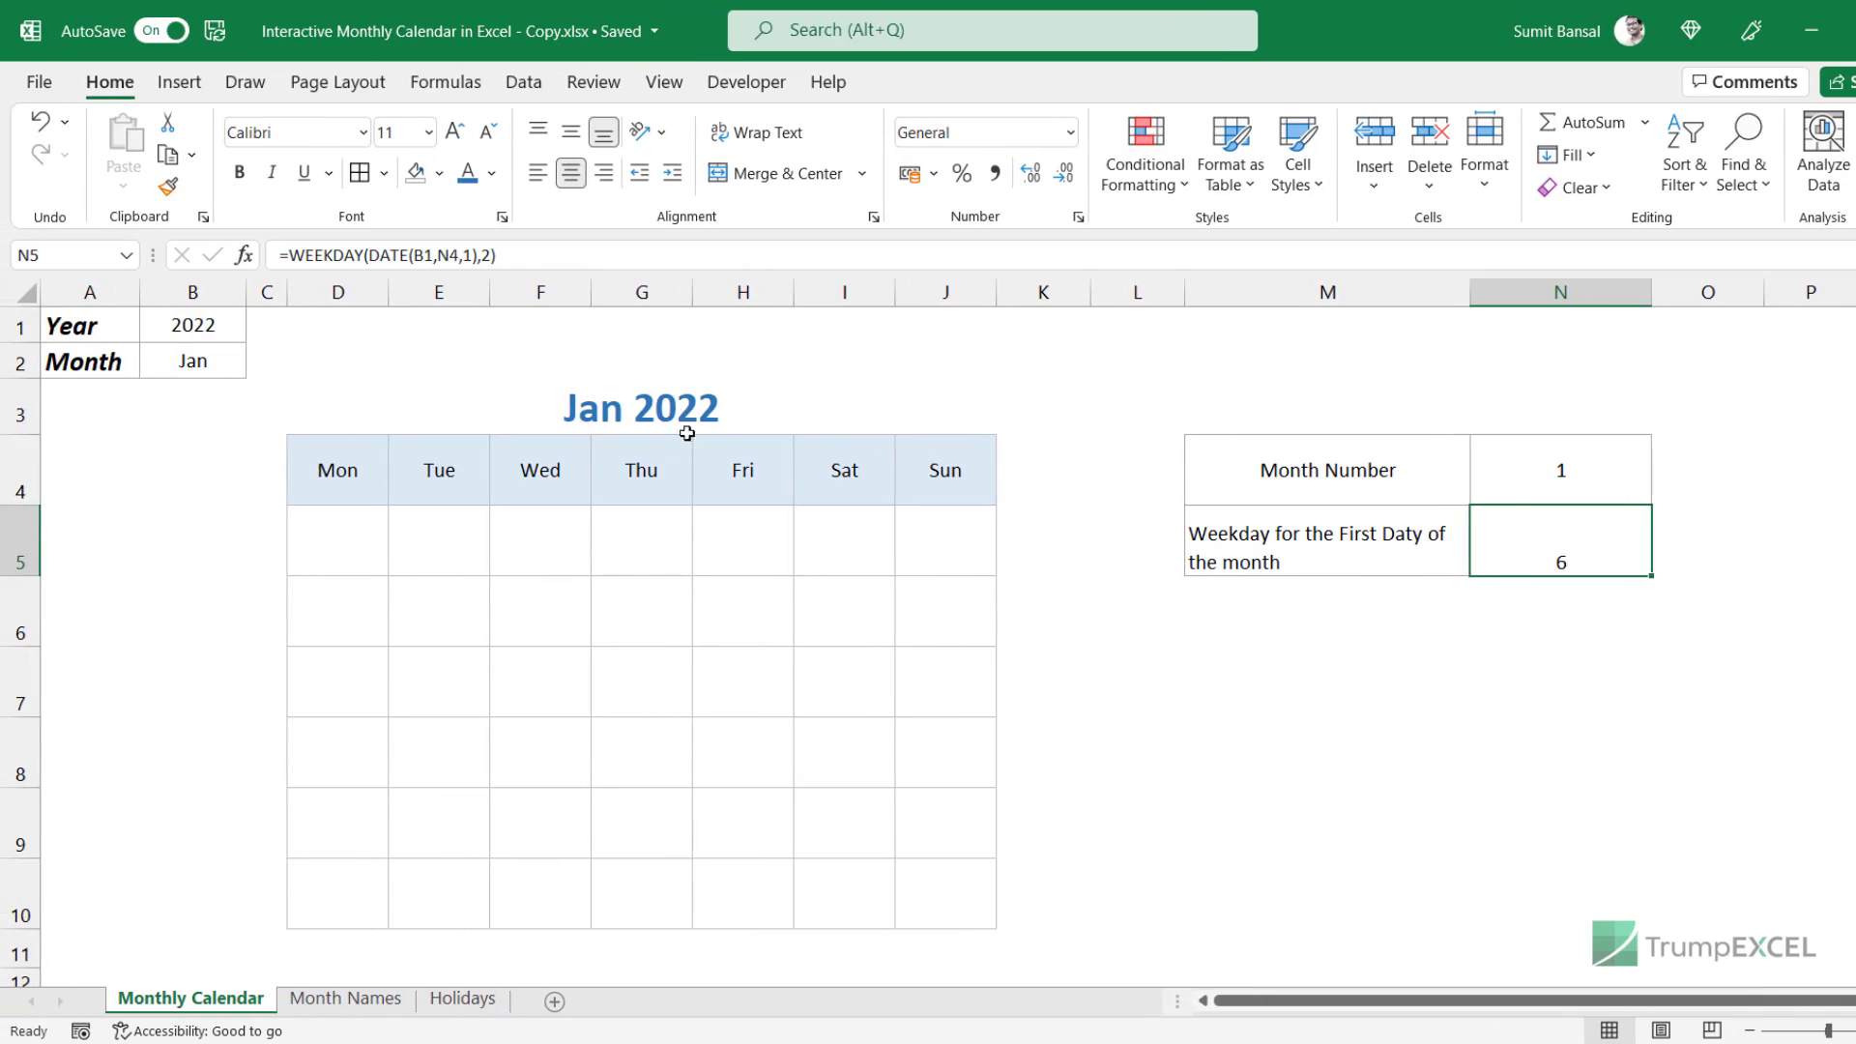
Set the month in B2 to Feb and check N5's weekday number against the Windows calendar.
{"action": "left_click", "coordinate": [850, 542]}
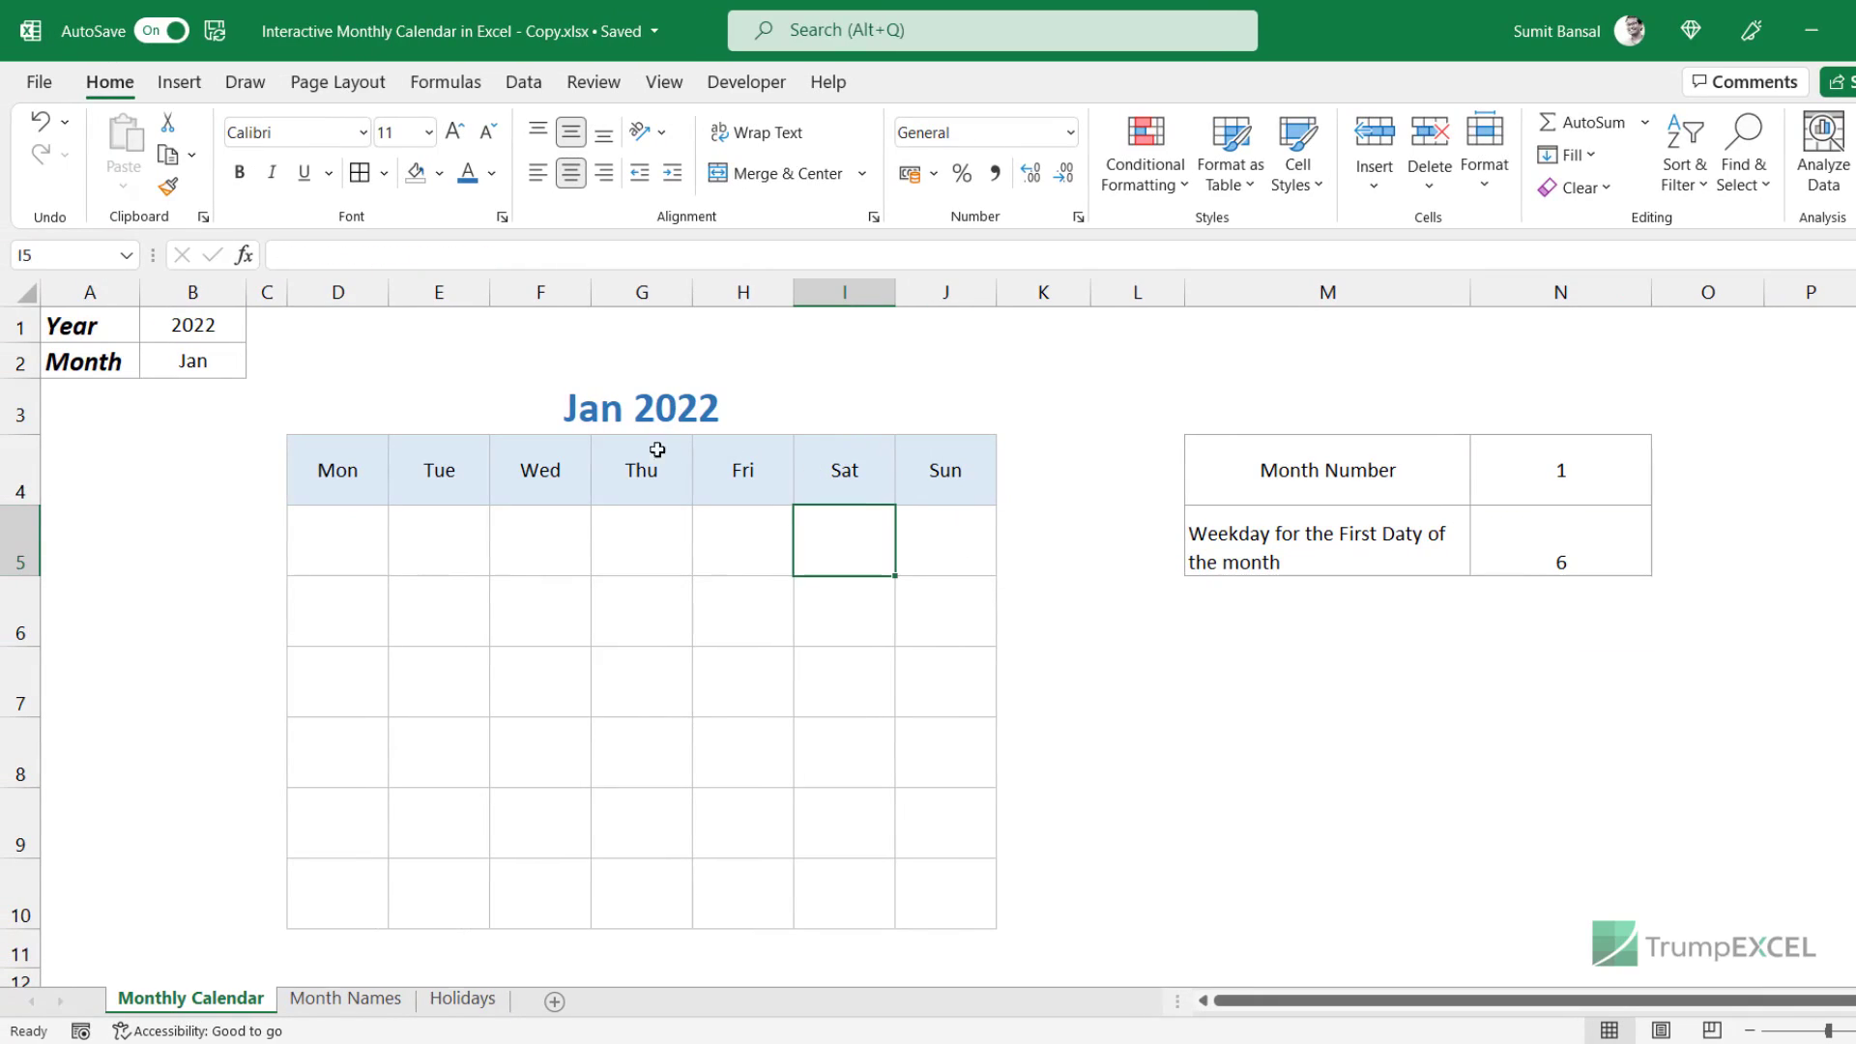
{"action": "left_click", "coordinate": [193, 363]}
{"action": "left_click", "coordinate": [257, 366]}
{"action": "left_click", "coordinate": [212, 411]}
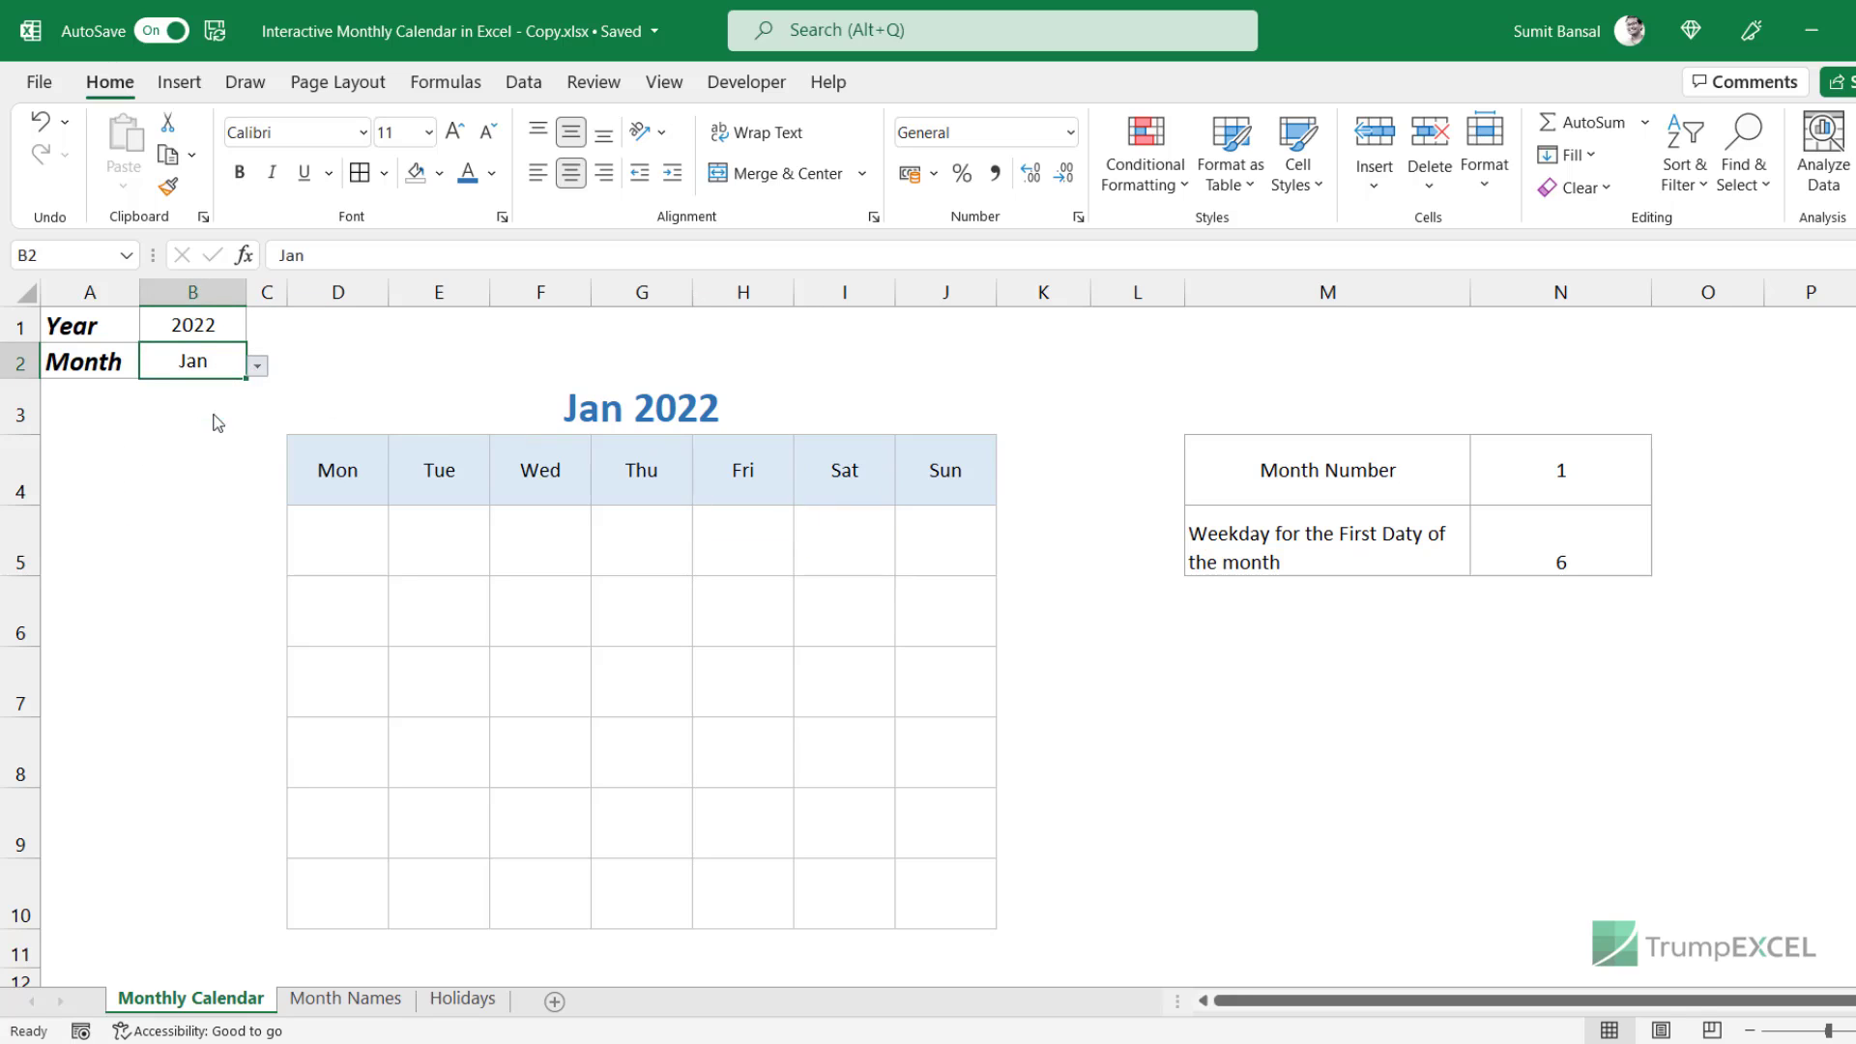
{"action": "left_click", "coordinate": [1590, 551]}
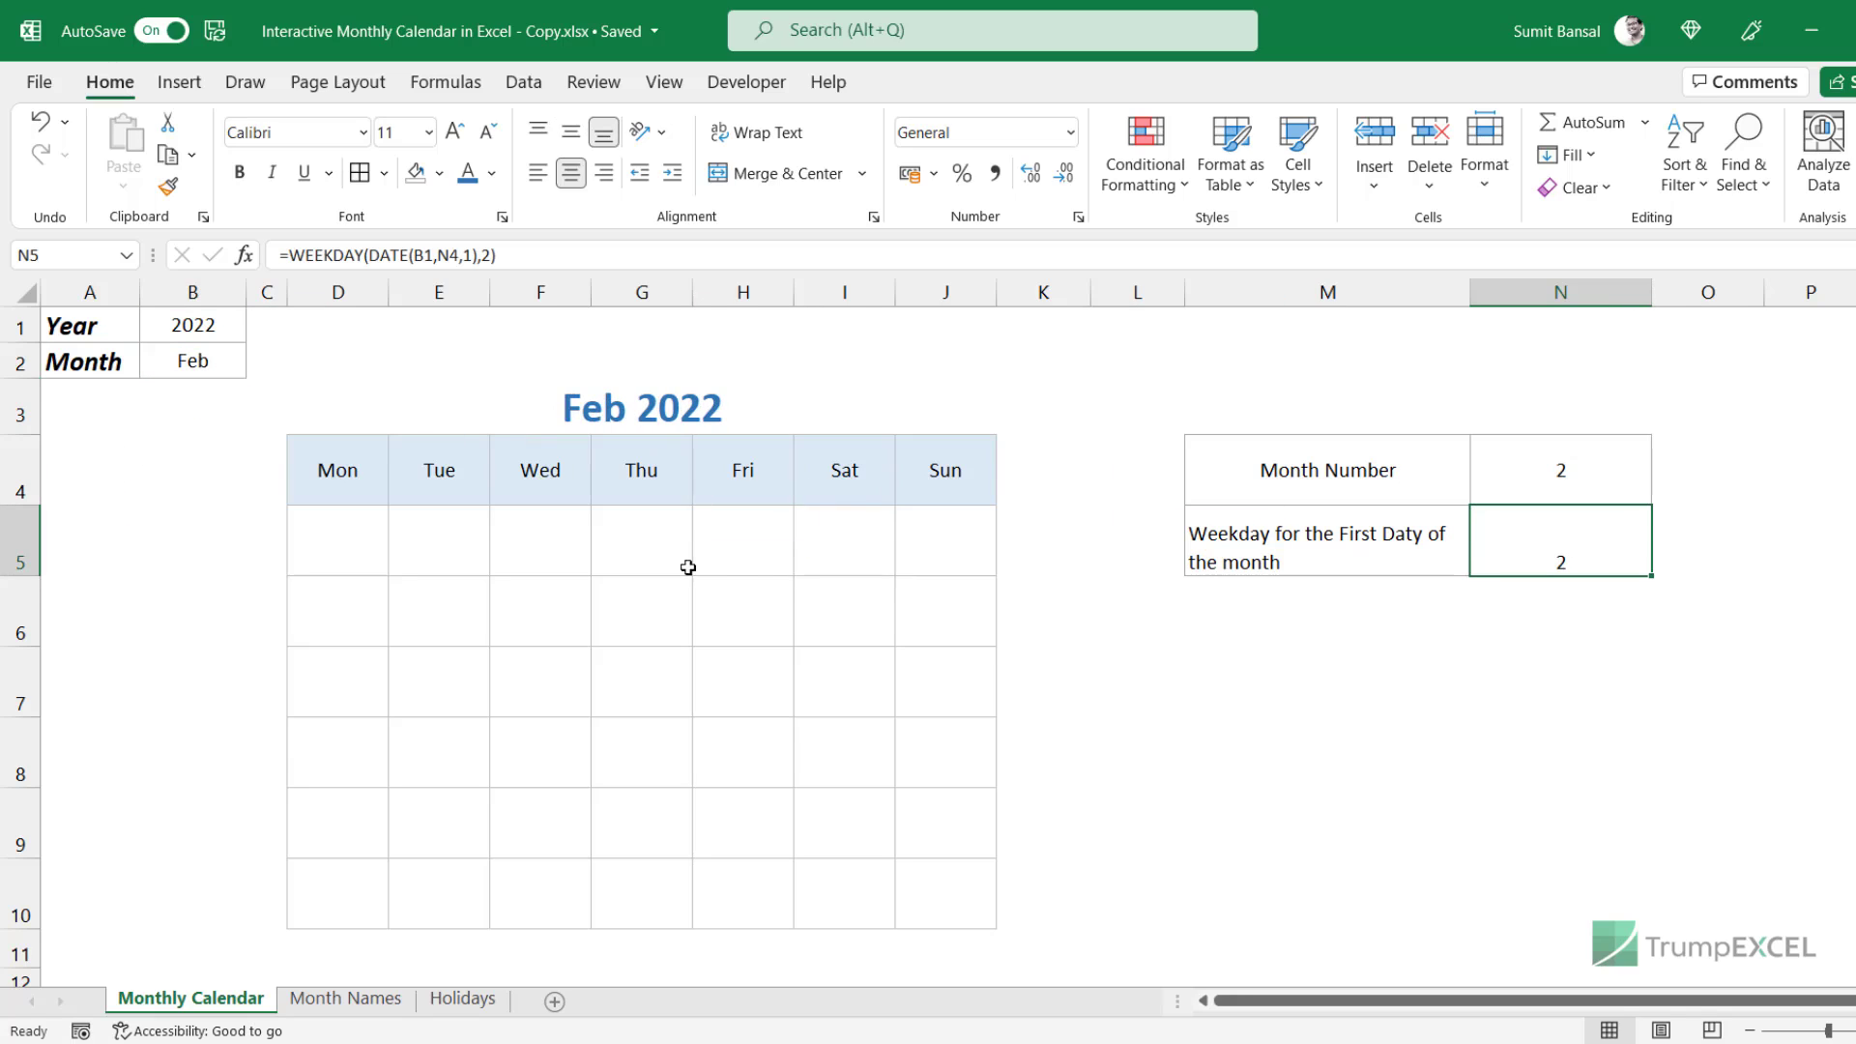
{"action": "left_click", "coordinate": [442, 537]}
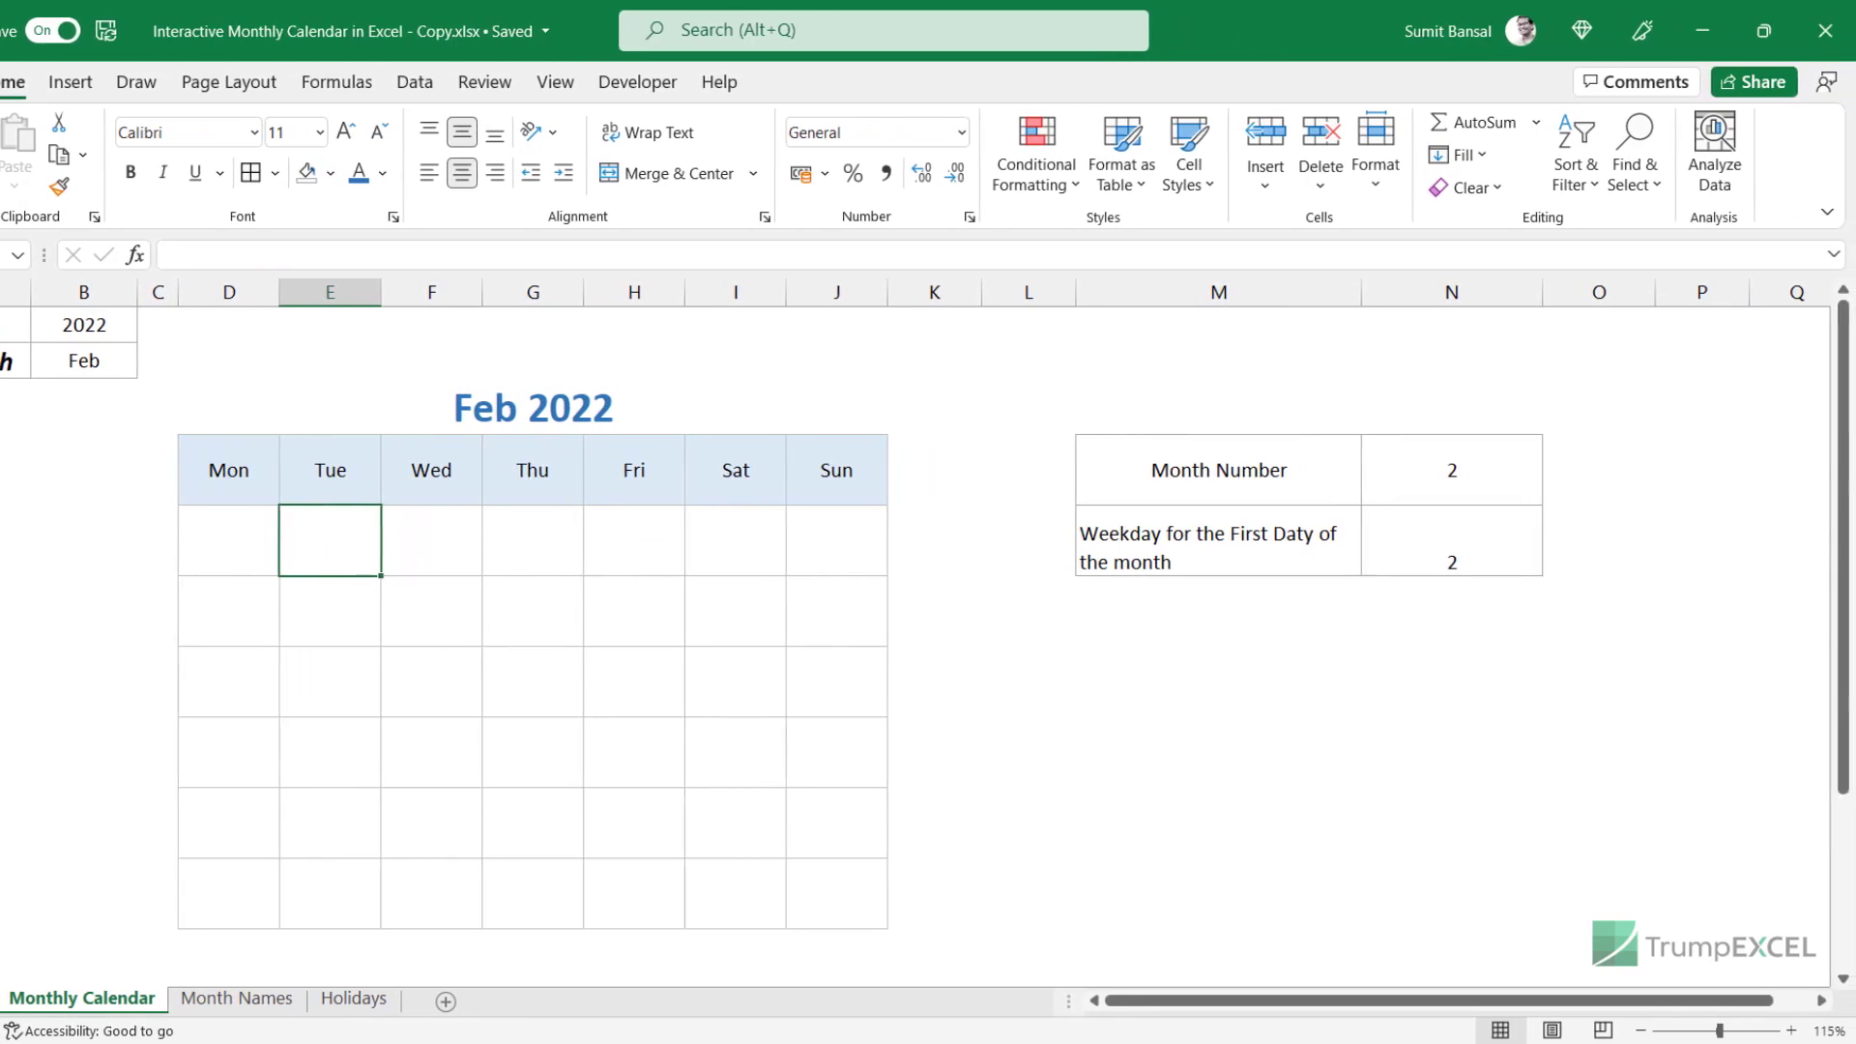
{"action": "key", "text": "super+n"}
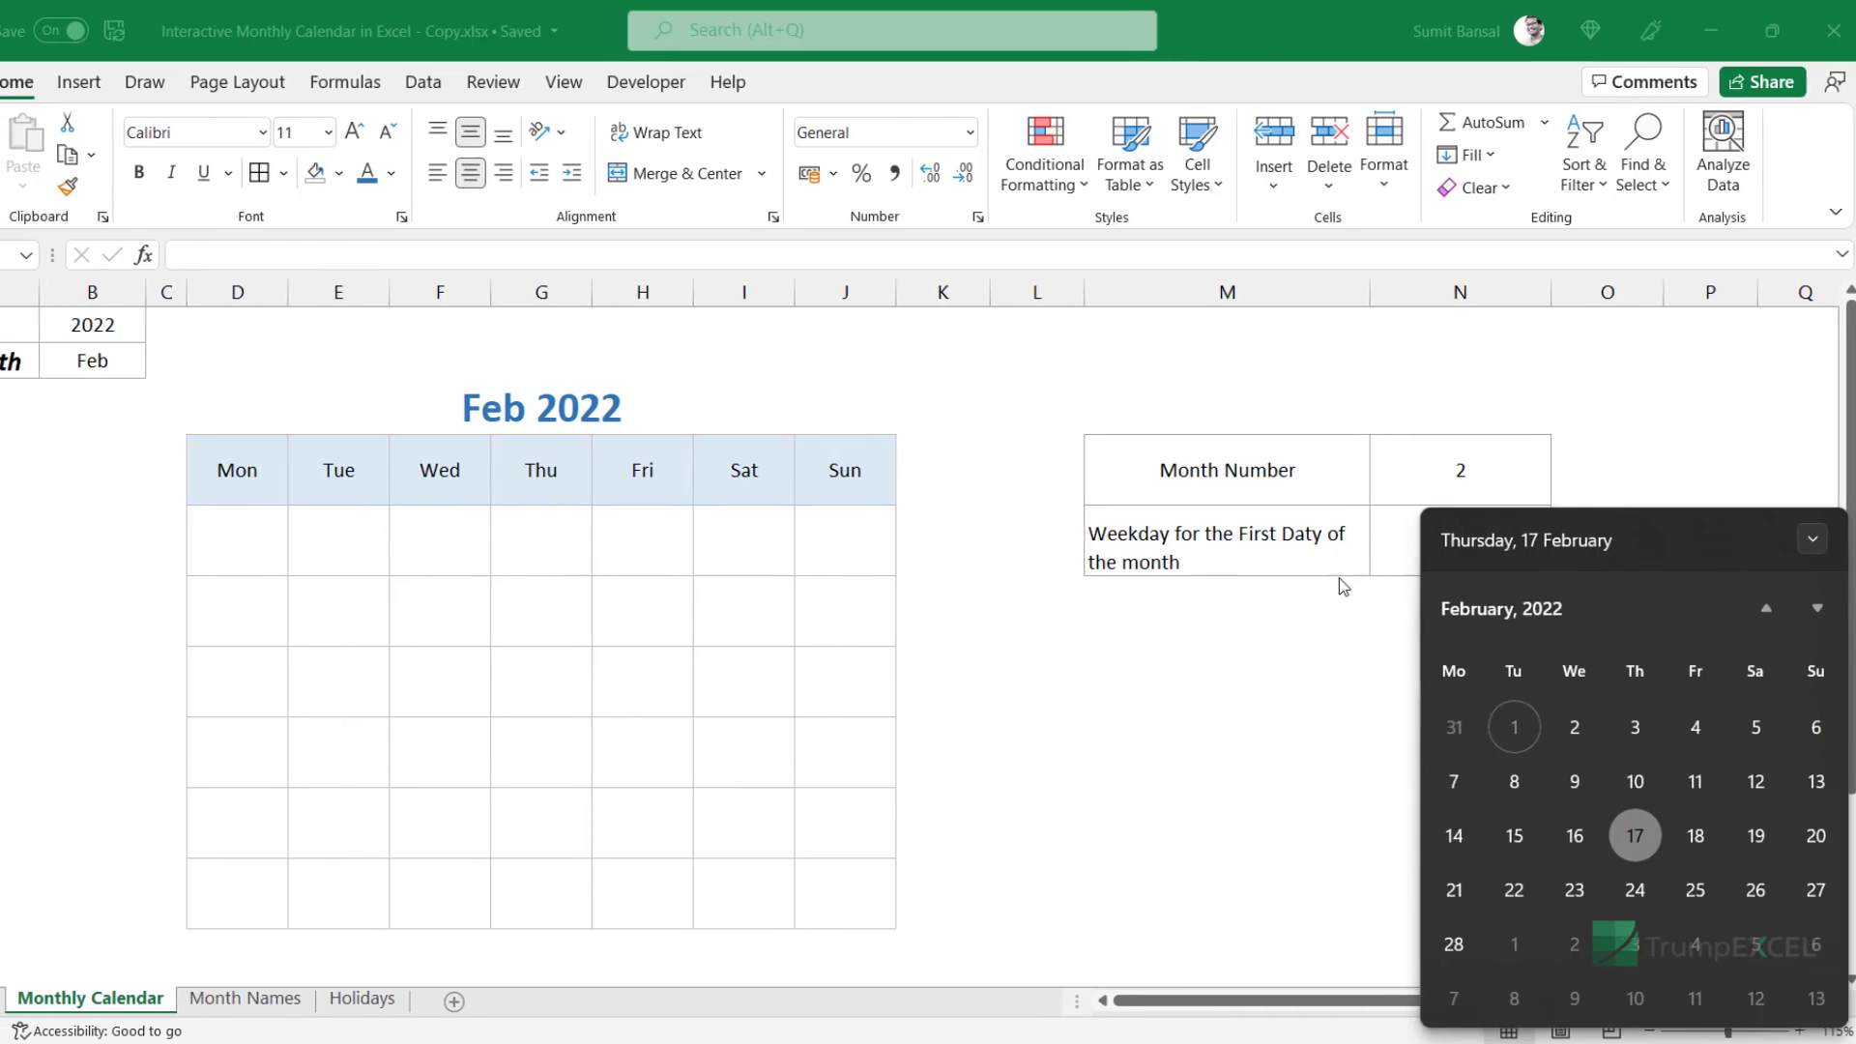
{"action": "left_click", "coordinate": [1341, 587]}
Left-align the labels in M4:M5 and vertically center the values in N4:N5.
{"action": "left_click_drag", "start_coordinate": [1295, 474], "coordinate": [1292, 530]}
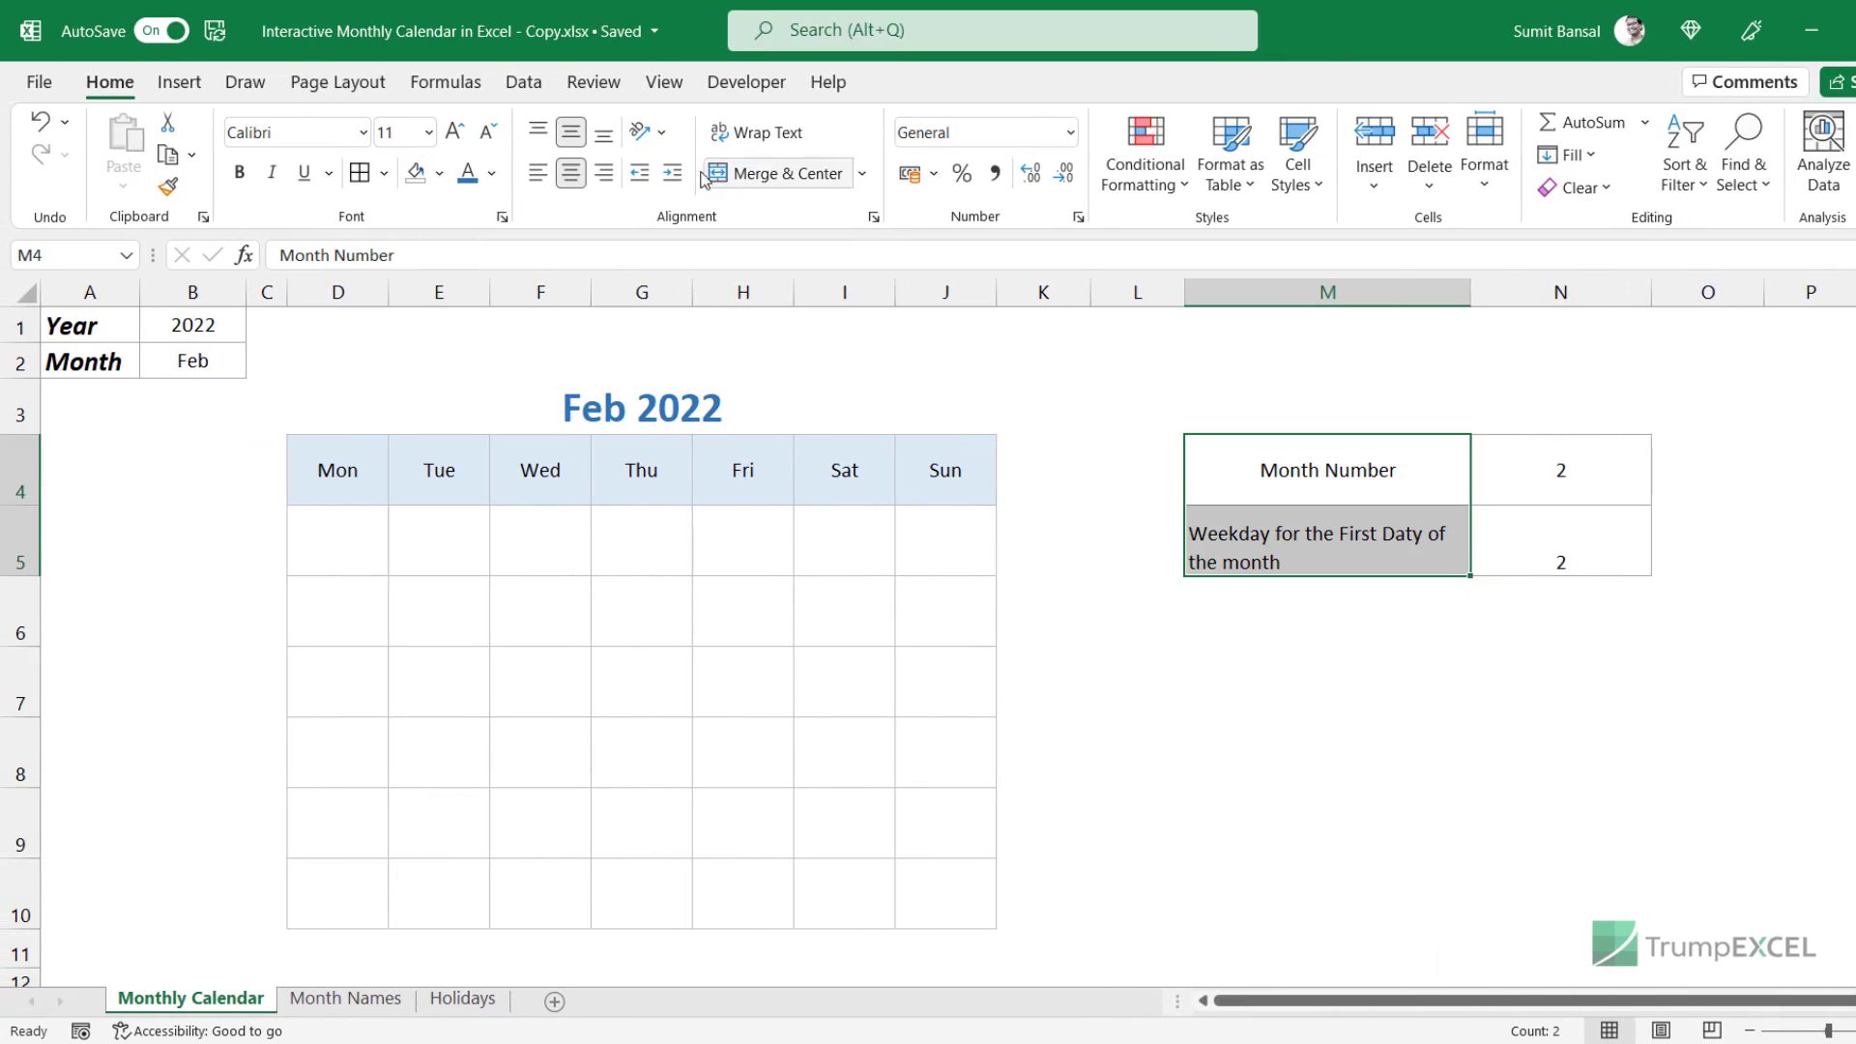
{"action": "left_click", "coordinate": [538, 172]}
{"action": "left_click_drag", "start_coordinate": [1527, 476], "coordinate": [1536, 546]}
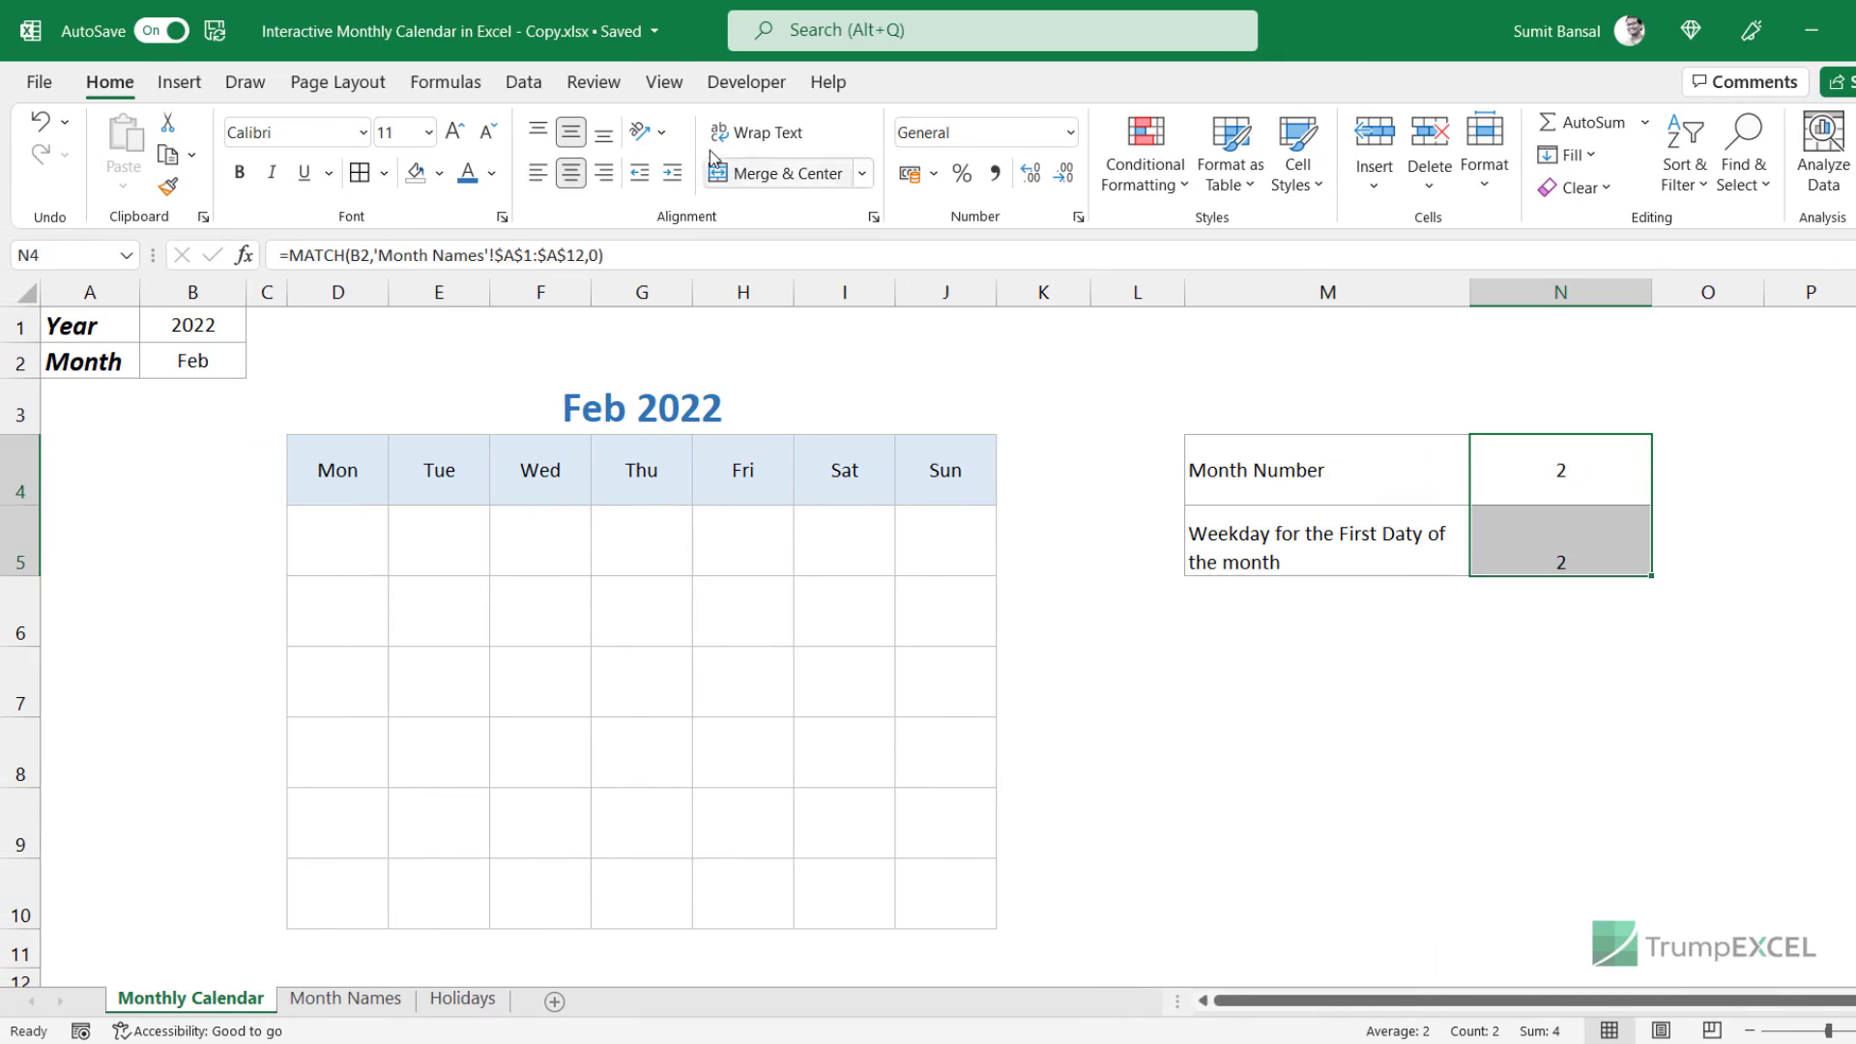
{"action": "left_click", "coordinate": [568, 138]}
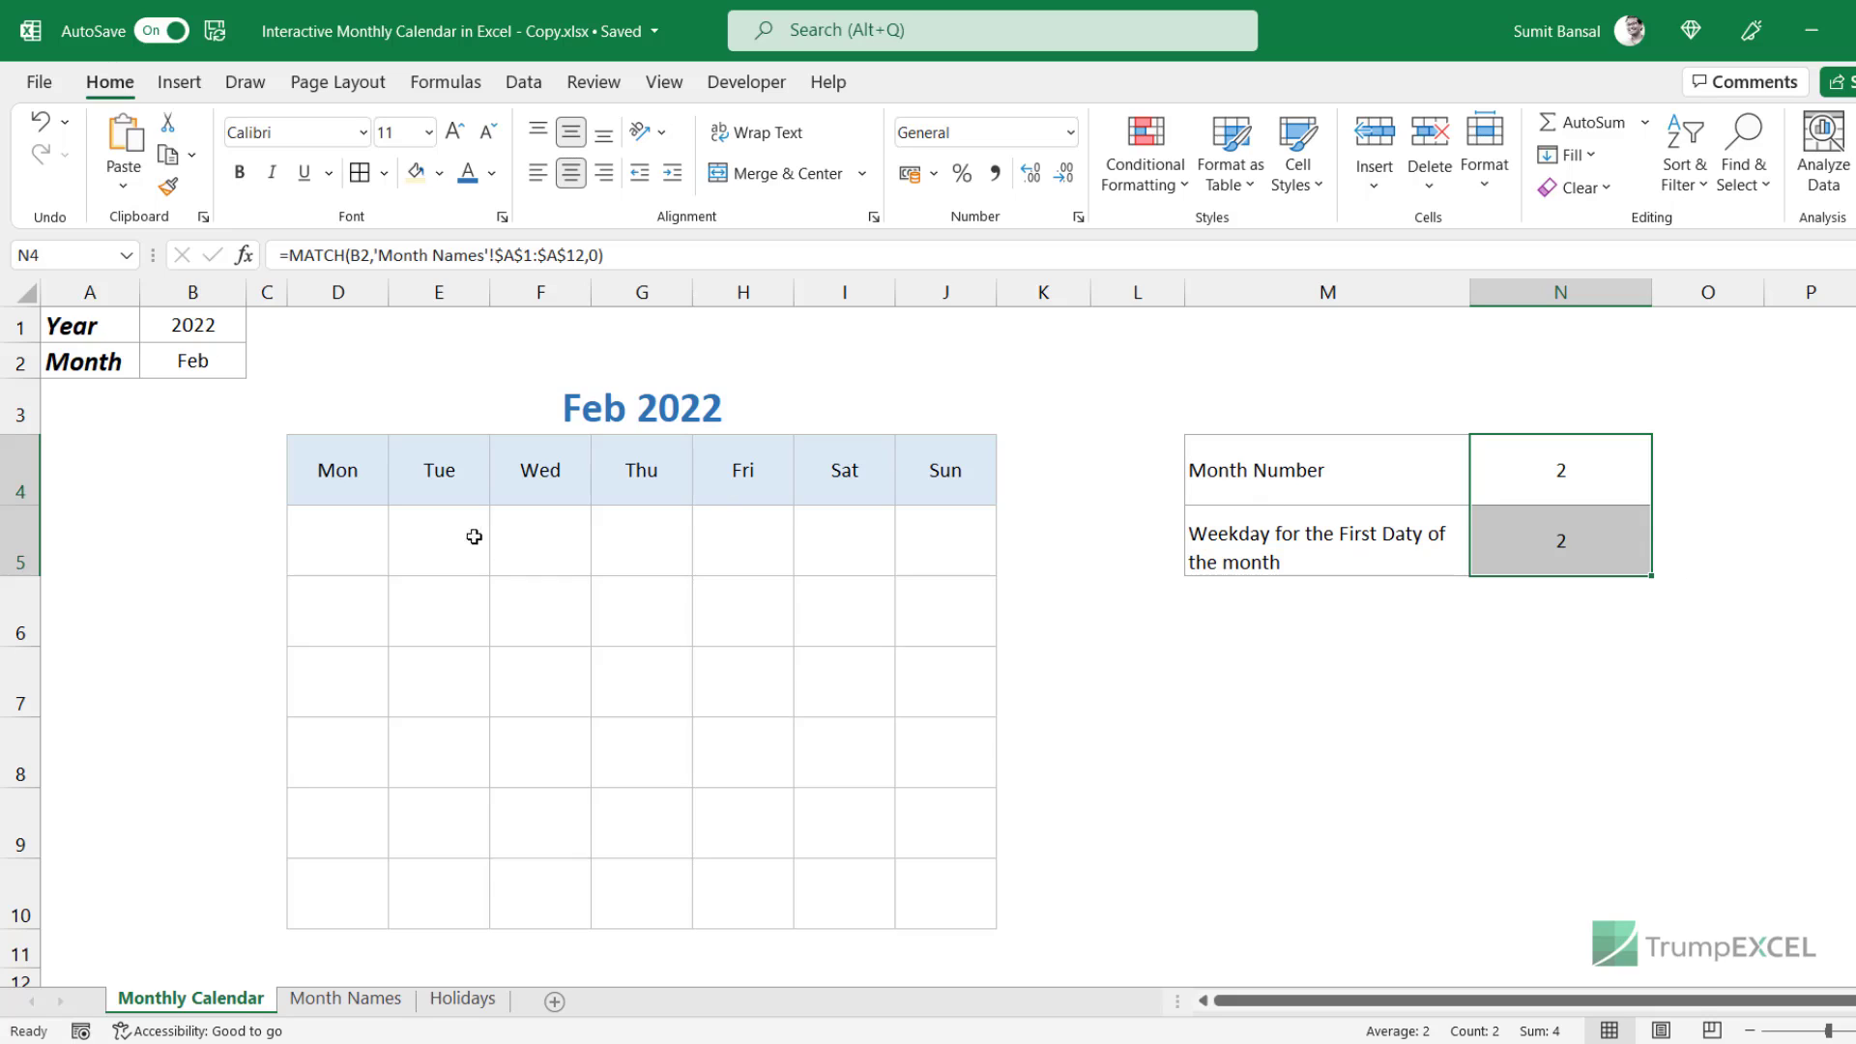
Enter =SEQUENCE(6,7) in D5 to fill the calendar grid with six rows and seven columns of consecutive numbers.
{"action": "left_click", "coordinate": [358, 542]}
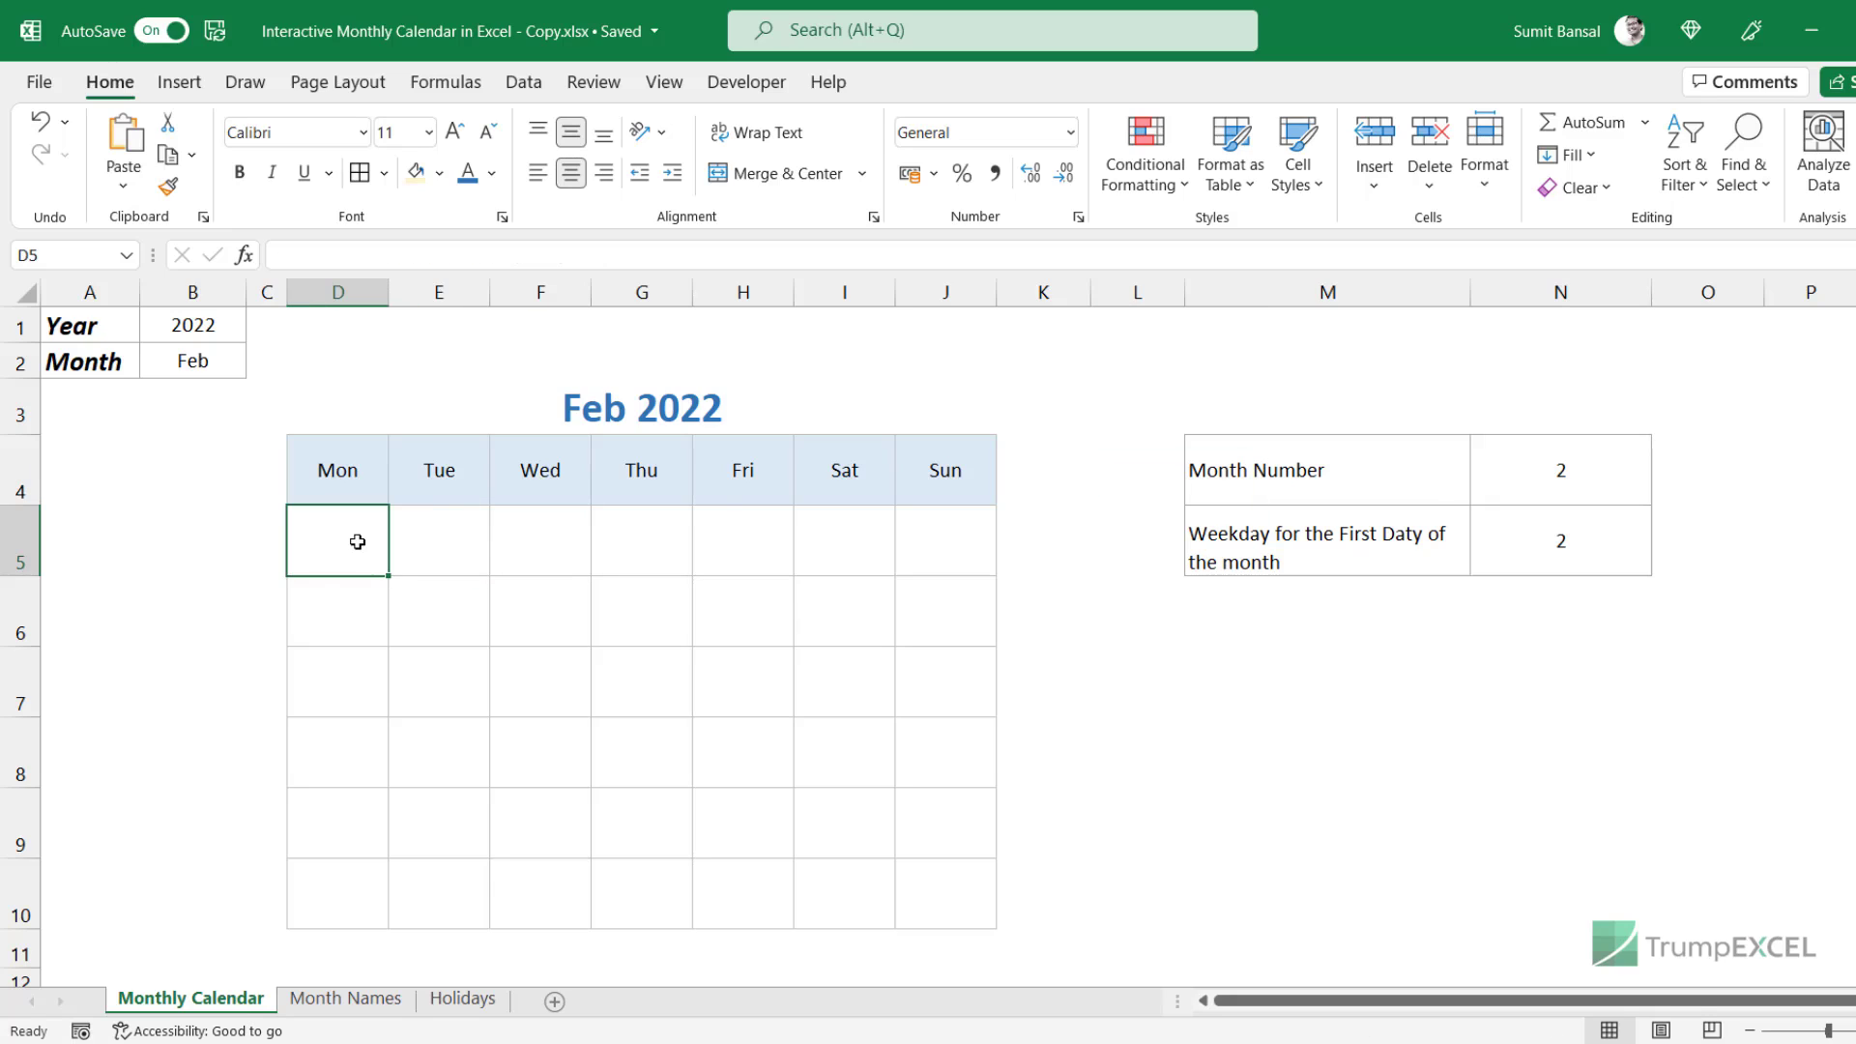
{"action": "type", "text": "=seq"}
{"action": "key", "text": "Tab"}
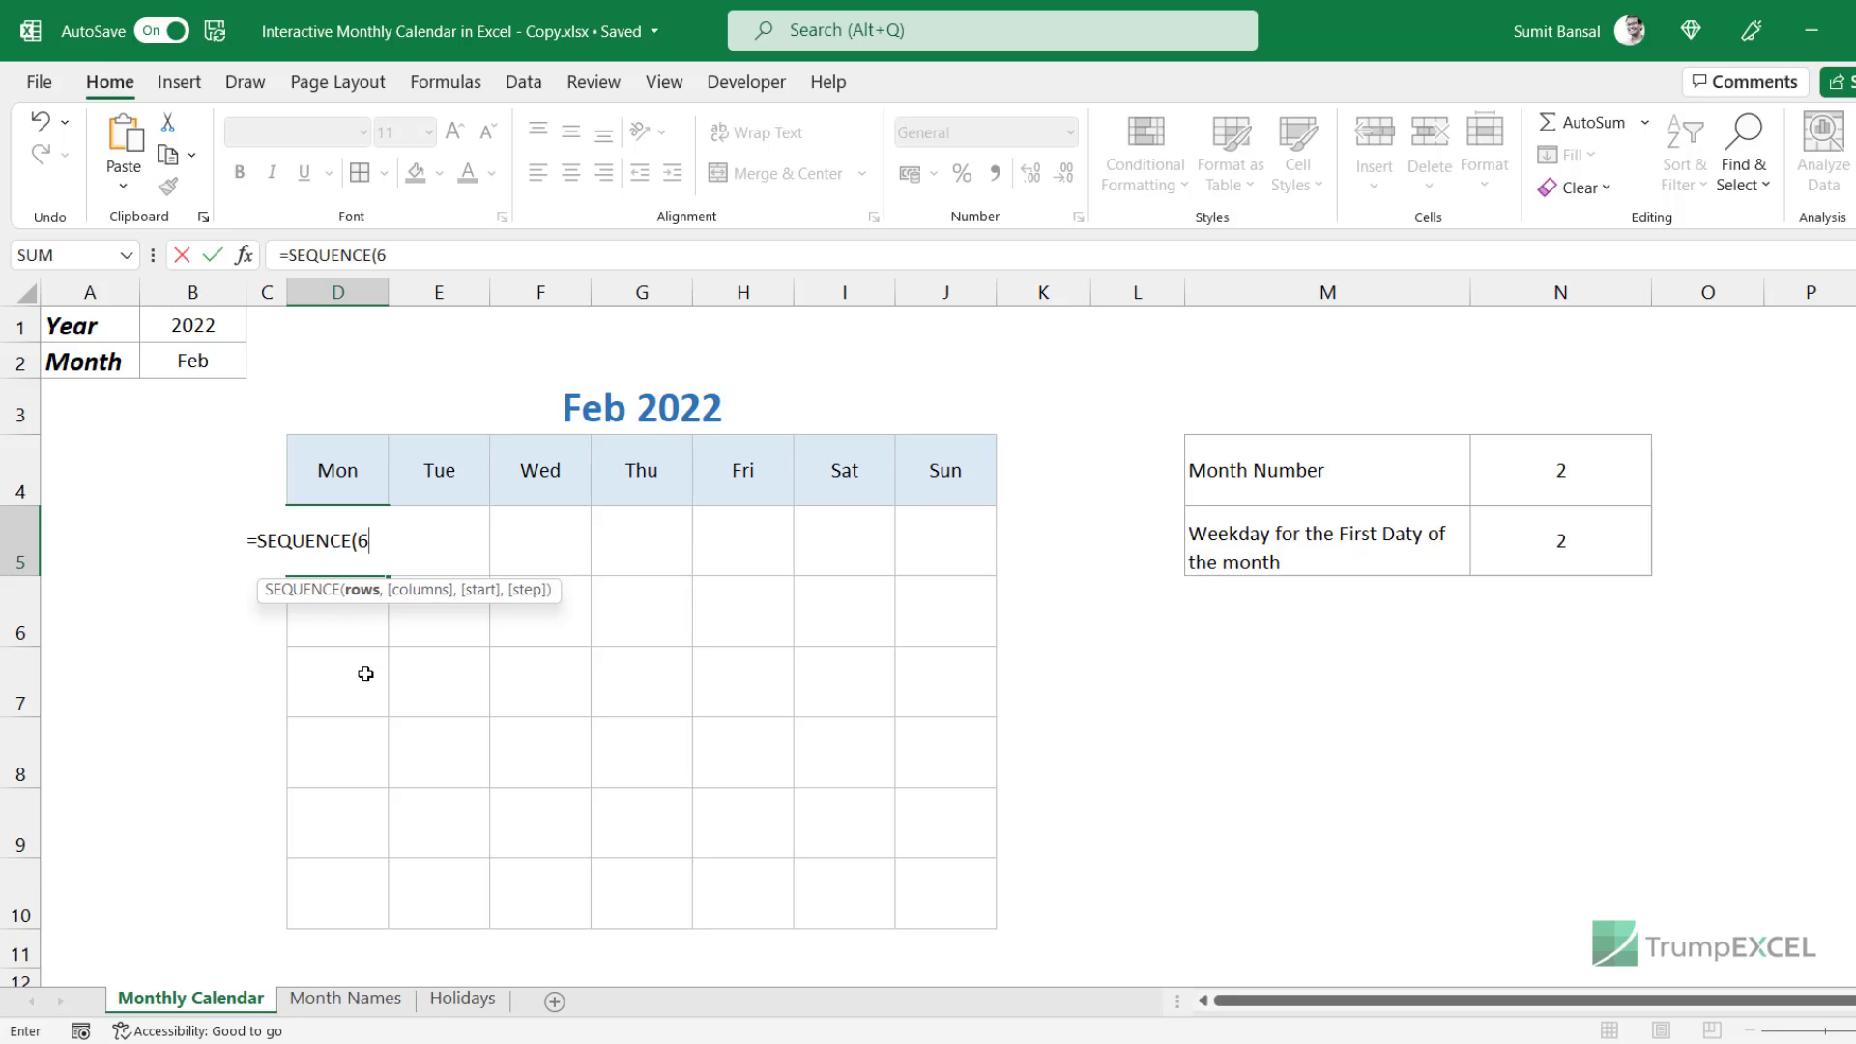
{"action": "type", "text": ",7"}
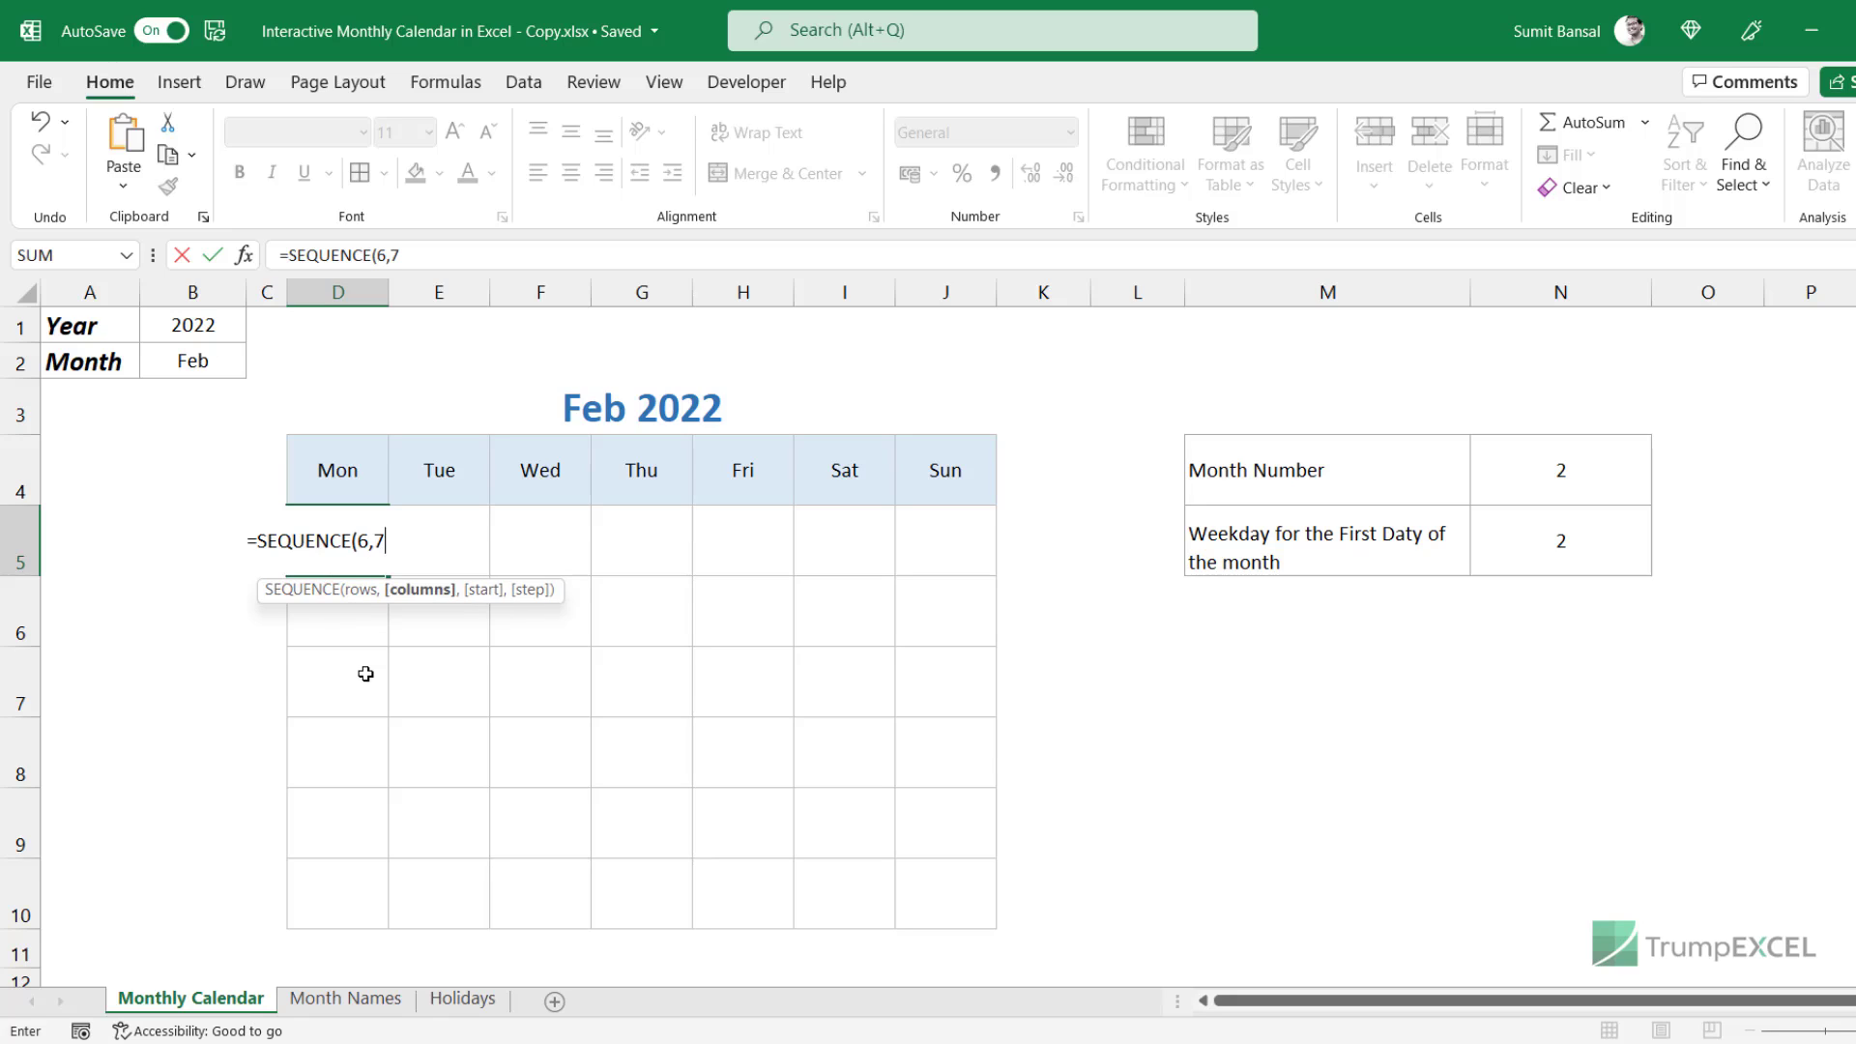
{"action": "type", "text": ")"}
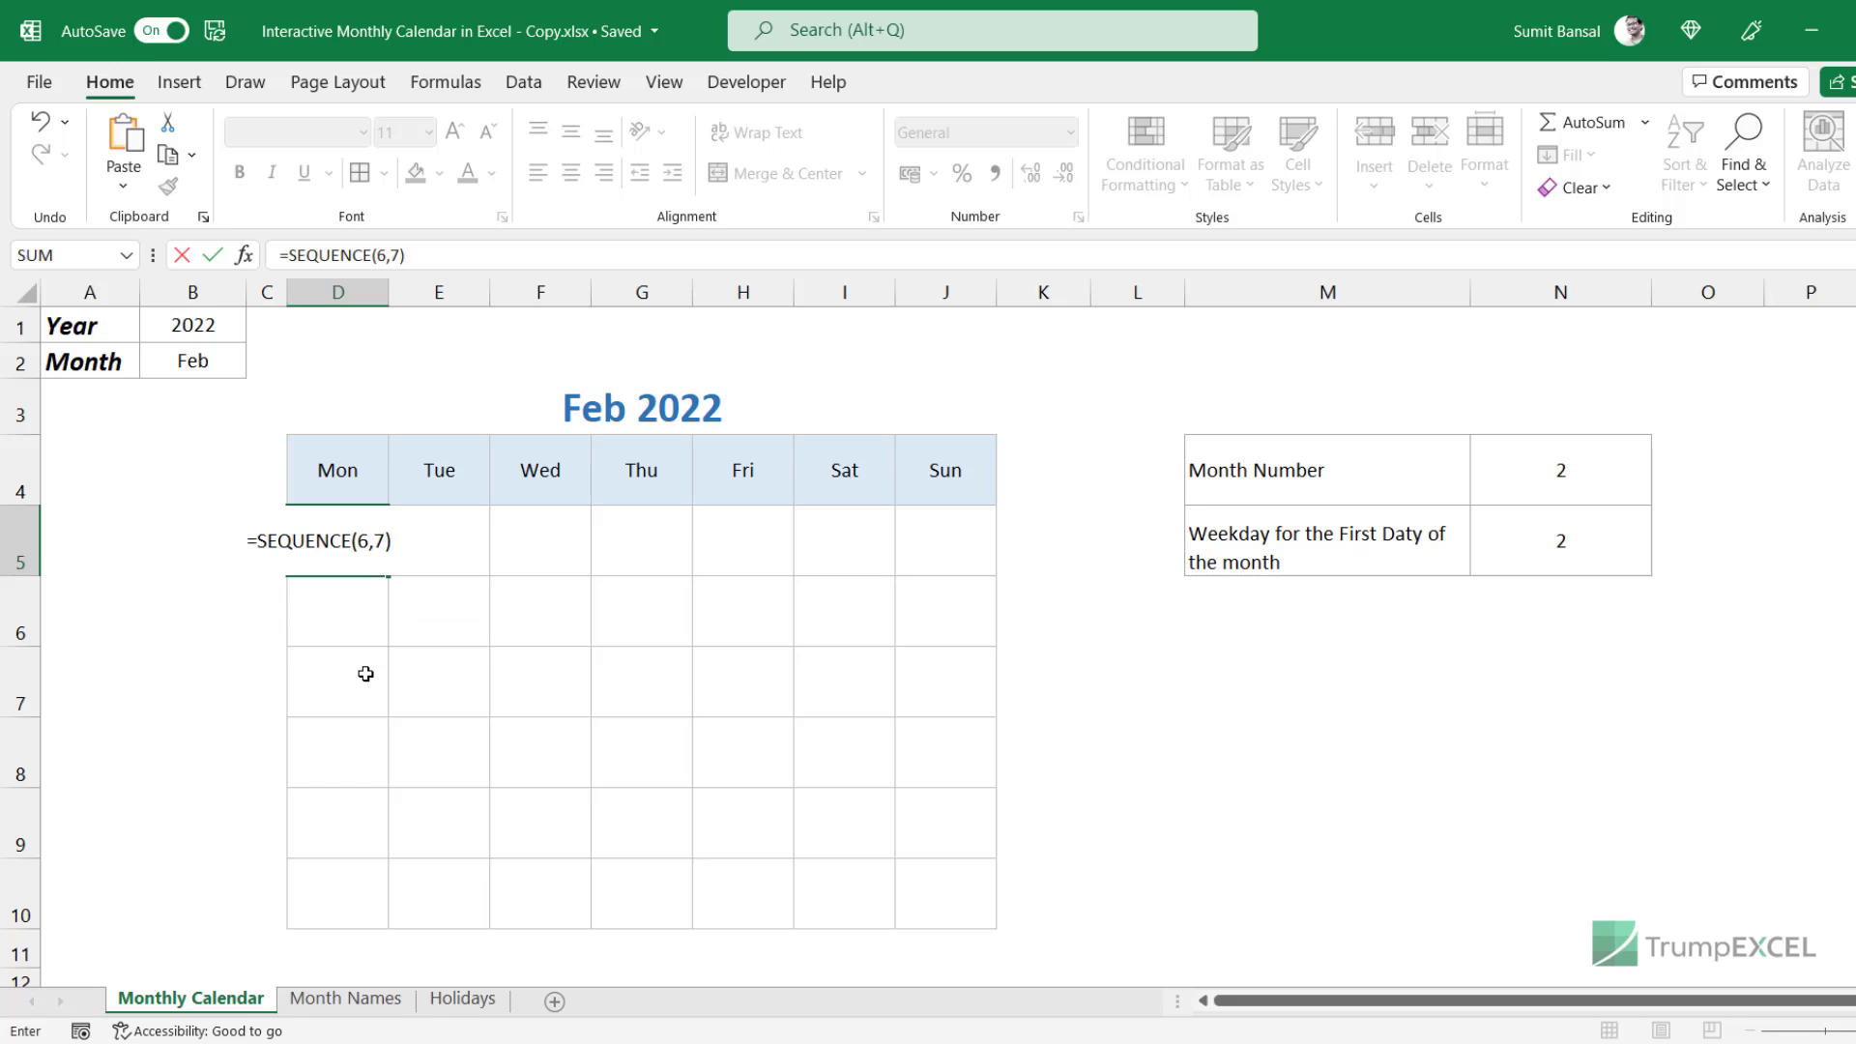
{"action": "key", "text": "Return"}
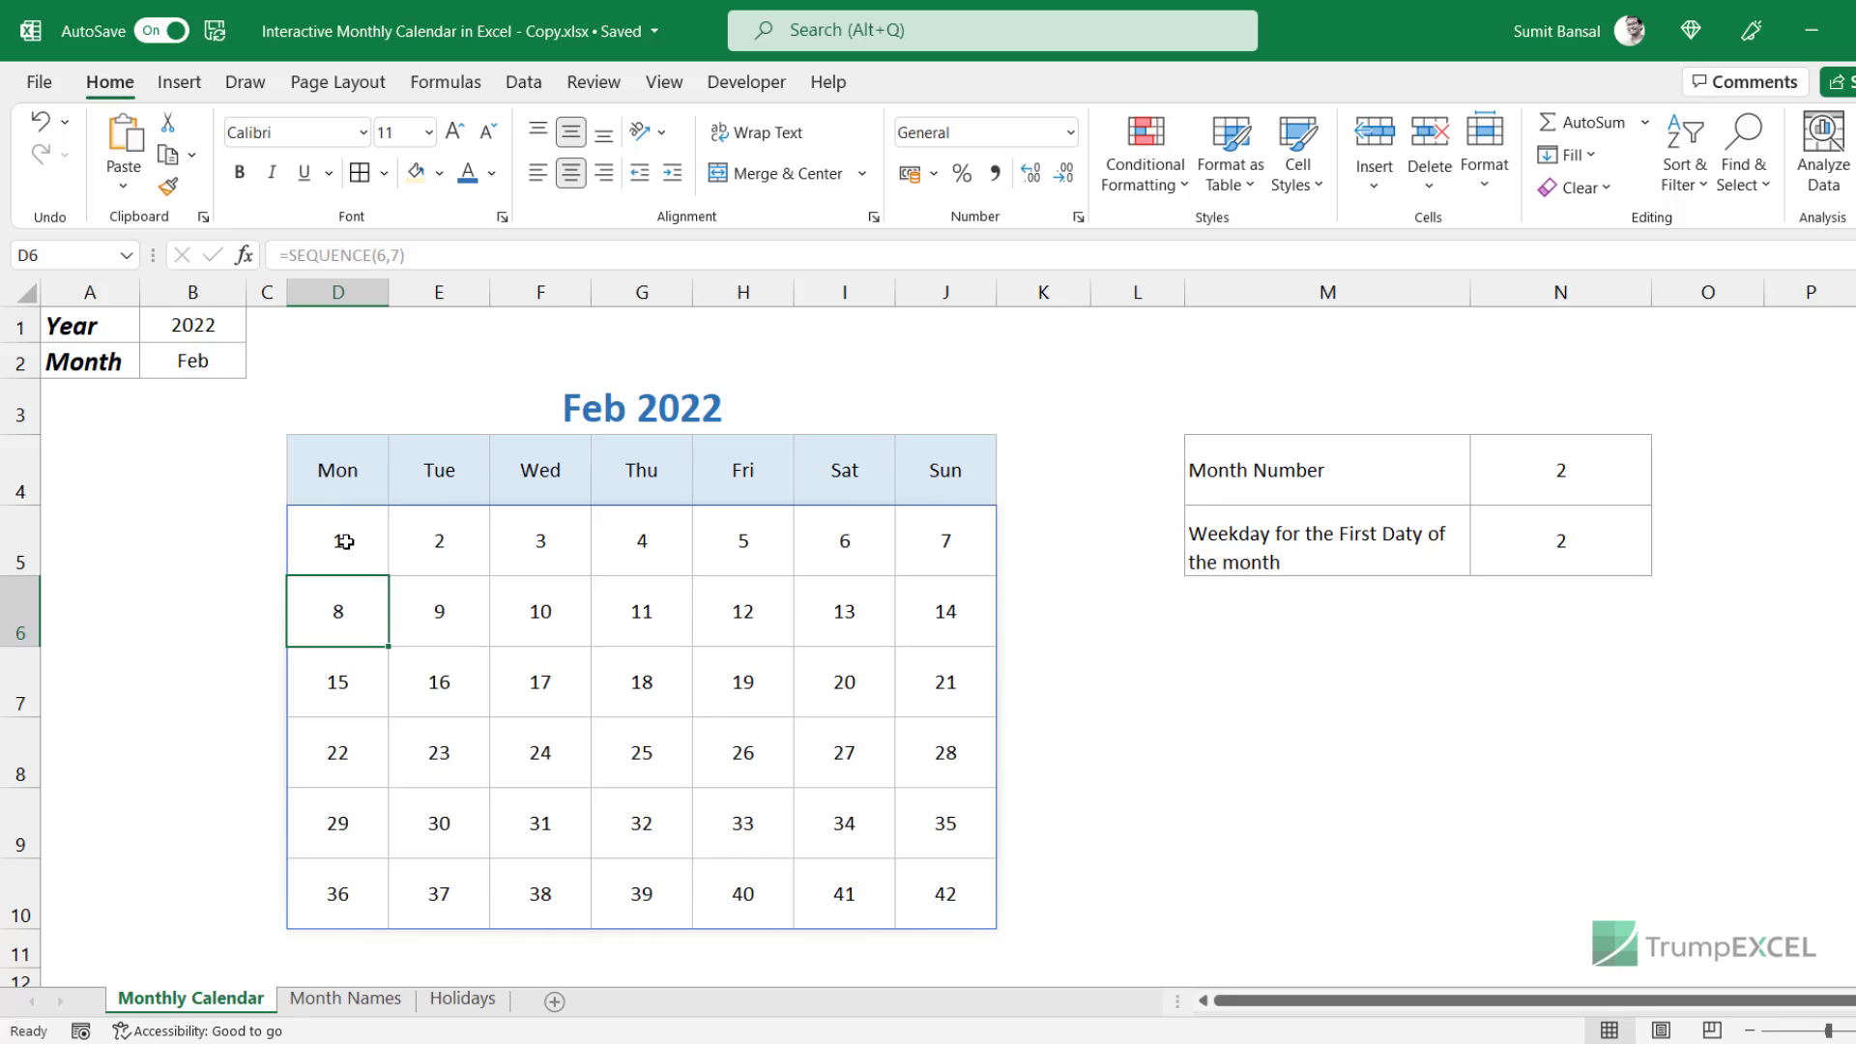
{"action": "left_click_drag", "start_coordinate": [345, 541], "coordinate": [944, 541]}
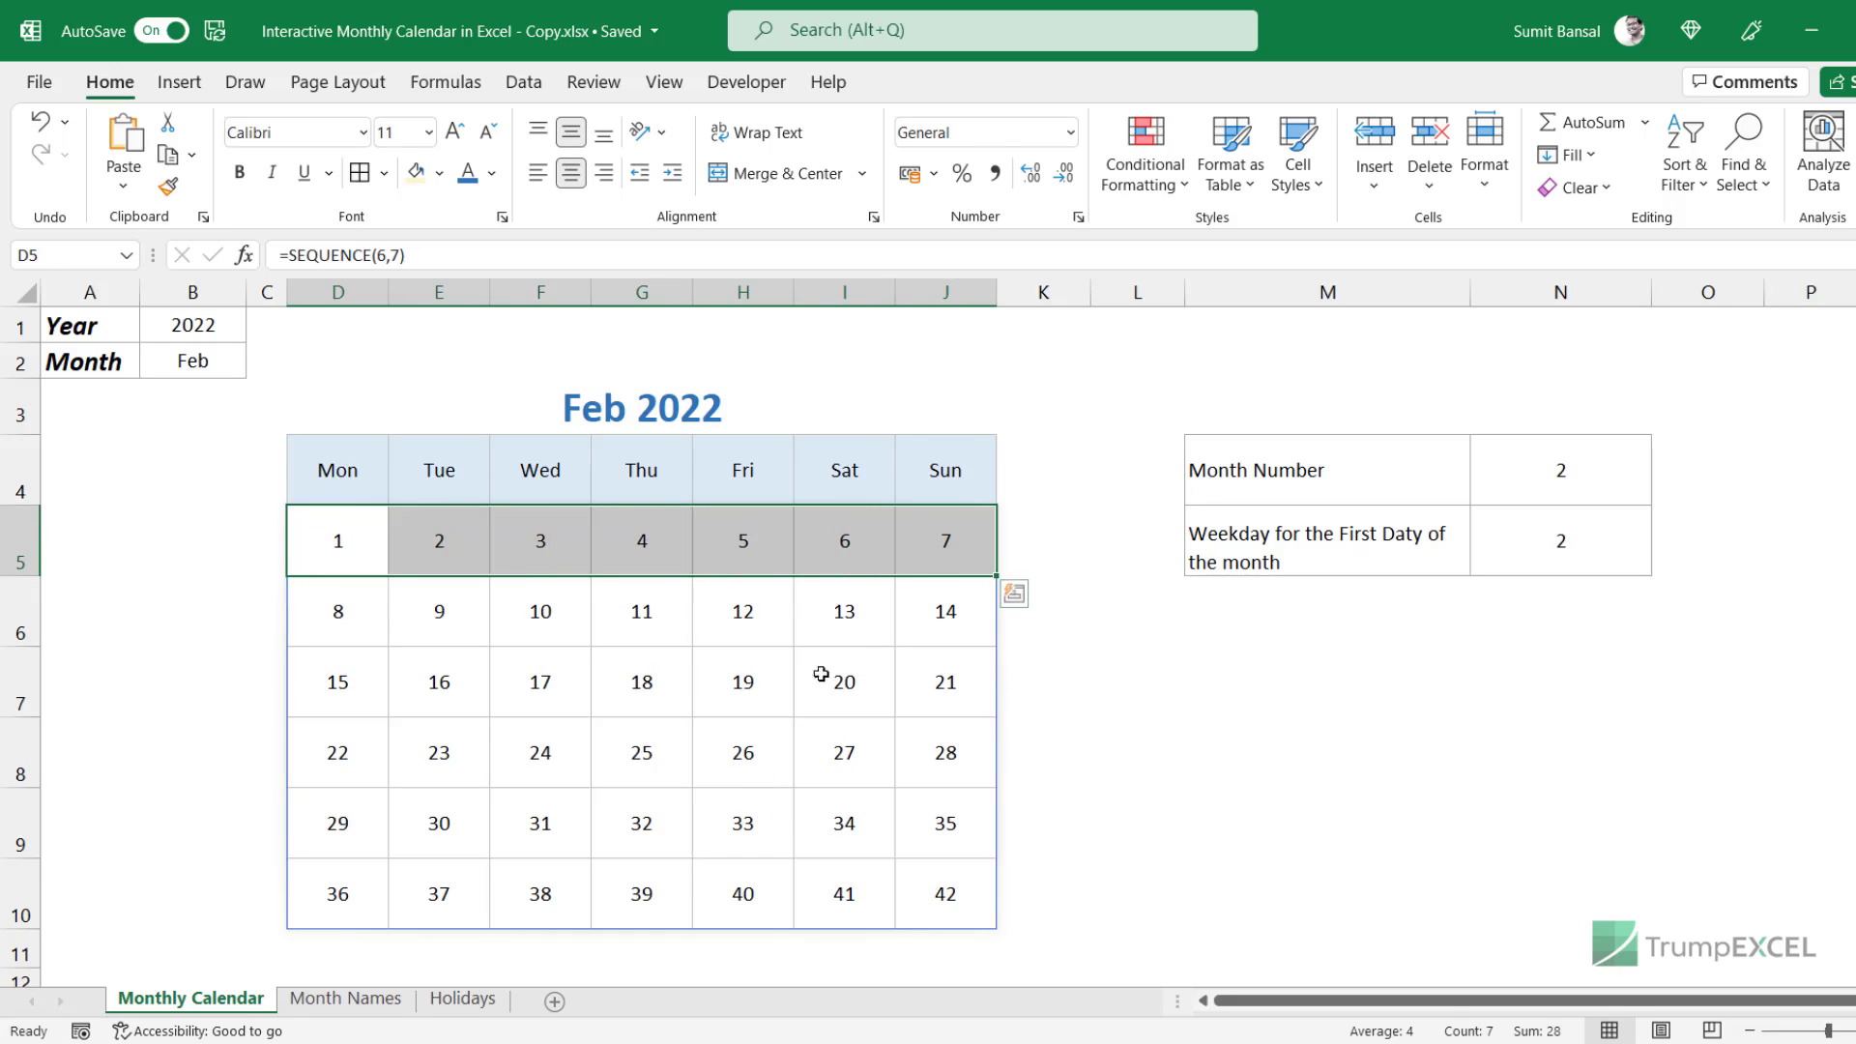
{"action": "left_click", "coordinate": [955, 891]}
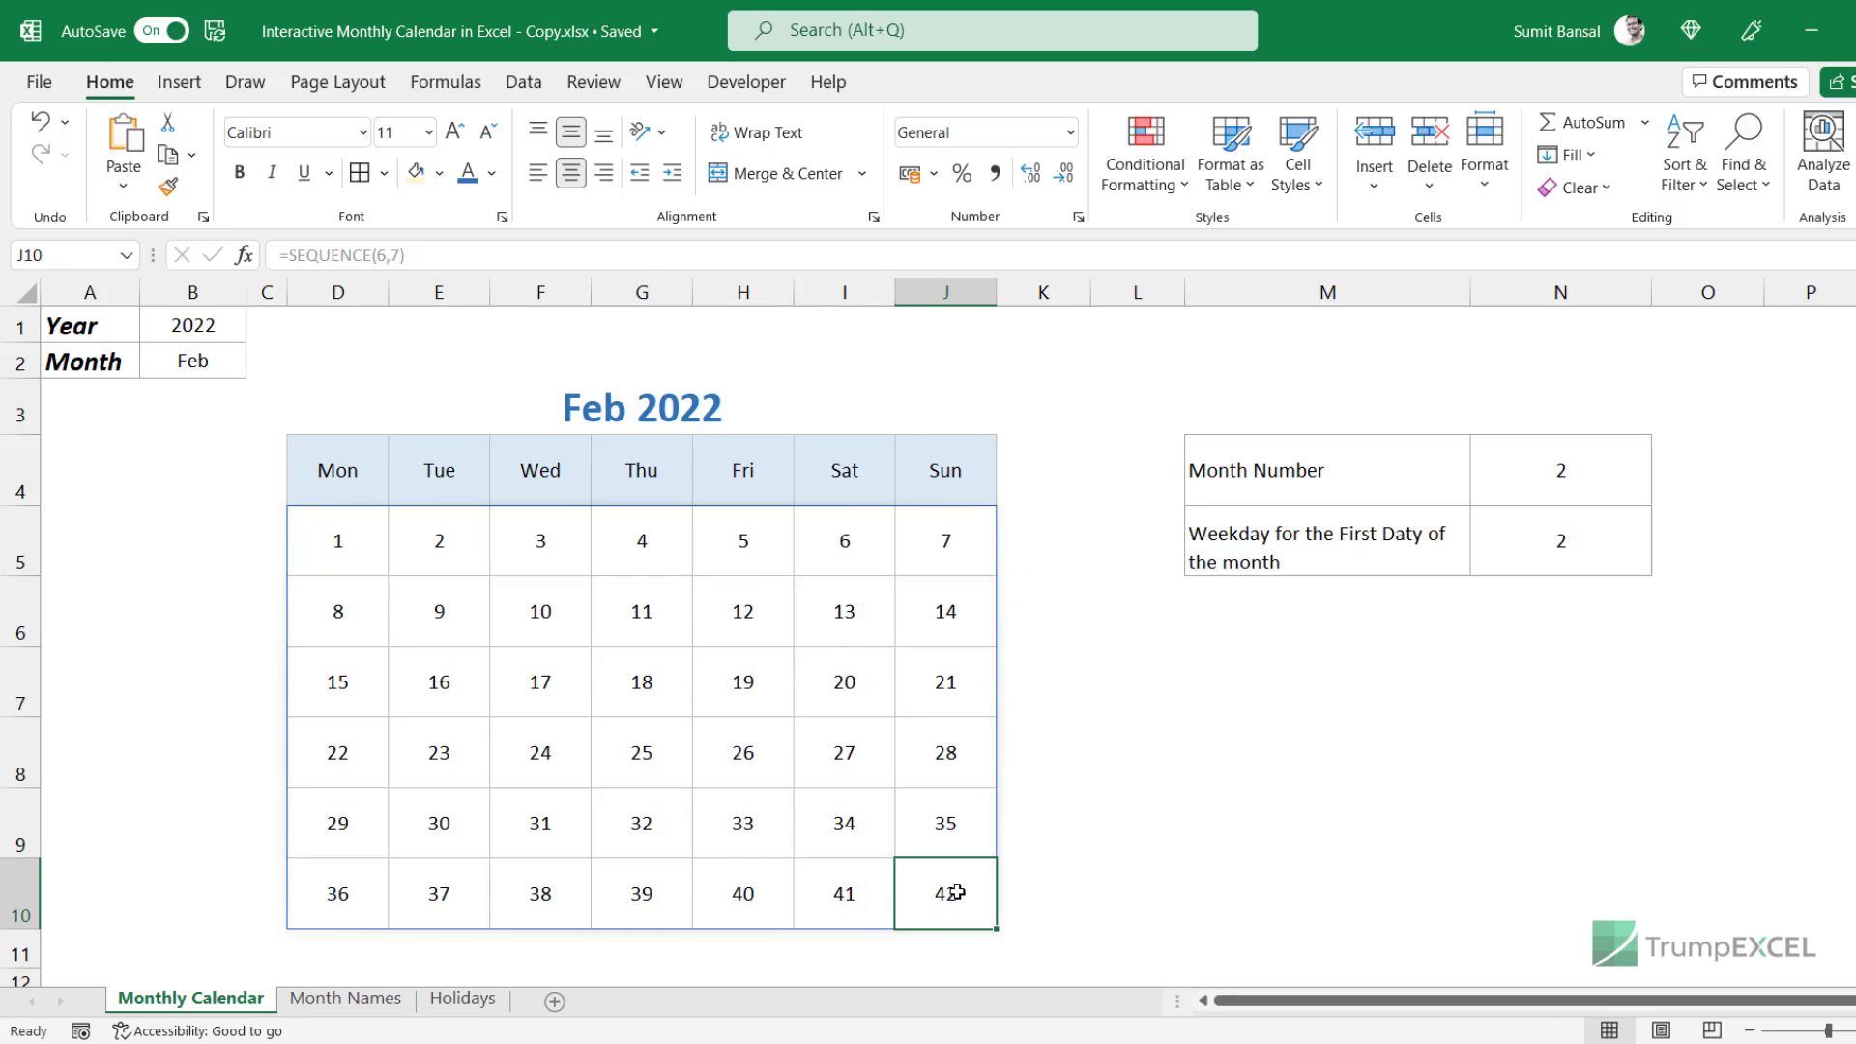
Change the formula in D5 to =DATE(B1,N4,1)+SEQUENCE(6,7) so the grid is generated from the selected month's first day.
{"action": "left_click", "coordinate": [333, 539]}
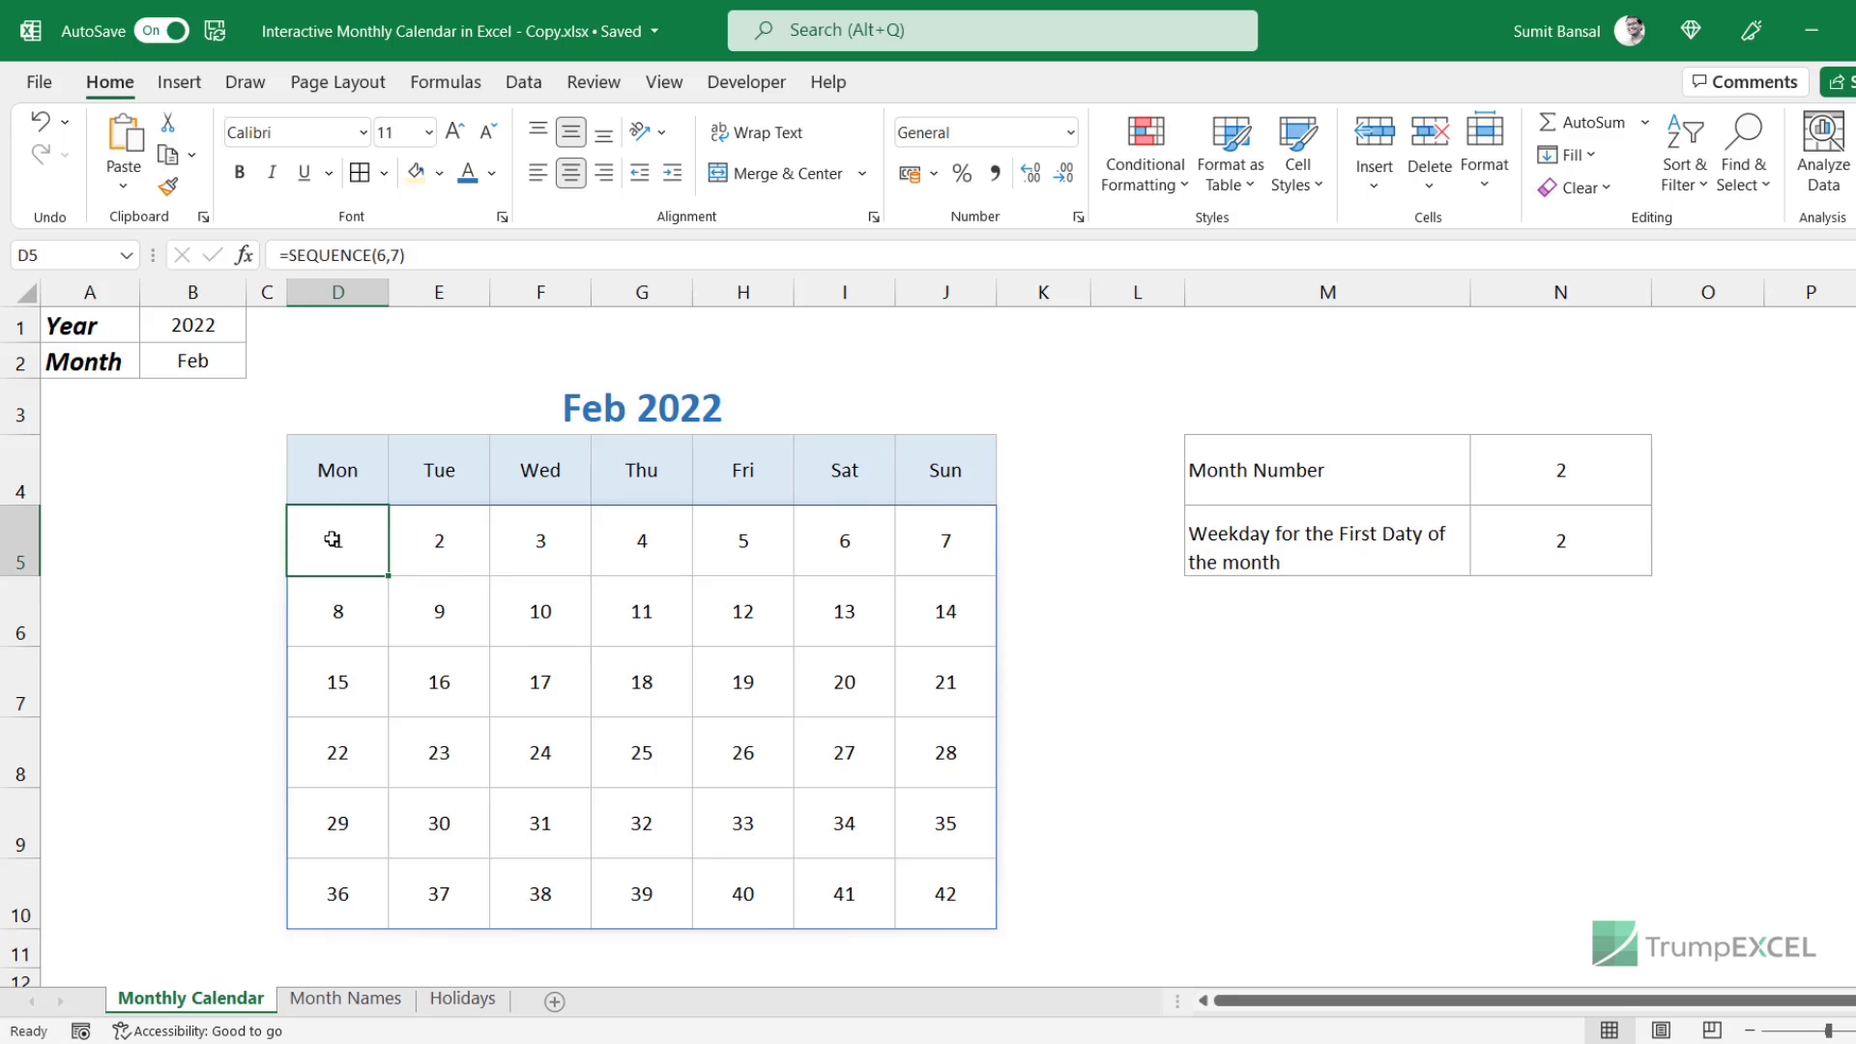
{"action": "key", "text": "F2"}
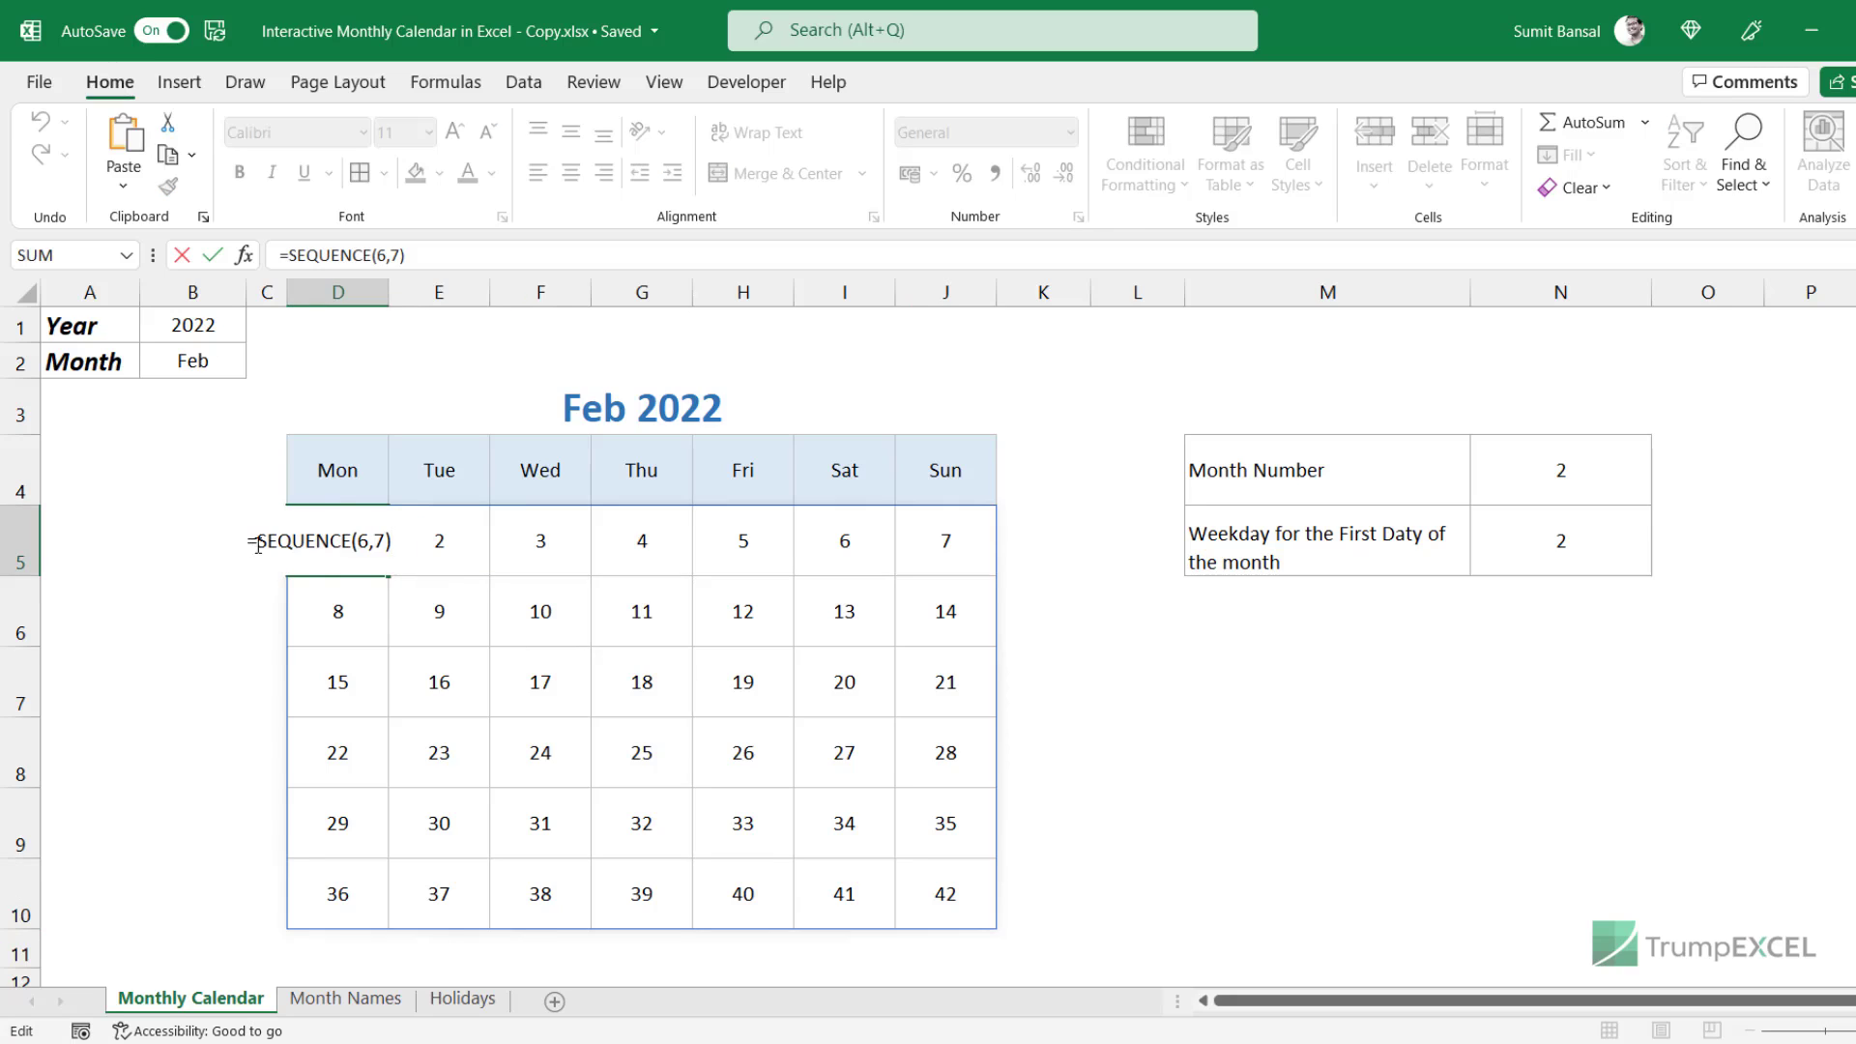
{"action": "key", "text": "Home"}
{"action": "key", "text": "Right"}
{"action": "type", "text": "Date"}
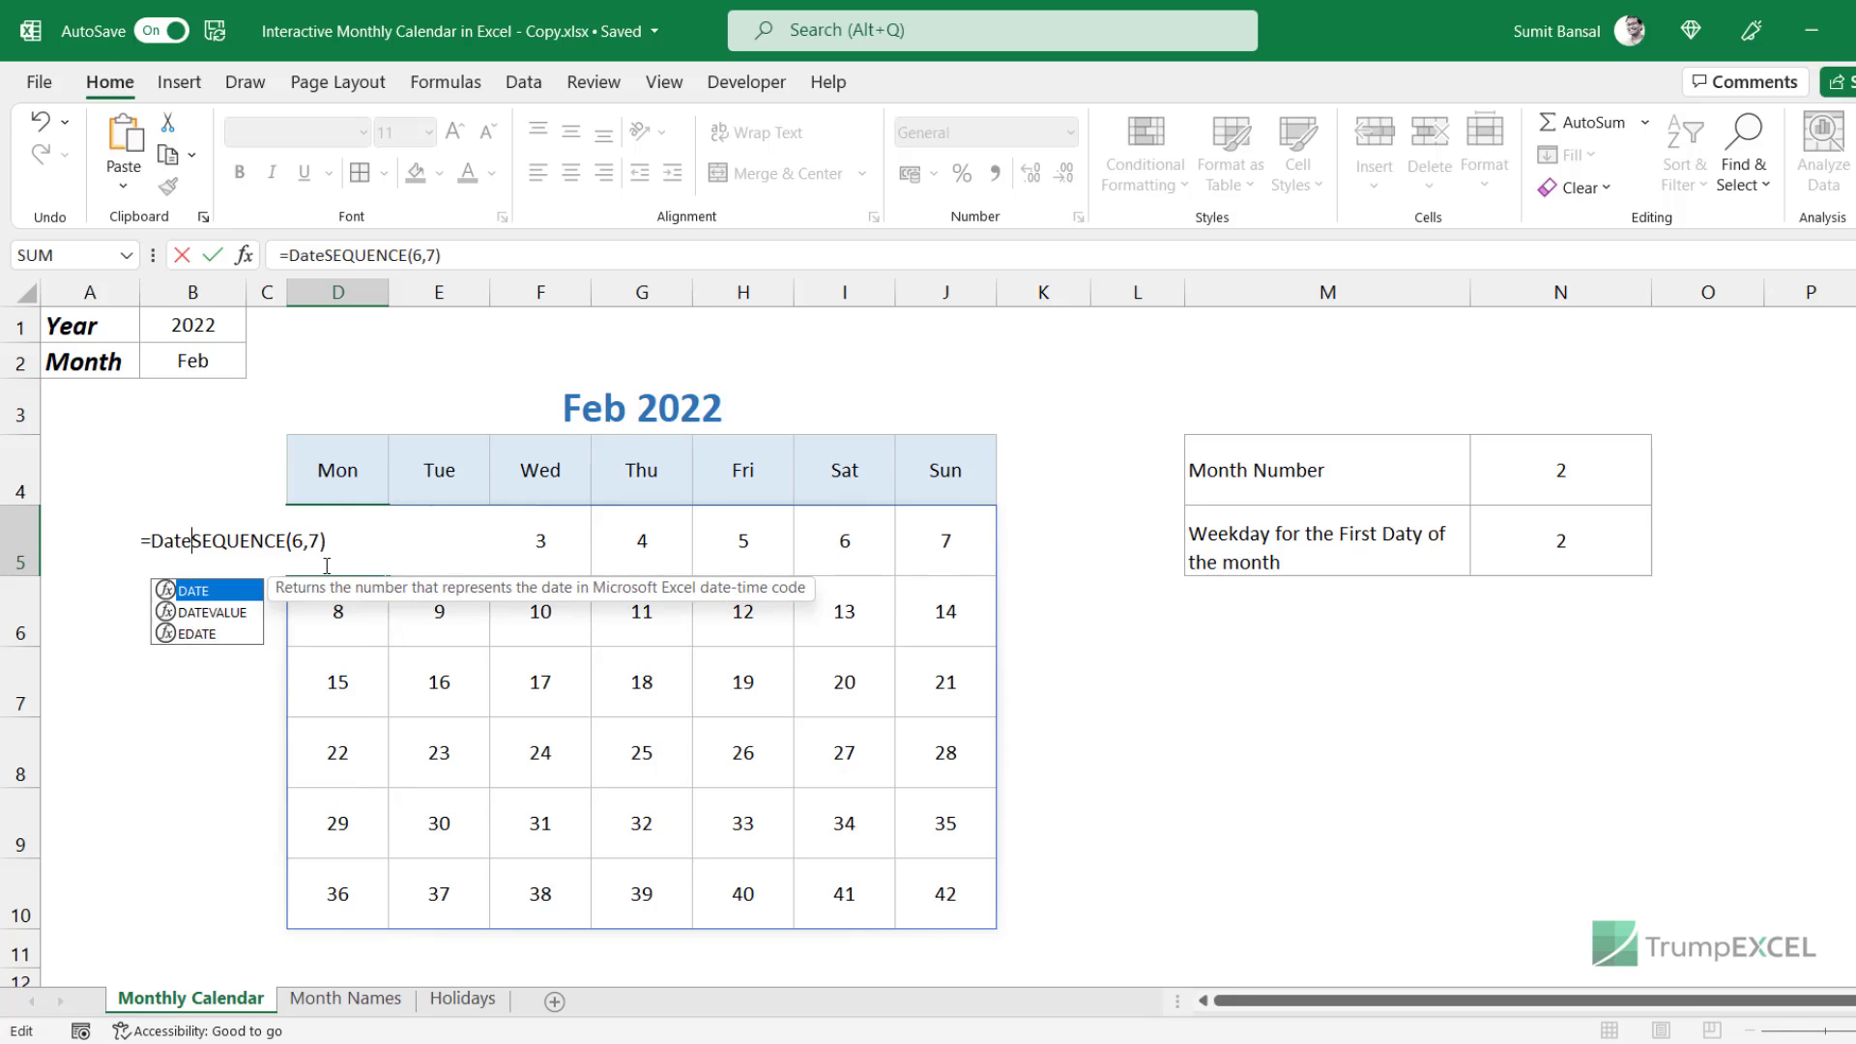
{"action": "type", "text": "("}
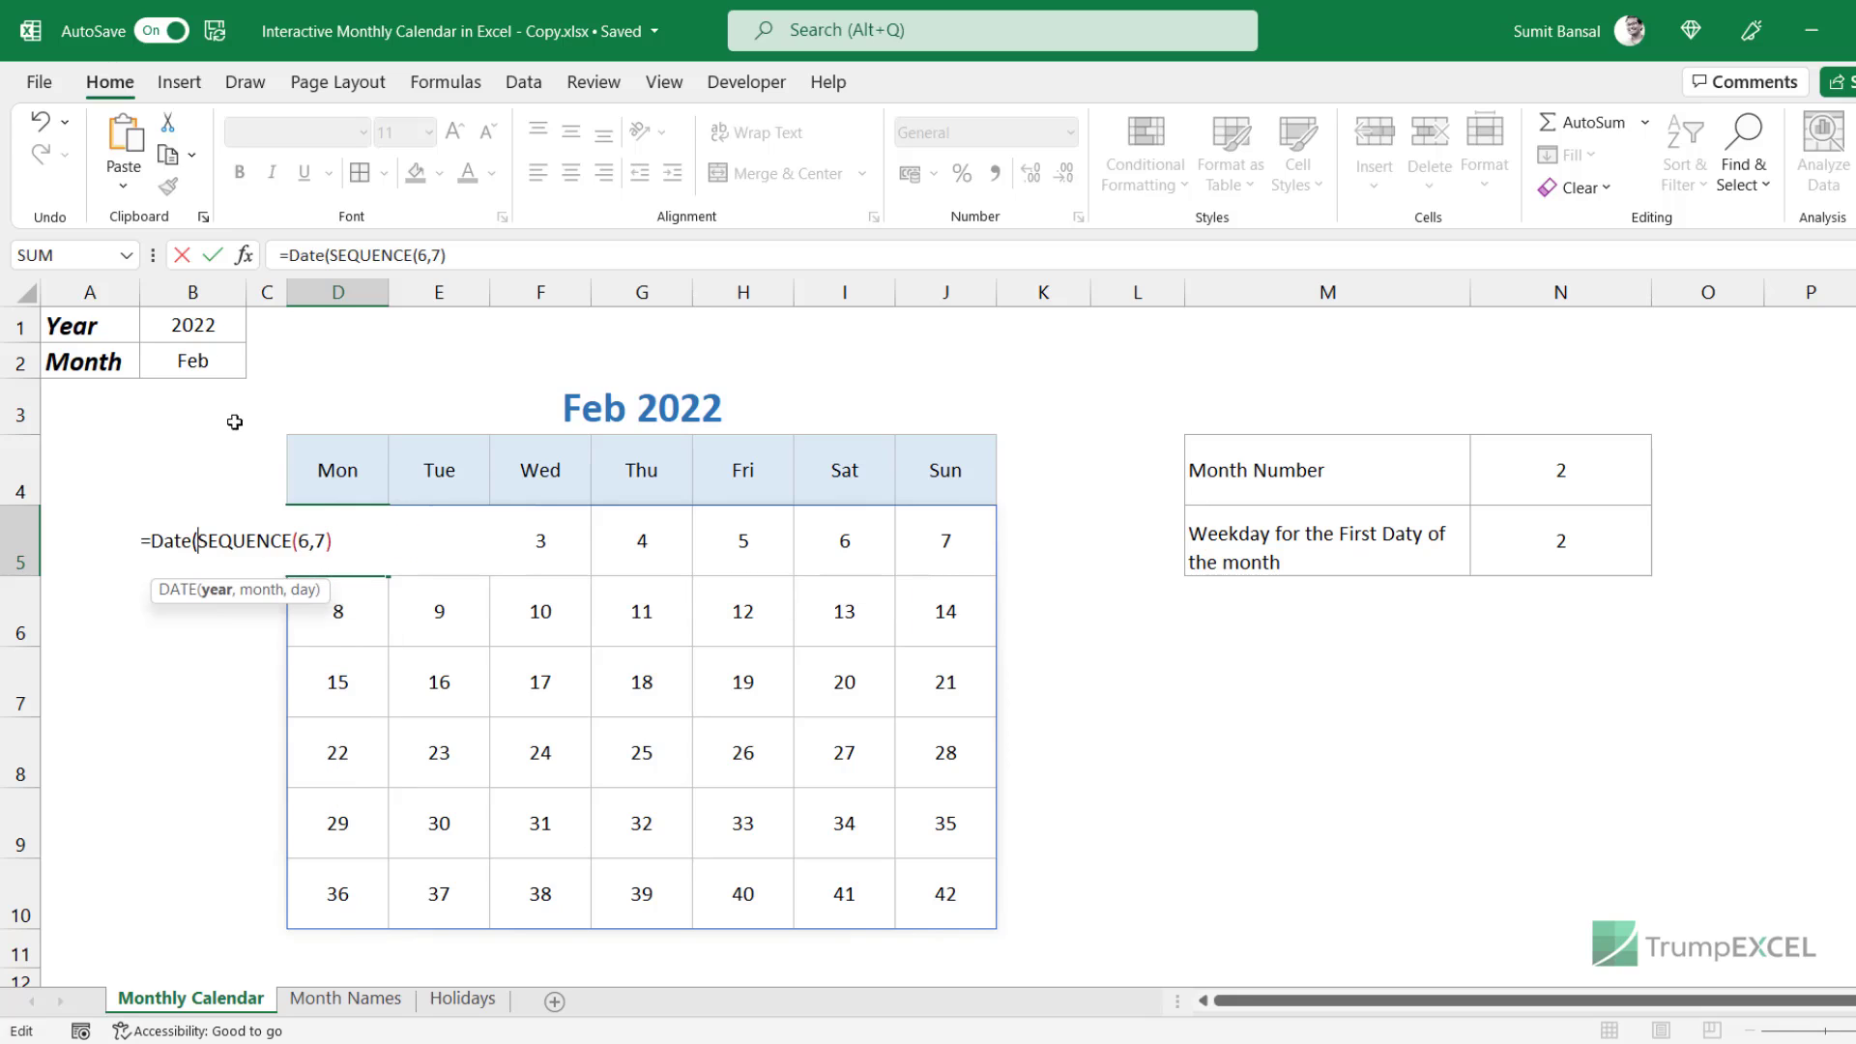
{"action": "left_click", "coordinate": [208, 327]}
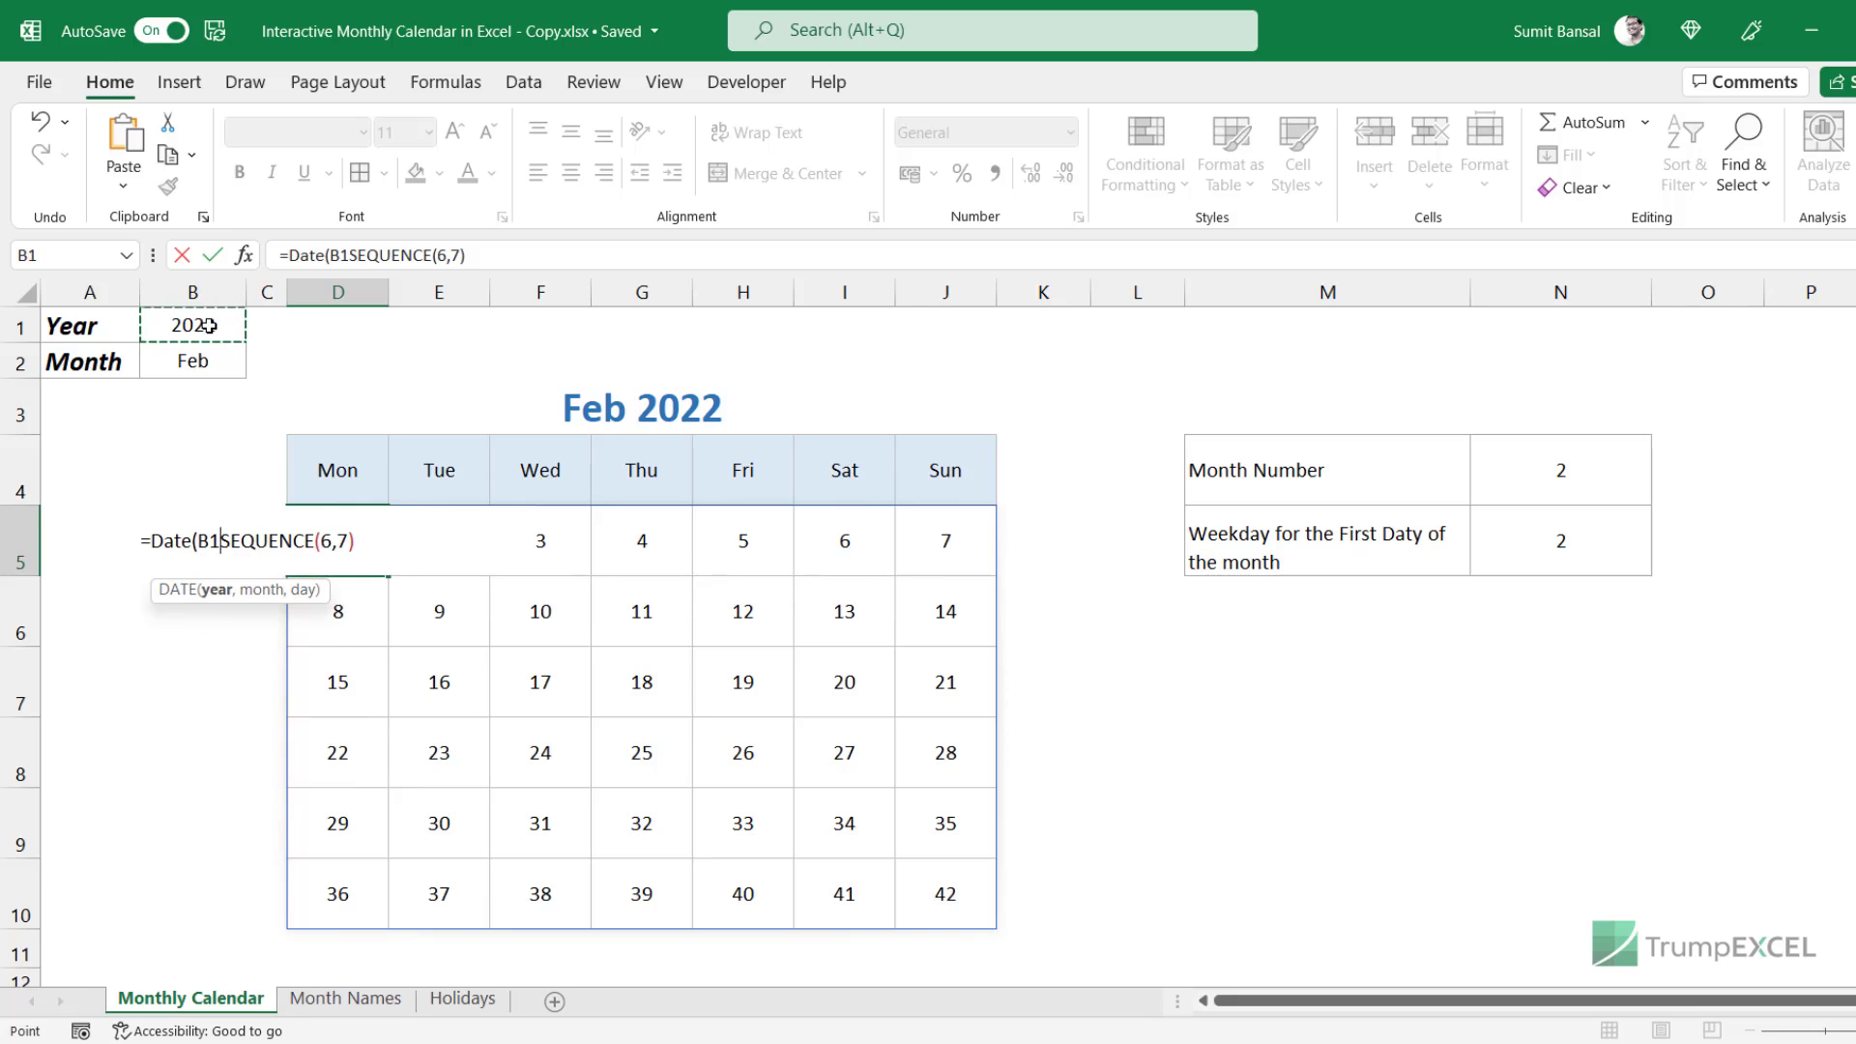
{"action": "type", "text": ","}
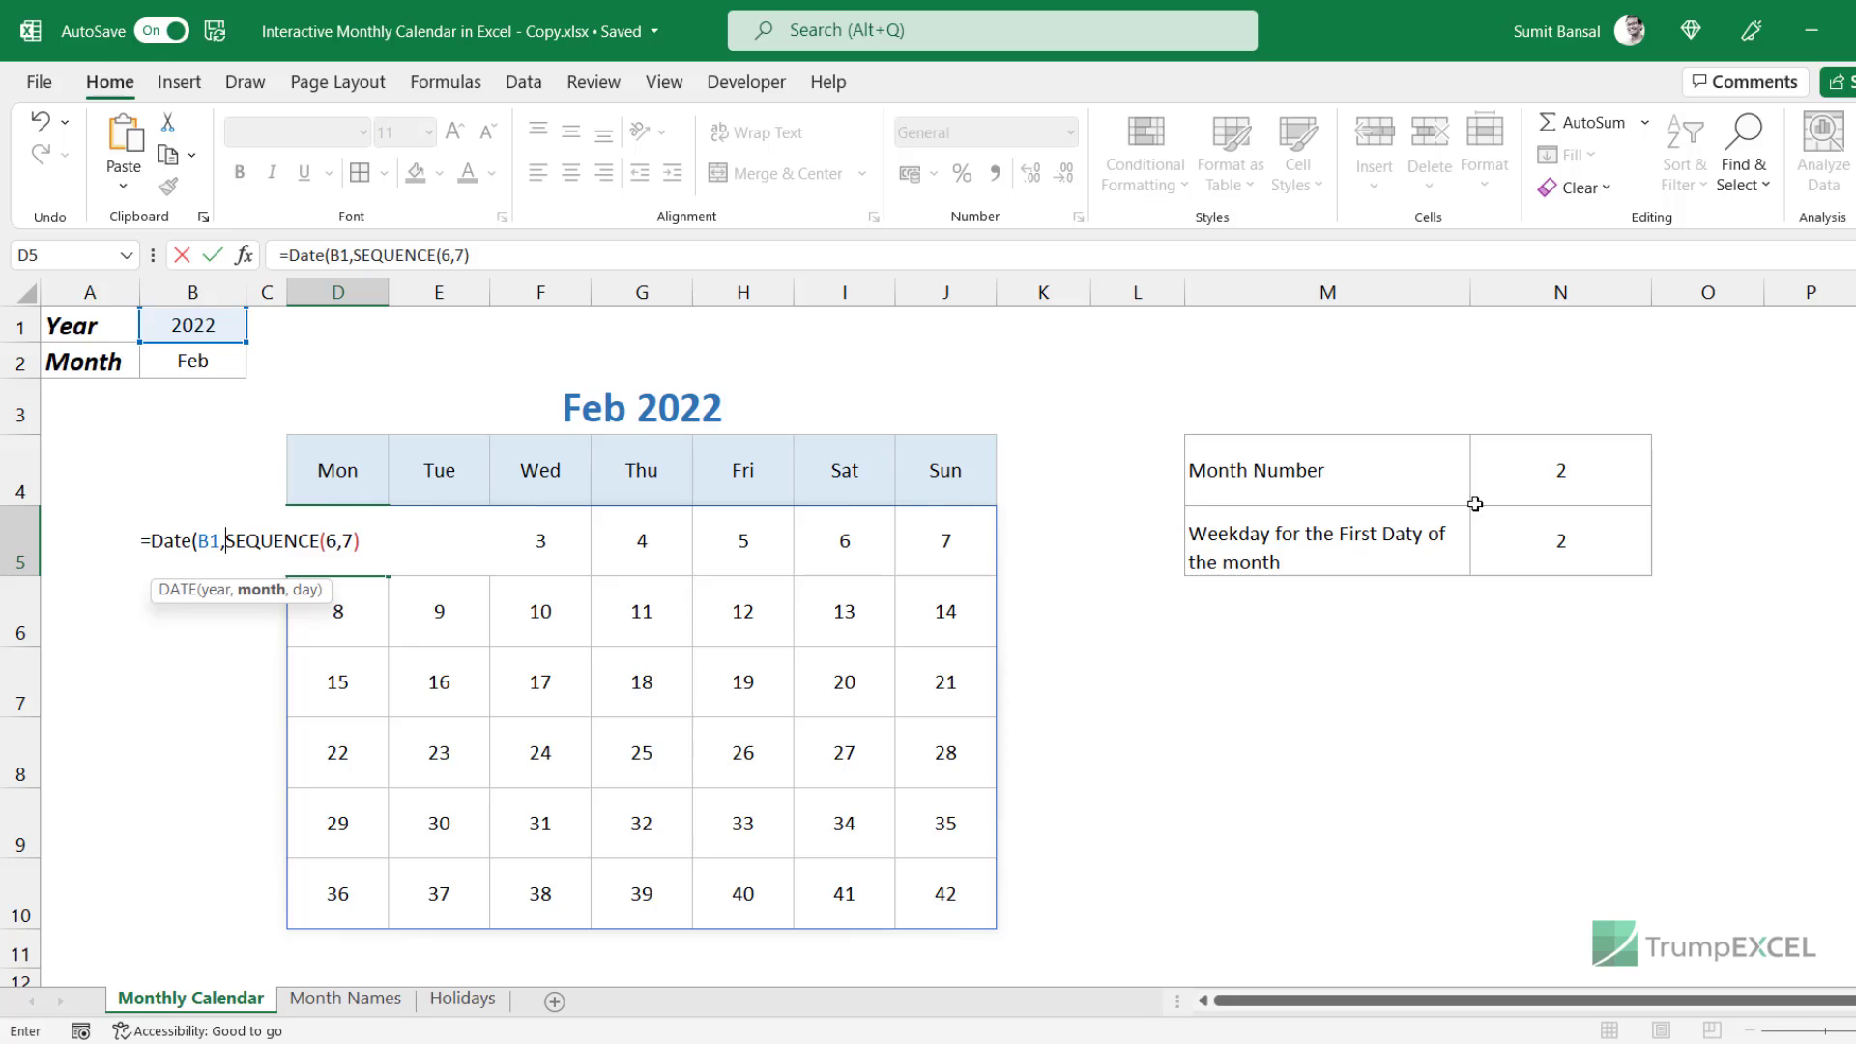
{"action": "left_click", "coordinate": [1558, 474]}
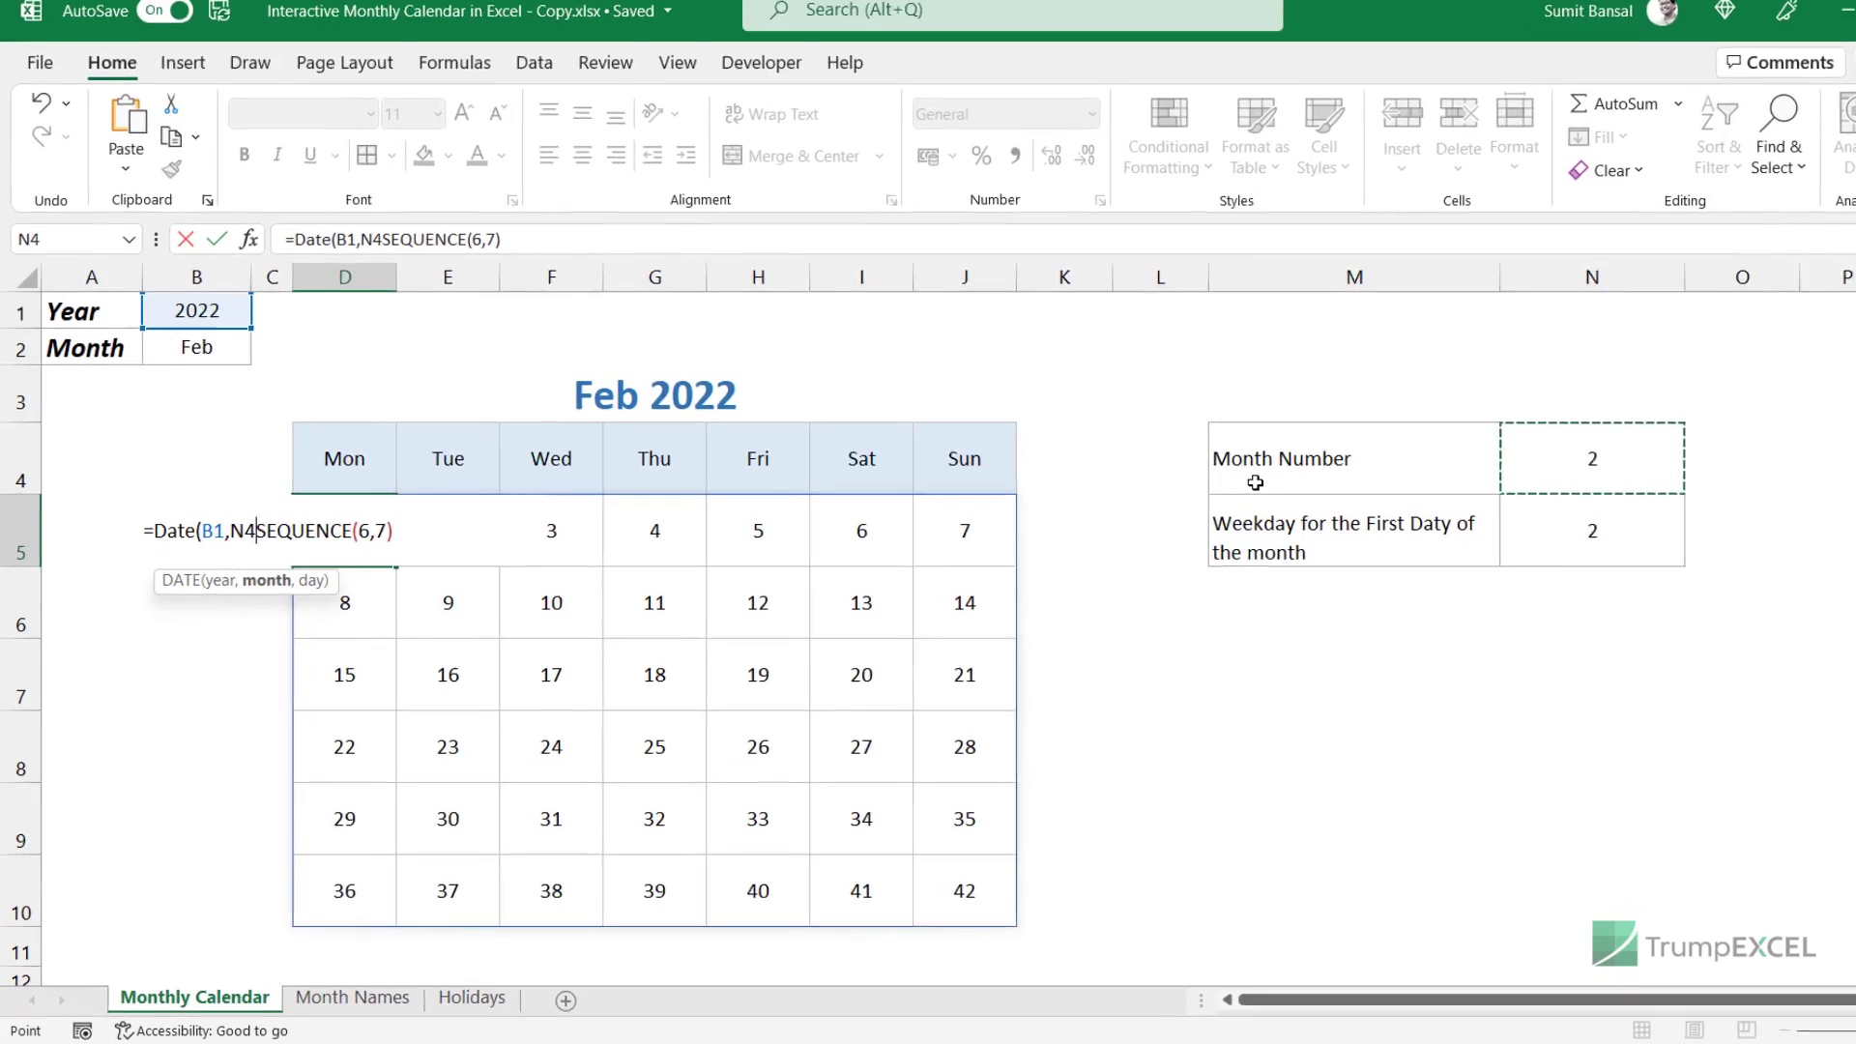
{"action": "type", "text": ","}
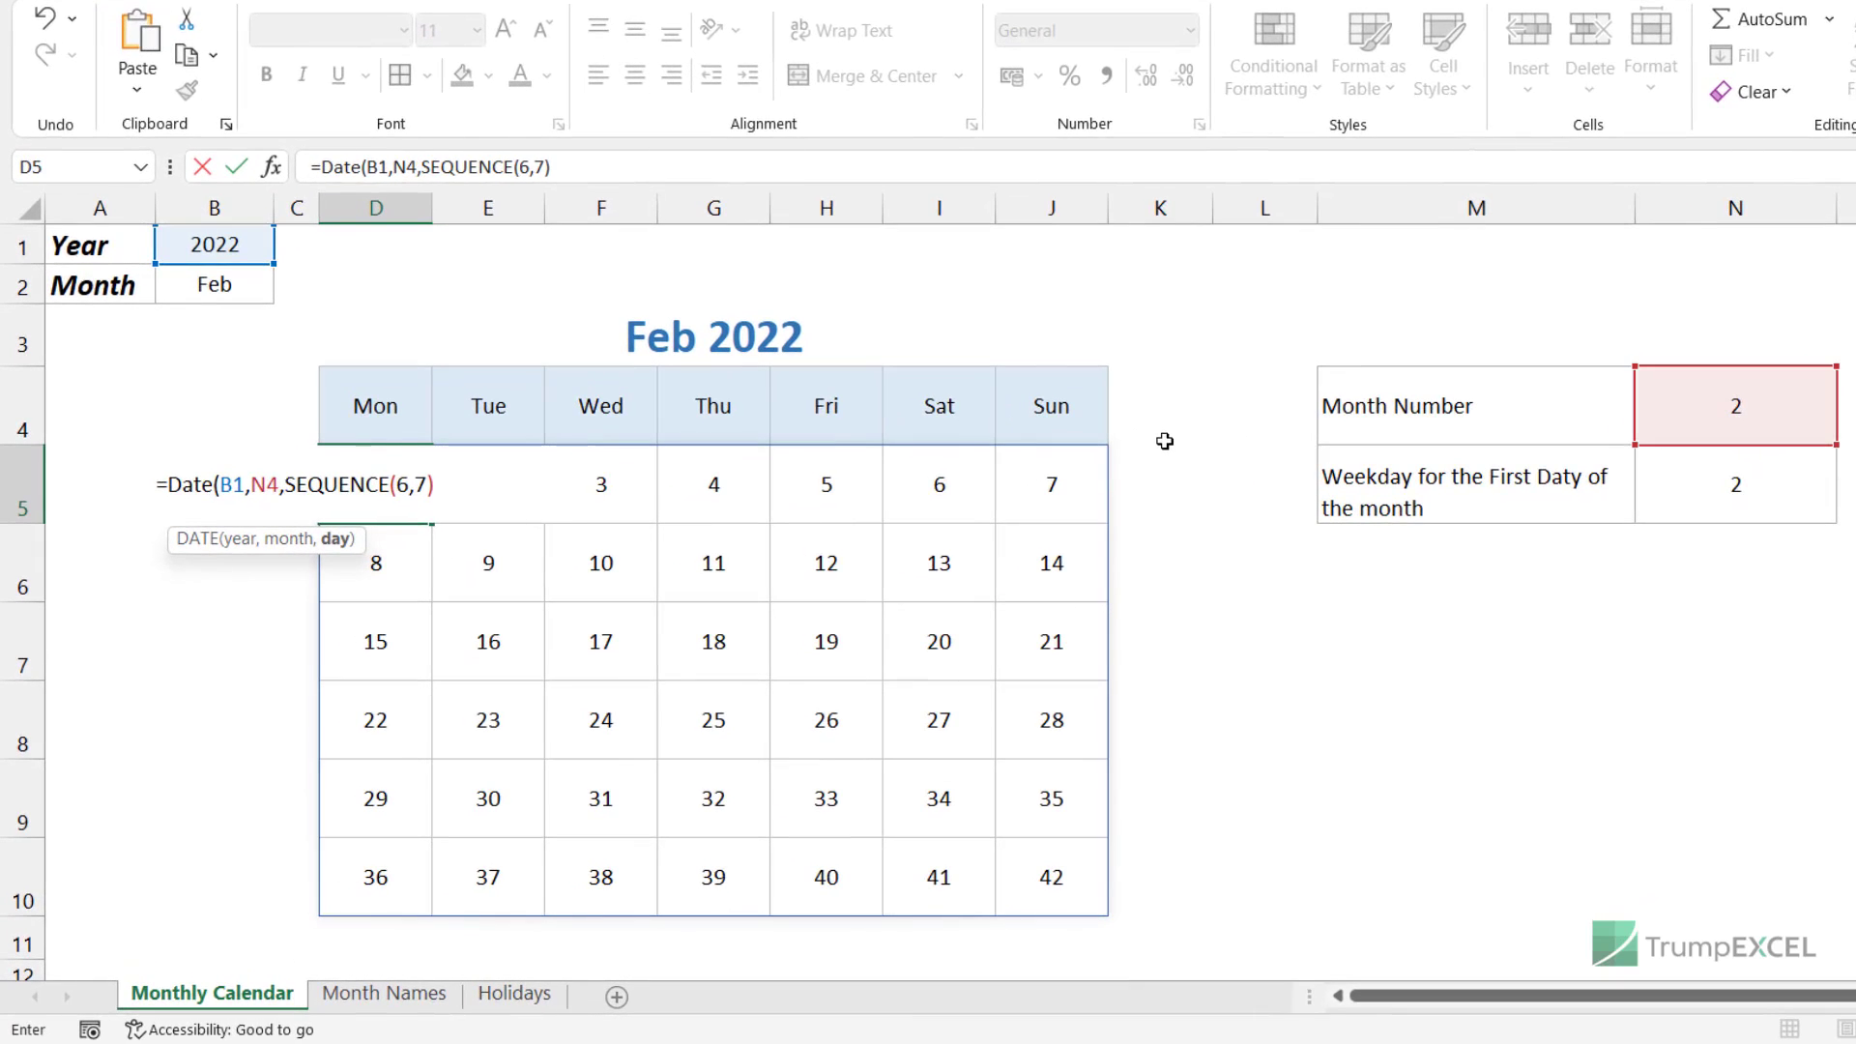
{"action": "type", "text": "1"}
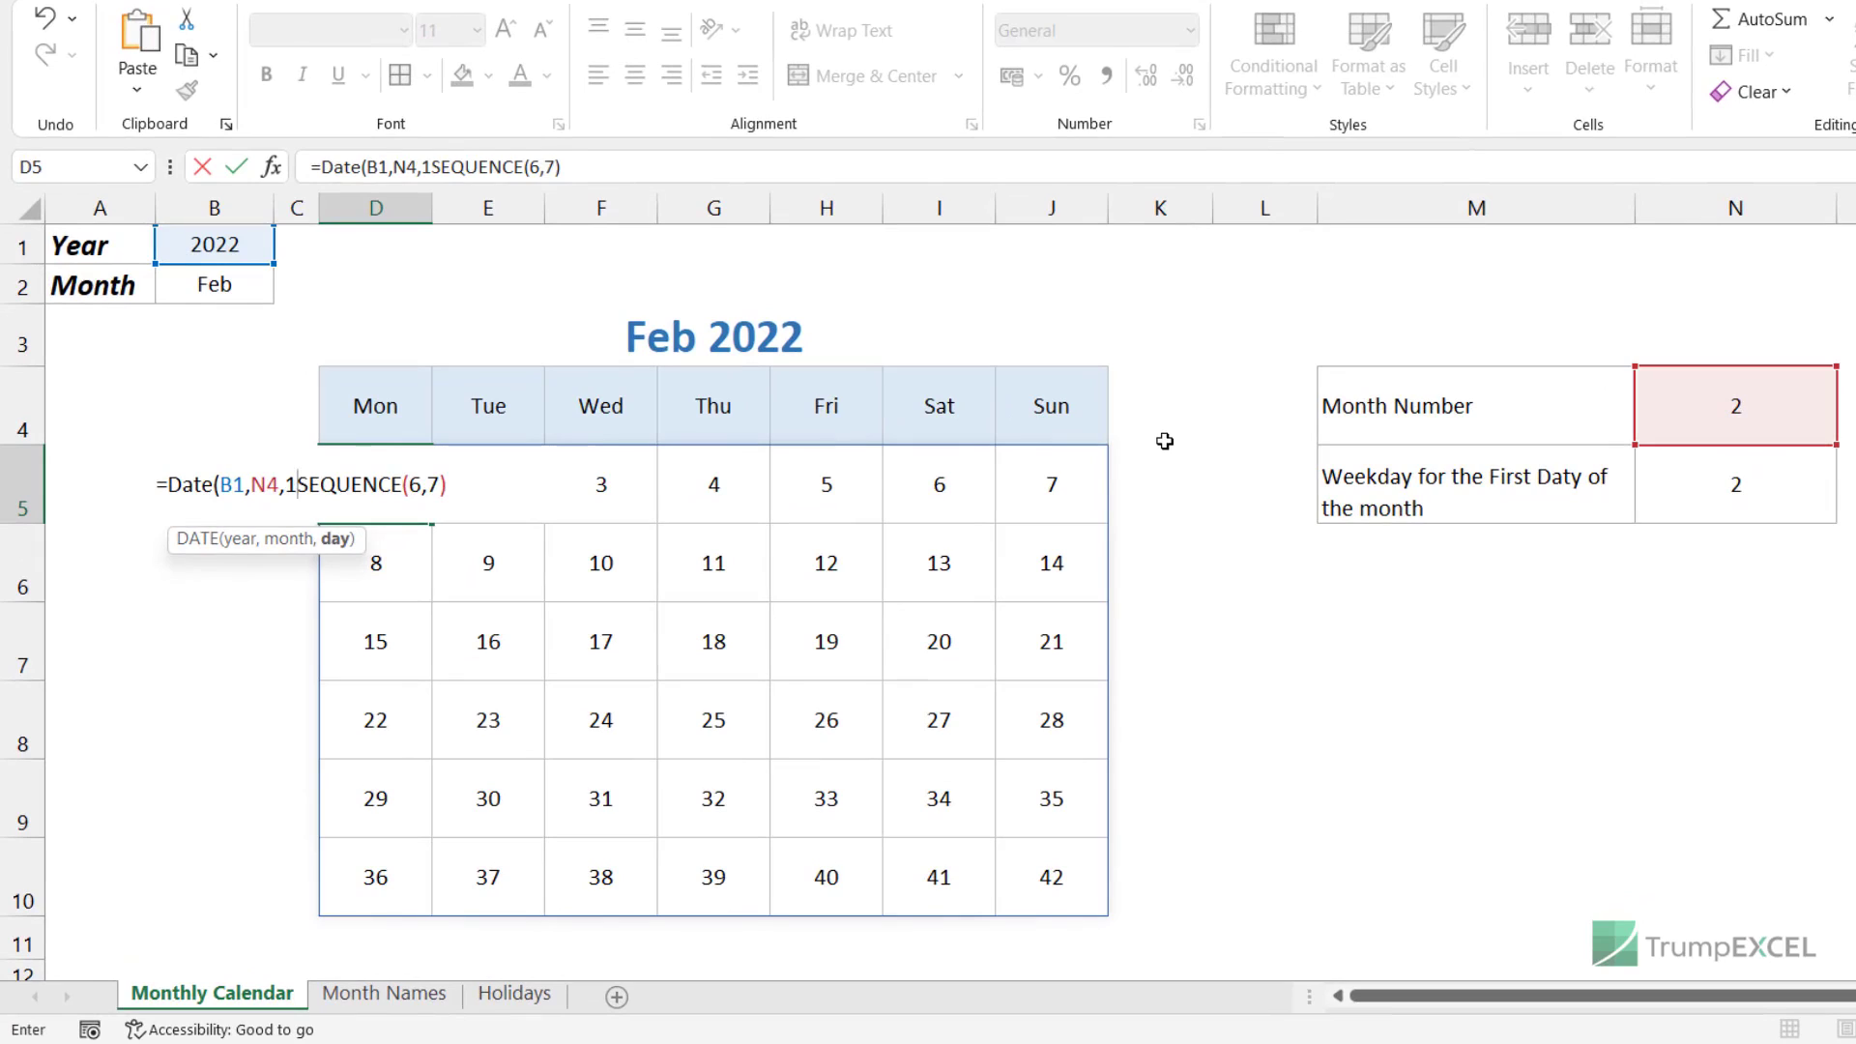
{"action": "type", "text": ")+"}
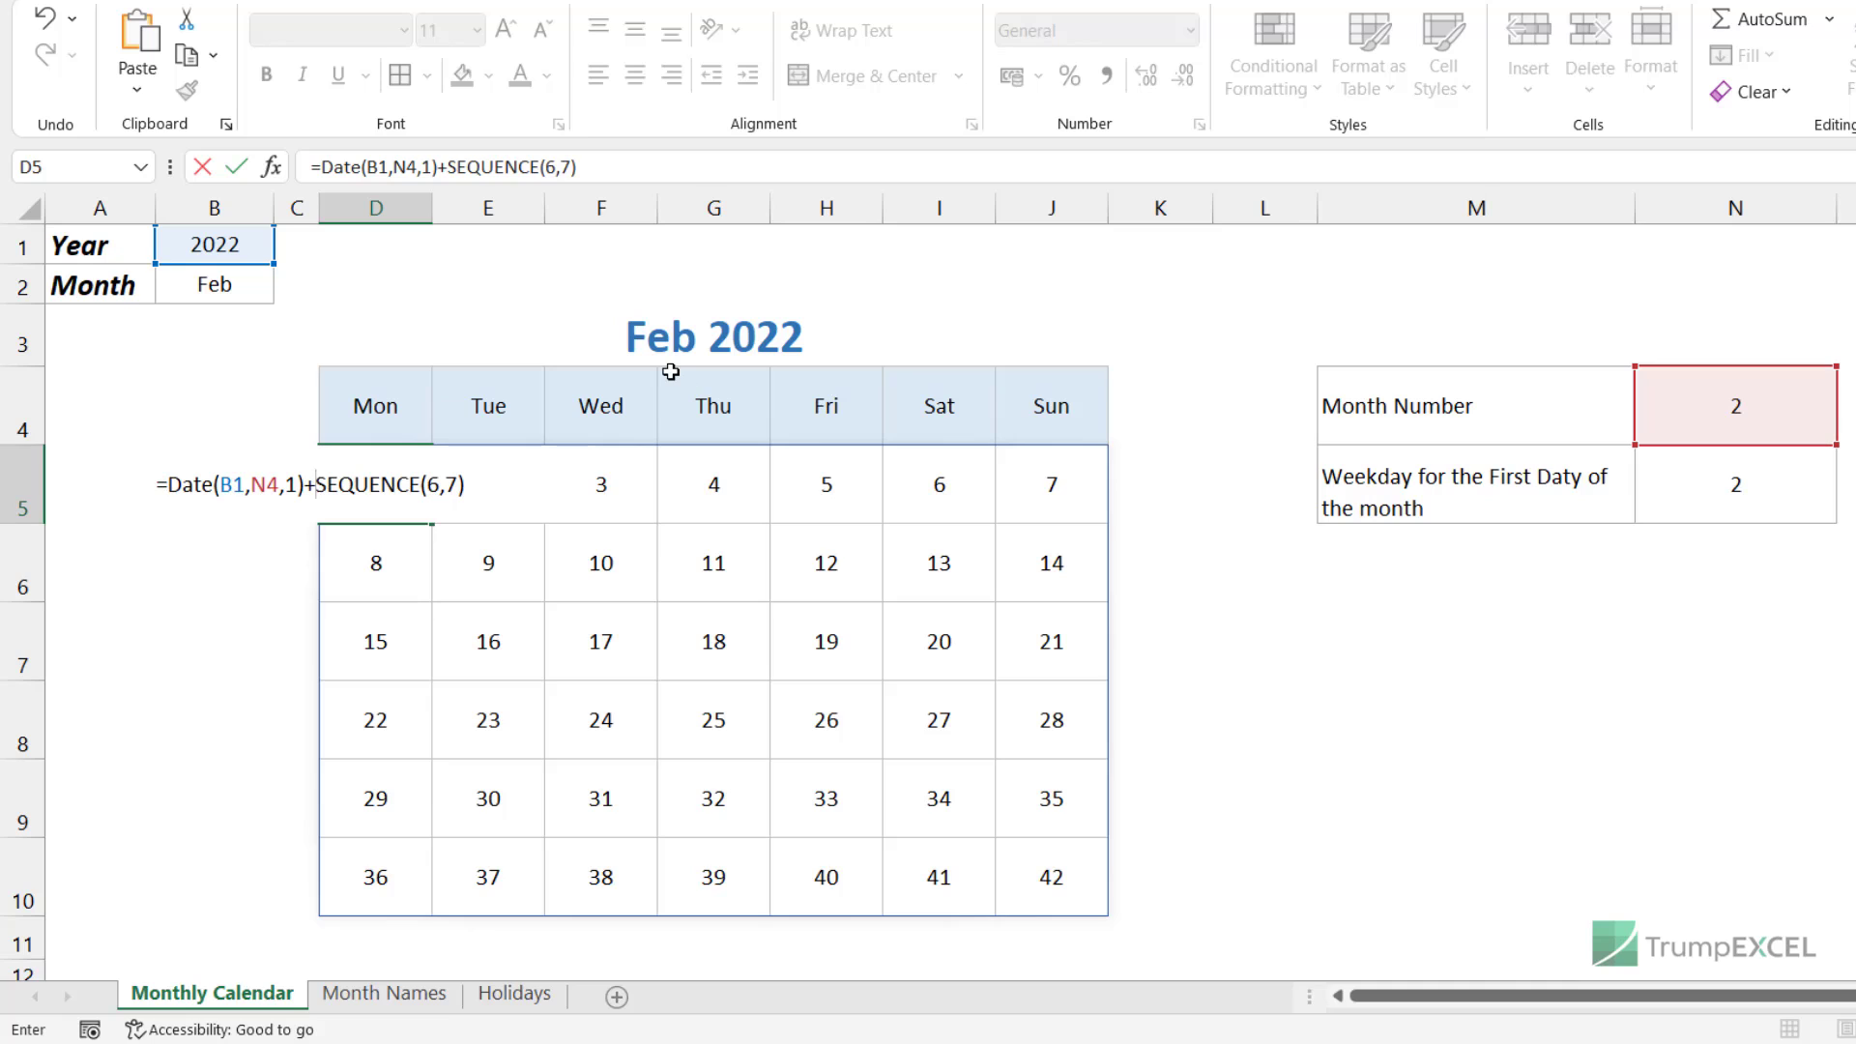
{"action": "key", "text": "Return"}
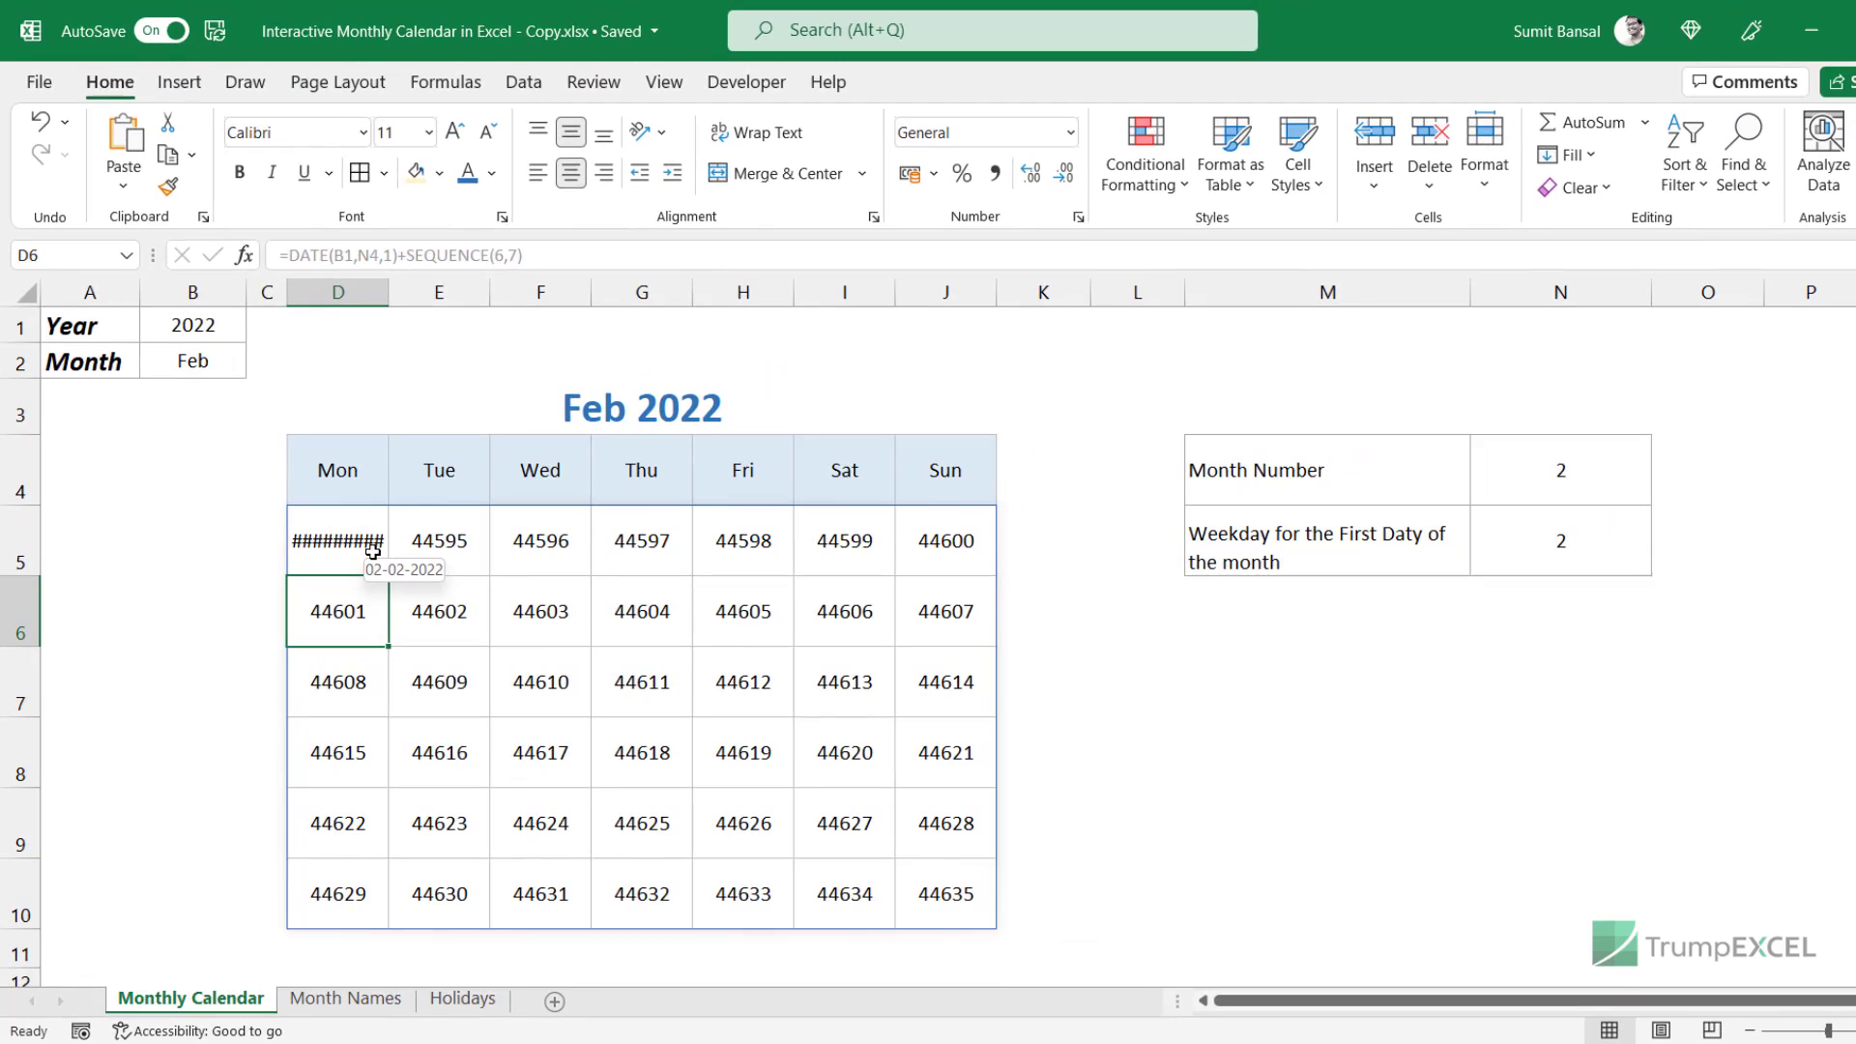
Format the calendar grid D5:J10 as Short Date and widen columns D:J enough to show the full dates.
{"action": "left_click_drag", "start_coordinate": [372, 551], "coordinate": [939, 887]}
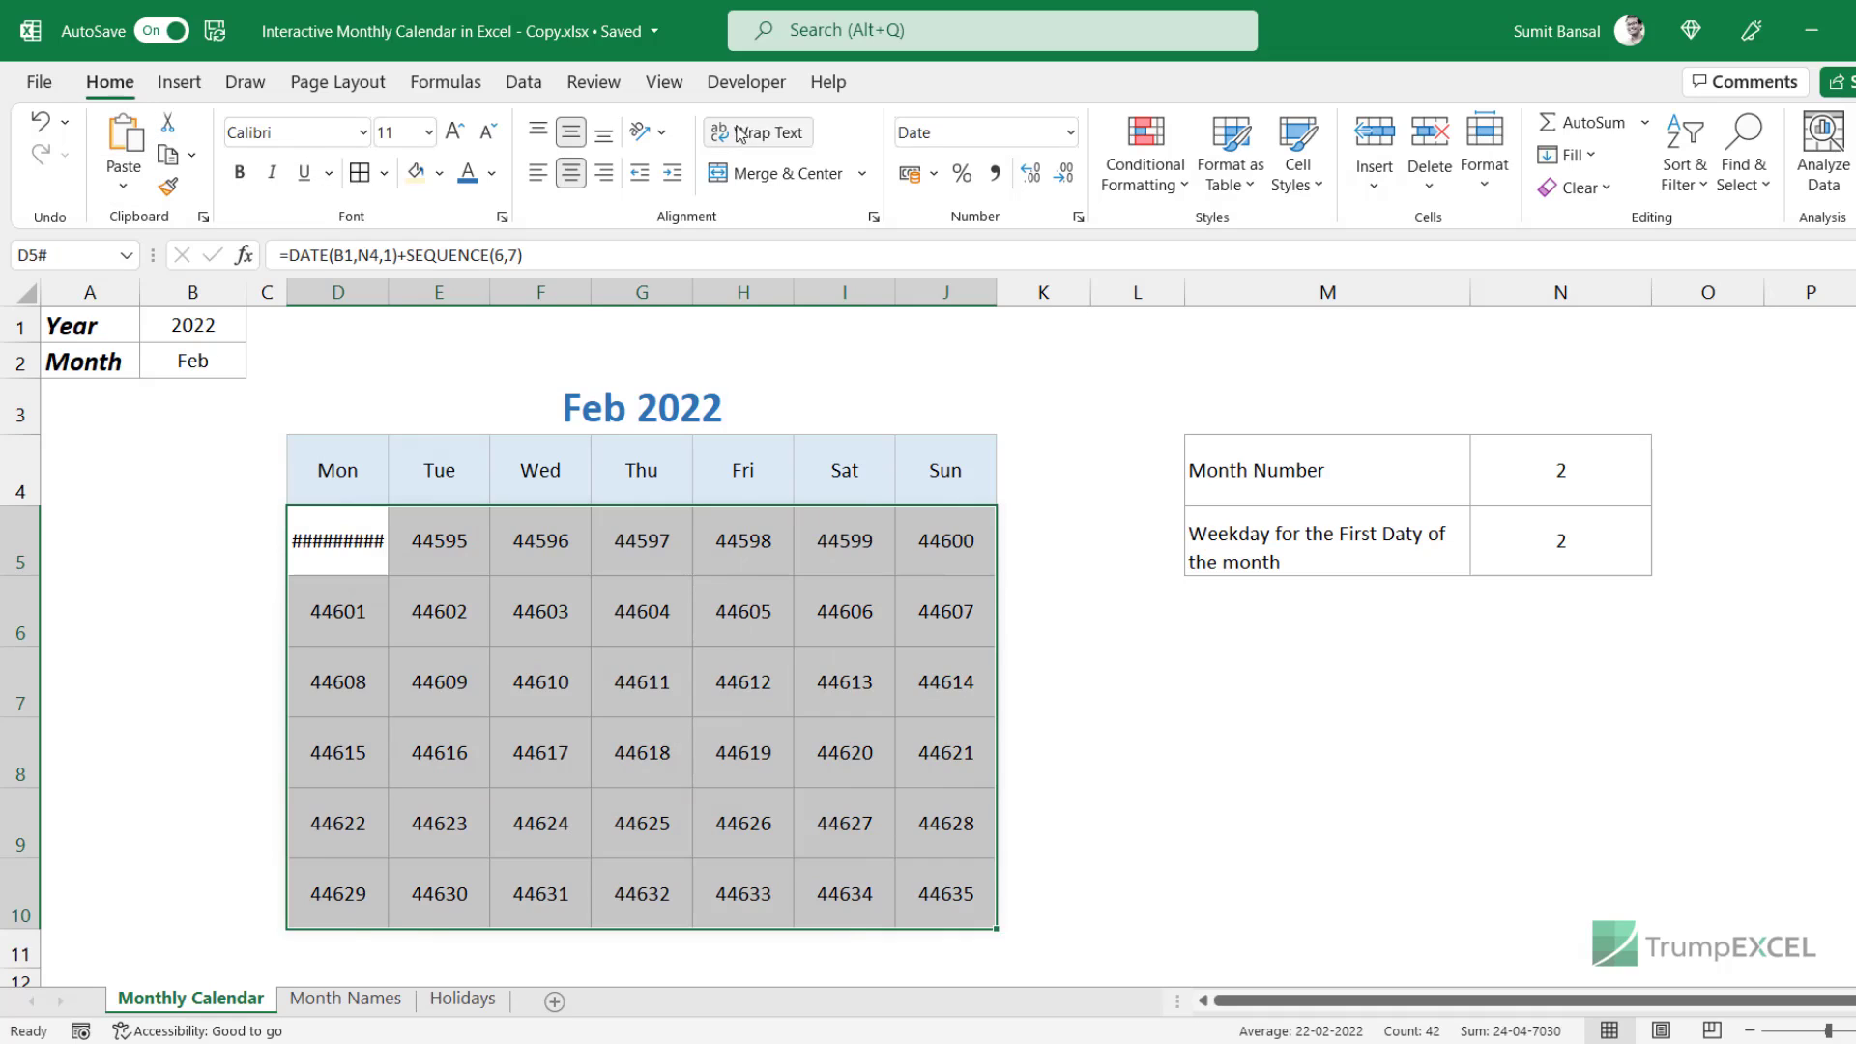
{"action": "left_click", "coordinate": [1070, 132]}
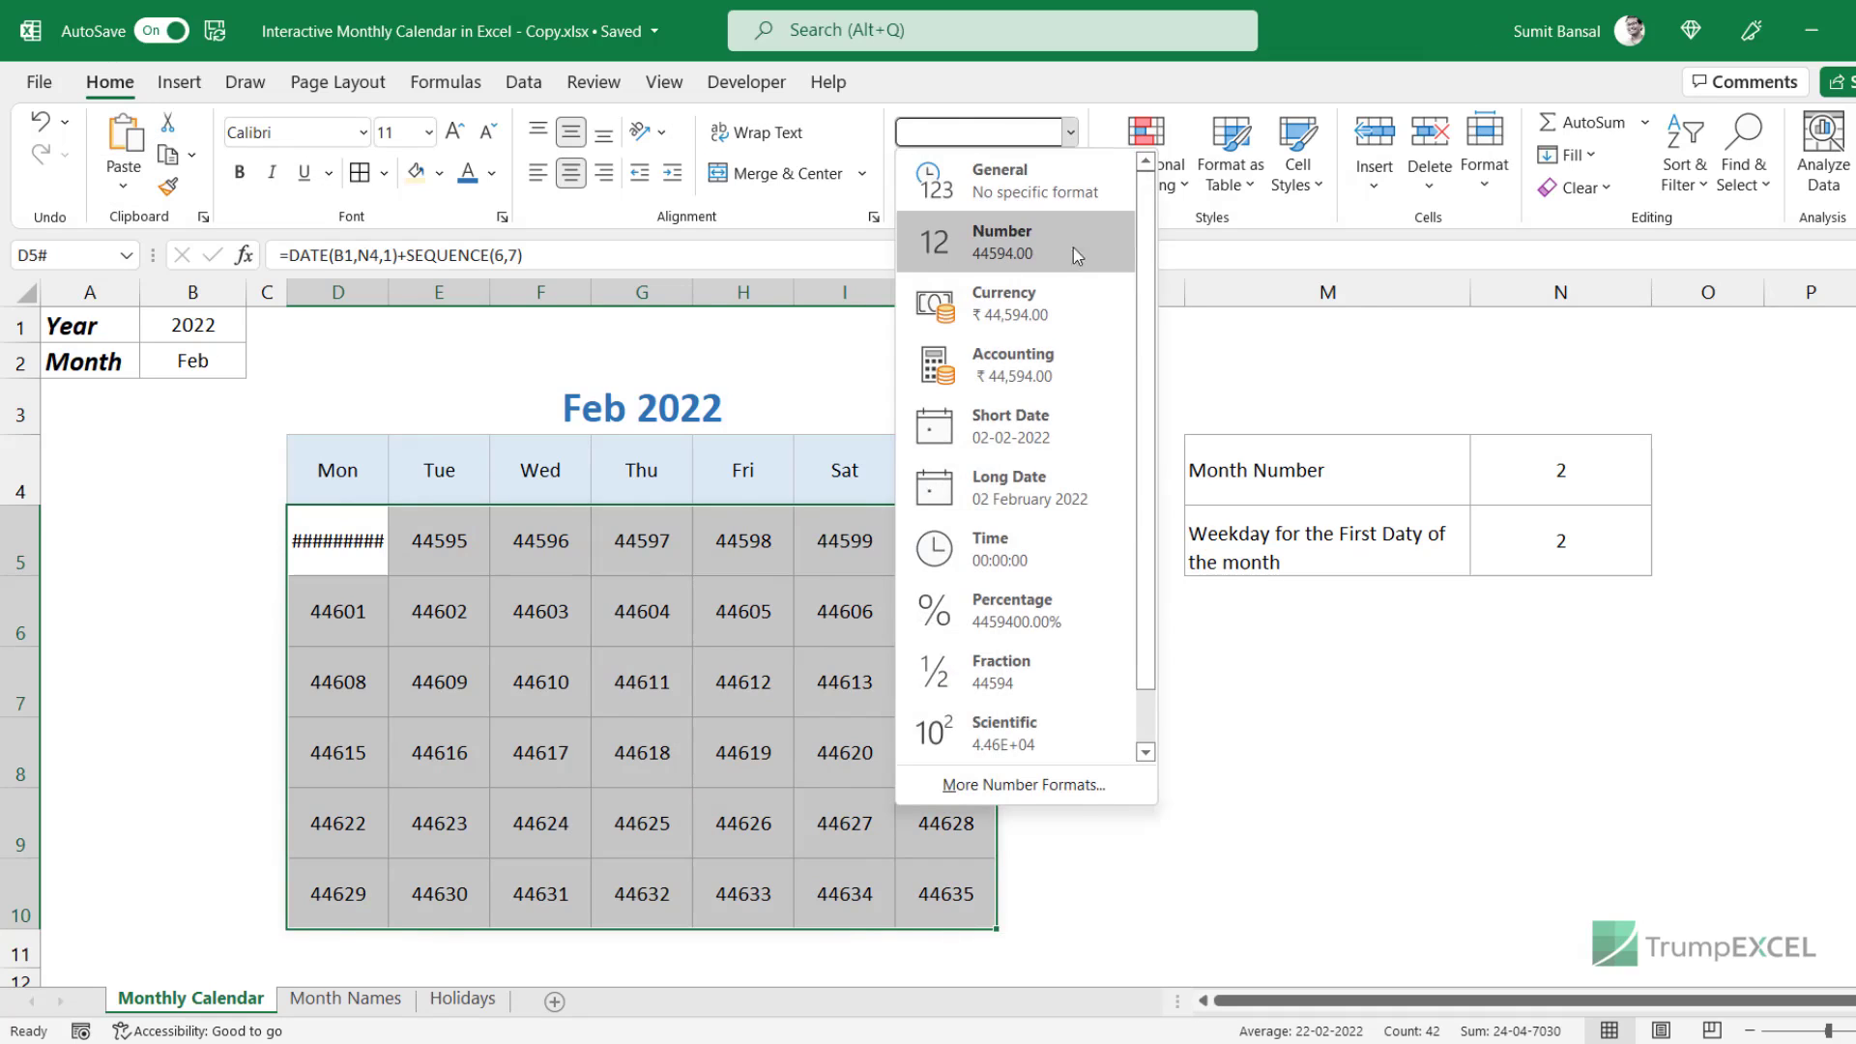
{"action": "left_click", "coordinate": [1069, 434]}
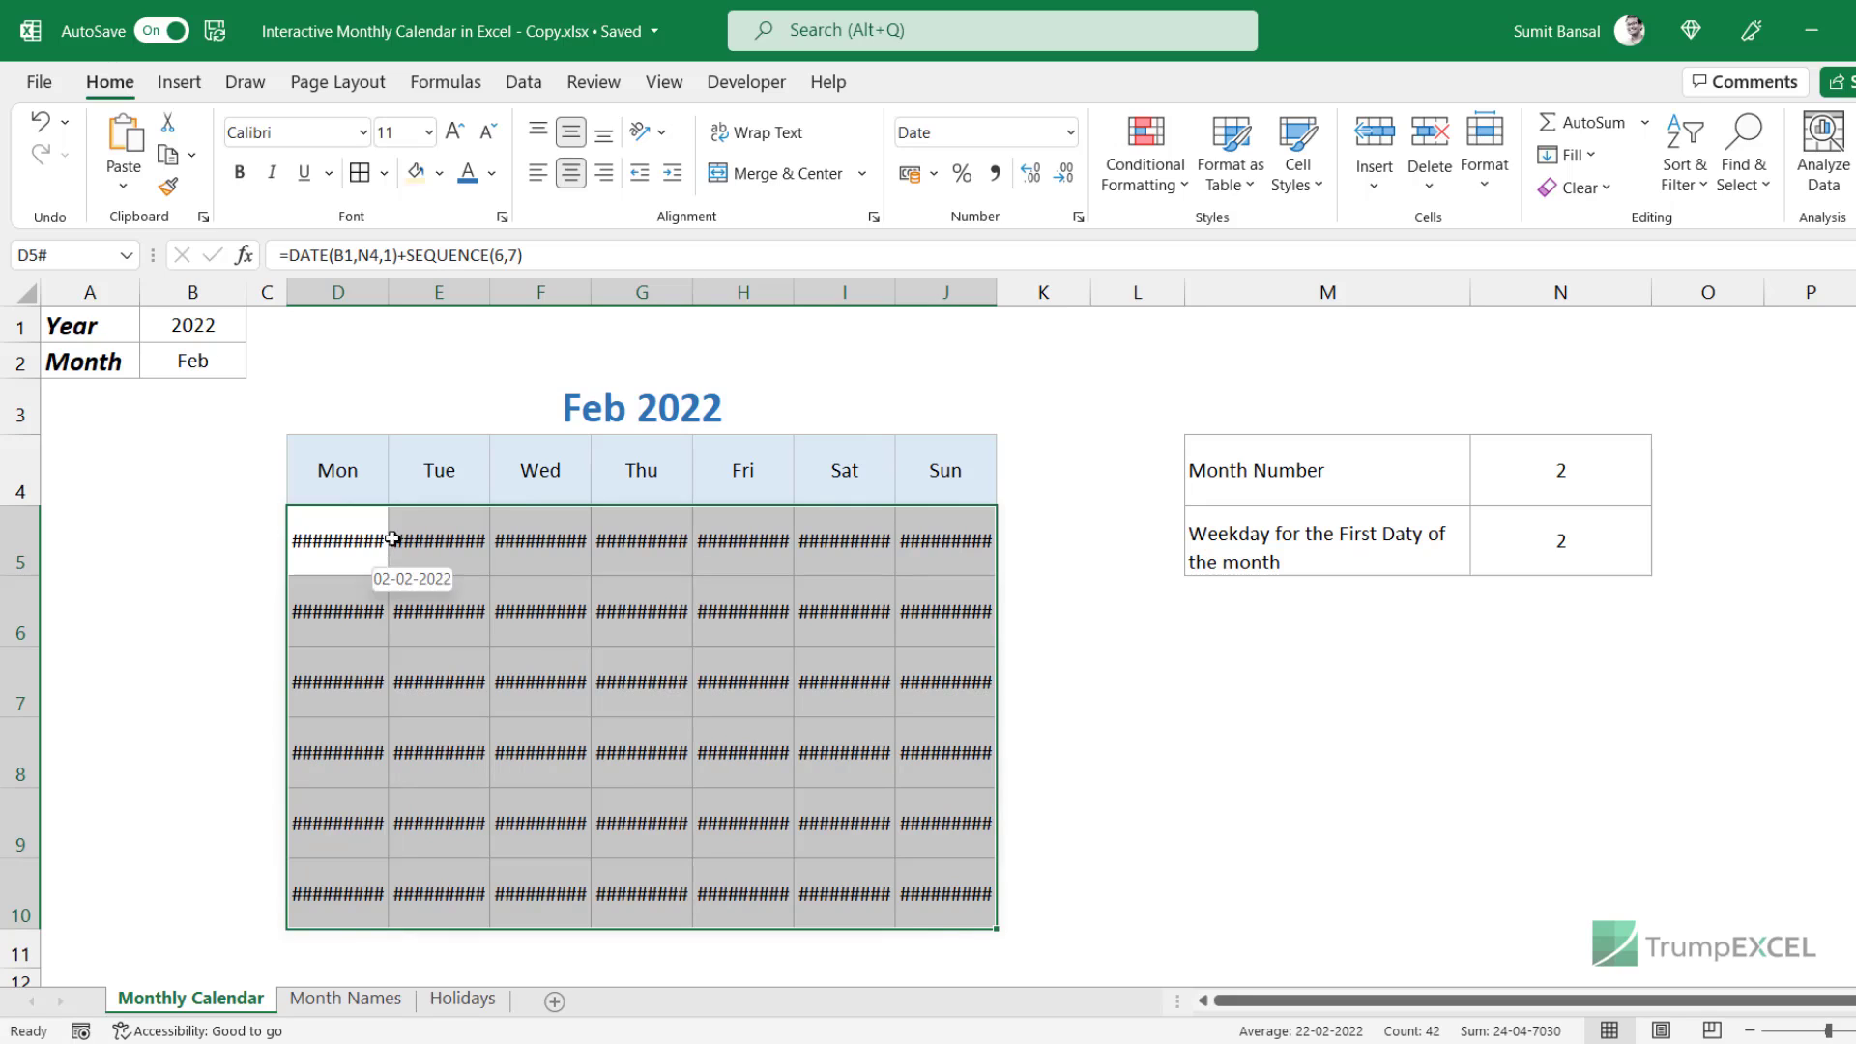
{"action": "left_click", "coordinate": [367, 292]}
{"action": "left_click_drag", "start_coordinate": [539, 292], "coordinate": [895, 291]}
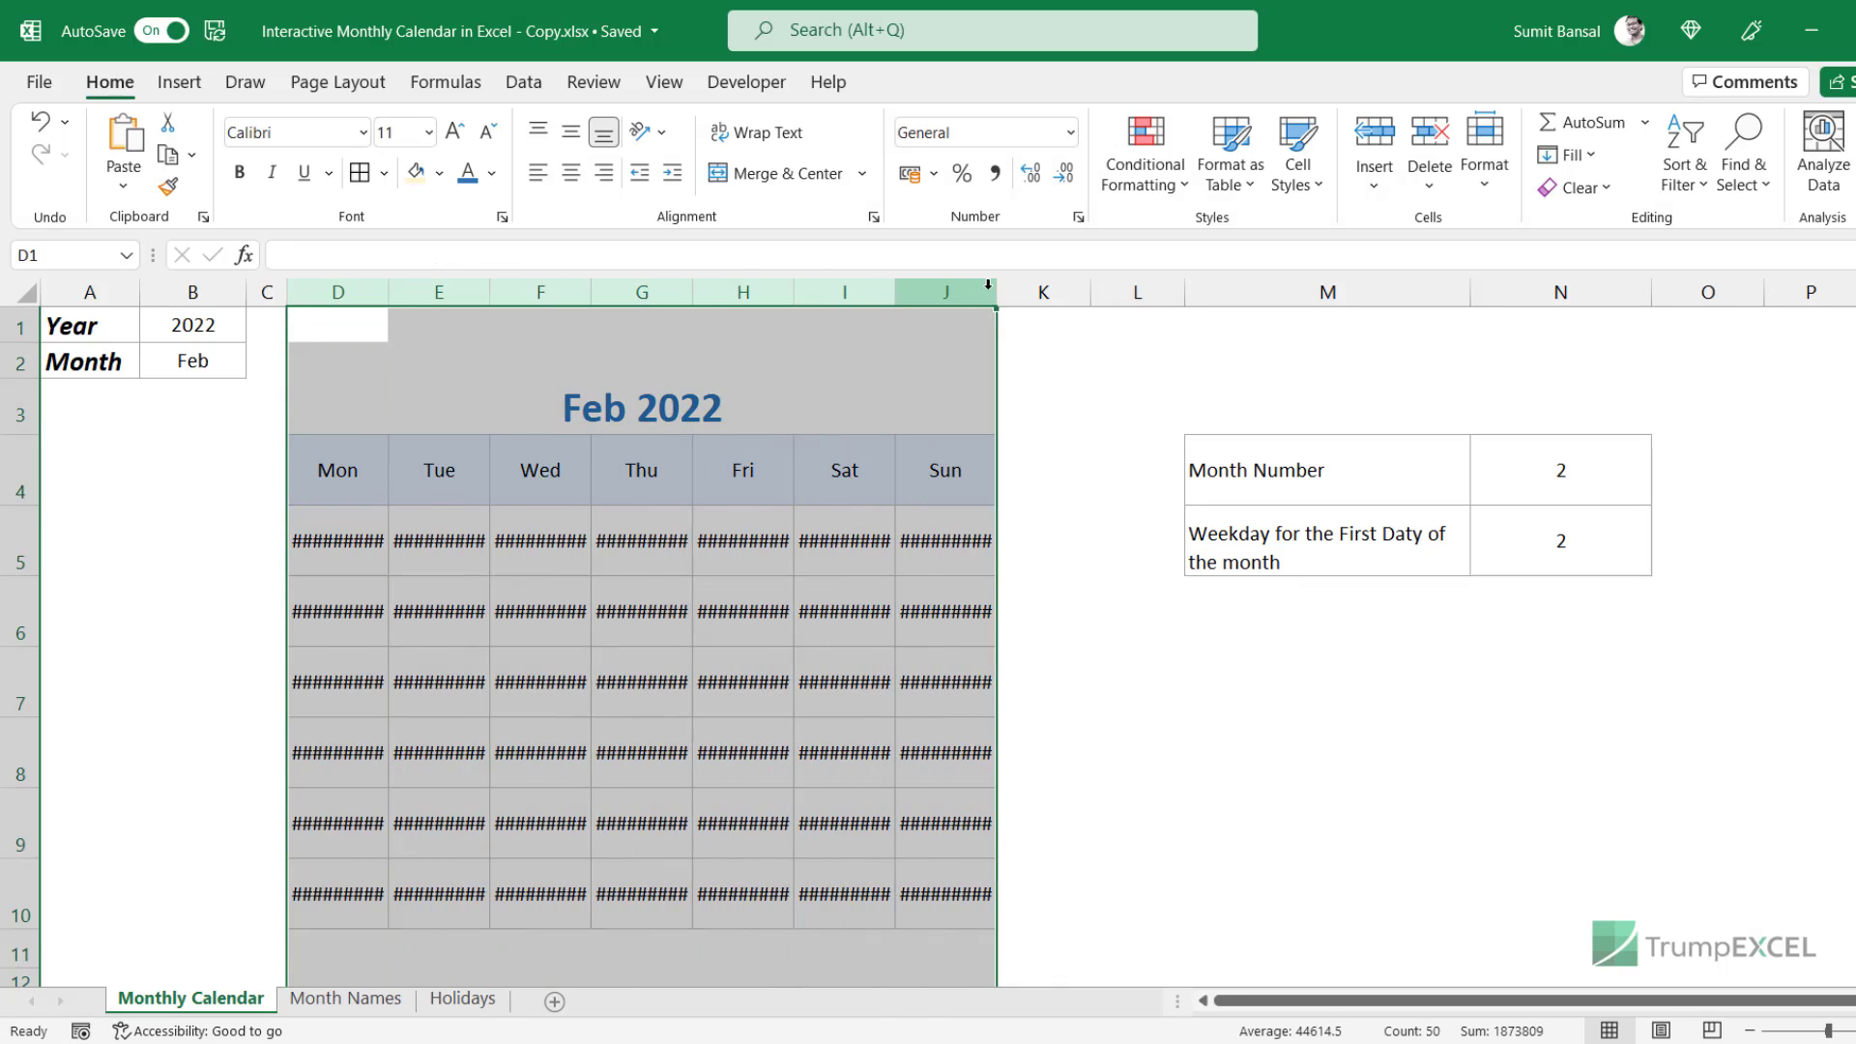
{"action": "left_click_drag", "start_coordinate": [1015, 292], "coordinate": [1040, 292]}
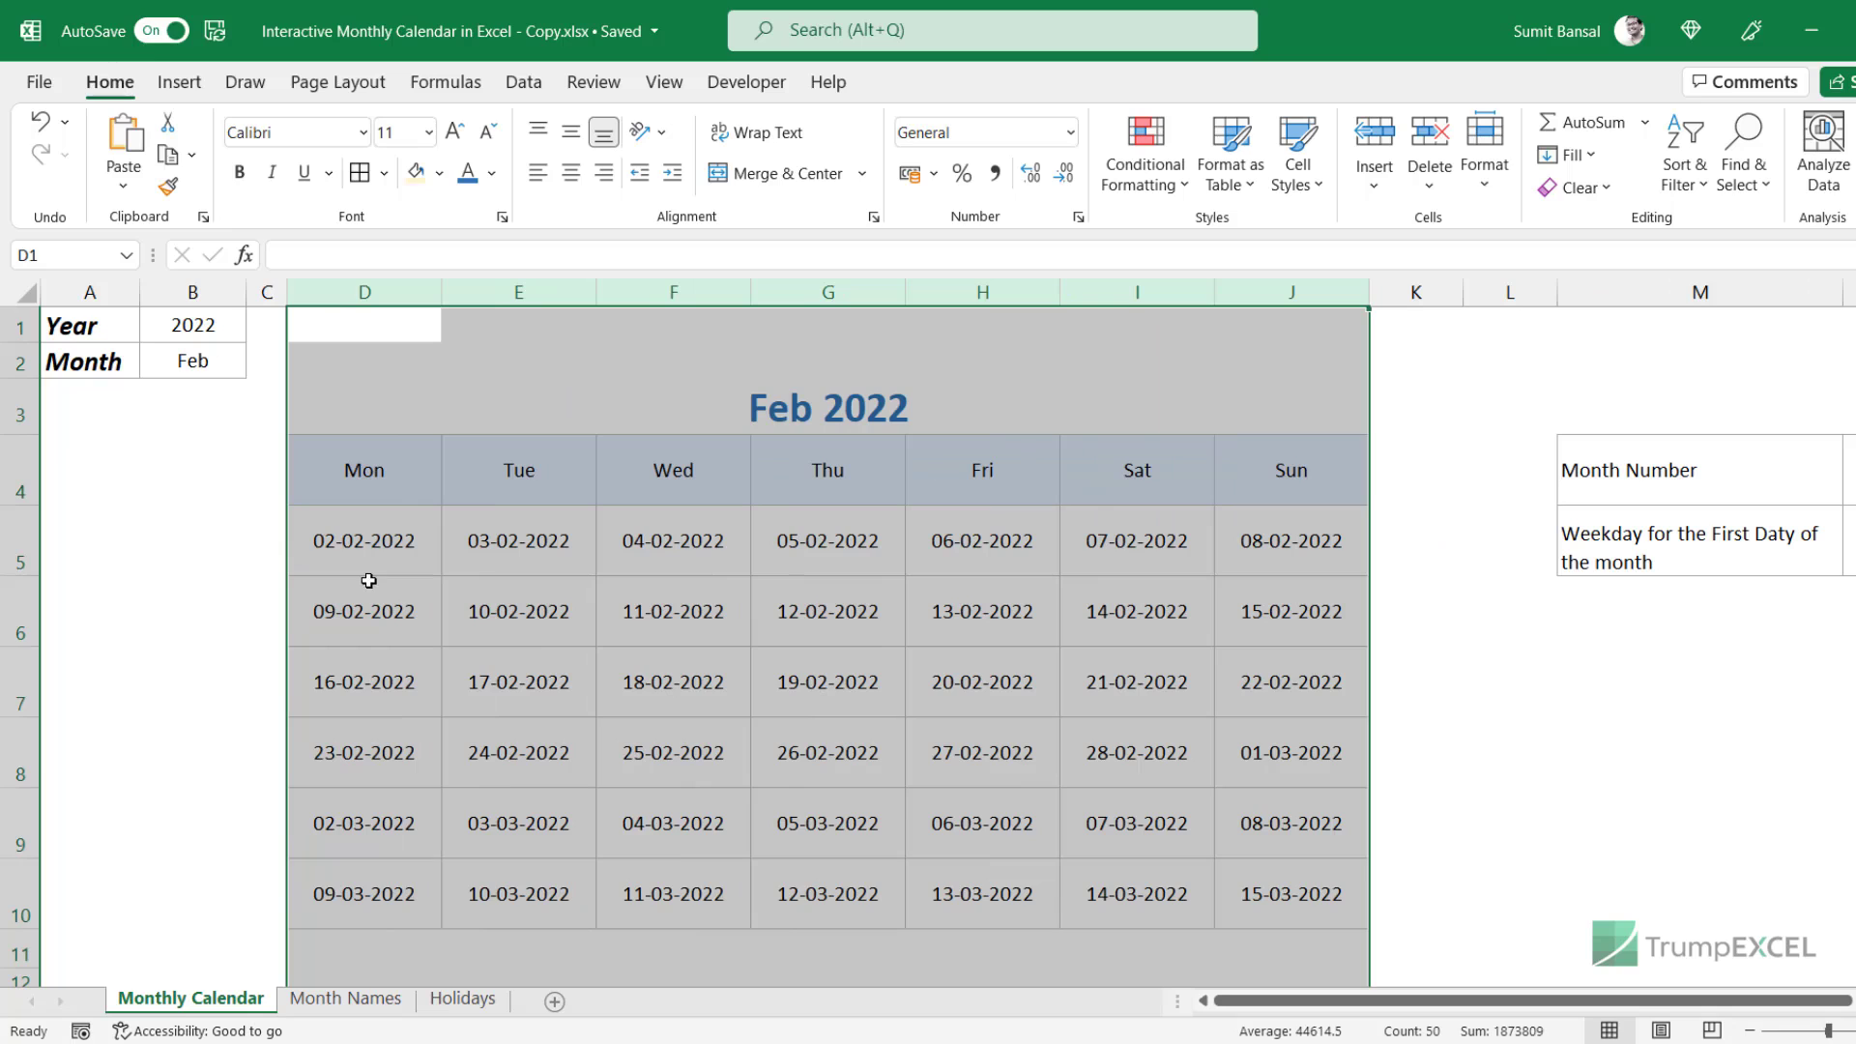
Compare the grid's first-row dates with the Windows calendar for February 2022 and review D5's formula.
{"action": "left_click", "coordinate": [377, 551]}
{"action": "left_click_drag", "start_coordinate": [377, 551], "coordinate": [1292, 879]}
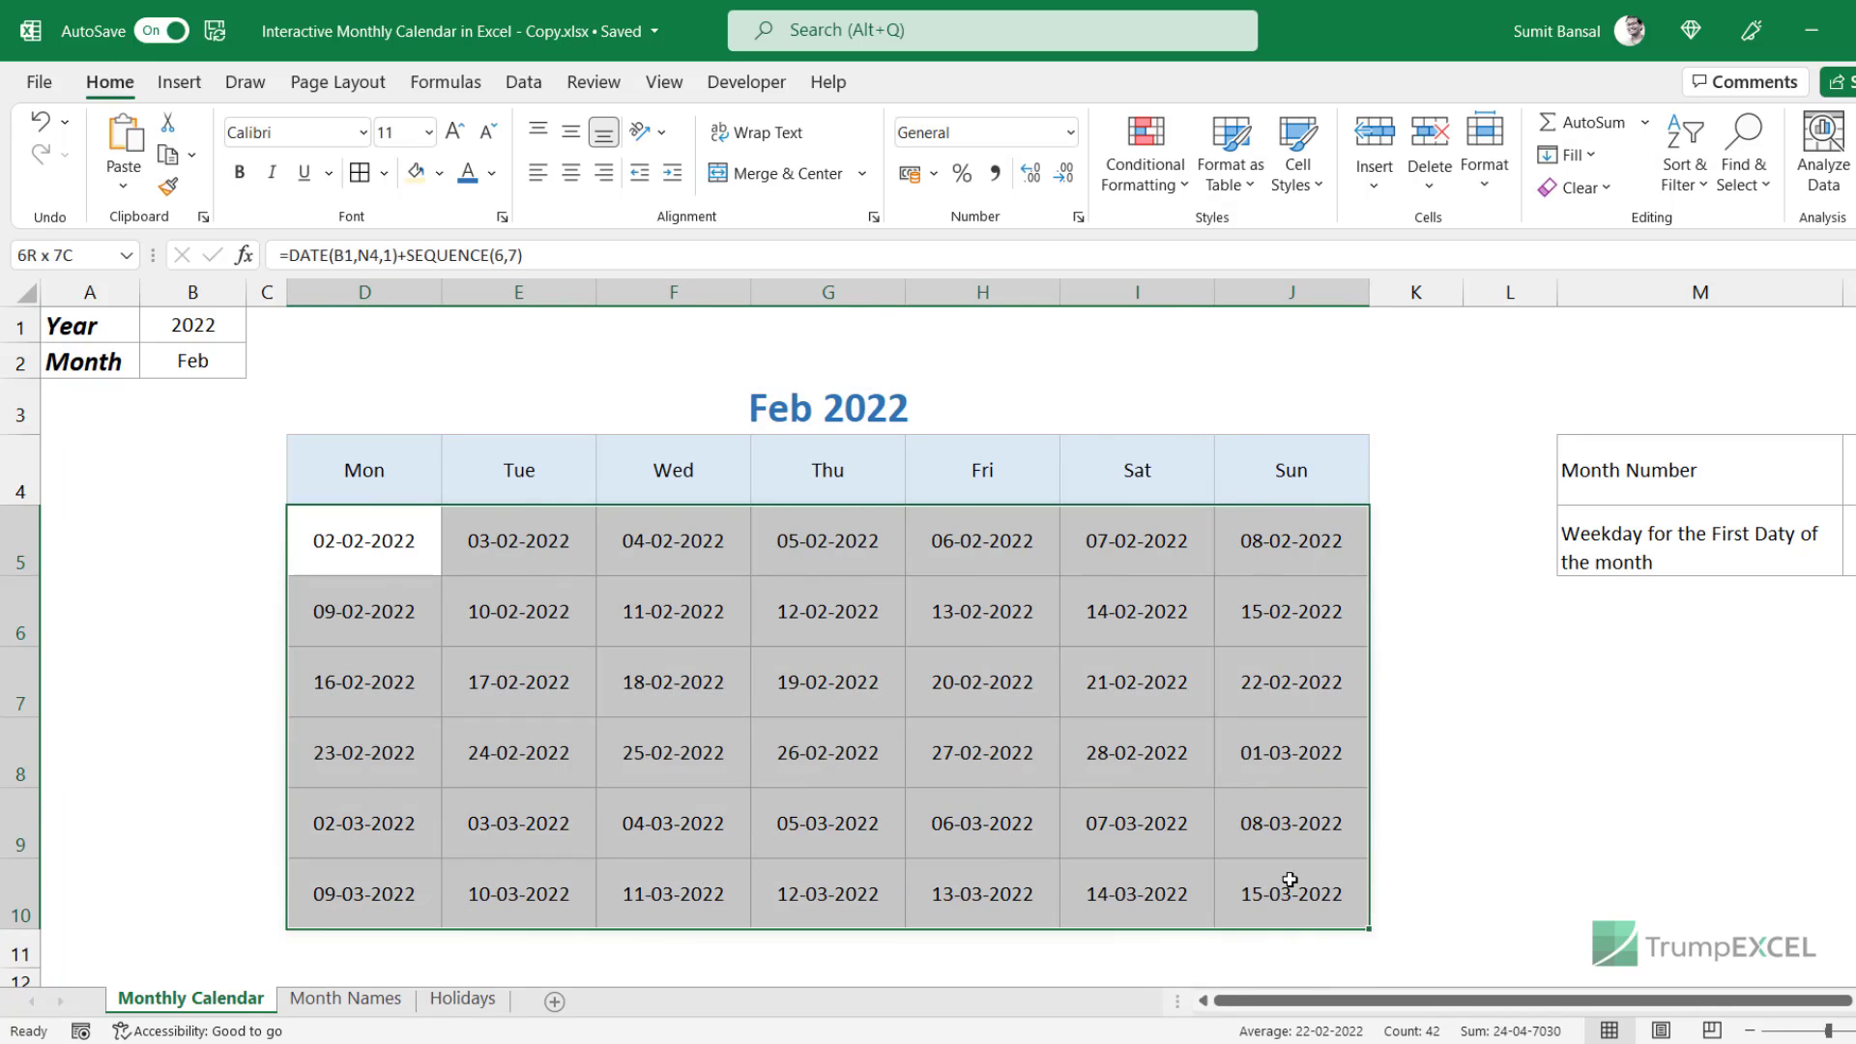
{"action": "left_click", "coordinate": [362, 557]}
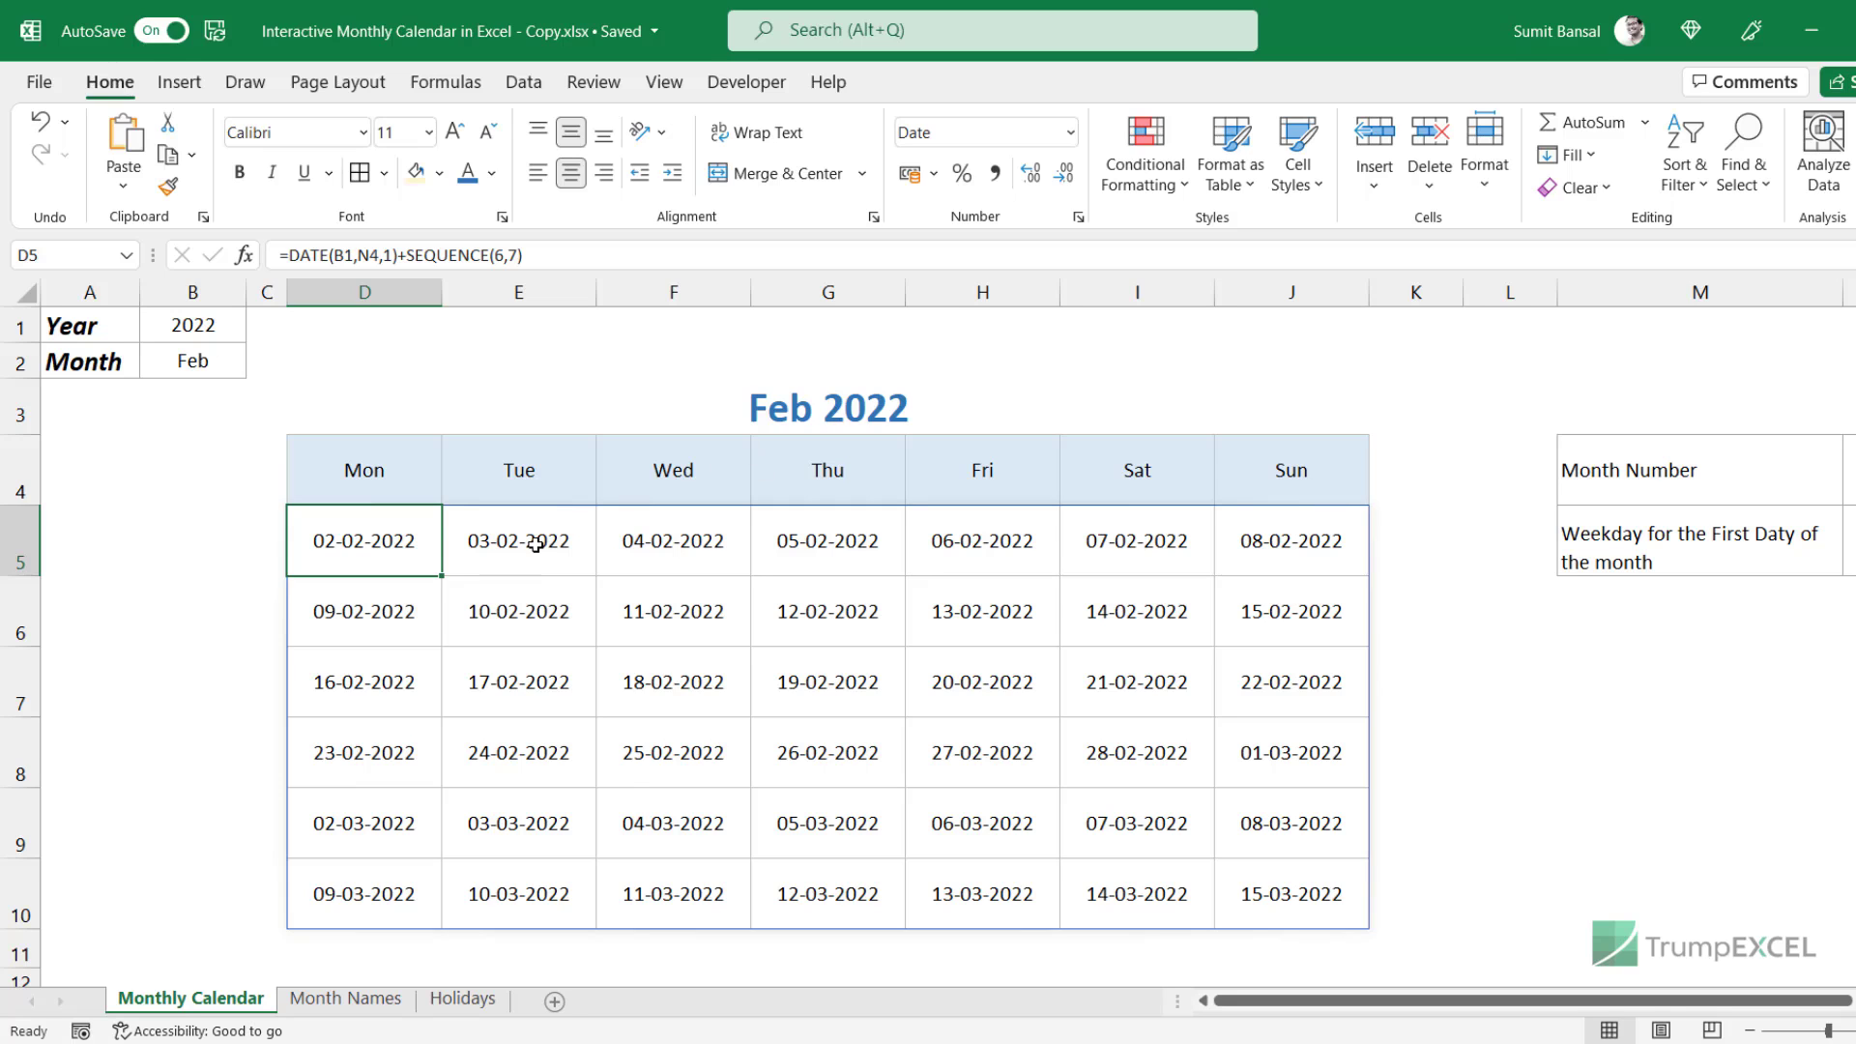
{"action": "key", "text": "super+n"}
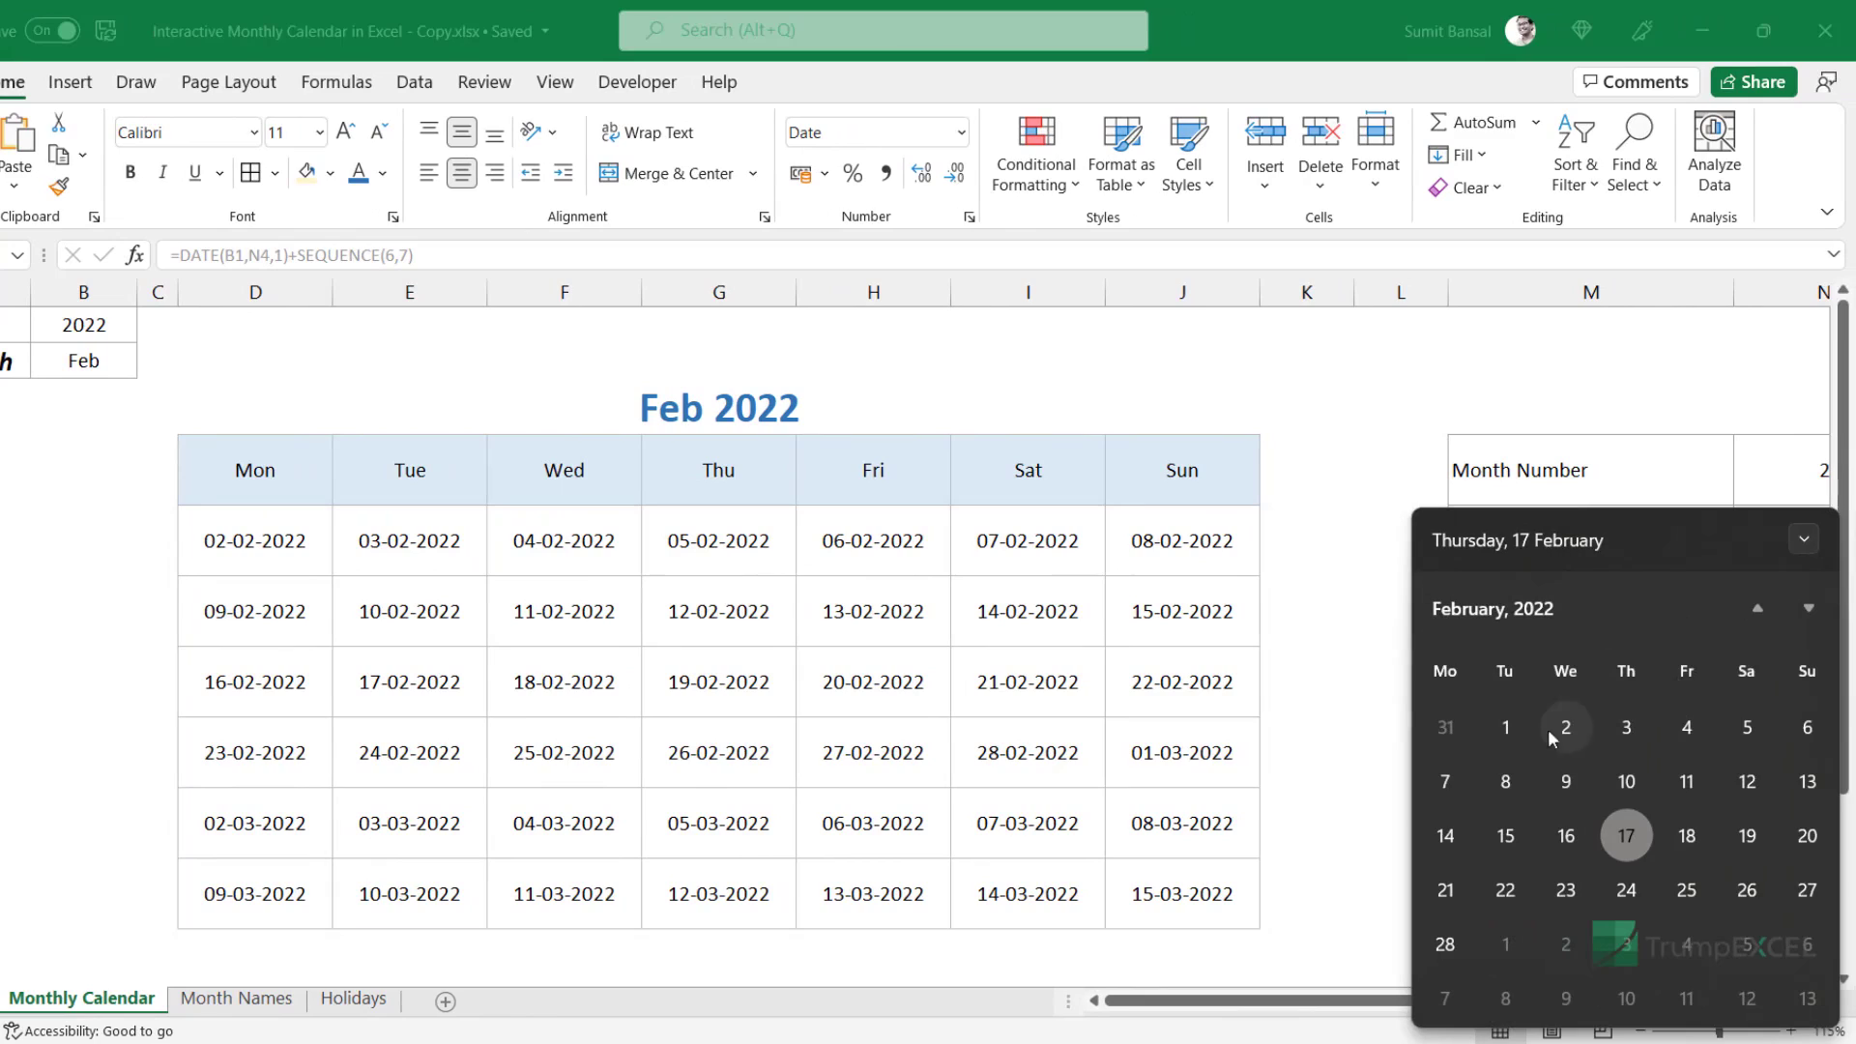
{"action": "left_click", "coordinate": [466, 538]}
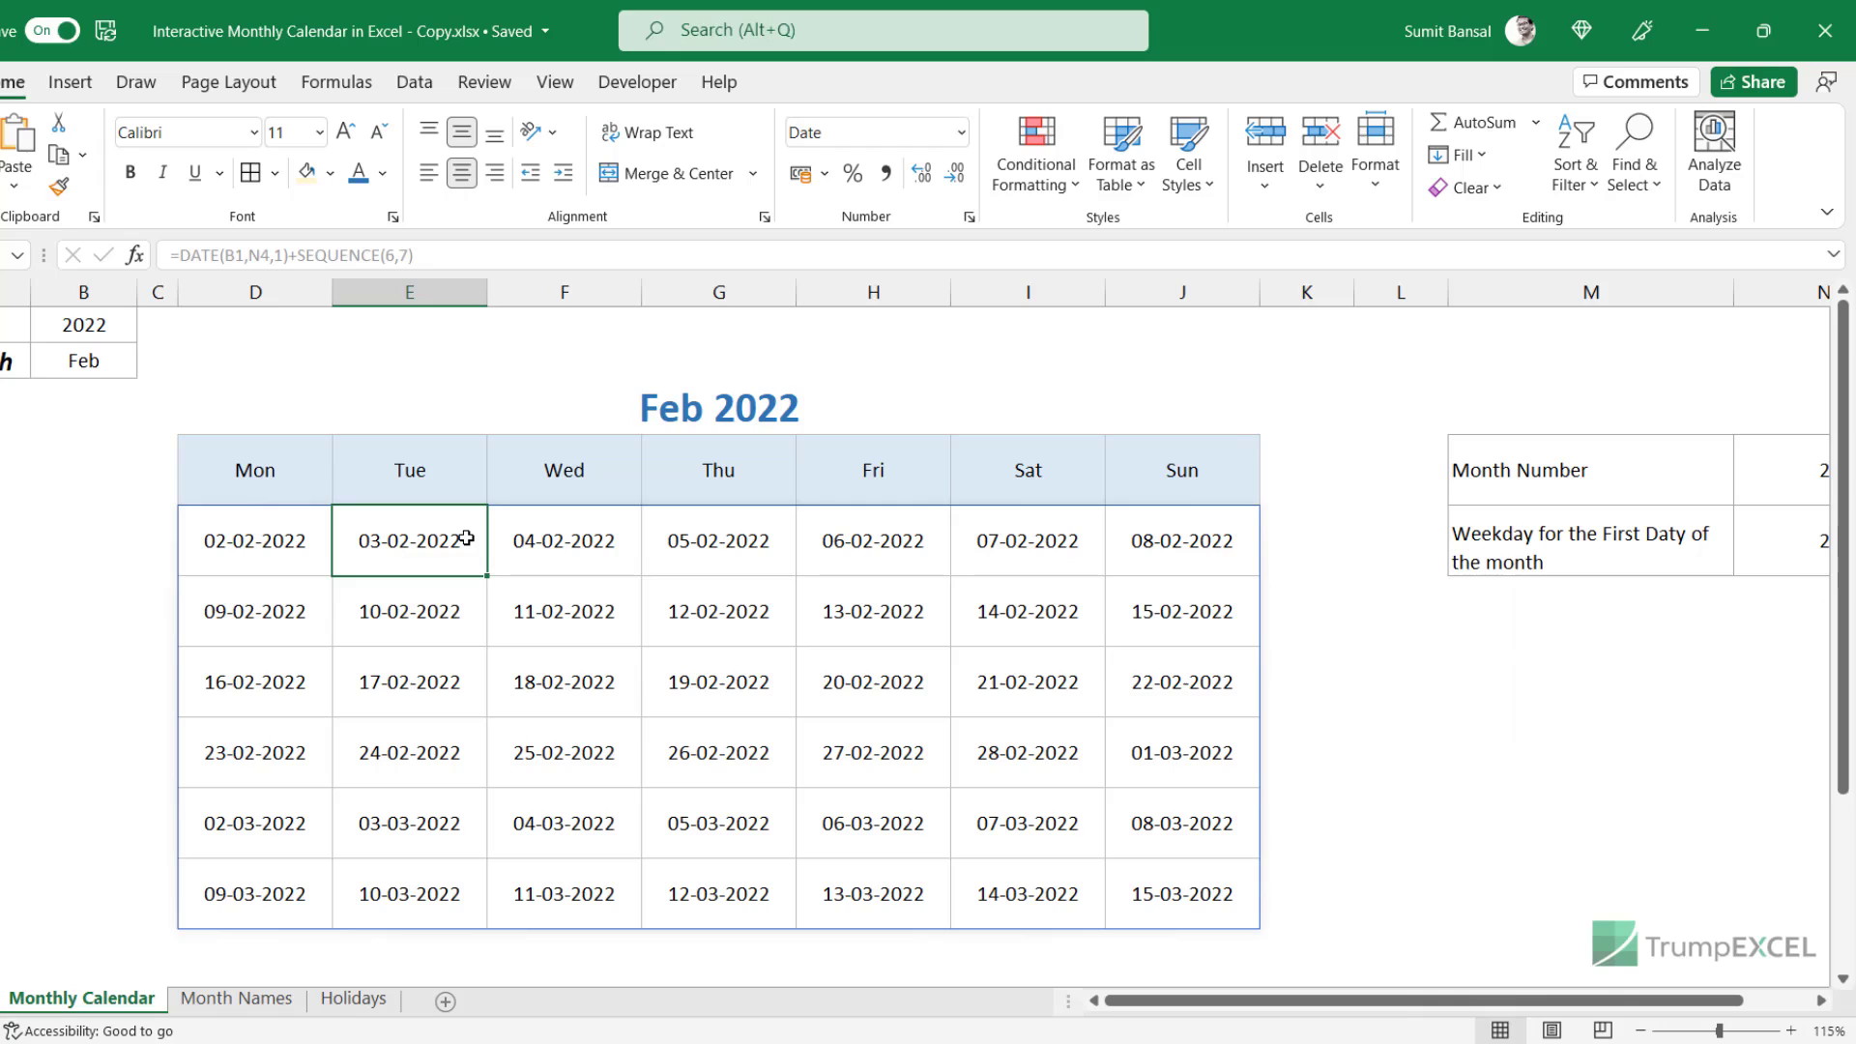
{"action": "double_click", "coordinate": [314, 540]}
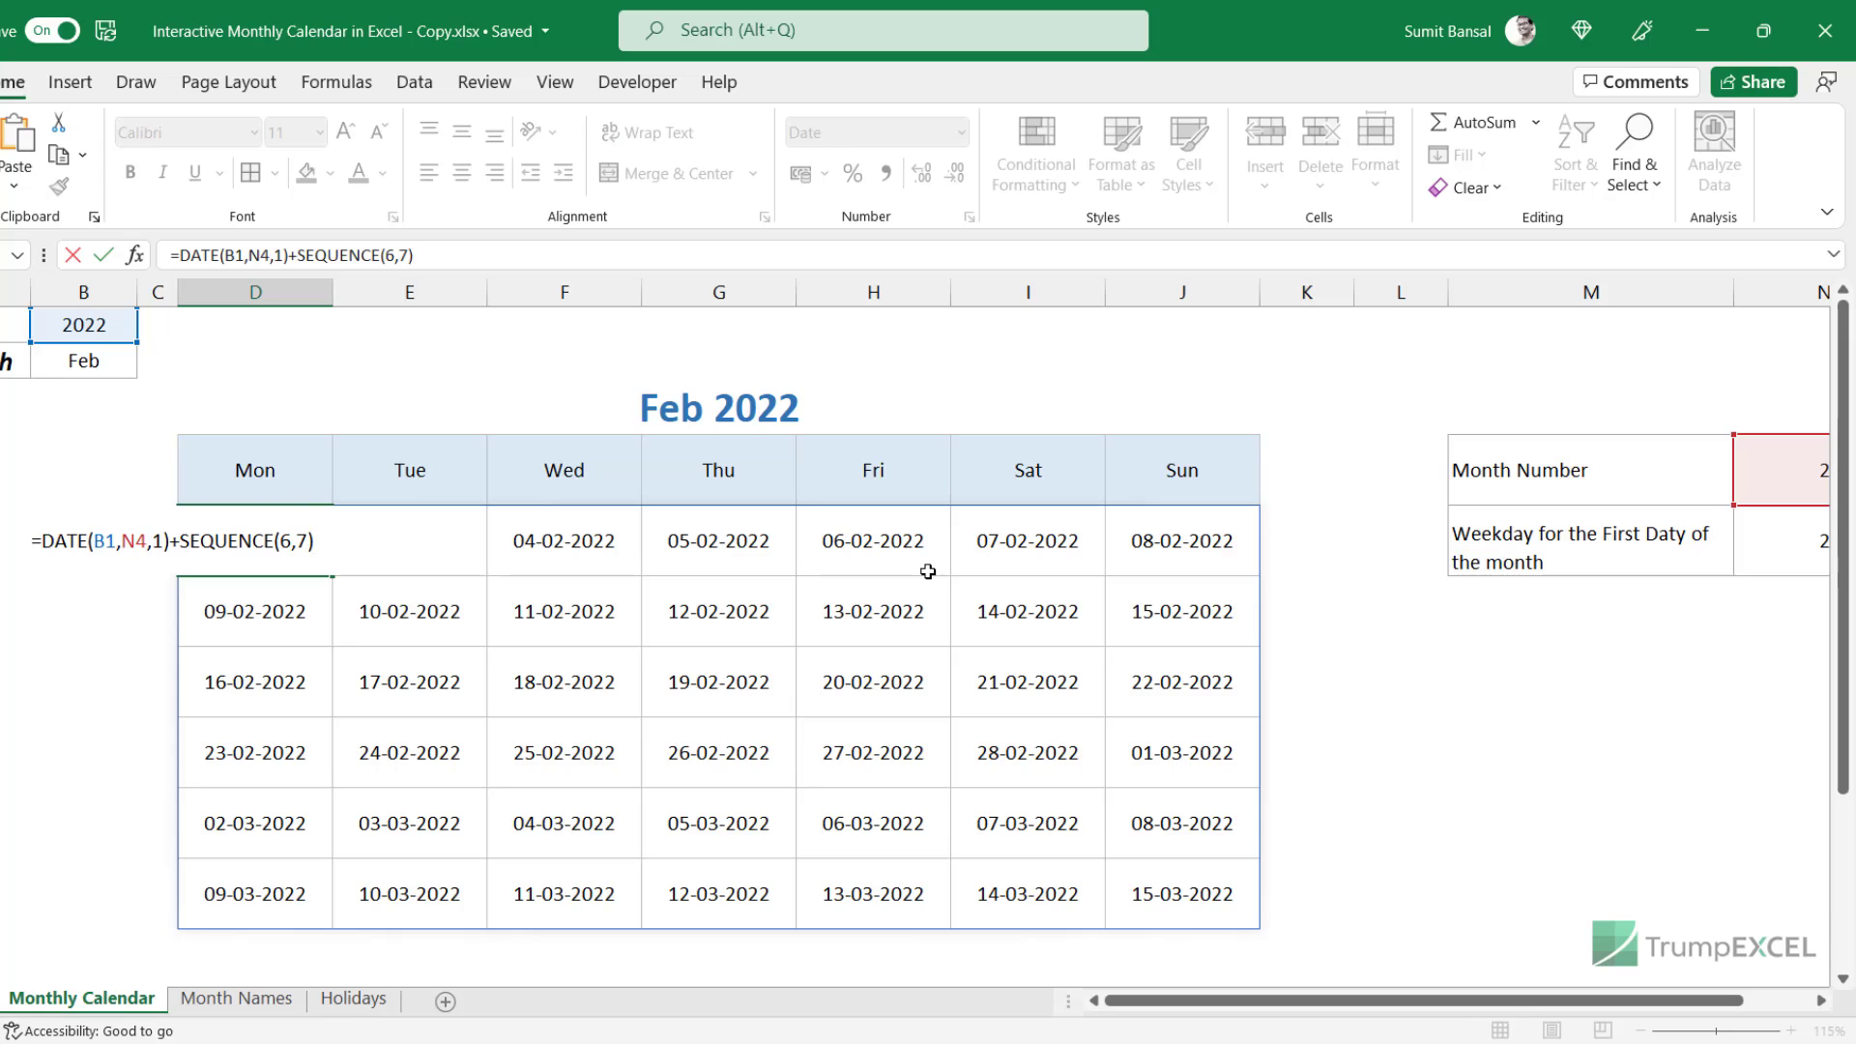
{"action": "key", "text": "Escape"}
Narrow columns K:L and subtract N5 in D5, making the formula =DATE(B1,N4,1)+SEQUENCE(6,7)-N5.
{"action": "mouse_move", "coordinate": [1305, 292]}
{"action": "left_mouse_down"}
{"action": "mouse_move", "coordinate": [1446, 292]}
{"action": "mouse_move", "coordinate": [1301, 303]}
{"action": "left_mouse_up"}
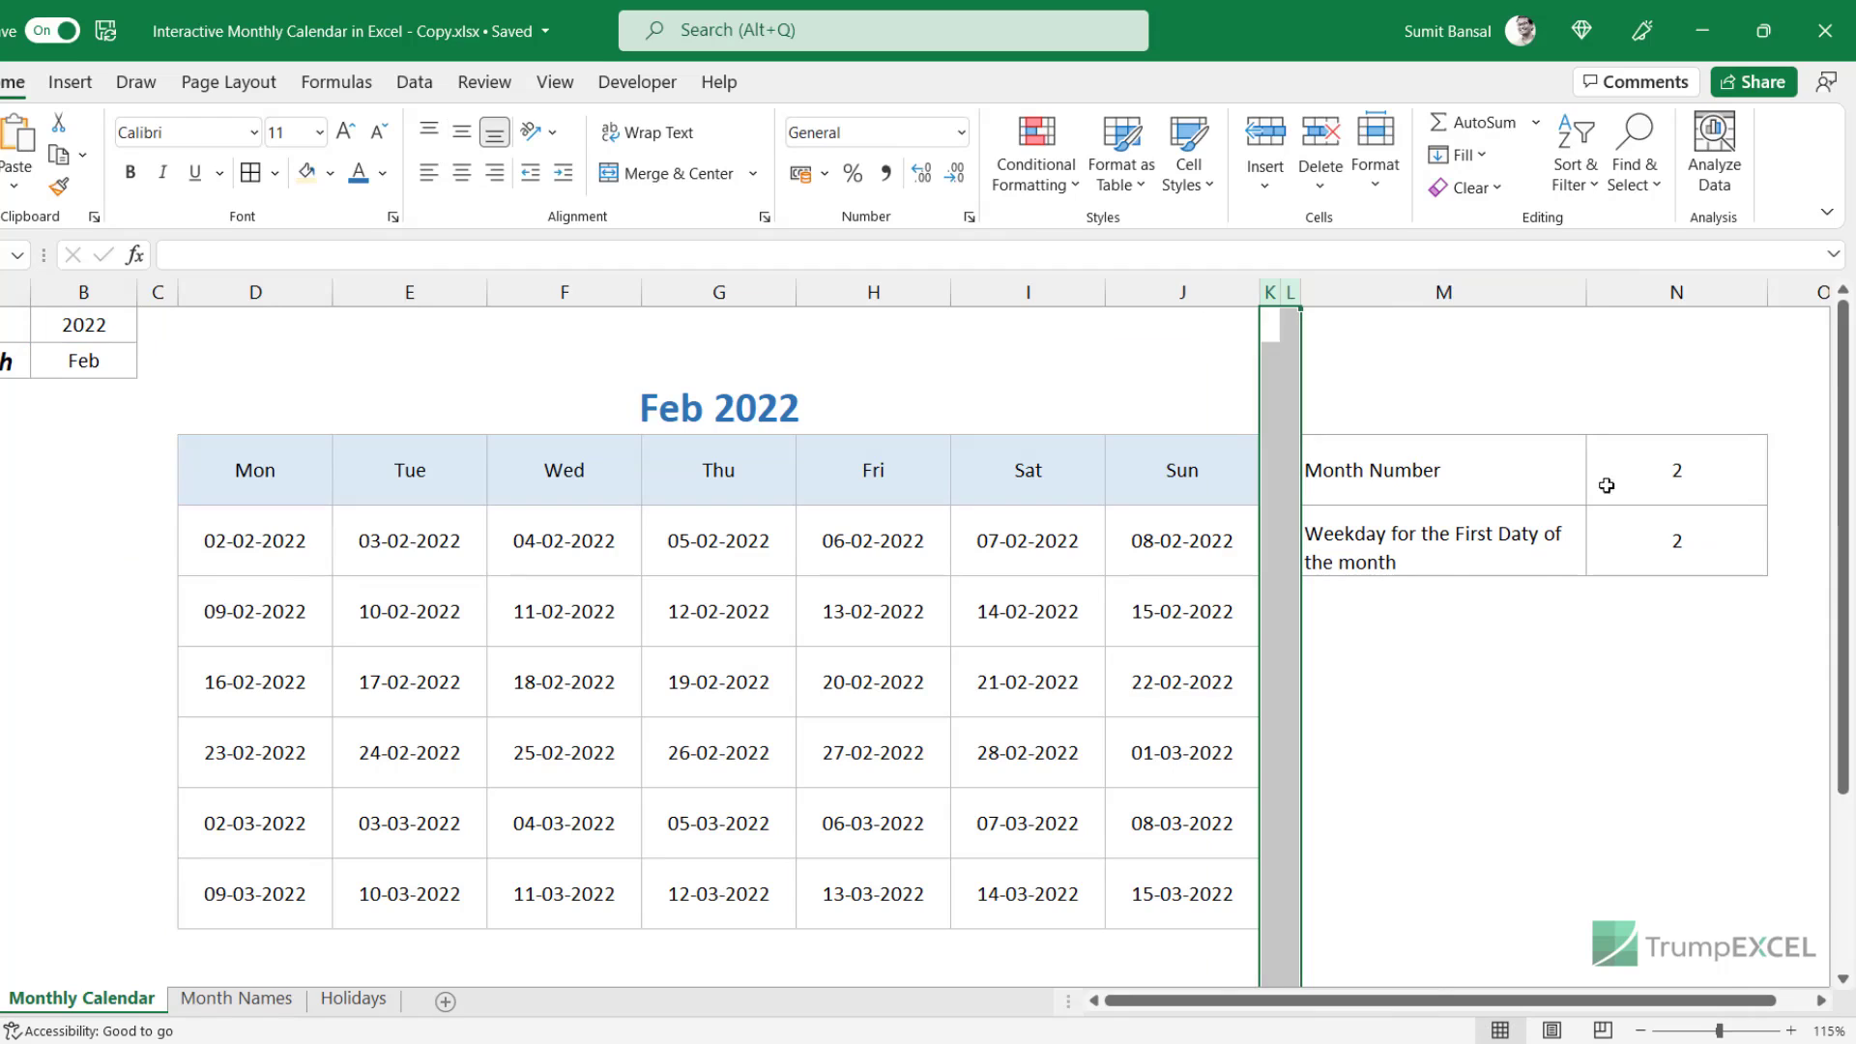
{"action": "double_click", "coordinate": [273, 538]}
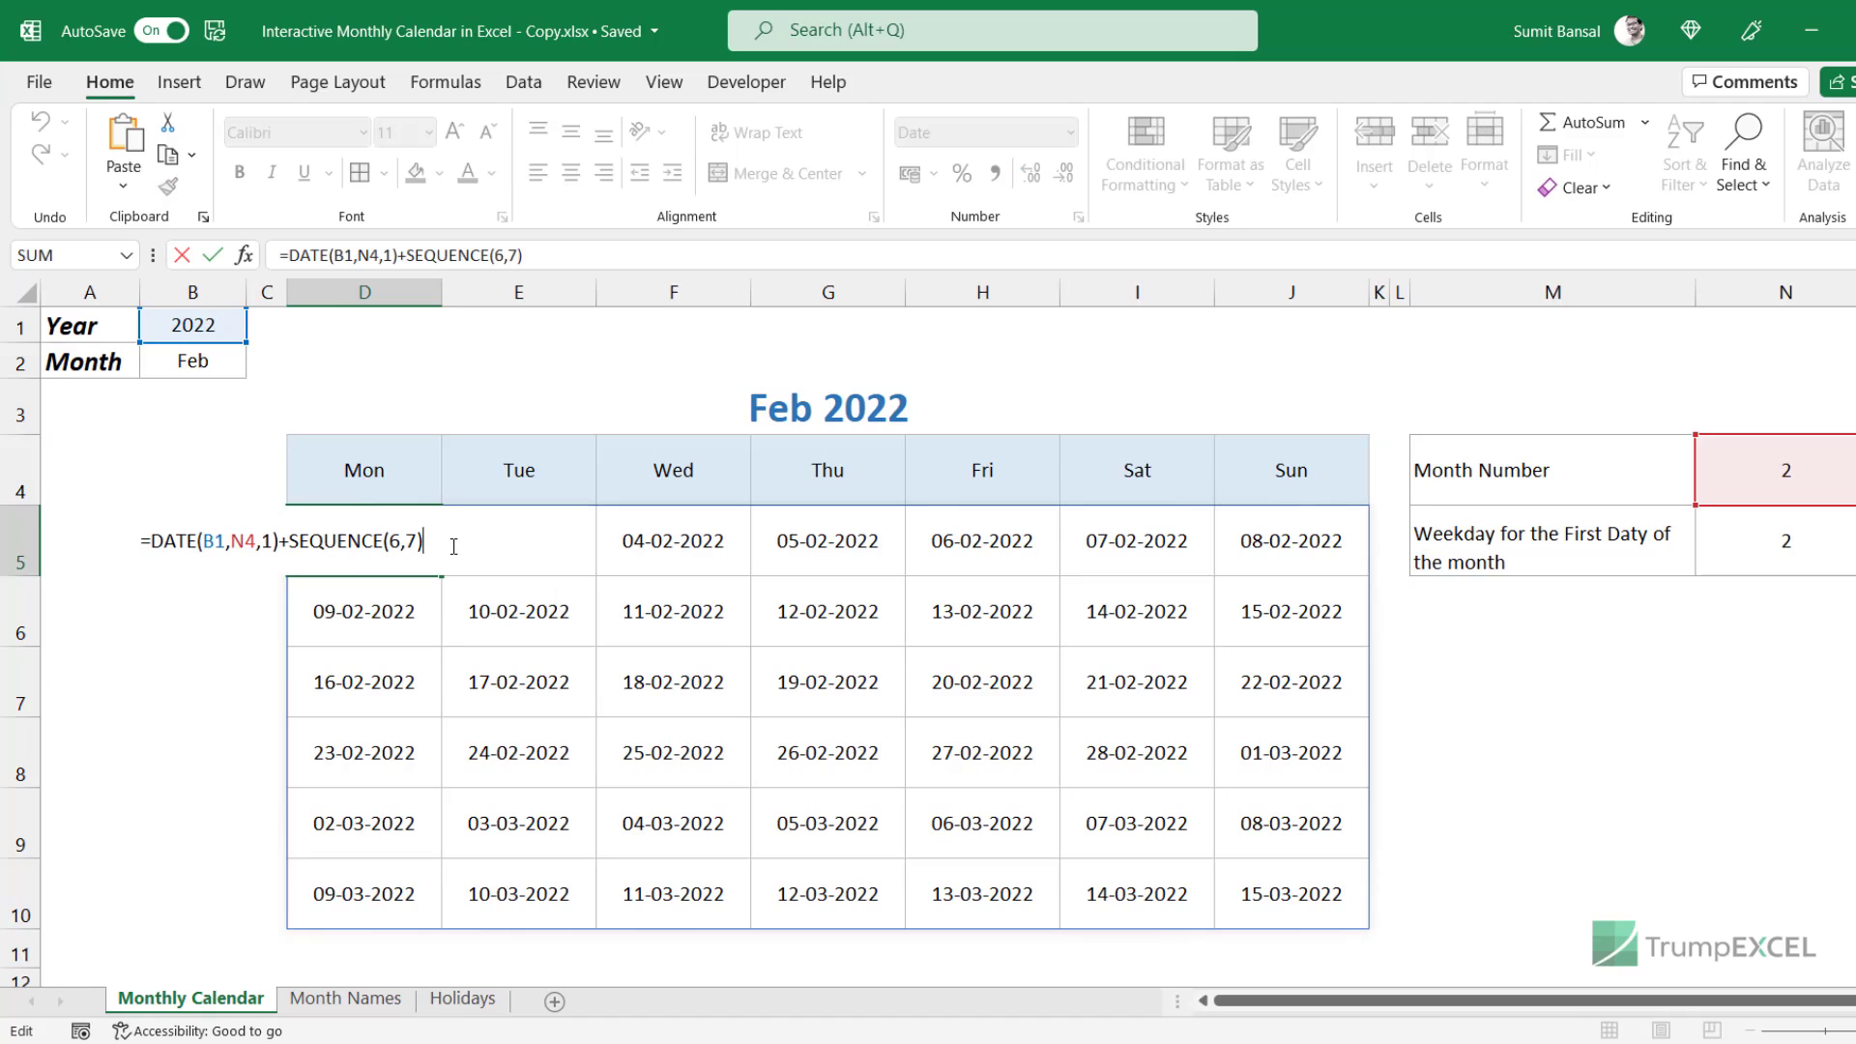
{"action": "type", "text": "-"}
{"action": "left_click", "coordinate": [1788, 548]}
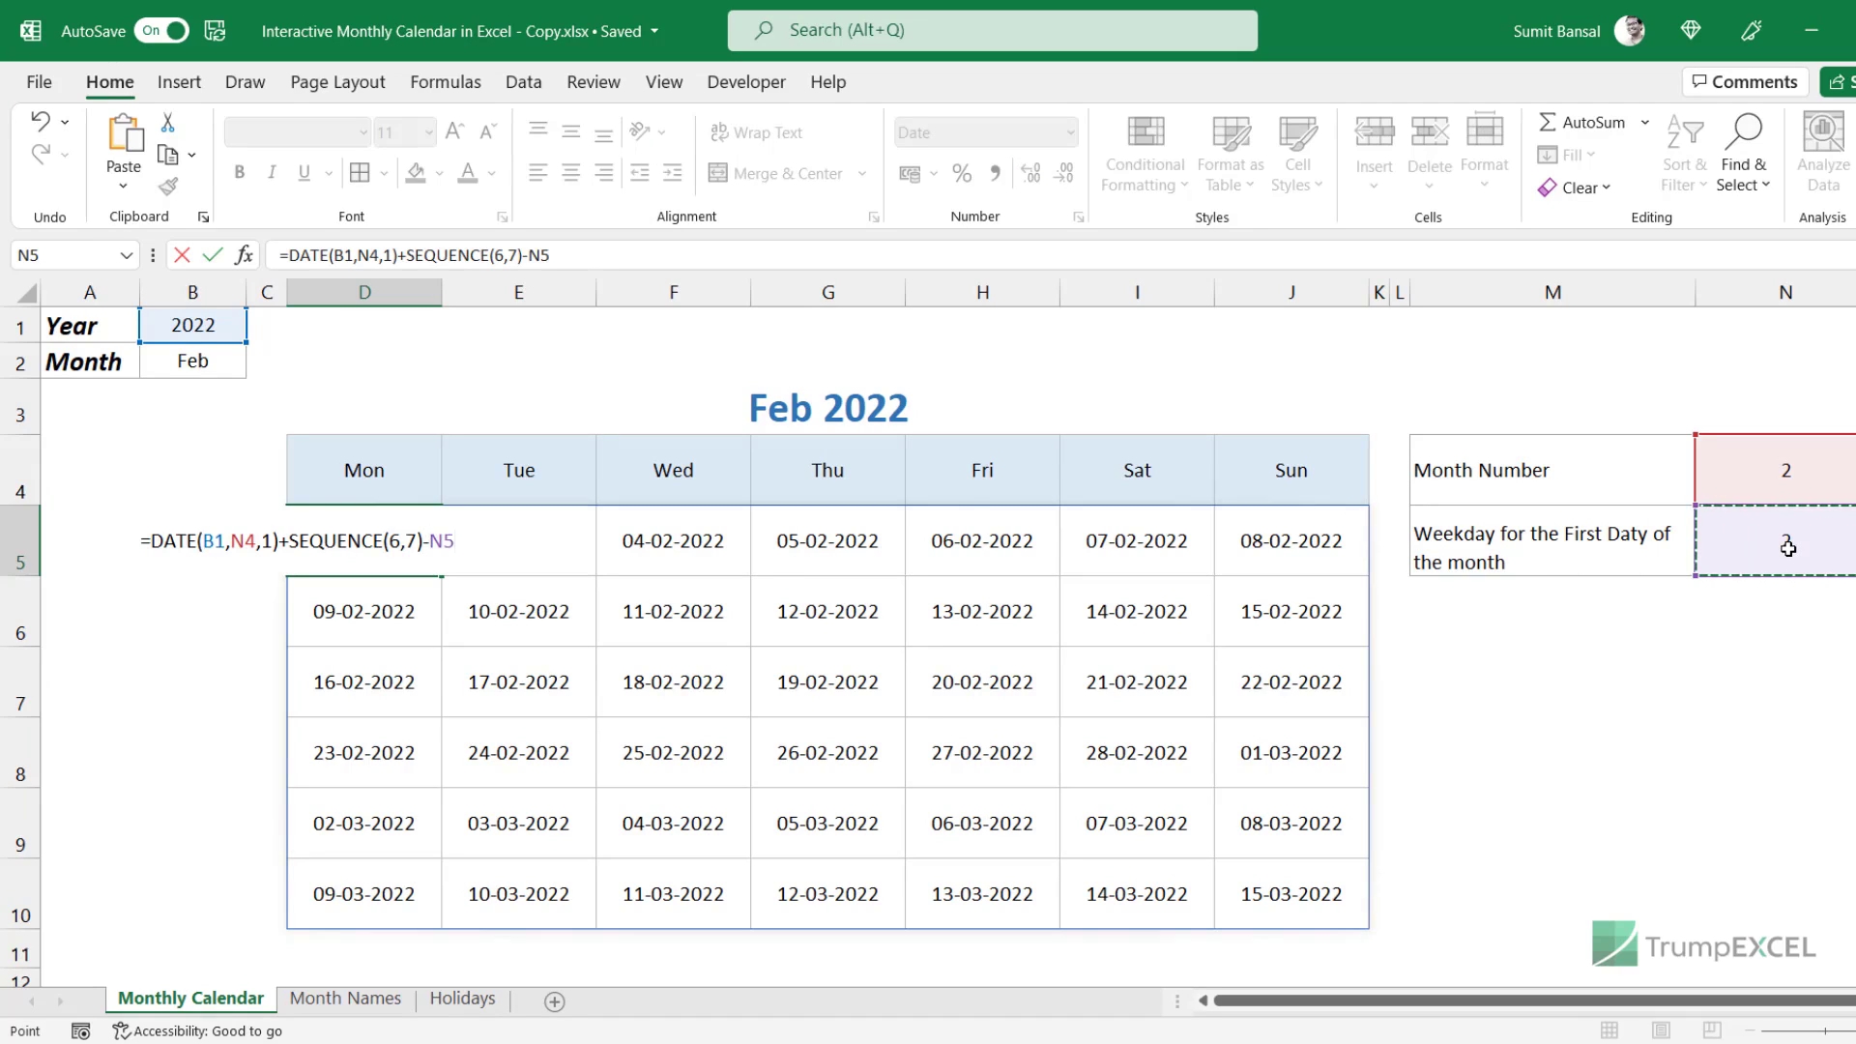
{"action": "key", "text": "Return"}
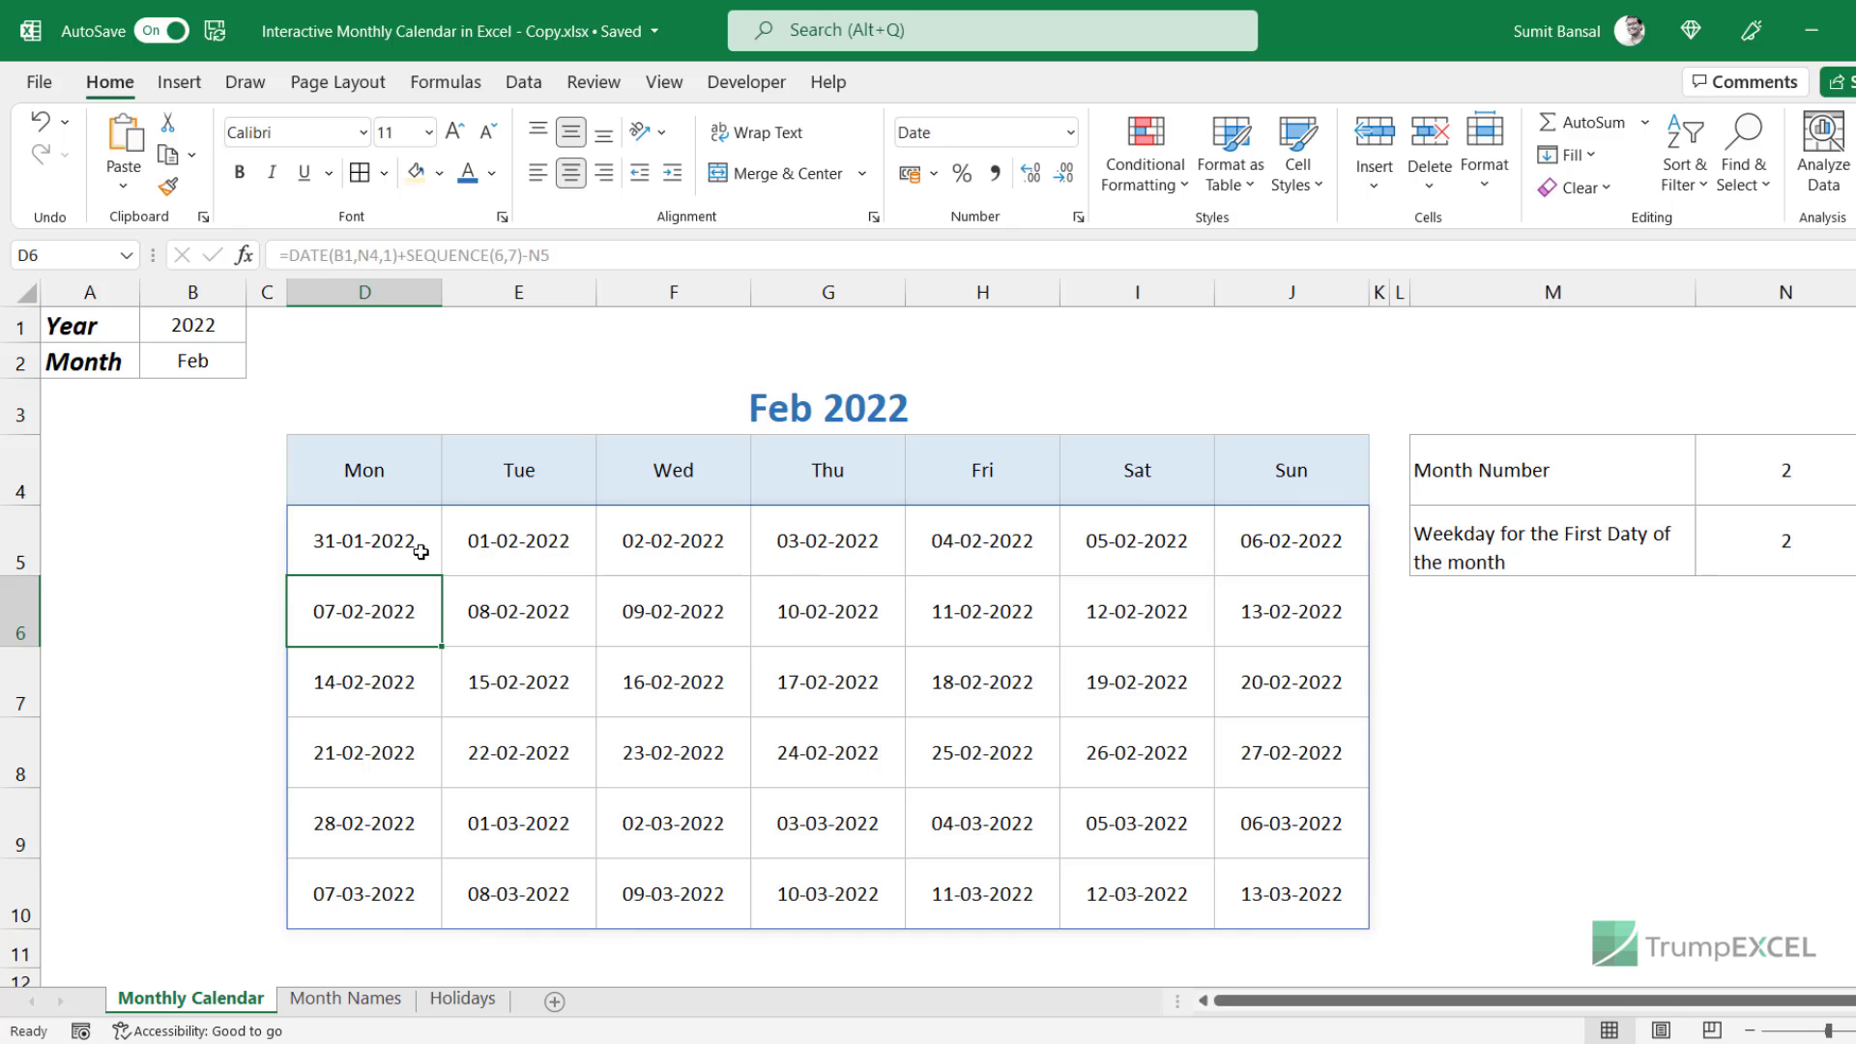
Set the month in B2 to Jan.
{"action": "left_click", "coordinate": [239, 371]}
{"action": "left_click", "coordinate": [257, 366]}
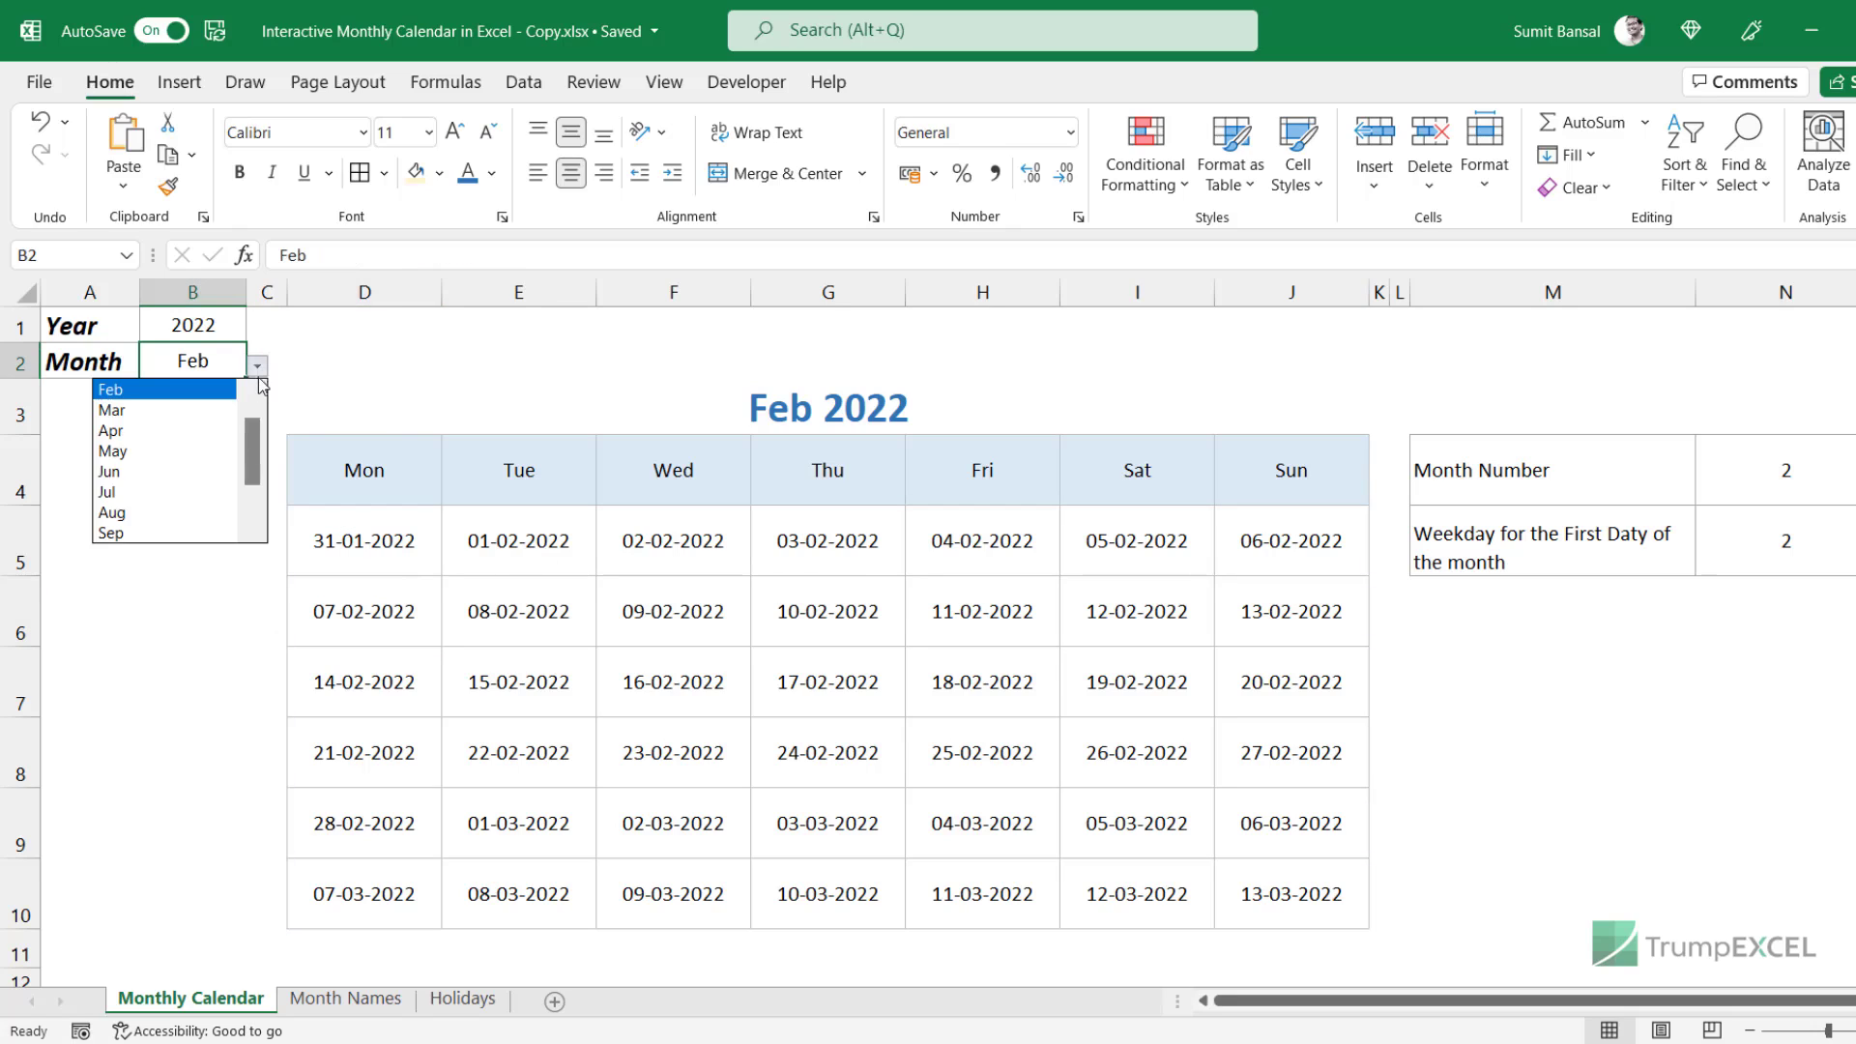
{"action": "left_click", "coordinate": [218, 391]}
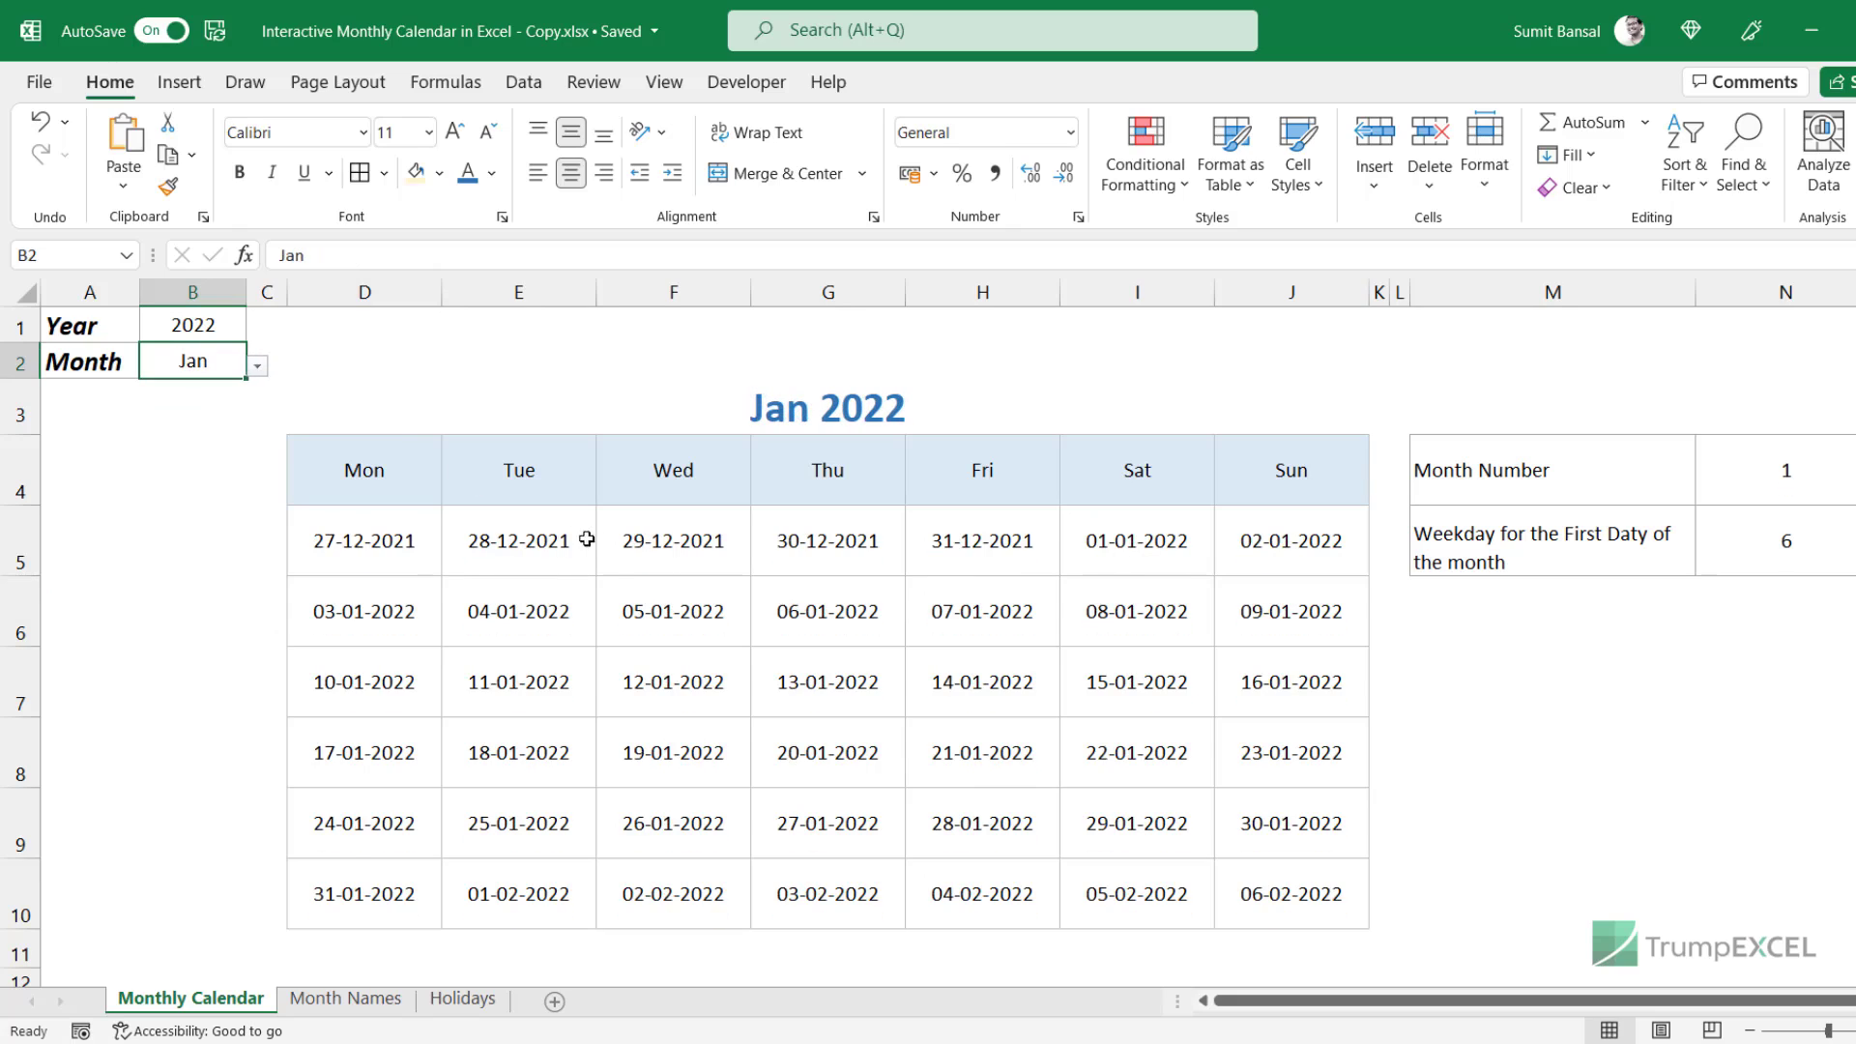
Examine the previous- and next-month dates in the January grid and the holiday list on the Holidays sheet.
{"action": "left_click", "coordinate": [1129, 540]}
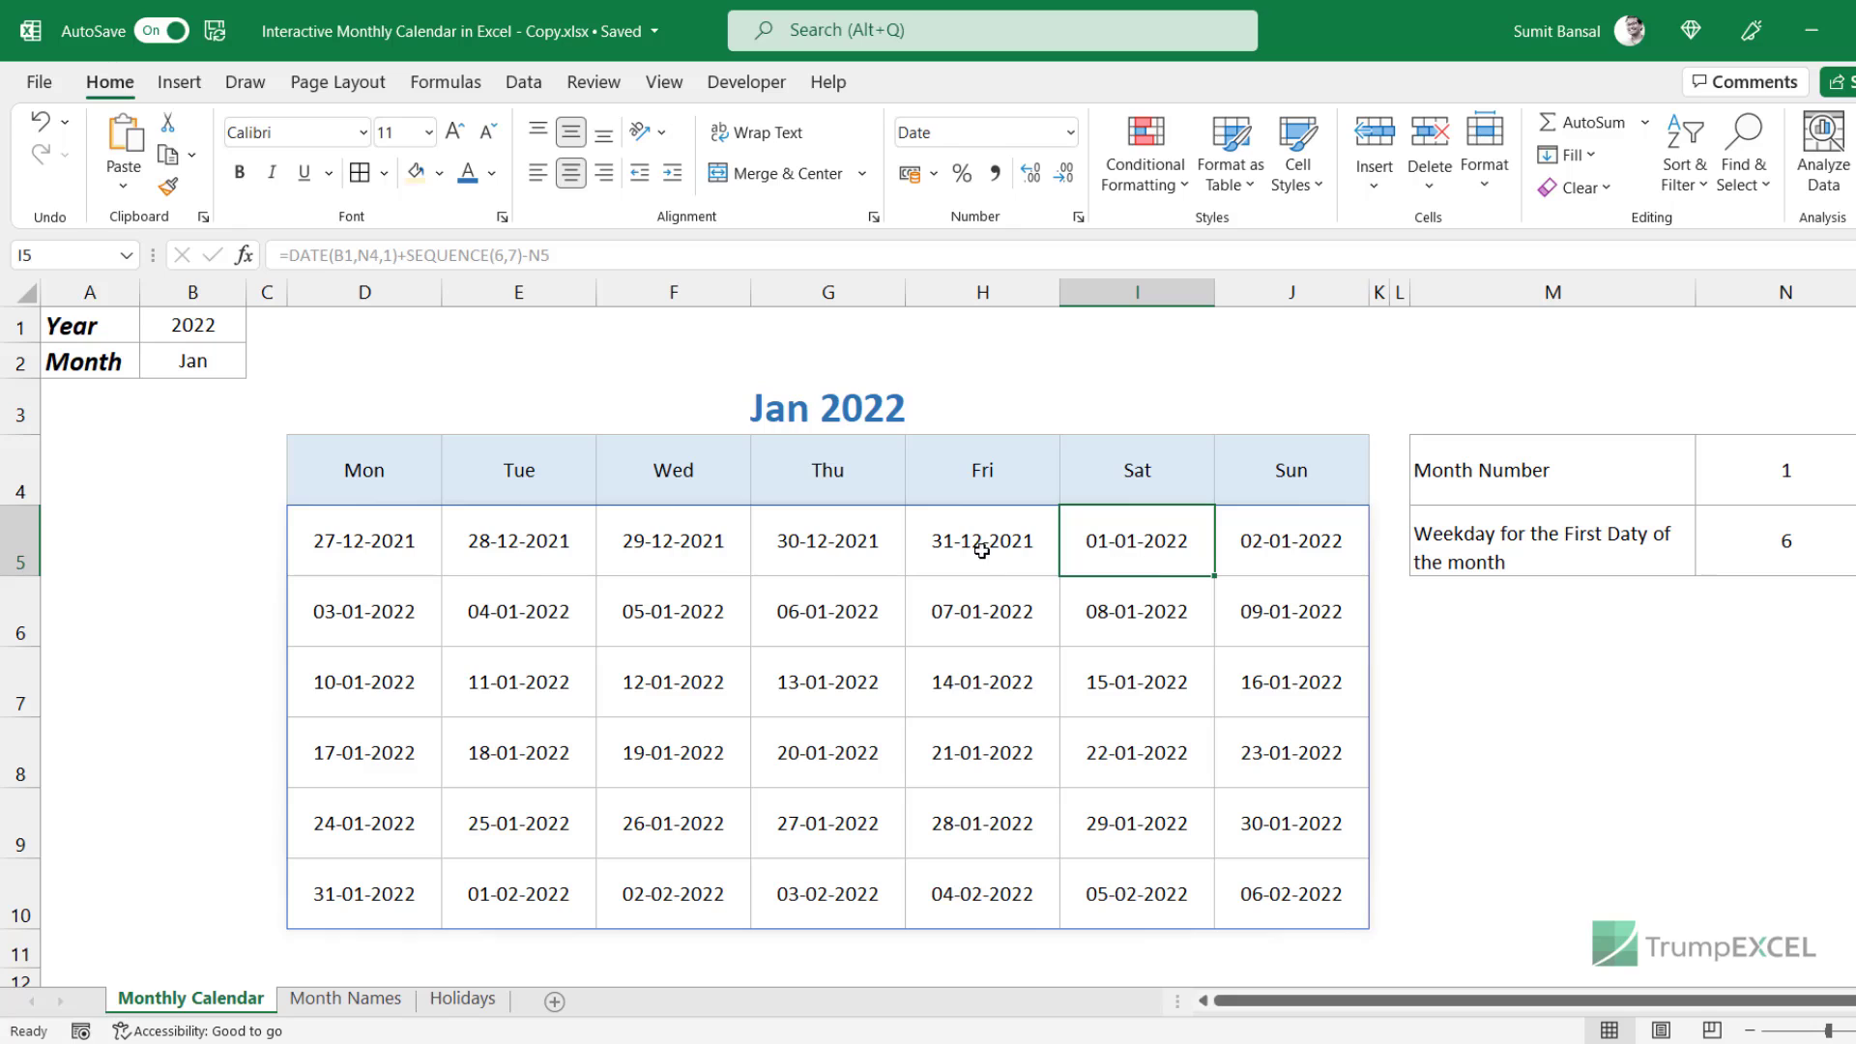
{"action": "left_click_drag", "start_coordinate": [349, 545], "coordinate": [960, 544]}
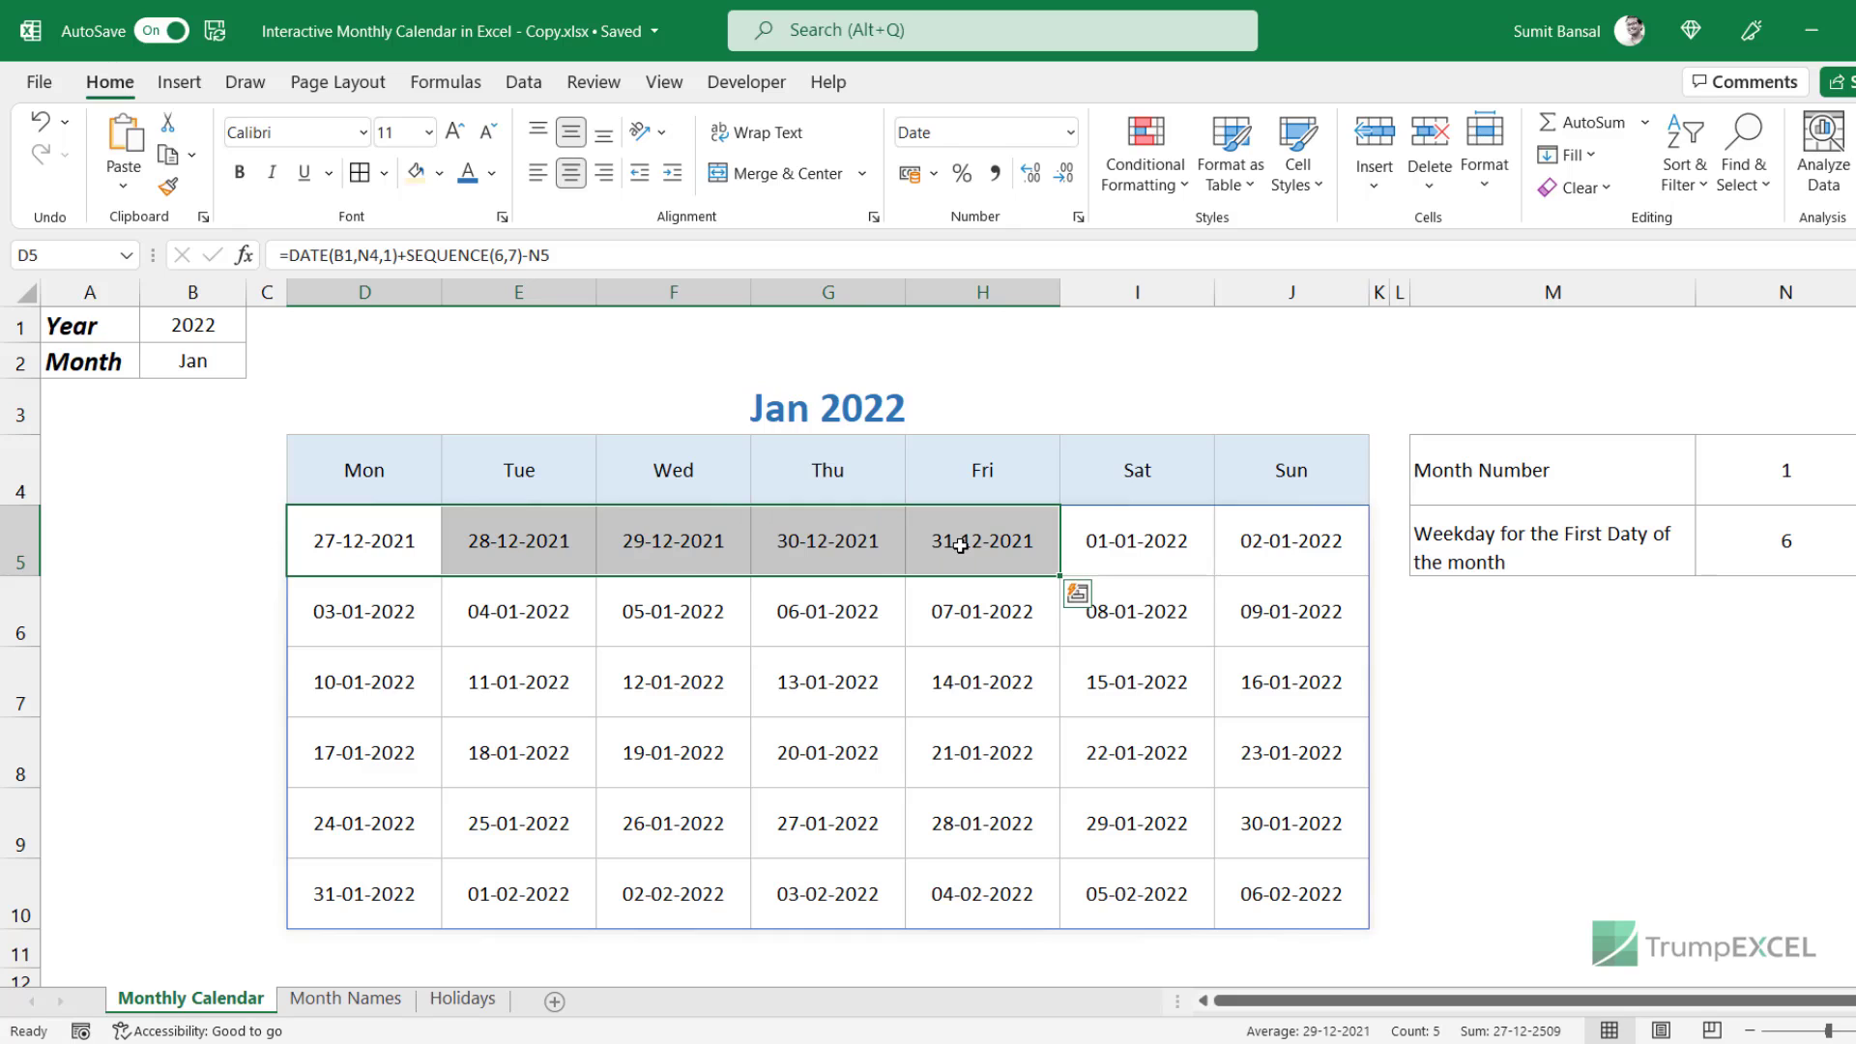
{"action": "left_click_drag", "start_coordinate": [551, 903], "coordinate": [1242, 874]}
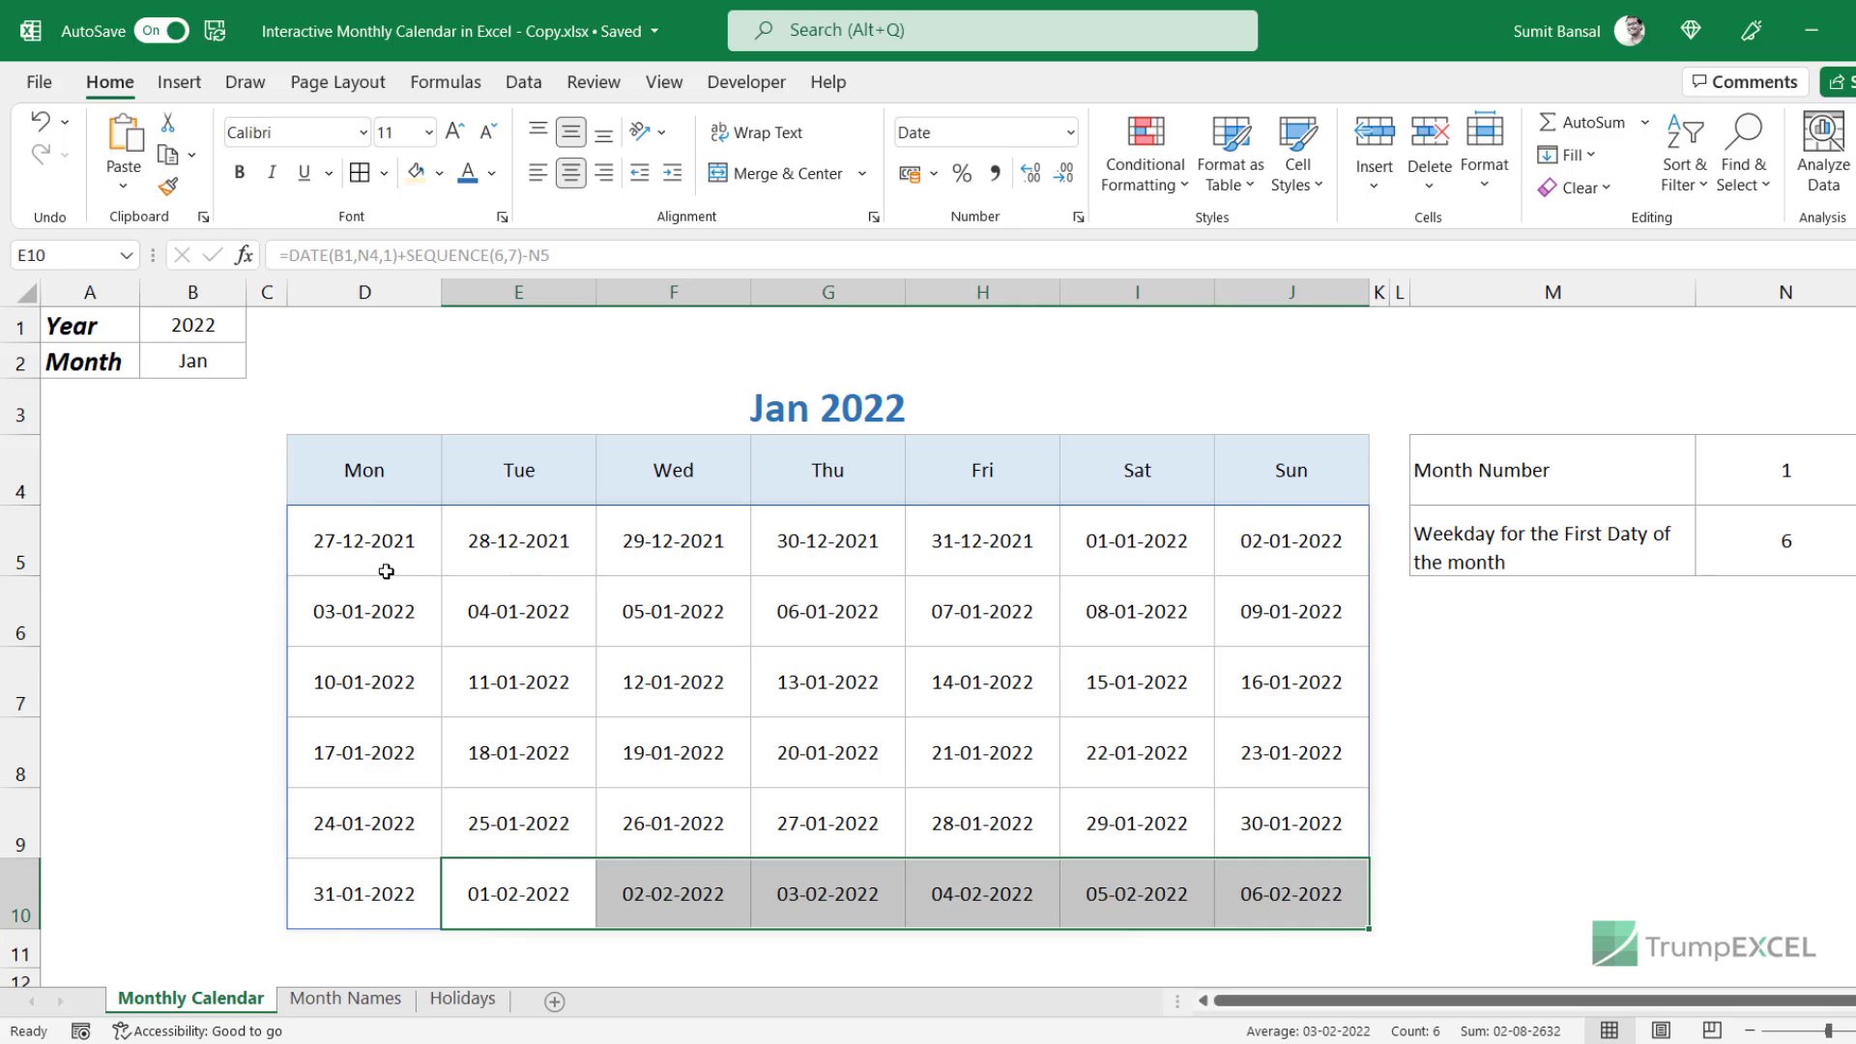
{"action": "left_click_drag", "start_coordinate": [386, 557], "coordinate": [865, 560]}
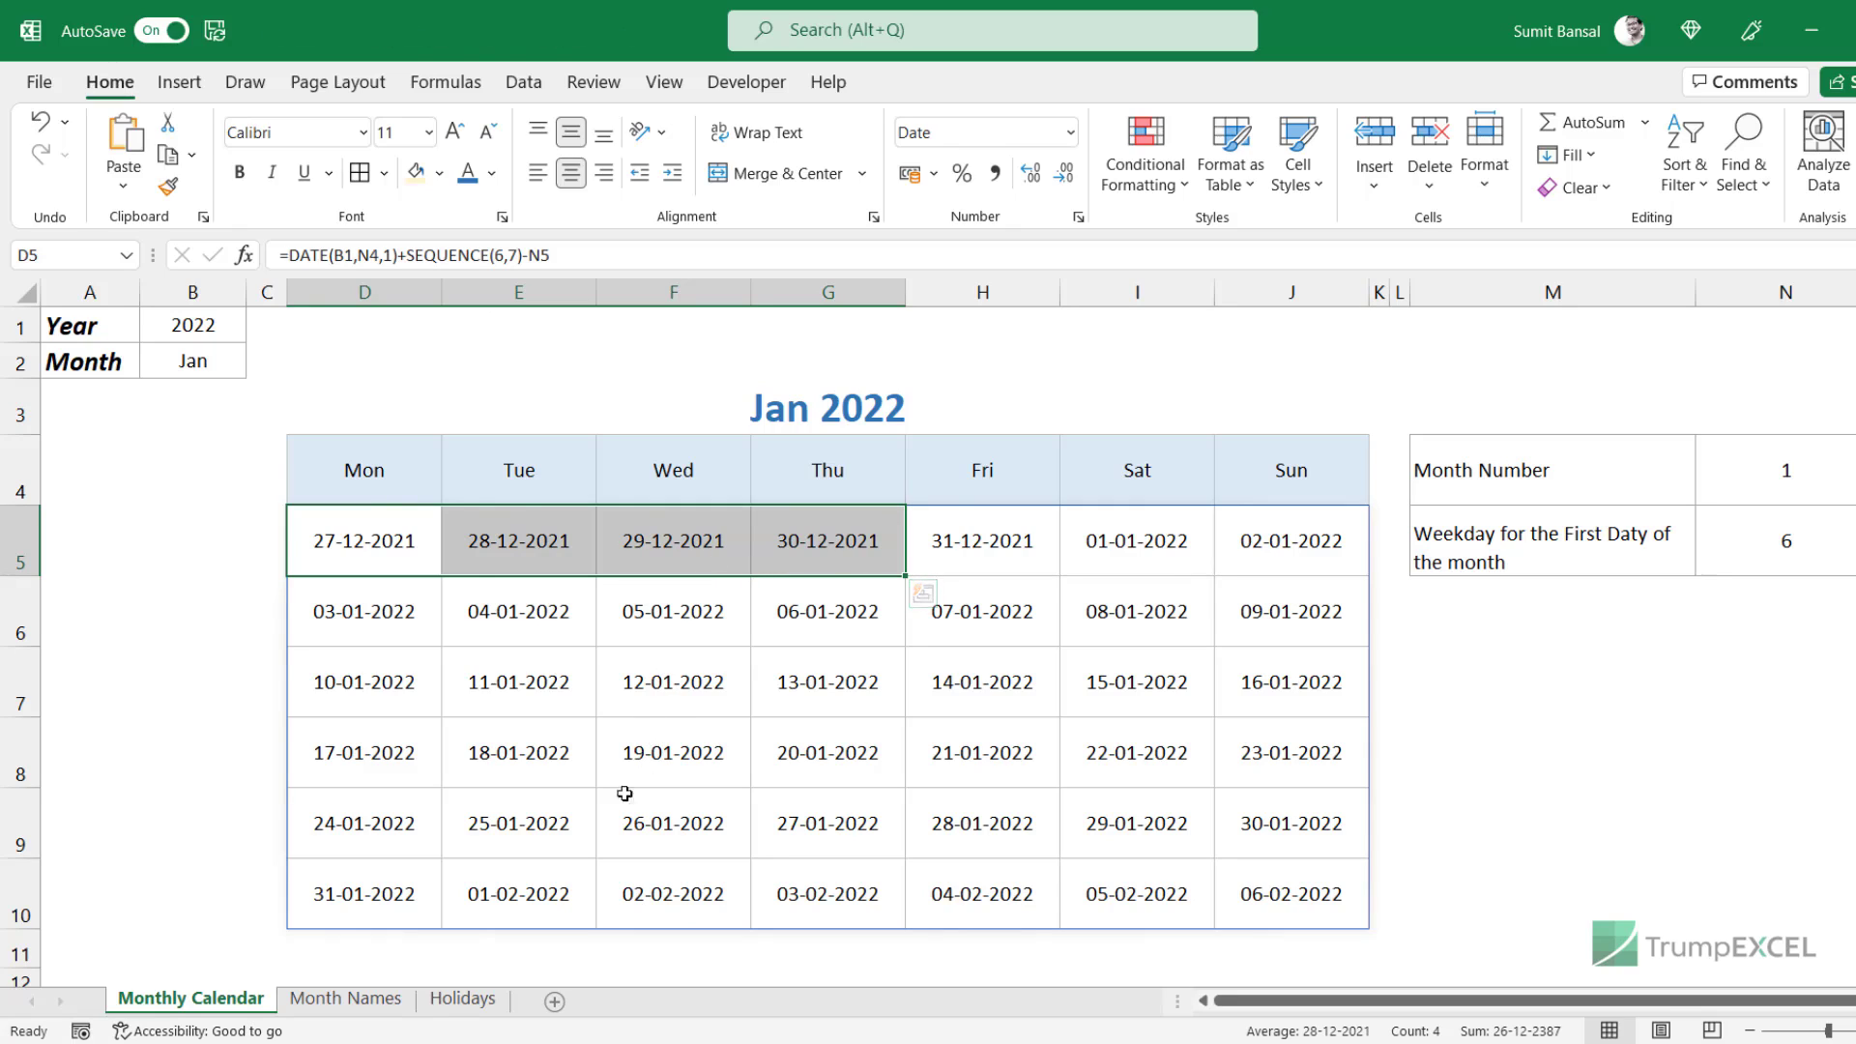
{"action": "left_click", "coordinate": [462, 998]}
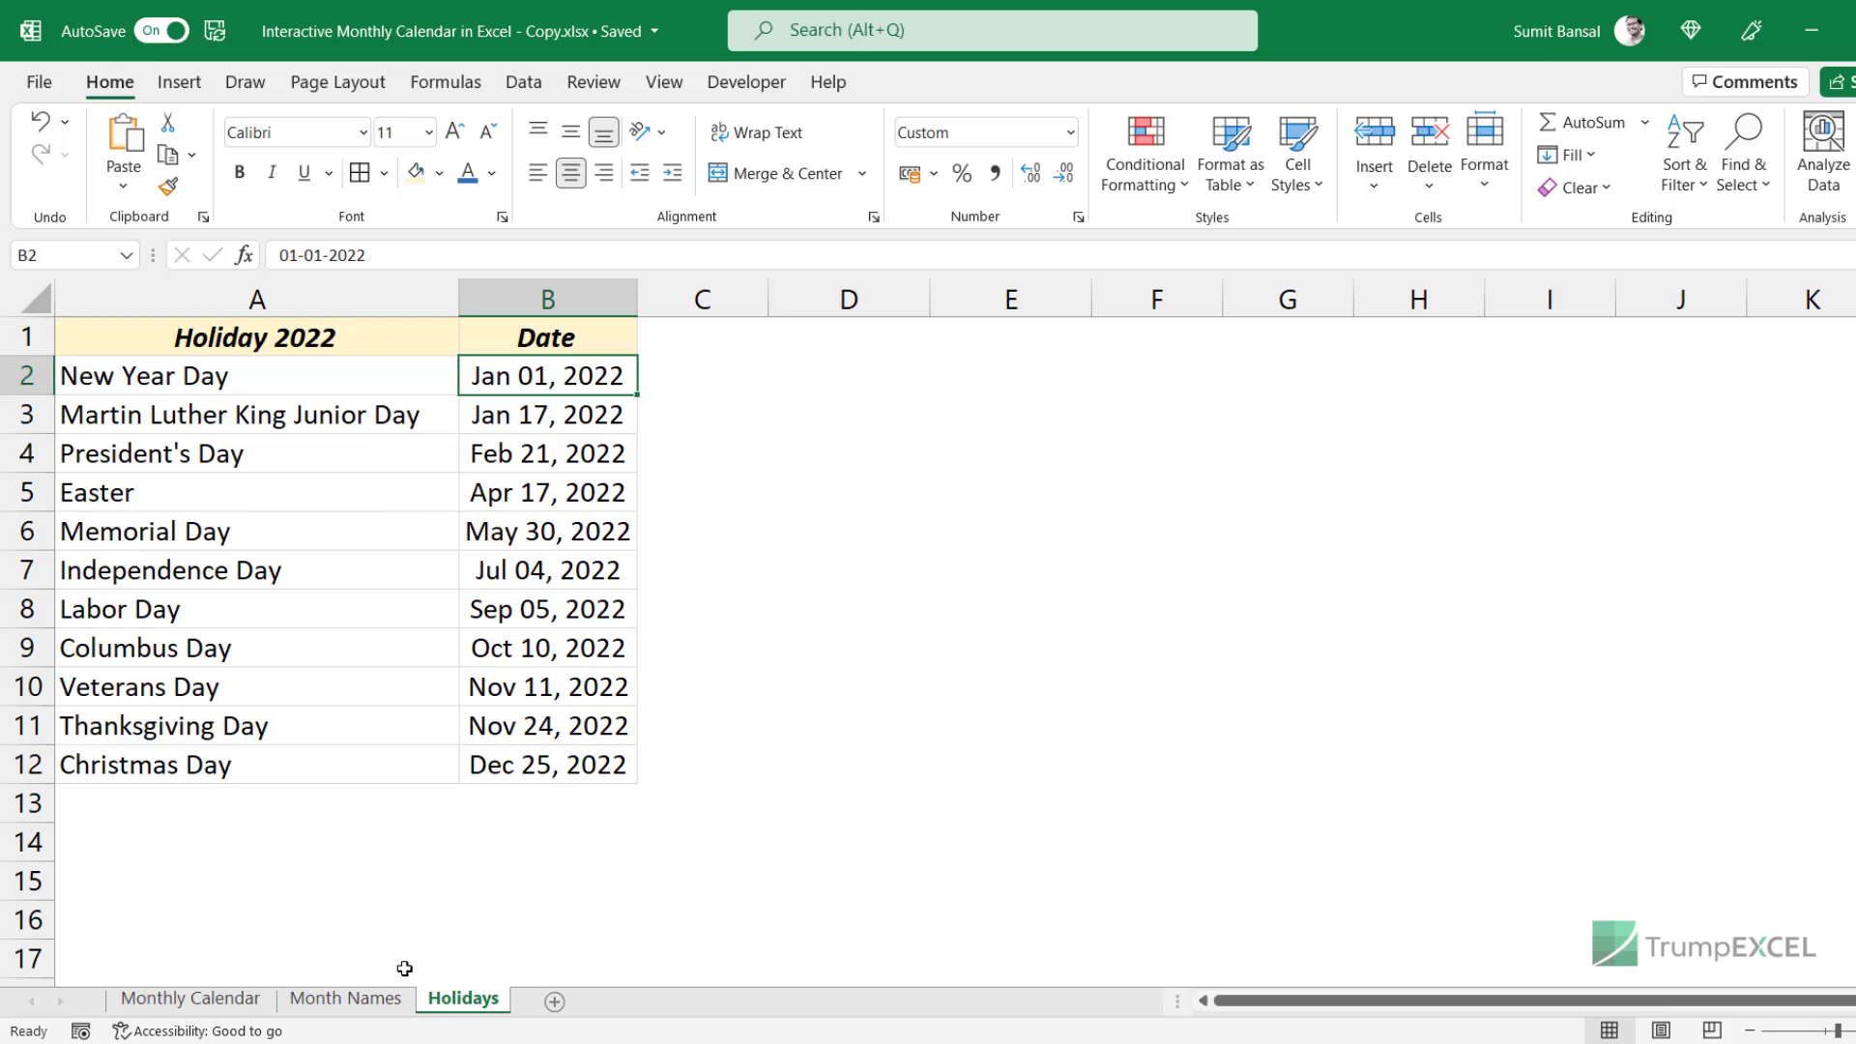
{"action": "left_click", "coordinate": [191, 997]}
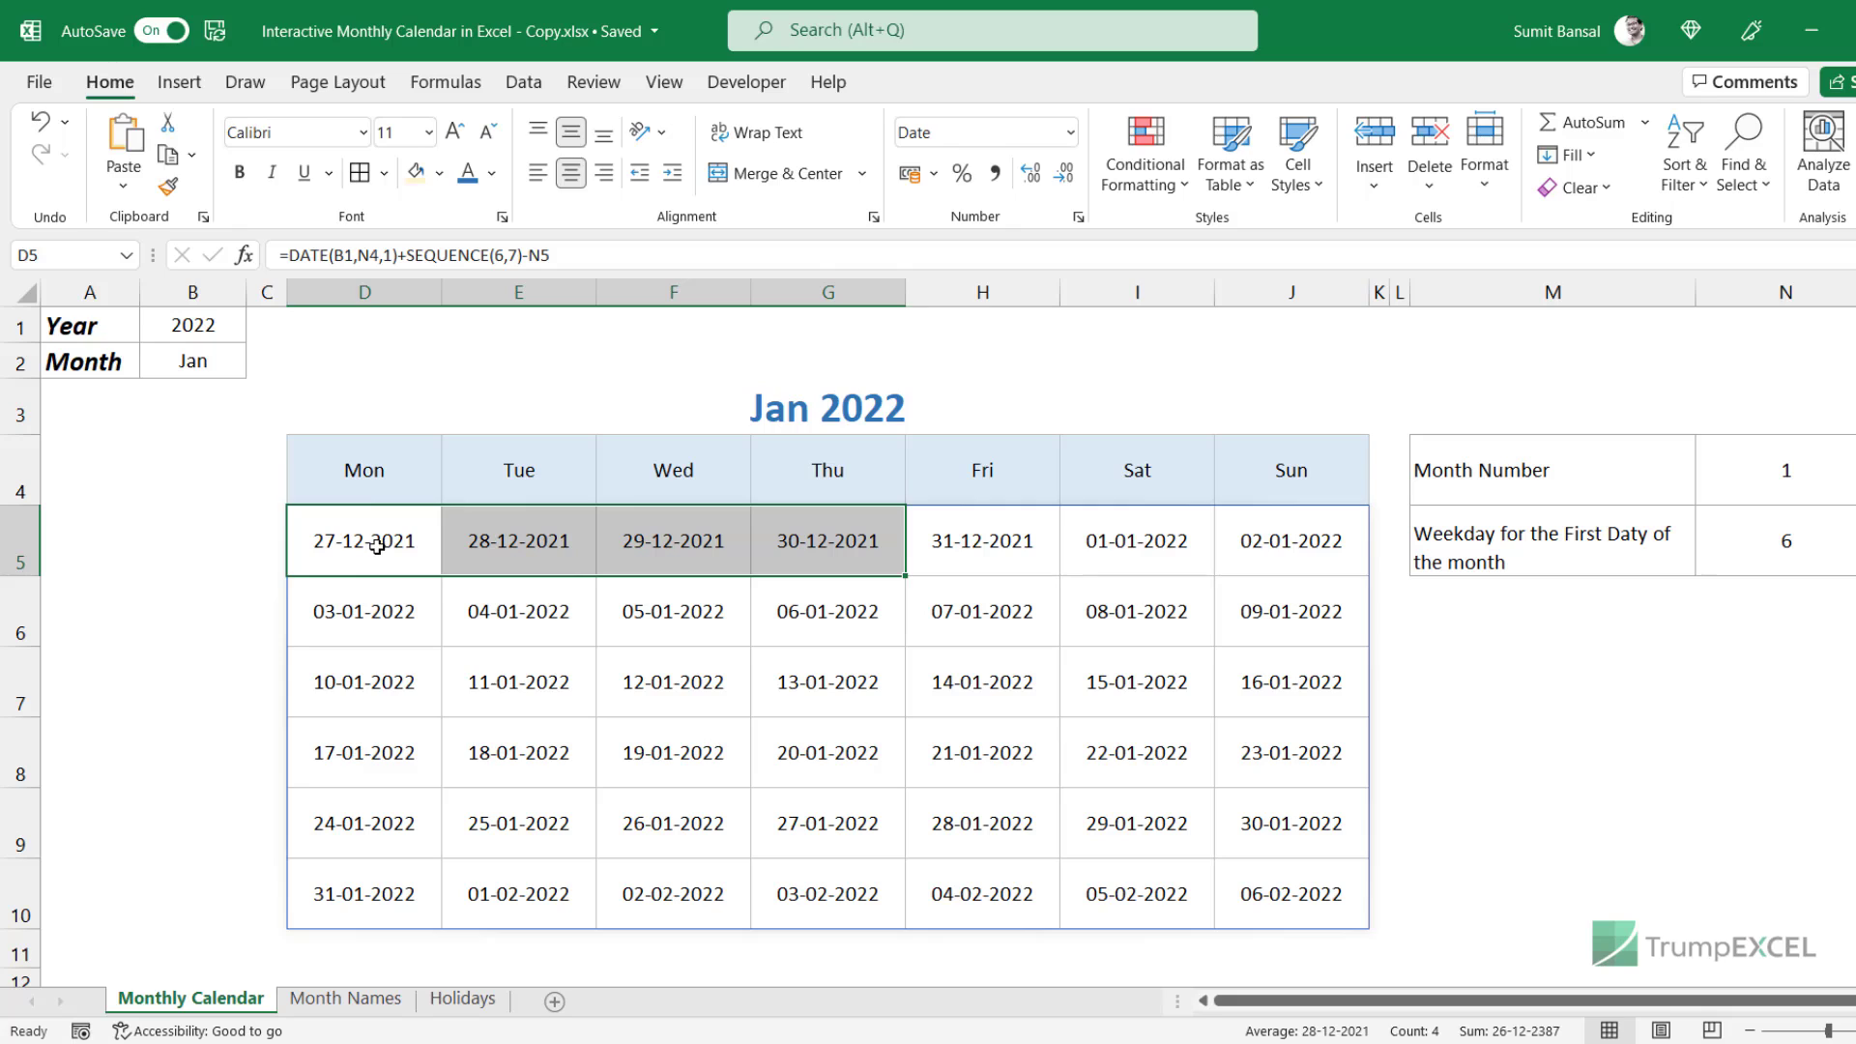
Begin wrapping D5's formula in IF, with MONTH of the existing DATE and SEQUENCE expression equal to N4 as the test.
{"action": "left_click", "coordinate": [377, 546]}
{"action": "key", "text": "F2"}
{"action": "key", "text": "ctrl+shift+Left"}
{"action": "key", "text": "ctrl+shift+Left"}
{"action": "key", "text": "ctrl+shift+Left"}
{"action": "key", "text": "ctrl+shift+Left"}
{"action": "key", "text": "ctrl+shift+Left"}
{"action": "key", "text": "ctrl+shift+Left"}
{"action": "key", "text": "ctrl+shift+Left"}
{"action": "key", "text": "ctrl+shift+Left"}
{"action": "key", "text": "ctrl+shift+Left"}
{"action": "key", "text": "ctrl+shift+Left"}
{"action": "key", "text": "ctrl+shift+Left"}
{"action": "key", "text": "ctrl+shift+Left"}
{"action": "key", "text": "ctrl+shift+Left"}
{"action": "key", "text": "ctrl+shift+Left"}
{"action": "key", "text": "ctrl+shift+Left"}
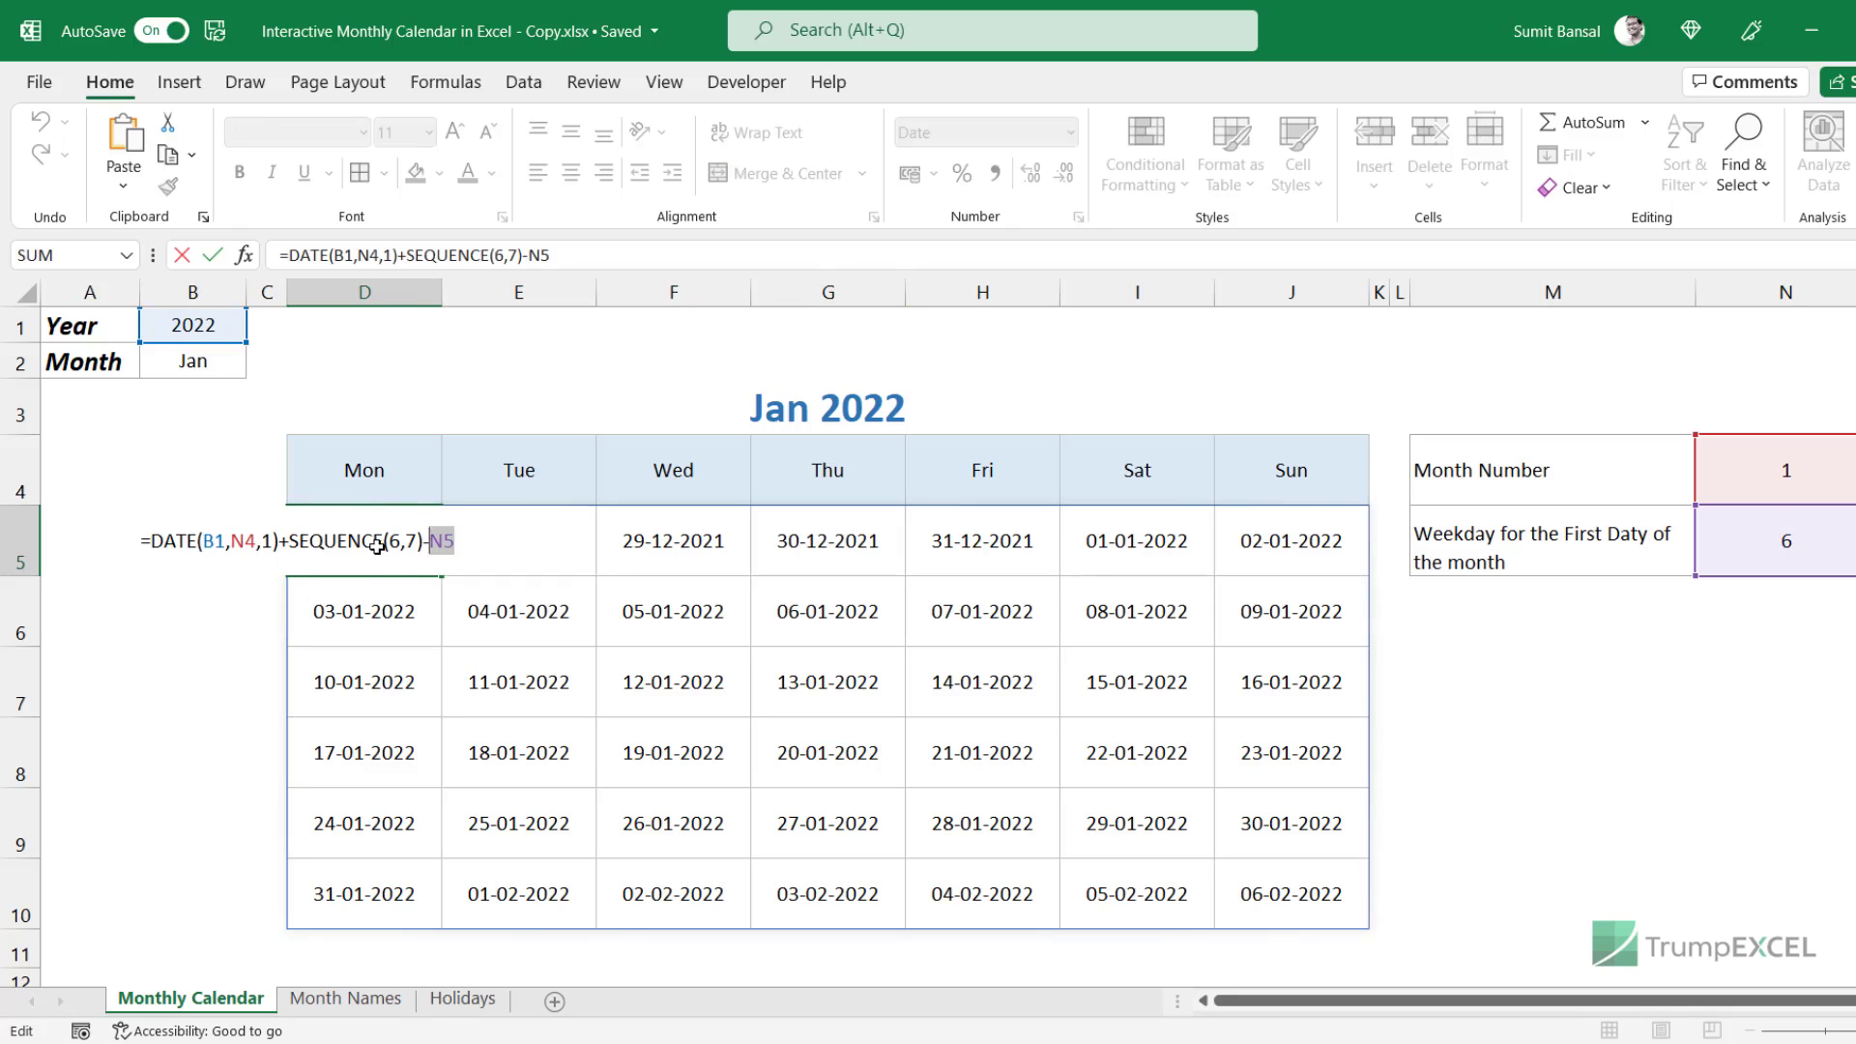
{"action": "key", "text": "ctrl+shift+Left"}
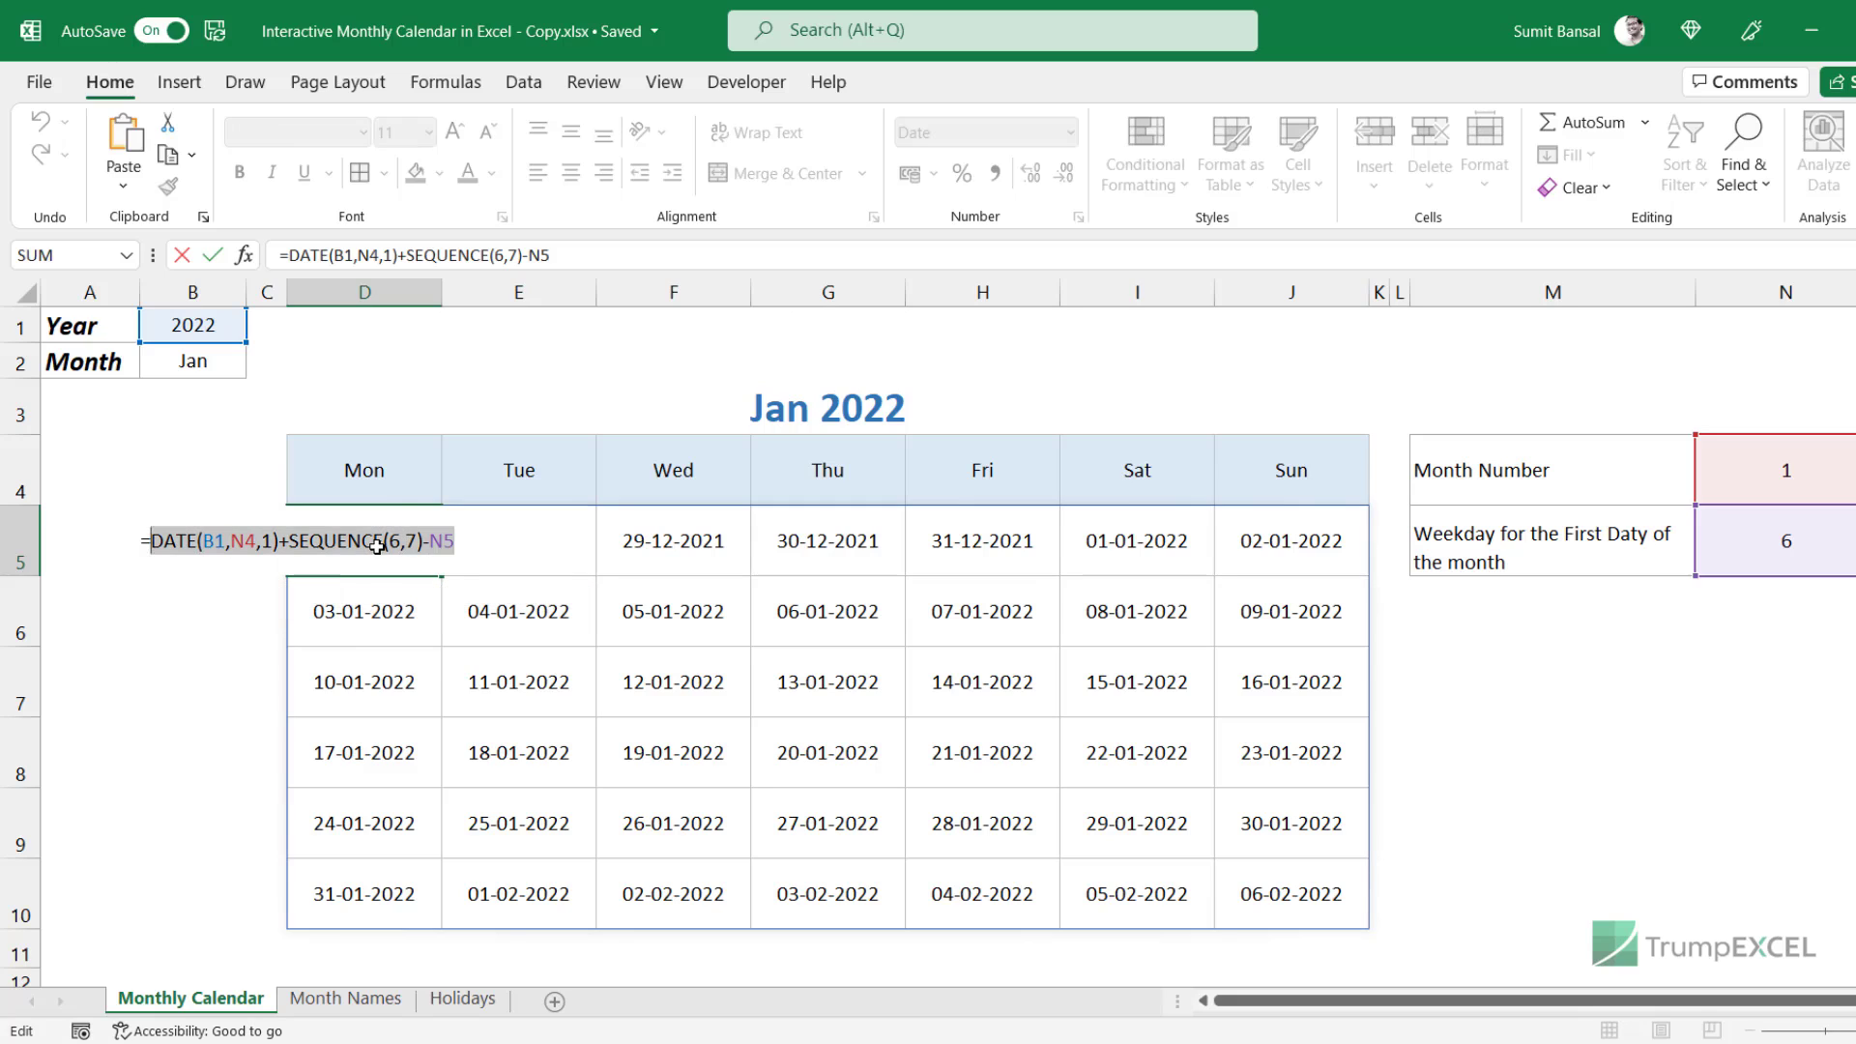
{"action": "key", "text": "shift+Left"}
{"action": "key", "text": "shift+Right"}
{"action": "key", "text": "Left"}
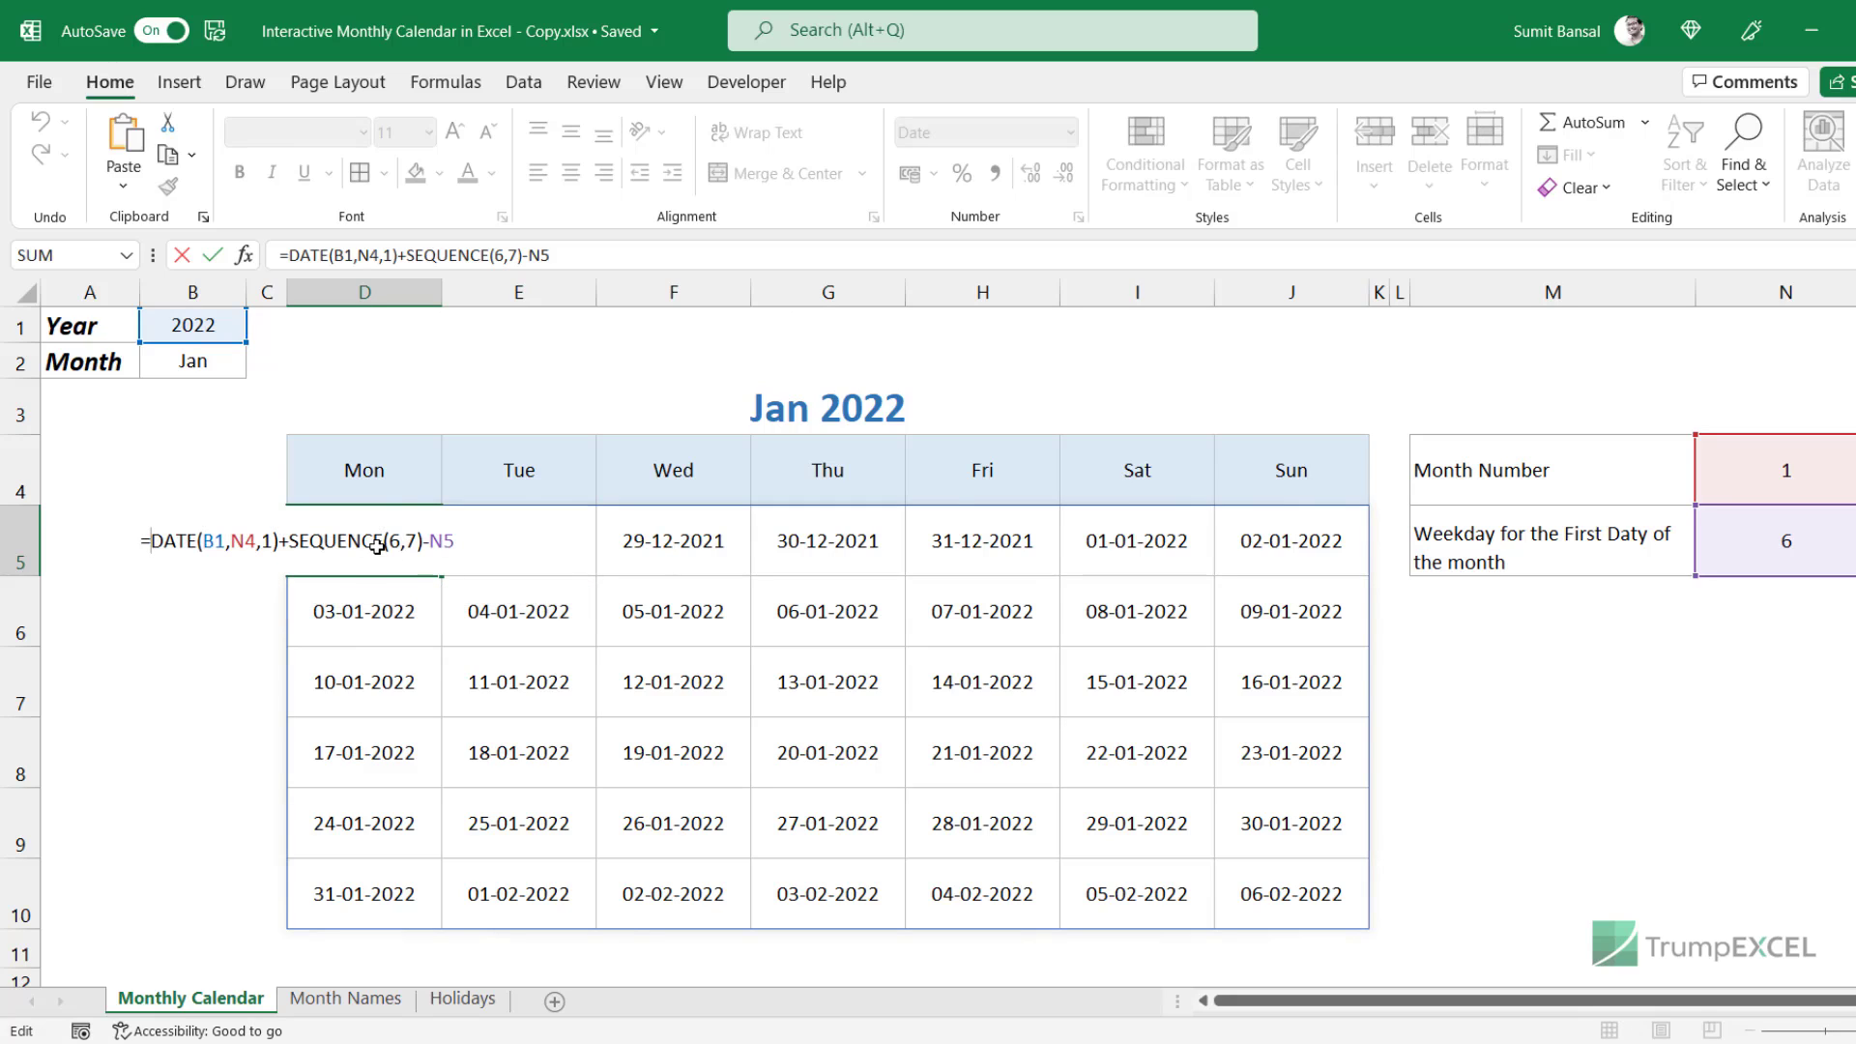
{"action": "type", "text": "If("}
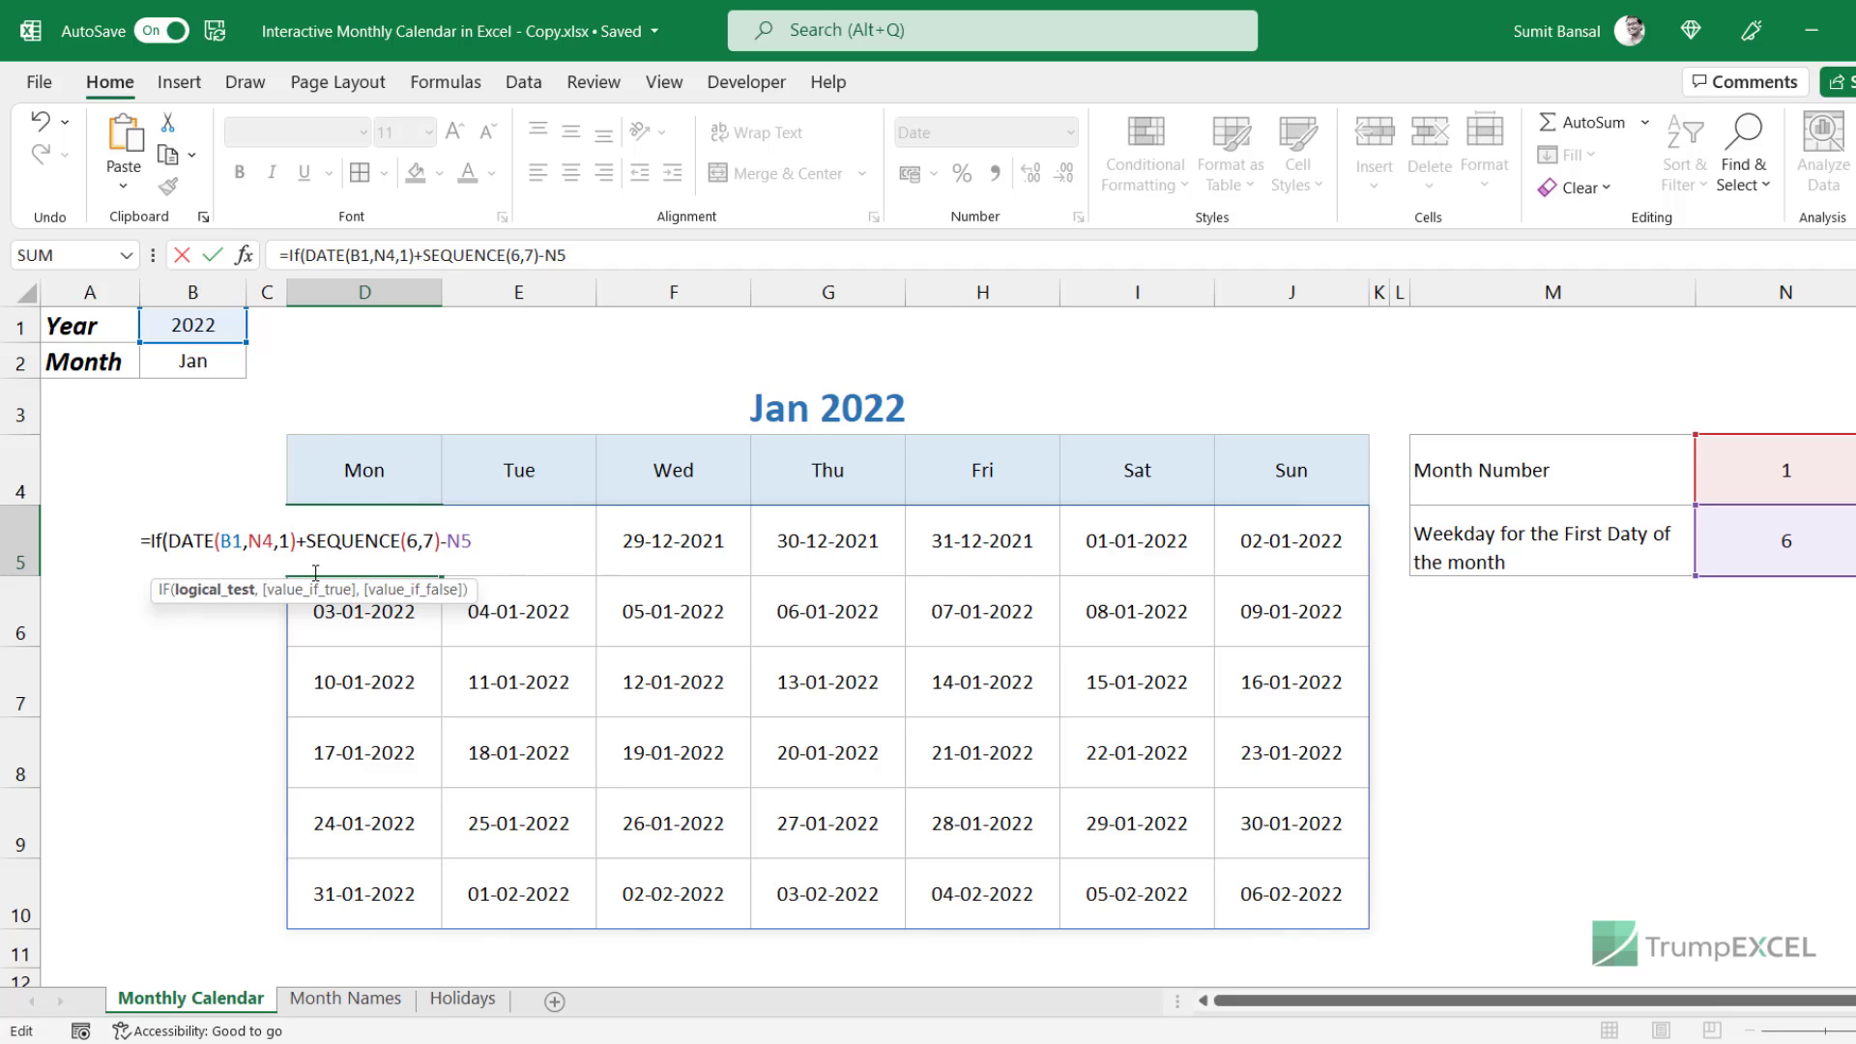
{"action": "type", "text": "Month("}
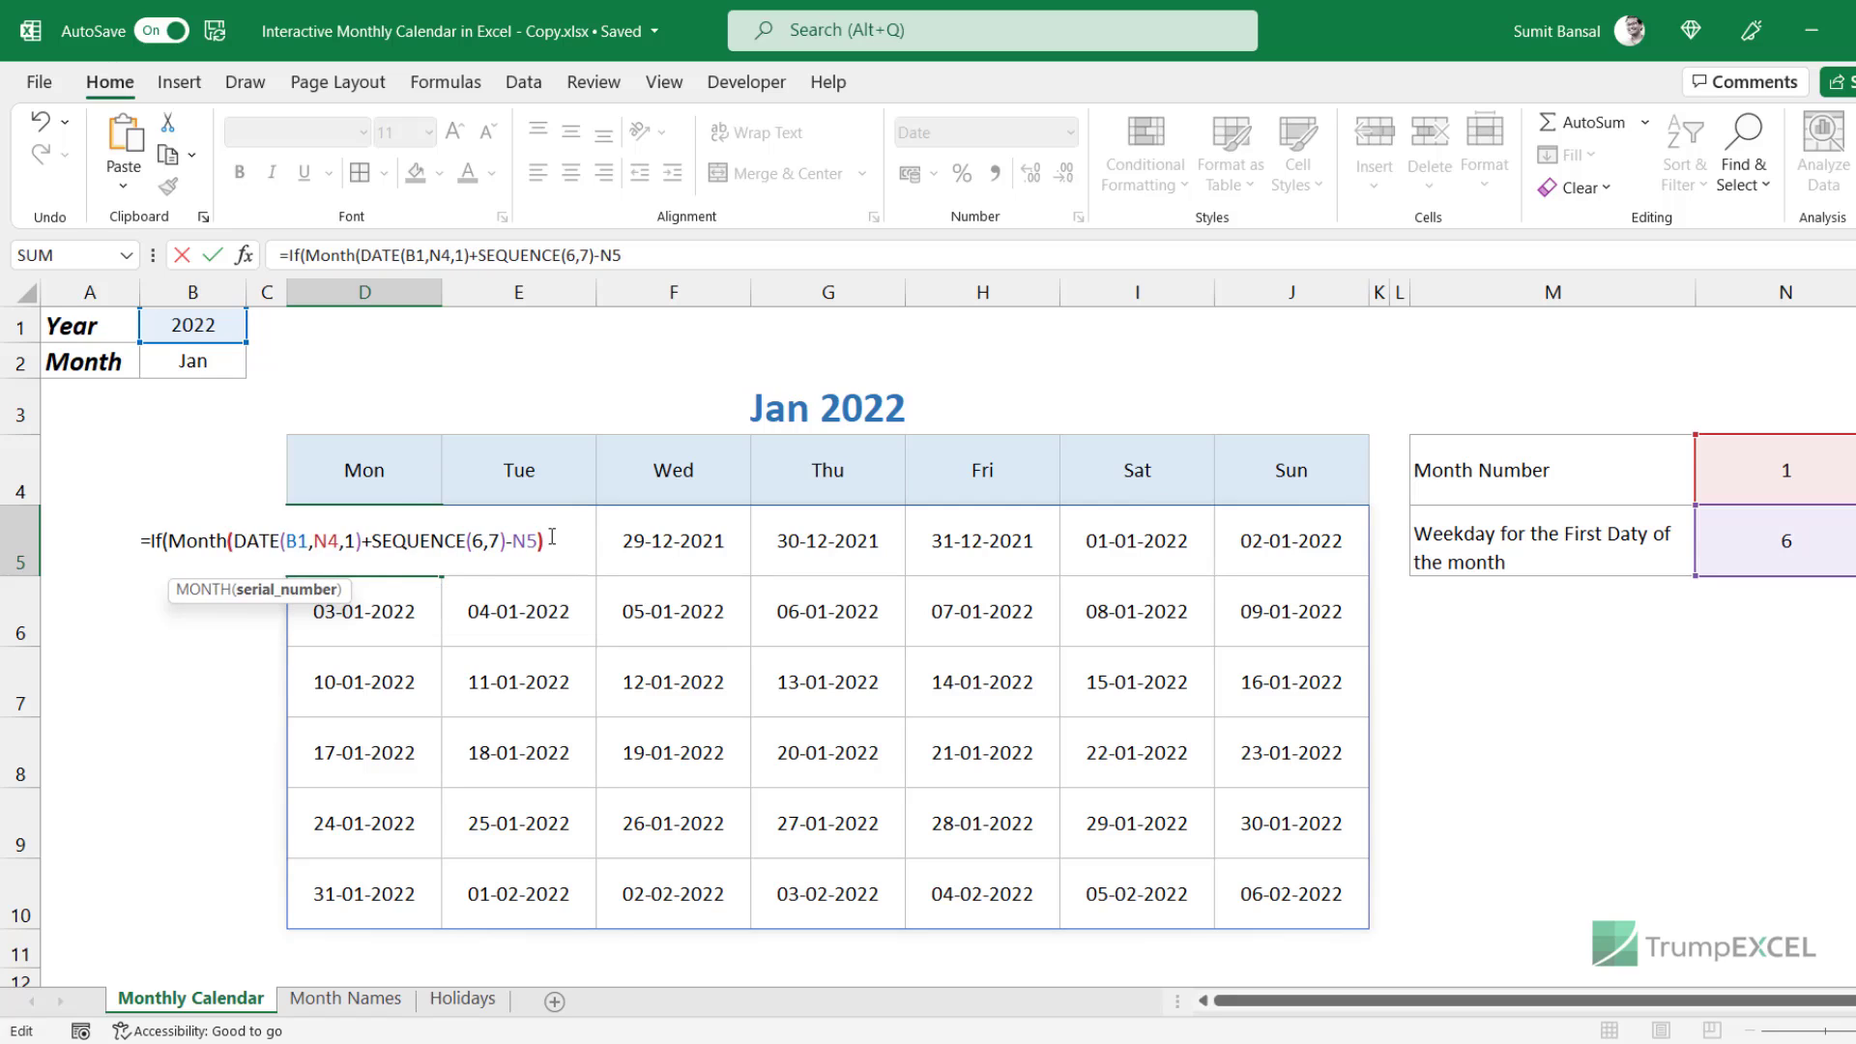
{"action": "type", "text": ")="}
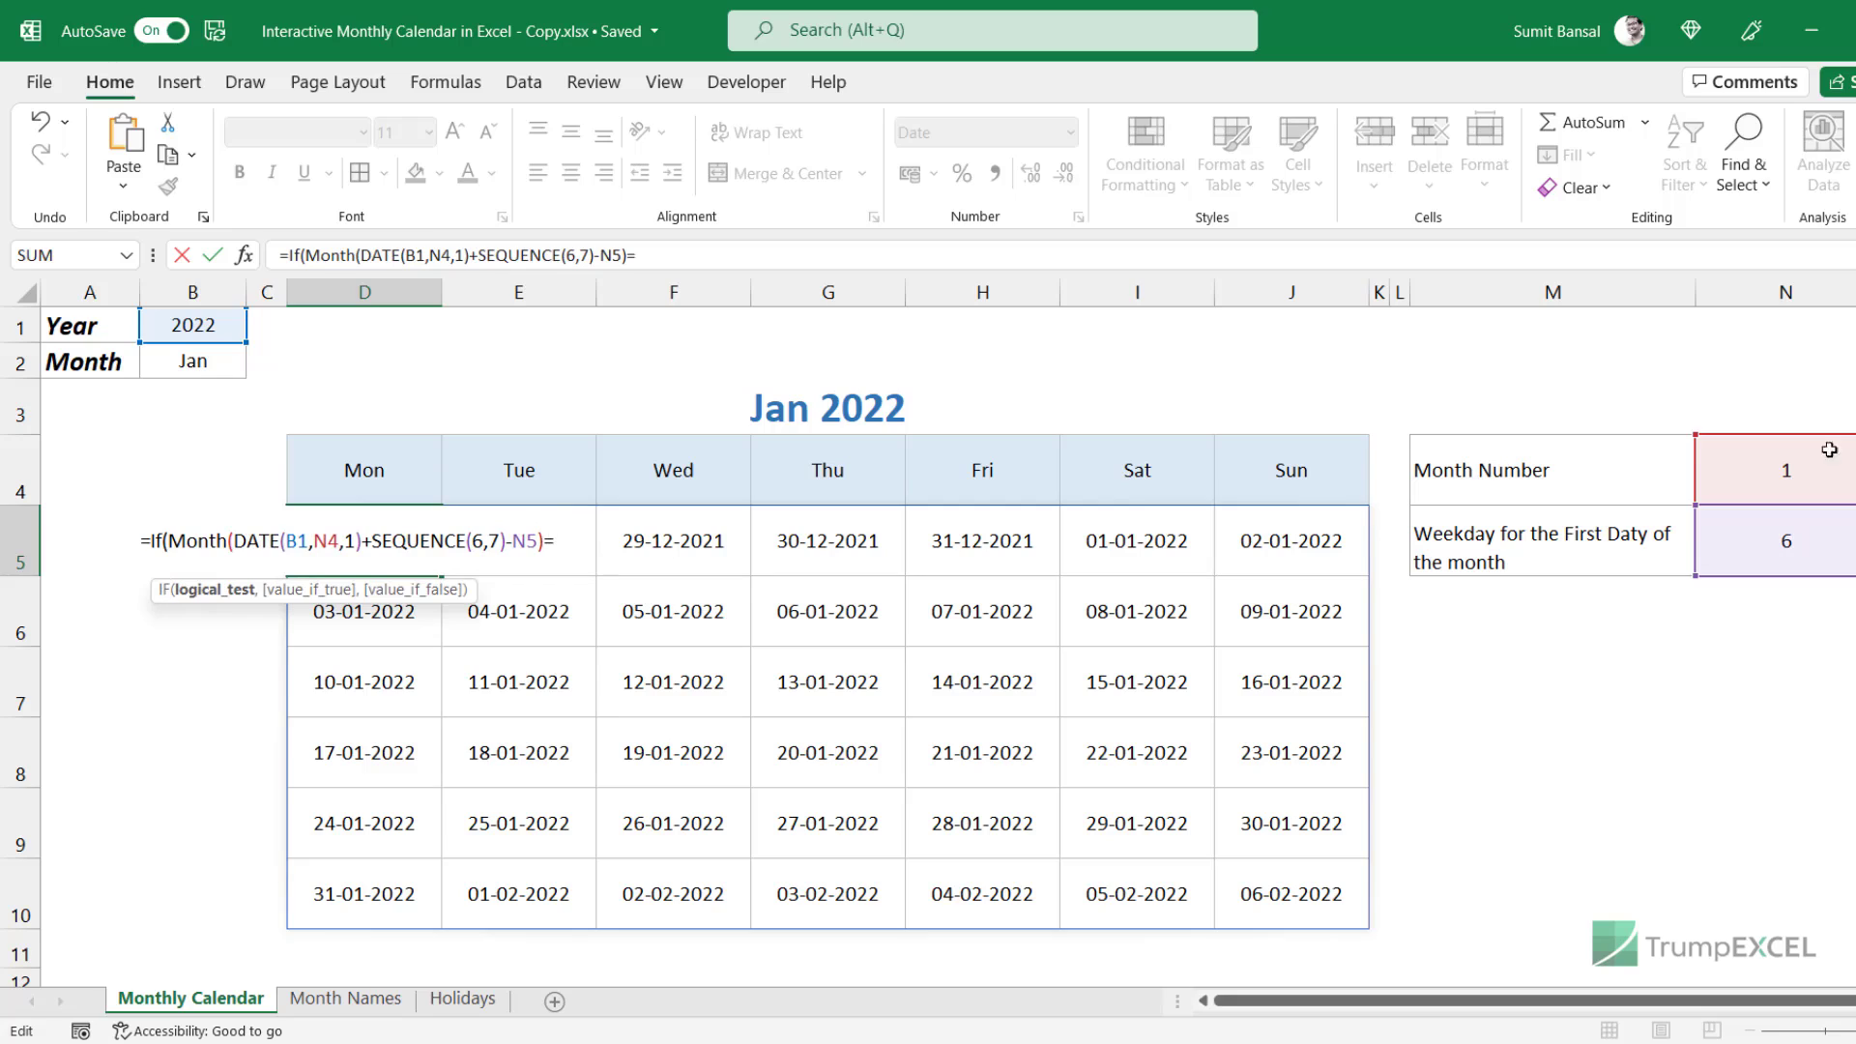
{"action": "left_click", "coordinate": [1783, 479]}
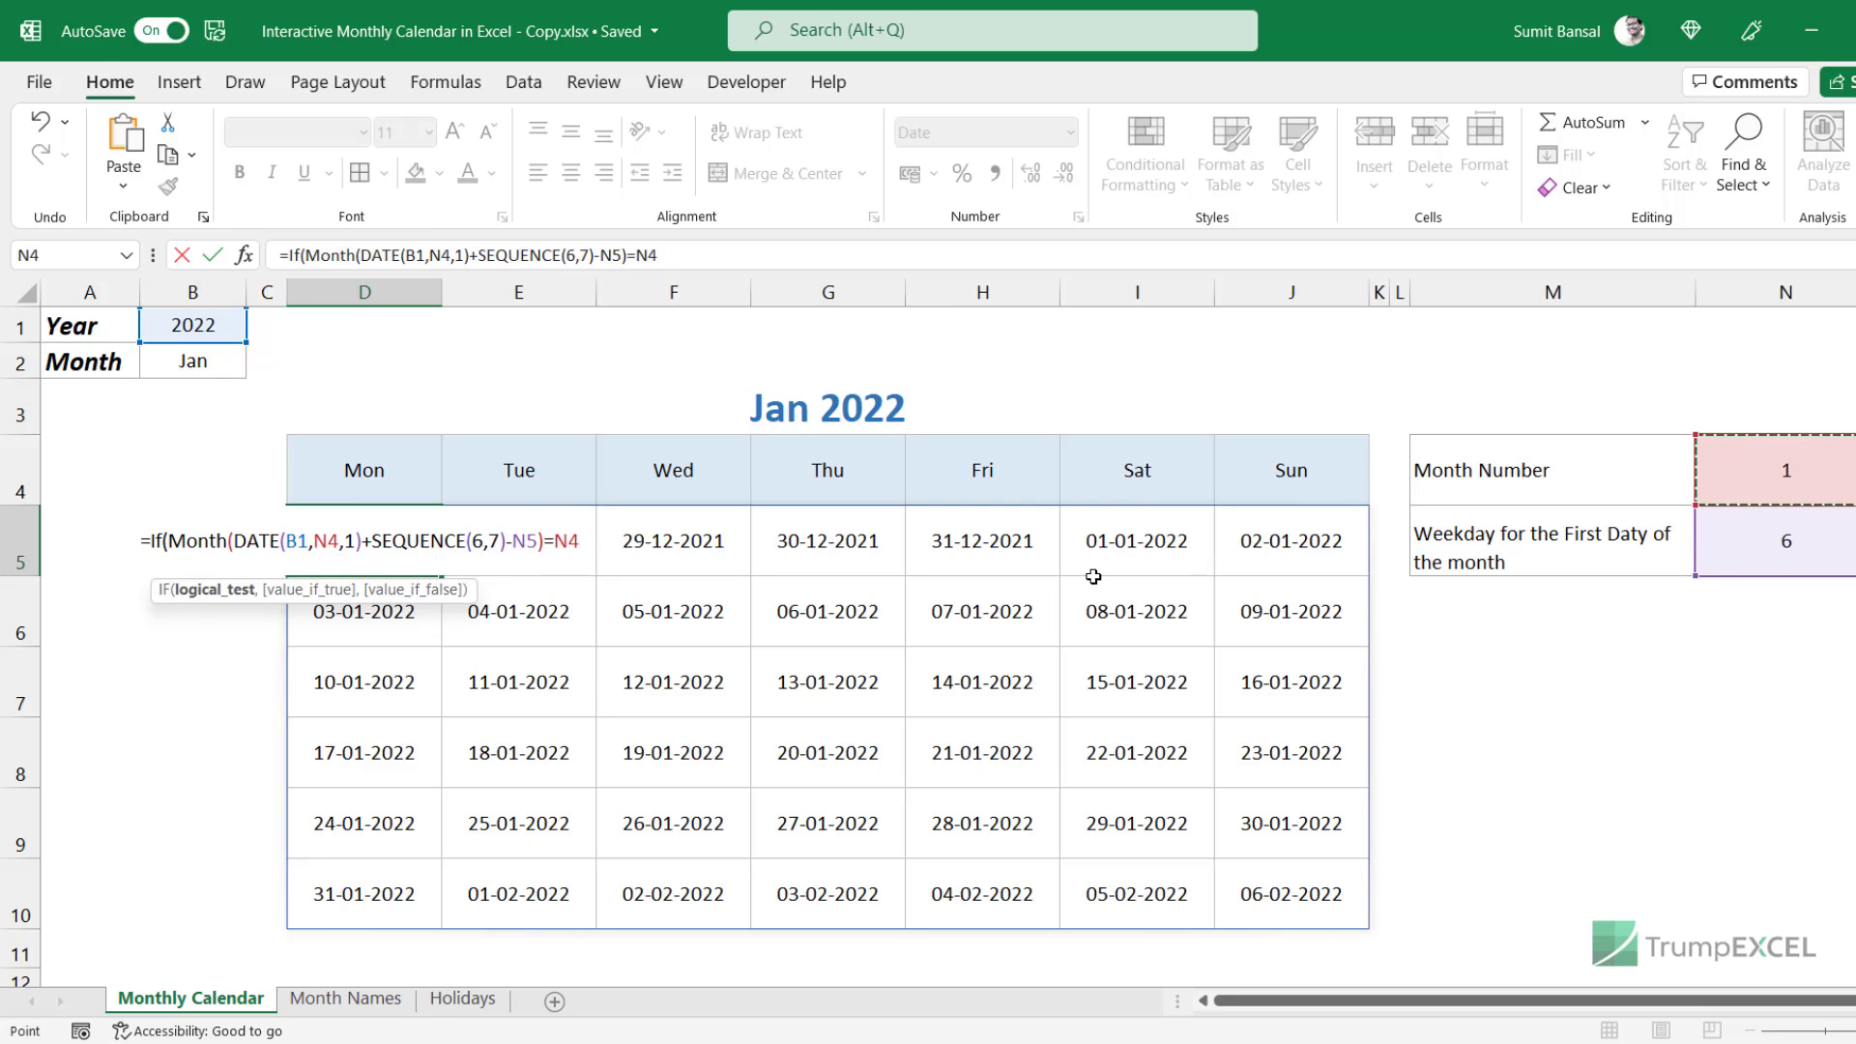
Complete D5's IF to return DATE(B1,N4,1)+SEQUENCE(6,7)-N5 when true and an empty string otherwise.
{"action": "type", "text": ","}
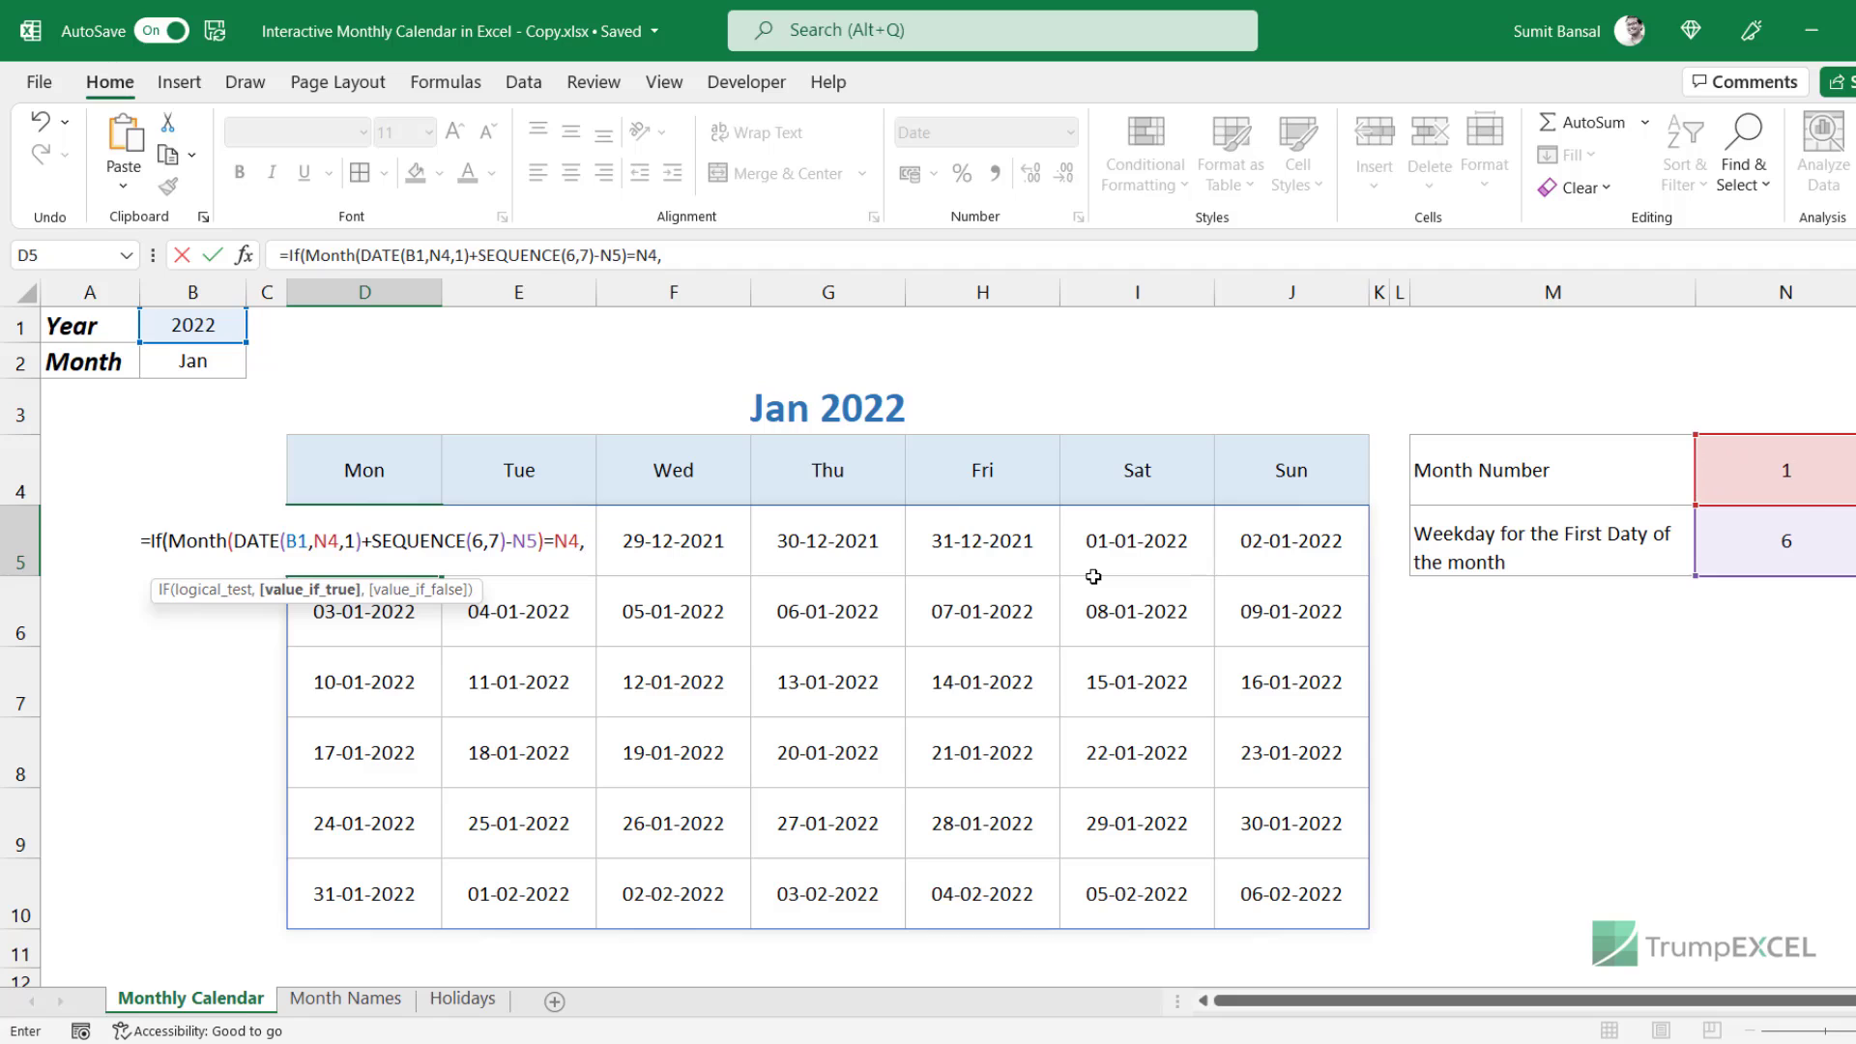
{"action": "key", "text": "ctrl+v"}
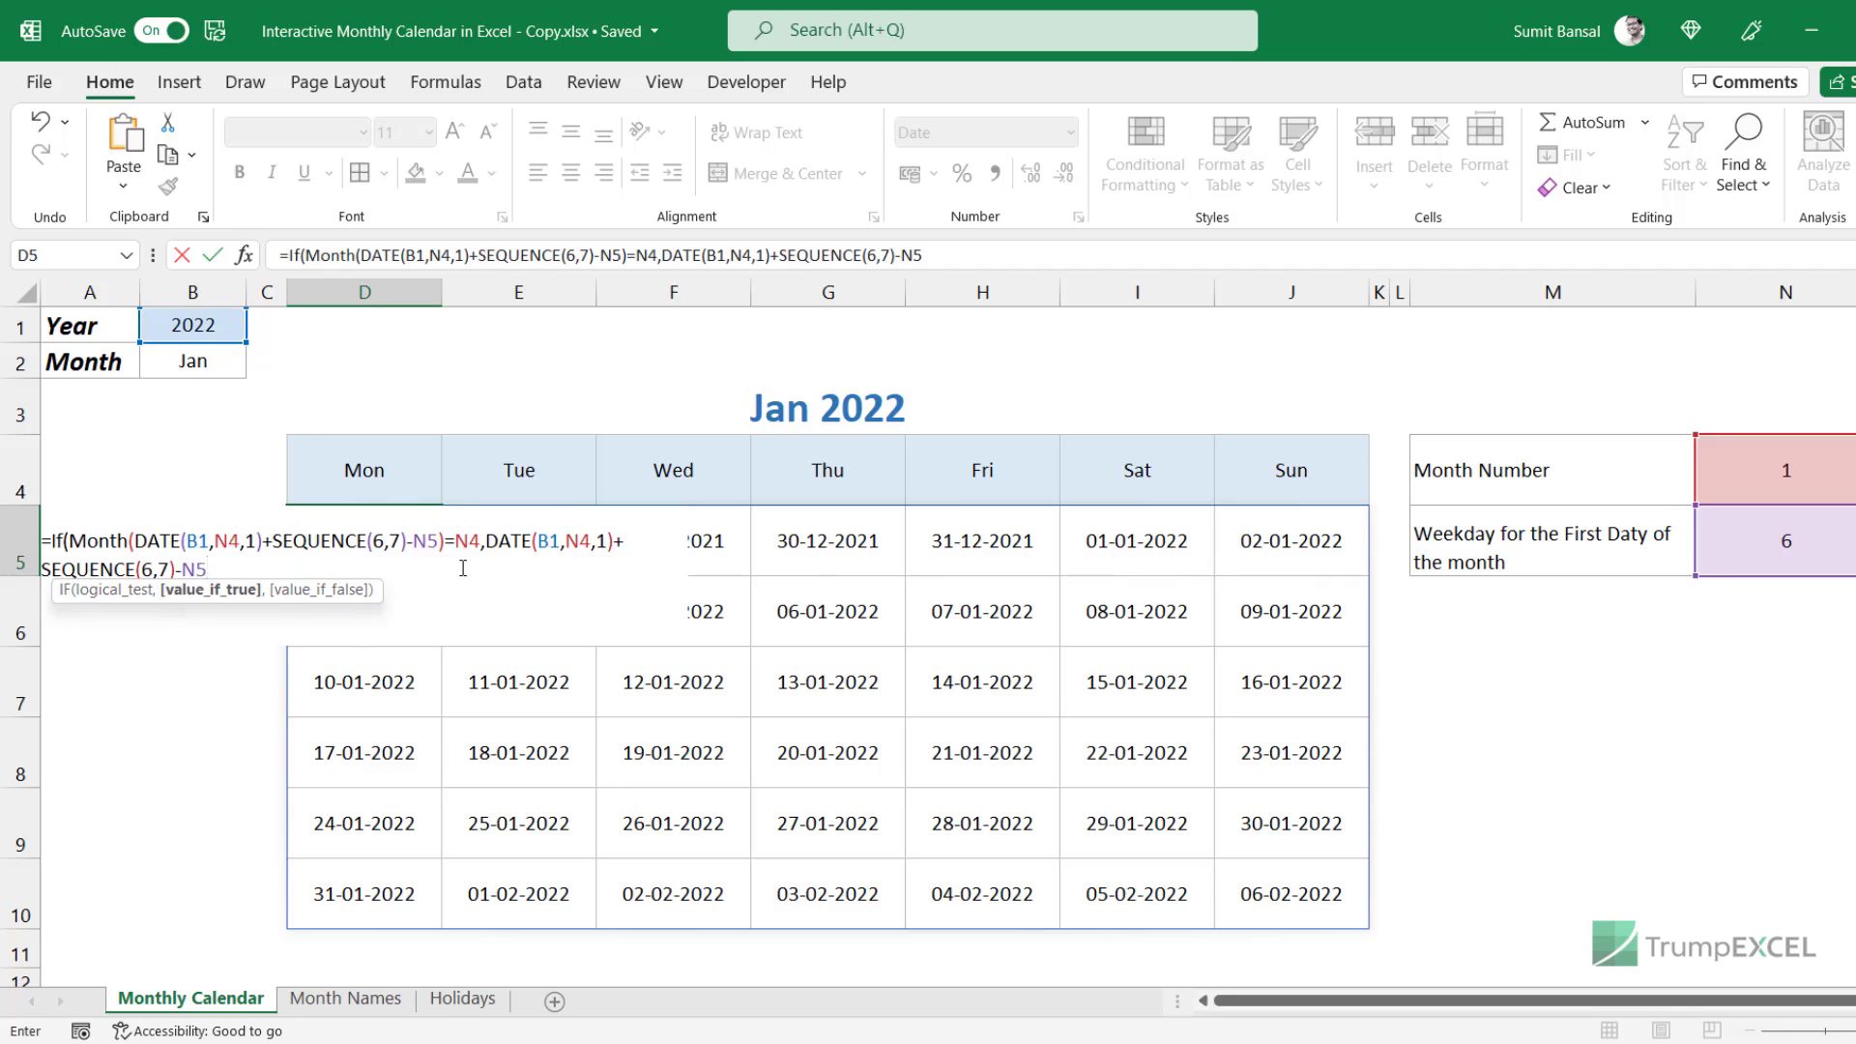
{"action": "type", "text": ",\"\""}
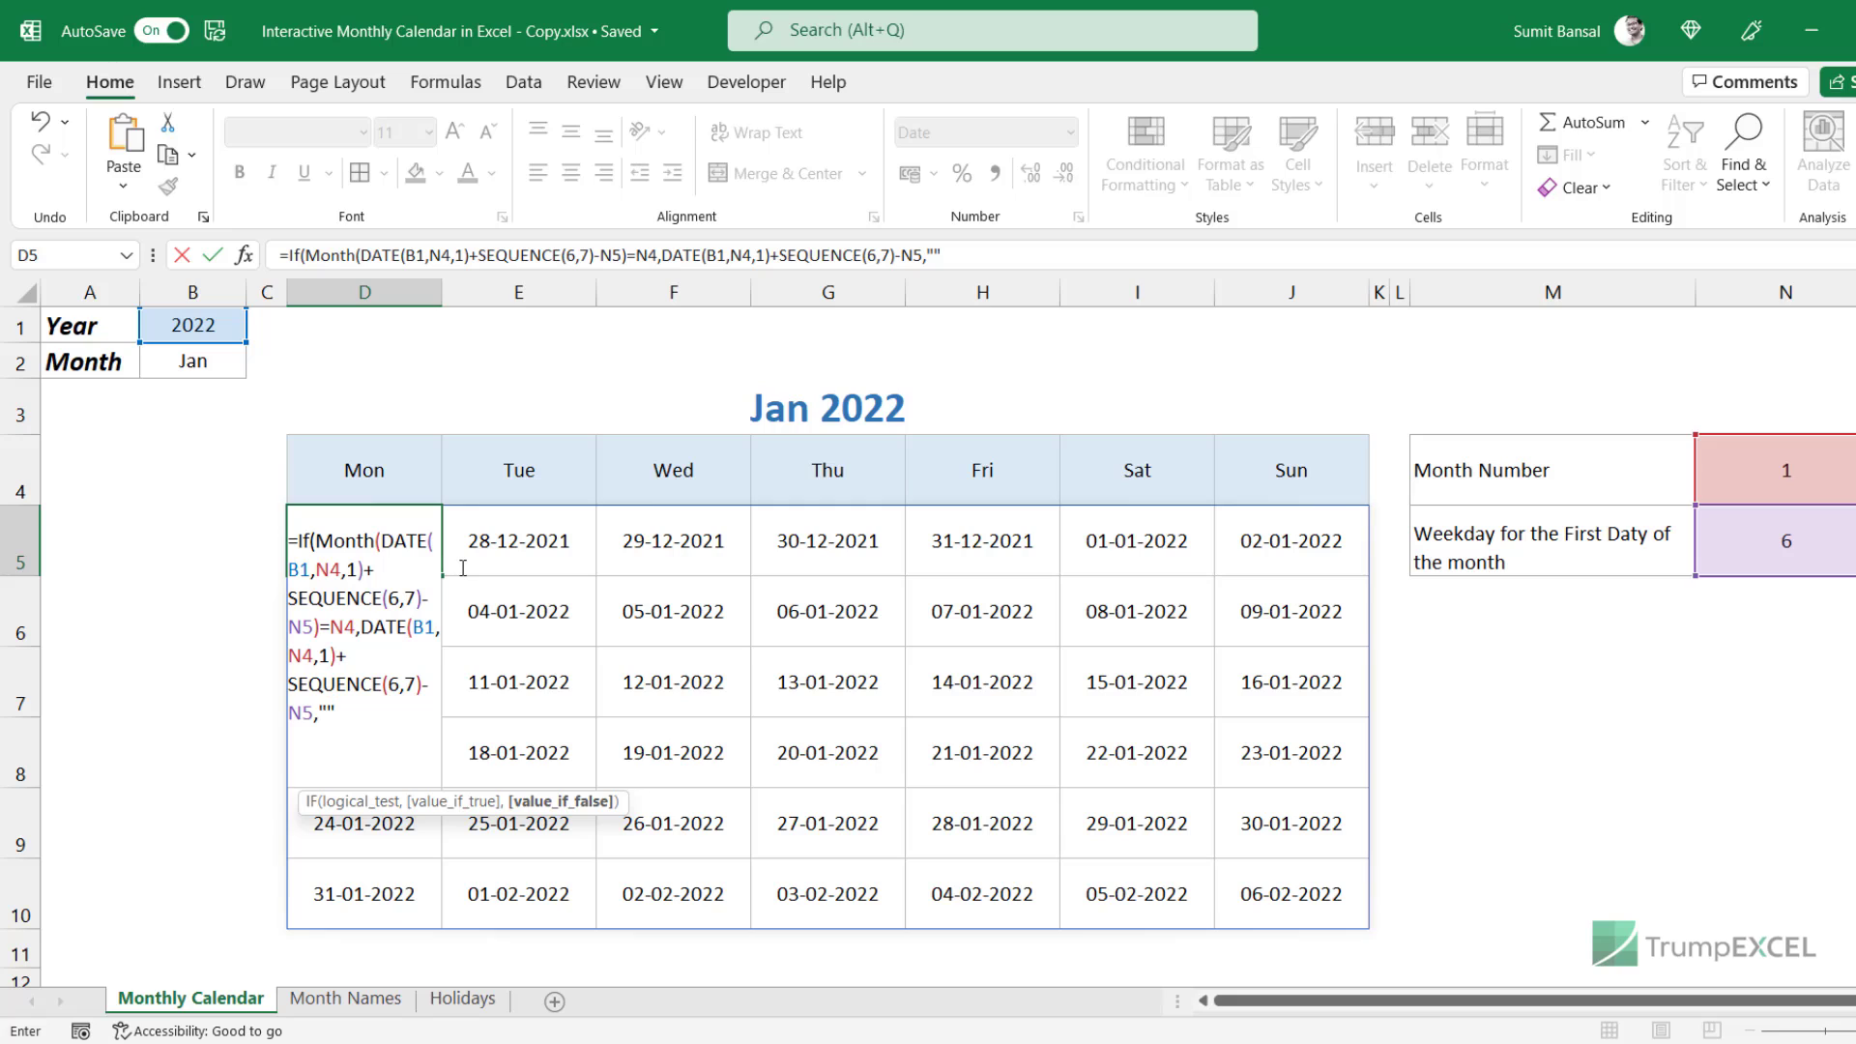
{"action": "type", "text": ")"}
{"action": "key", "text": "Return"}
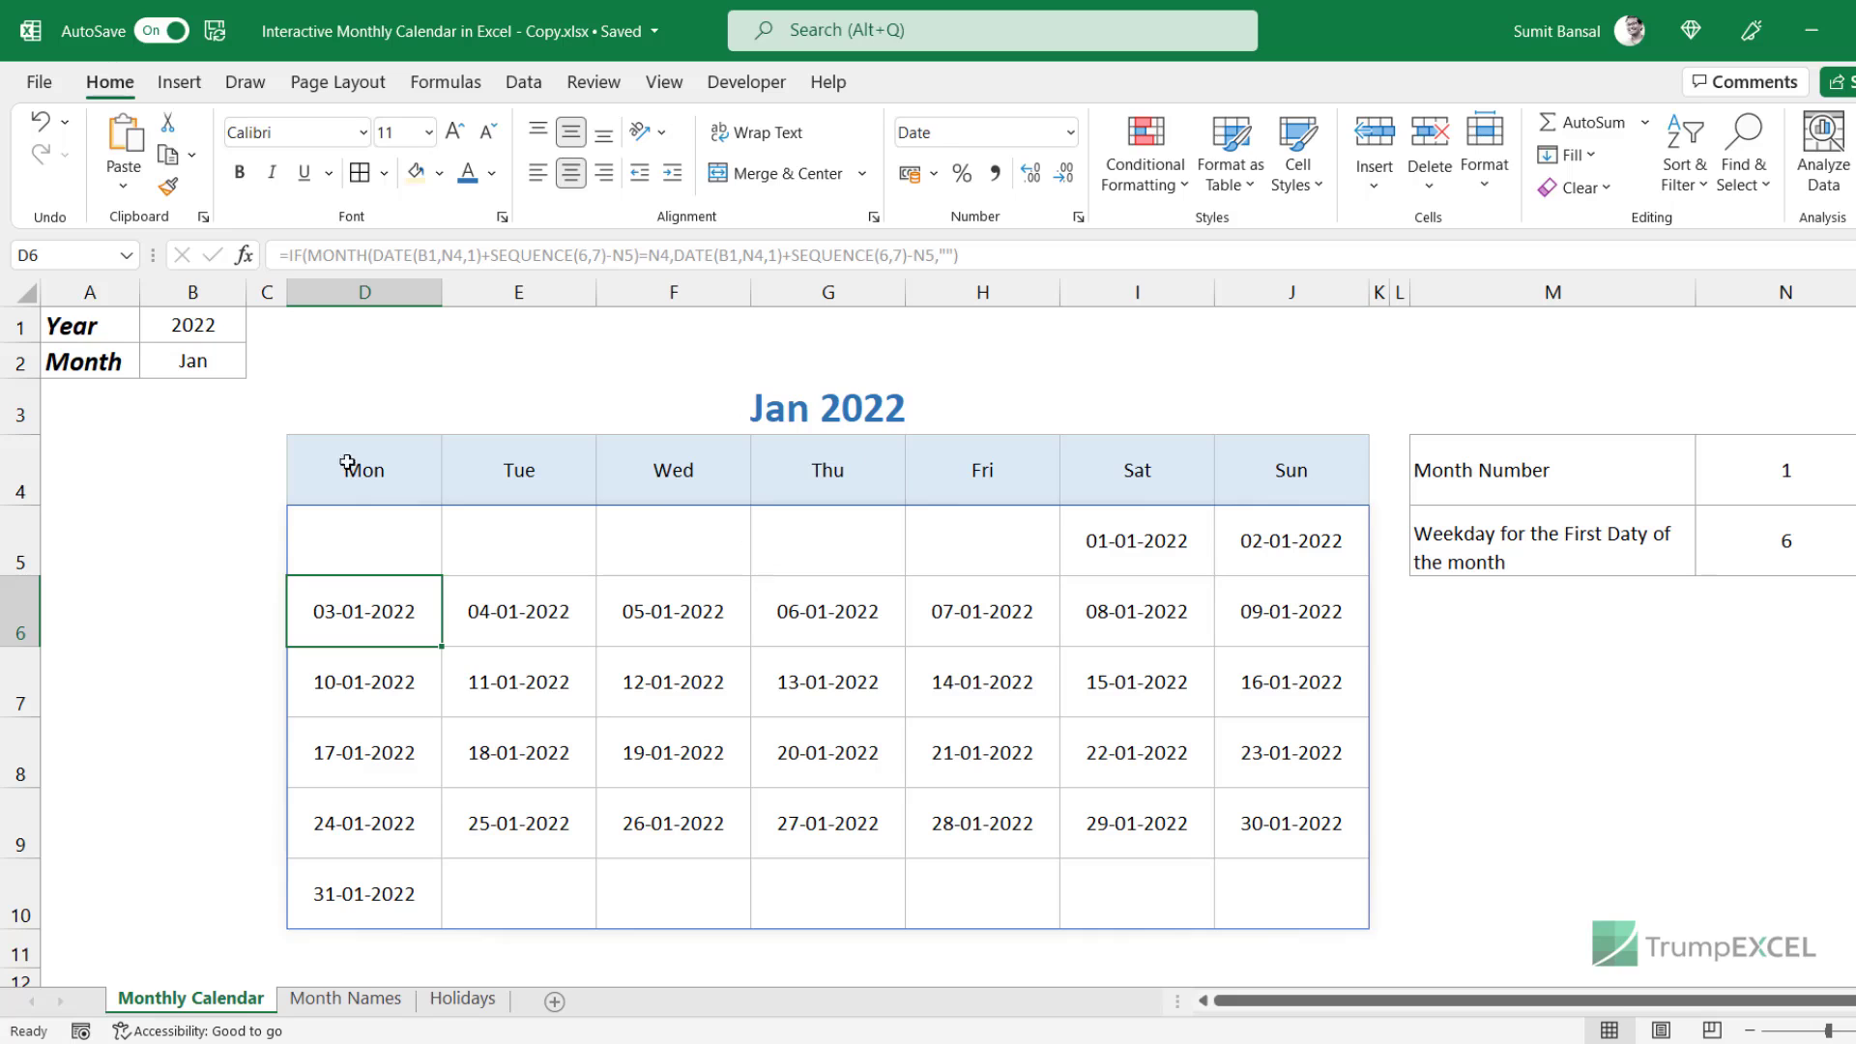
Set the month in B2 to Feb.
{"action": "left_click", "coordinate": [193, 356]}
{"action": "left_click", "coordinate": [258, 365]}
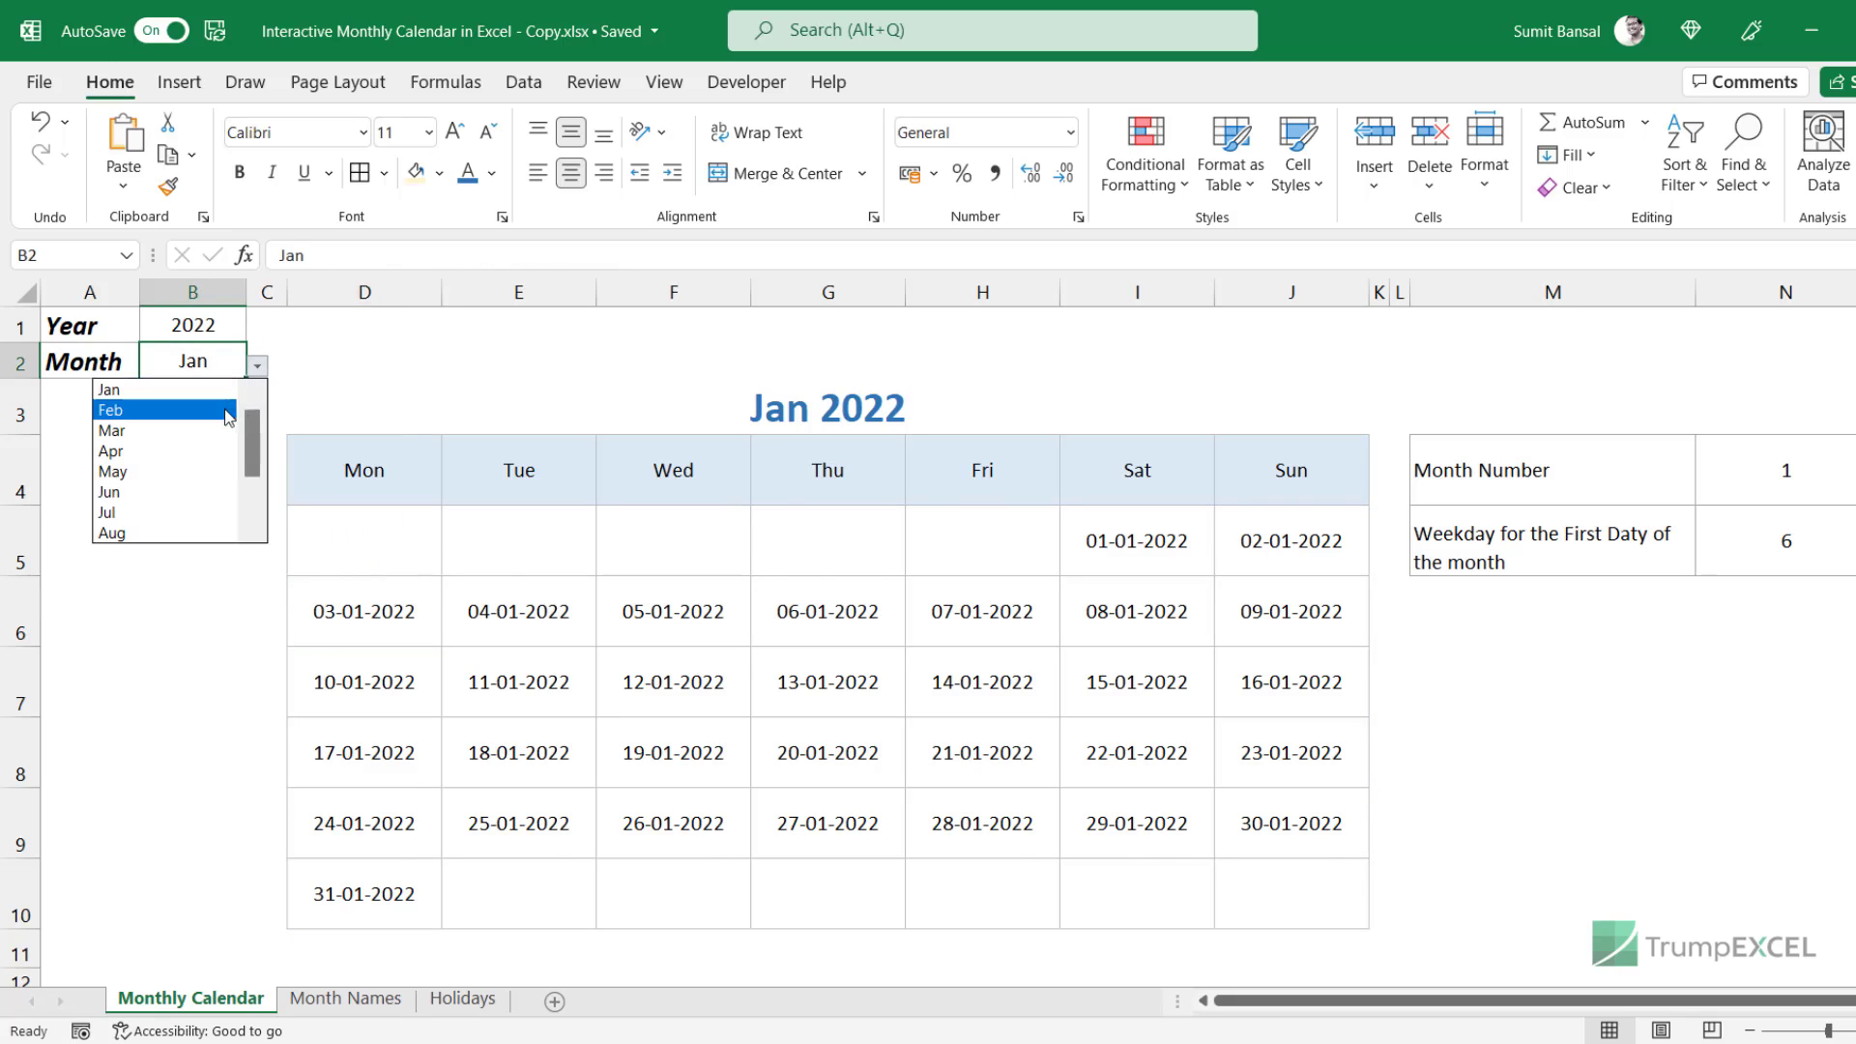
{"action": "left_click", "coordinate": [228, 417]}
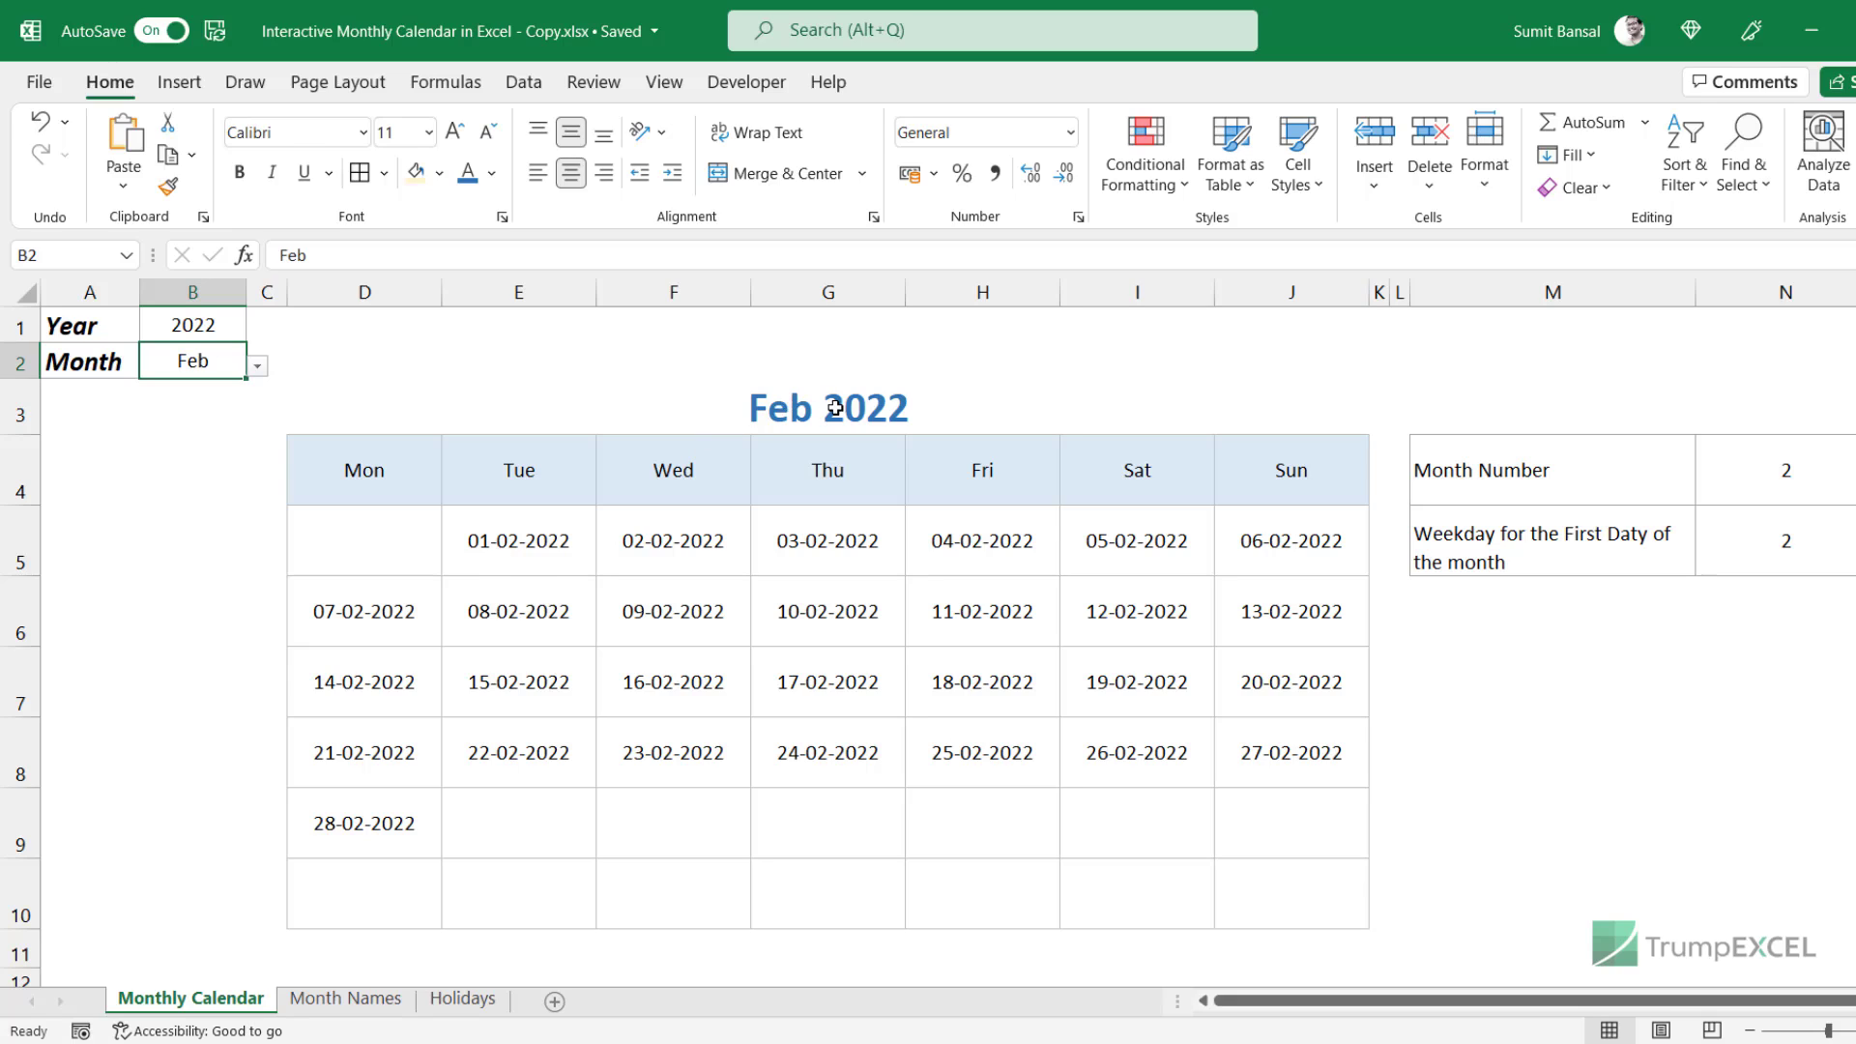
Select all the calendar's date cells, D5:J10.
{"action": "left_click", "coordinate": [745, 411]}
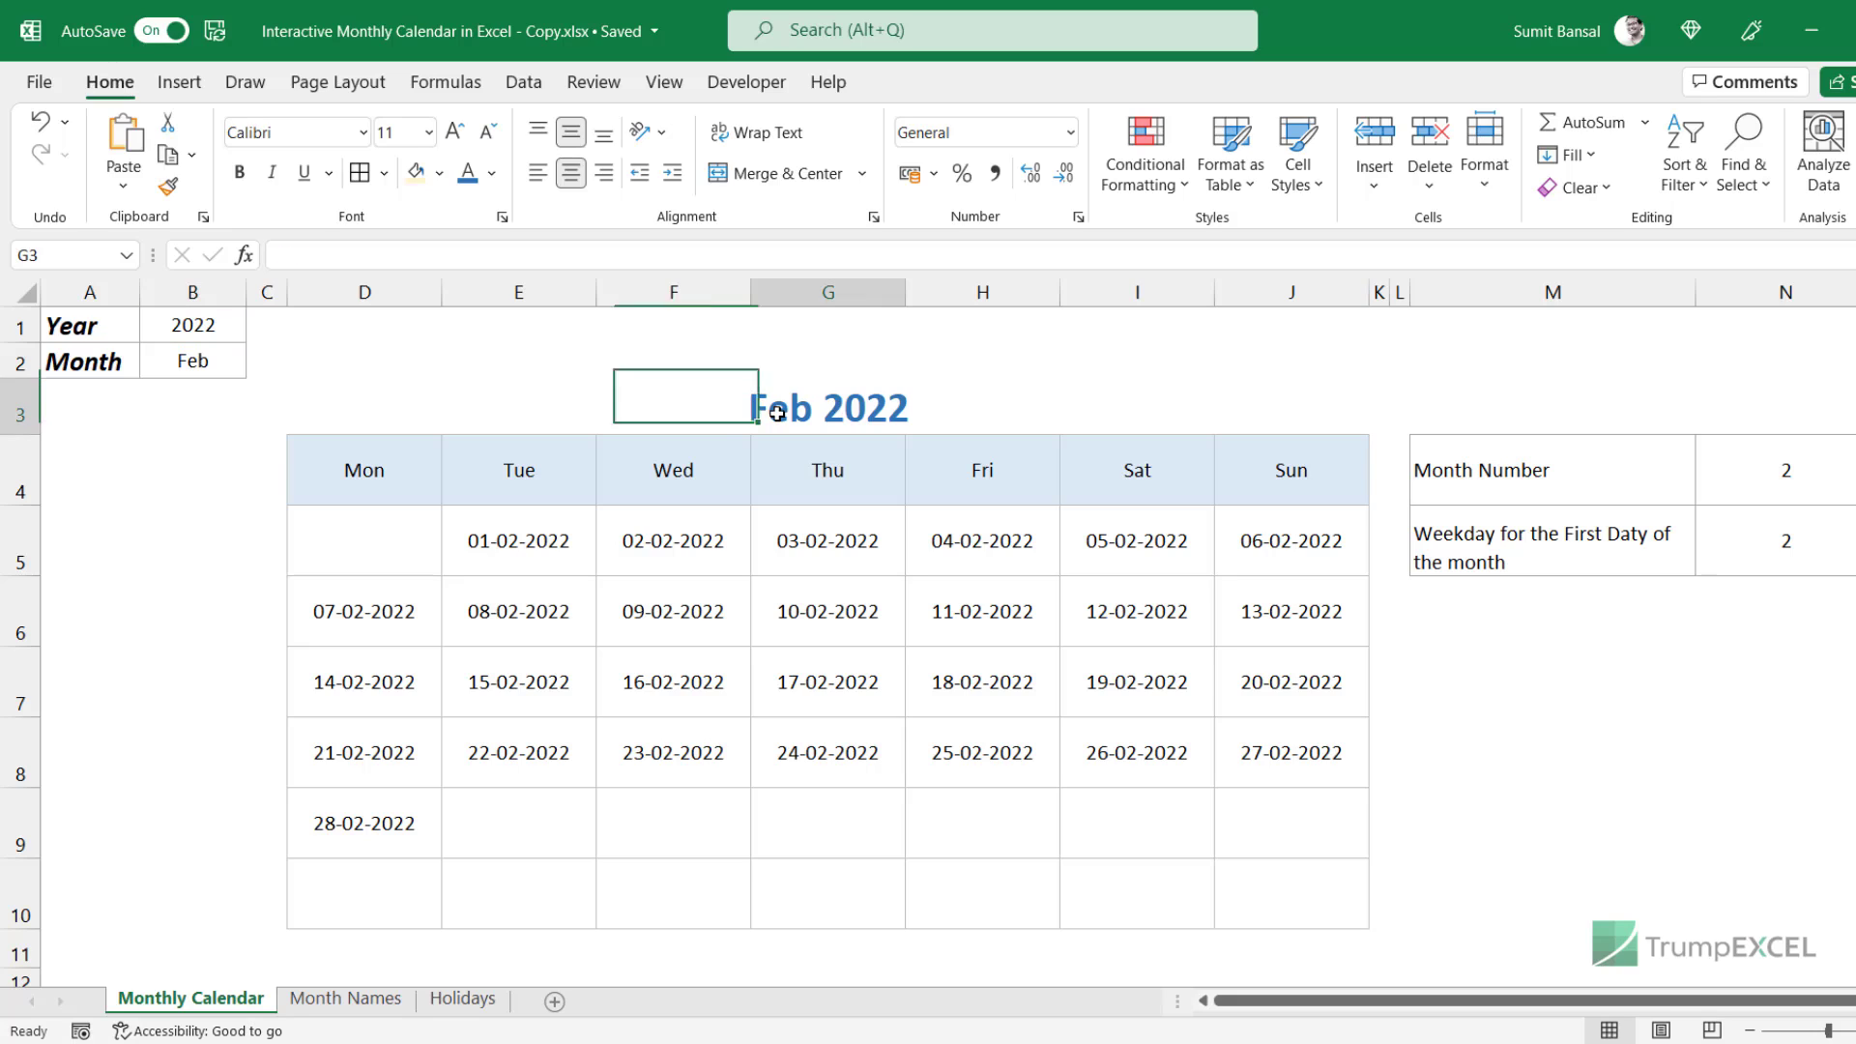
{"action": "left_click", "coordinate": [825, 414]}
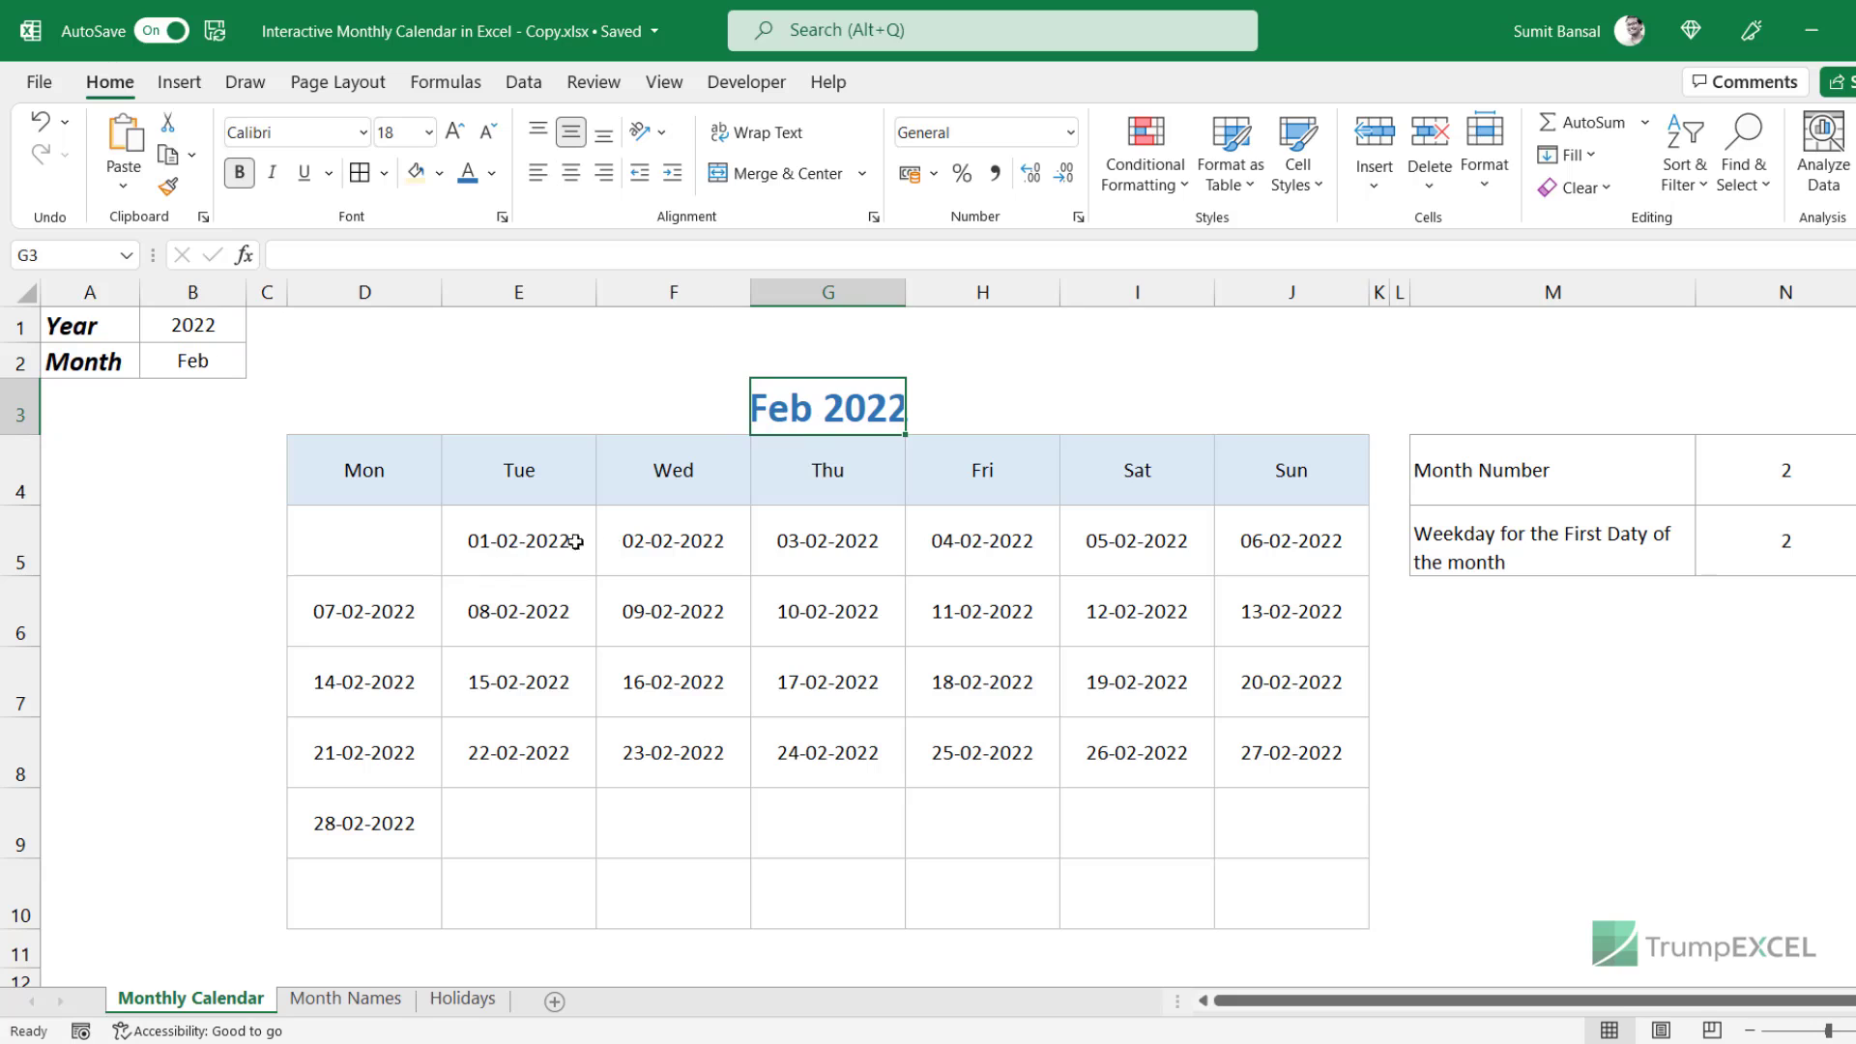
{"action": "left_click_drag", "start_coordinate": [420, 564], "coordinate": [1246, 880]}
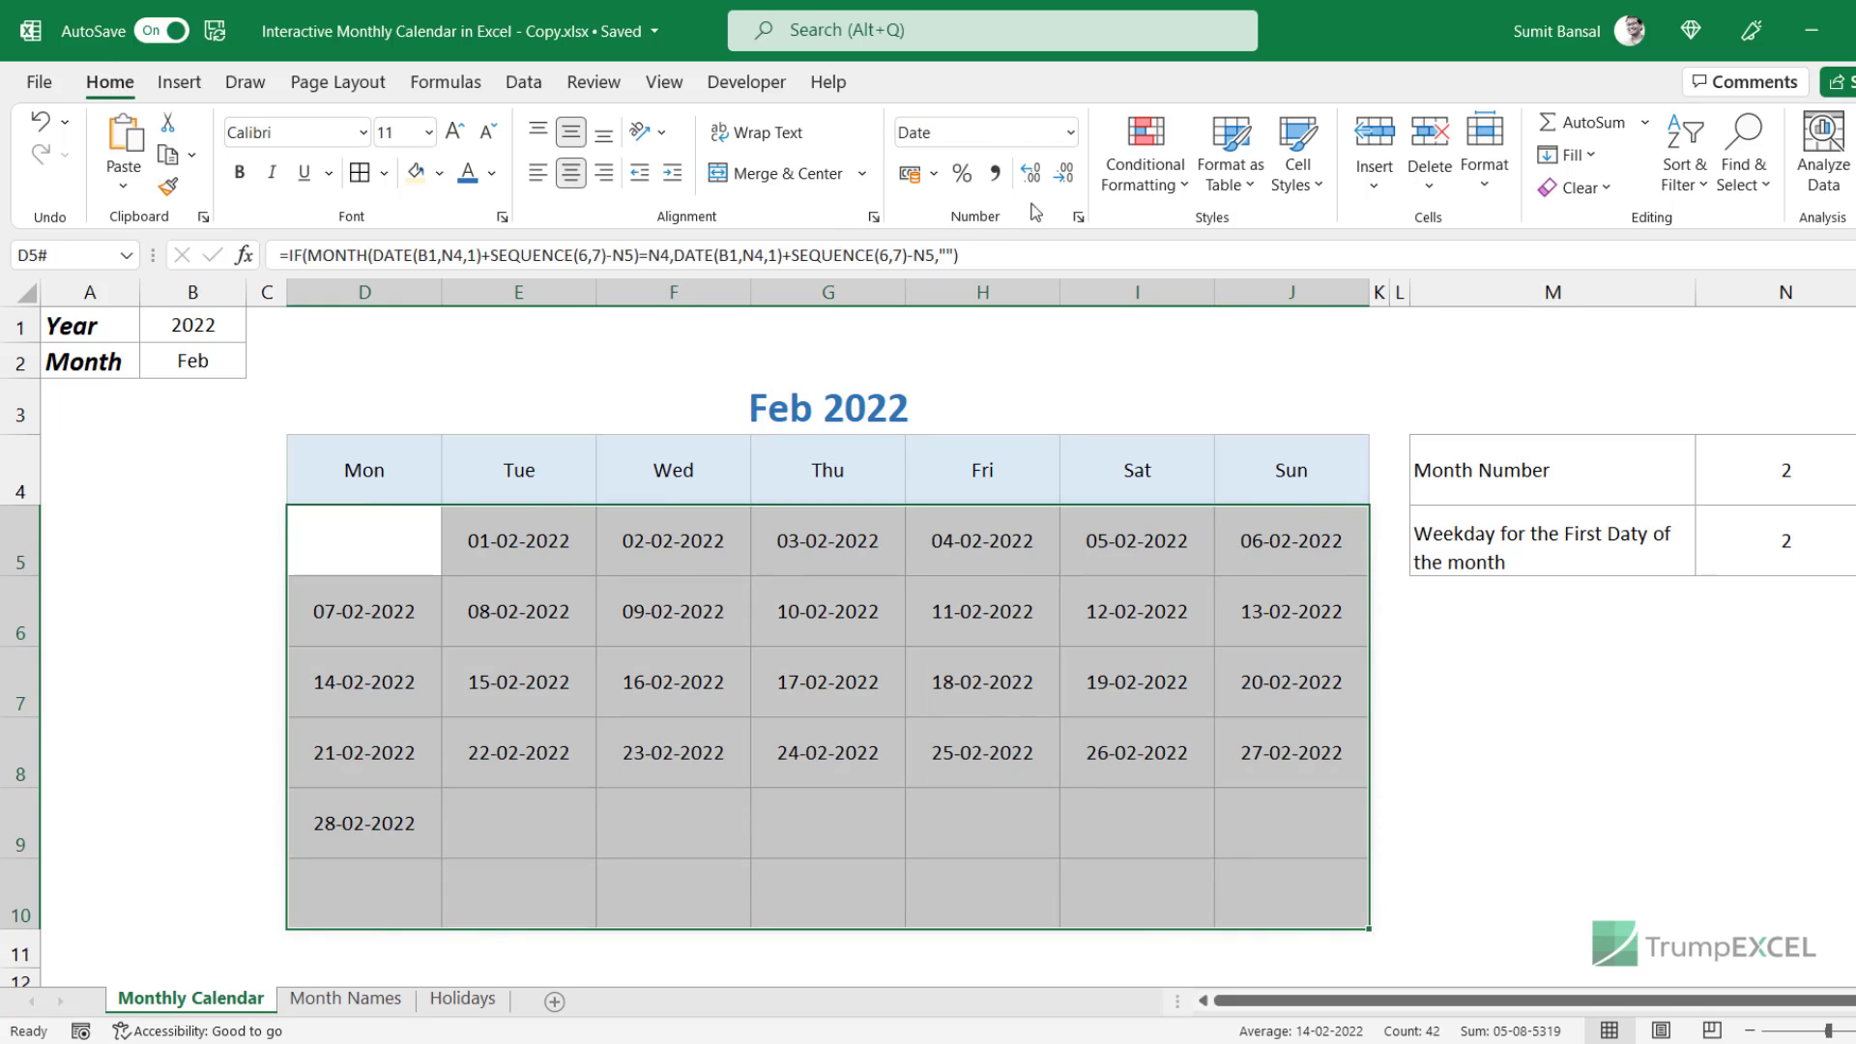
{"action": "left_click", "coordinate": [1079, 220]}
{"action": "left_click_drag", "start_coordinate": [1133, 180], "coordinate": [987, 304]}
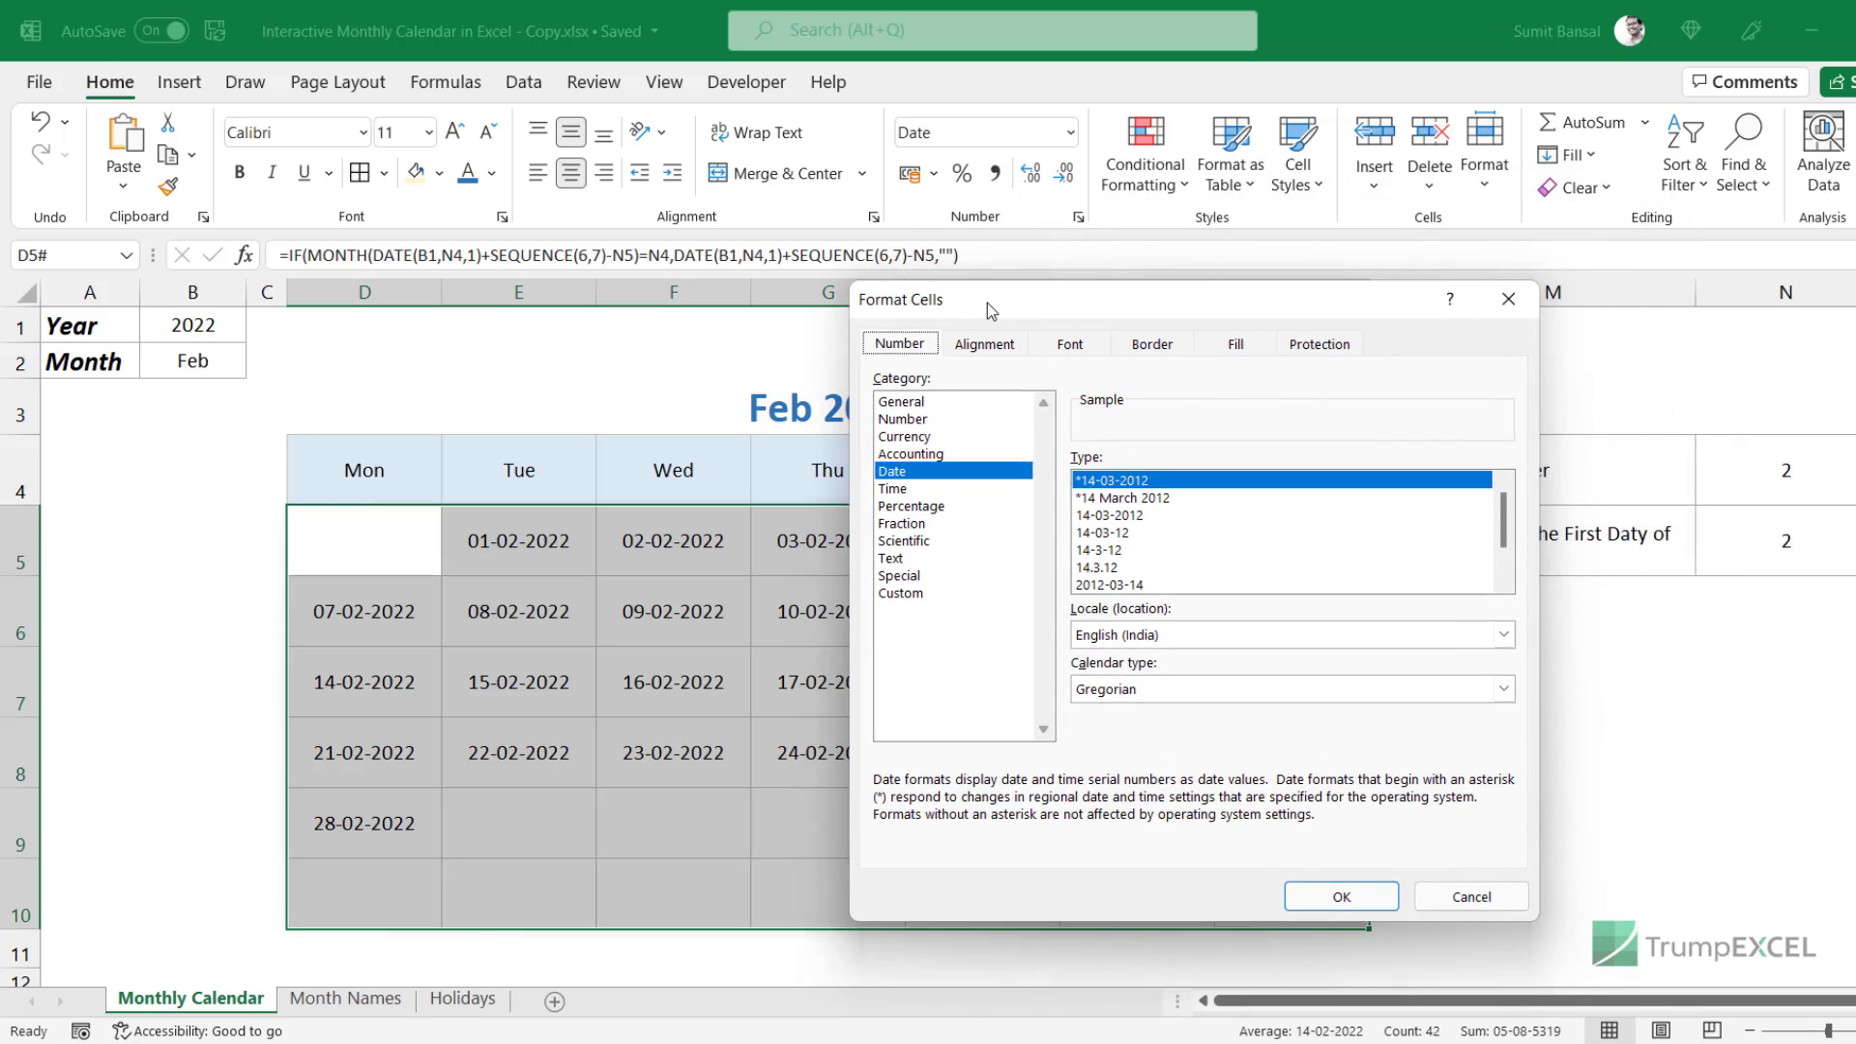
{"action": "left_click", "coordinate": [1507, 299]}
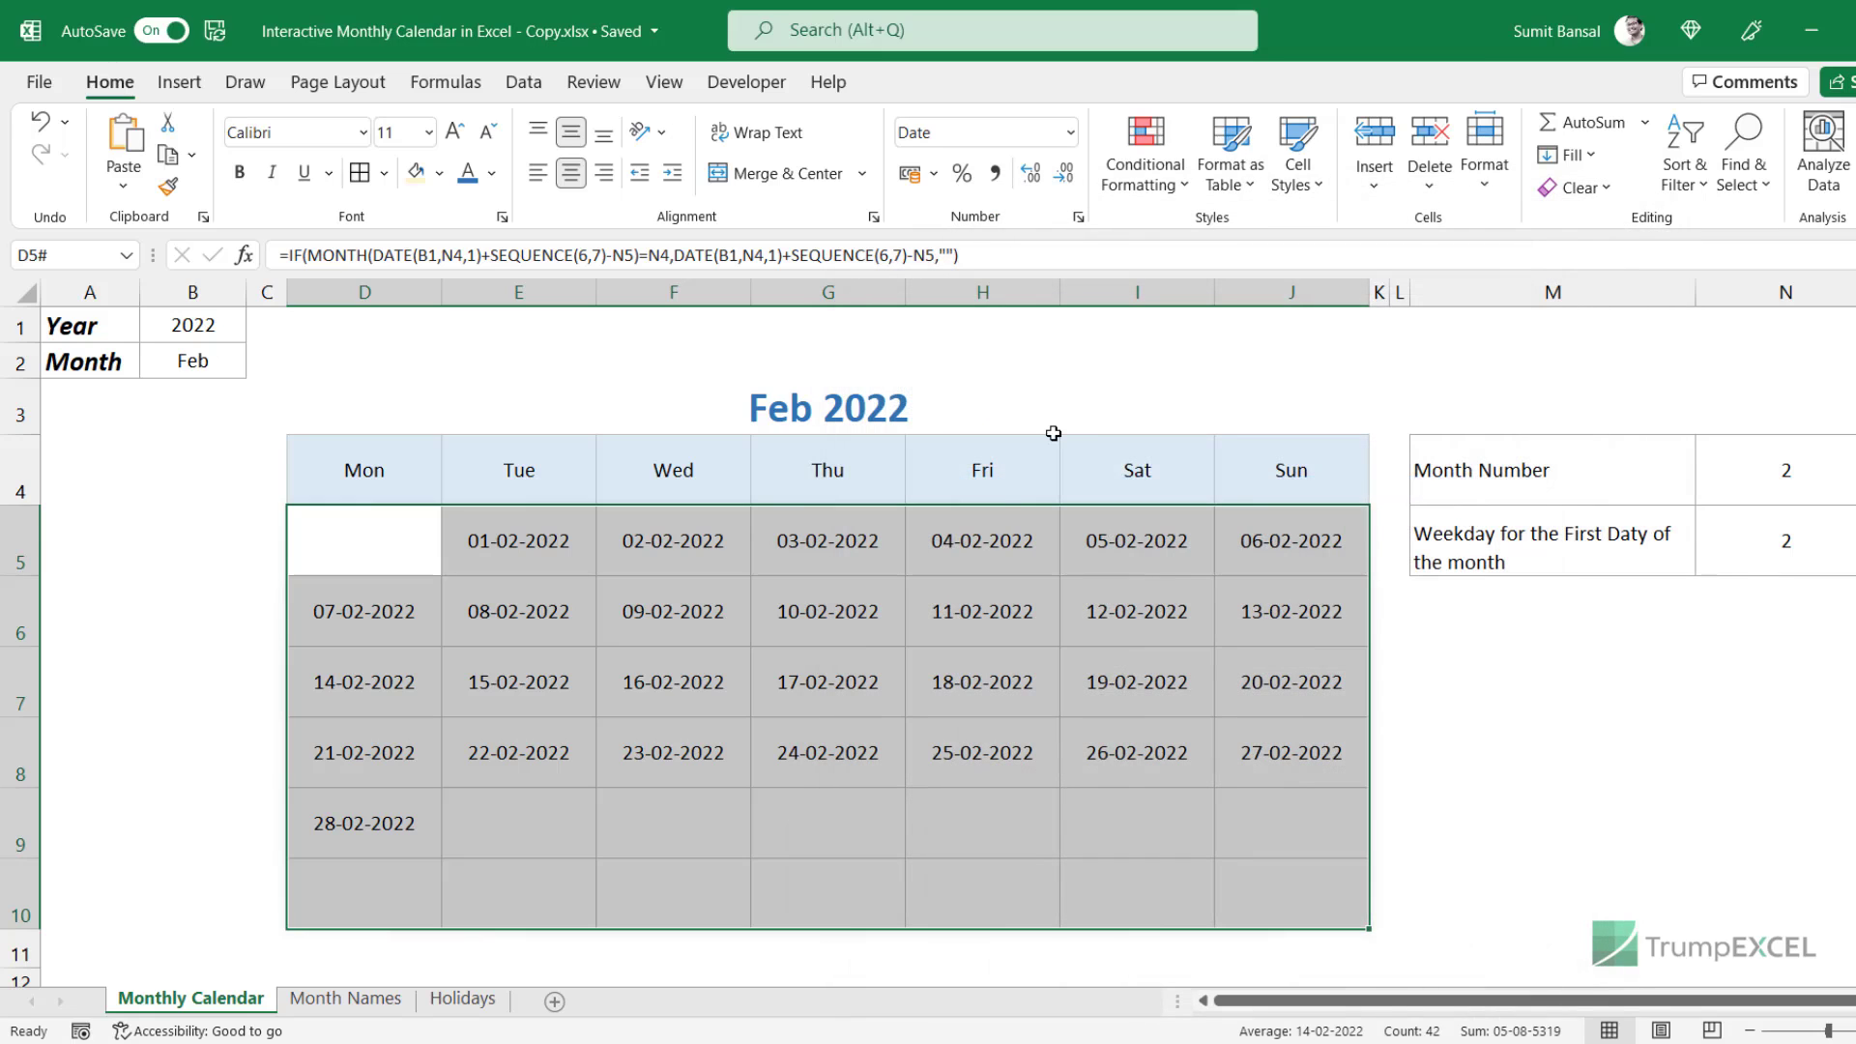
{"action": "key", "text": "ctrl+1"}
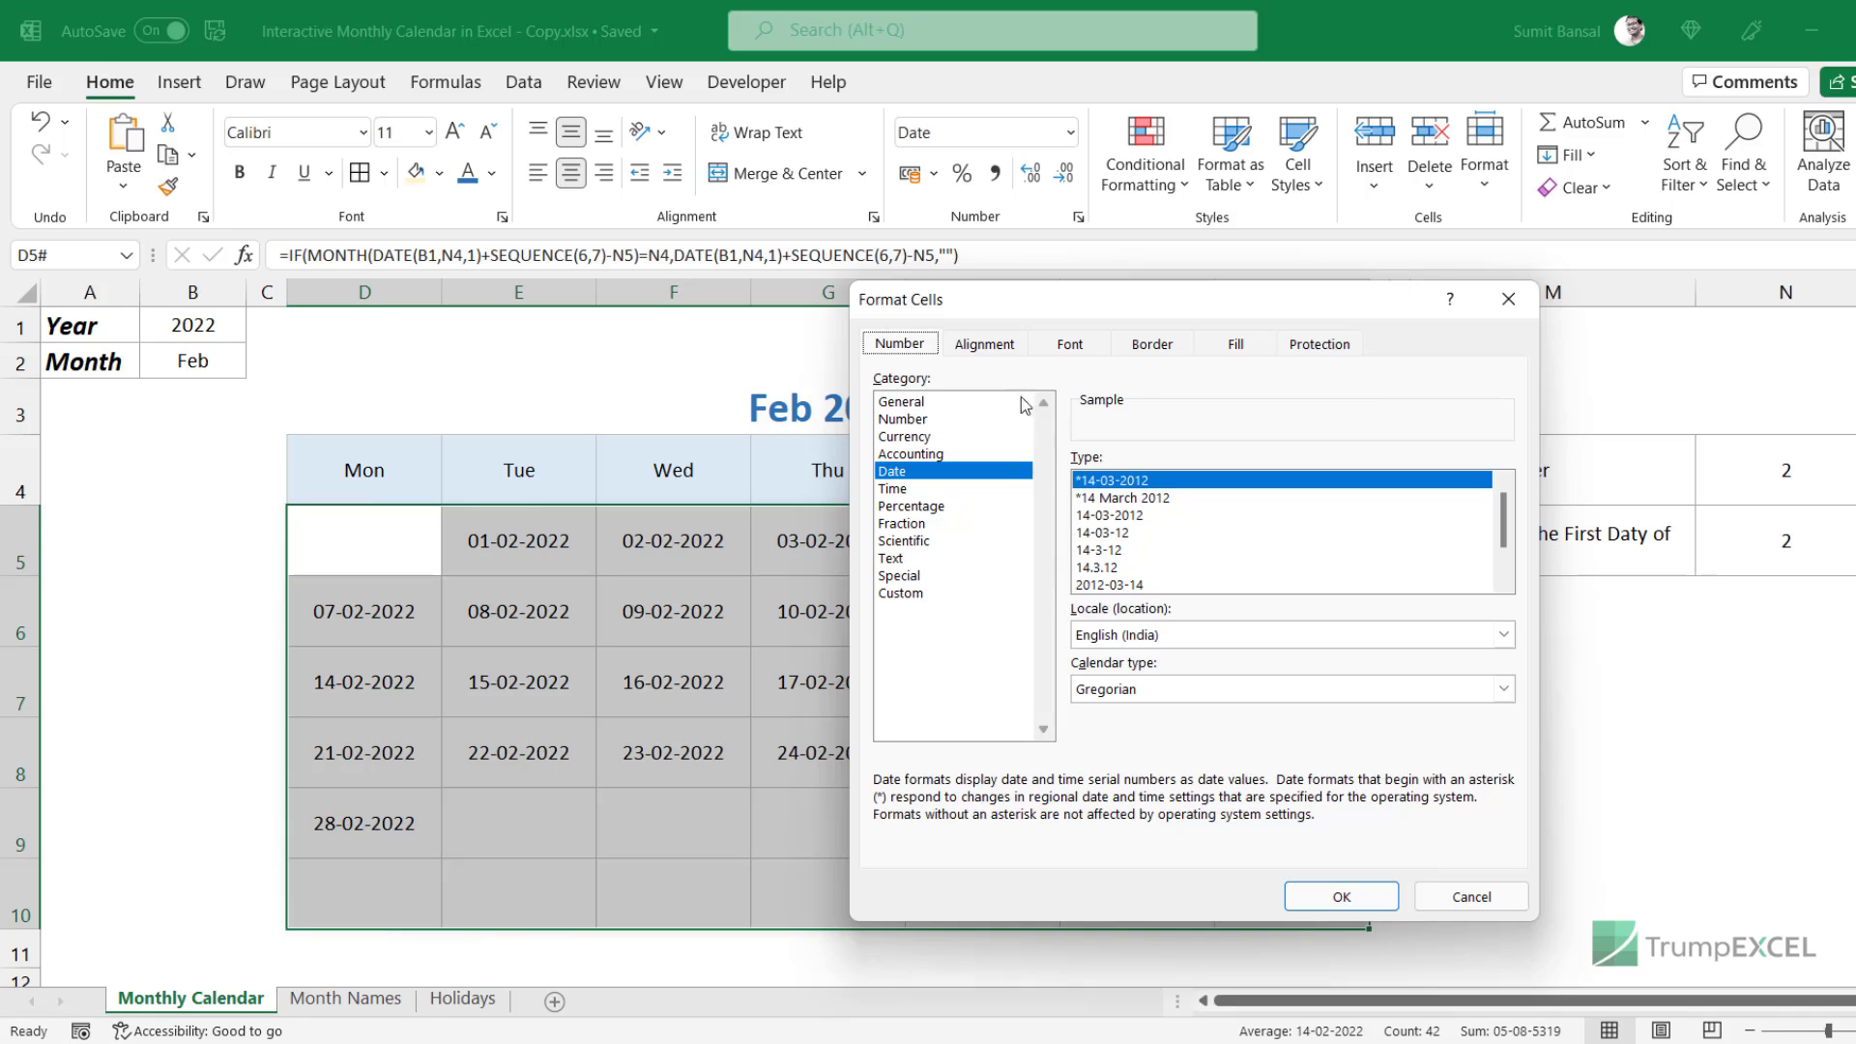
{"action": "left_click_drag", "start_coordinate": [1002, 300], "coordinate": [974, 263]}
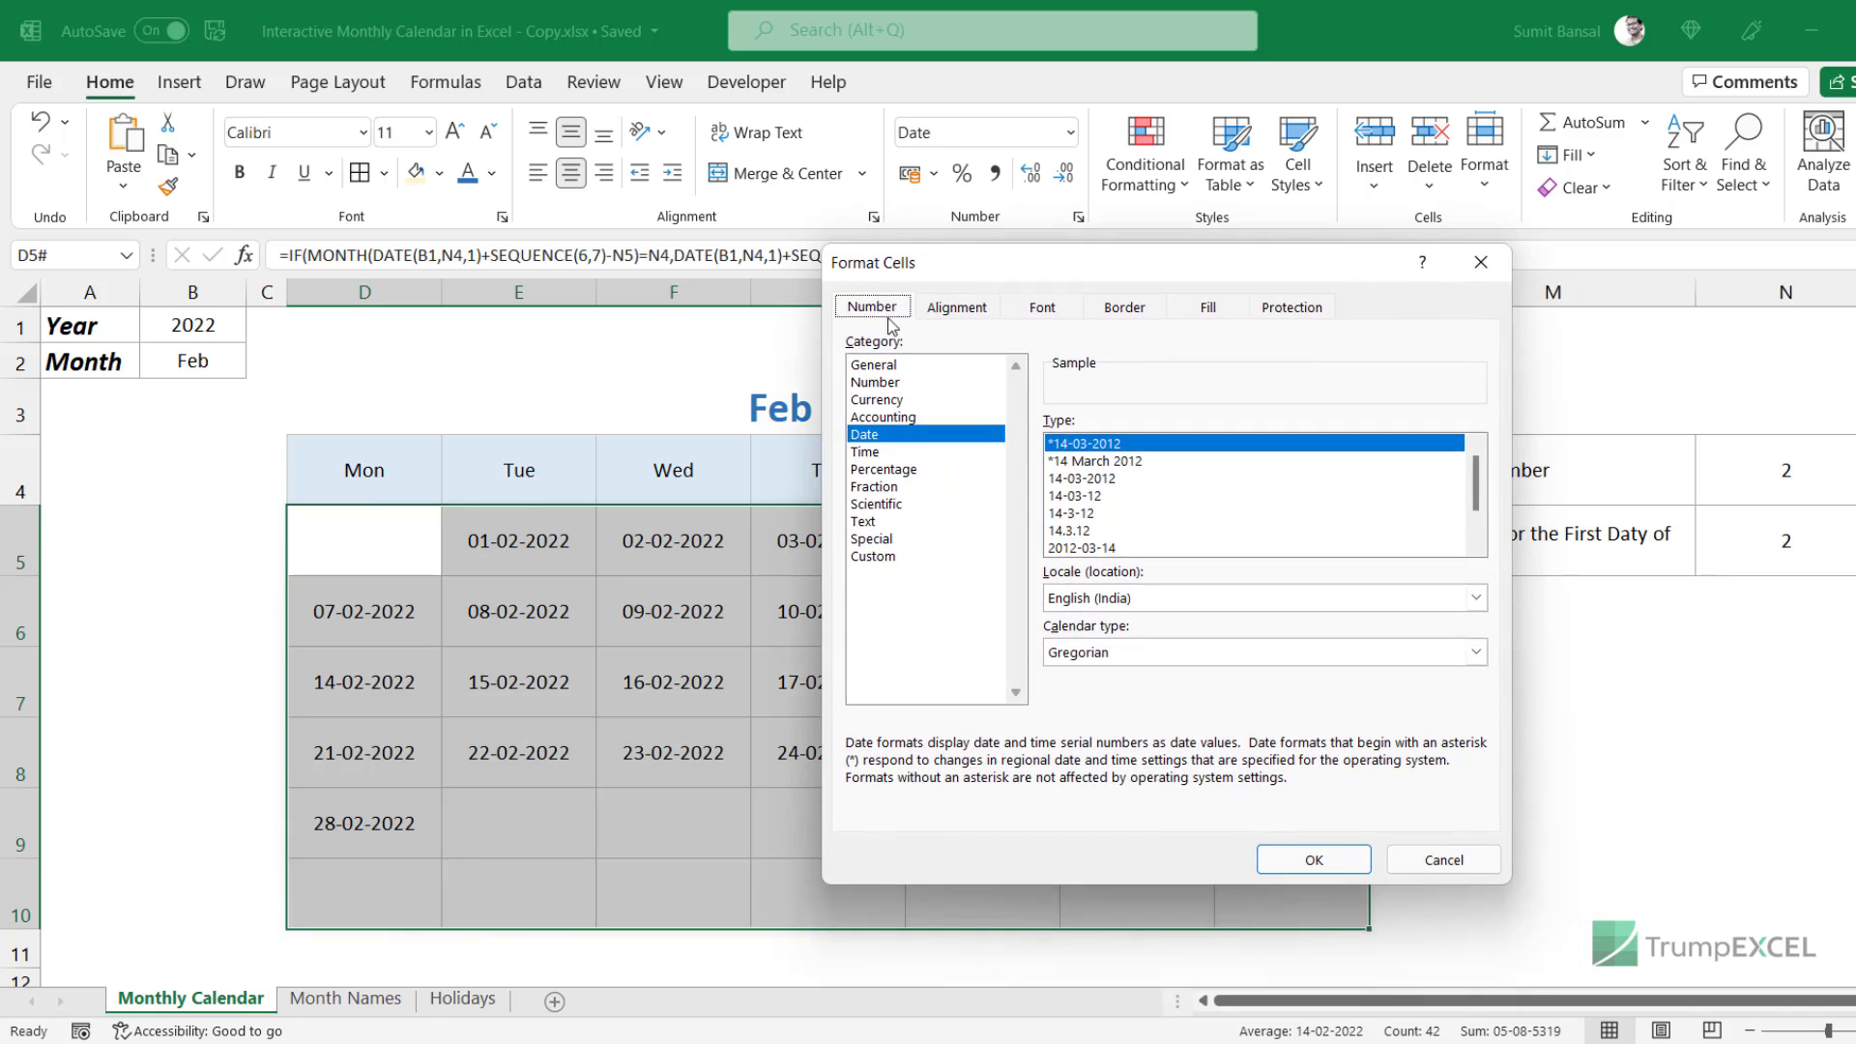
{"action": "left_click", "coordinate": [891, 558]}
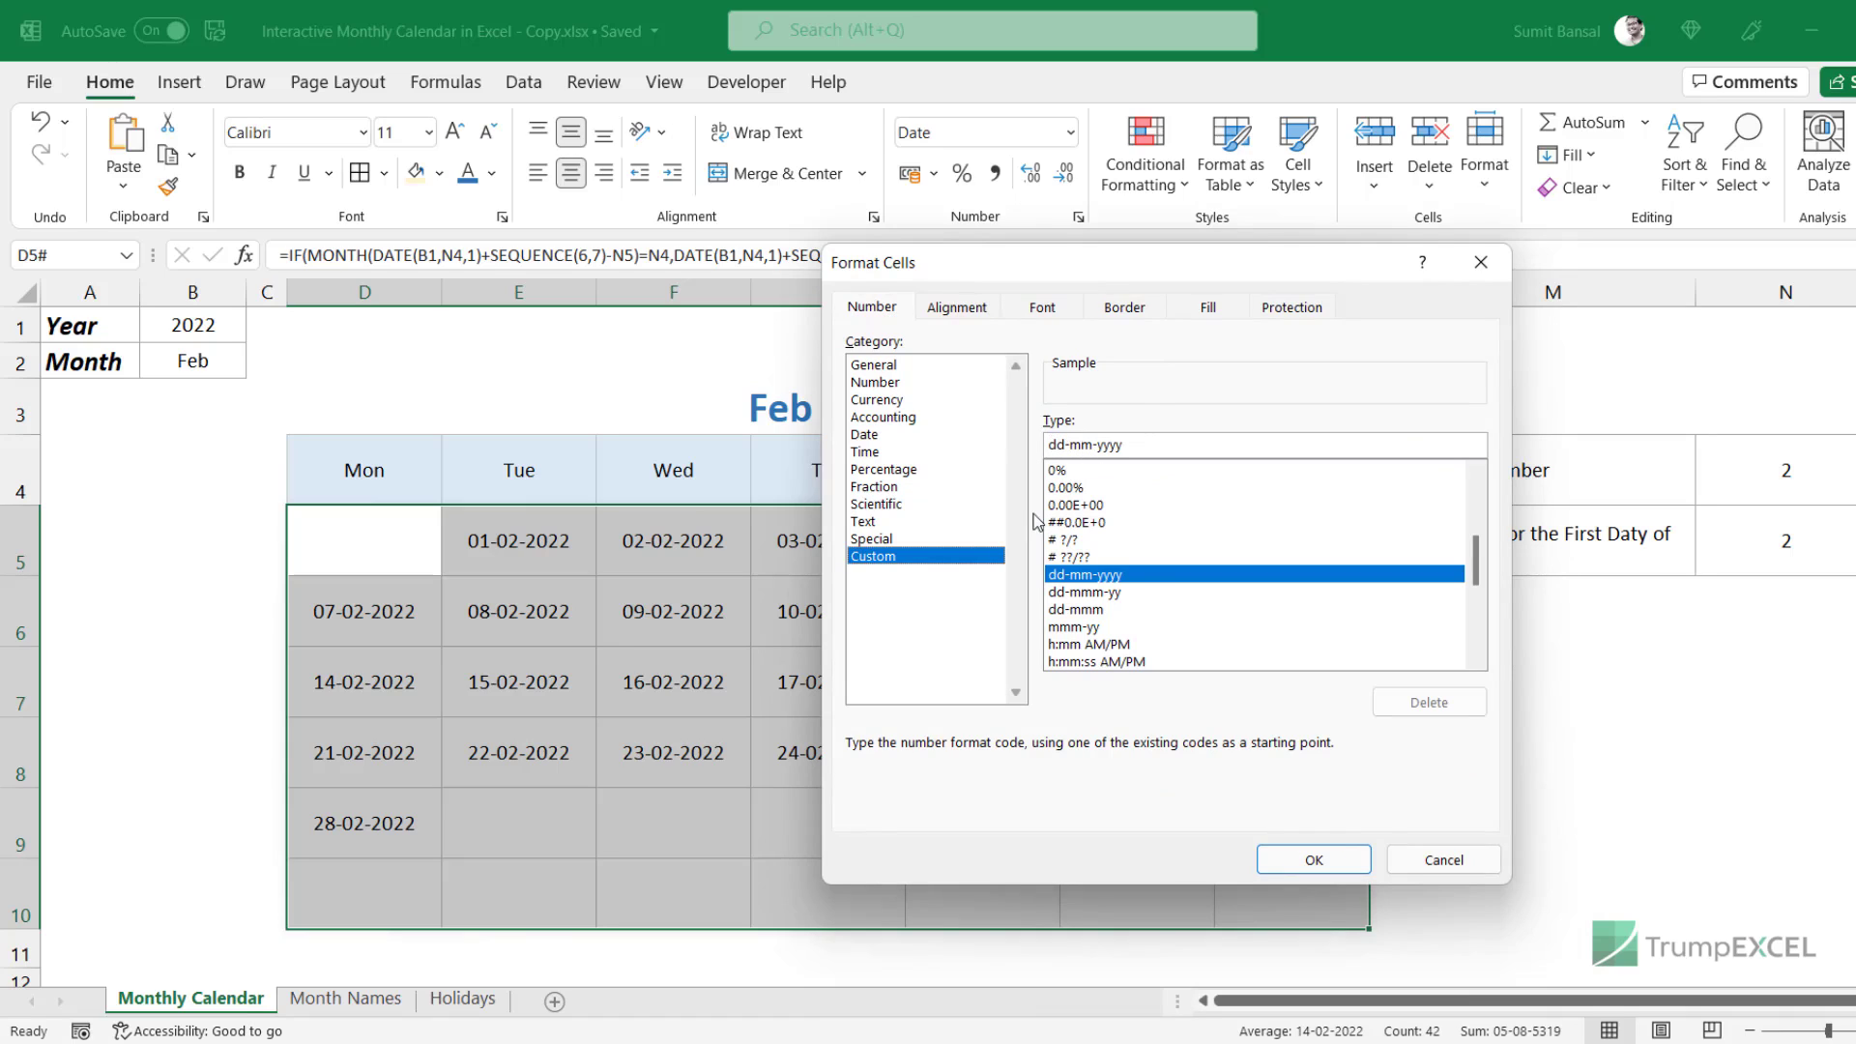
{"action": "left_click_drag", "start_coordinate": [1105, 265], "coordinate": [1452, 244]}
{"action": "key", "text": "Return"}
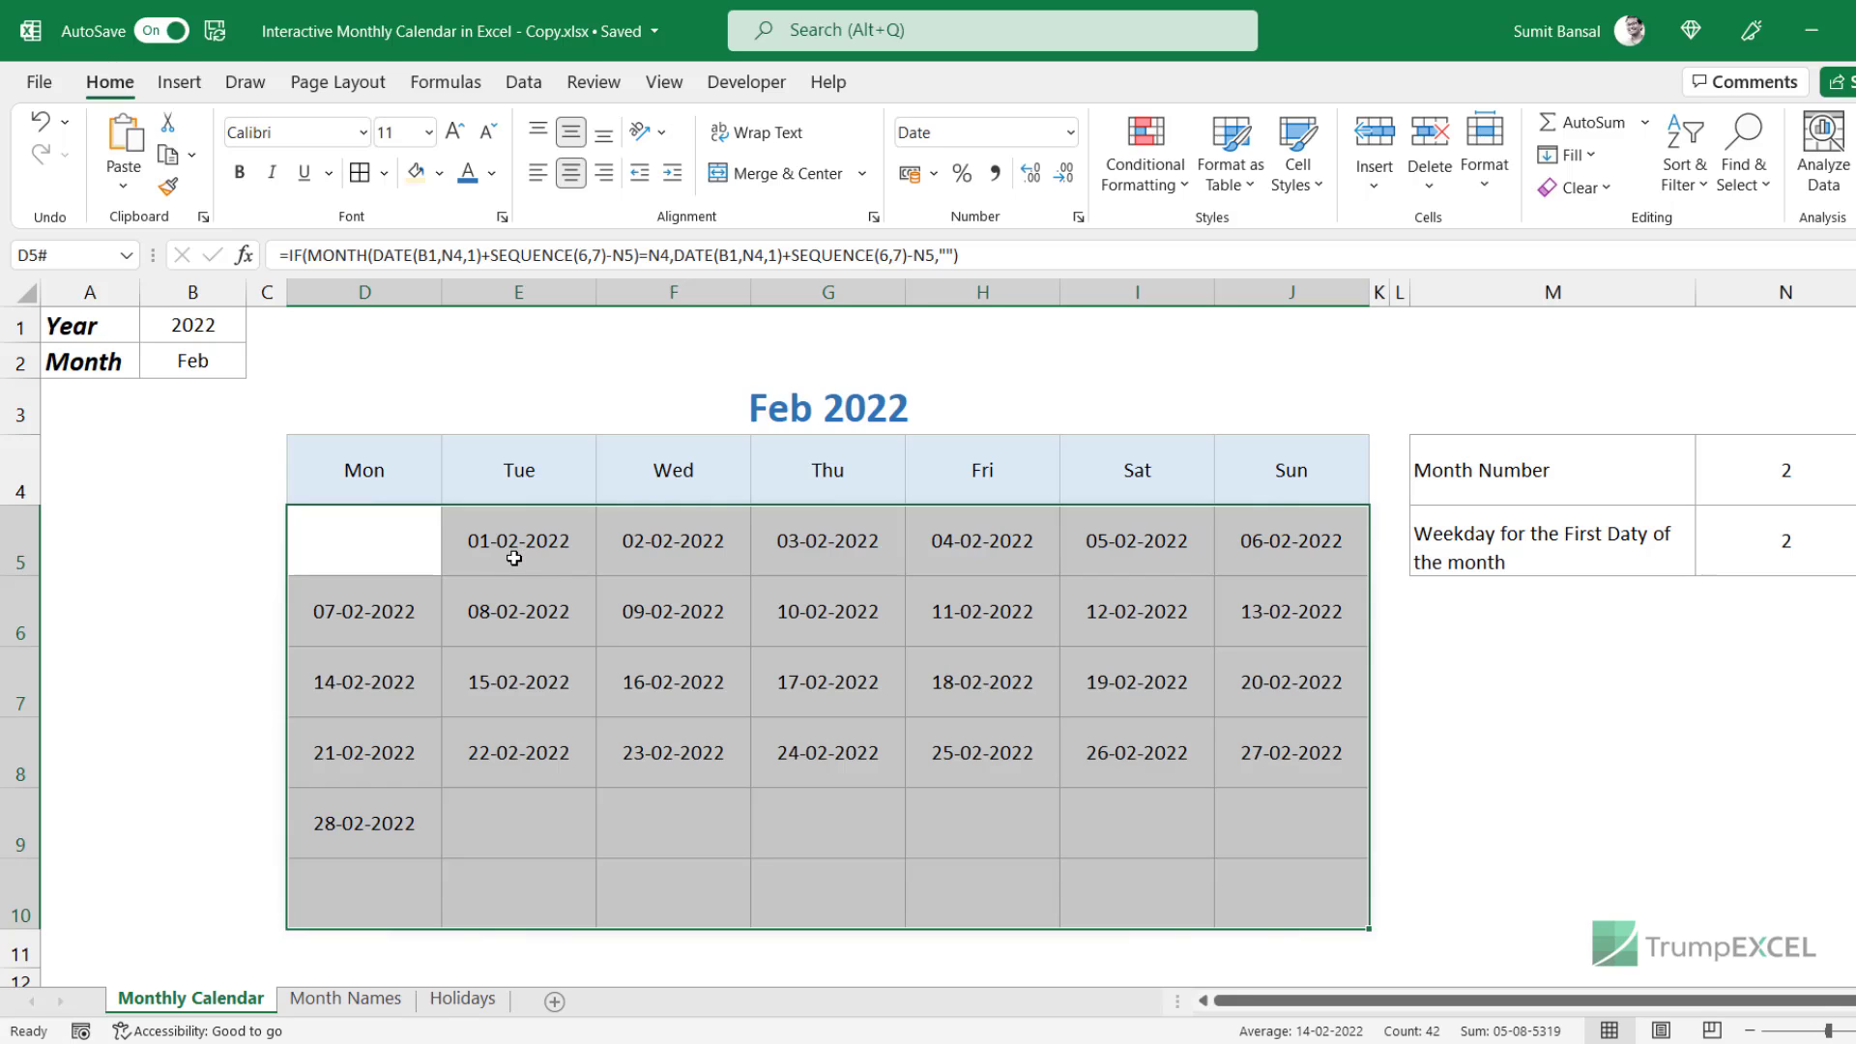
Apply the custom number format dd to the selected calendar dates D5:J10.
{"action": "key", "text": "ctrl+1"}
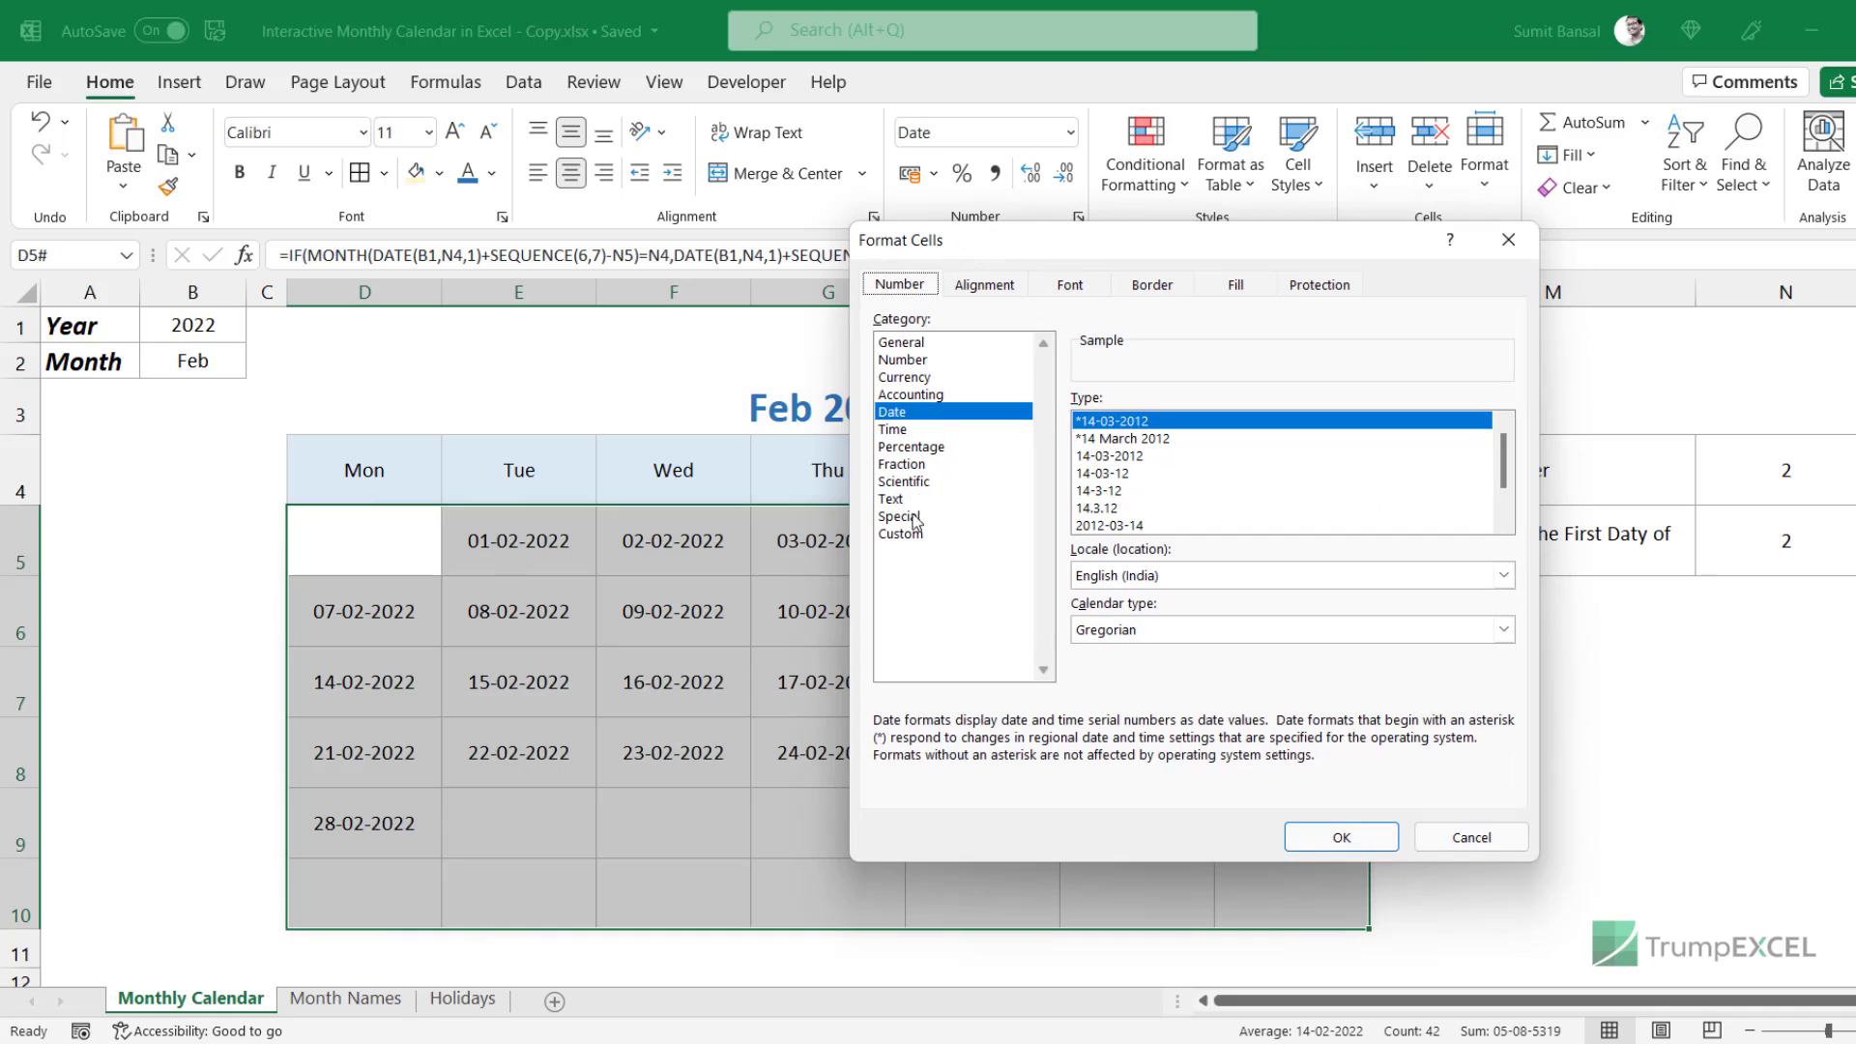
{"action": "left_click", "coordinate": [909, 535]}
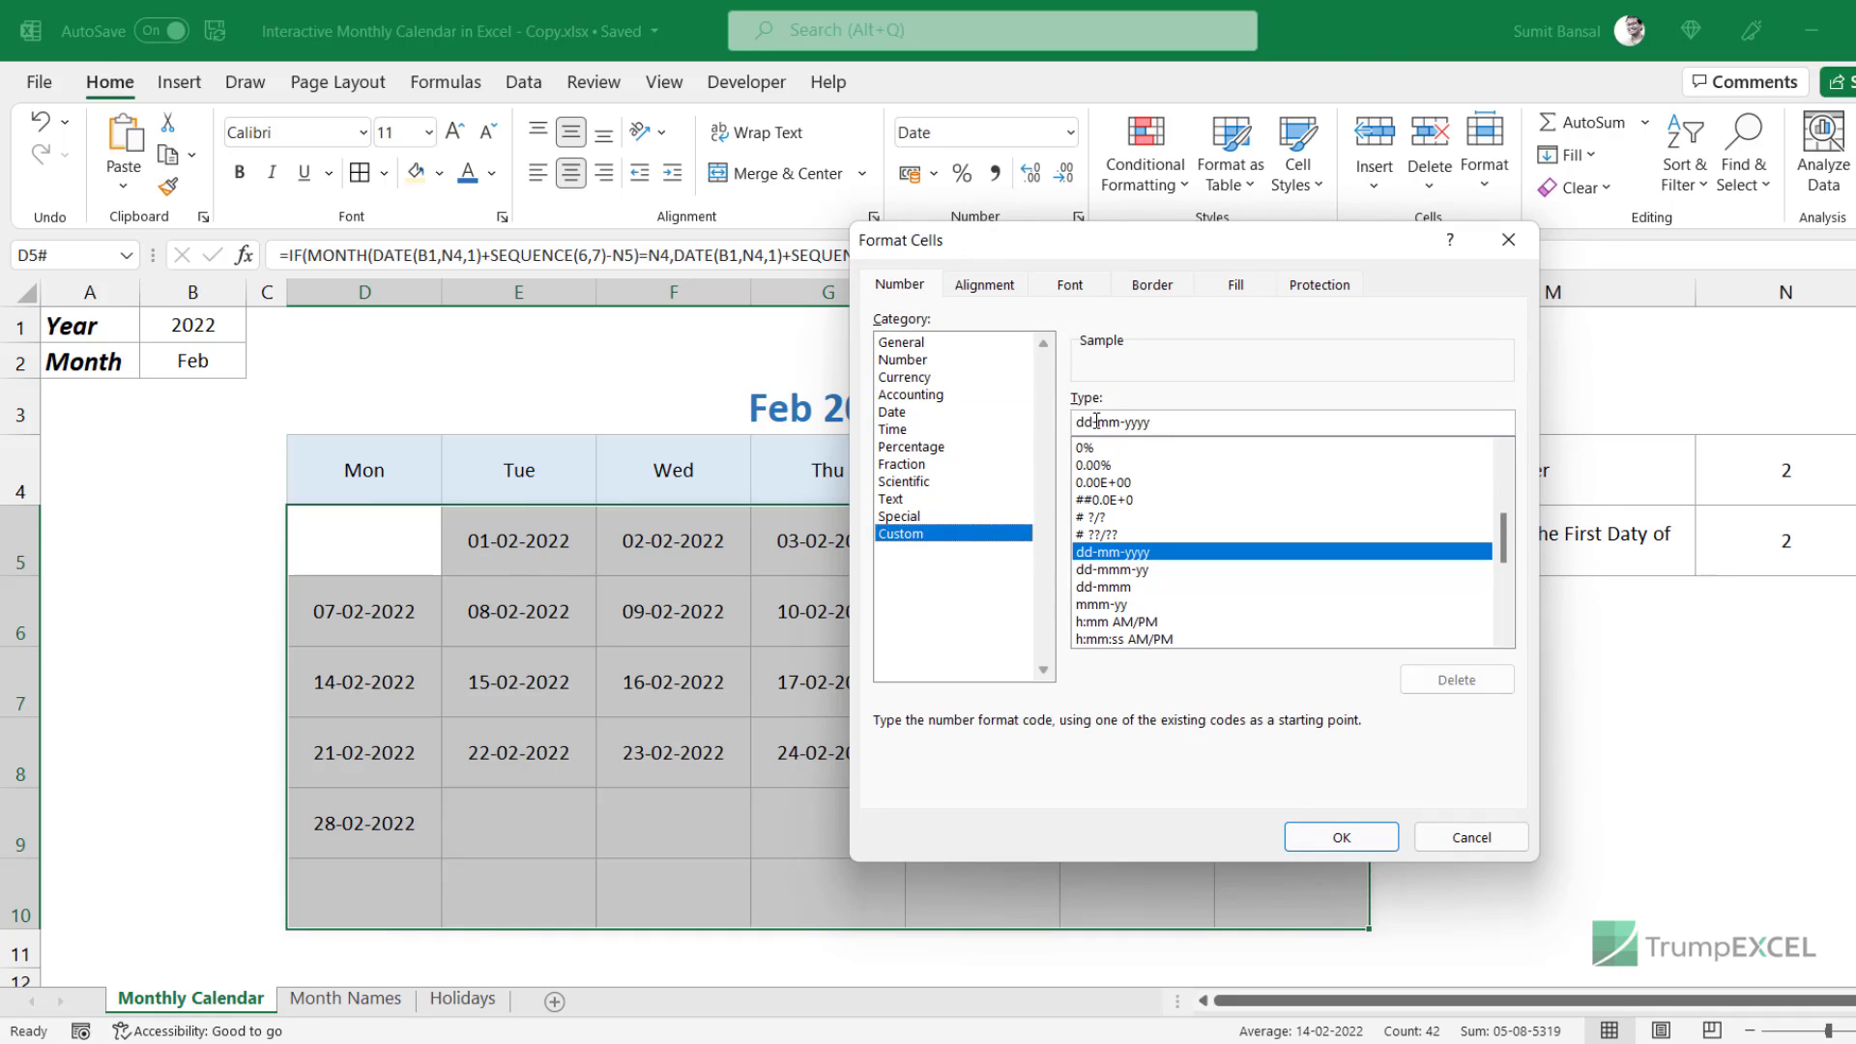
{"action": "left_click_drag", "start_coordinate": [1097, 421], "coordinate": [1193, 419]}
{"action": "key", "text": "BackSpace"}
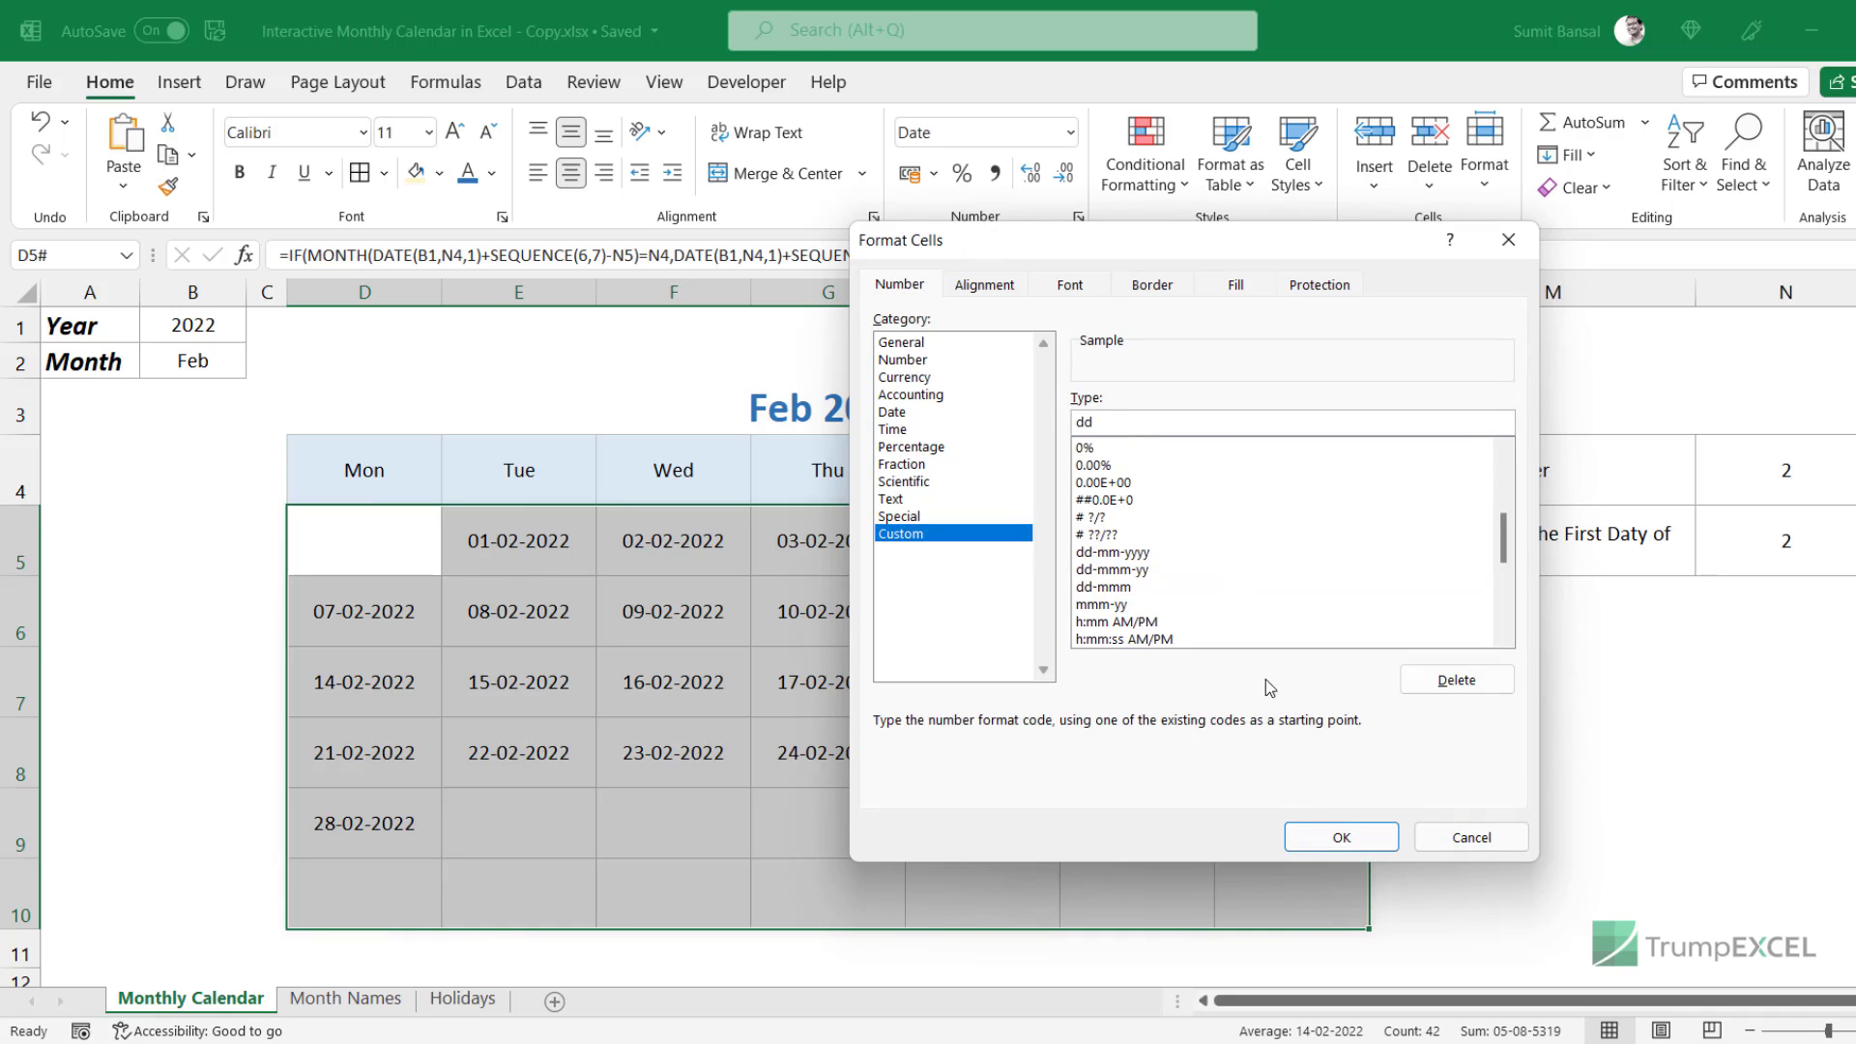
{"action": "left_click", "coordinate": [1339, 837]}
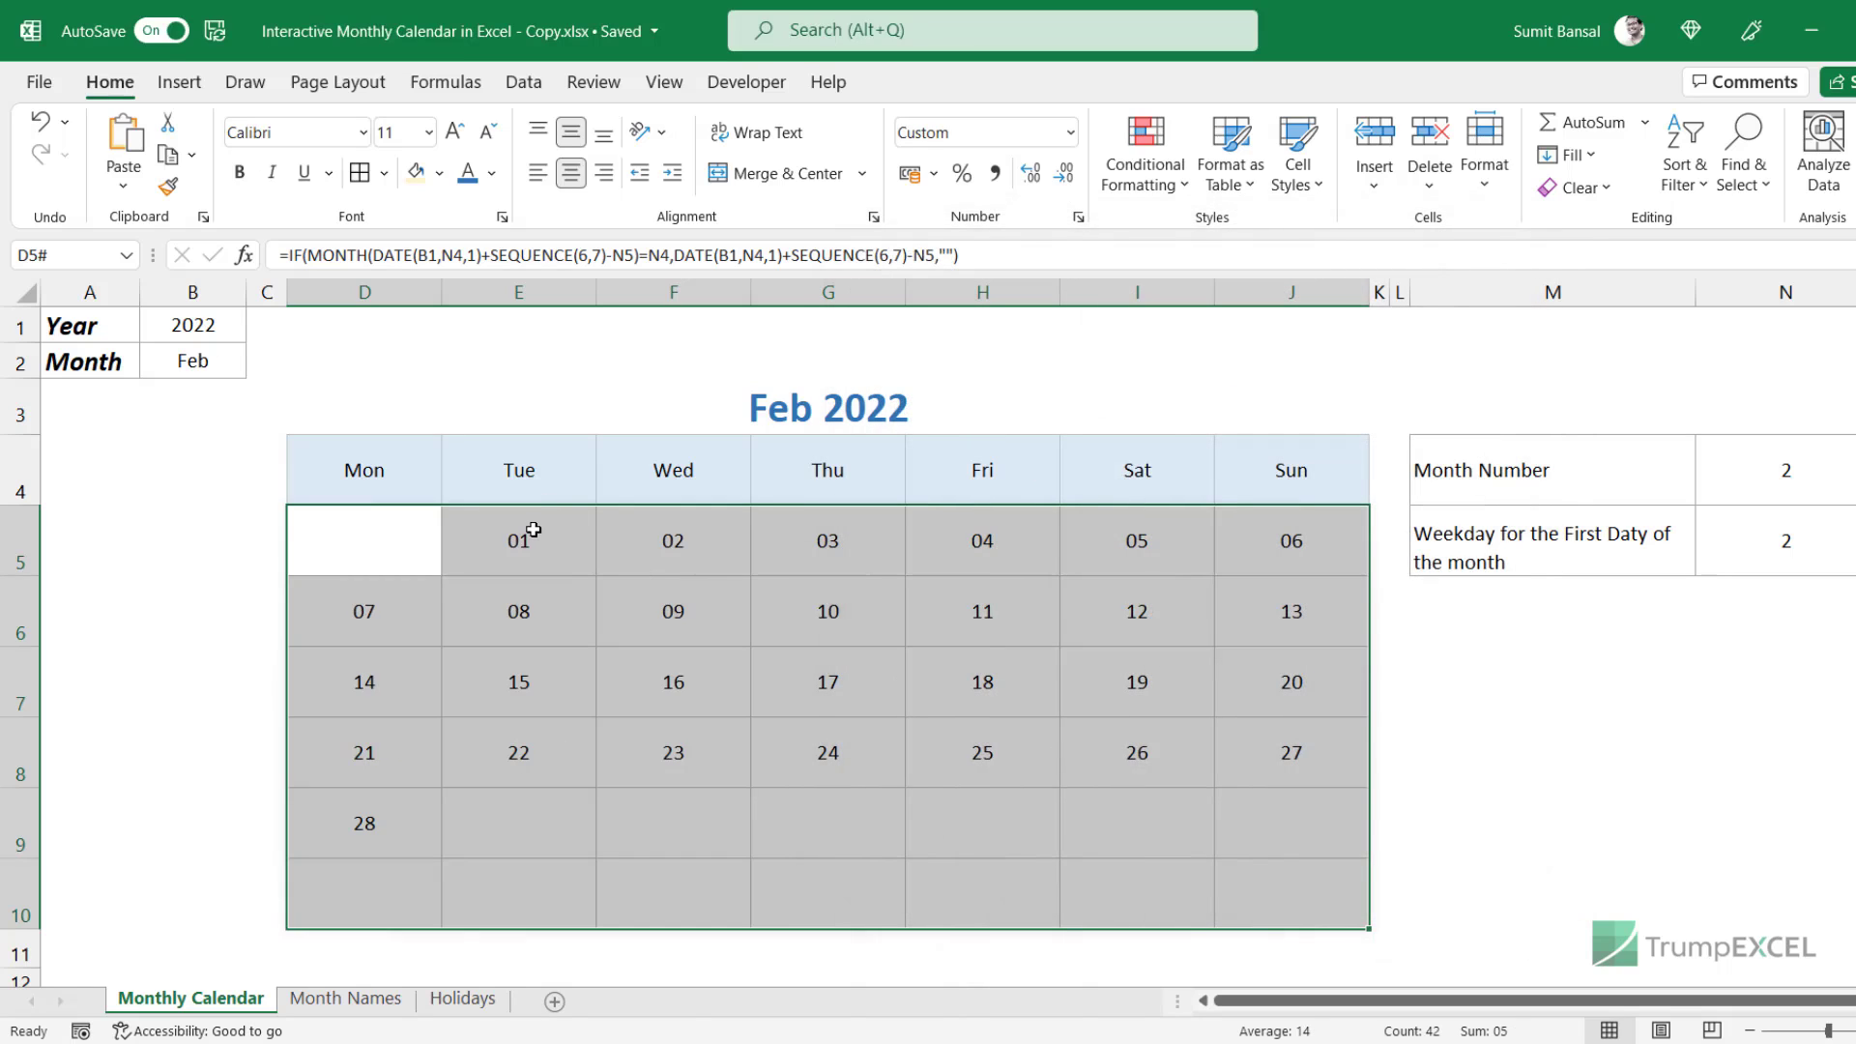
Narrow the calendar columns D:J evenly and widen the spacer columns K:L.
{"action": "left_click_drag", "start_coordinate": [373, 308], "coordinate": [1322, 292]}
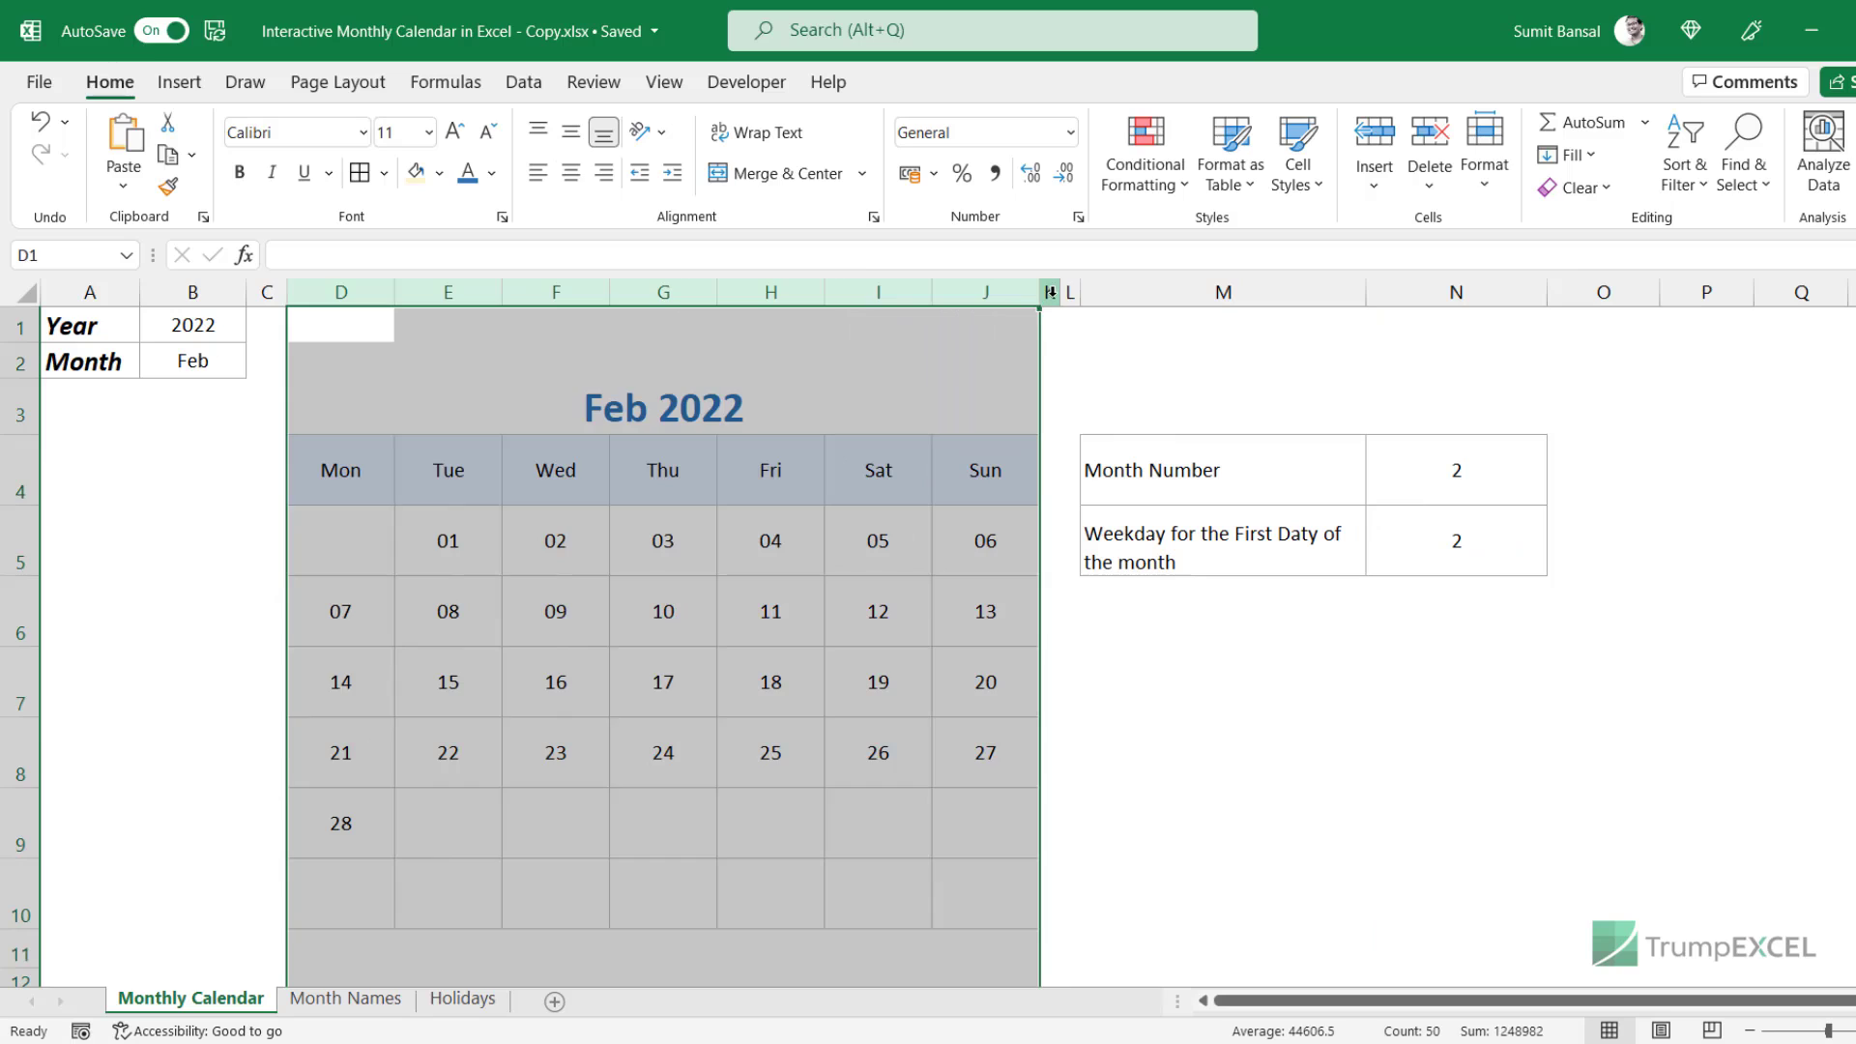
{"action": "left_click_drag", "start_coordinate": [1050, 292], "coordinate": [1128, 294]}
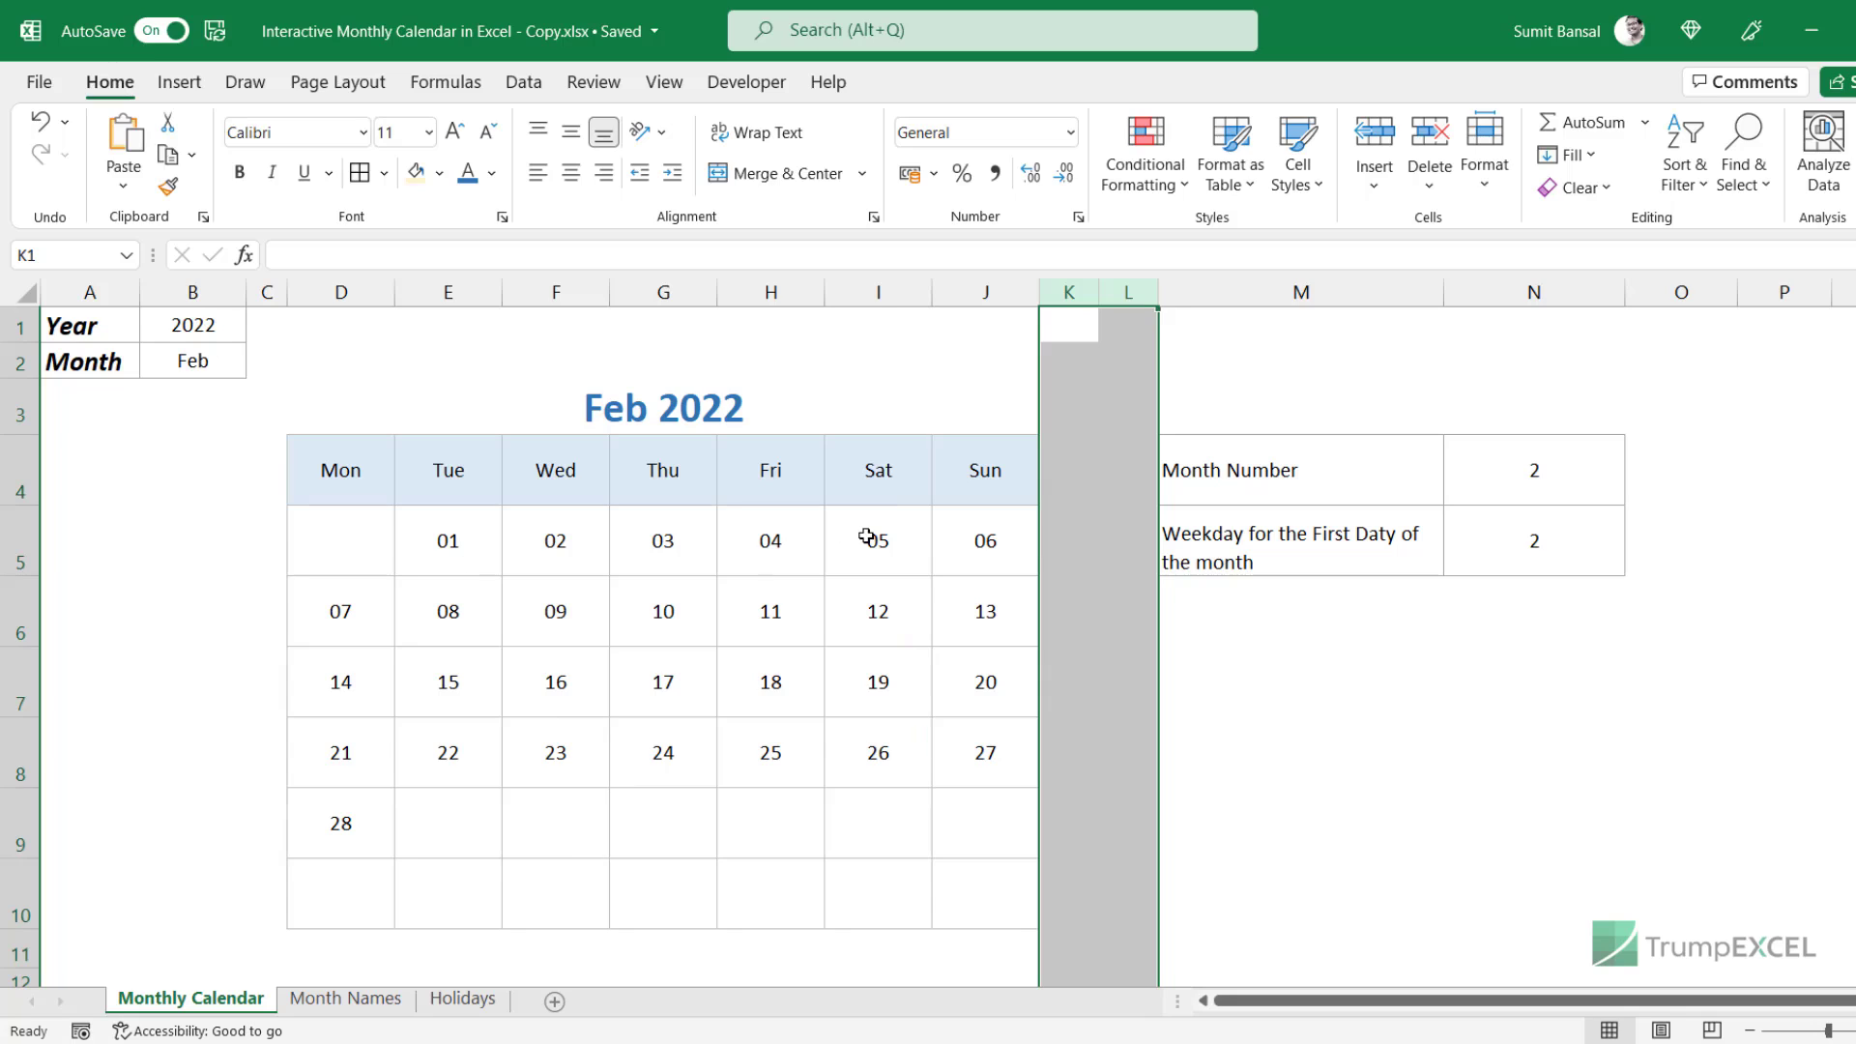
Fill the Saturday and Sunday date cells I5:J10 with light yellow.
{"action": "left_click_drag", "start_coordinate": [870, 539], "coordinate": [956, 890]}
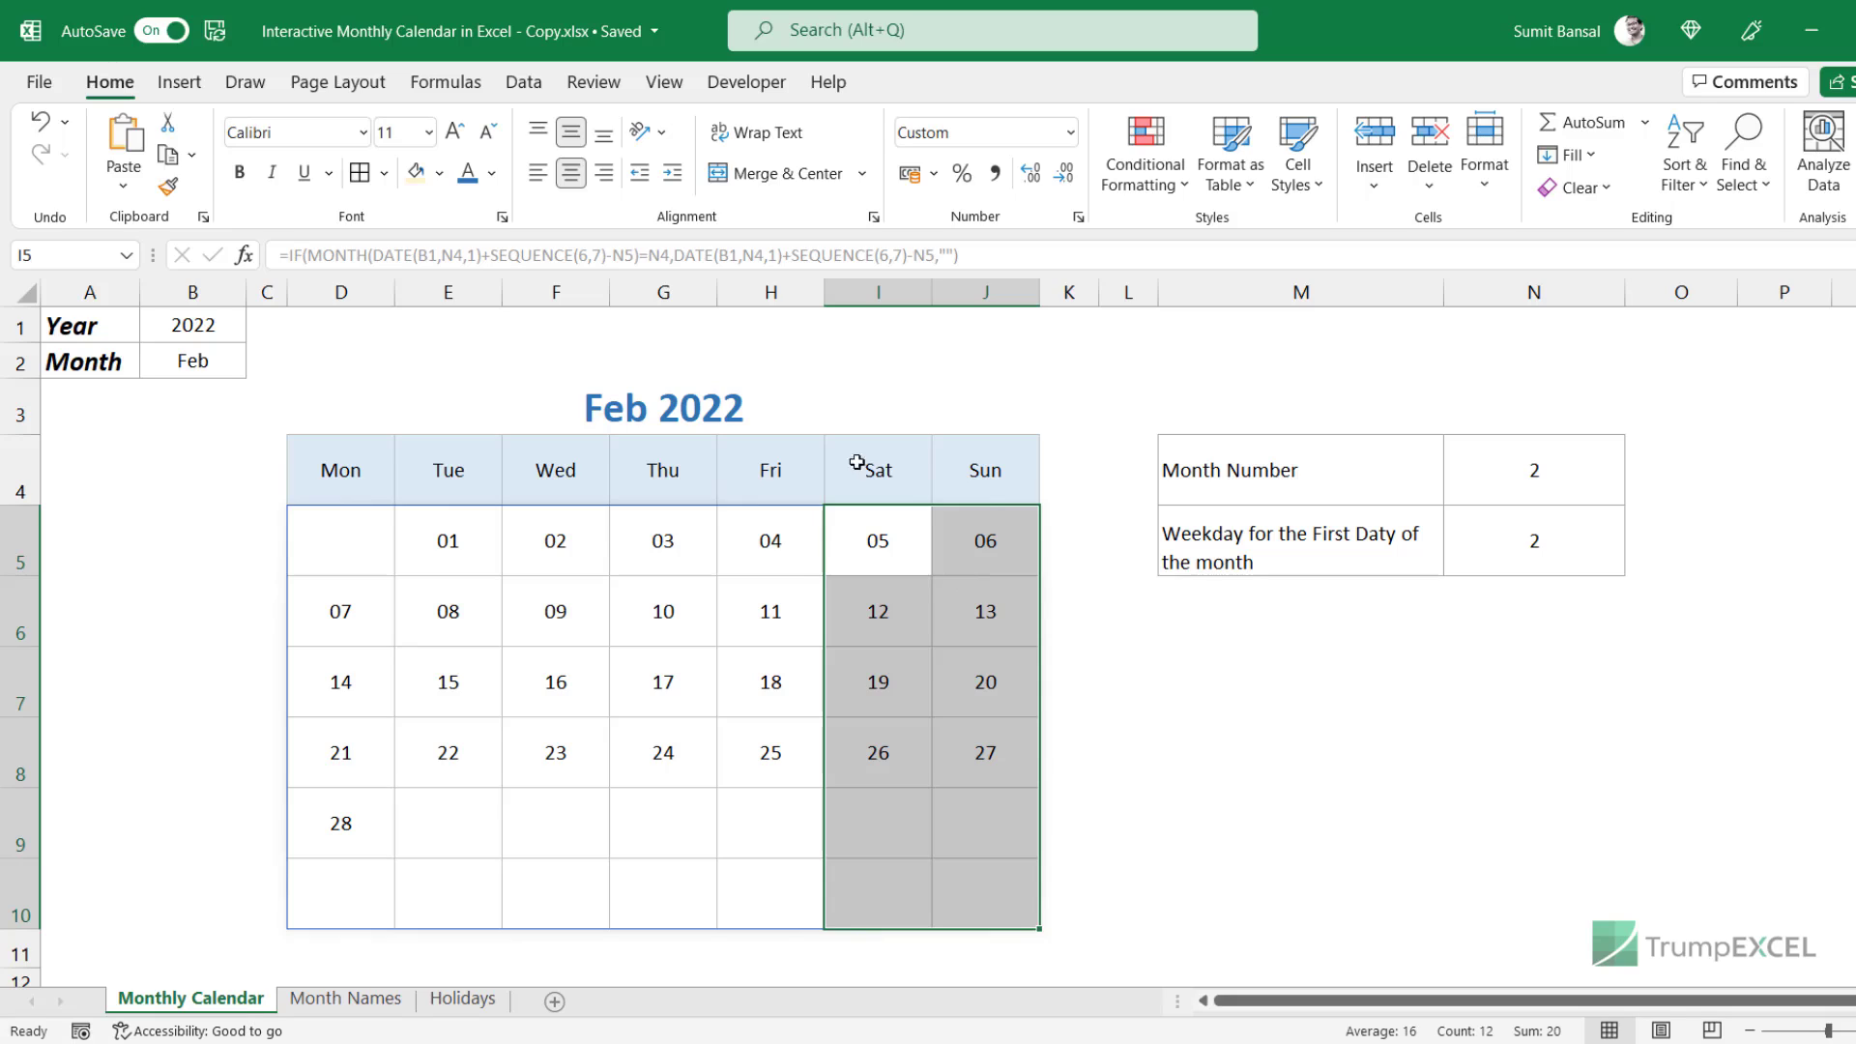
{"action": "left_click", "coordinate": [416, 172]}
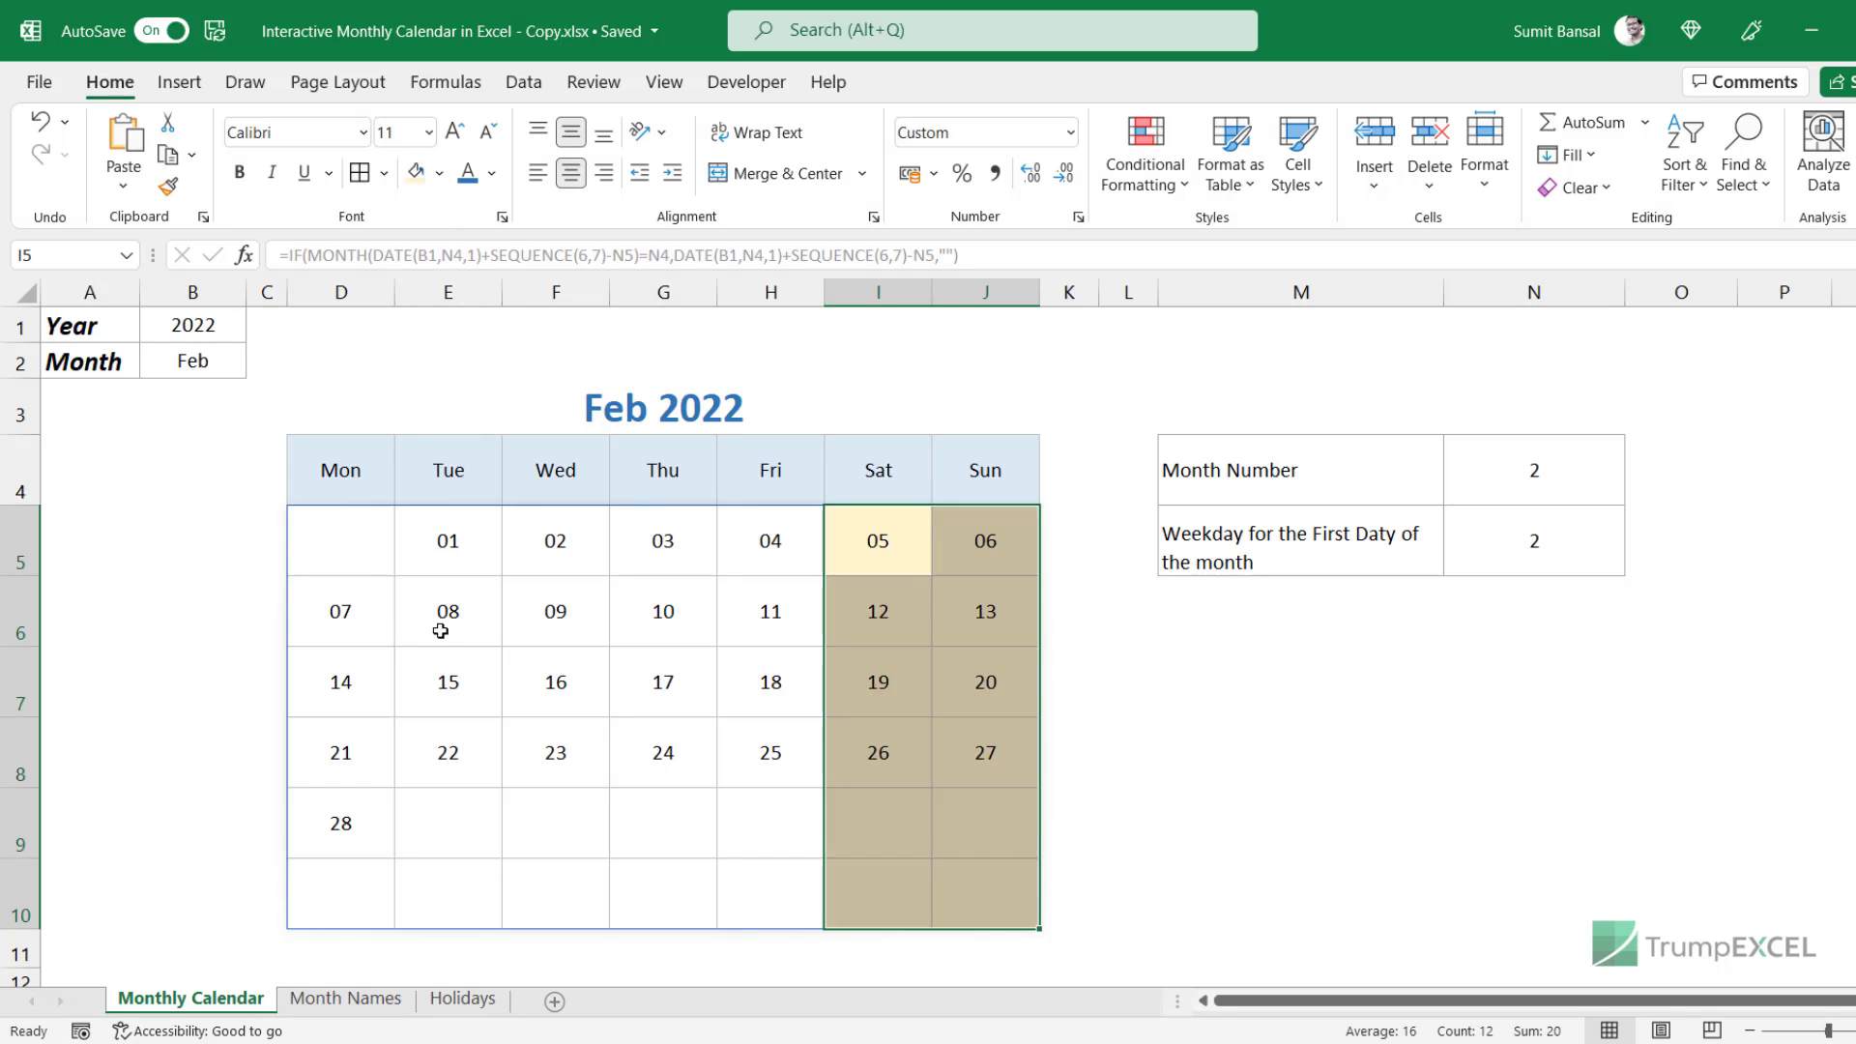
Review the holiday dates on the Holidays sheet against the February grid on the Monthly Calendar sheet.
{"action": "left_click", "coordinate": [468, 1000]}
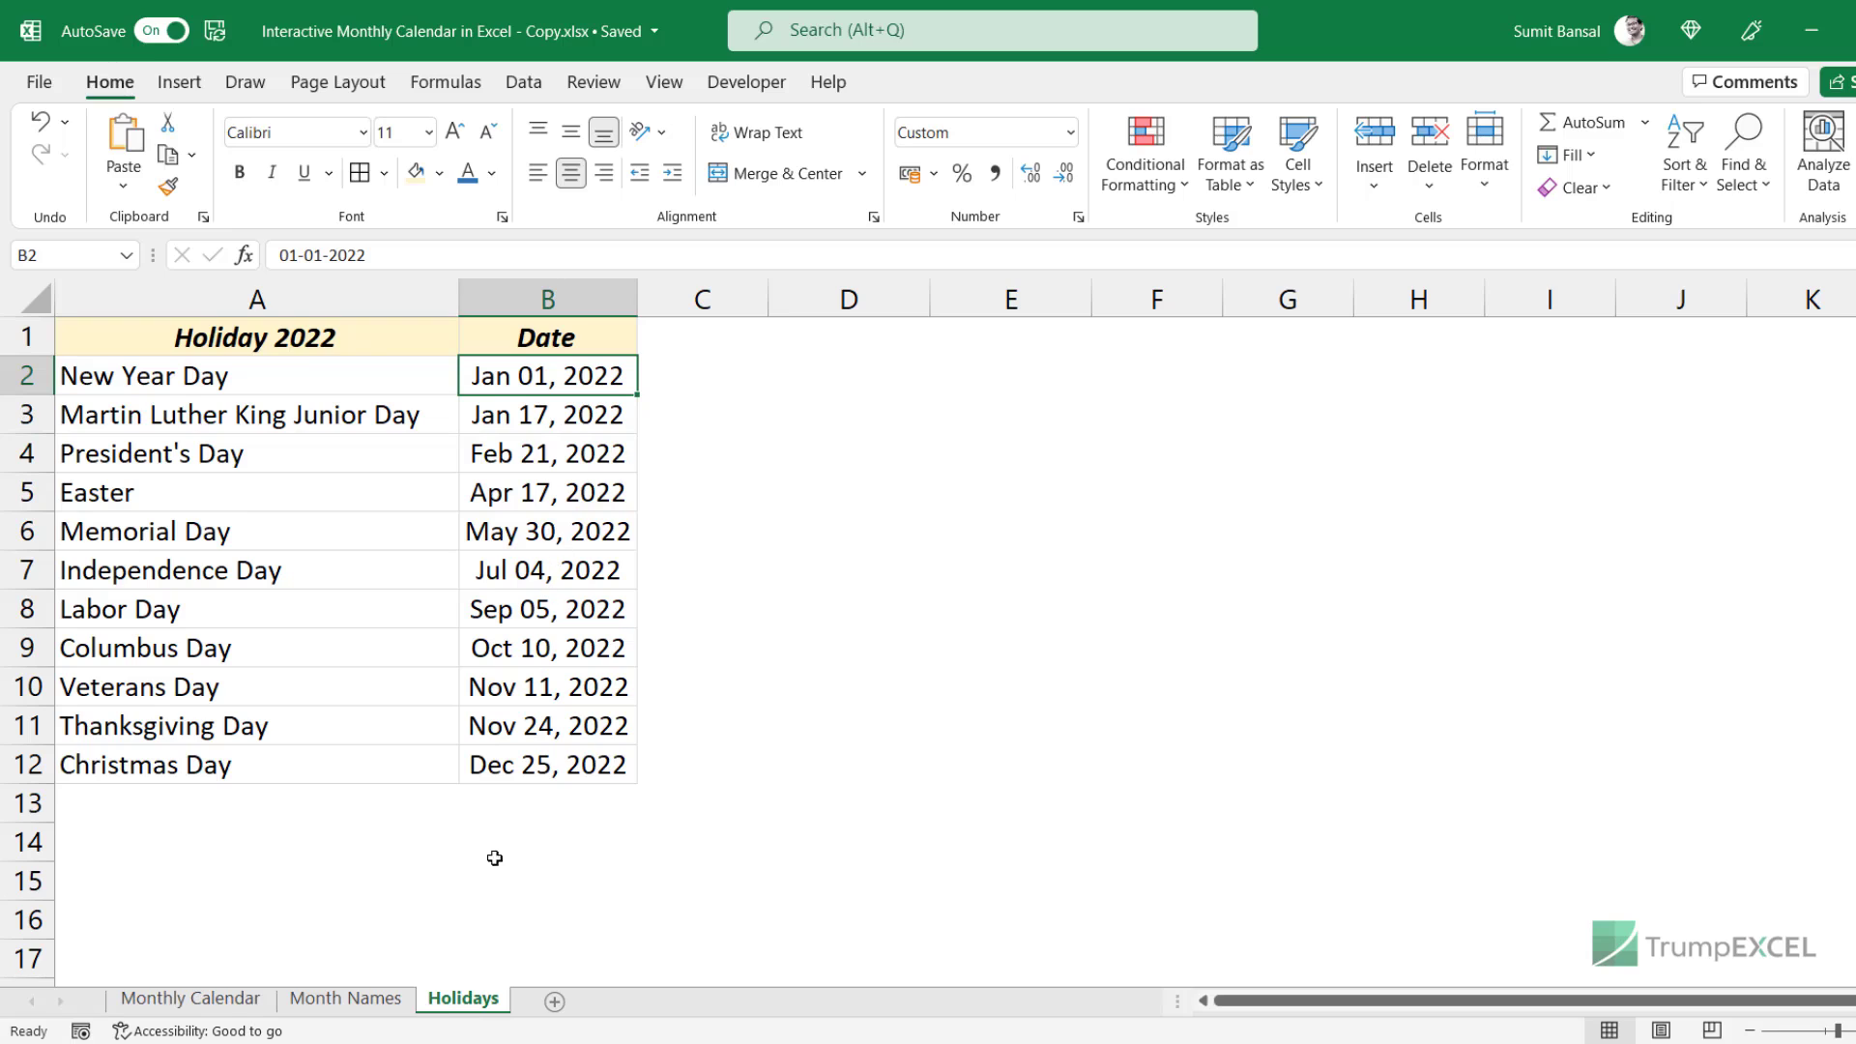
{"action": "left_click", "coordinate": [217, 1005]}
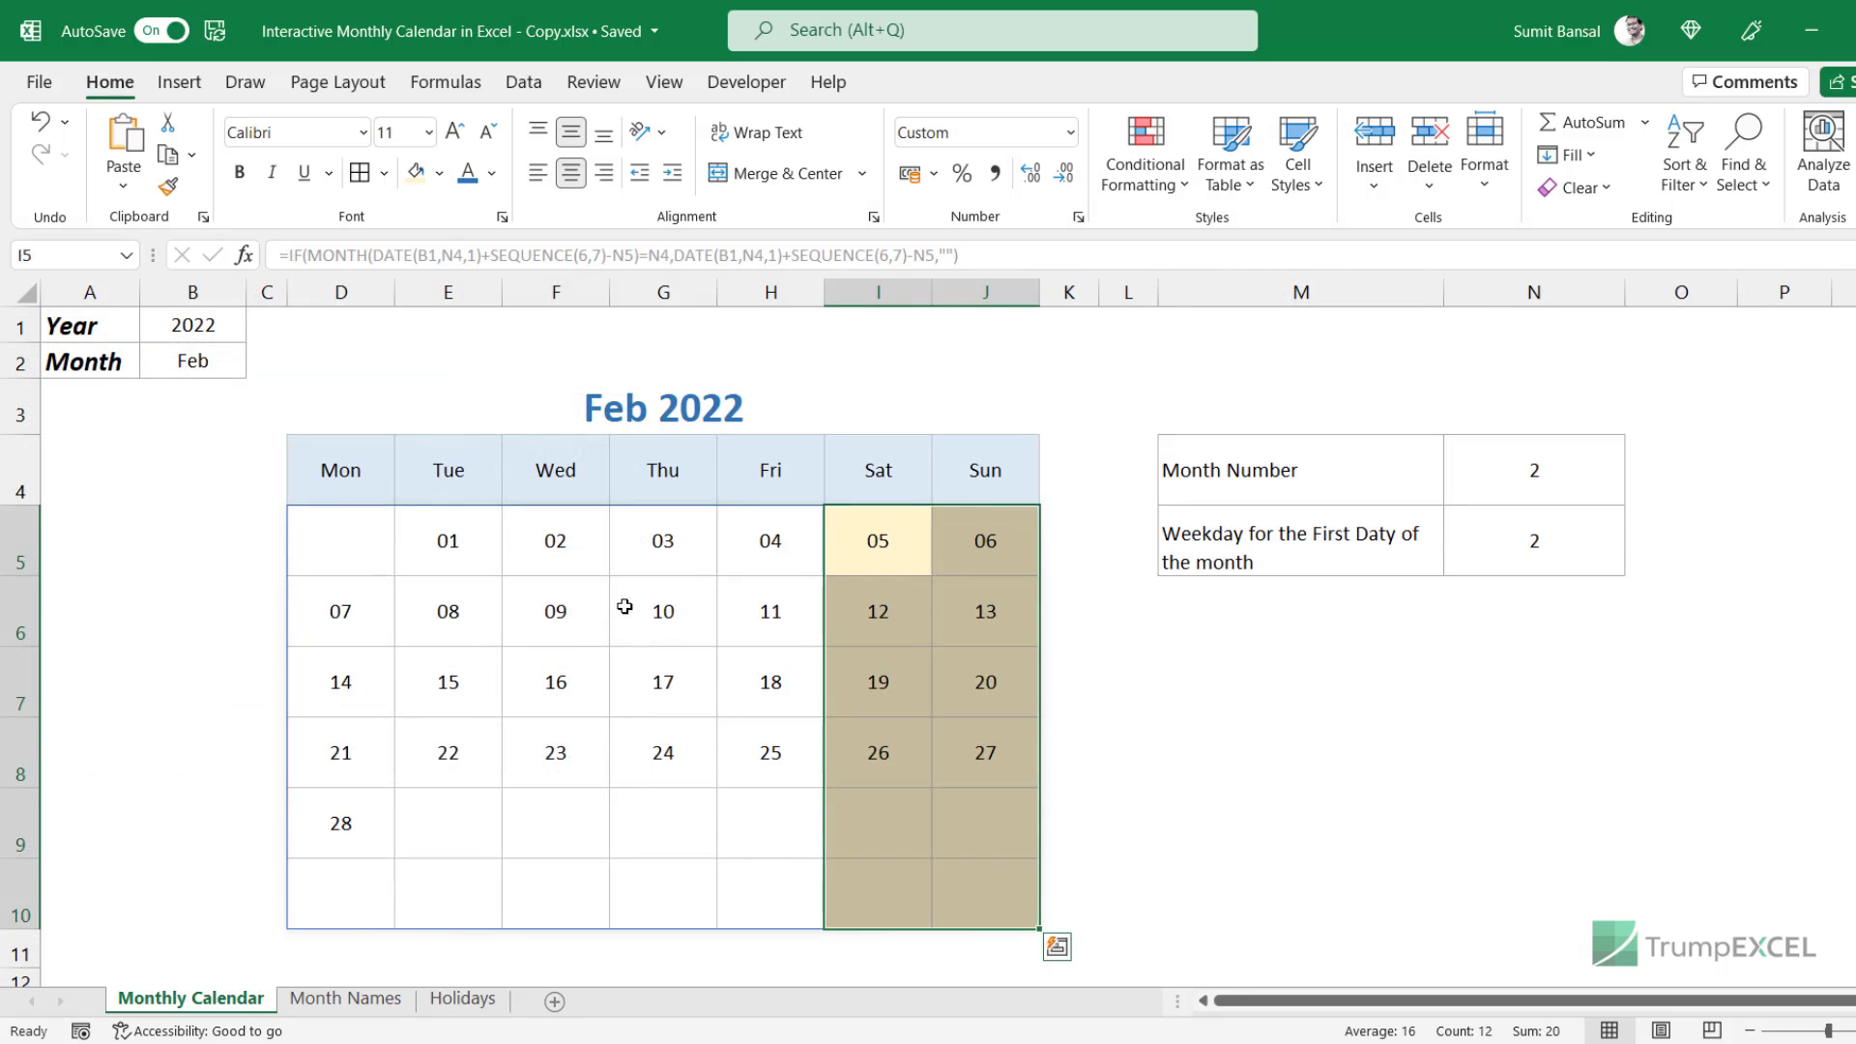
{"action": "left_click", "coordinate": [369, 548]}
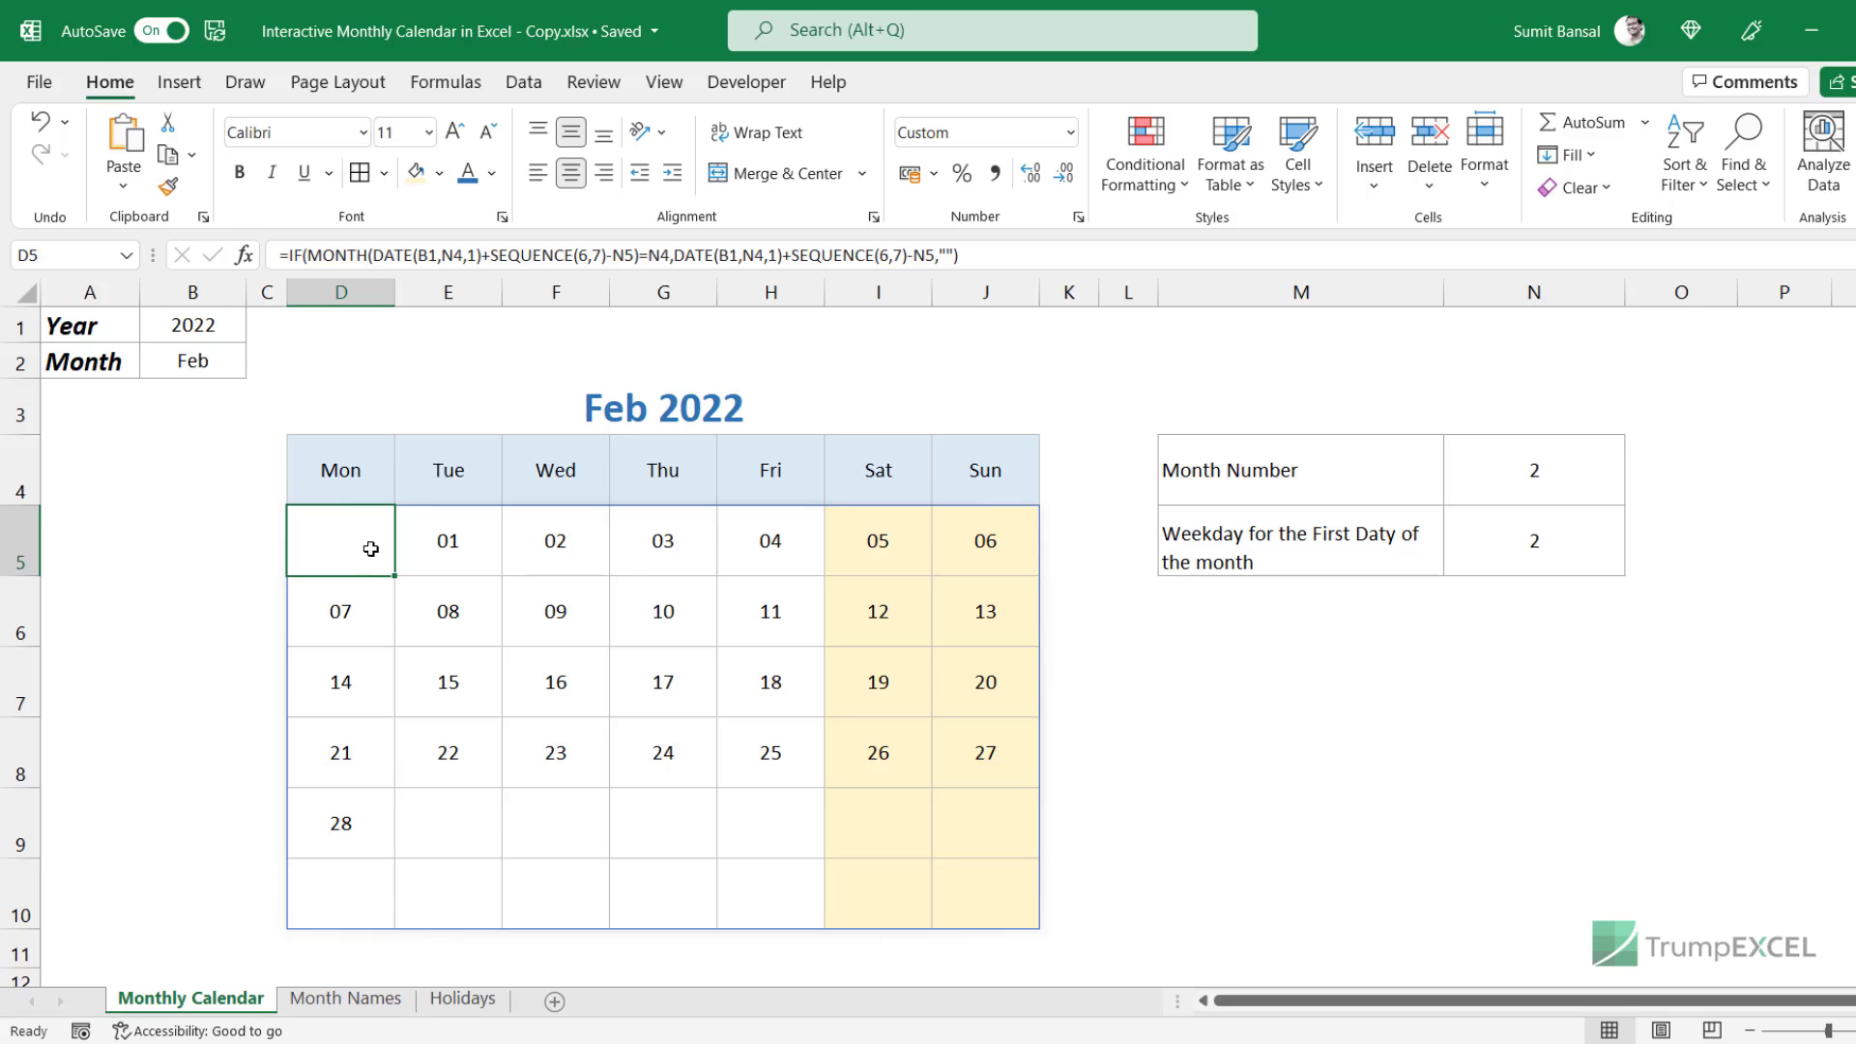
{"action": "left_click", "coordinate": [462, 998]}
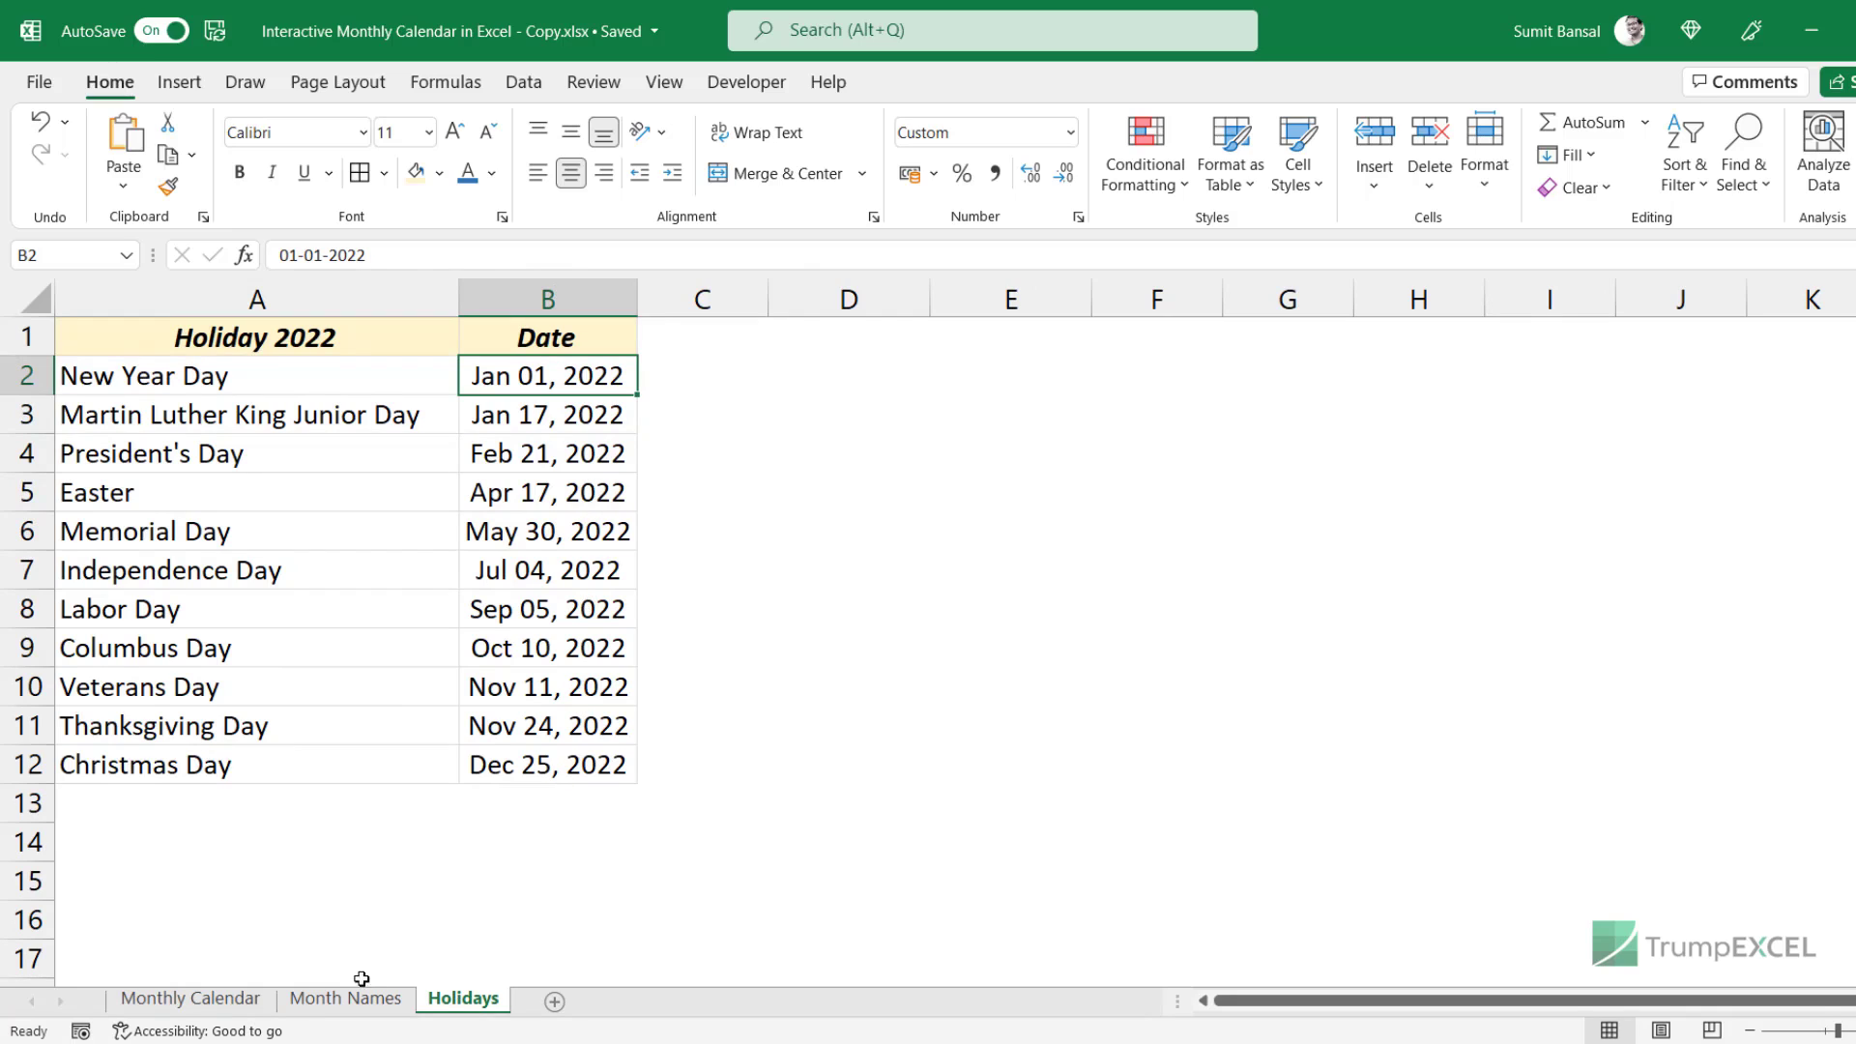
{"action": "left_click", "coordinate": [190, 999]}
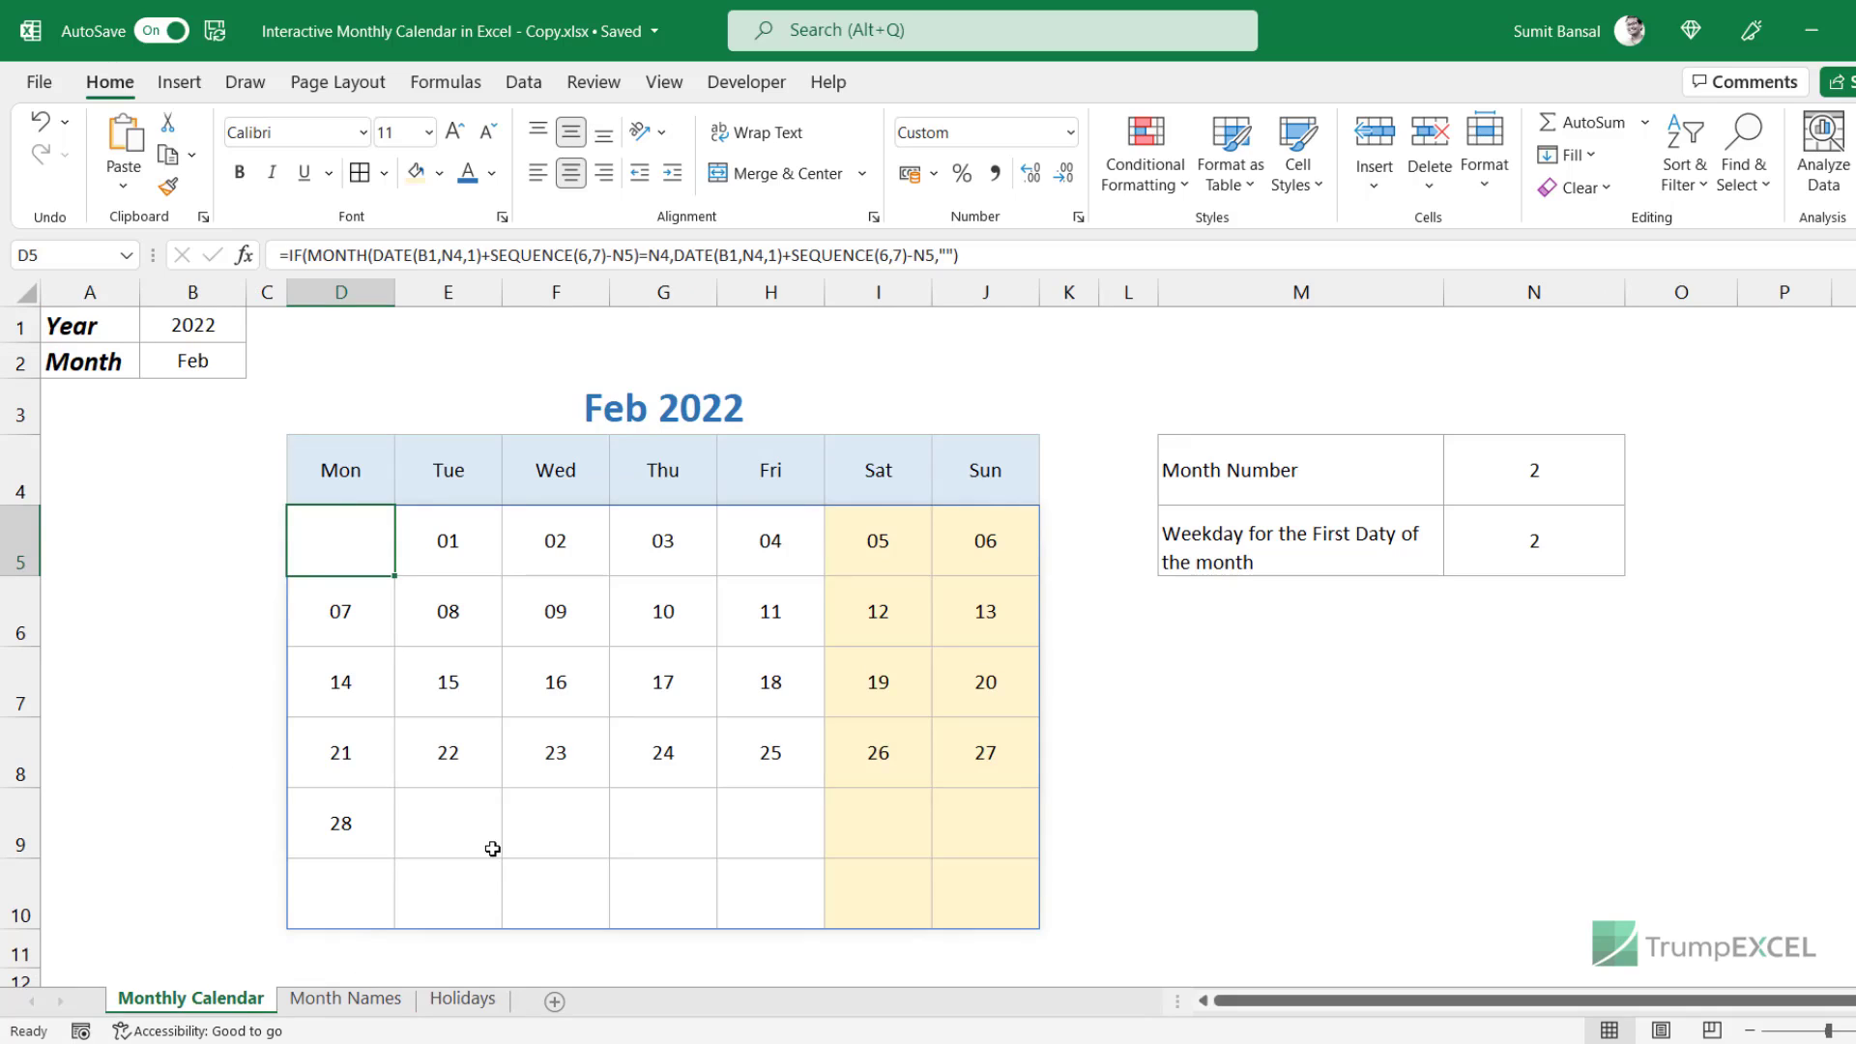
Enter =VLOOKUP(D5,Holidays!$B:$B,1,0) in helper cell M7 to look up the first calendar date among the holiday dates.
{"action": "left_click", "coordinate": [1199, 671]}
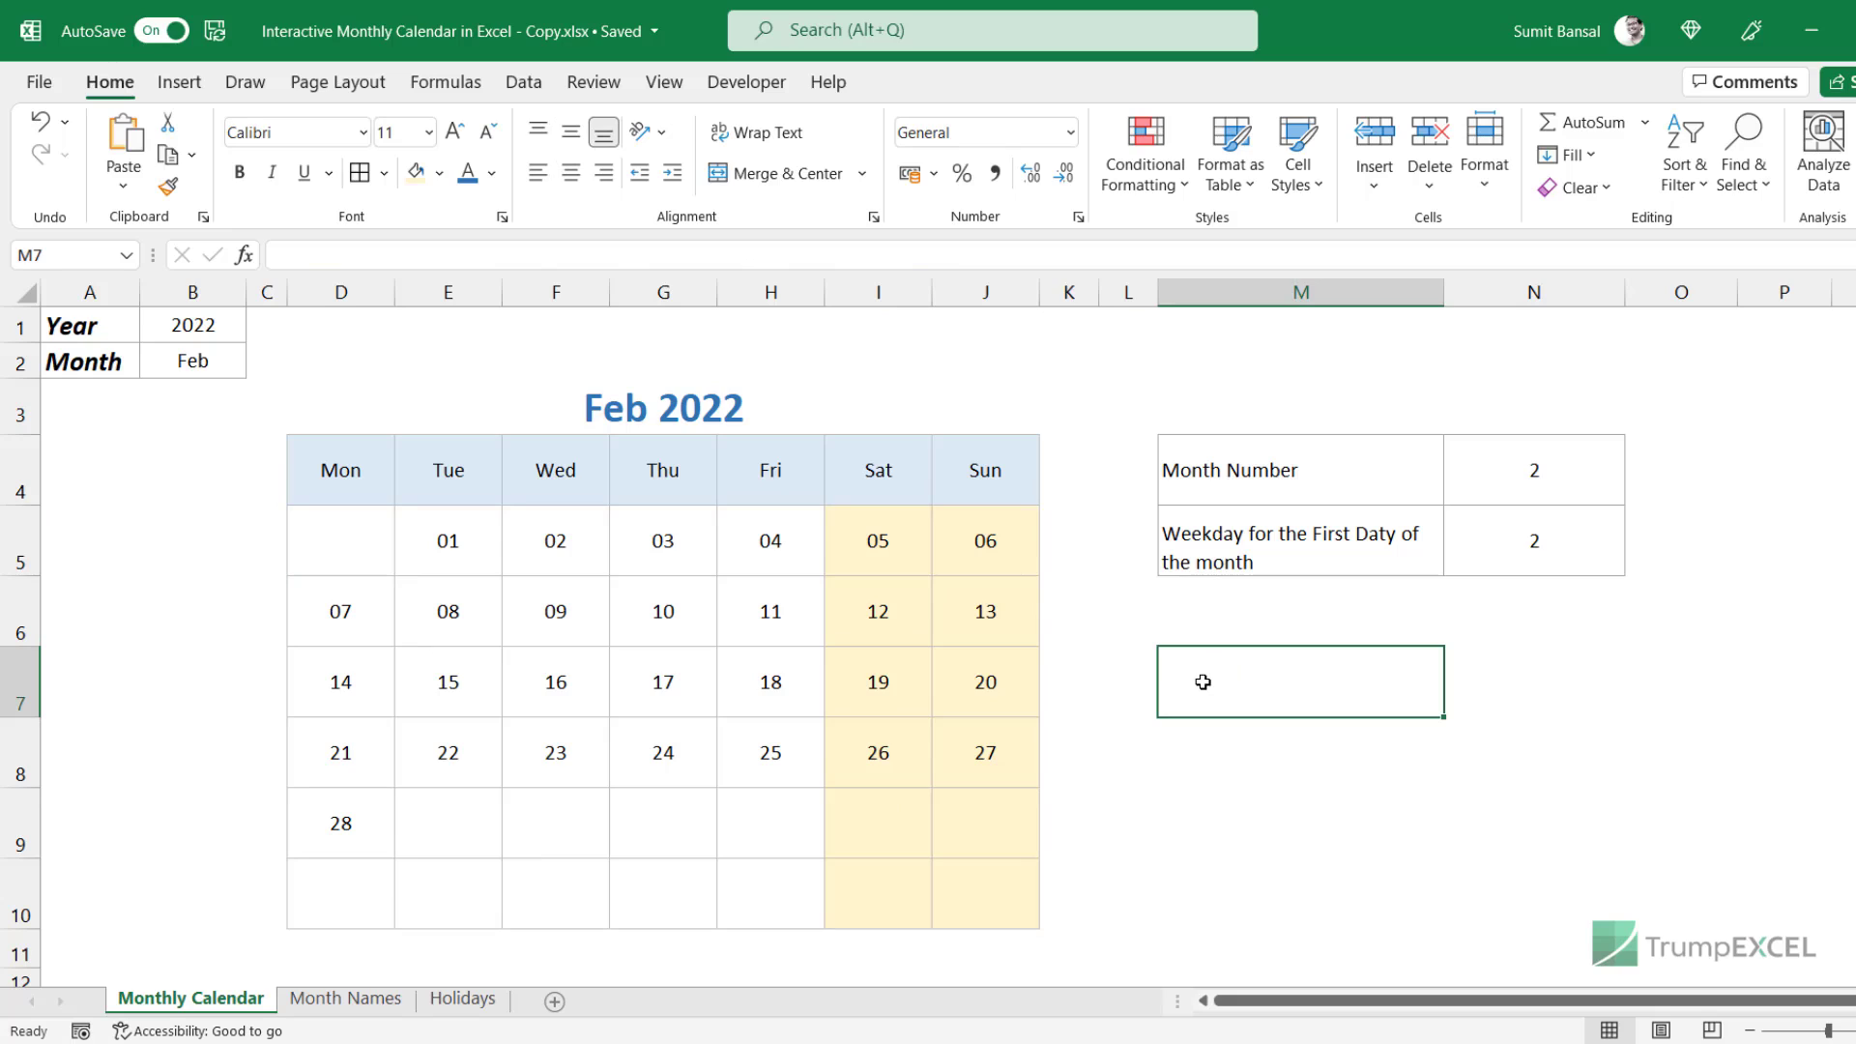
{"action": "type", "text": "=vloo"}
{"action": "key", "text": "Tab"}
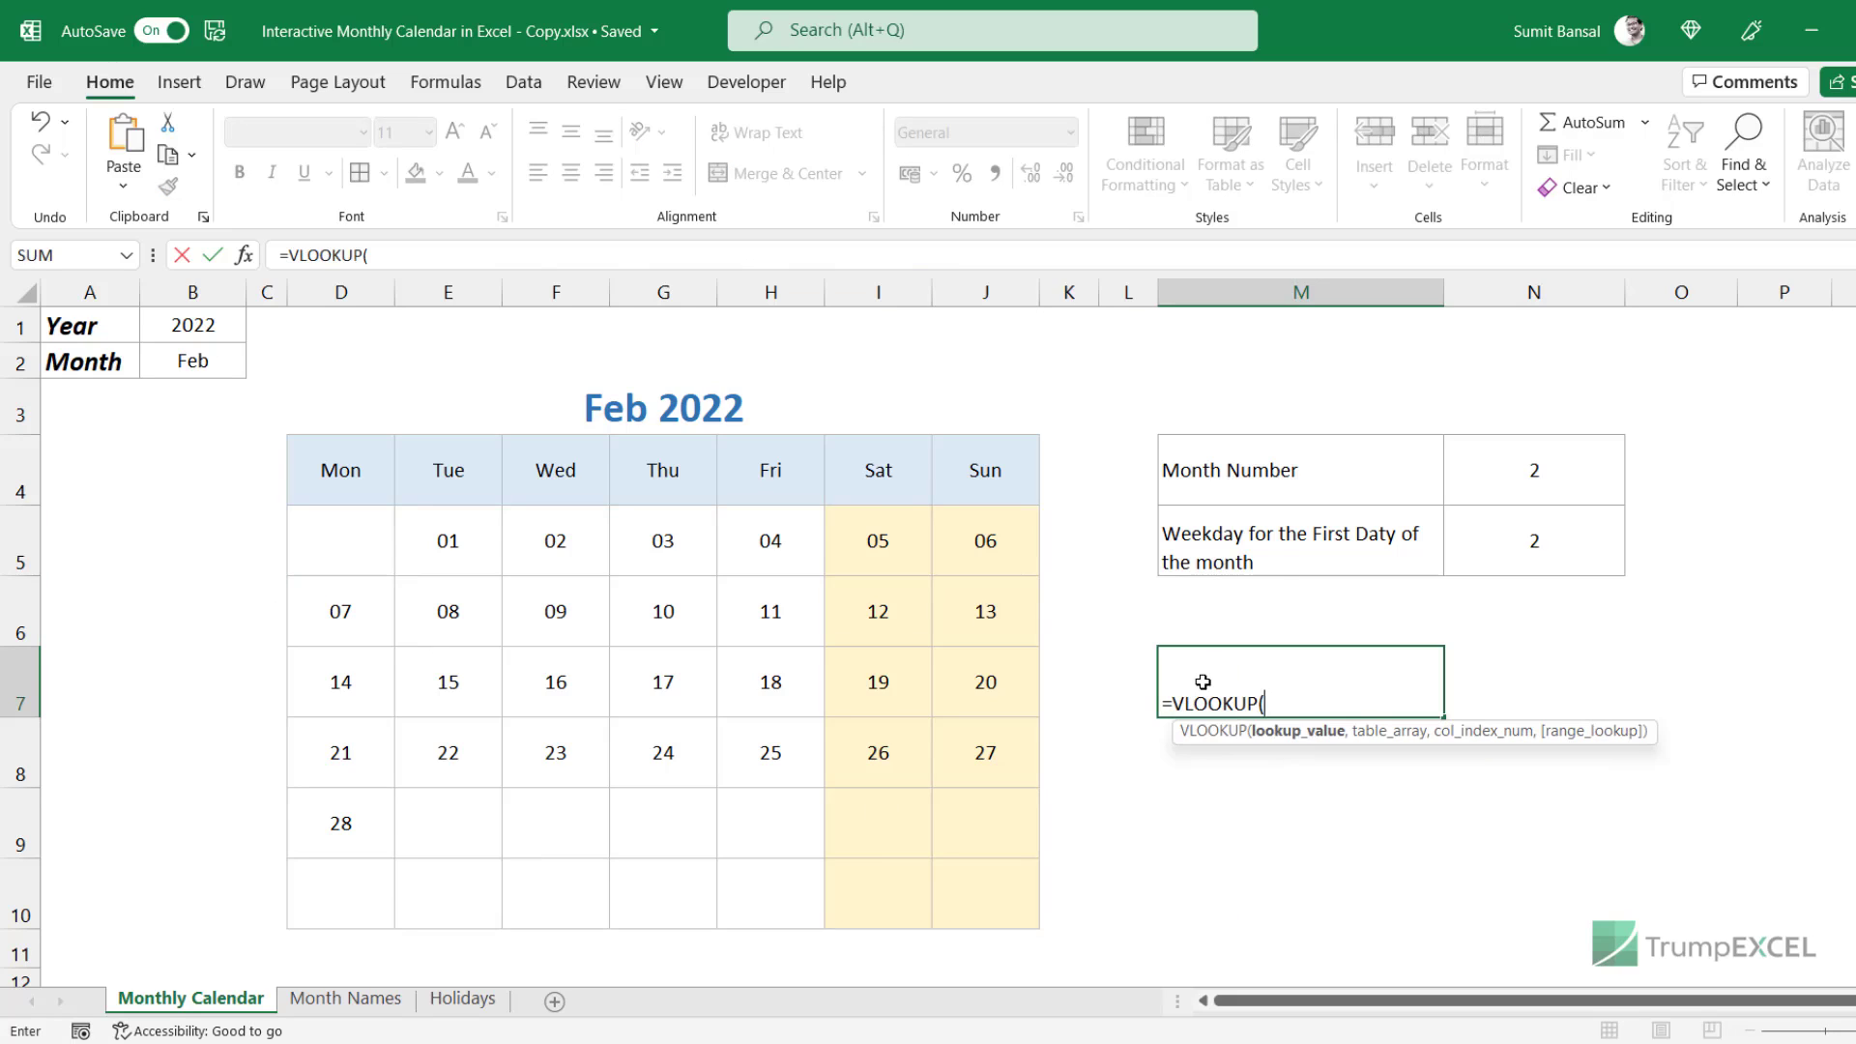
{"action": "left_click", "coordinate": [362, 539]}
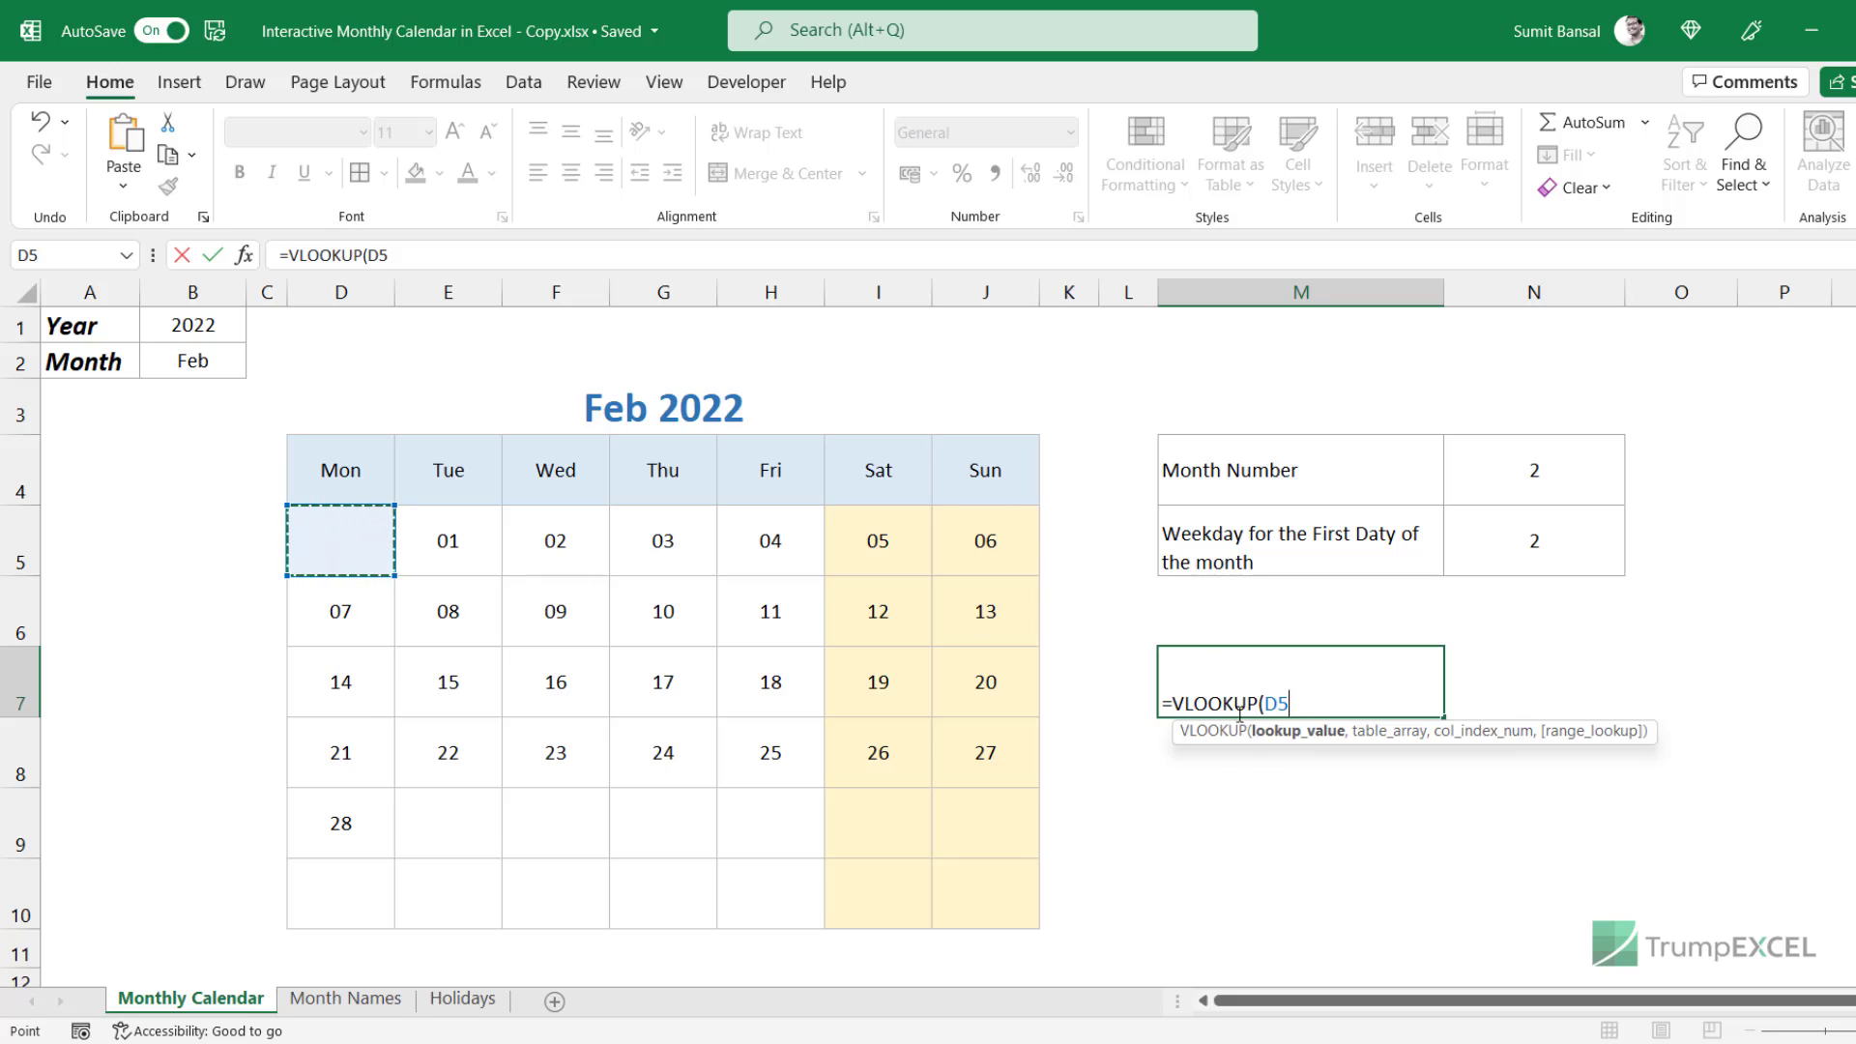
{"action": "type", "text": ","}
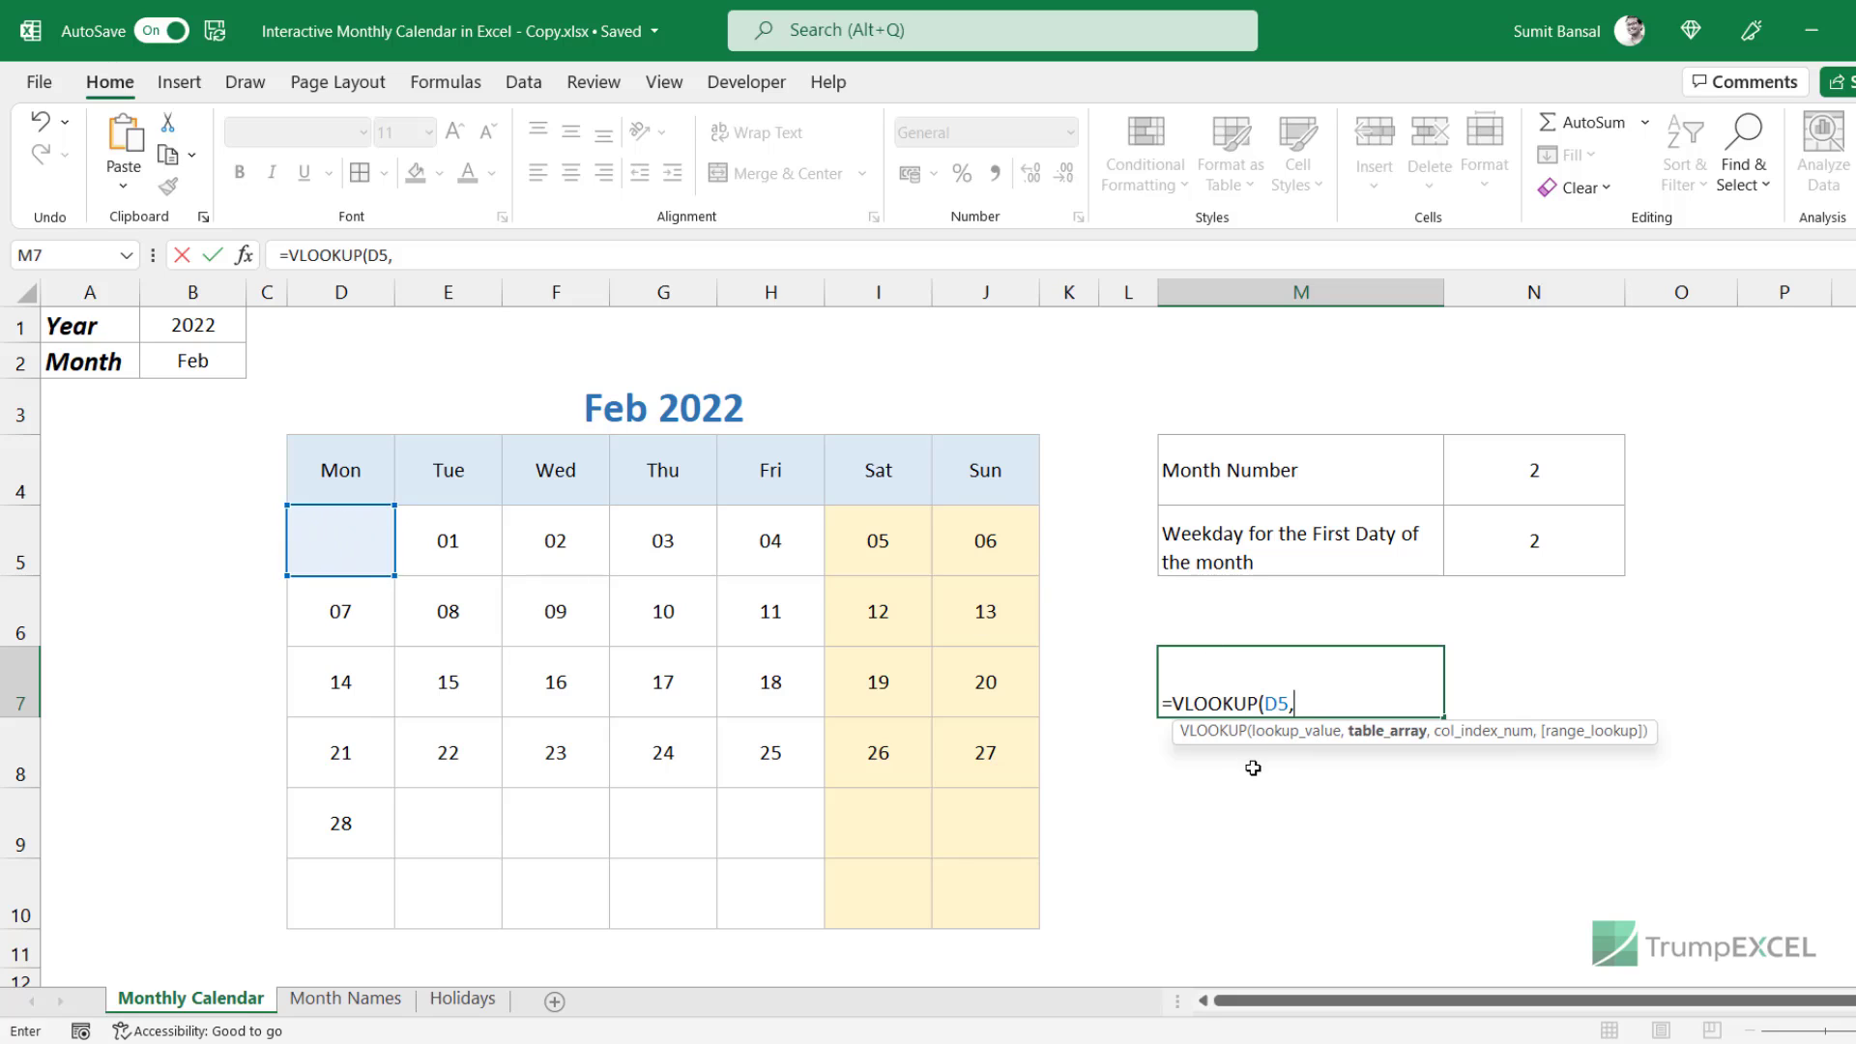
{"action": "left_click", "coordinate": [468, 1002]}
{"action": "left_click", "coordinate": [538, 299]}
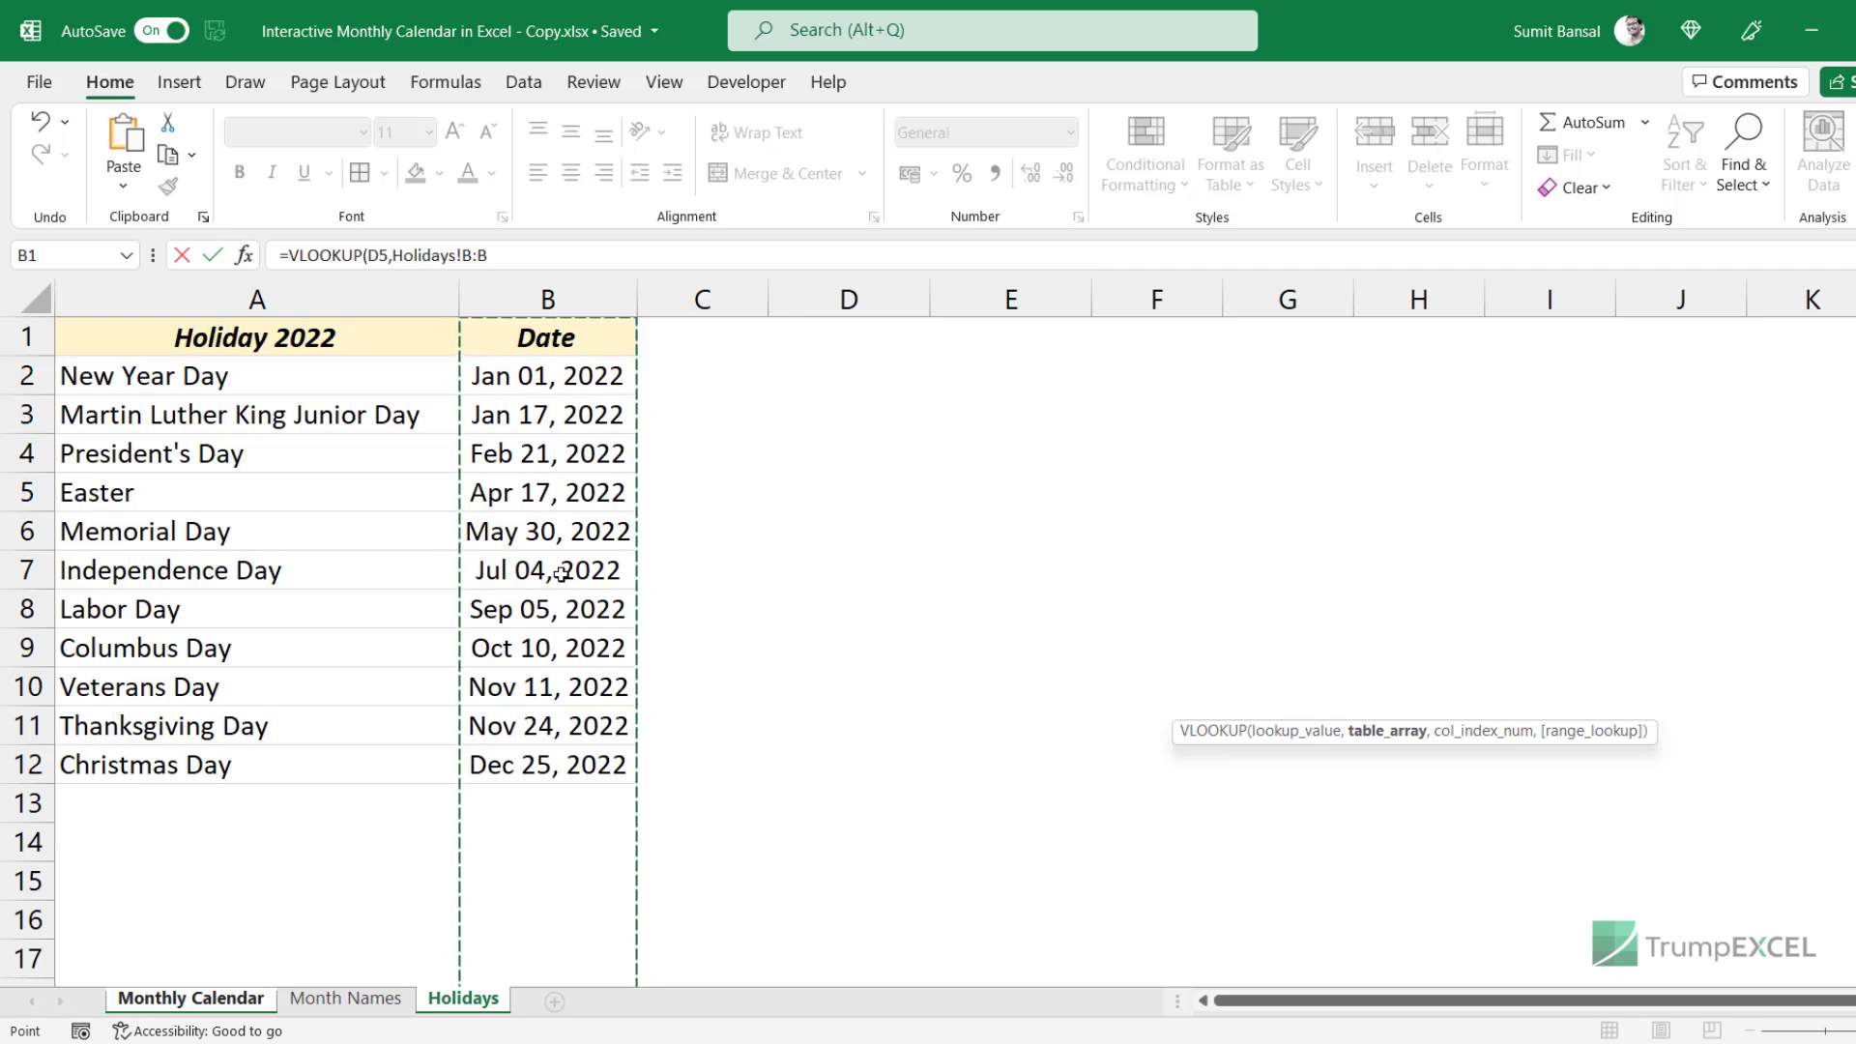
{"action": "key", "text": "F4"}
{"action": "type", "text": ","}
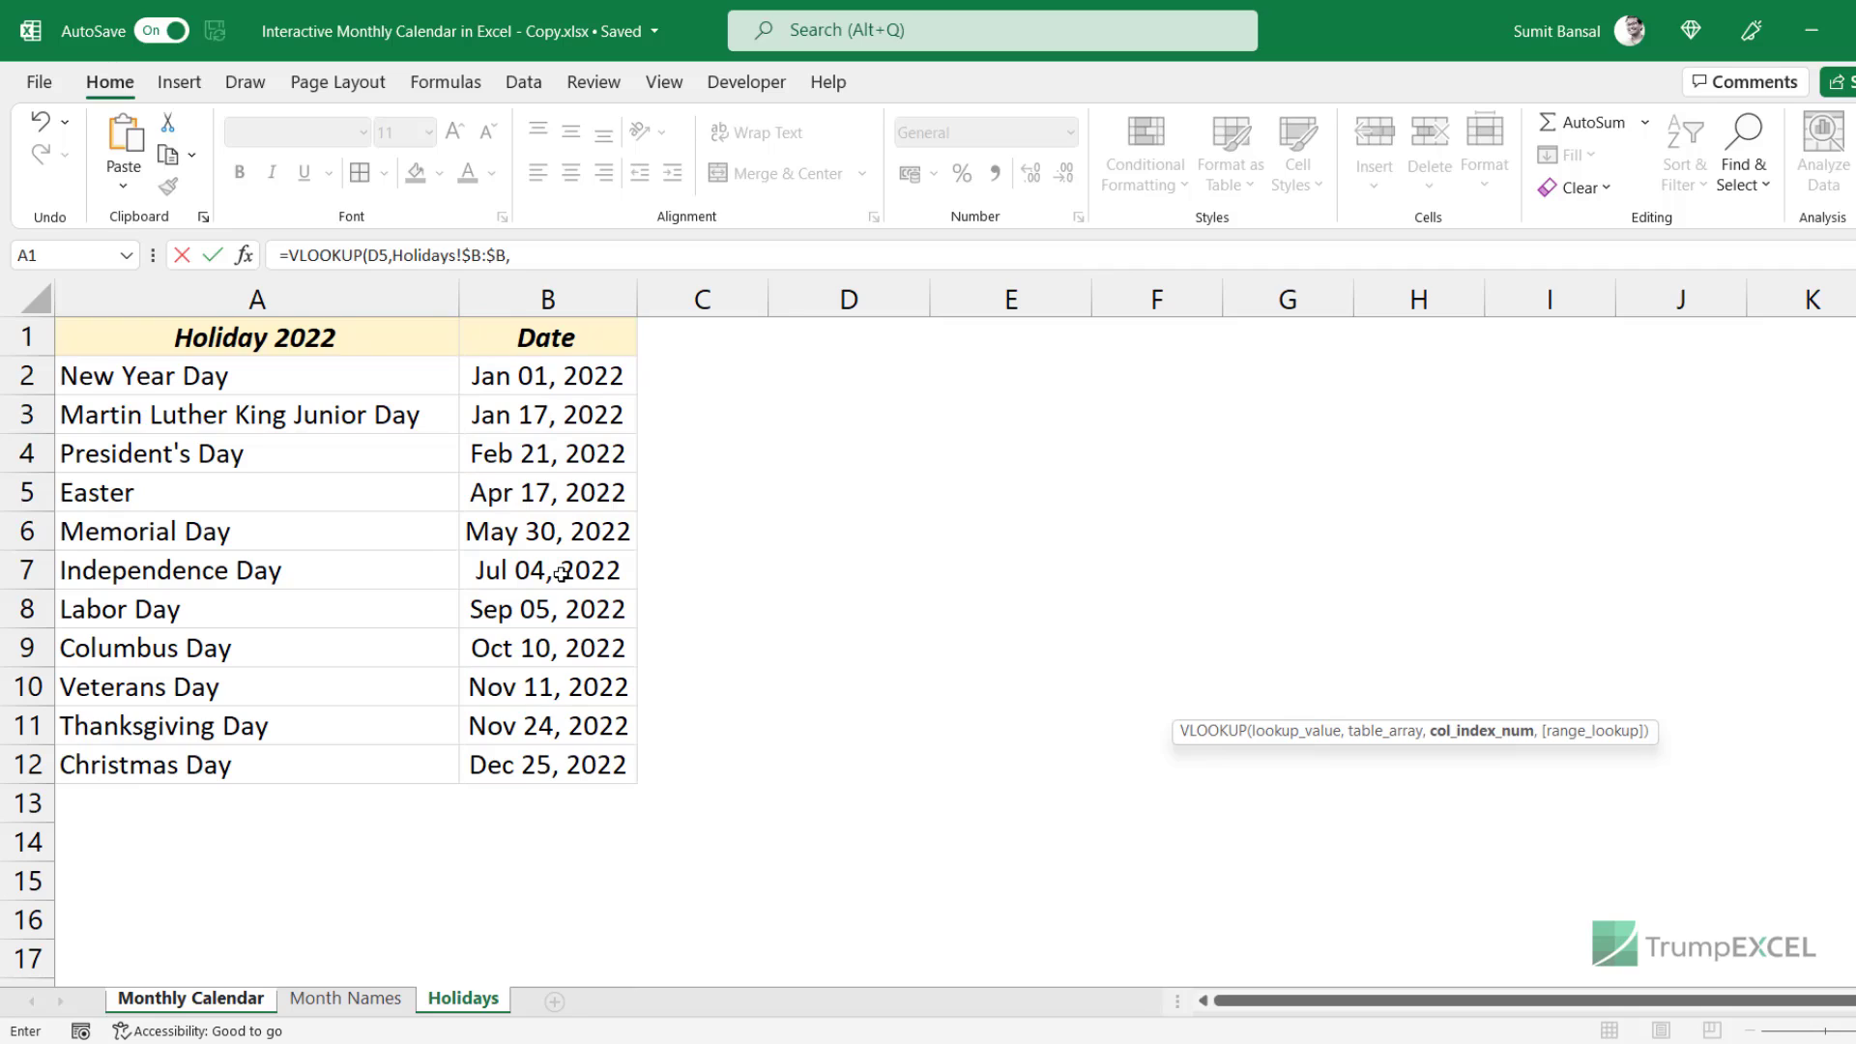
{"action": "type", "text": "1,"}
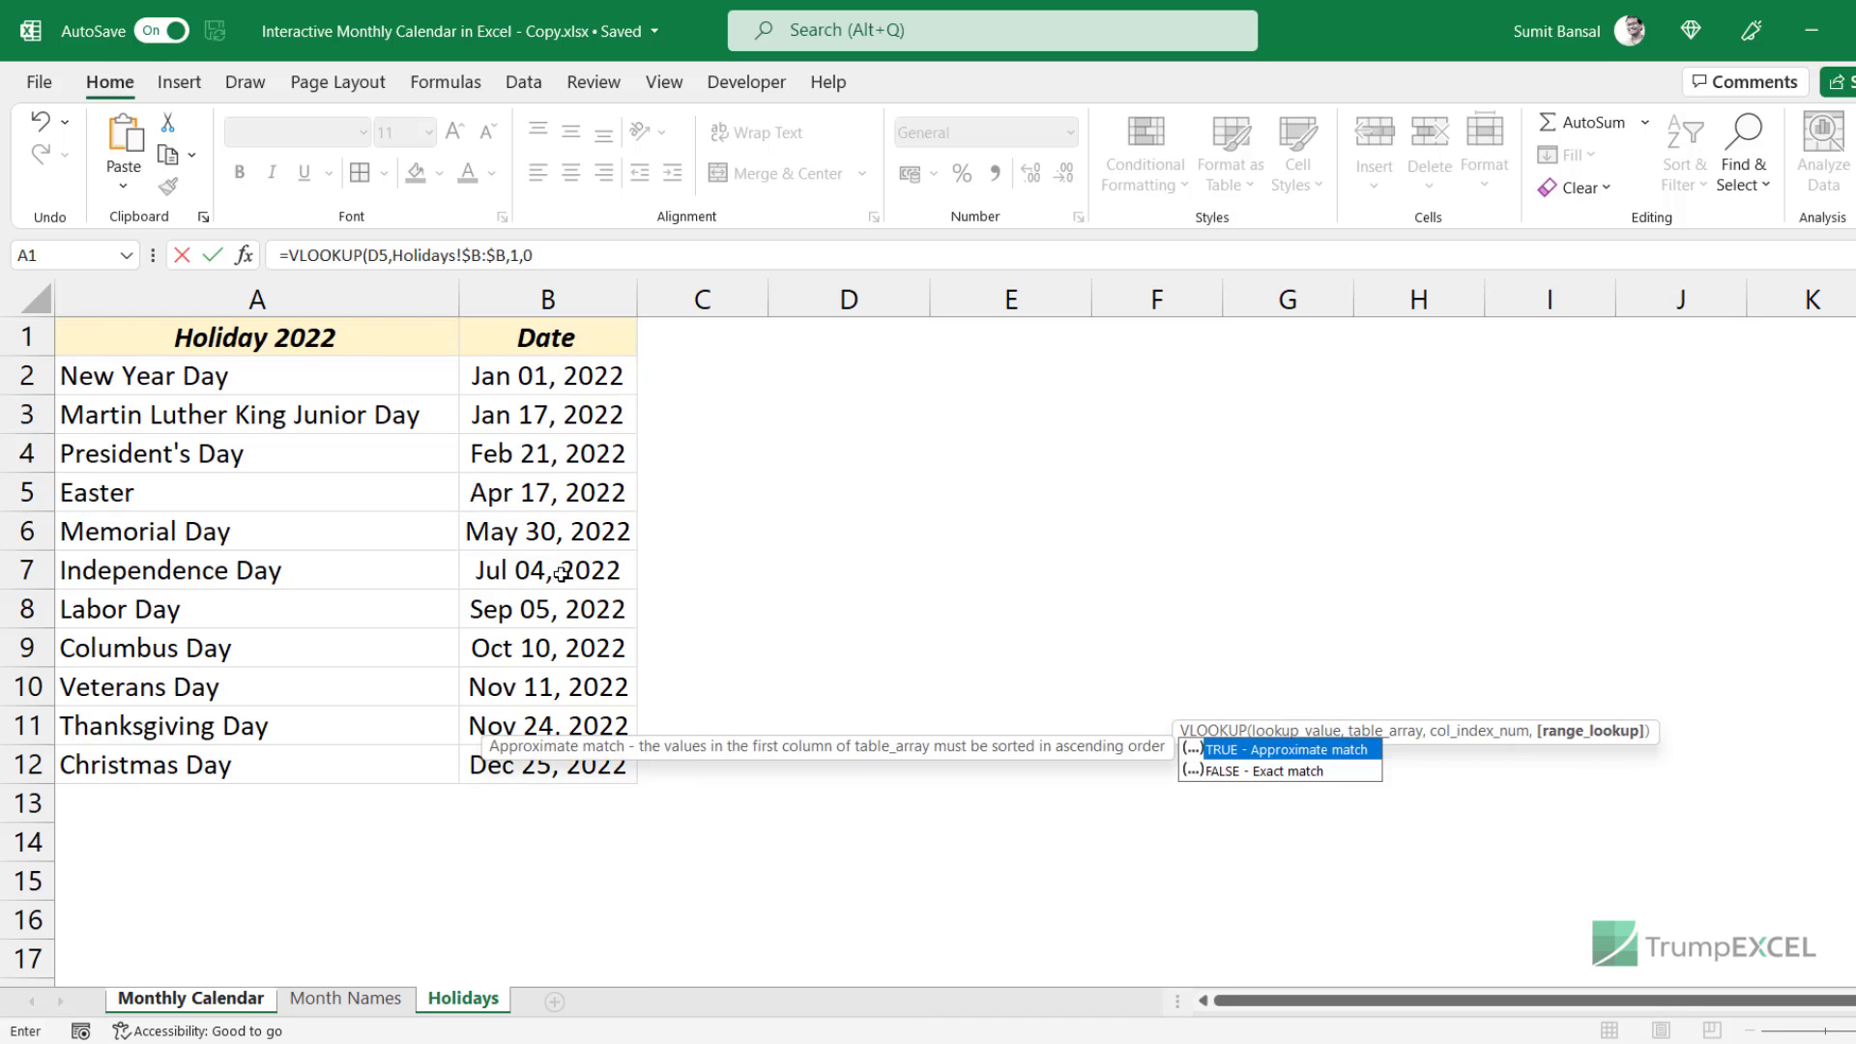
{"action": "type", "text": "0)"}
{"action": "key", "text": "Return"}
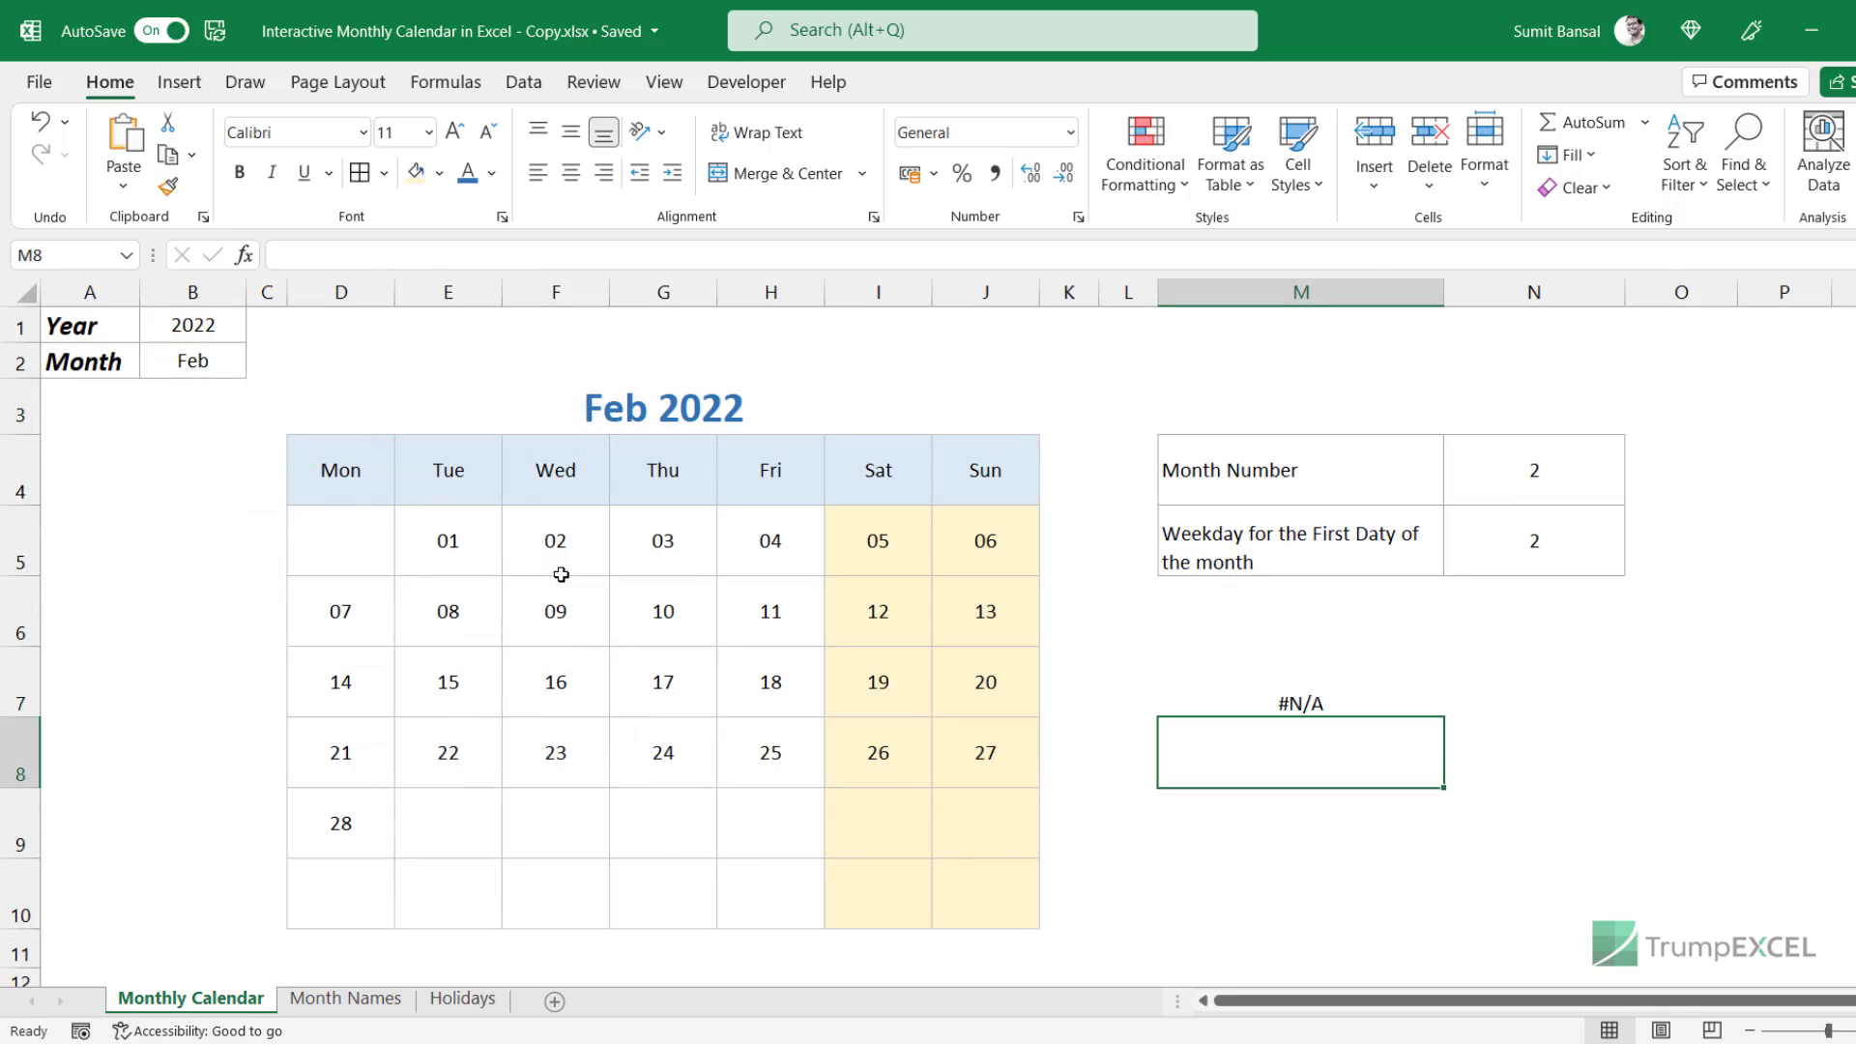
Wrap the M7 lookup in ISNUMBER so the formula reads =ISNUMBER(VLOOKUP(D5,Holidays!$B:$B,1,0)).
{"action": "left_click", "coordinate": [1279, 678]}
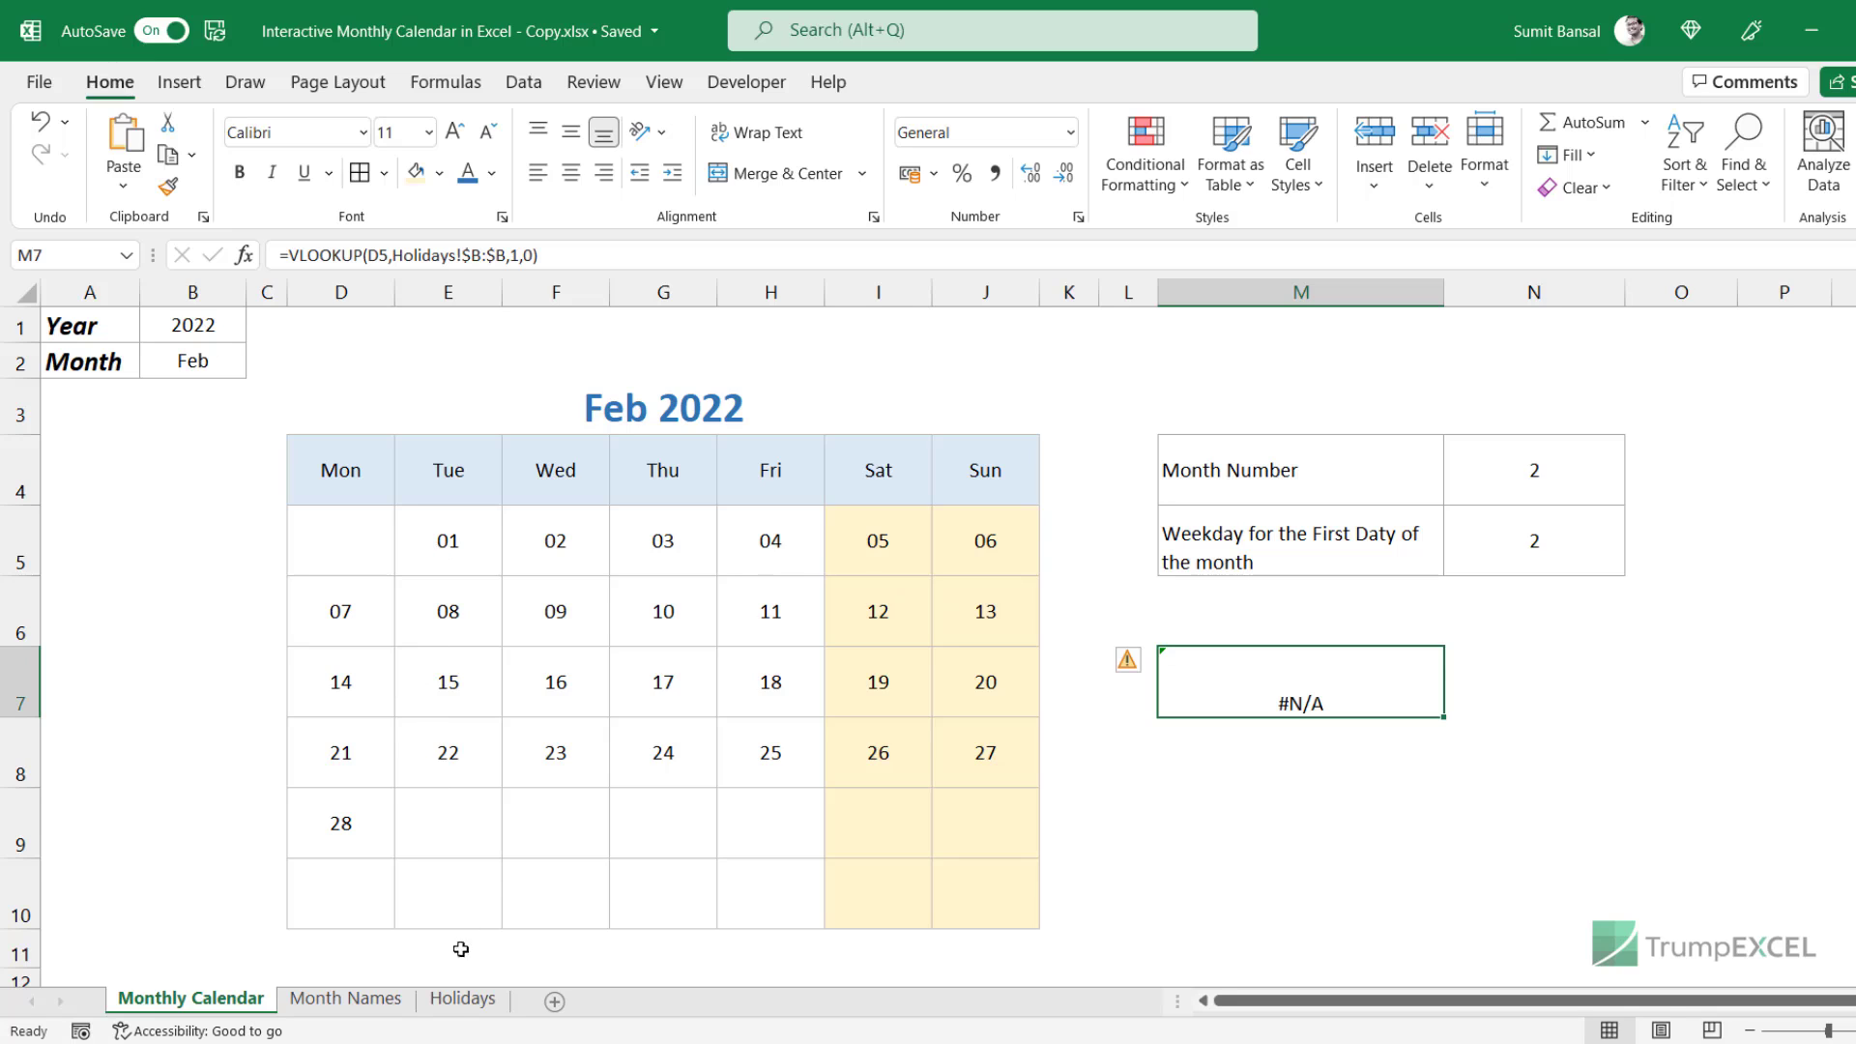
{"action": "left_click", "coordinate": [463, 998]}
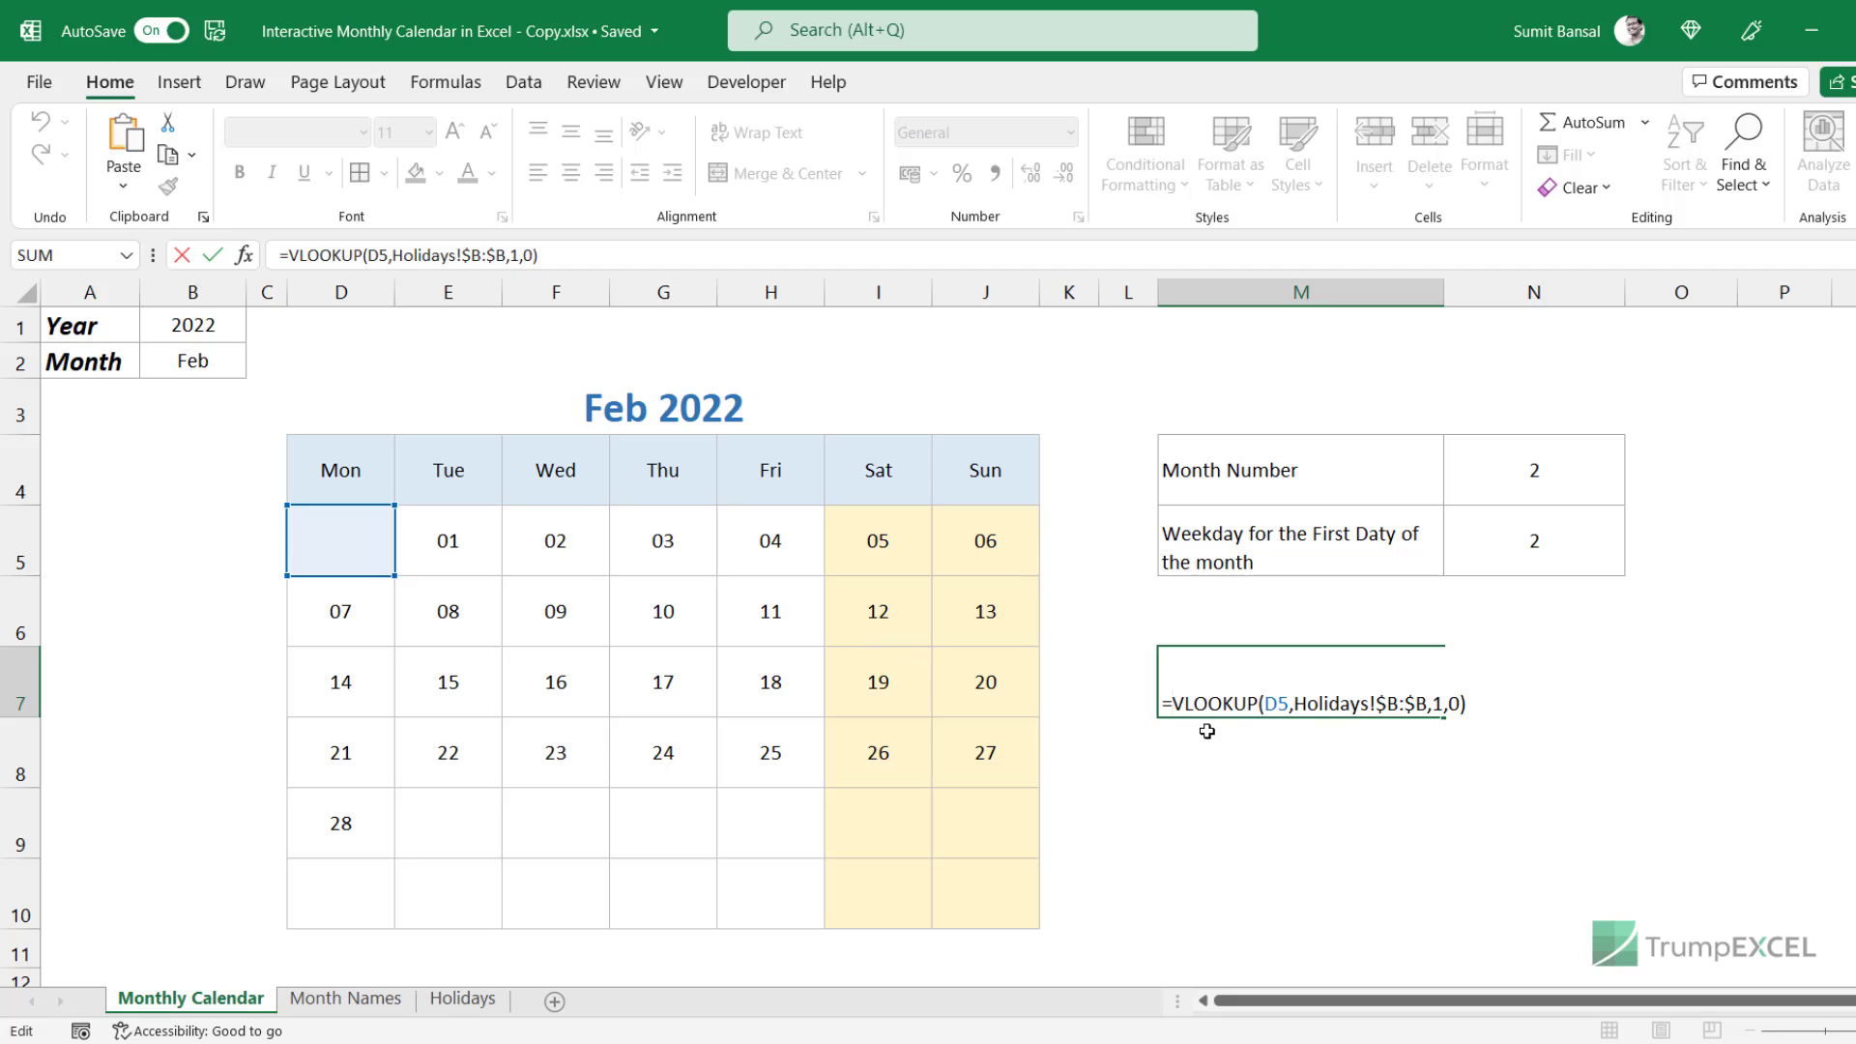
{"action": "key", "text": "Home"}
{"action": "key", "text": "Right"}
{"action": "type", "text": "ISNU"}
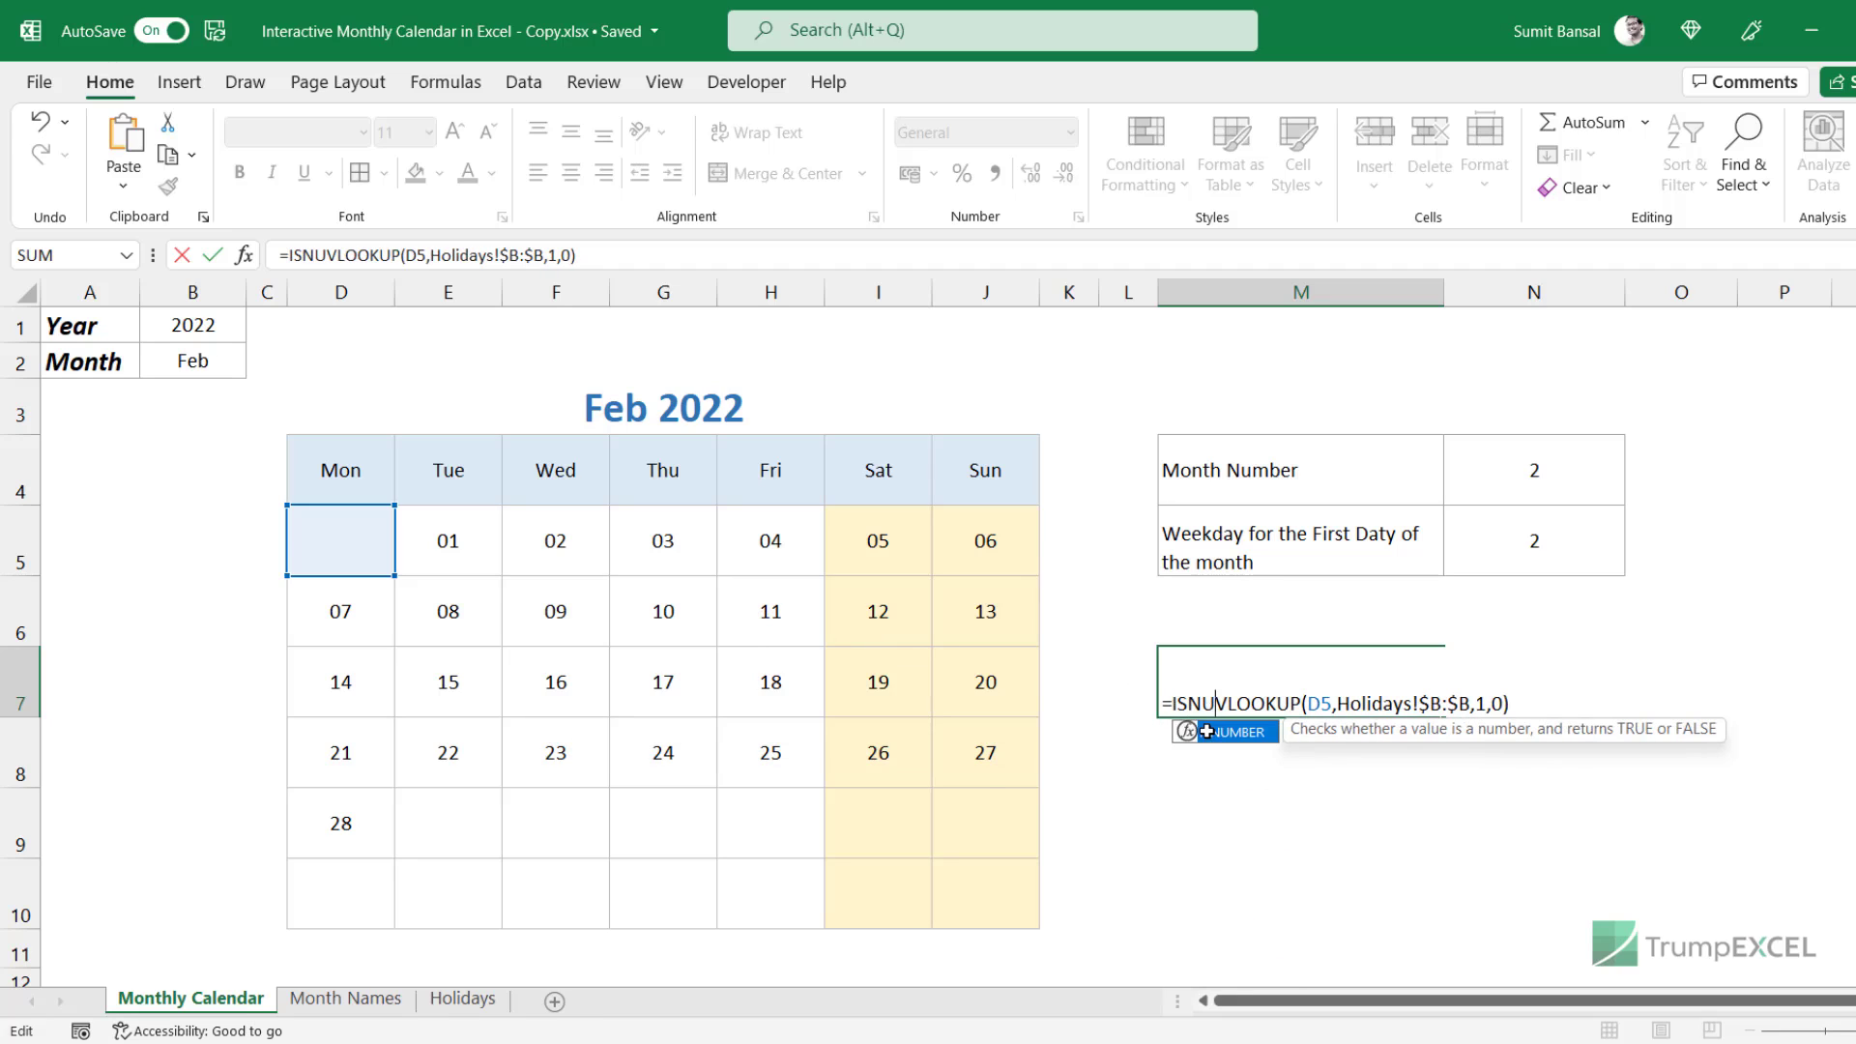
{"action": "key", "text": "Tab"}
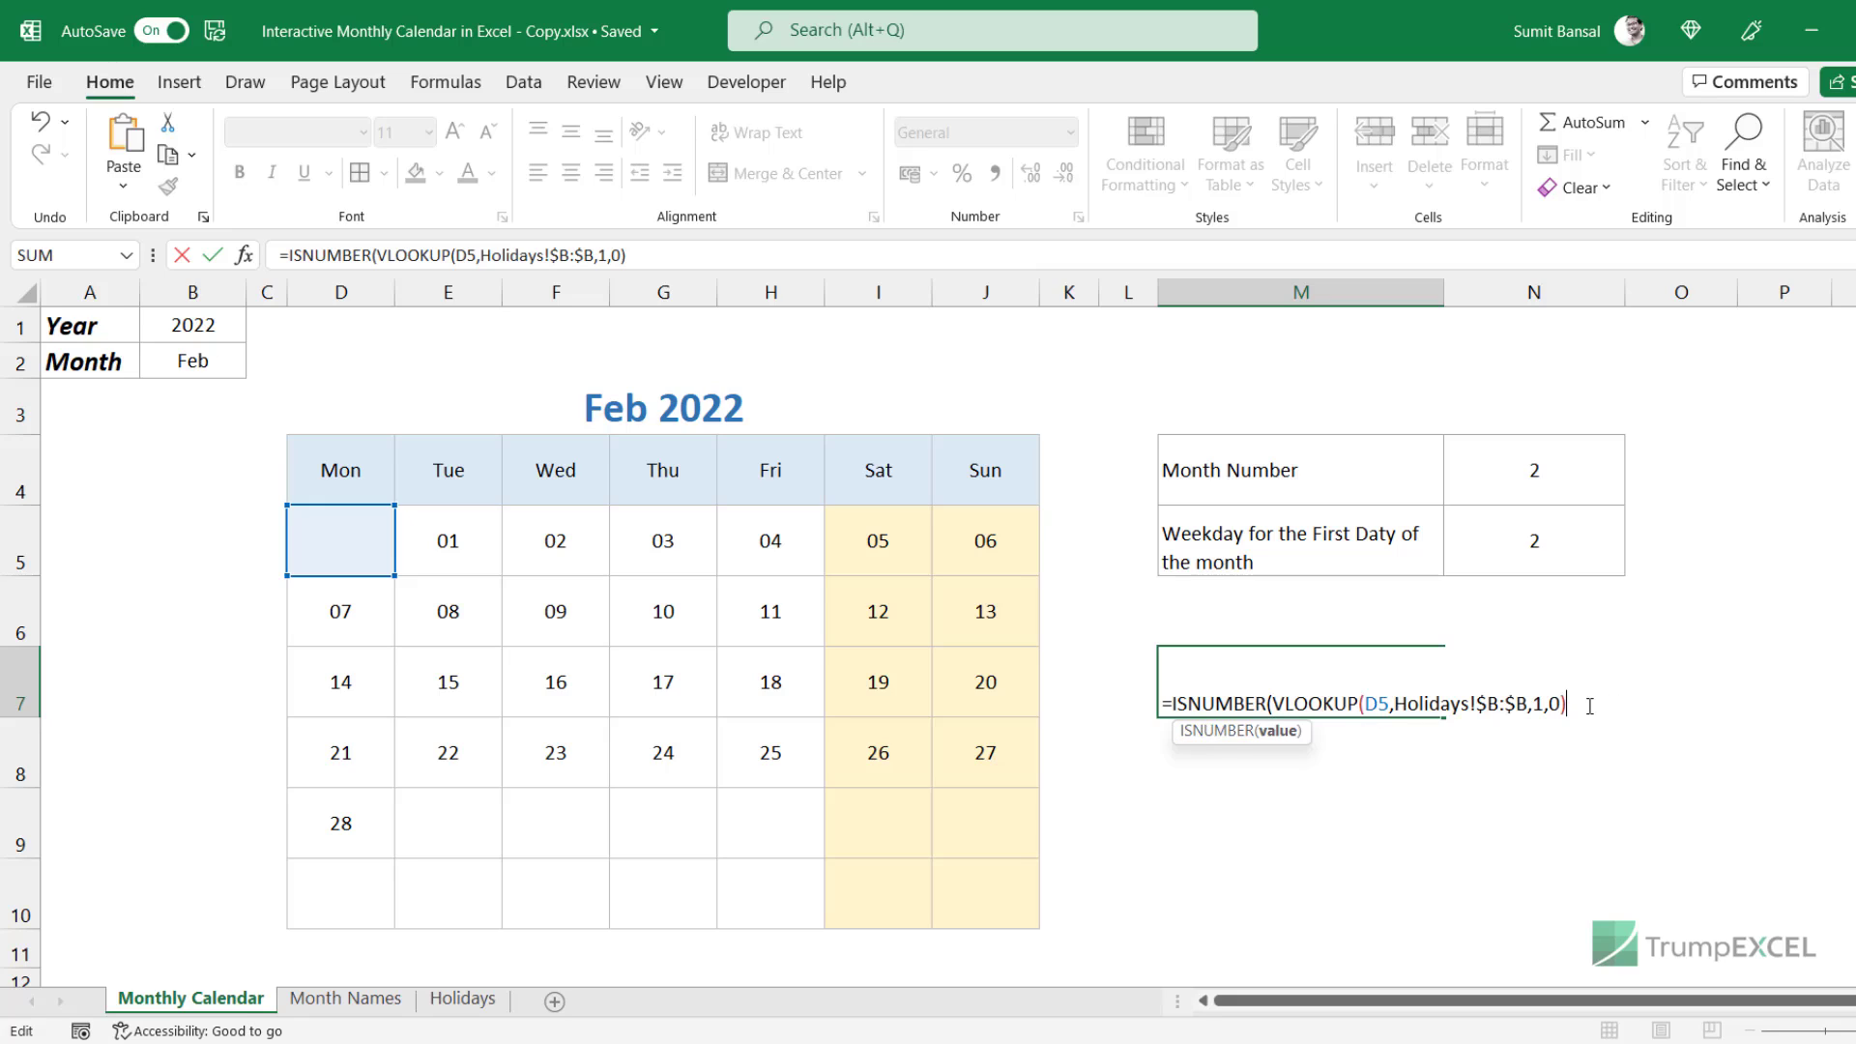
{"action": "left_click", "coordinate": [1589, 707]}
{"action": "type", "text": ")"}
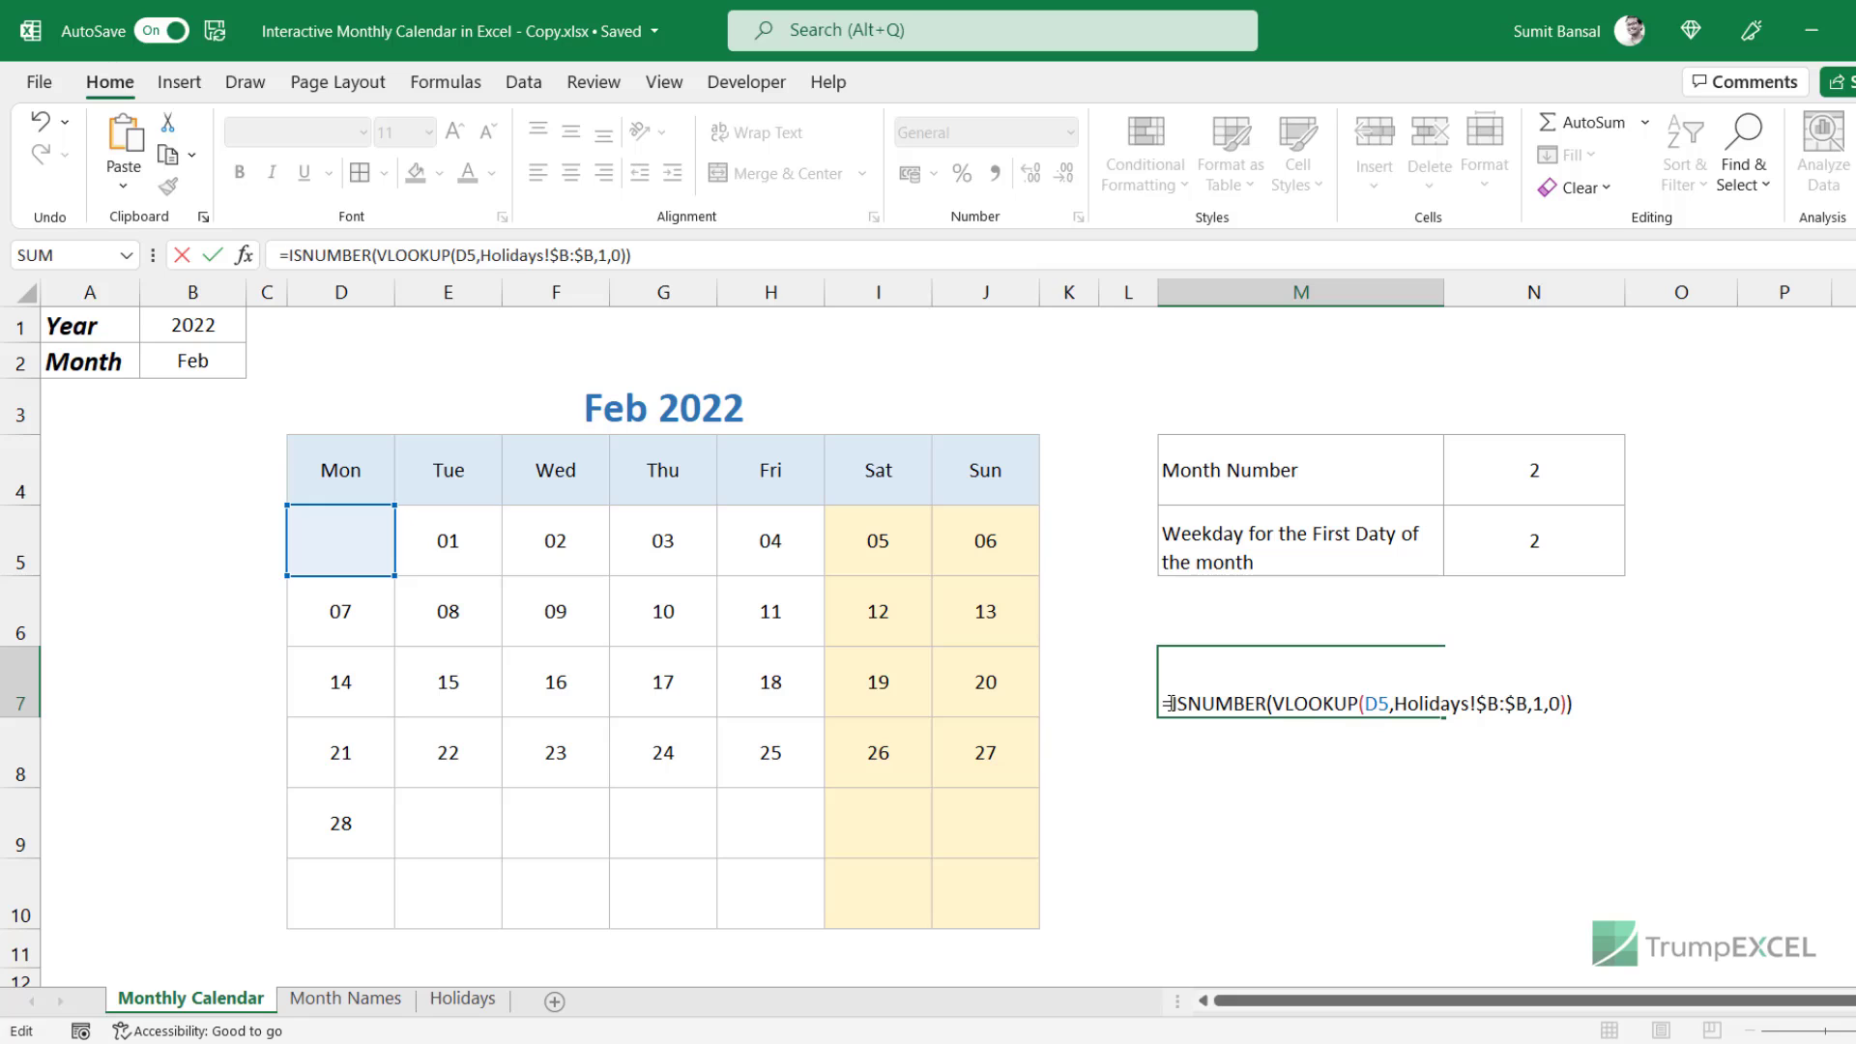
Copy the full ISNUMBER formula text from M7, discard the cell edit and clear the helper cell.
{"action": "left_click_drag", "start_coordinate": [1162, 702], "coordinate": [1632, 699]}
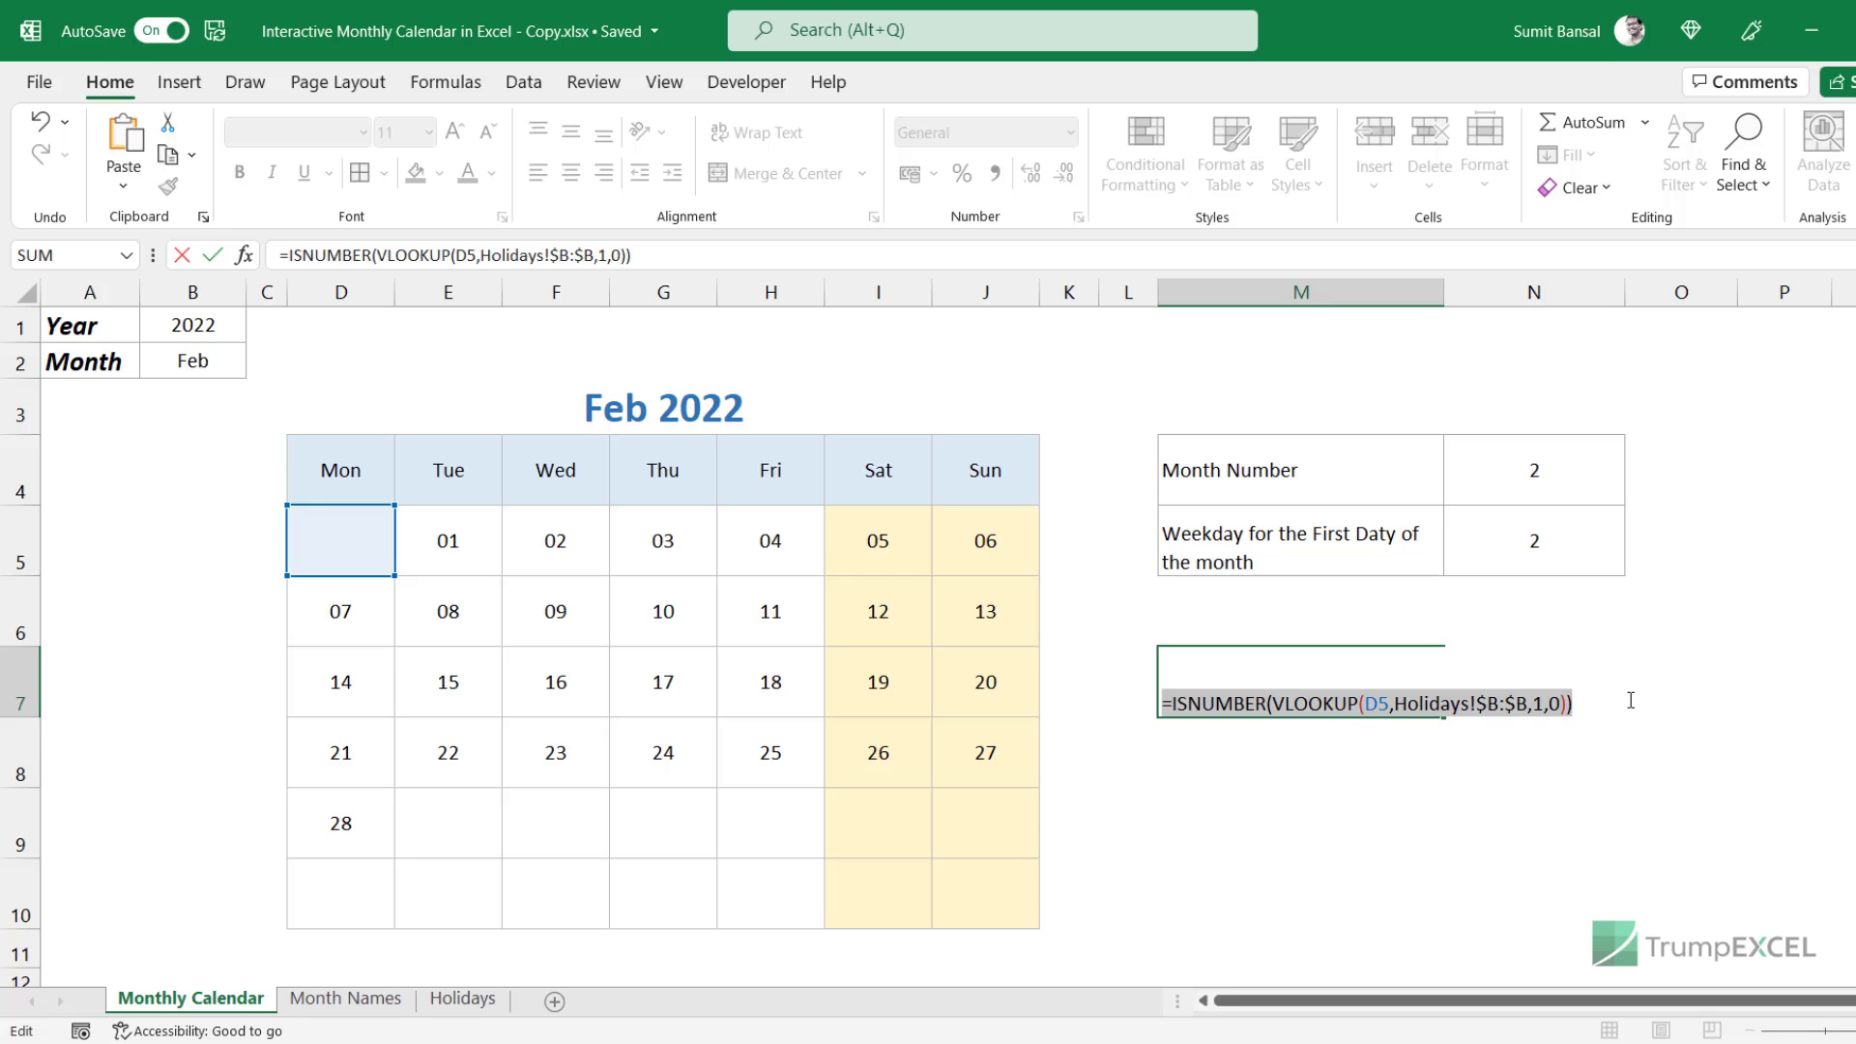
{"action": "key", "text": "ctrl+Return"}
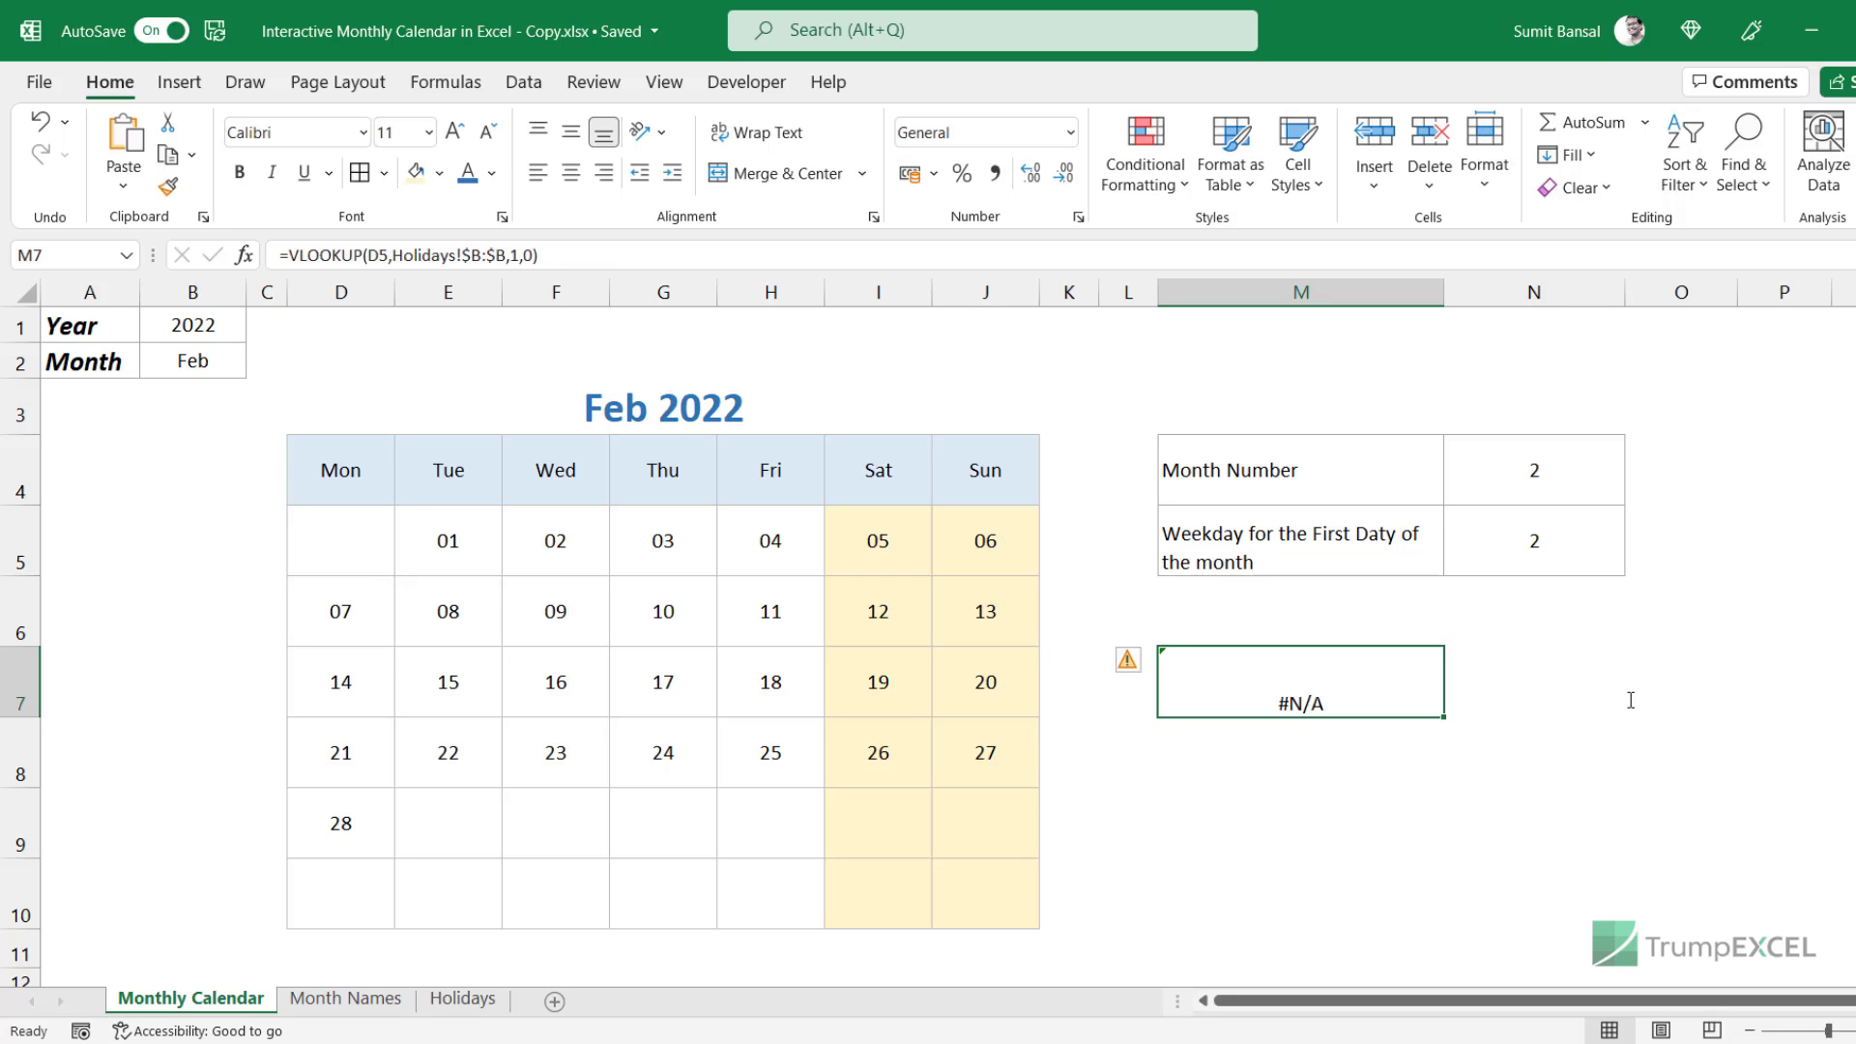
{"action": "key", "text": "Delete"}
Create a formula-based conditional formatting rule for D5:J10 using the copied =ISNUMBER(VLOOKUP(D5,Holidays!$B:$B,1,0)).
{"action": "left_click_drag", "start_coordinate": [373, 551], "coordinate": [949, 866]}
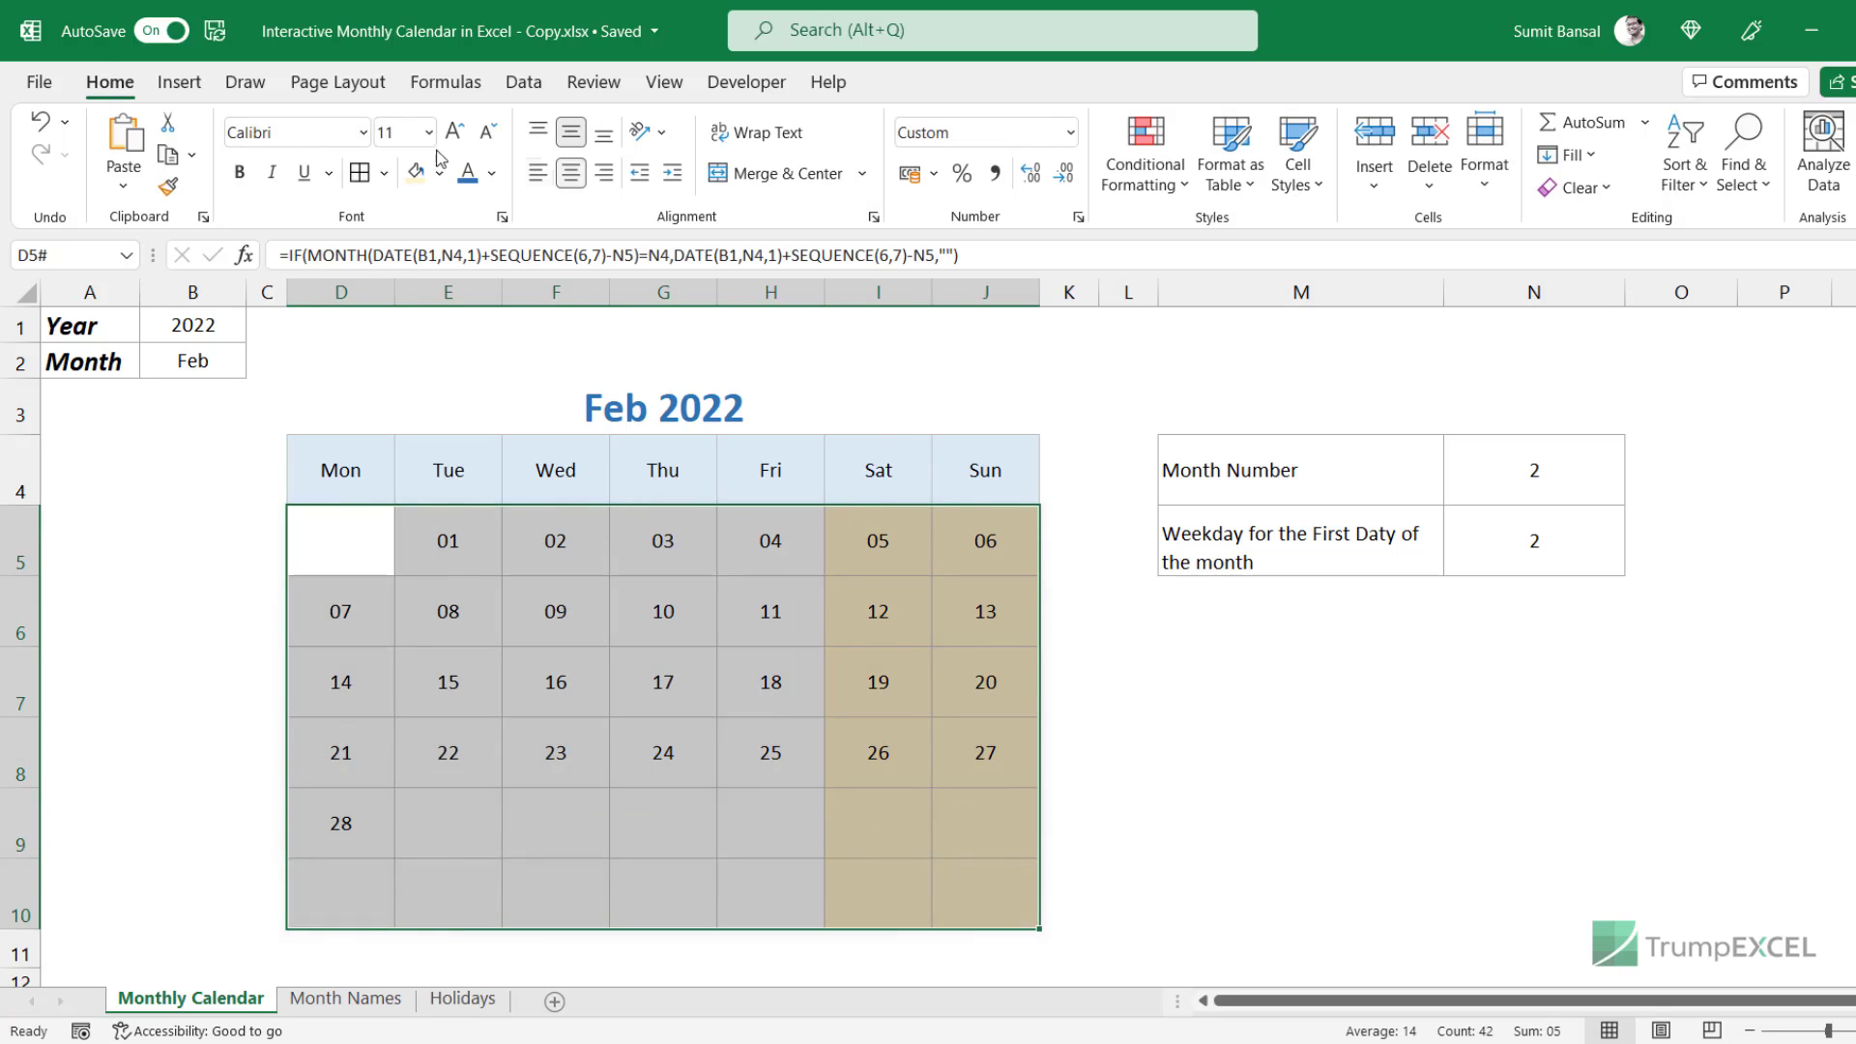
{"action": "left_click", "coordinate": [1147, 205]}
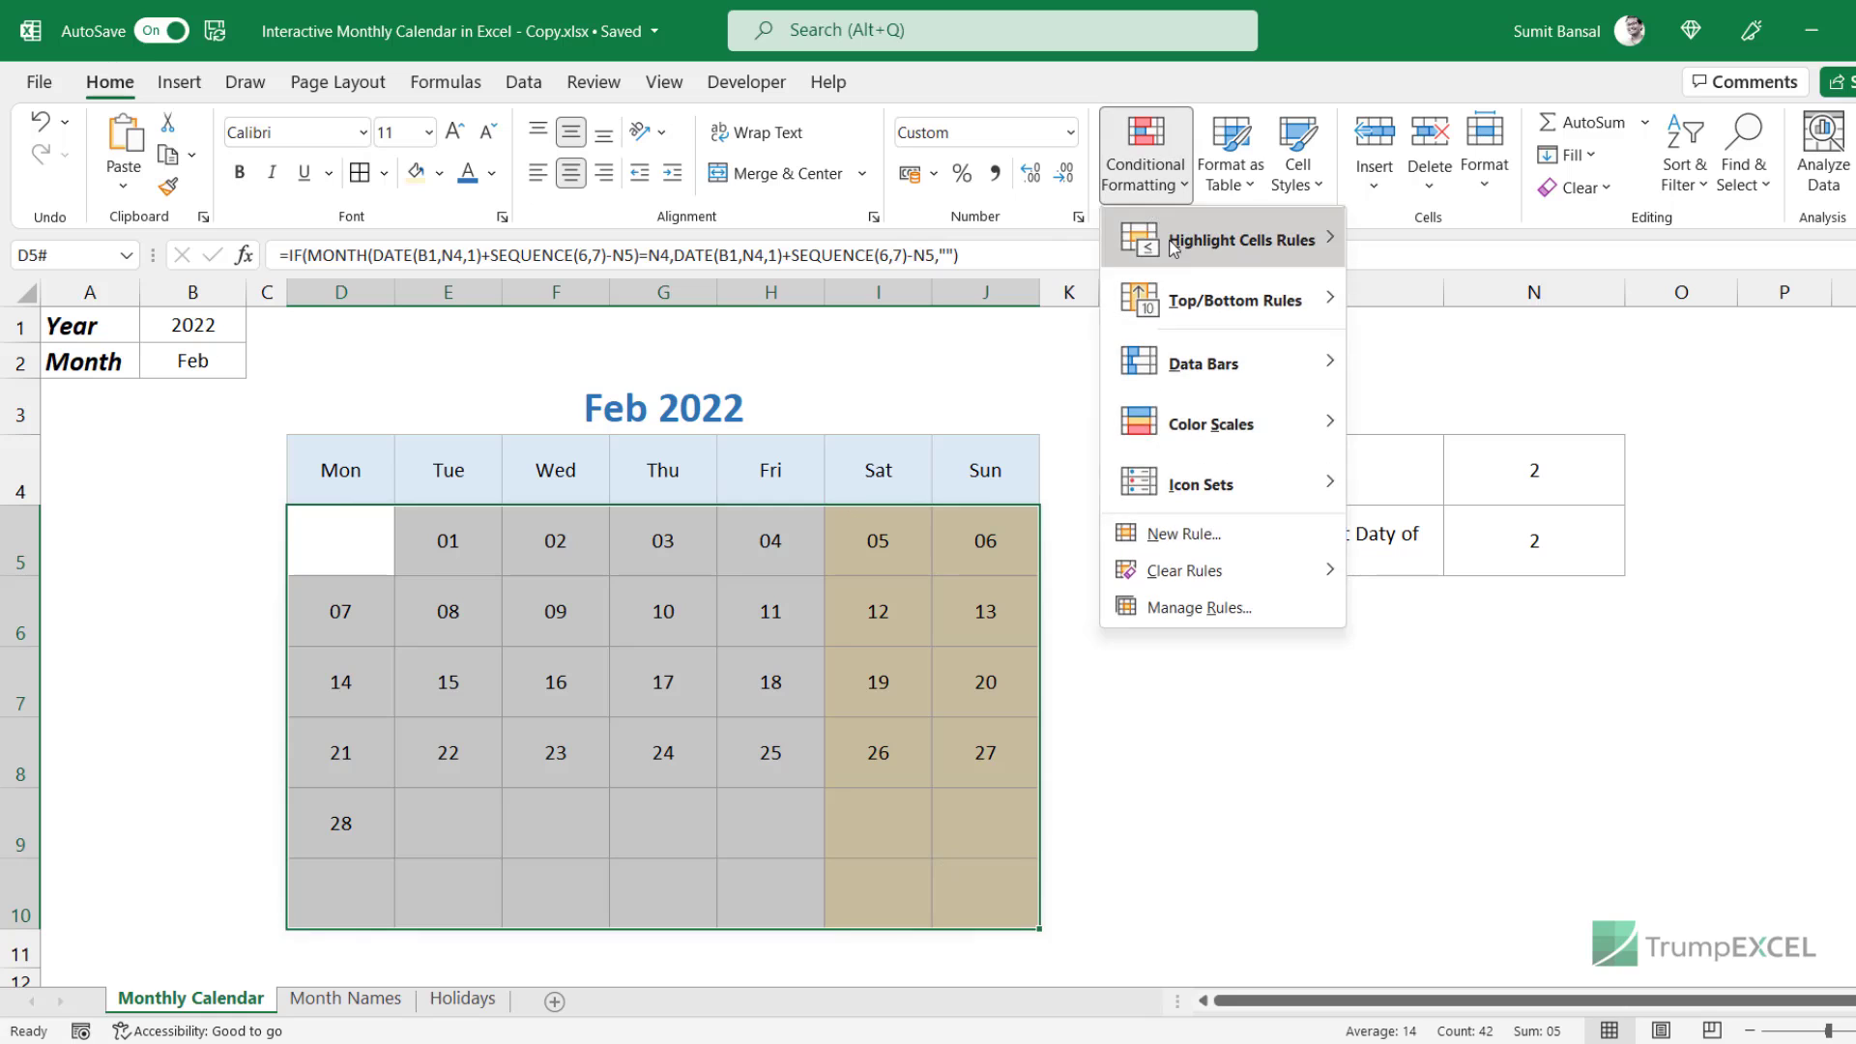
{"action": "left_click", "coordinate": [1224, 540]}
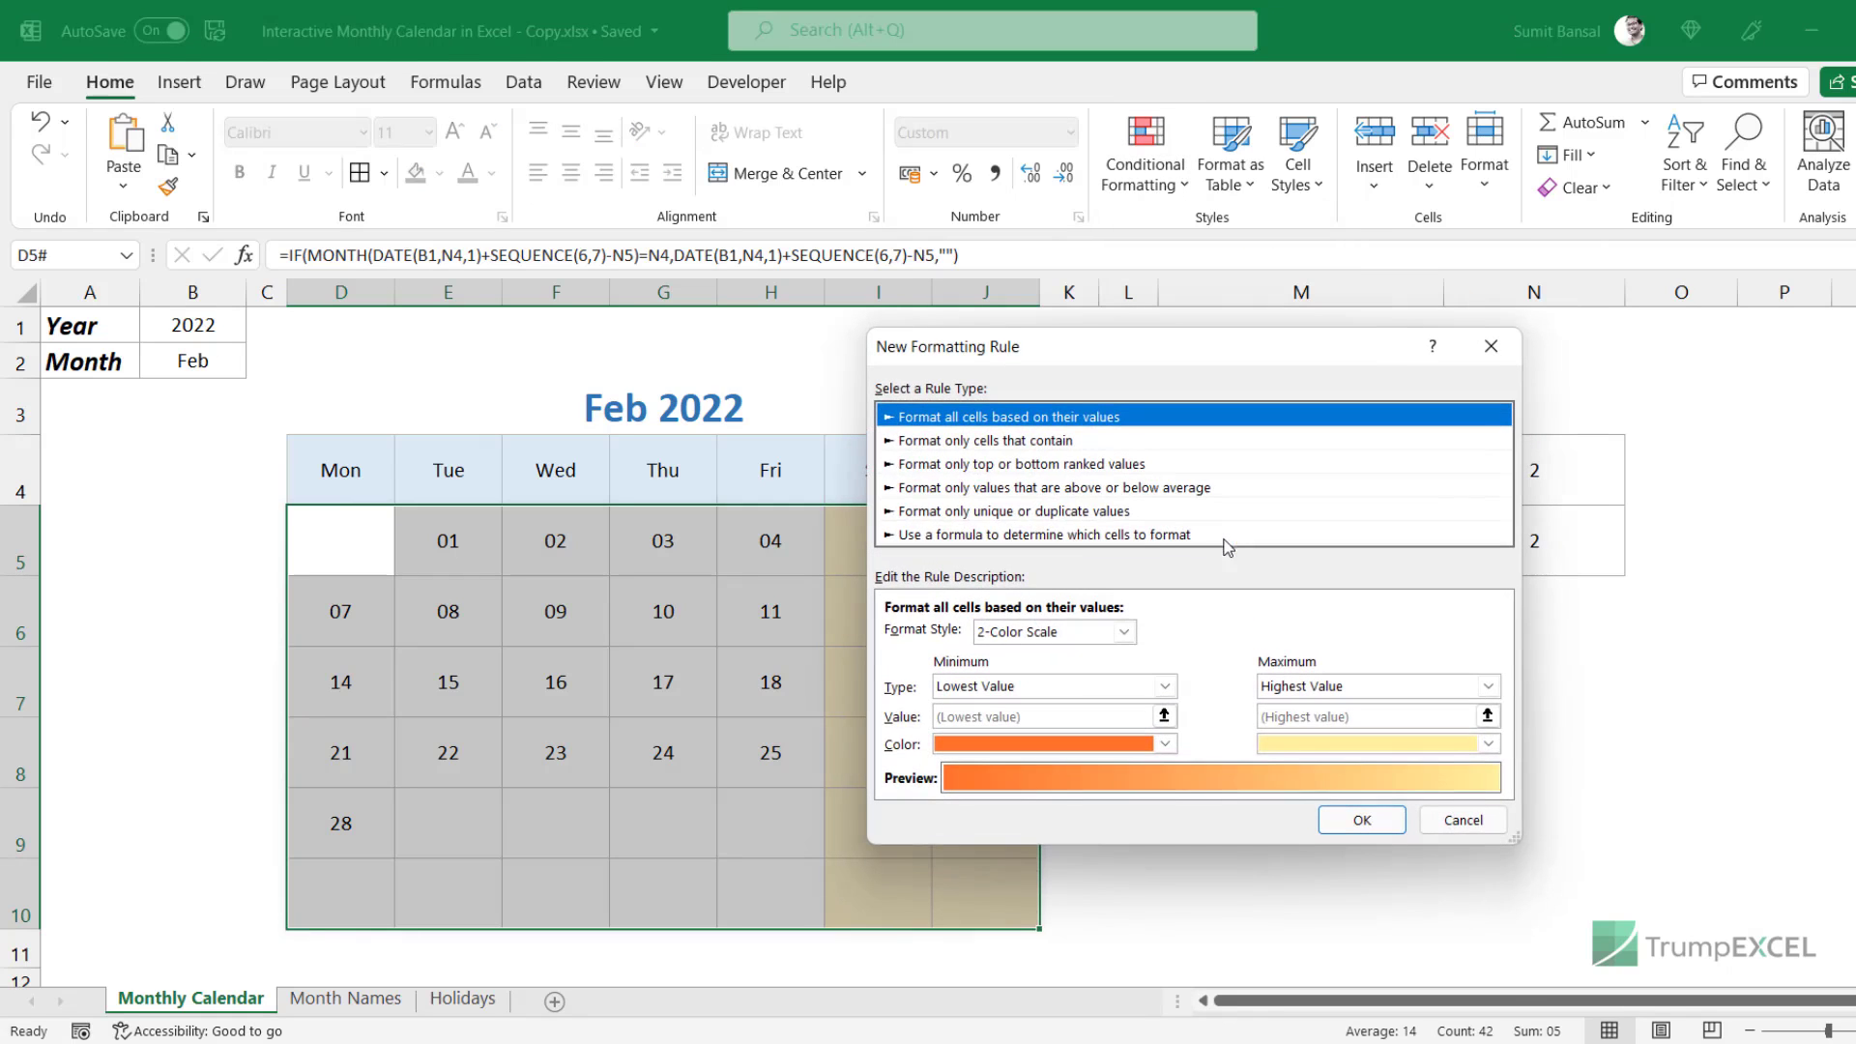
{"action": "left_click", "coordinate": [1033, 537]}
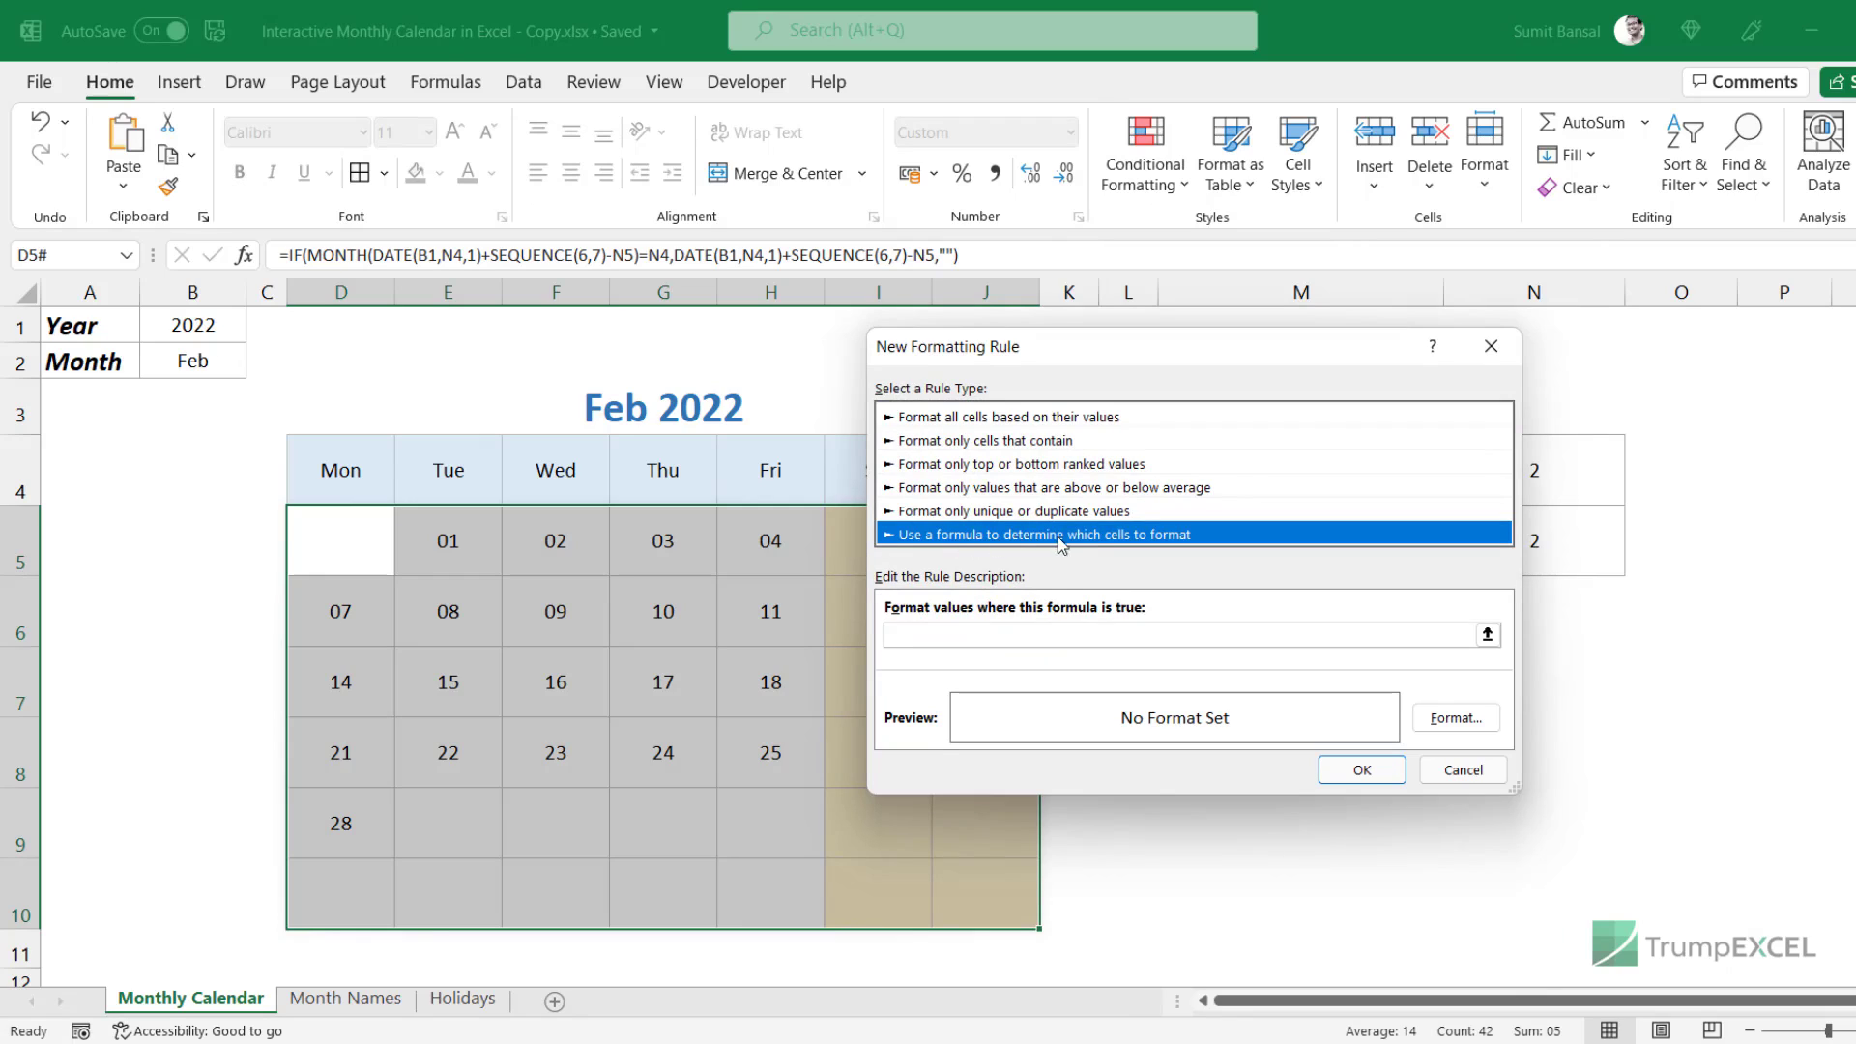
{"action": "left_click", "coordinate": [1035, 632]}
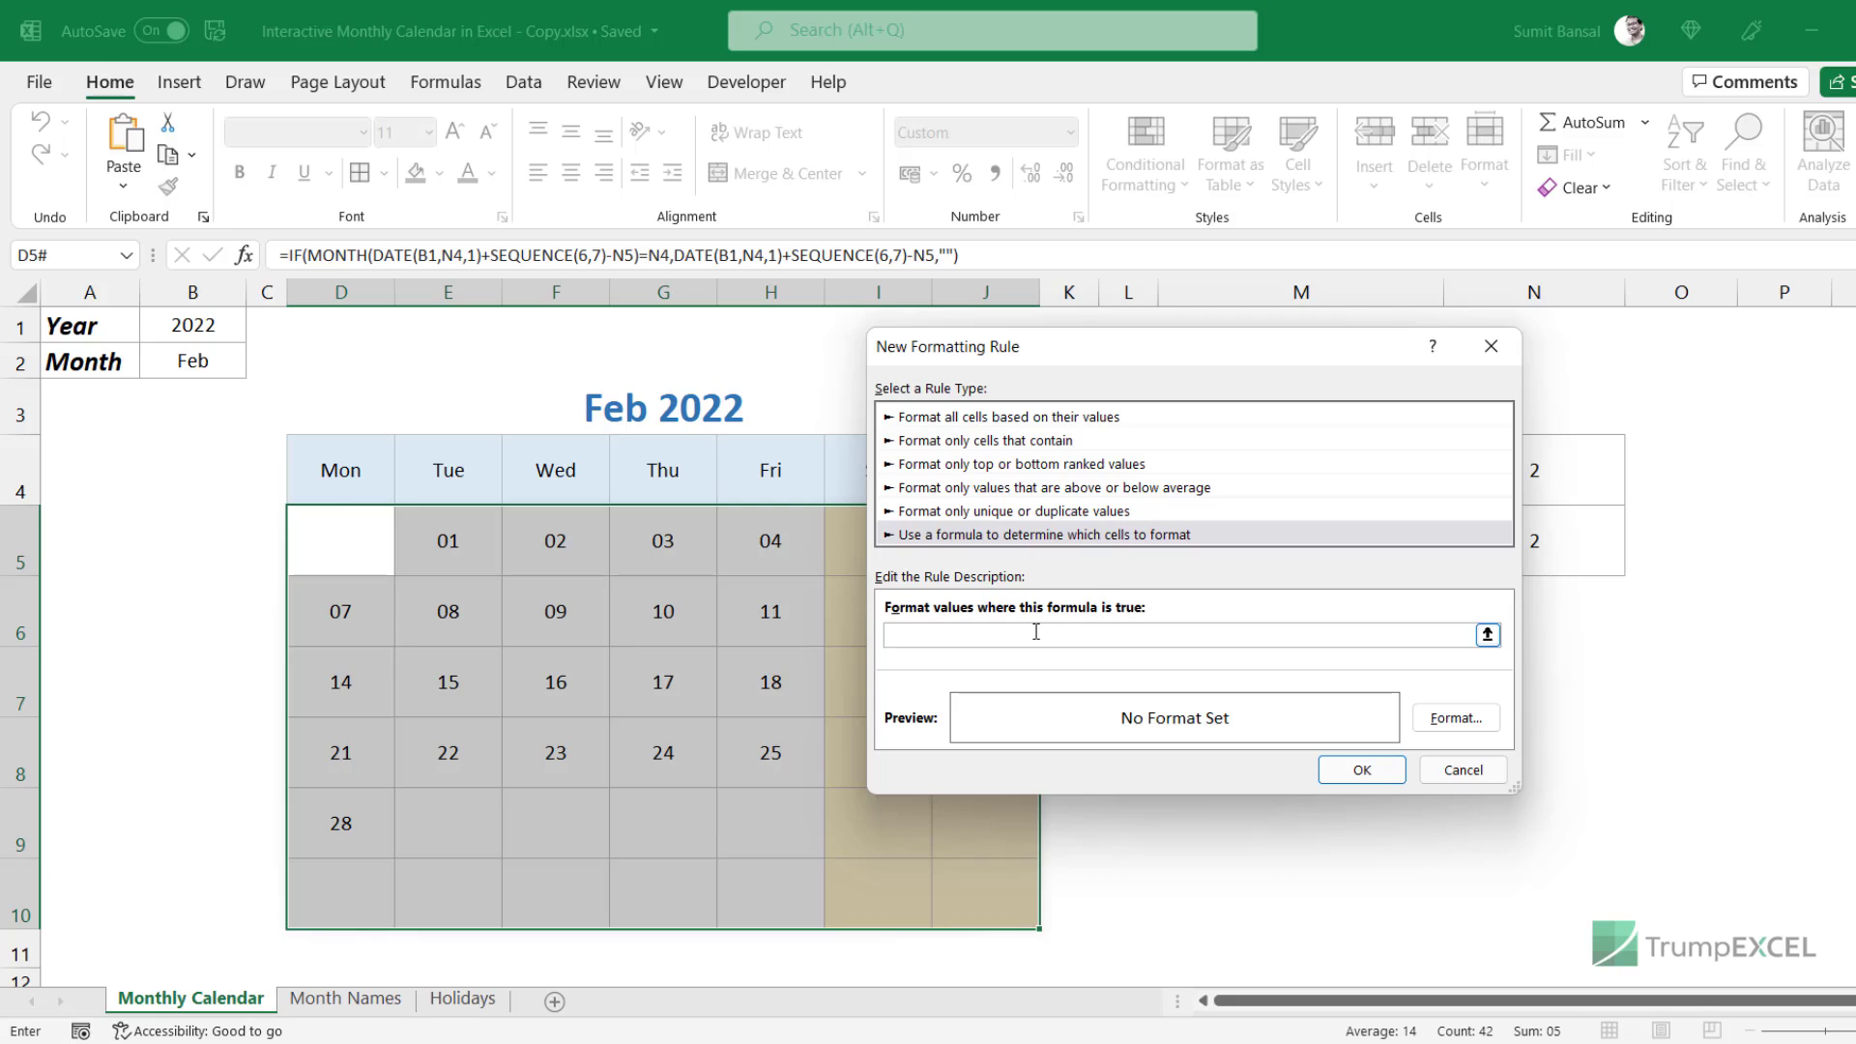
{"action": "key", "text": "ctrl+v"}
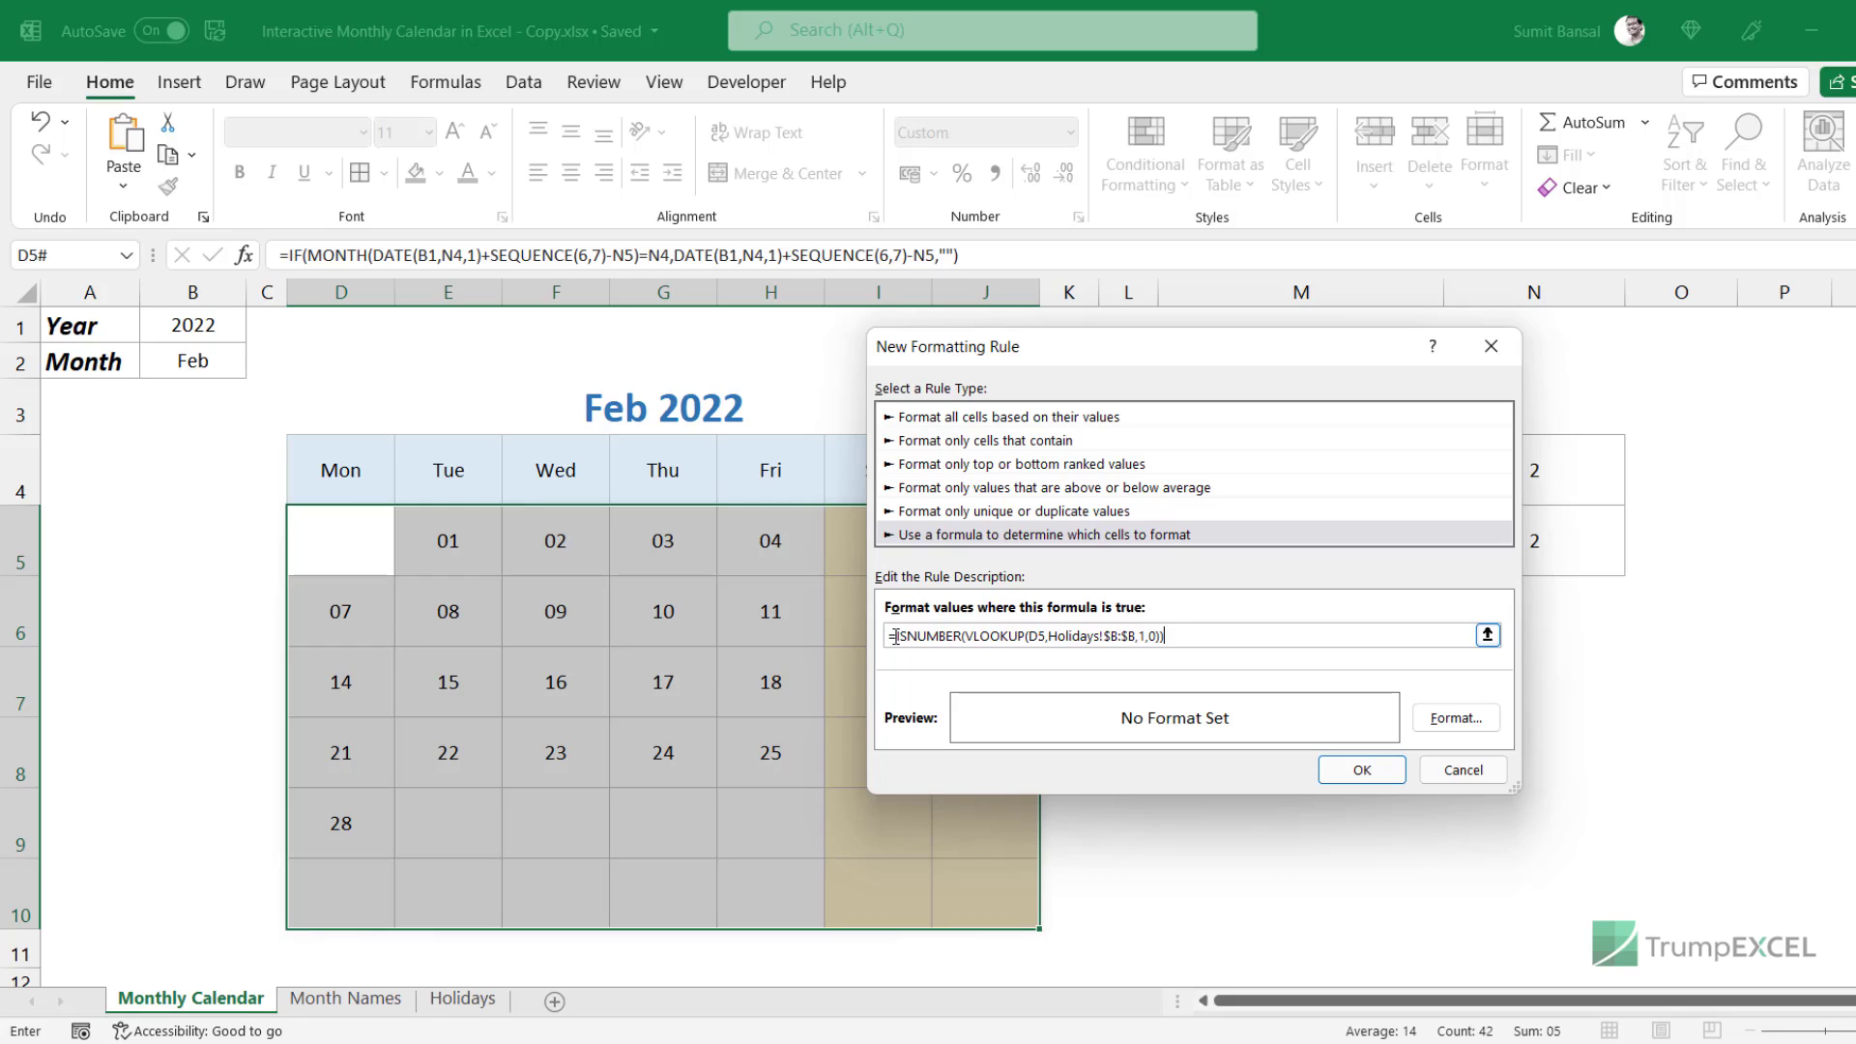
Give the holiday rule a dark red fill with bold white text and apply it to the calendar.
{"action": "left_click", "coordinate": [1443, 720]}
{"action": "left_click", "coordinate": [1146, 269]}
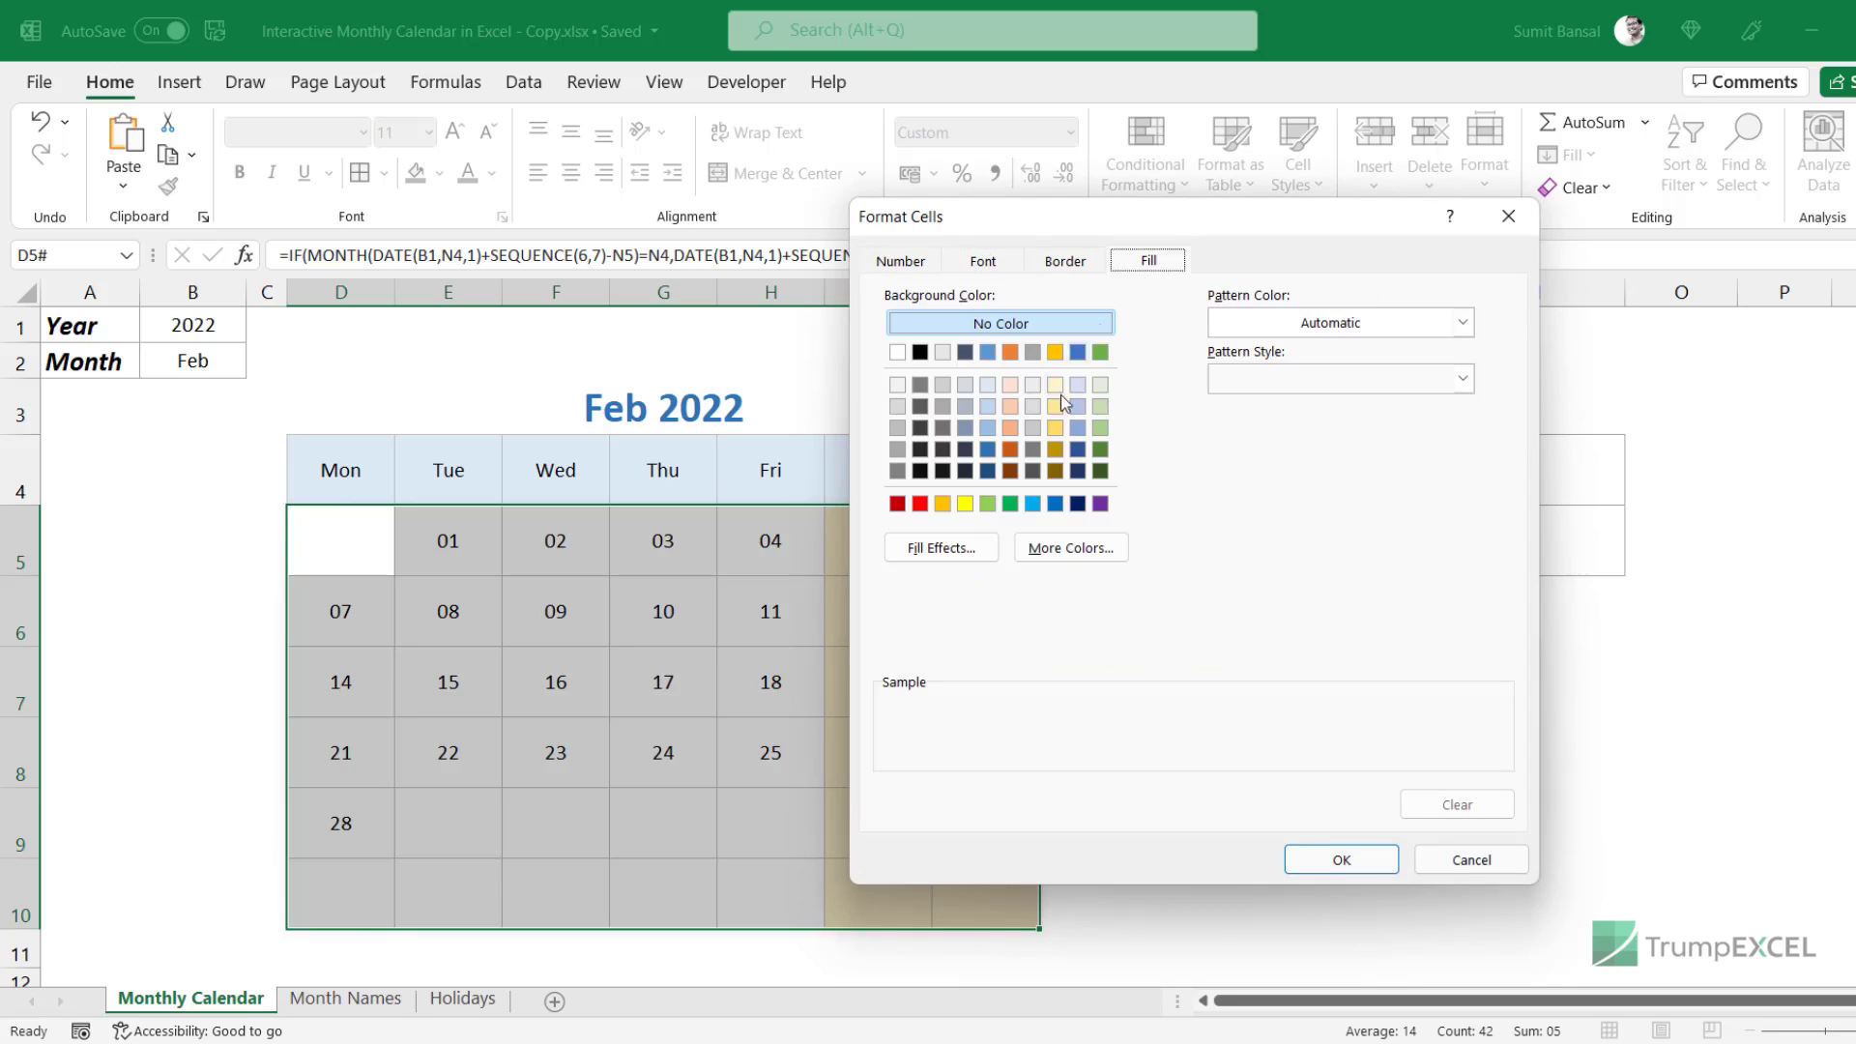
{"action": "left_click", "coordinate": [901, 505]}
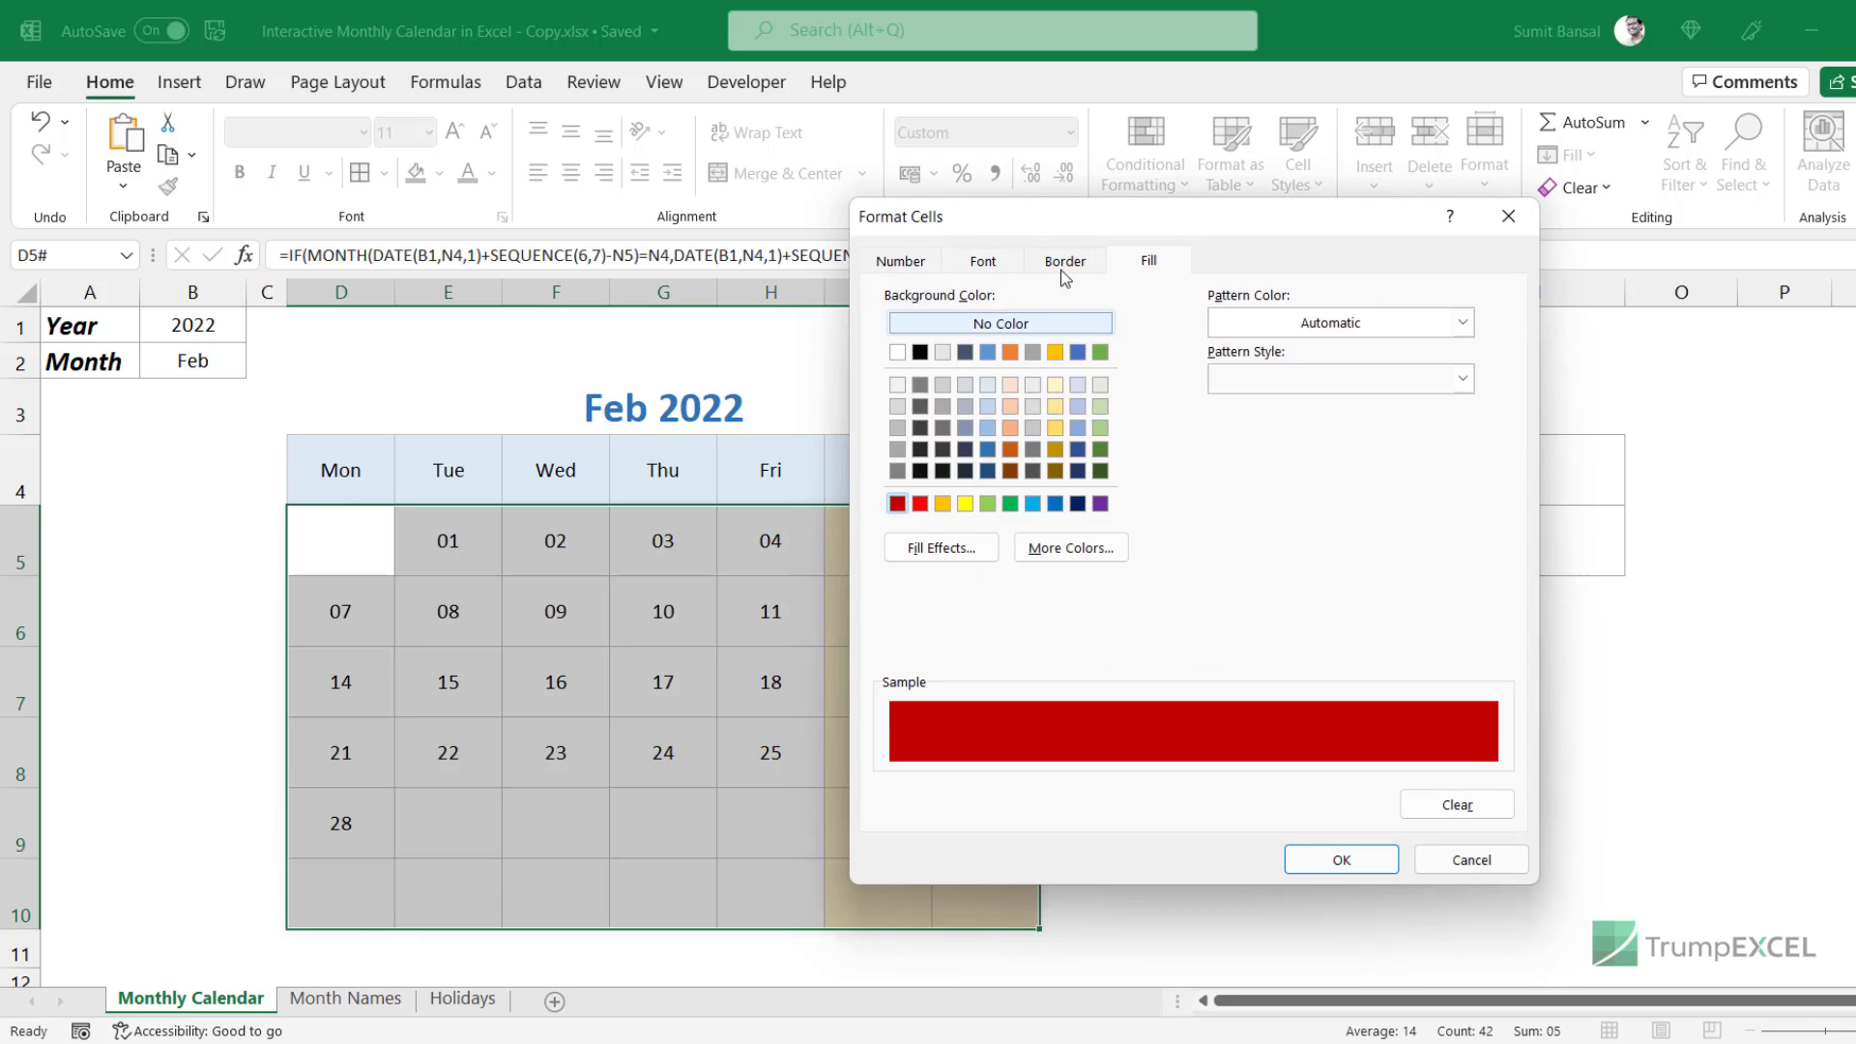
{"action": "left_click", "coordinate": [995, 265]}
{"action": "left_click", "coordinate": [1323, 483]}
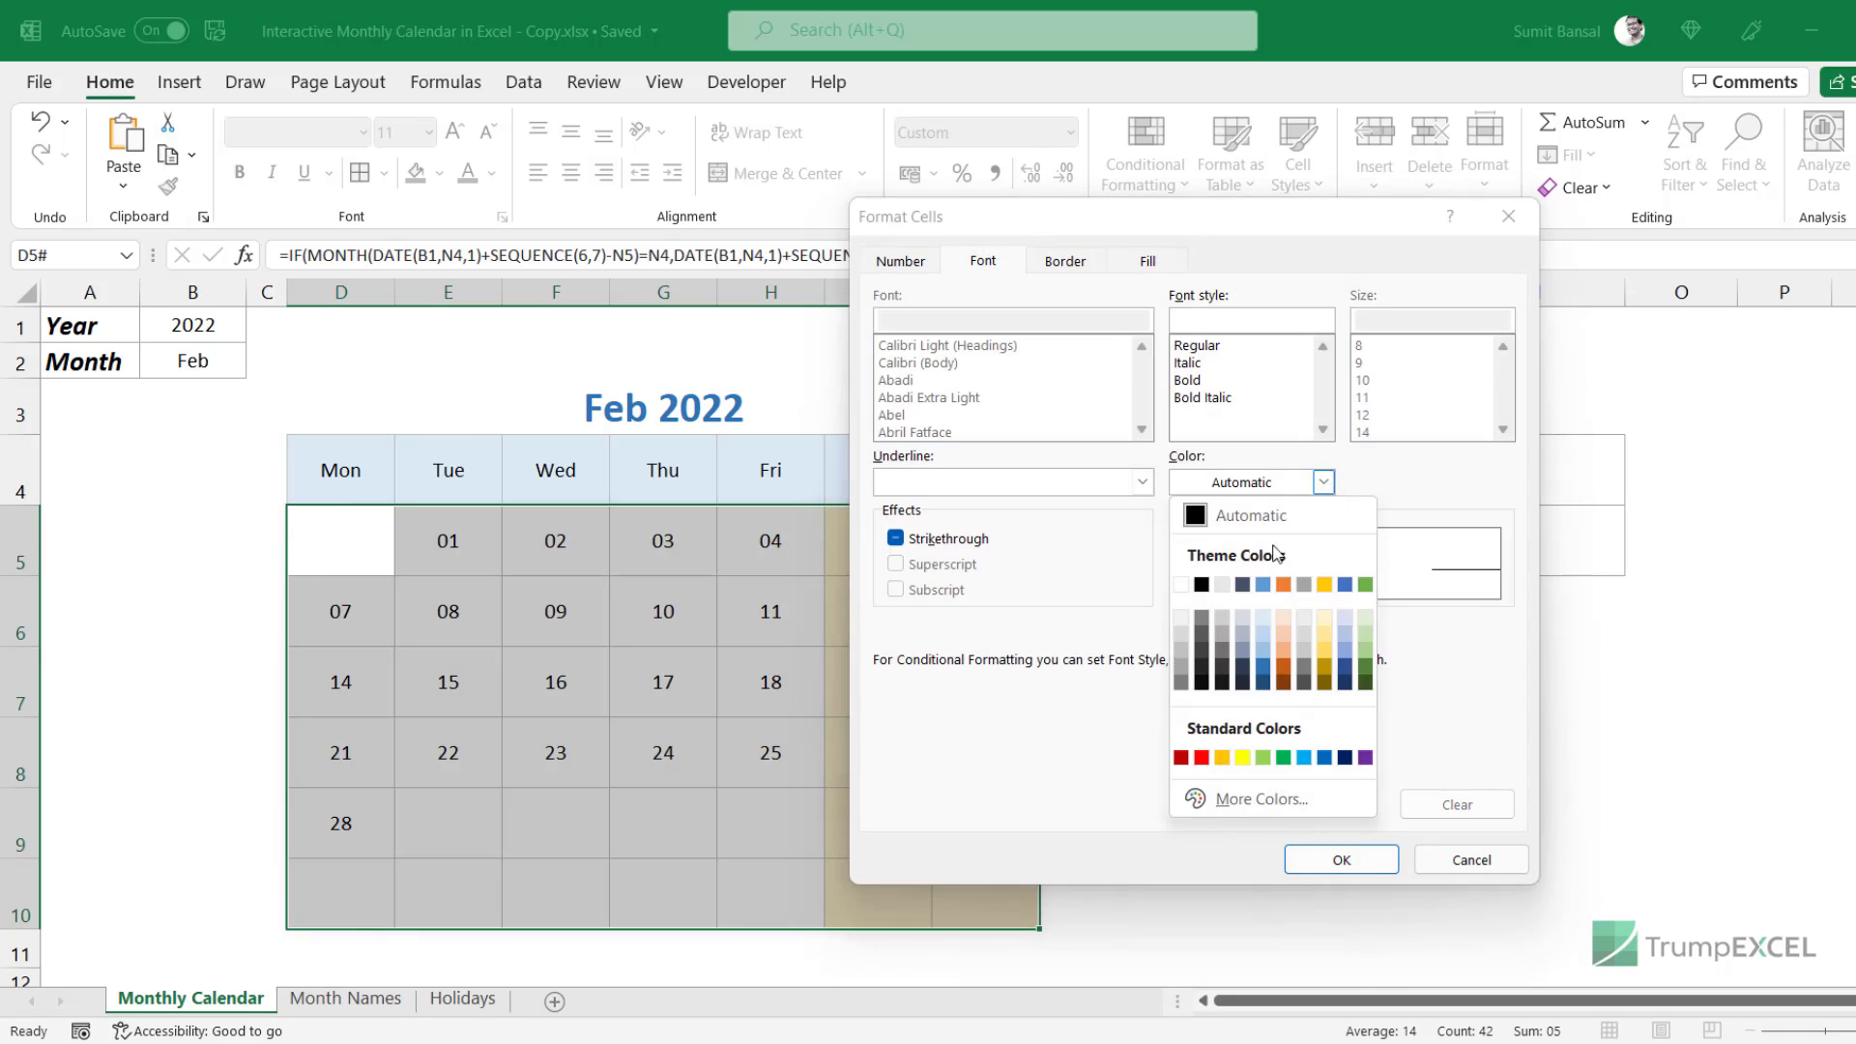
{"action": "left_click", "coordinate": [1195, 589]}
{"action": "left_click", "coordinate": [1204, 384]}
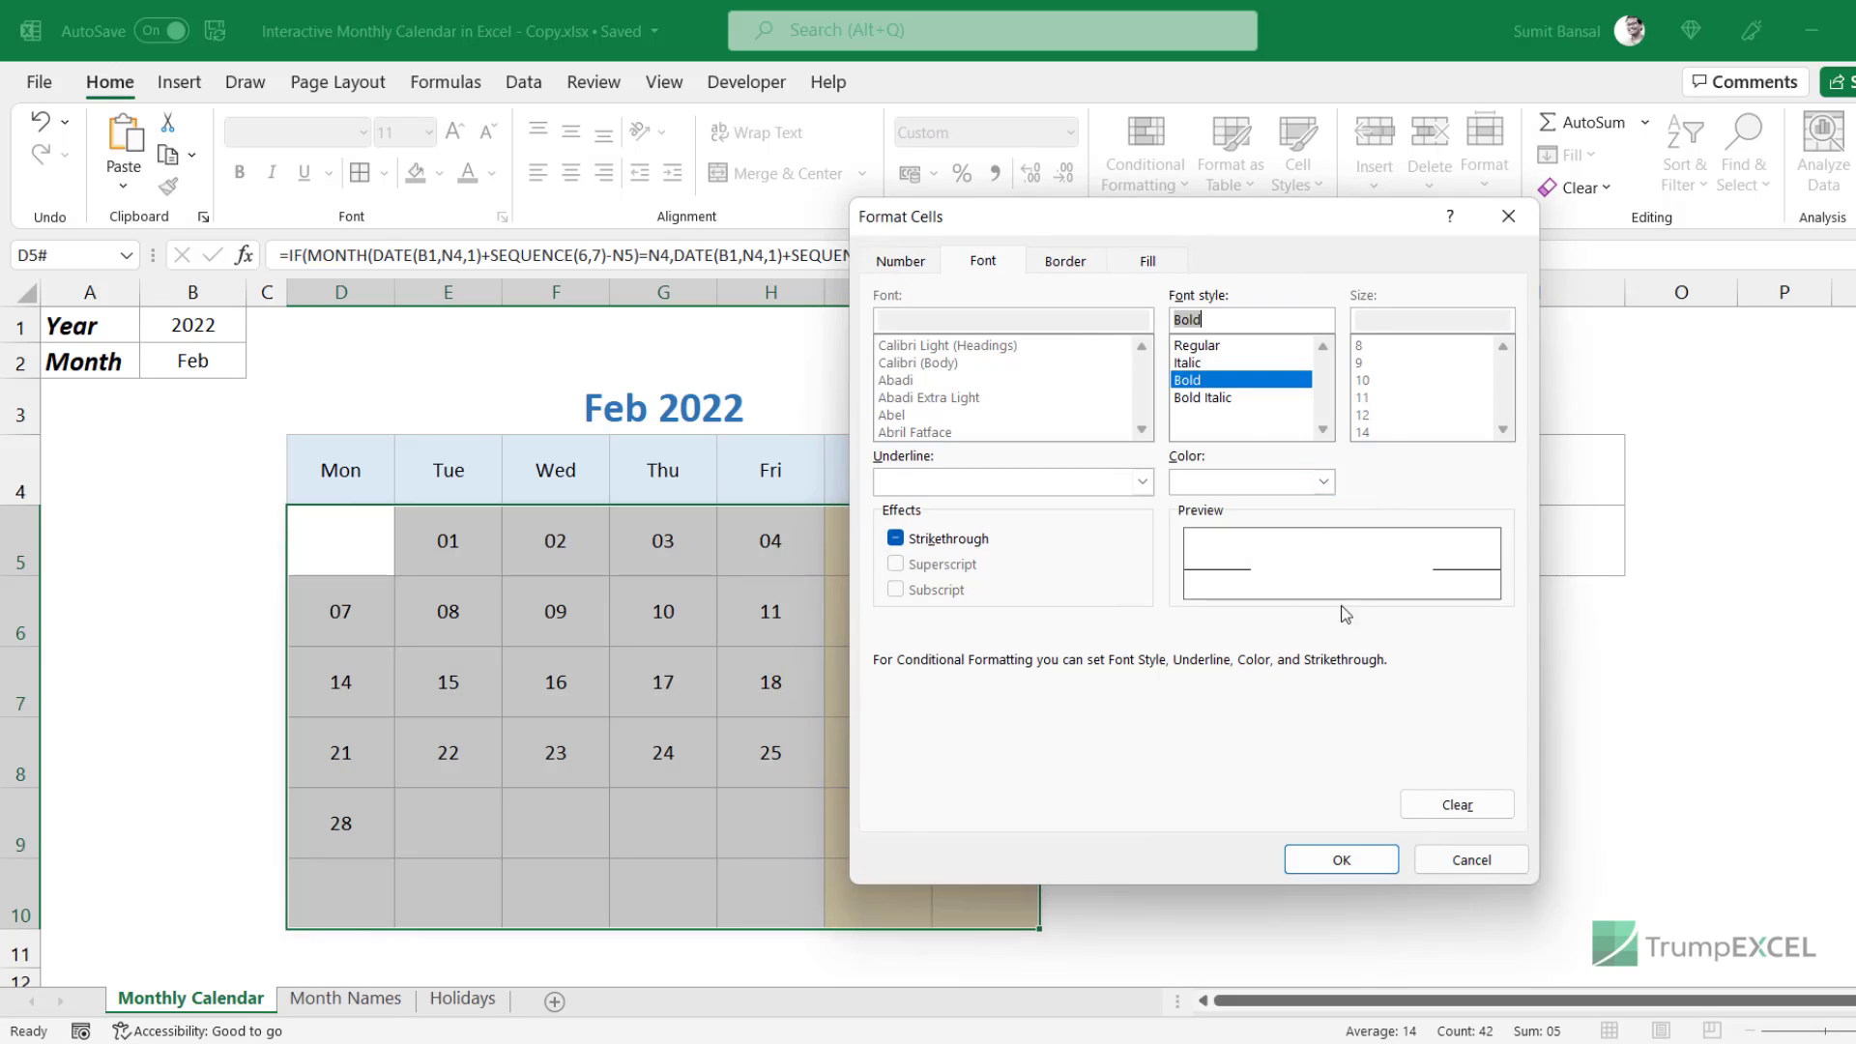
{"action": "left_click", "coordinate": [1368, 868]}
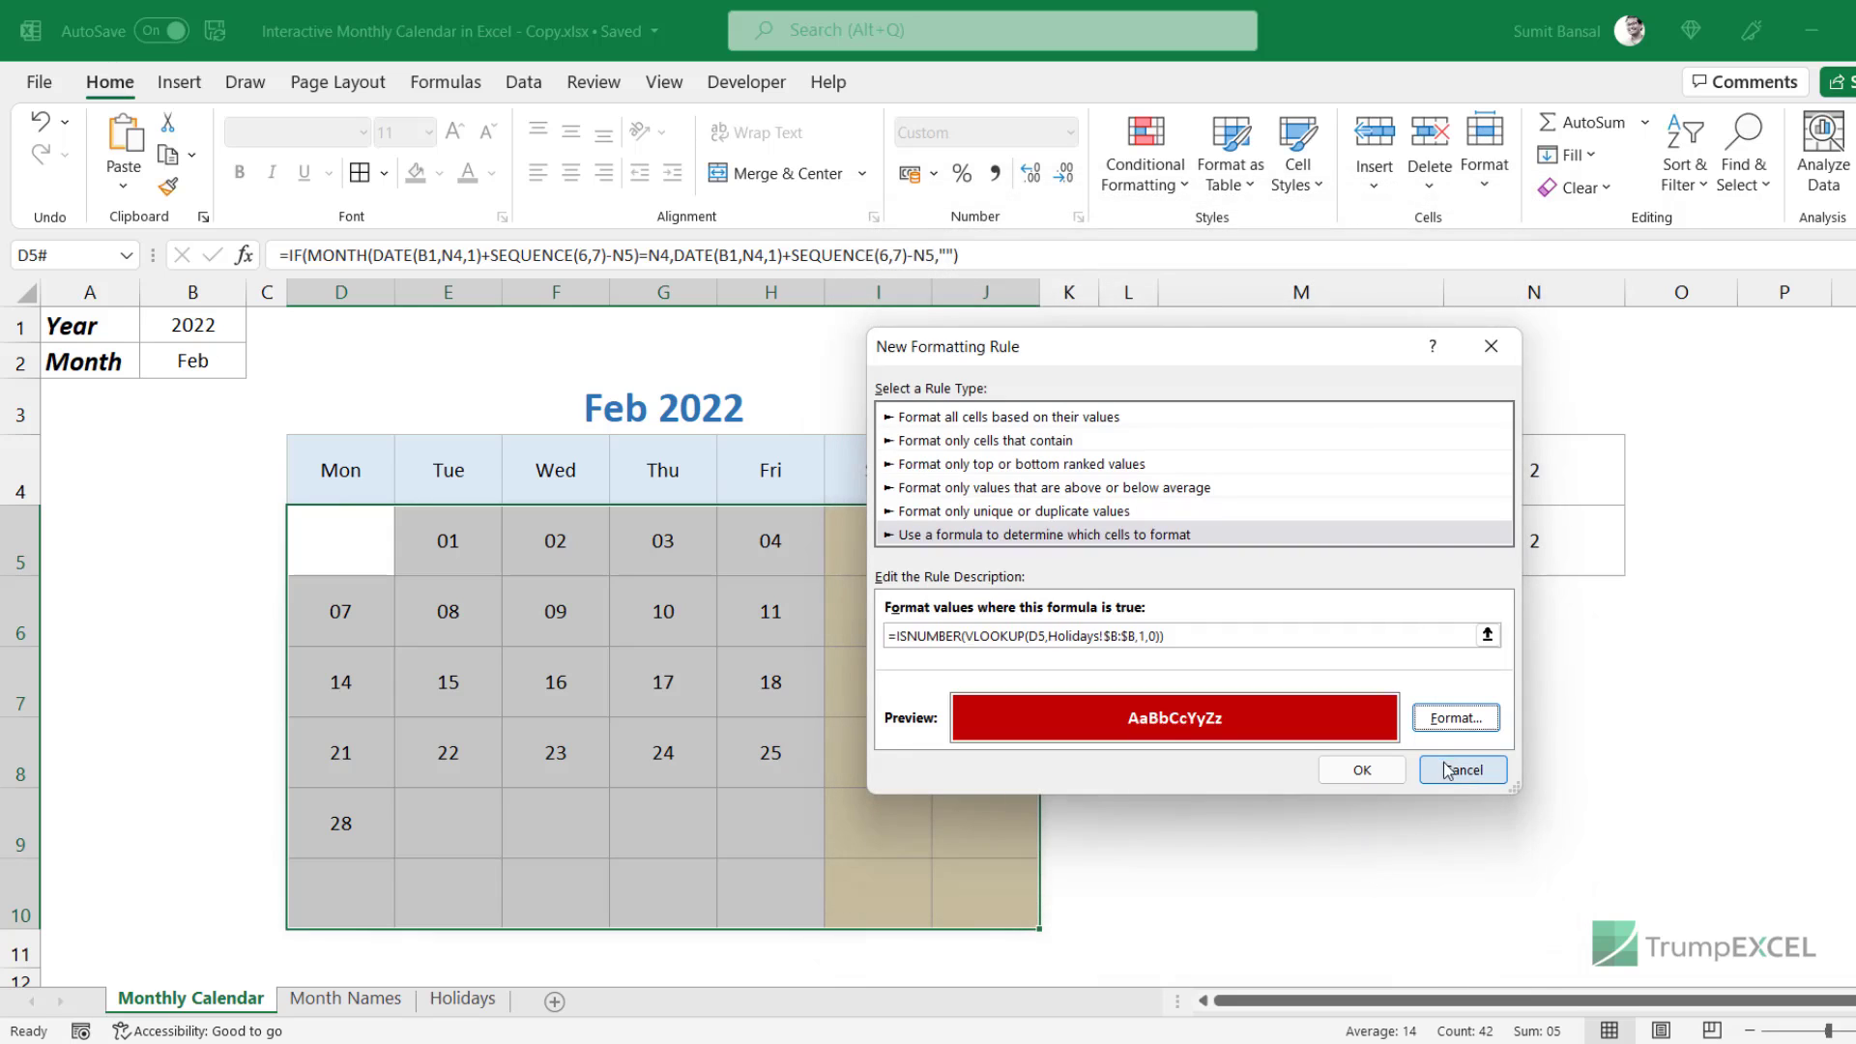
{"action": "left_click", "coordinate": [1358, 769]}
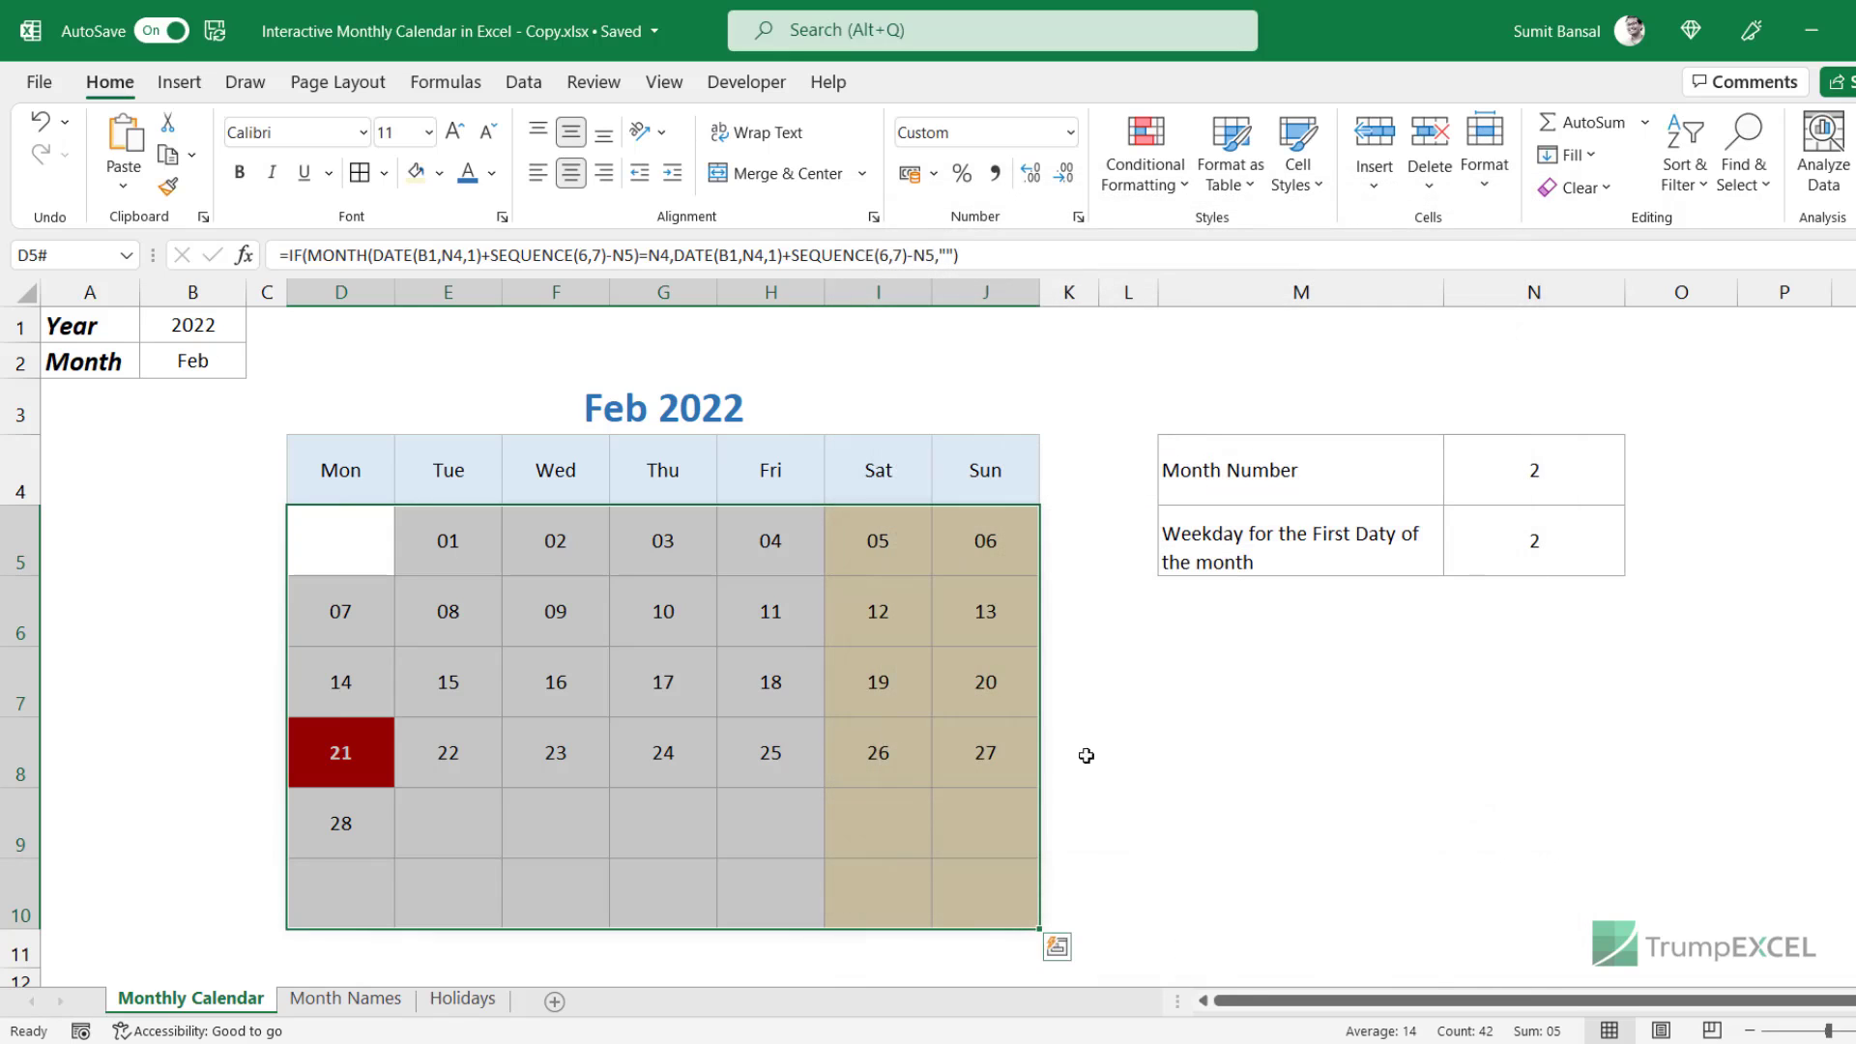
Compare the calendar's February 21 cell with the President's Day entry on the Holidays sheet.
{"action": "left_click", "coordinate": [370, 745]}
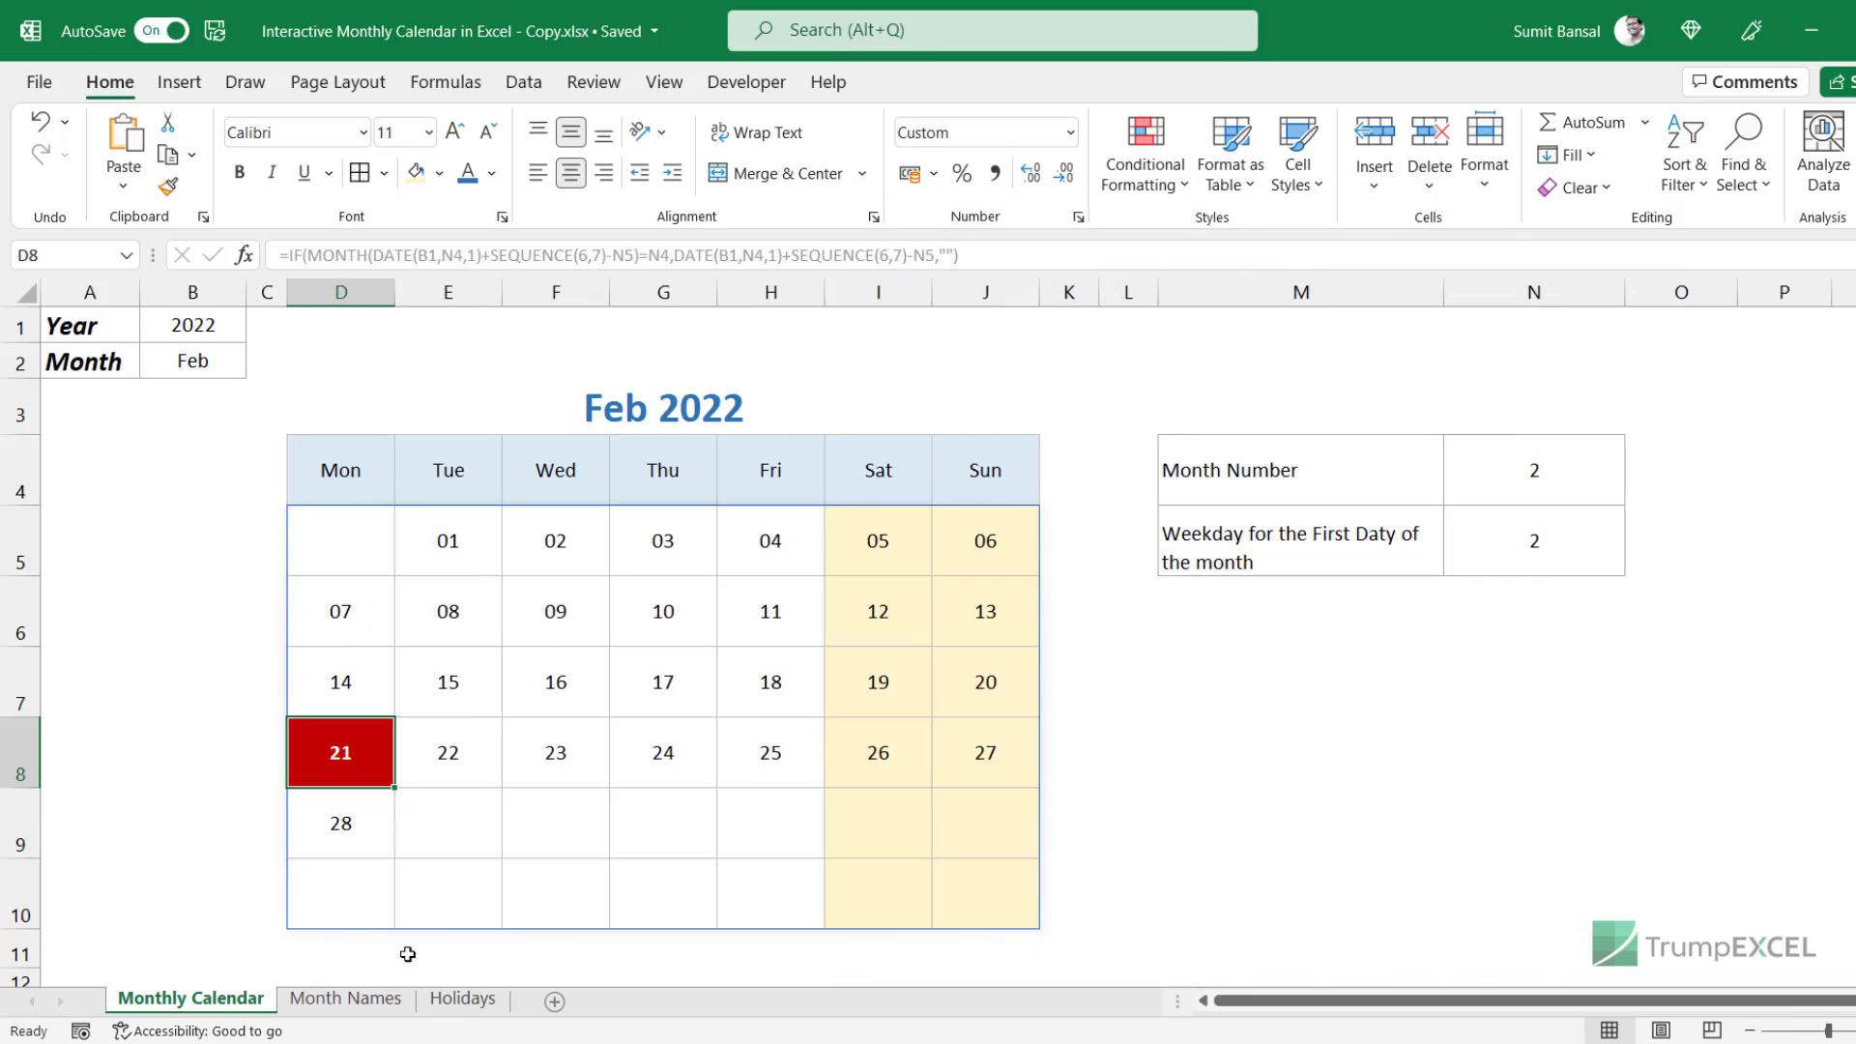
{"action": "left_click", "coordinate": [461, 999]}
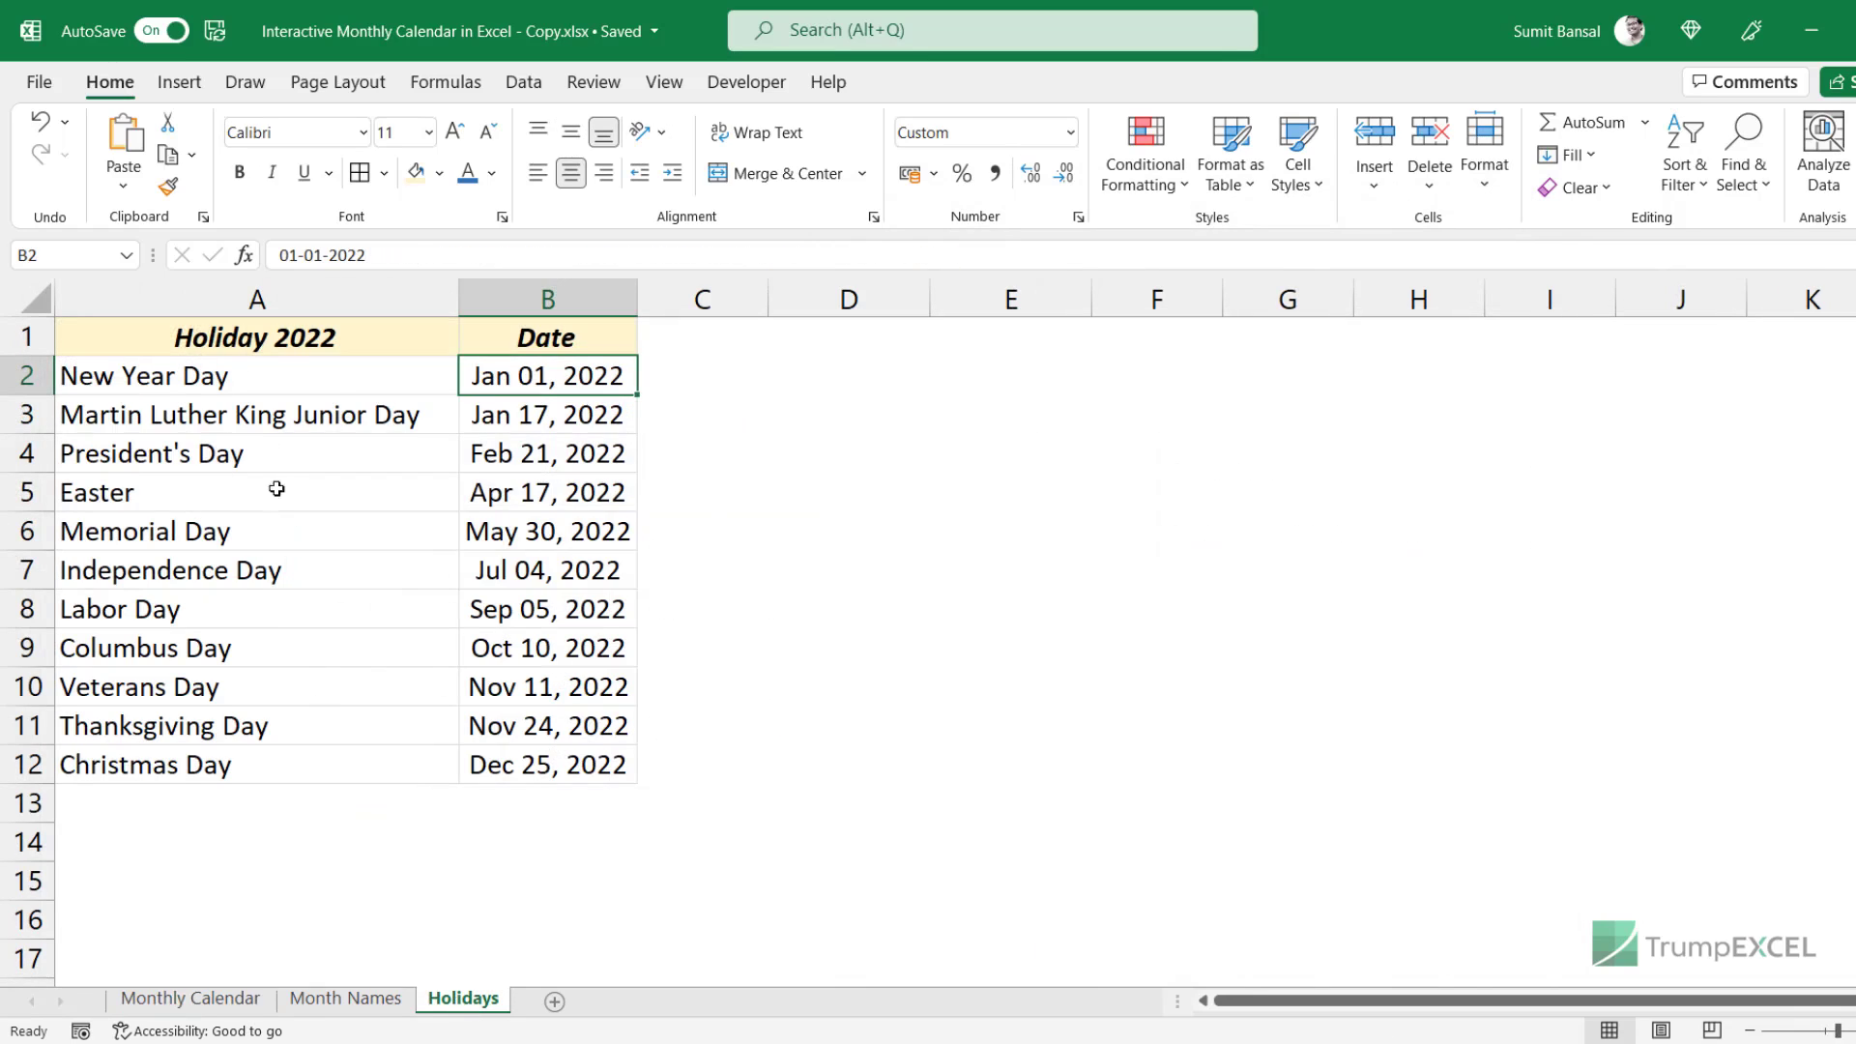
{"action": "left_click_drag", "start_coordinate": [509, 456], "coordinate": [368, 460]}
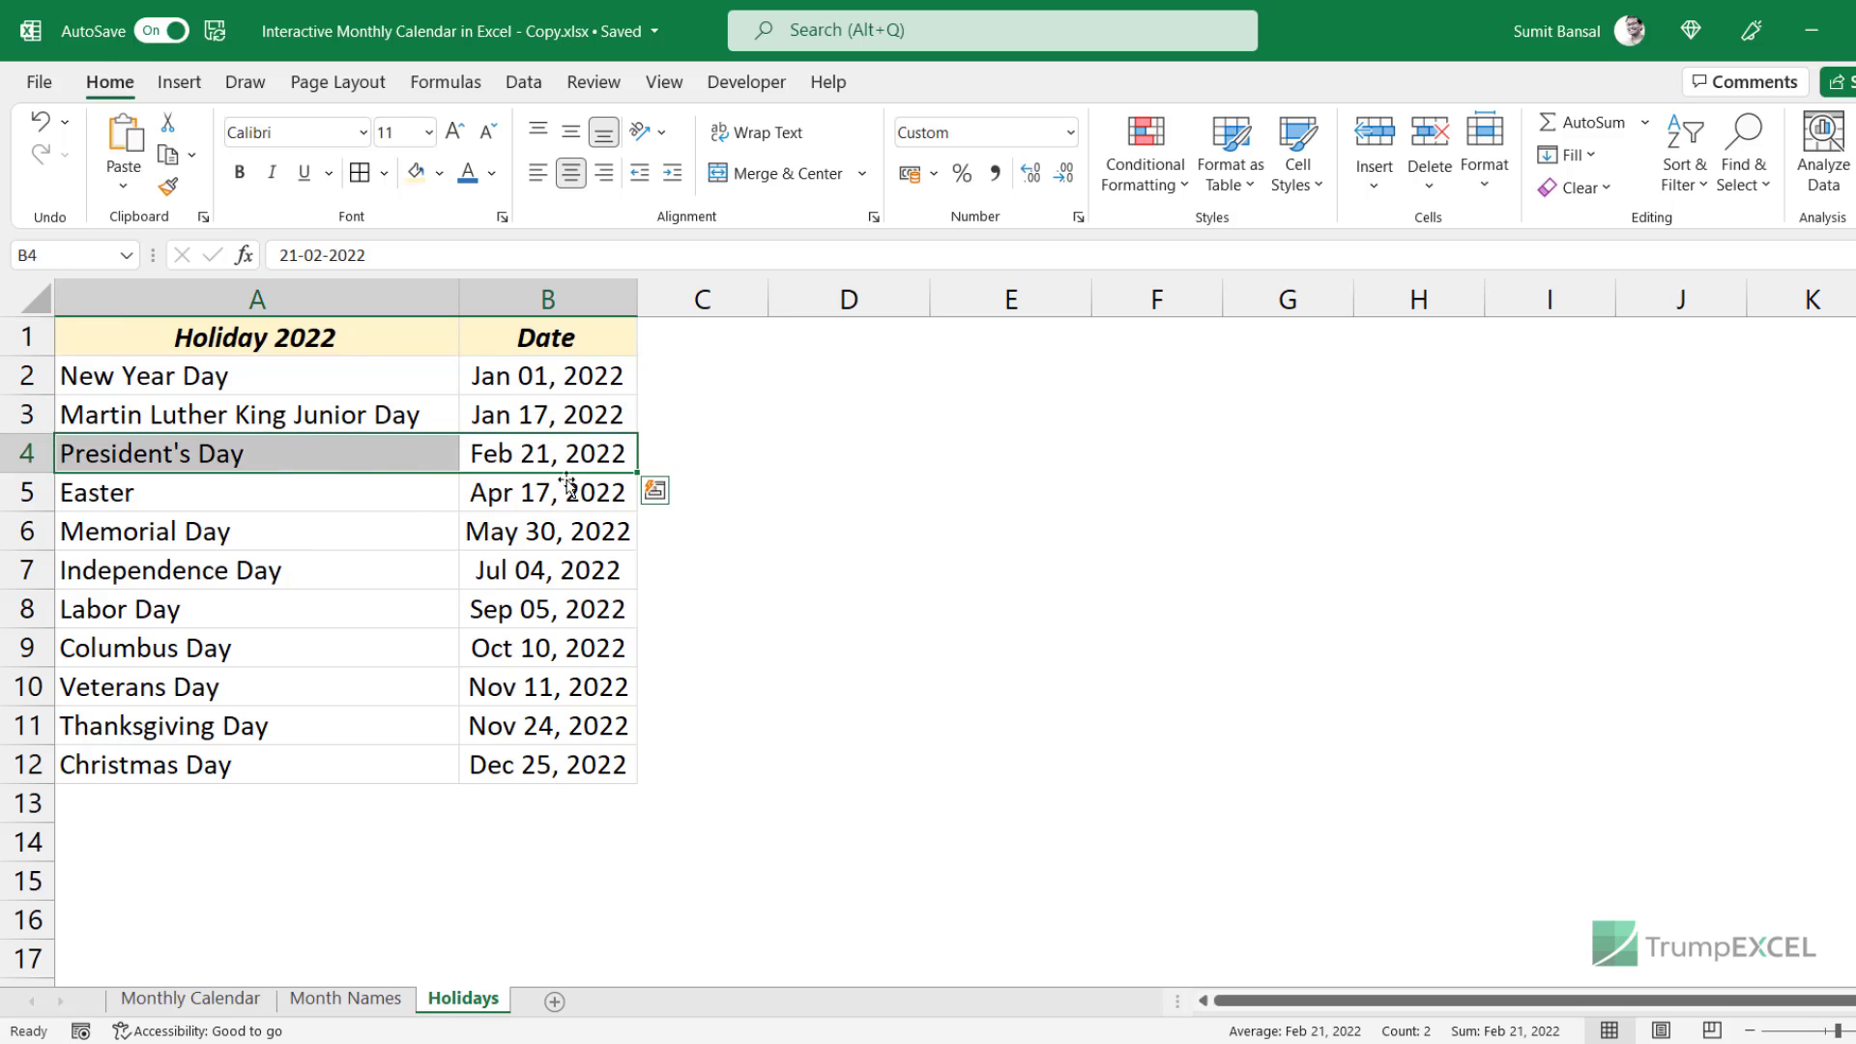
{"action": "left_click", "coordinate": [240, 1000]}
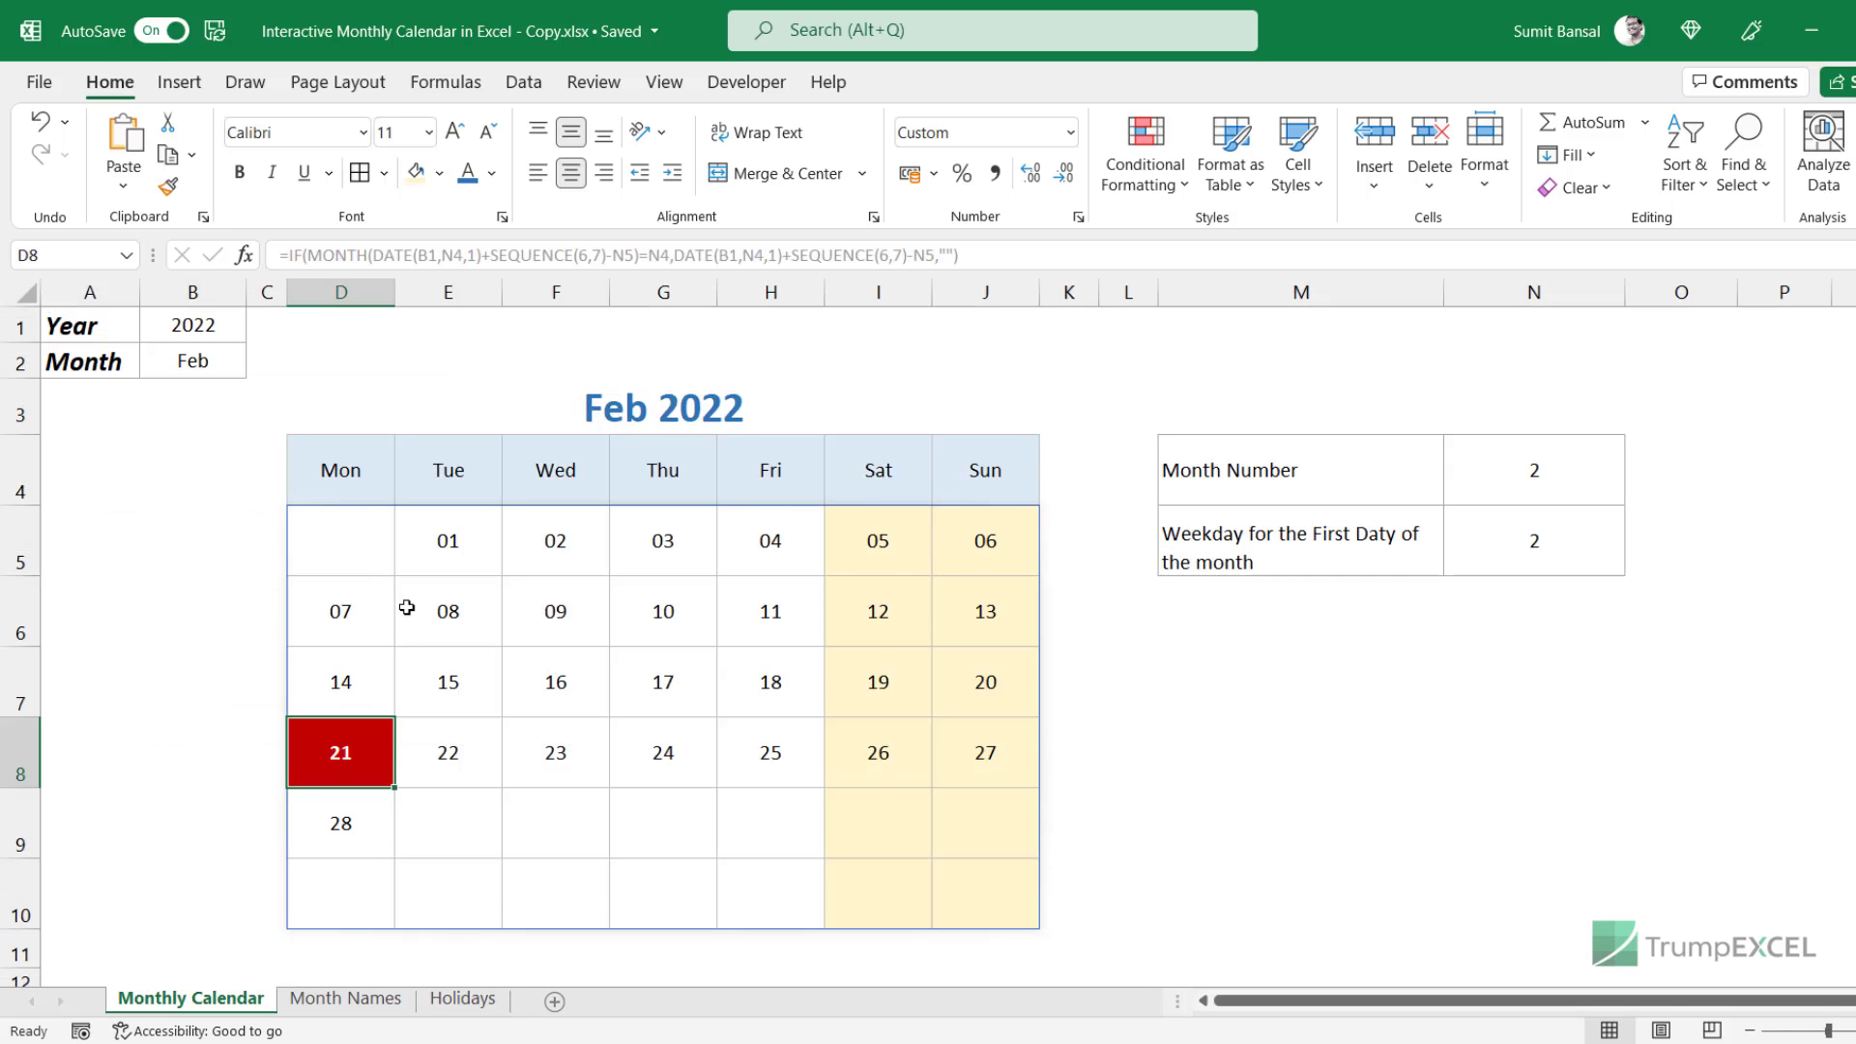
Set the calendar month to Jan and check its holidays against the January entries A2:B3 on the Holidays sheet.
{"action": "left_click", "coordinate": [231, 376]}
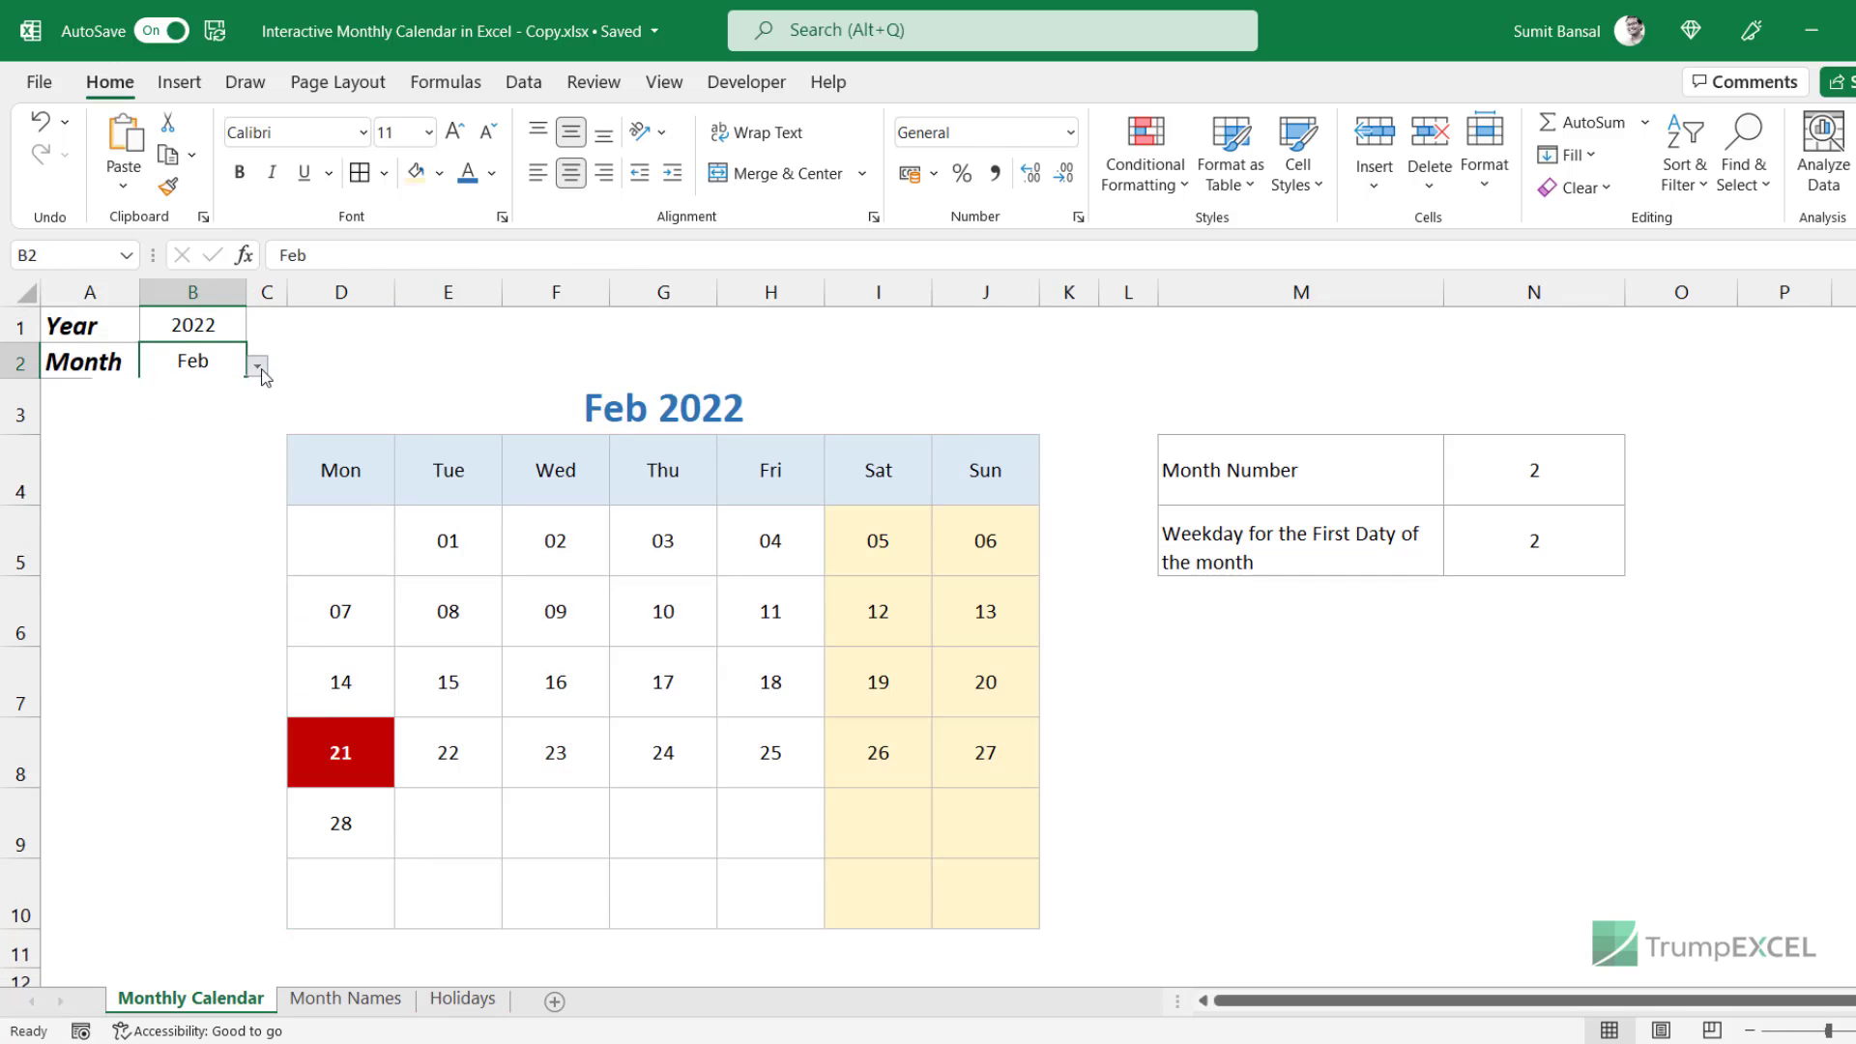
{"action": "left_click", "coordinate": [257, 365]}
{"action": "left_click", "coordinate": [126, 389]}
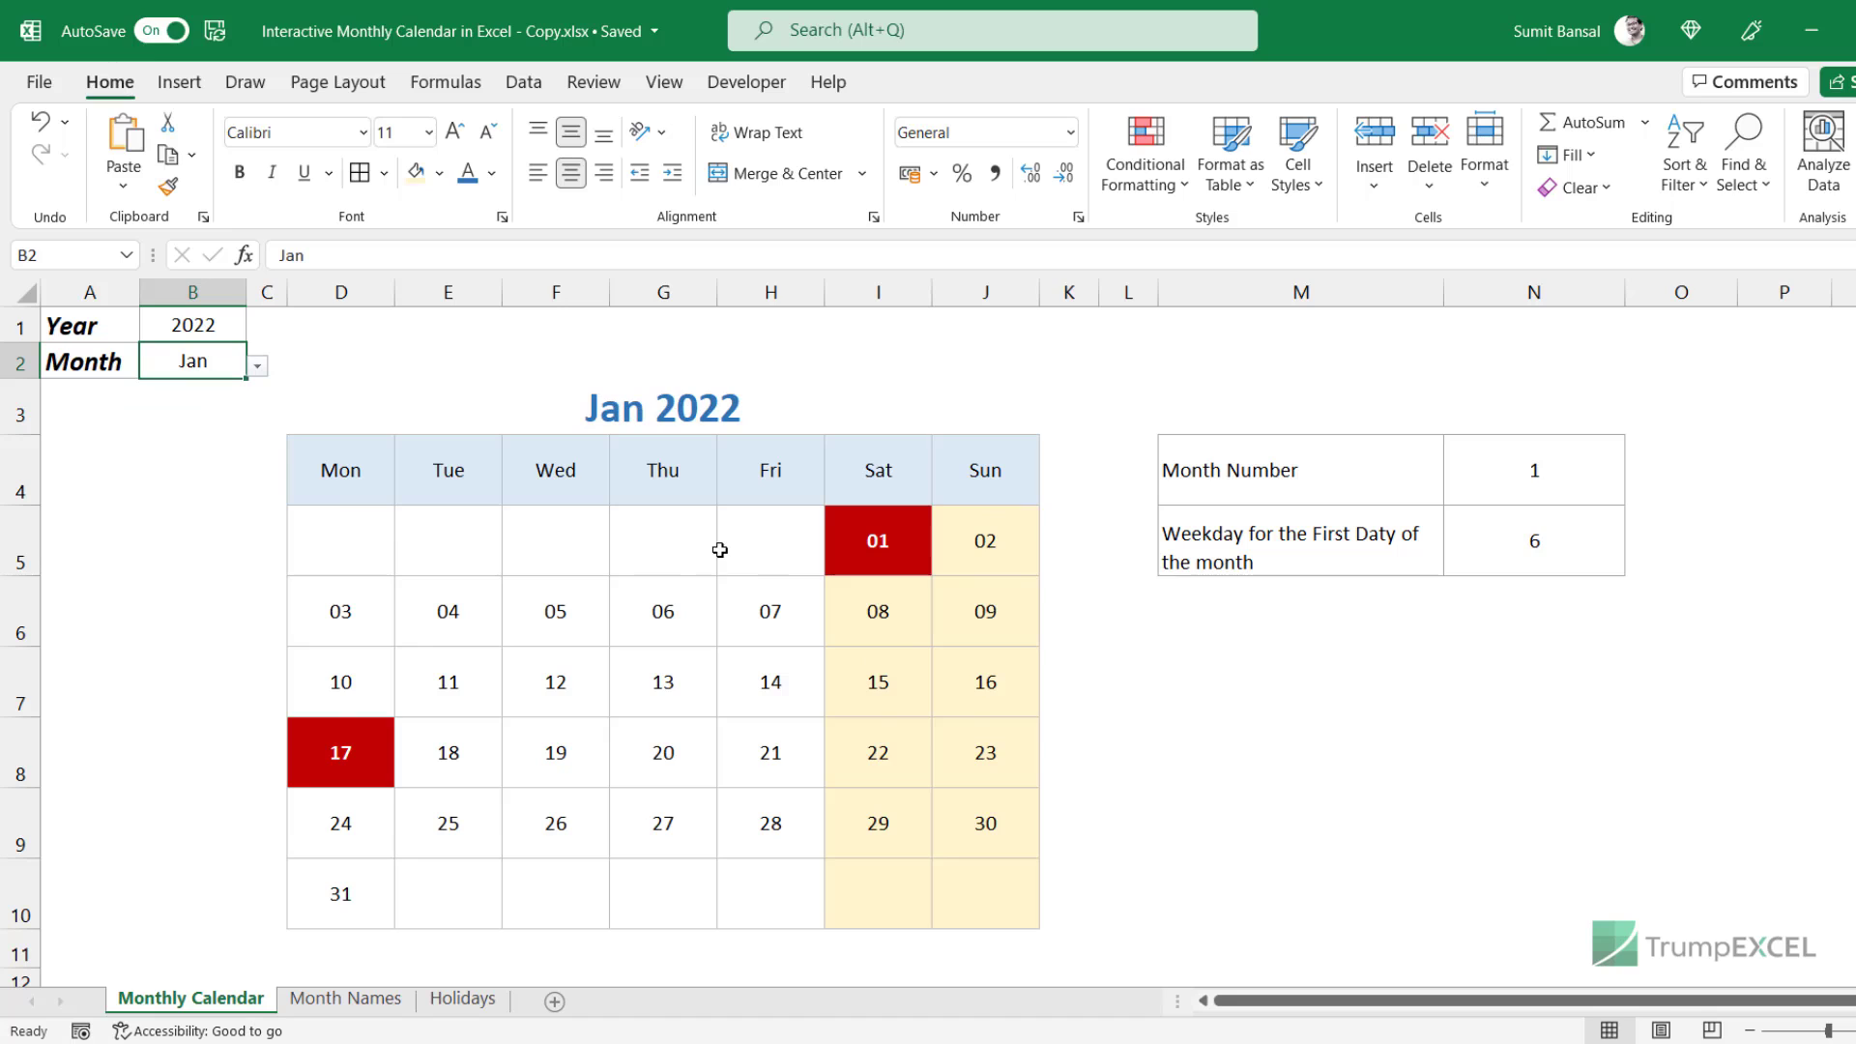
{"action": "left_click", "coordinate": [462, 998]}
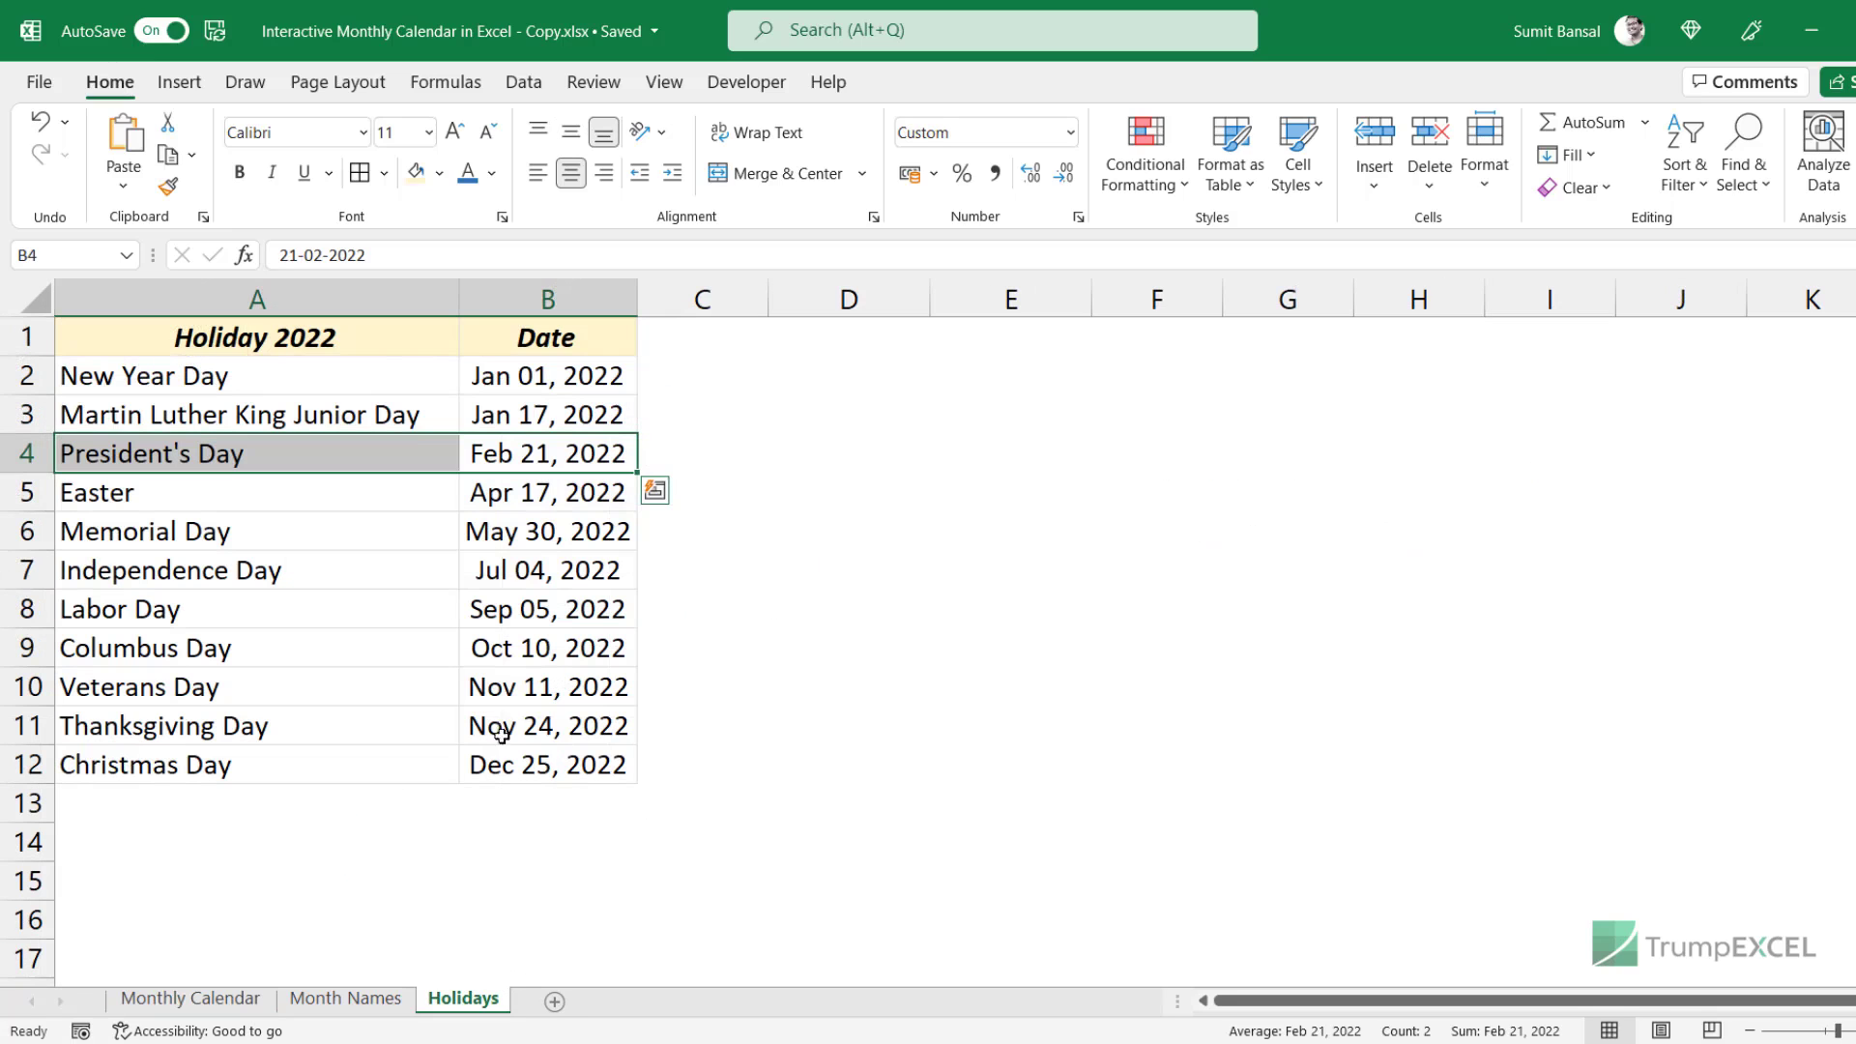
{"action": "left_click_drag", "start_coordinate": [377, 371], "coordinate": [561, 410]}
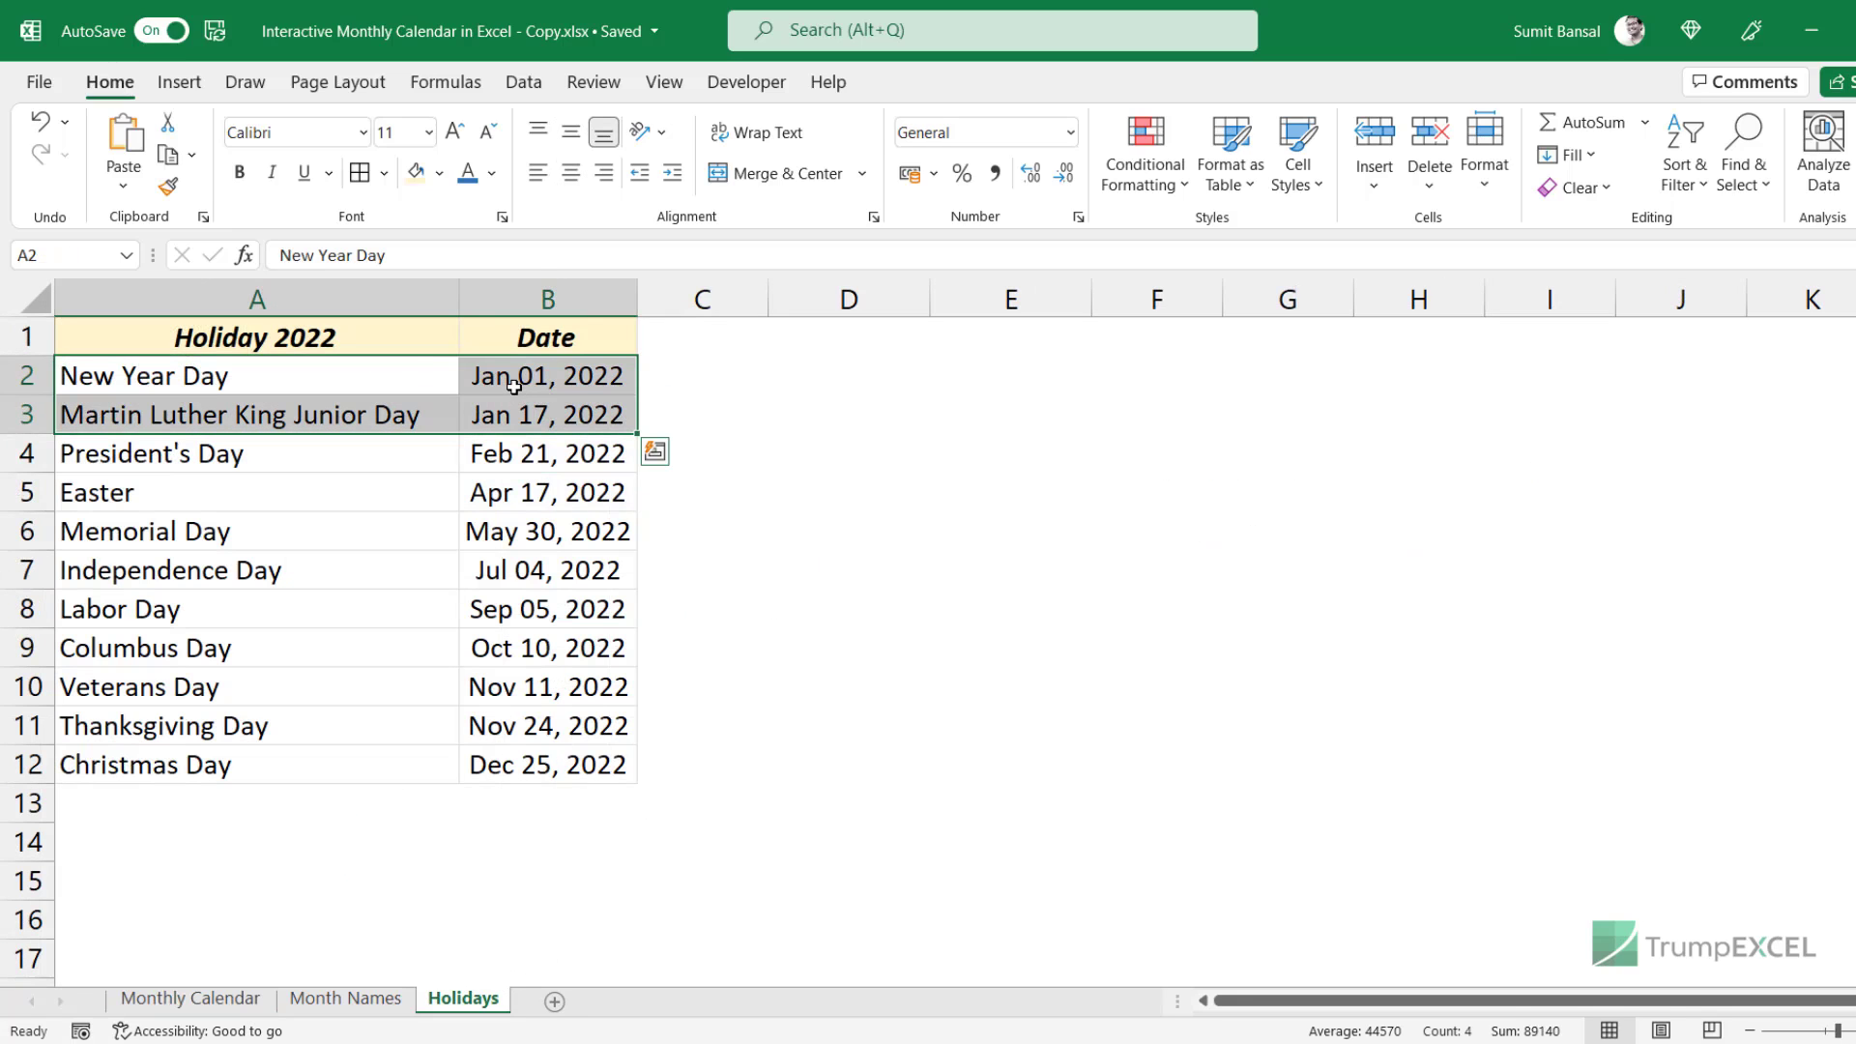
Examine the Month Names list, the helper cells N4:N5 and how the calendar formula in D5 refers to them.
{"action": "left_click", "coordinate": [343, 1004]}
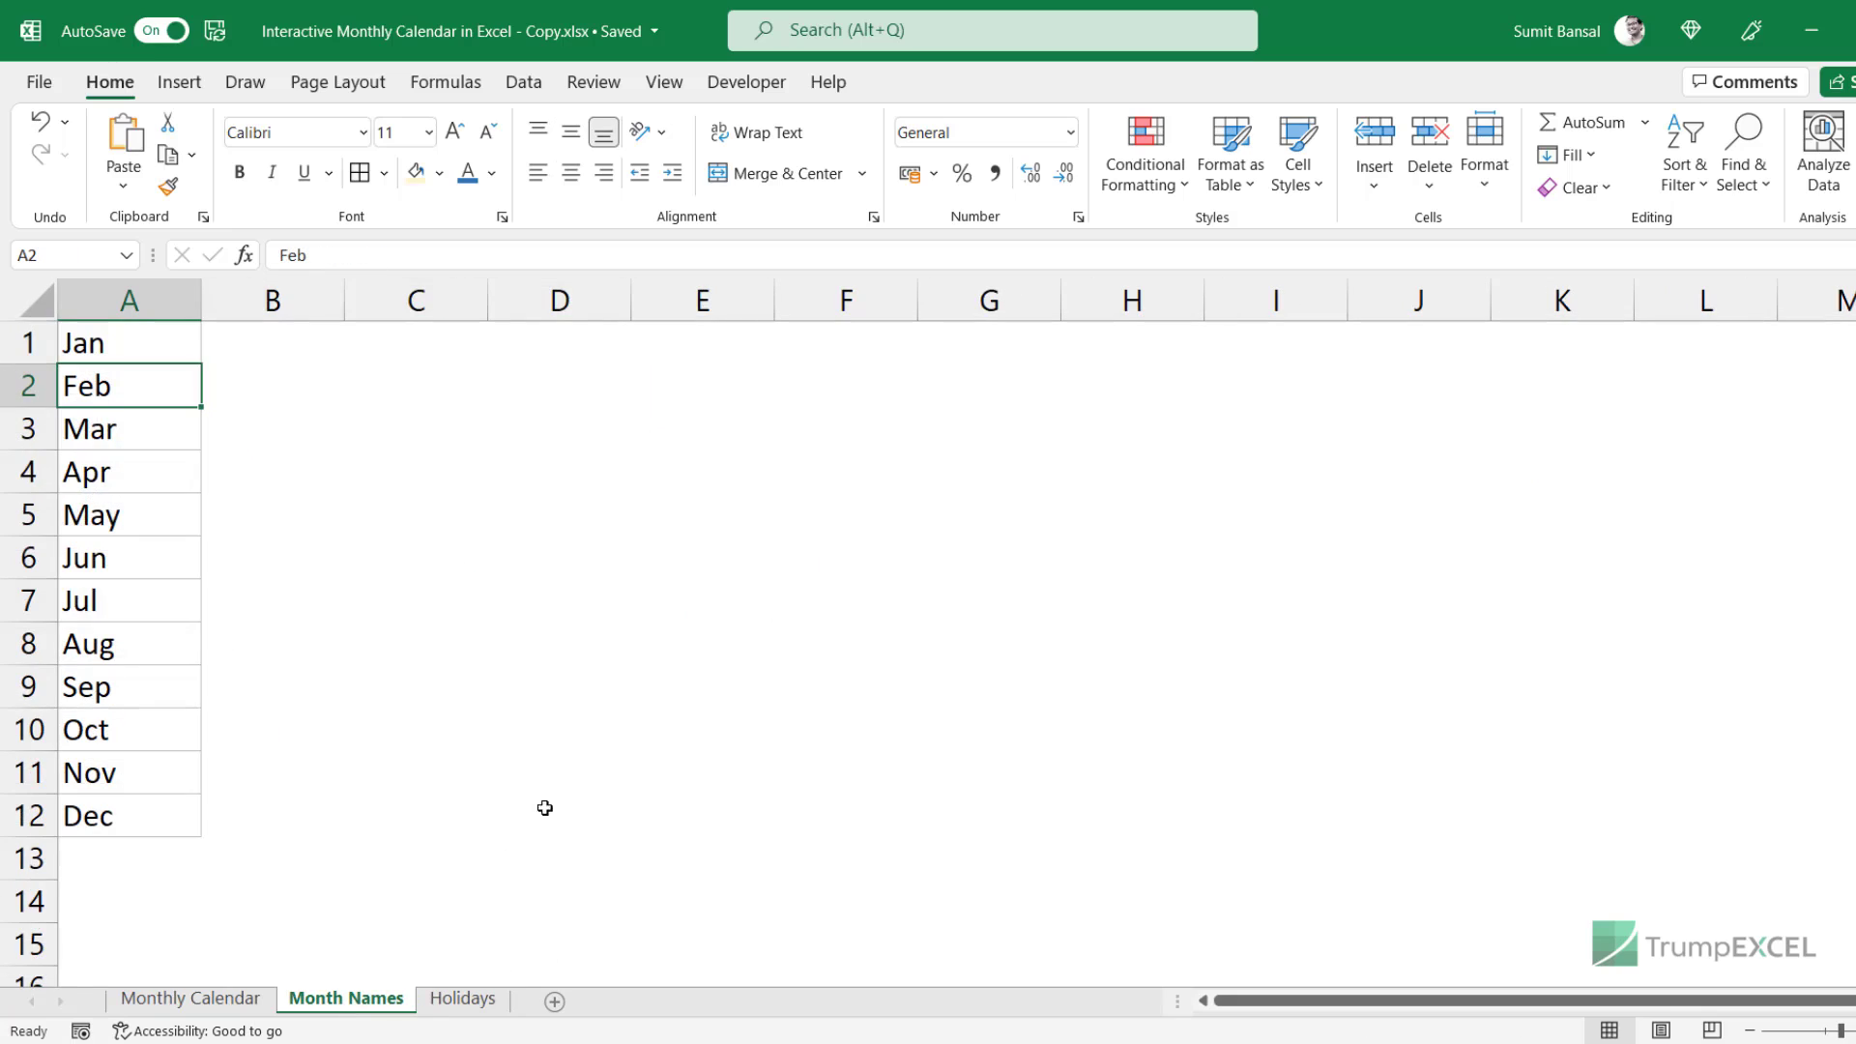
{"action": "left_click", "coordinate": [244, 1001]}
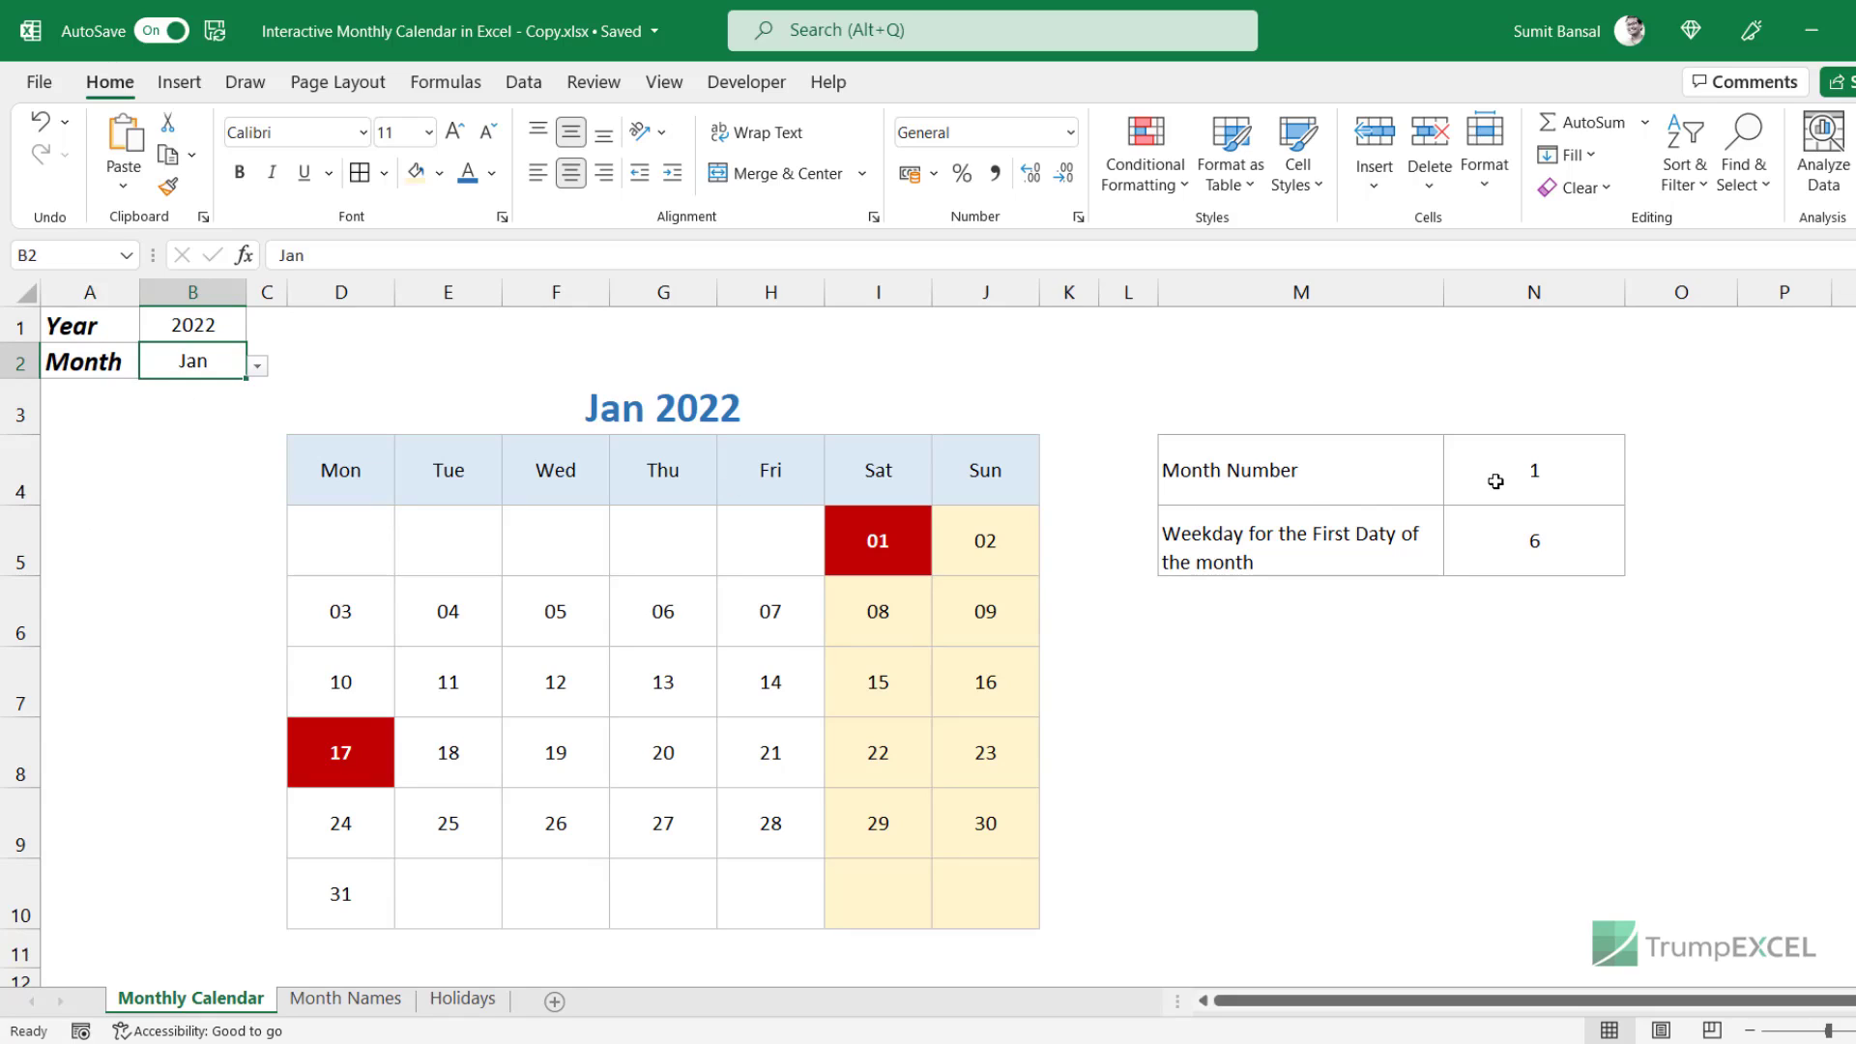
{"action": "left_click_drag", "start_coordinate": [1501, 481], "coordinate": [1499, 541]}
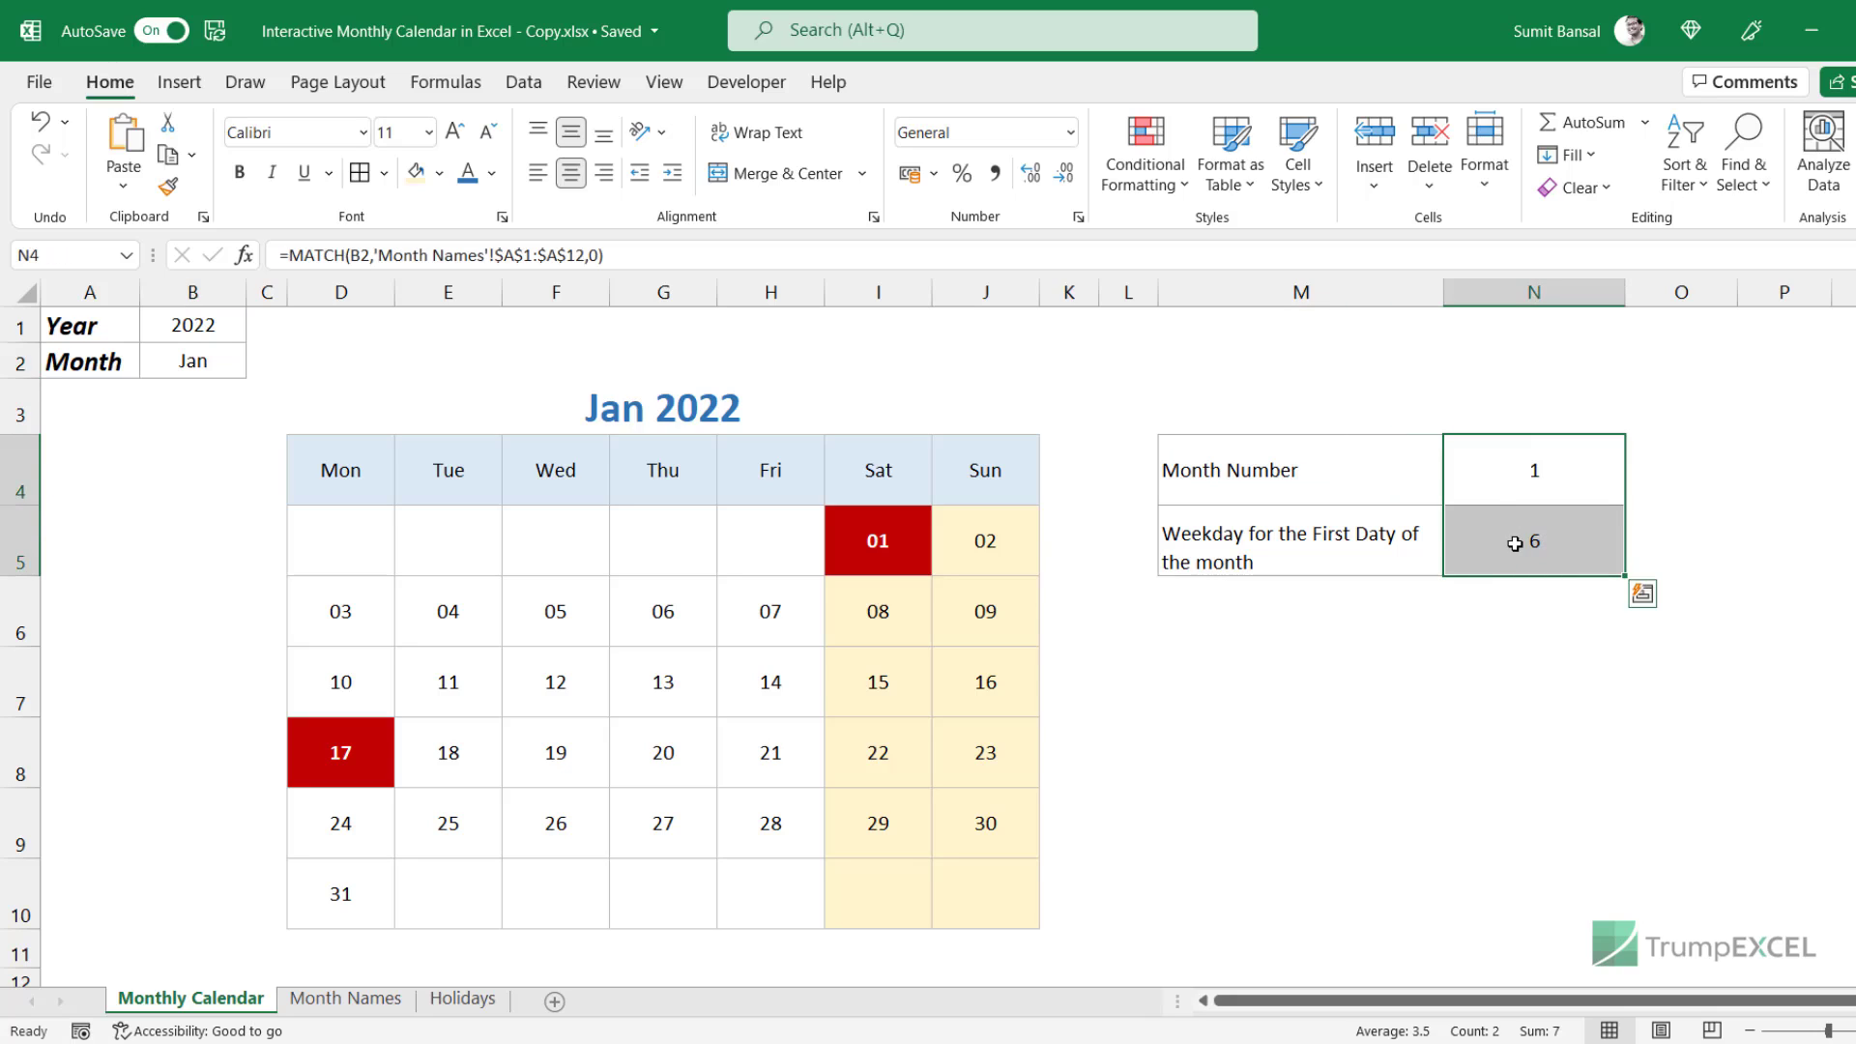
{"action": "left_click", "coordinate": [364, 546]}
{"action": "double_click", "coordinate": [366, 546]}
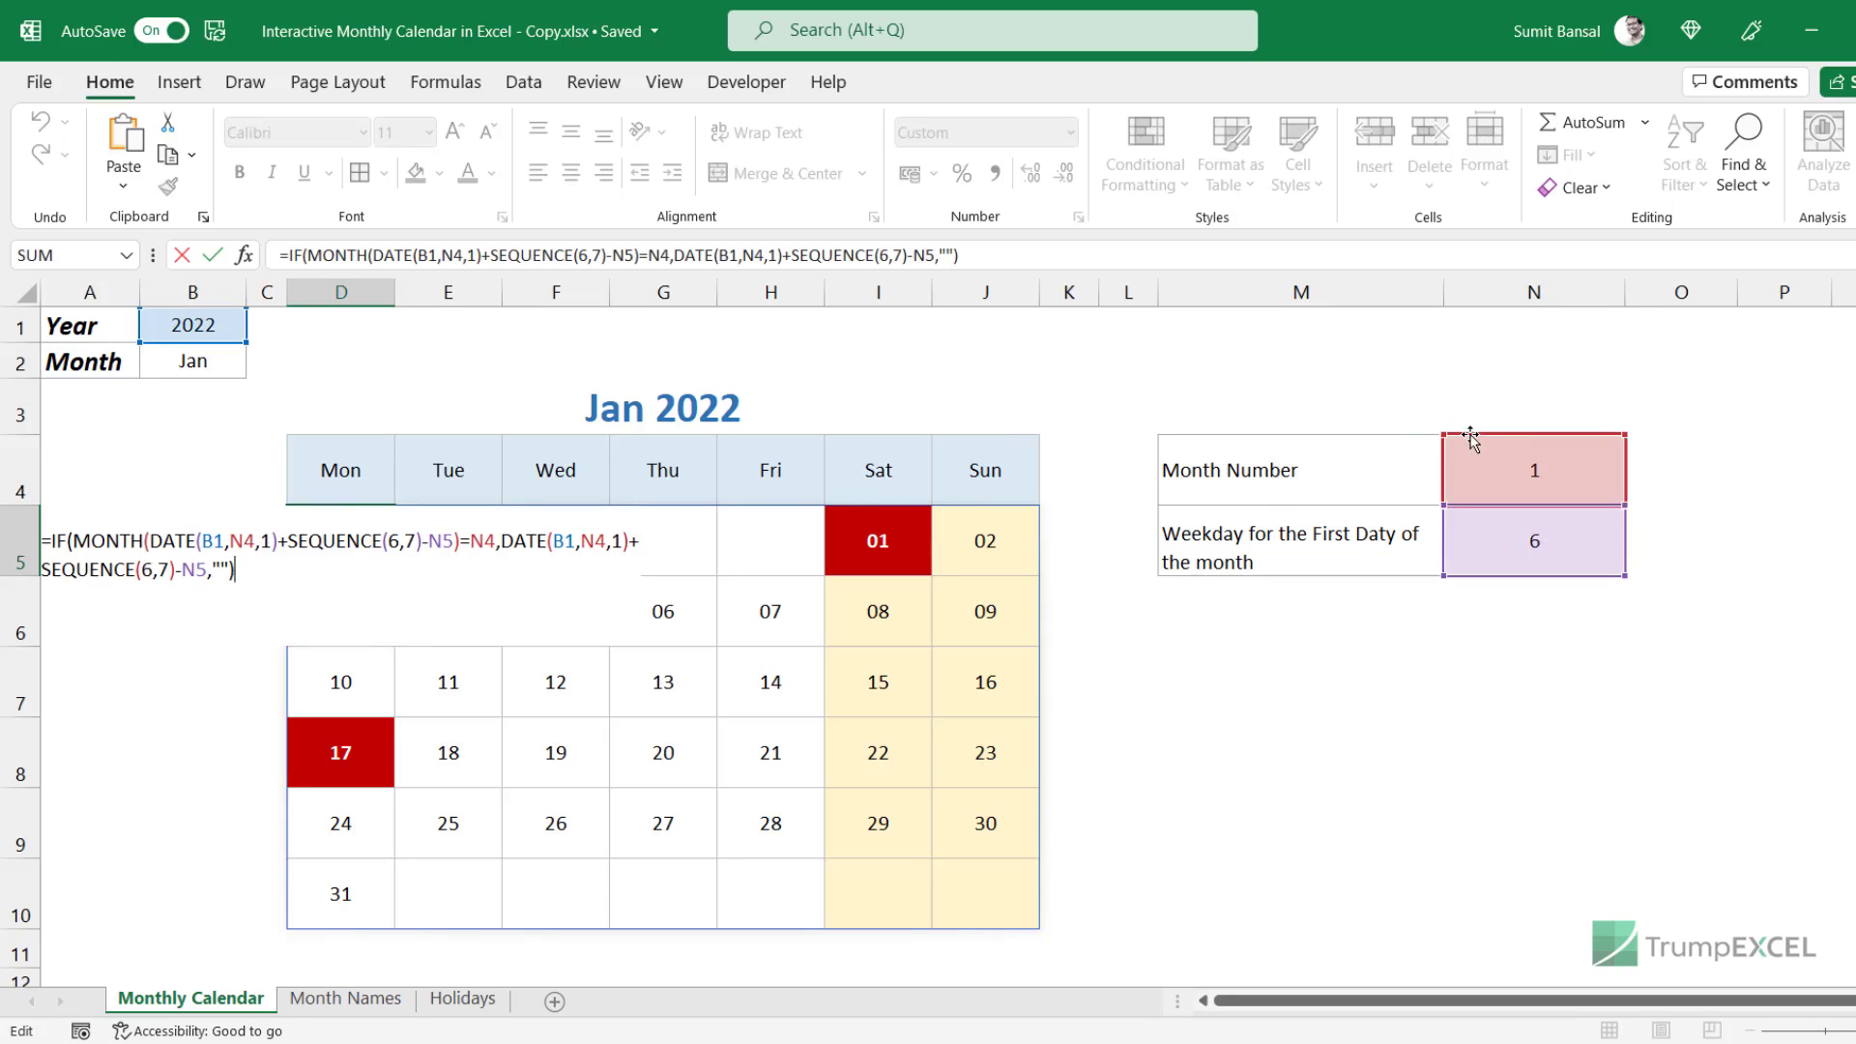
{"action": "key", "text": "Escape"}
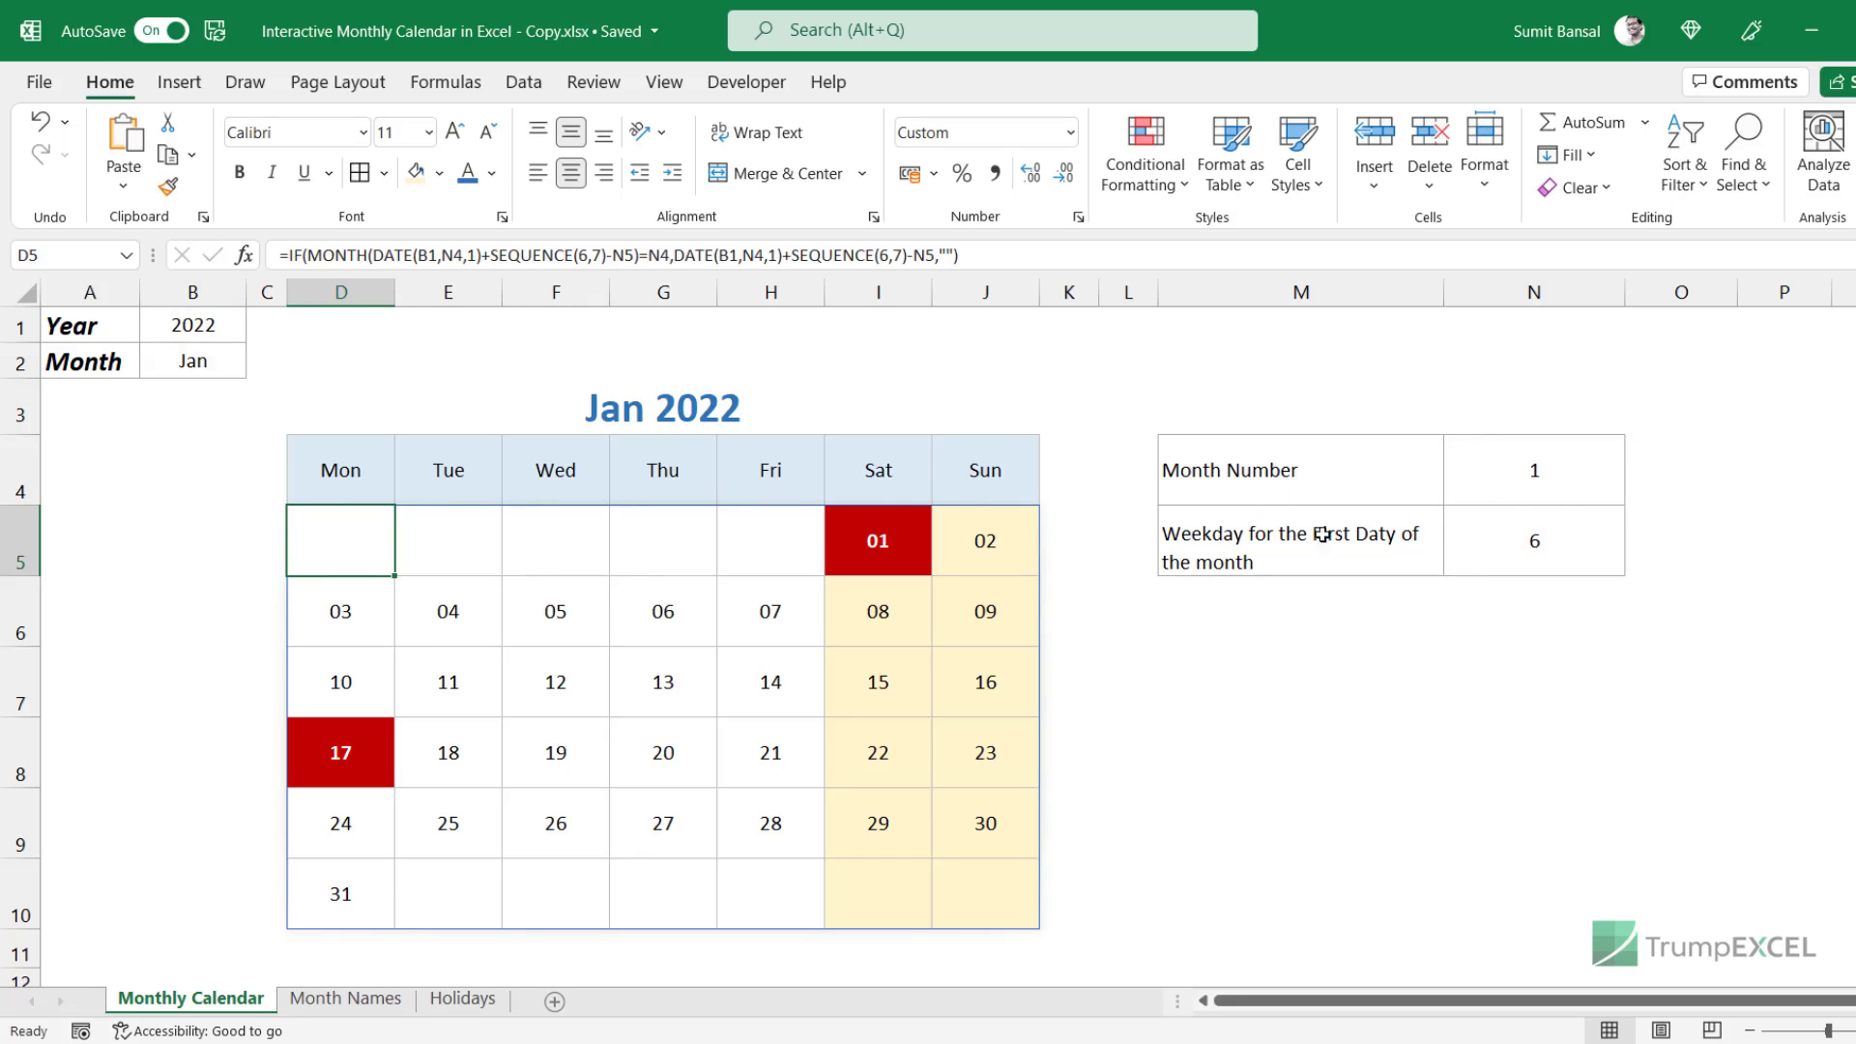
{"action": "left_click", "coordinate": [1499, 473]}
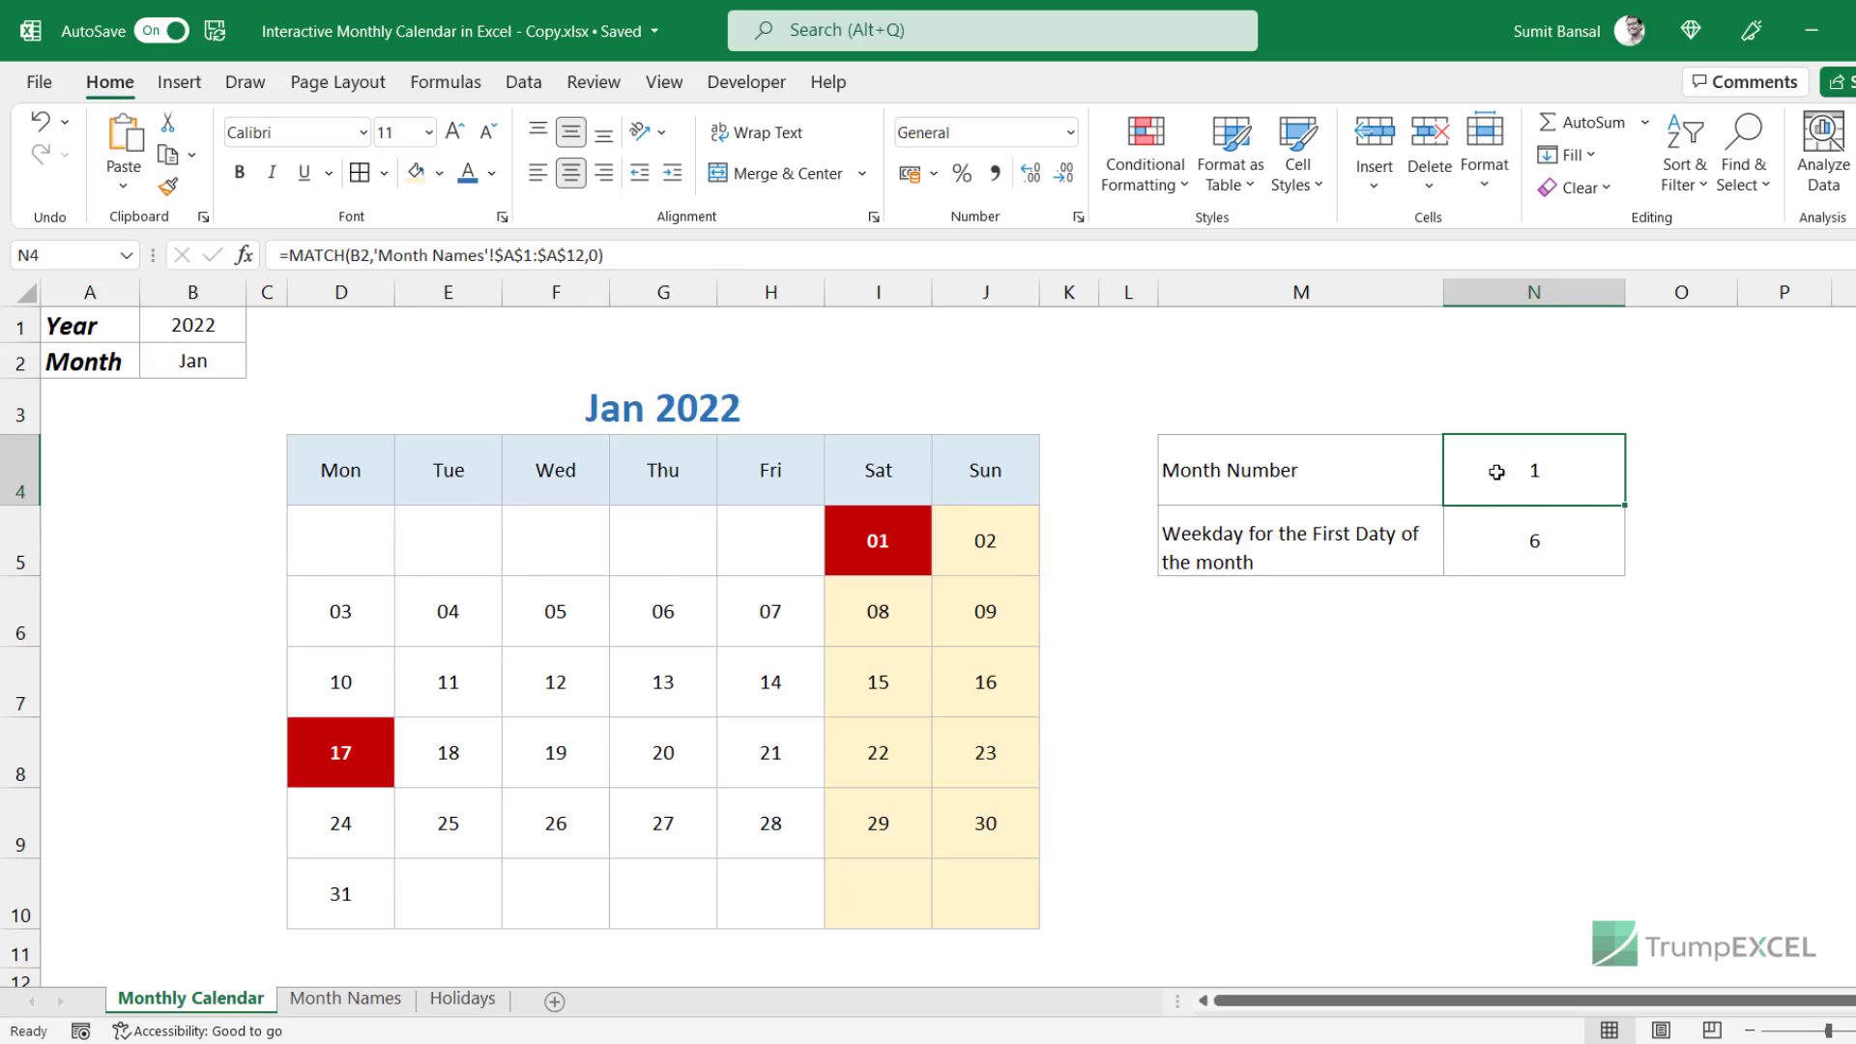
{"action": "double_click", "coordinate": [368, 549]}
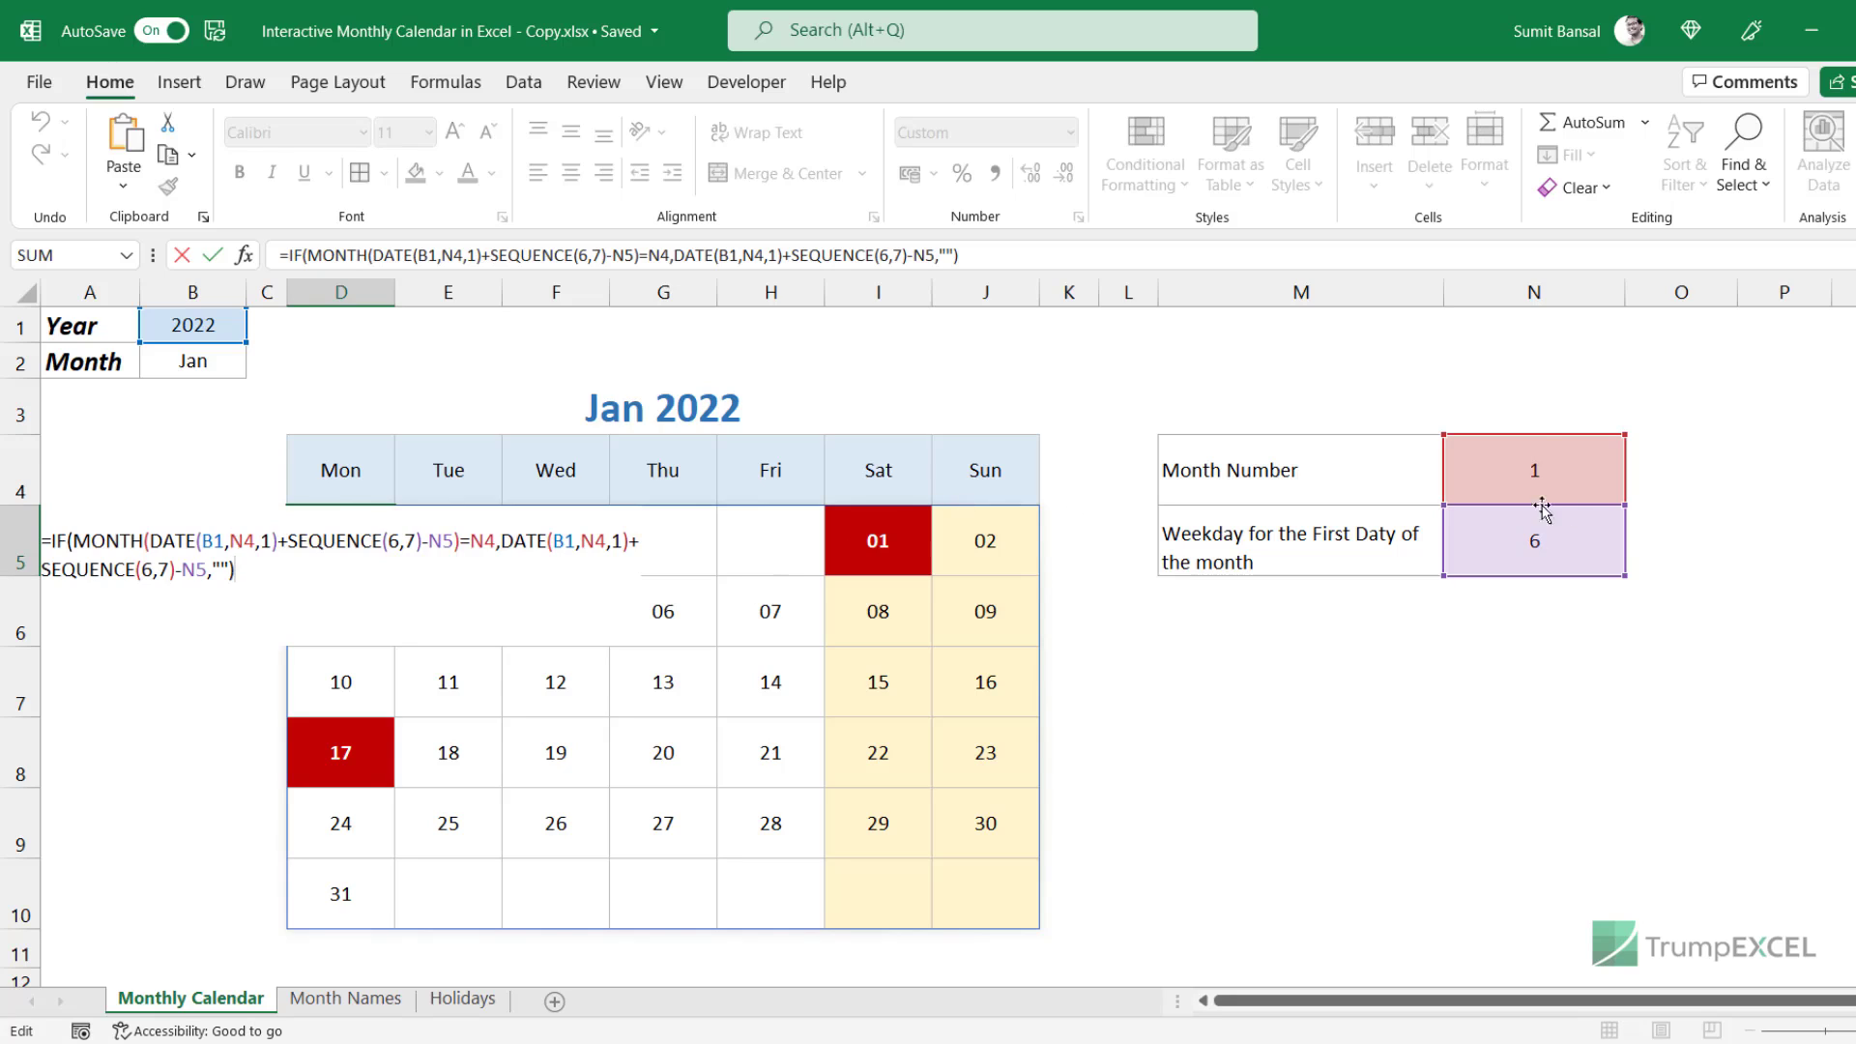
{"action": "key", "text": "Escape"}
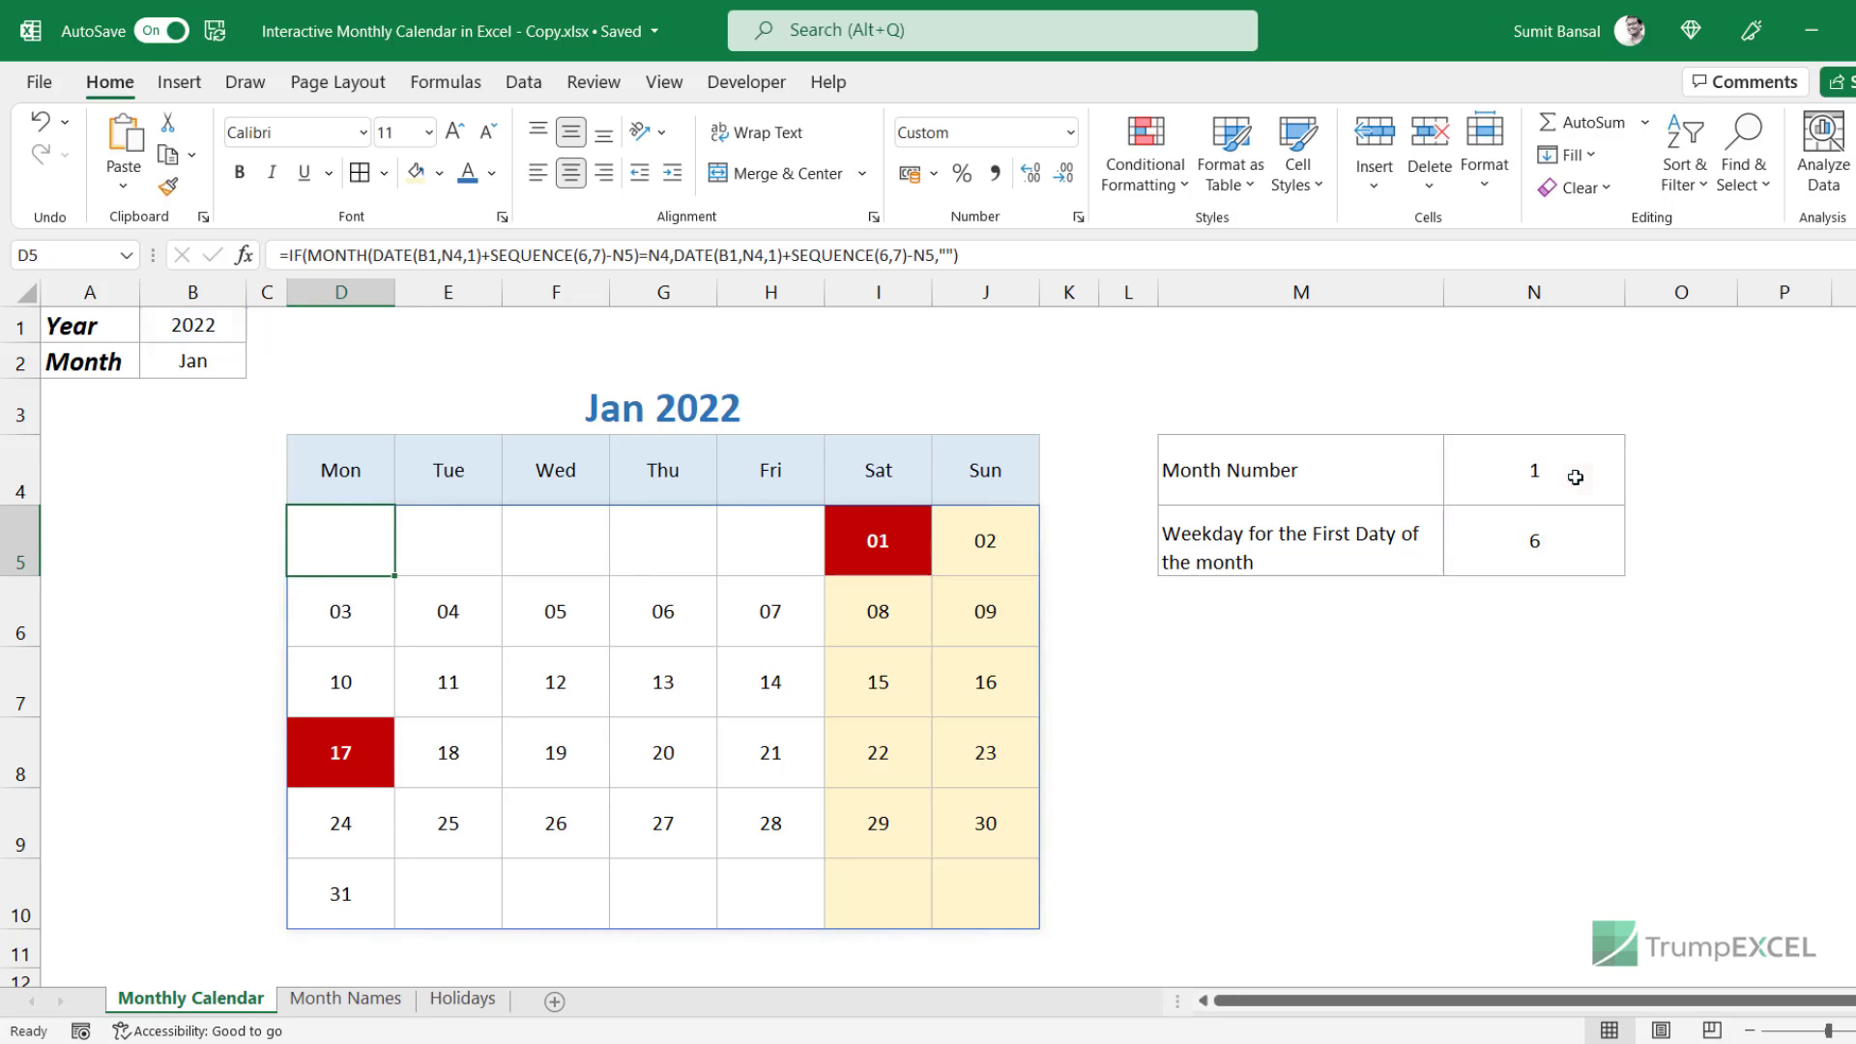
Copy MATCH(B2,'Month Names'!$A$1:$A$12,0) from N4 and substitute it for the first N4 reference in D5's formula.
{"action": "double_click", "coordinate": [1523, 480]}
{"action": "left_click_drag", "start_coordinate": [1347, 469], "coordinate": [1748, 475]}
{"action": "key", "text": "ctrl+c"}
{"action": "key", "text": "Escape"}
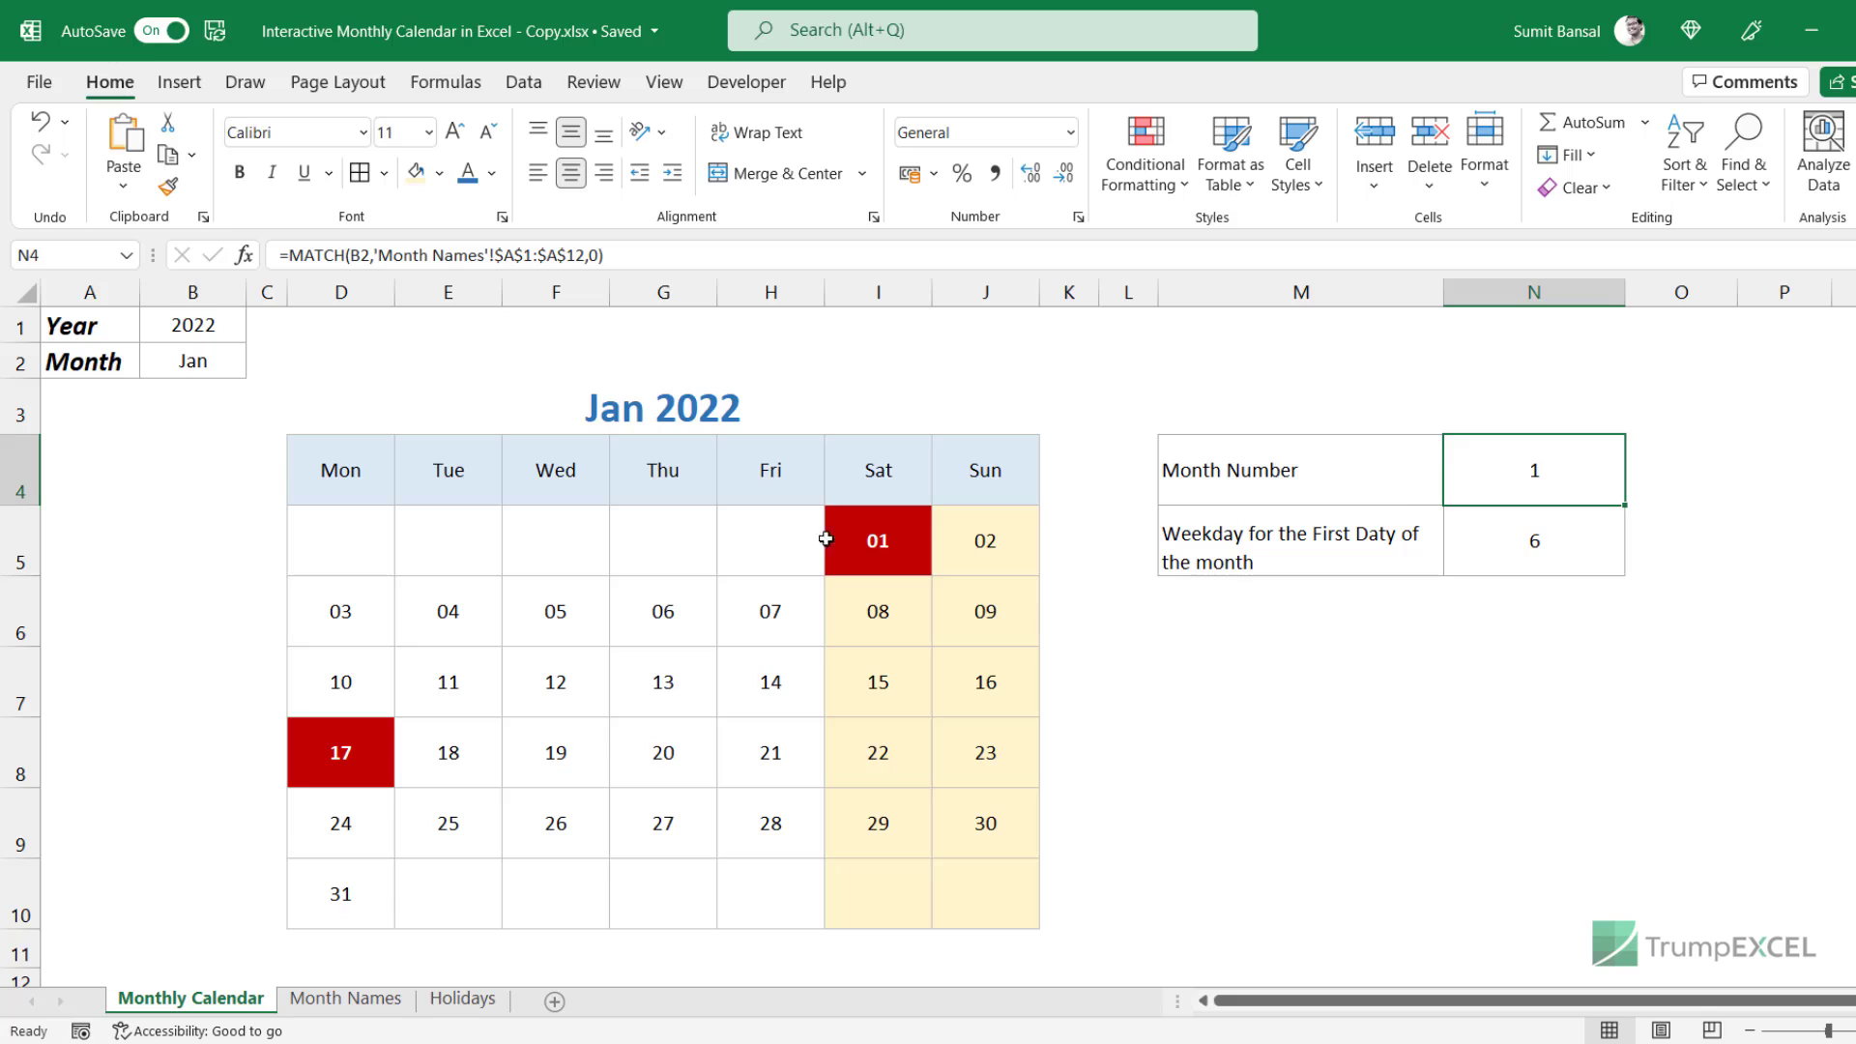
{"action": "double_click", "coordinate": [373, 526]}
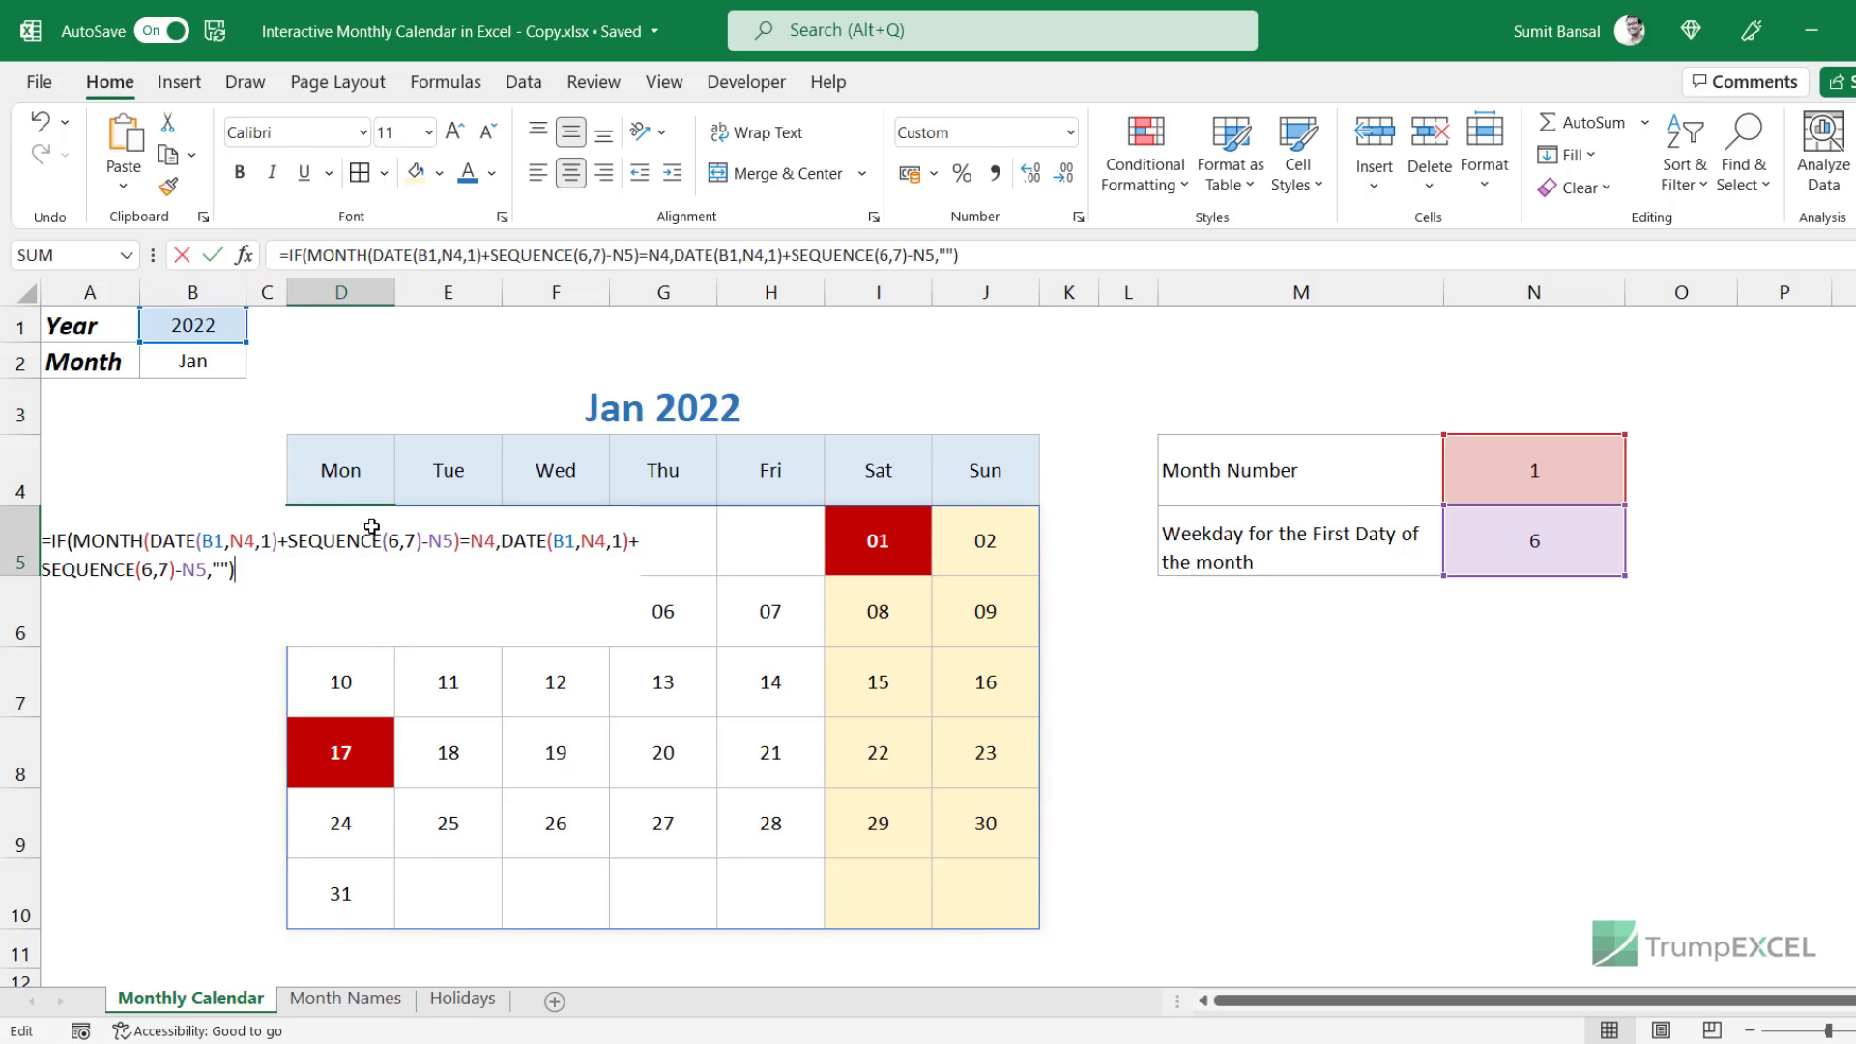
{"action": "double_click", "coordinate": [244, 537]}
{"action": "key", "text": "ctrl+v"}
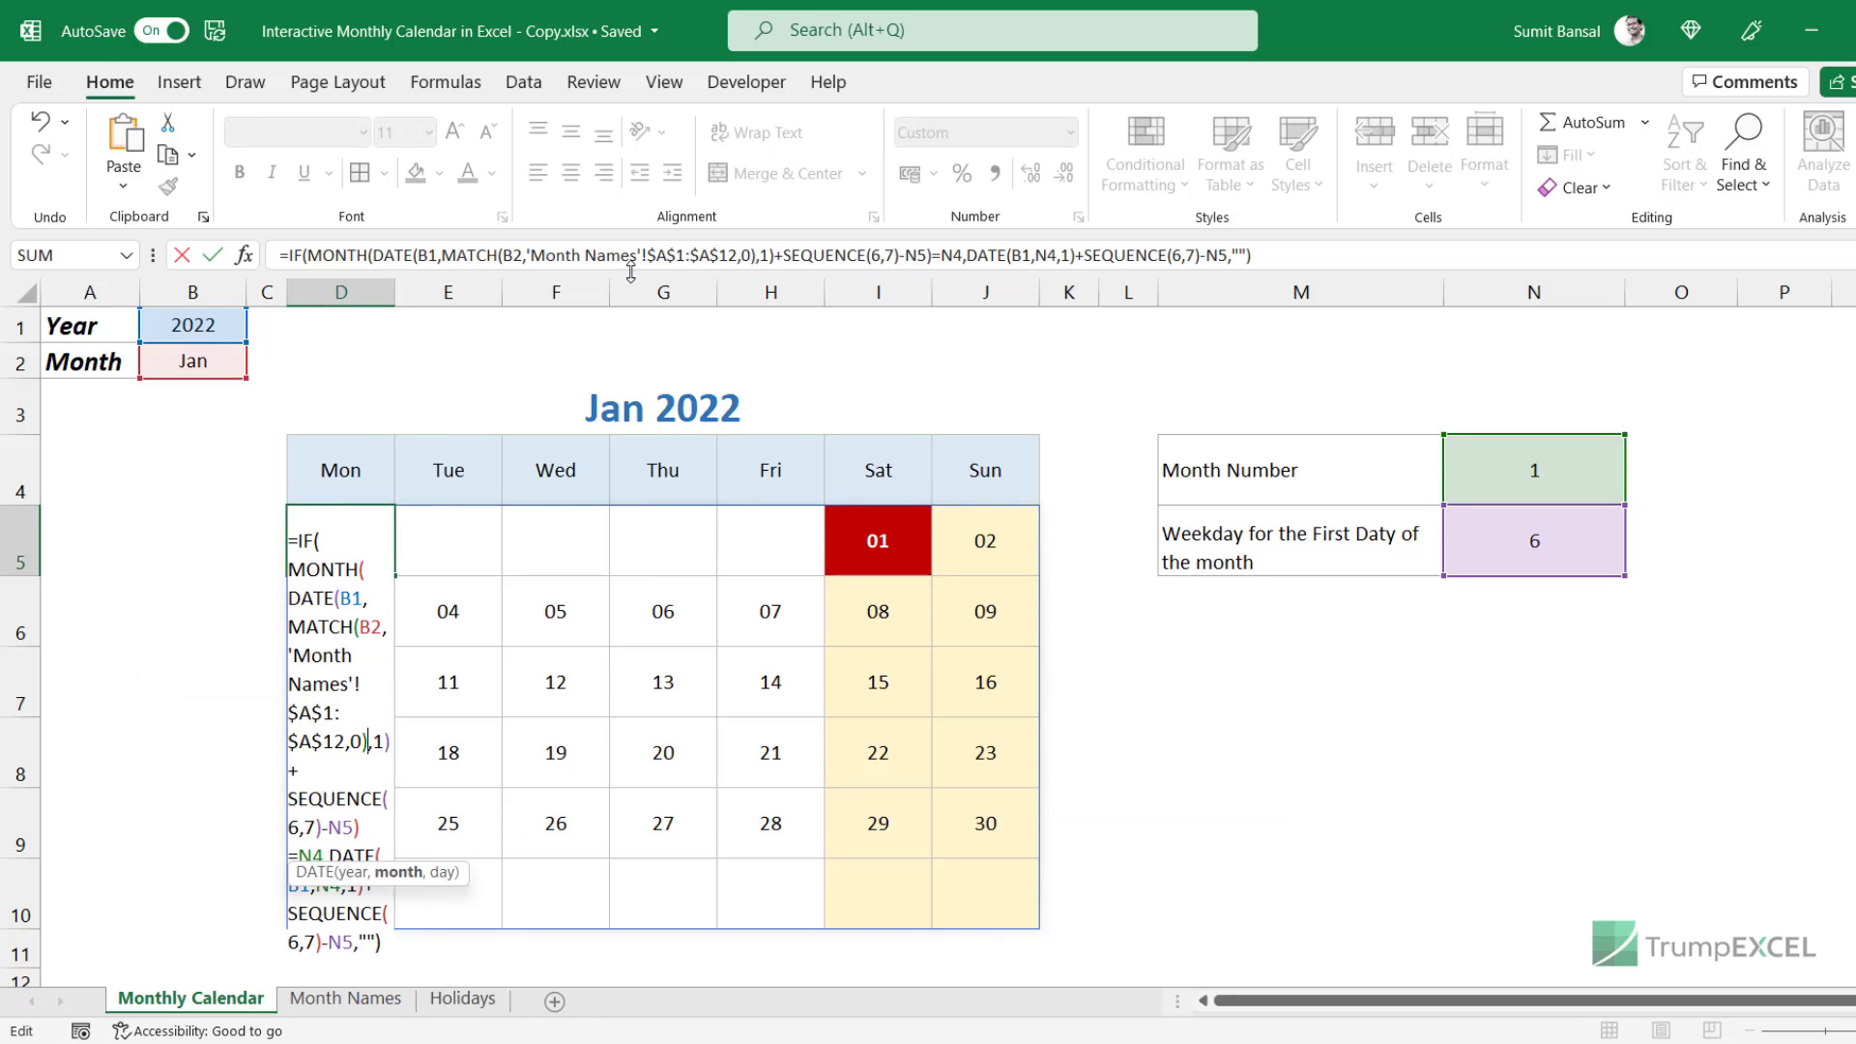
{"action": "key", "text": "ctrl+shift+u"}
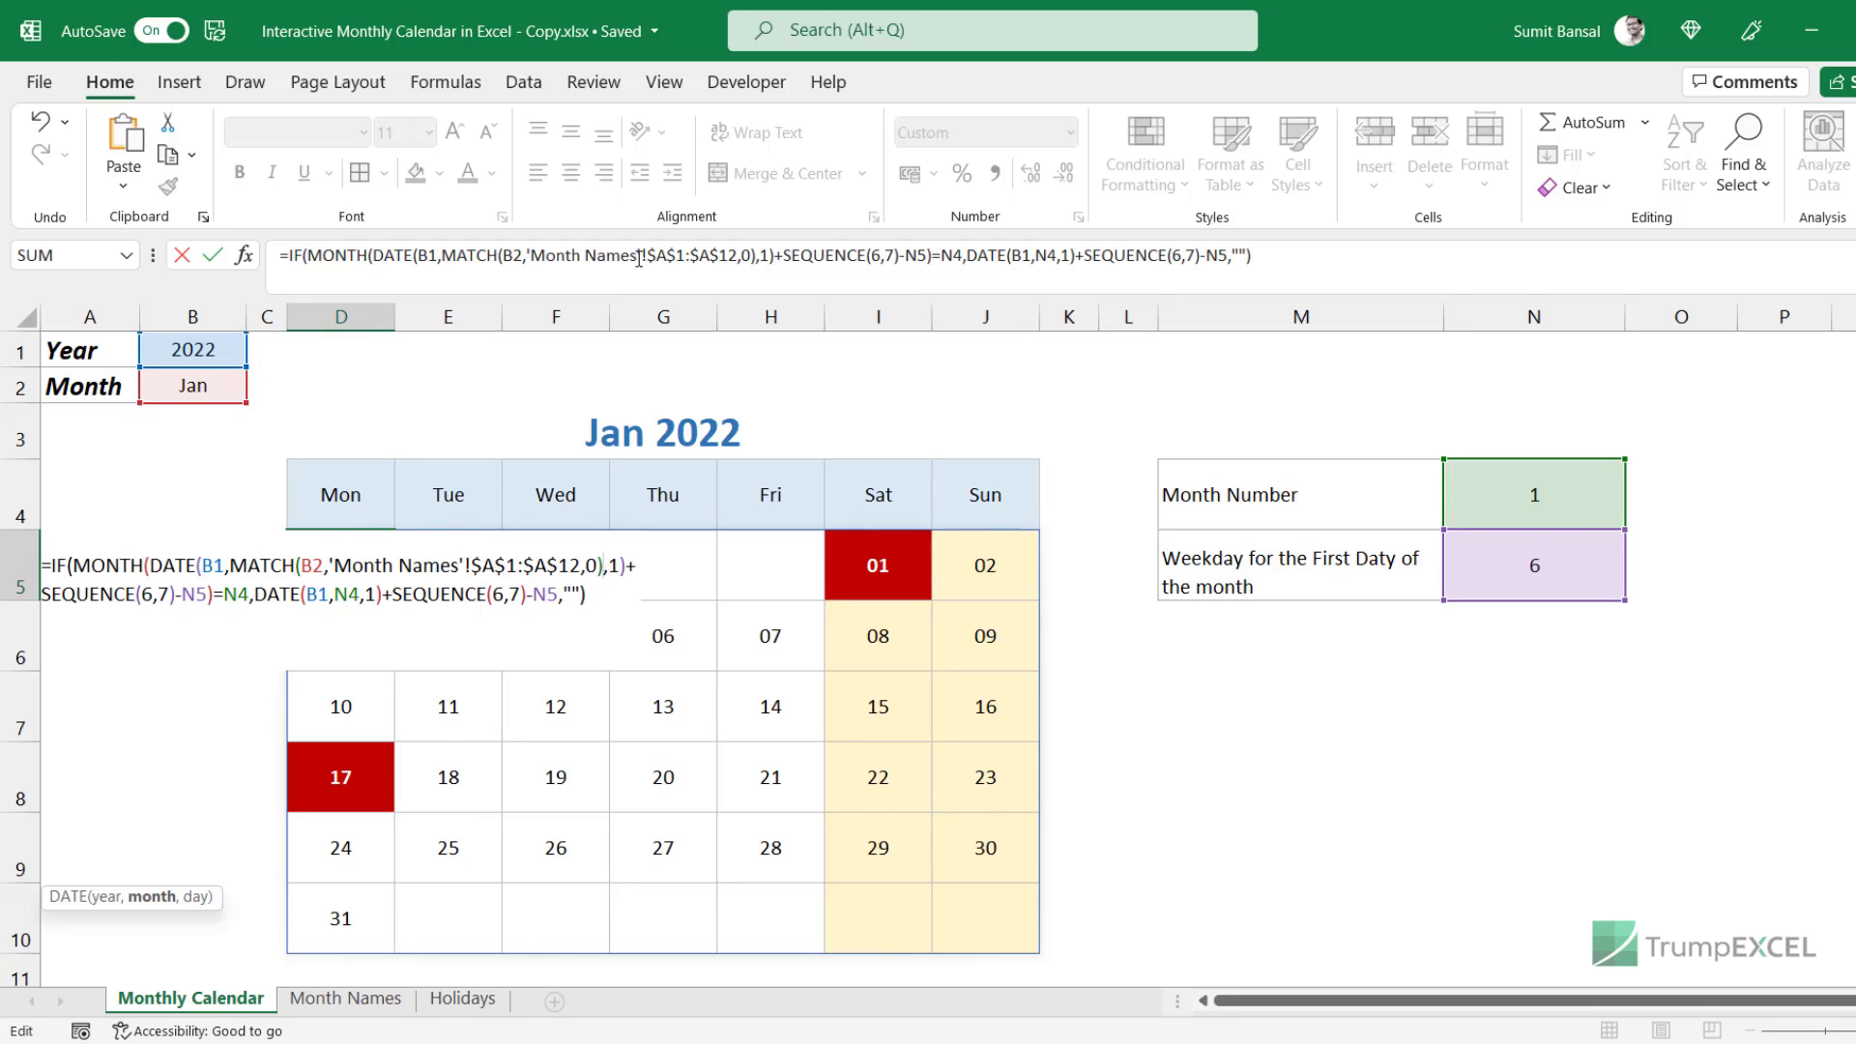
Replace the two remaining N4 references in D5's formula with MATCH(B2,'Month Names'!$A$1:$A$12,0) and commit it.
{"action": "left_click", "coordinate": [963, 255]}
{"action": "key", "text": "BackSpace"}
{"action": "key", "text": "BackSpace"}
{"action": "key", "text": "ctrl+v"}
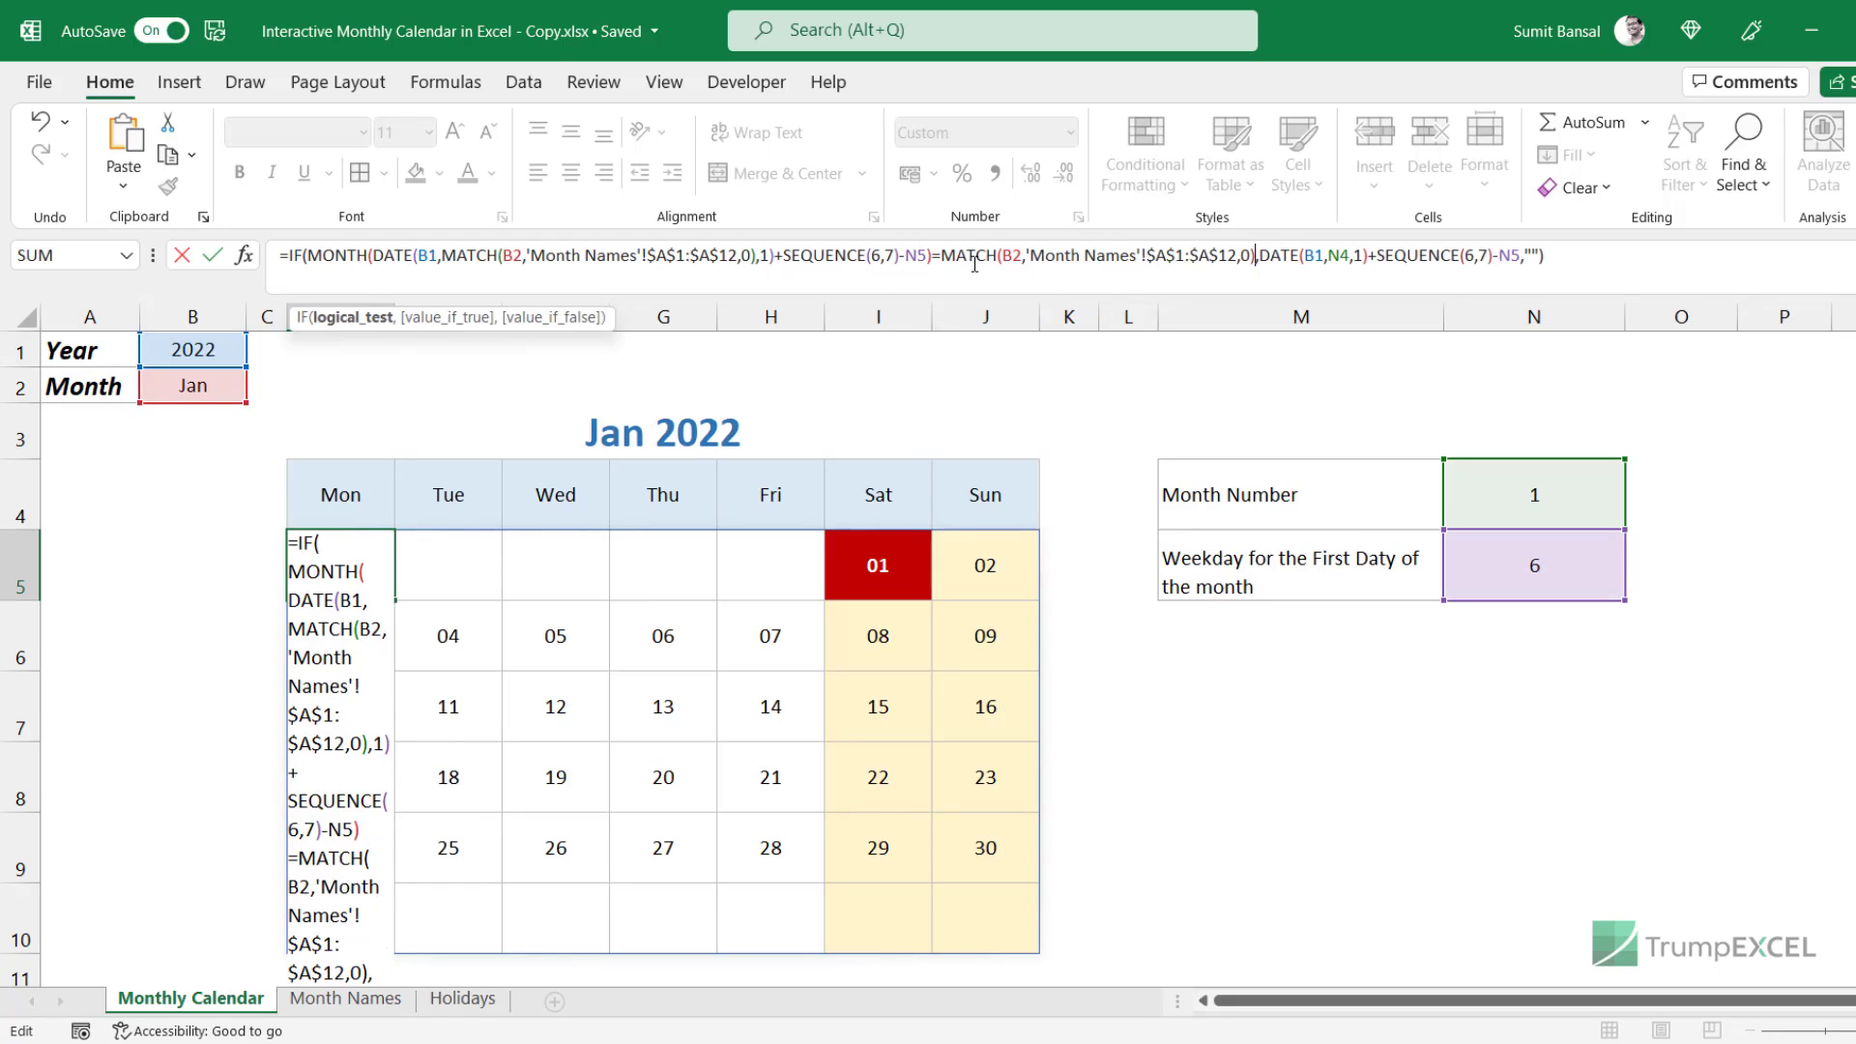
{"action": "left_click", "coordinate": [1350, 255]}
{"action": "key", "text": "BackSpace"}
{"action": "key", "text": "BackSpace"}
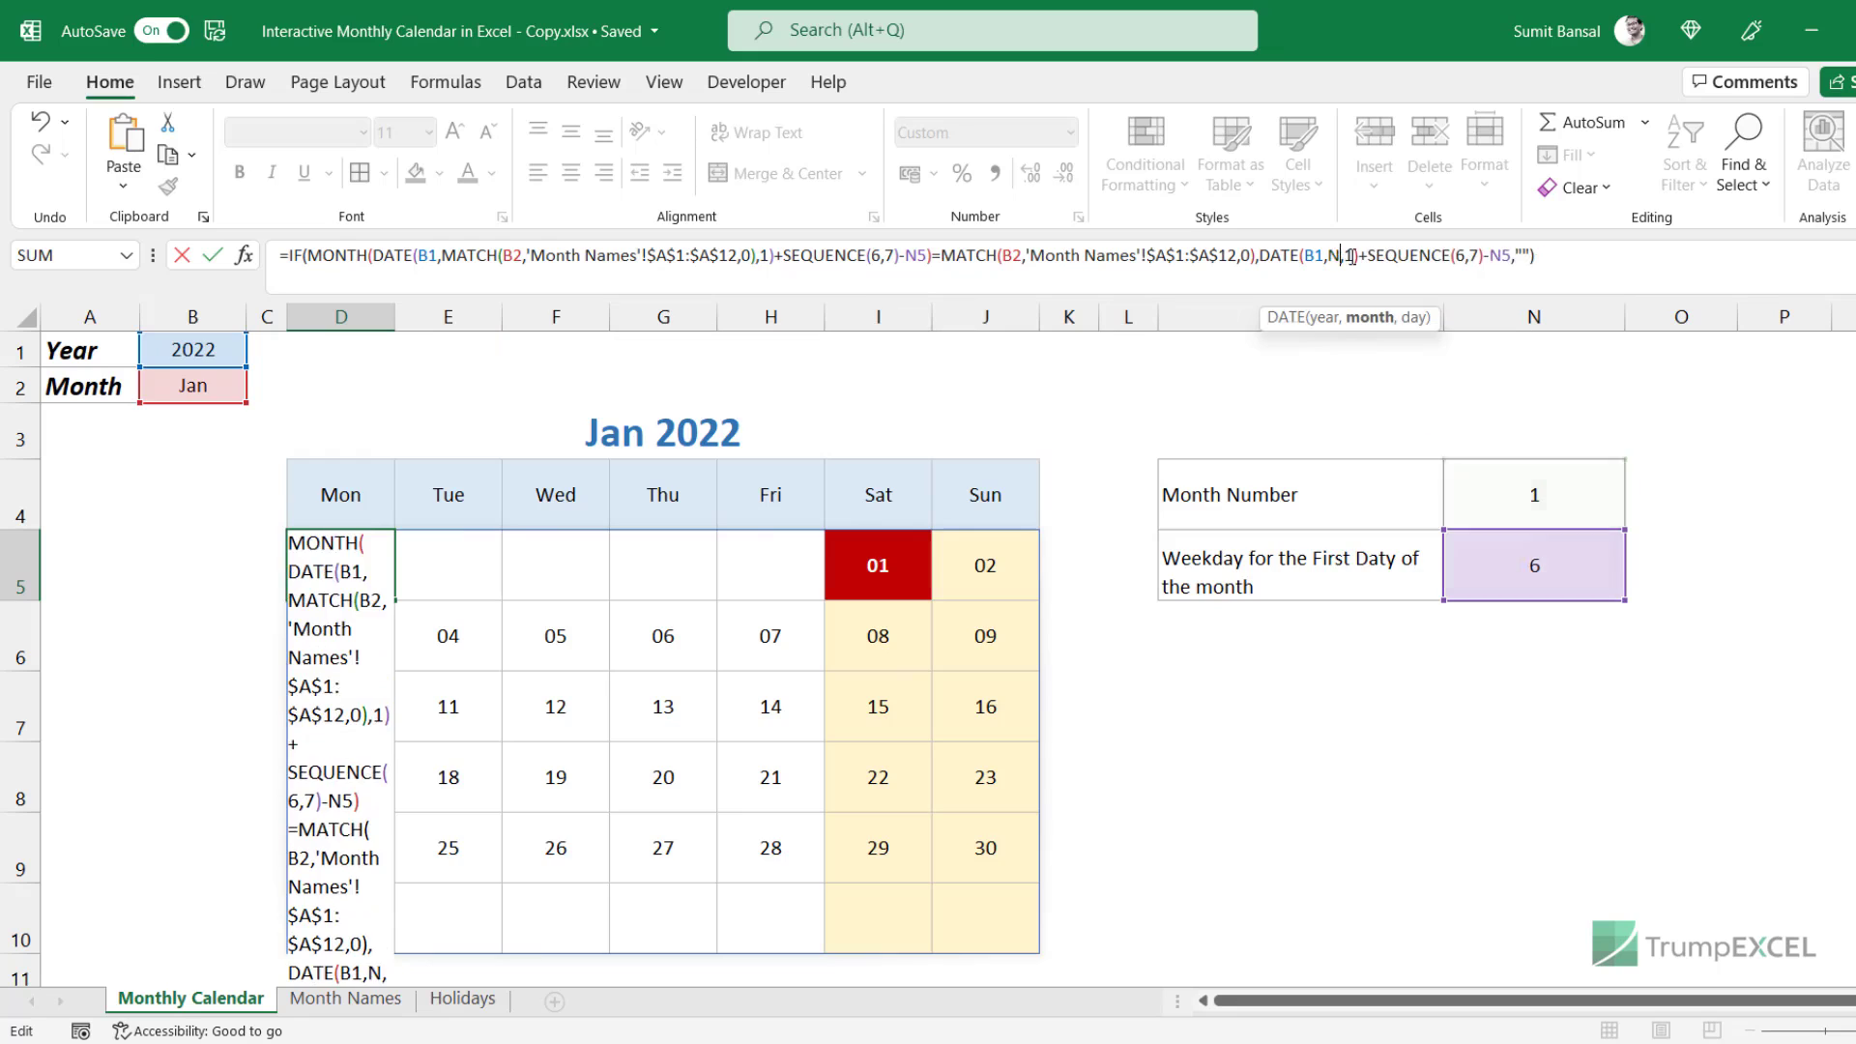
{"action": "key", "text": "ctrl+v"}
{"action": "key", "text": "ctrl+Return"}
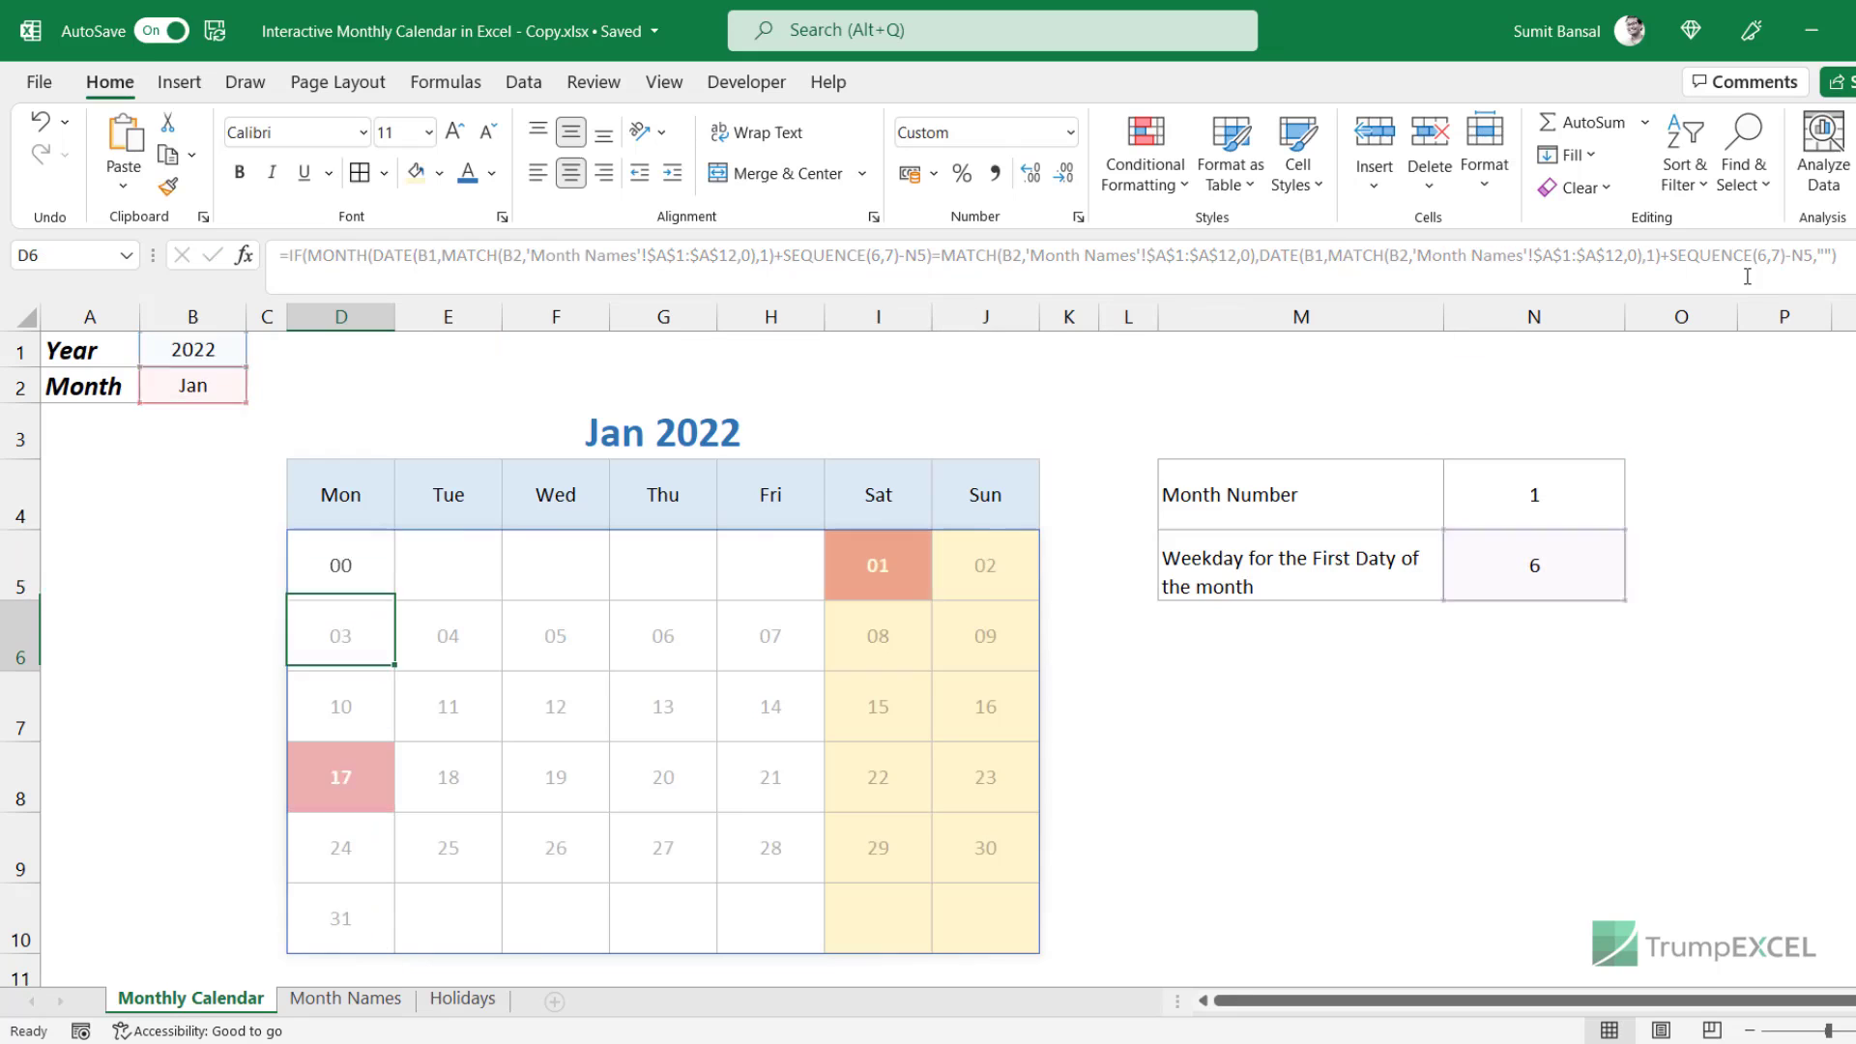
Replace N4 in N5's WEEKDAY formula with MATCH(B2,'Month Names'!$A$1:$A$12,0), and clear the Month Number entries in M4:N4.
{"action": "left_click", "coordinate": [1485, 554]}
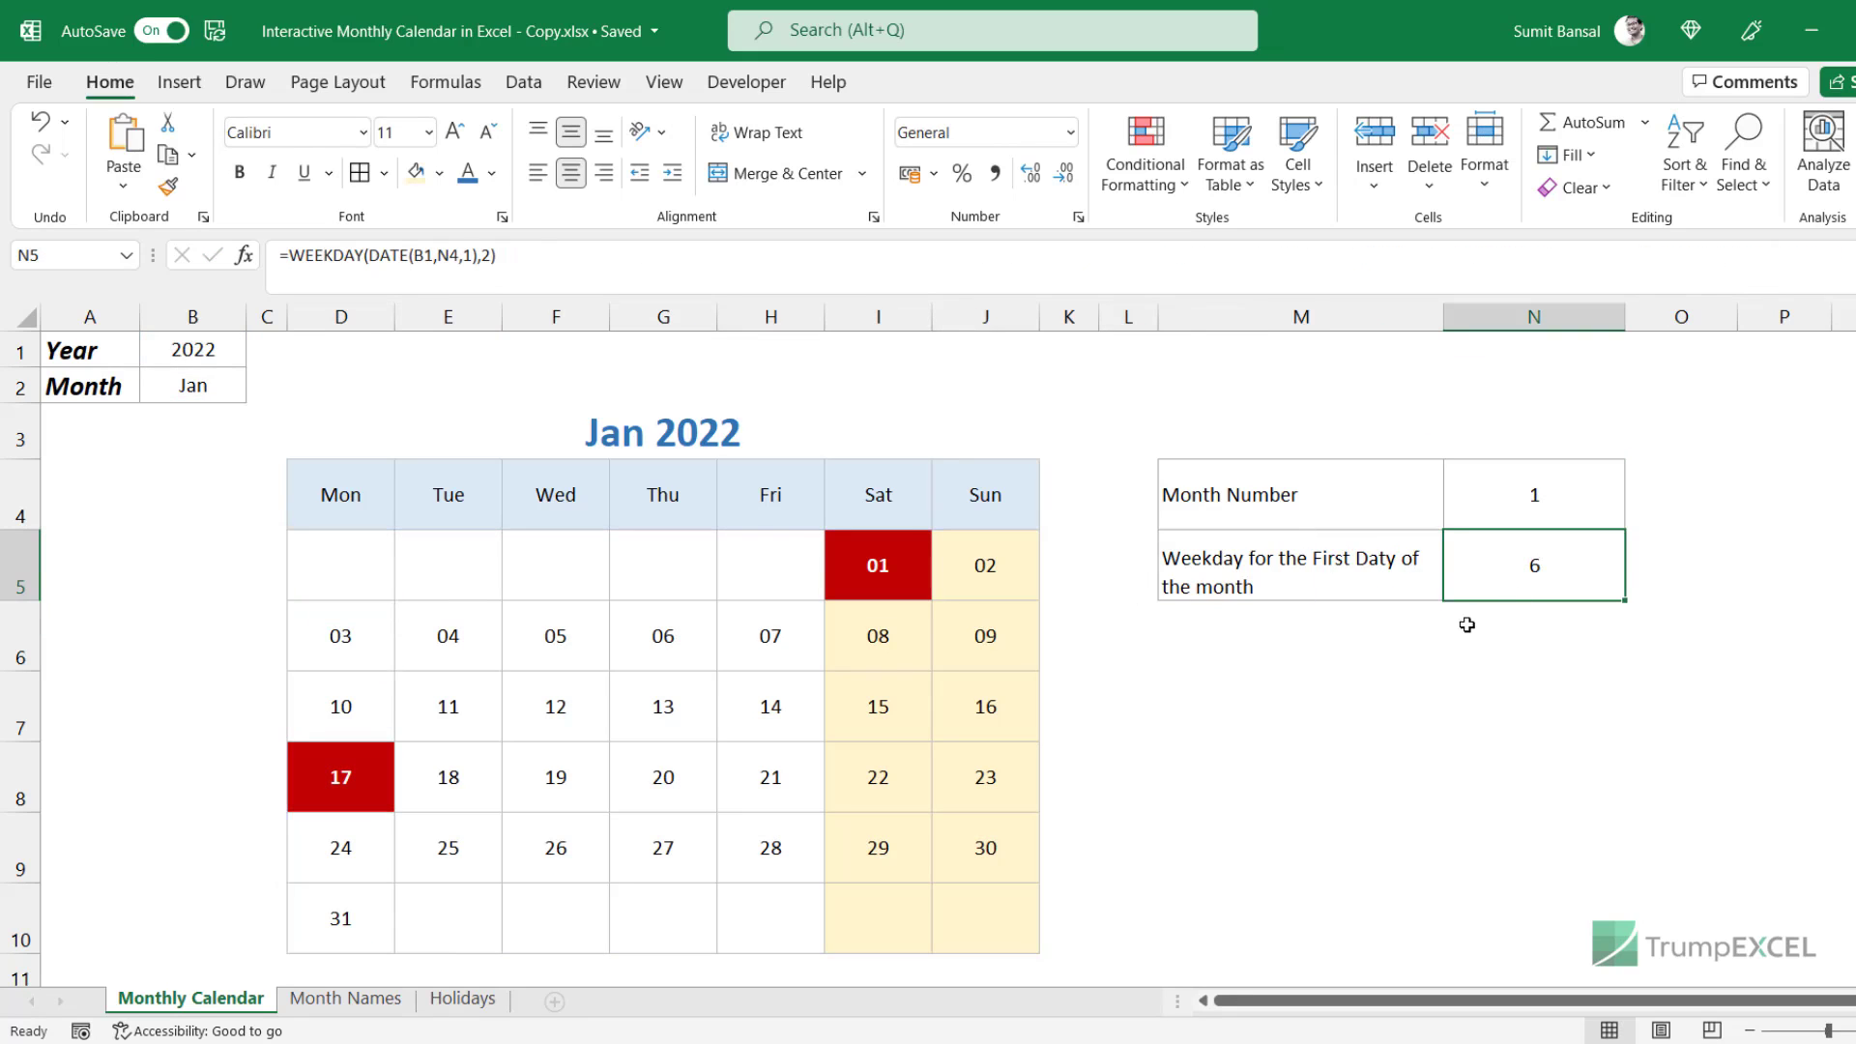
{"action": "key", "text": "F2"}
{"action": "left_click", "coordinate": [1543, 564]}
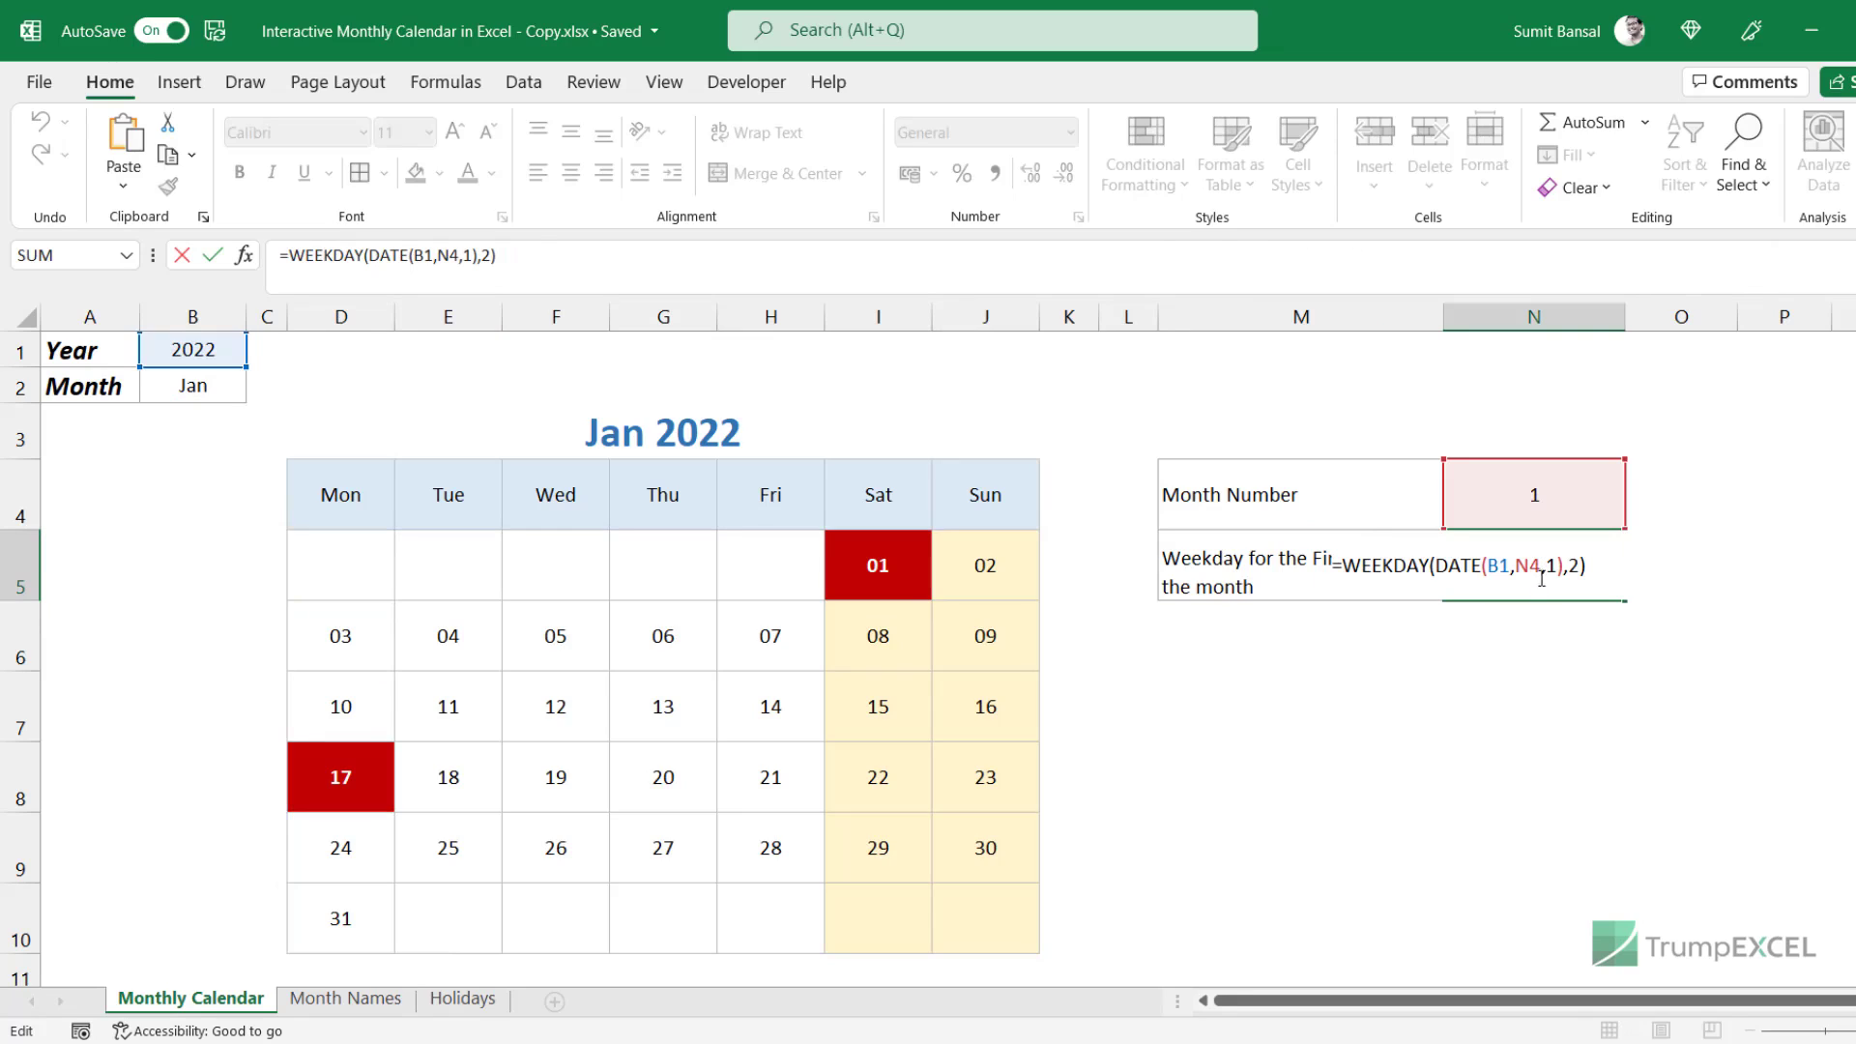
{"action": "key", "text": "BackSpace"}
{"action": "key", "text": "BackSpace"}
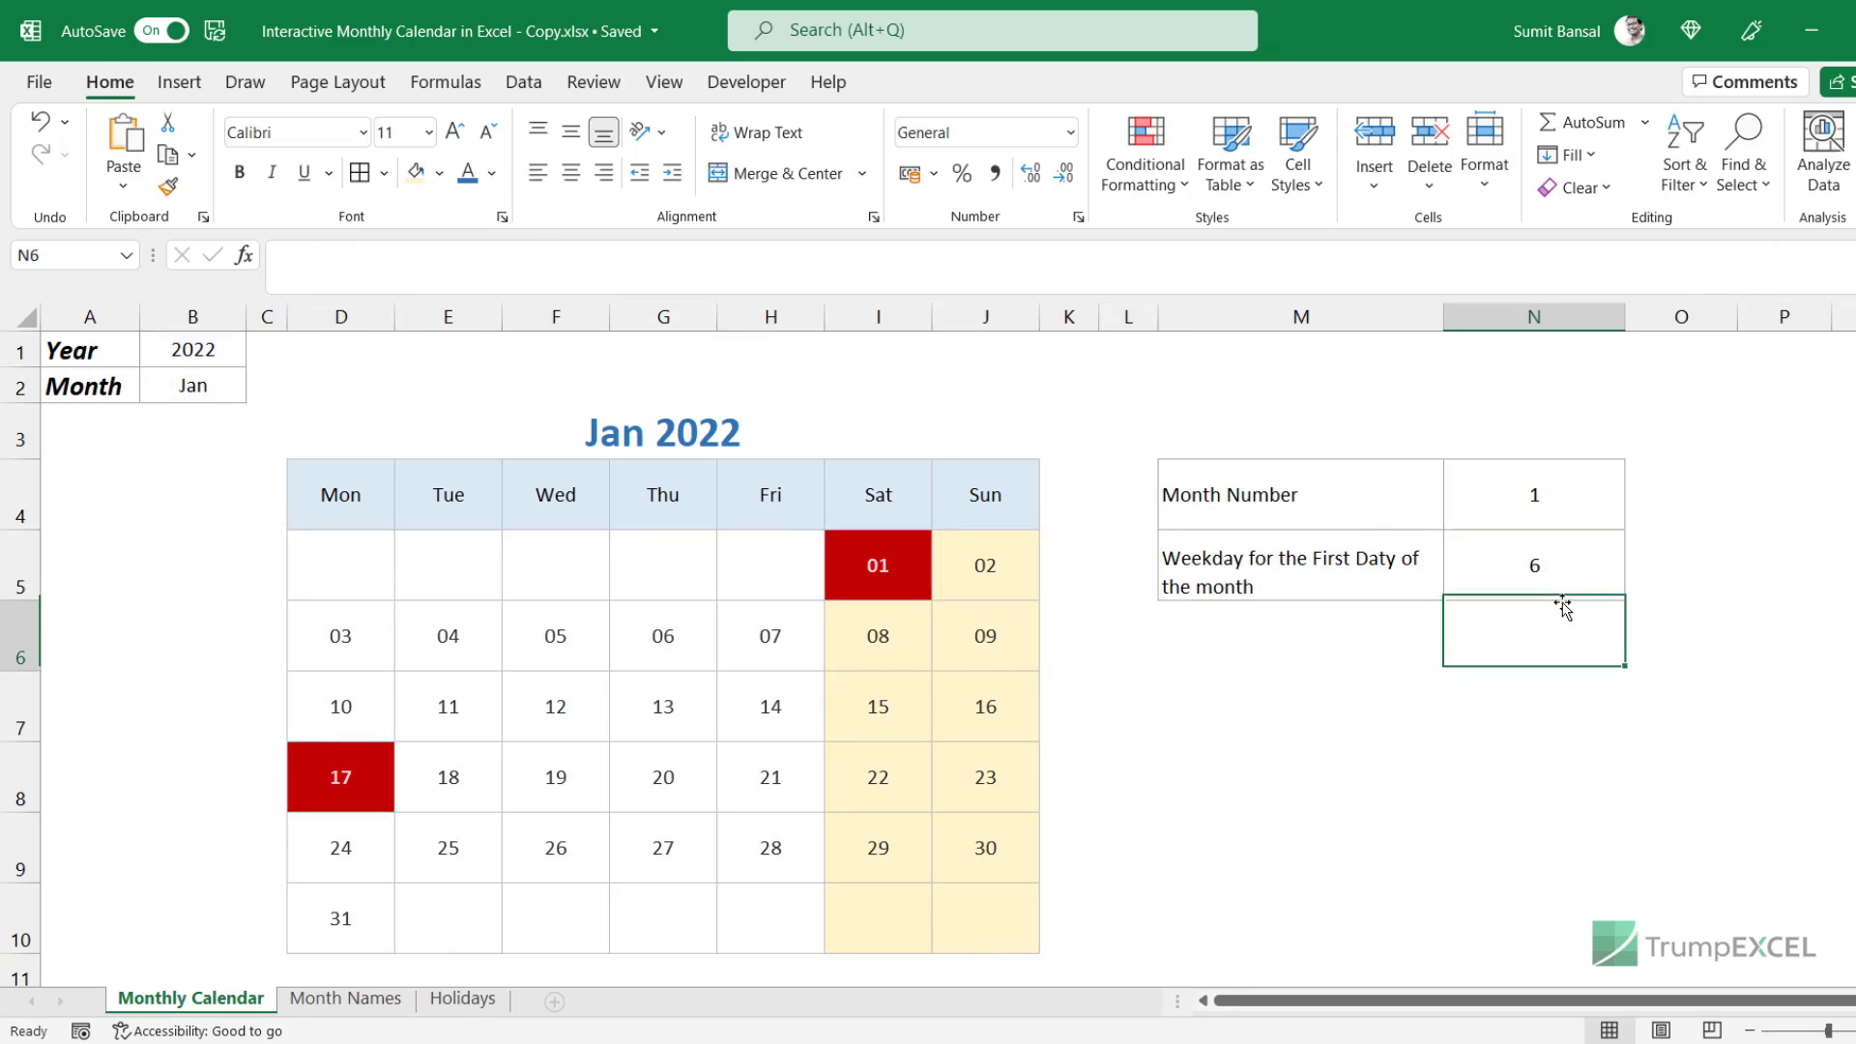
{"action": "left_click", "coordinate": [1562, 597]}
{"action": "left_click_drag", "start_coordinate": [1372, 505], "coordinate": [1481, 498]}
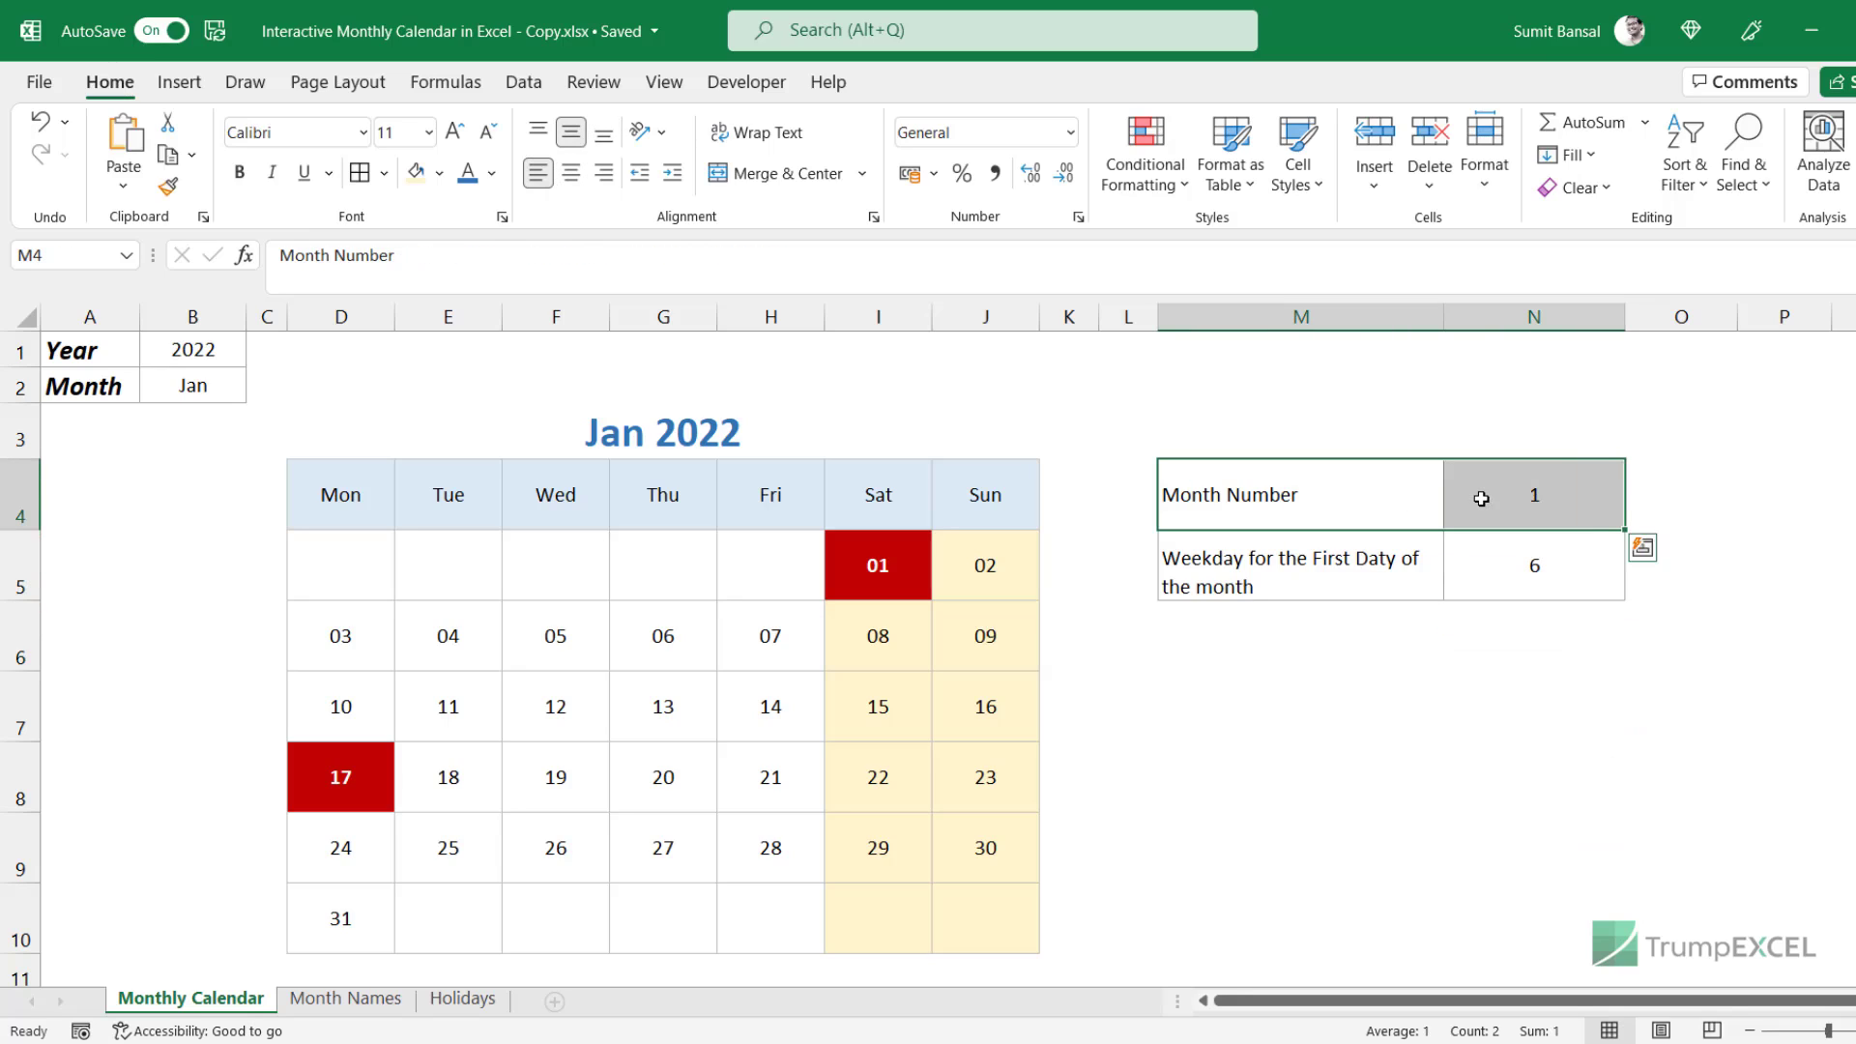
{"action": "key", "text": "Delete"}
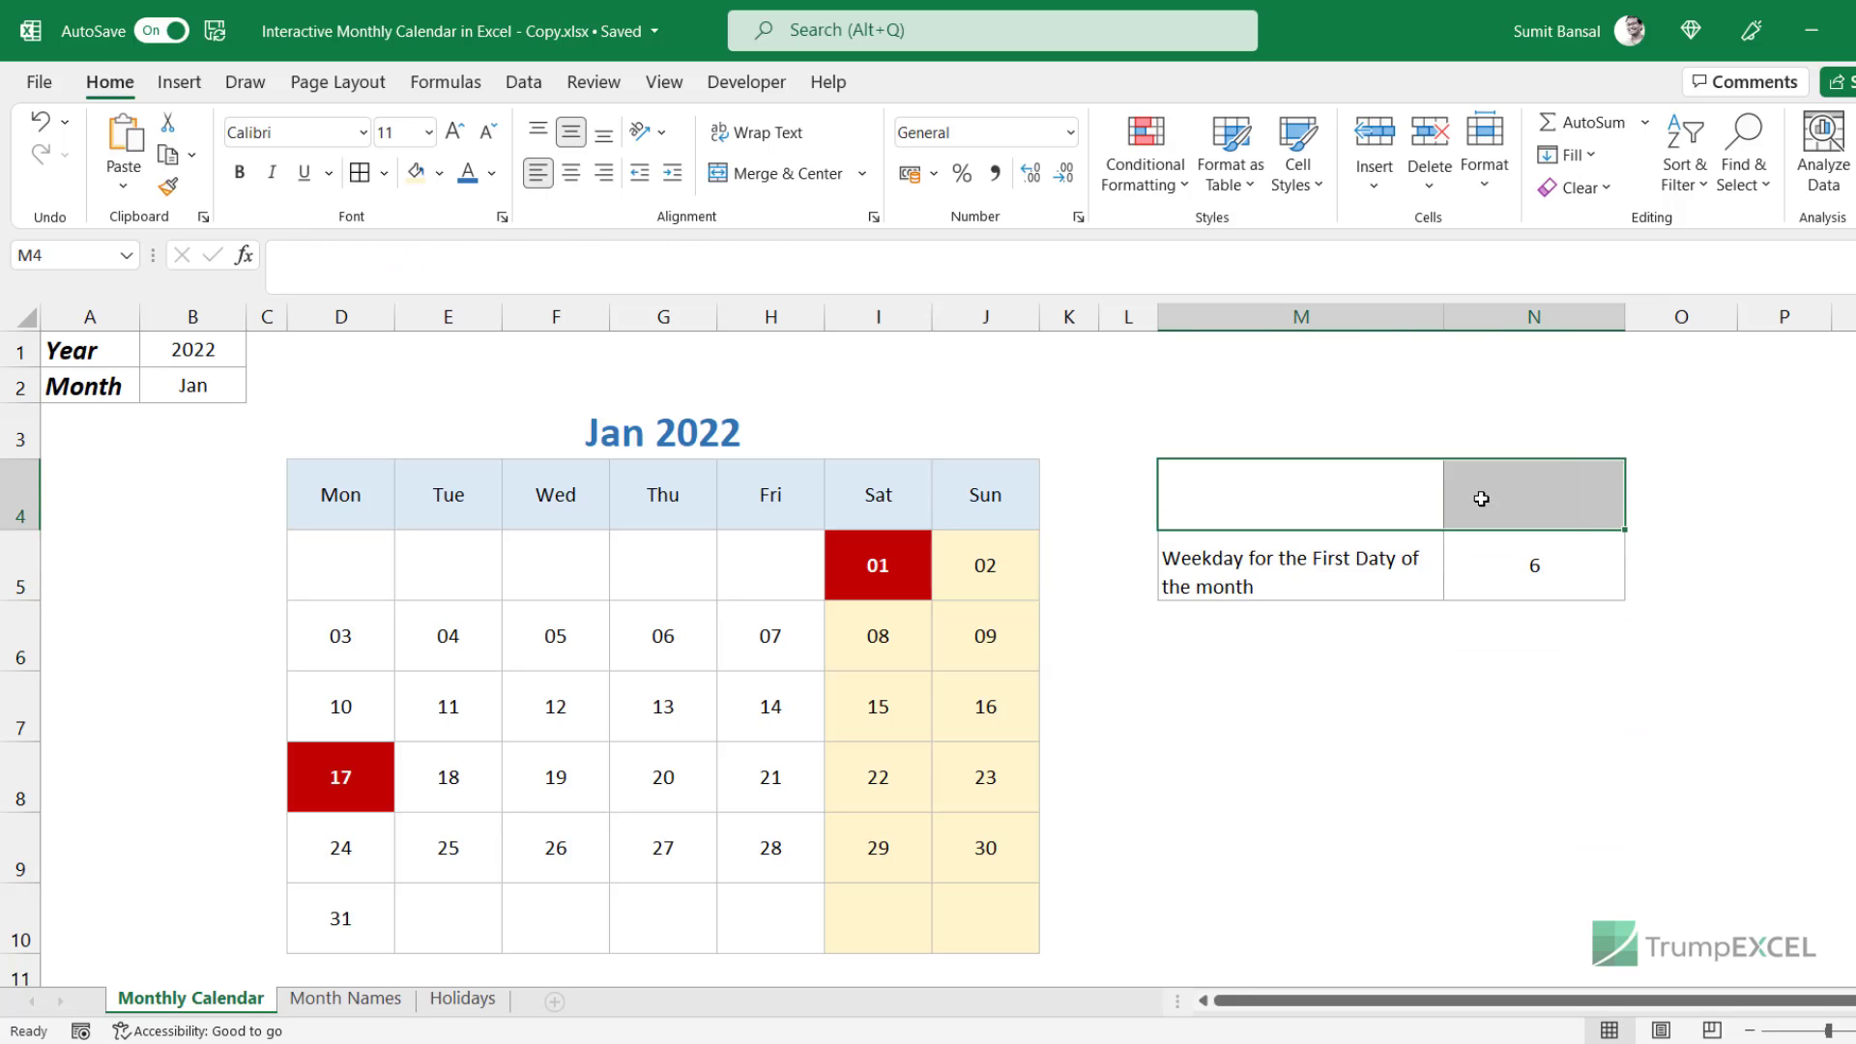
Copy WEEKDAY(DATE(B1,MATCH(B2,'Month Names'!$A$1:$A$12,0),1),2) from N5 and substitute it for the first N5 reference in D5's formula.
{"action": "left_click", "coordinate": [1508, 566]}
{"action": "key", "text": "F2"}
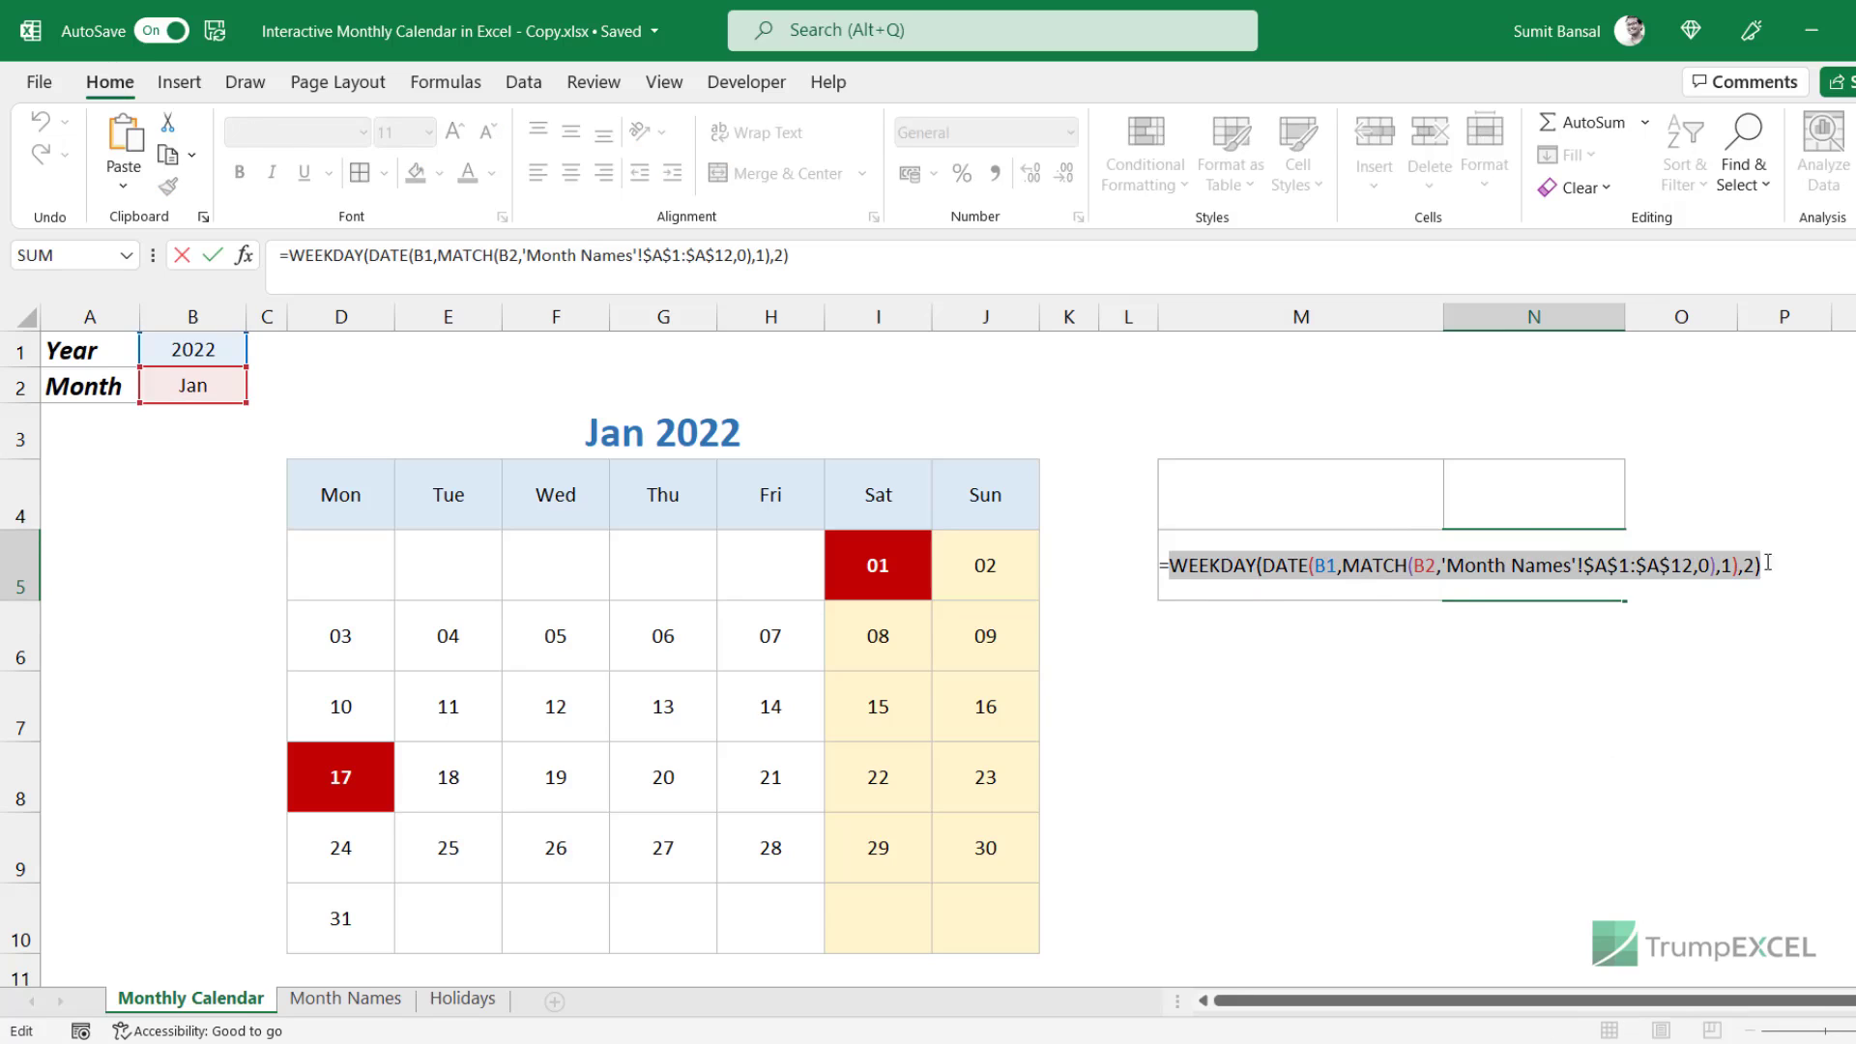
{"action": "key", "text": "ctrl+Return"}
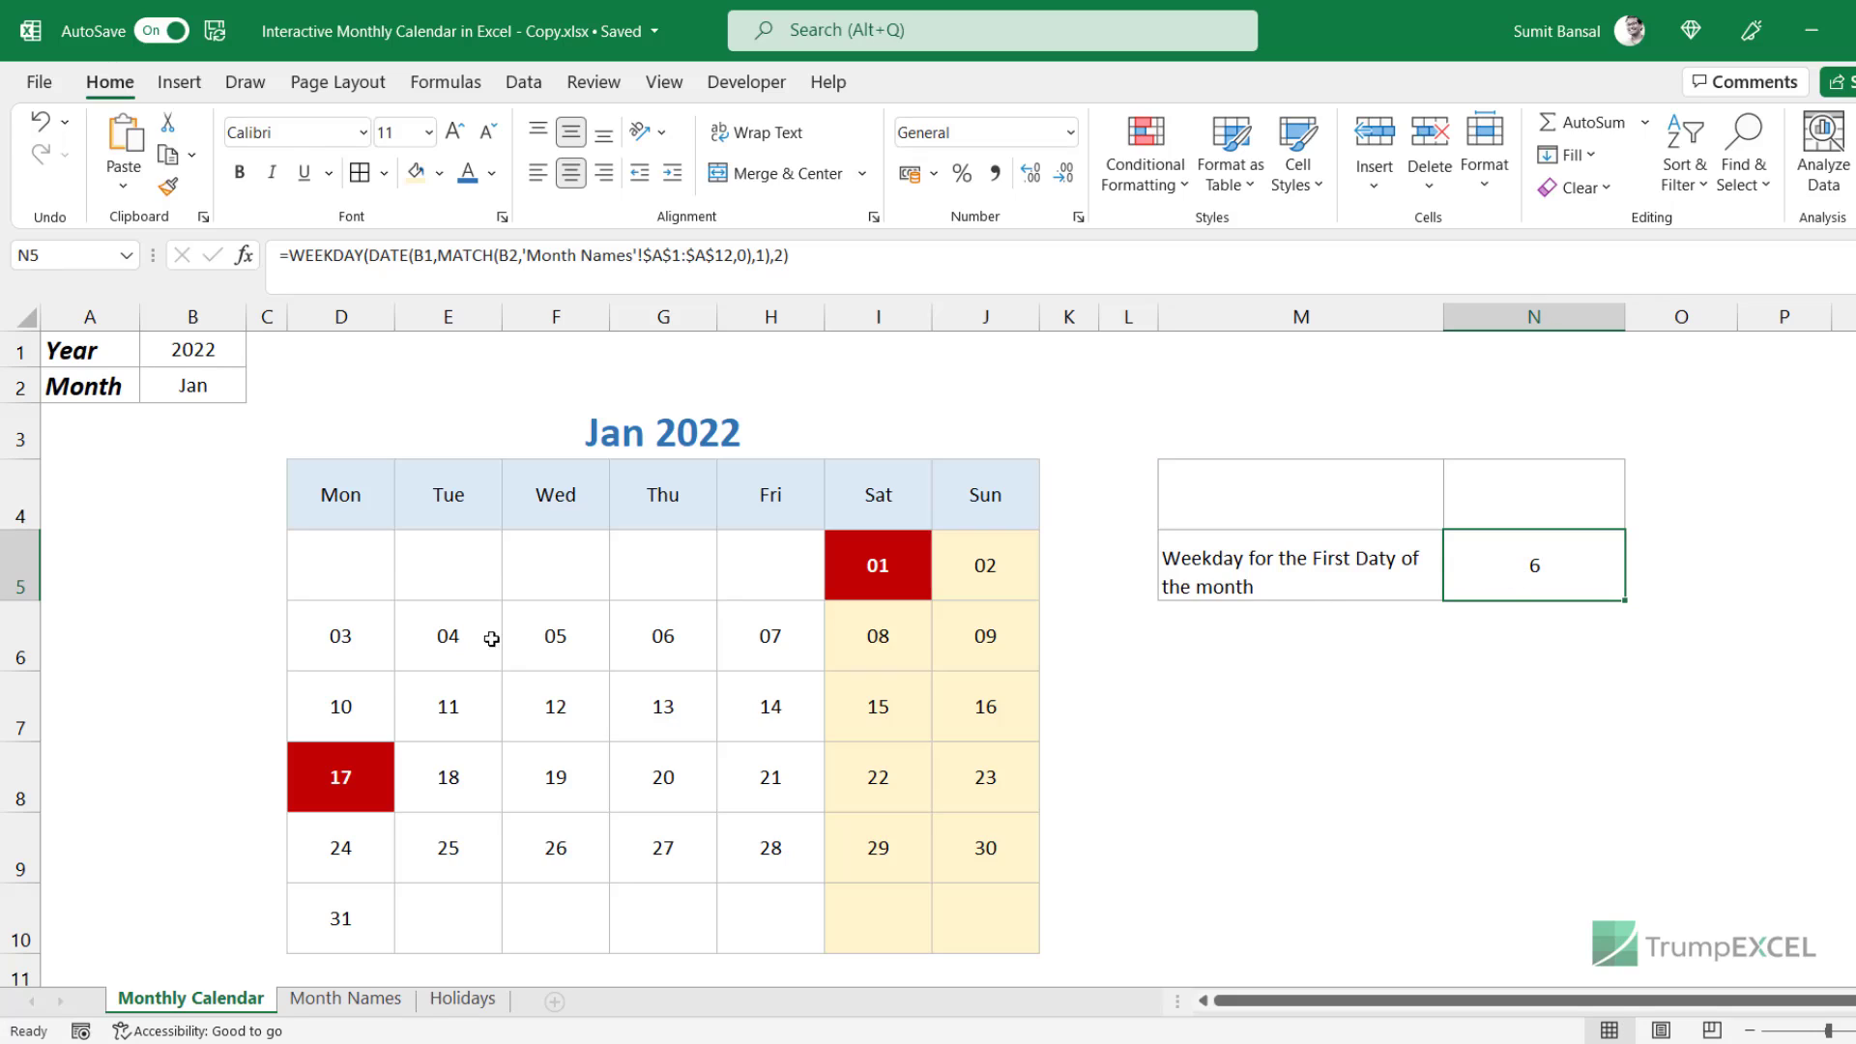
{"action": "left_click", "coordinate": [319, 571]}
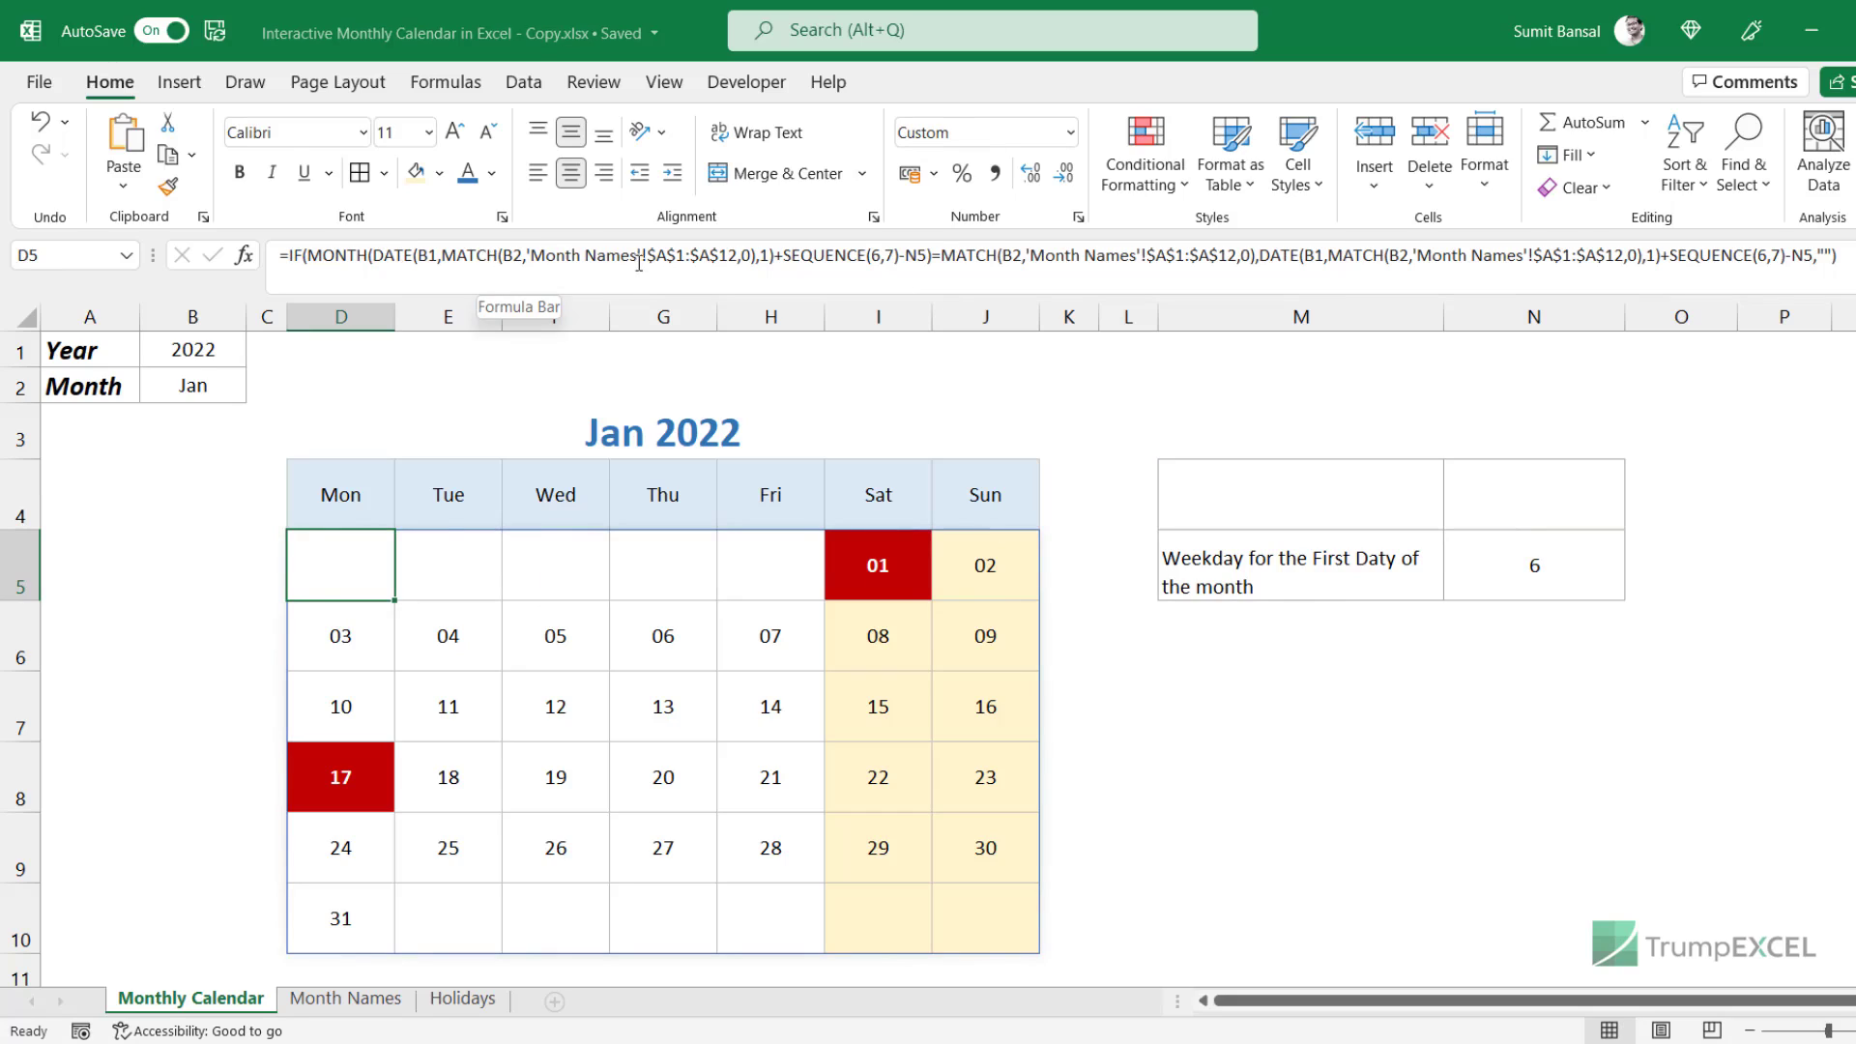
{"action": "left_click", "coordinate": [497, 257]}
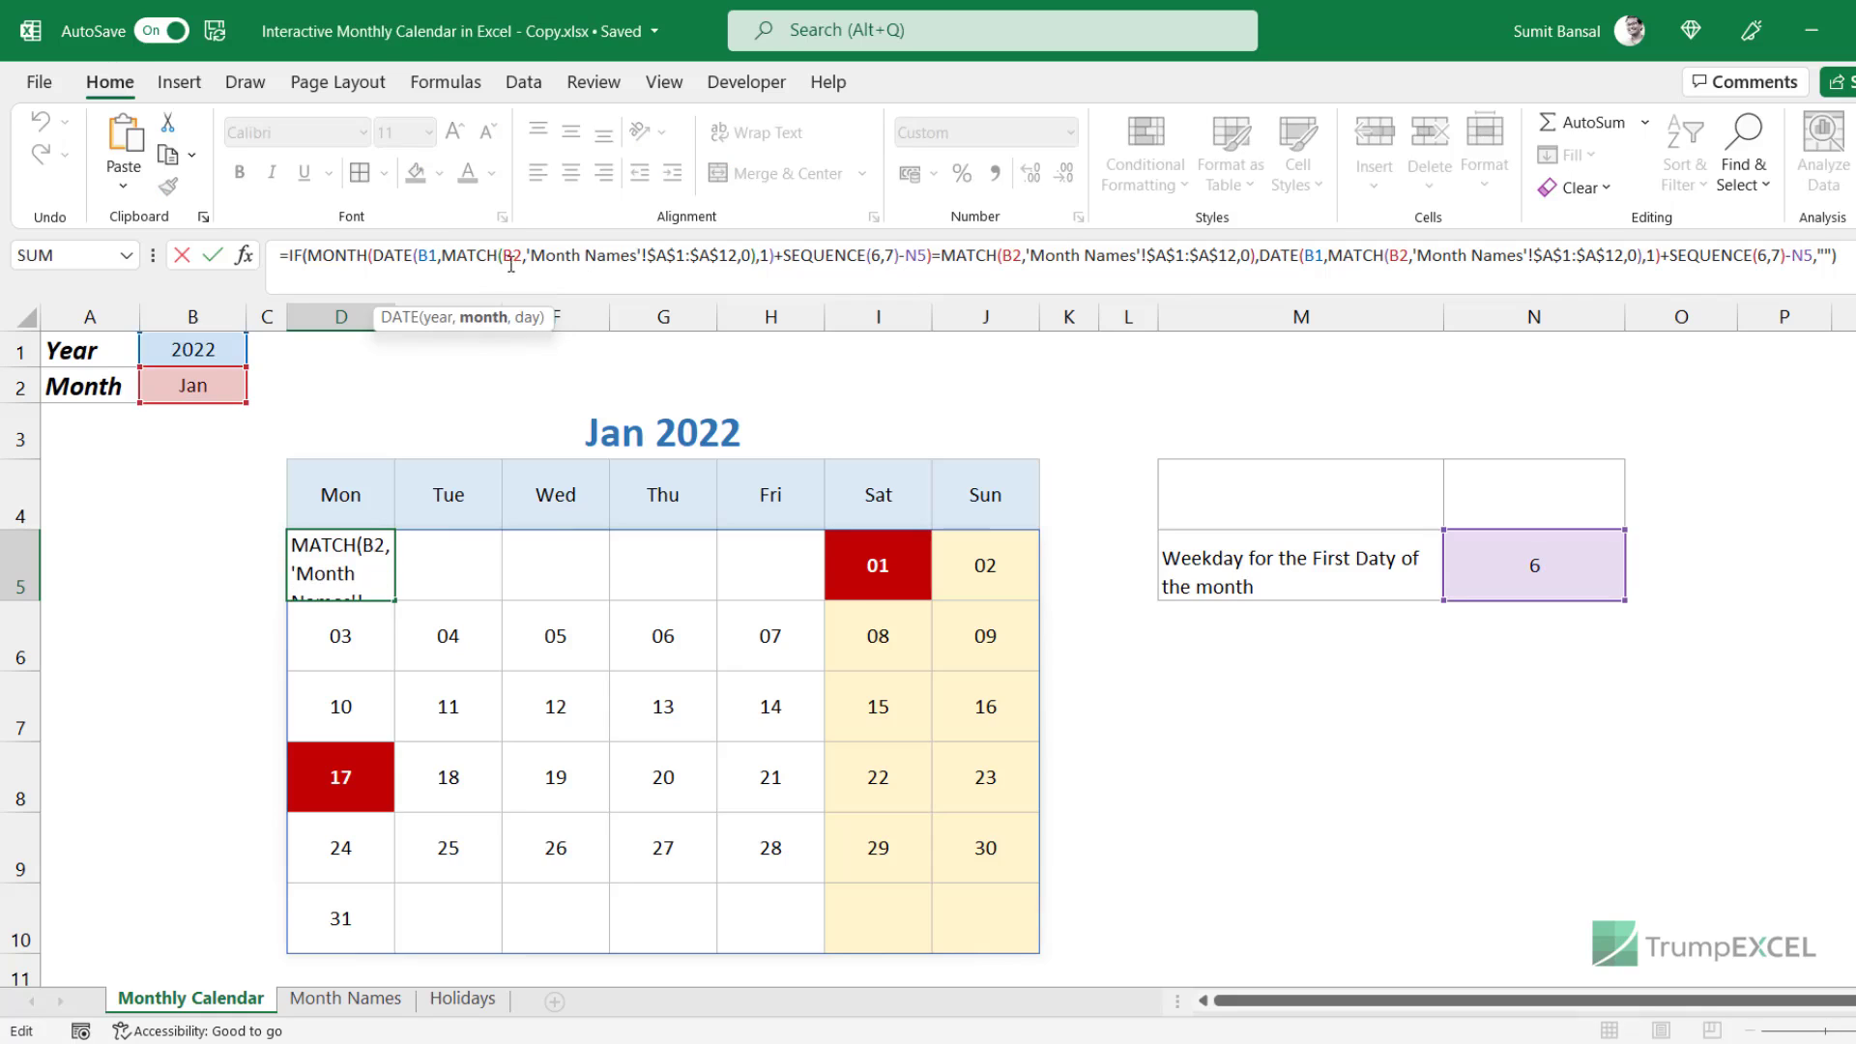
{"action": "left_click", "coordinate": [927, 255]}
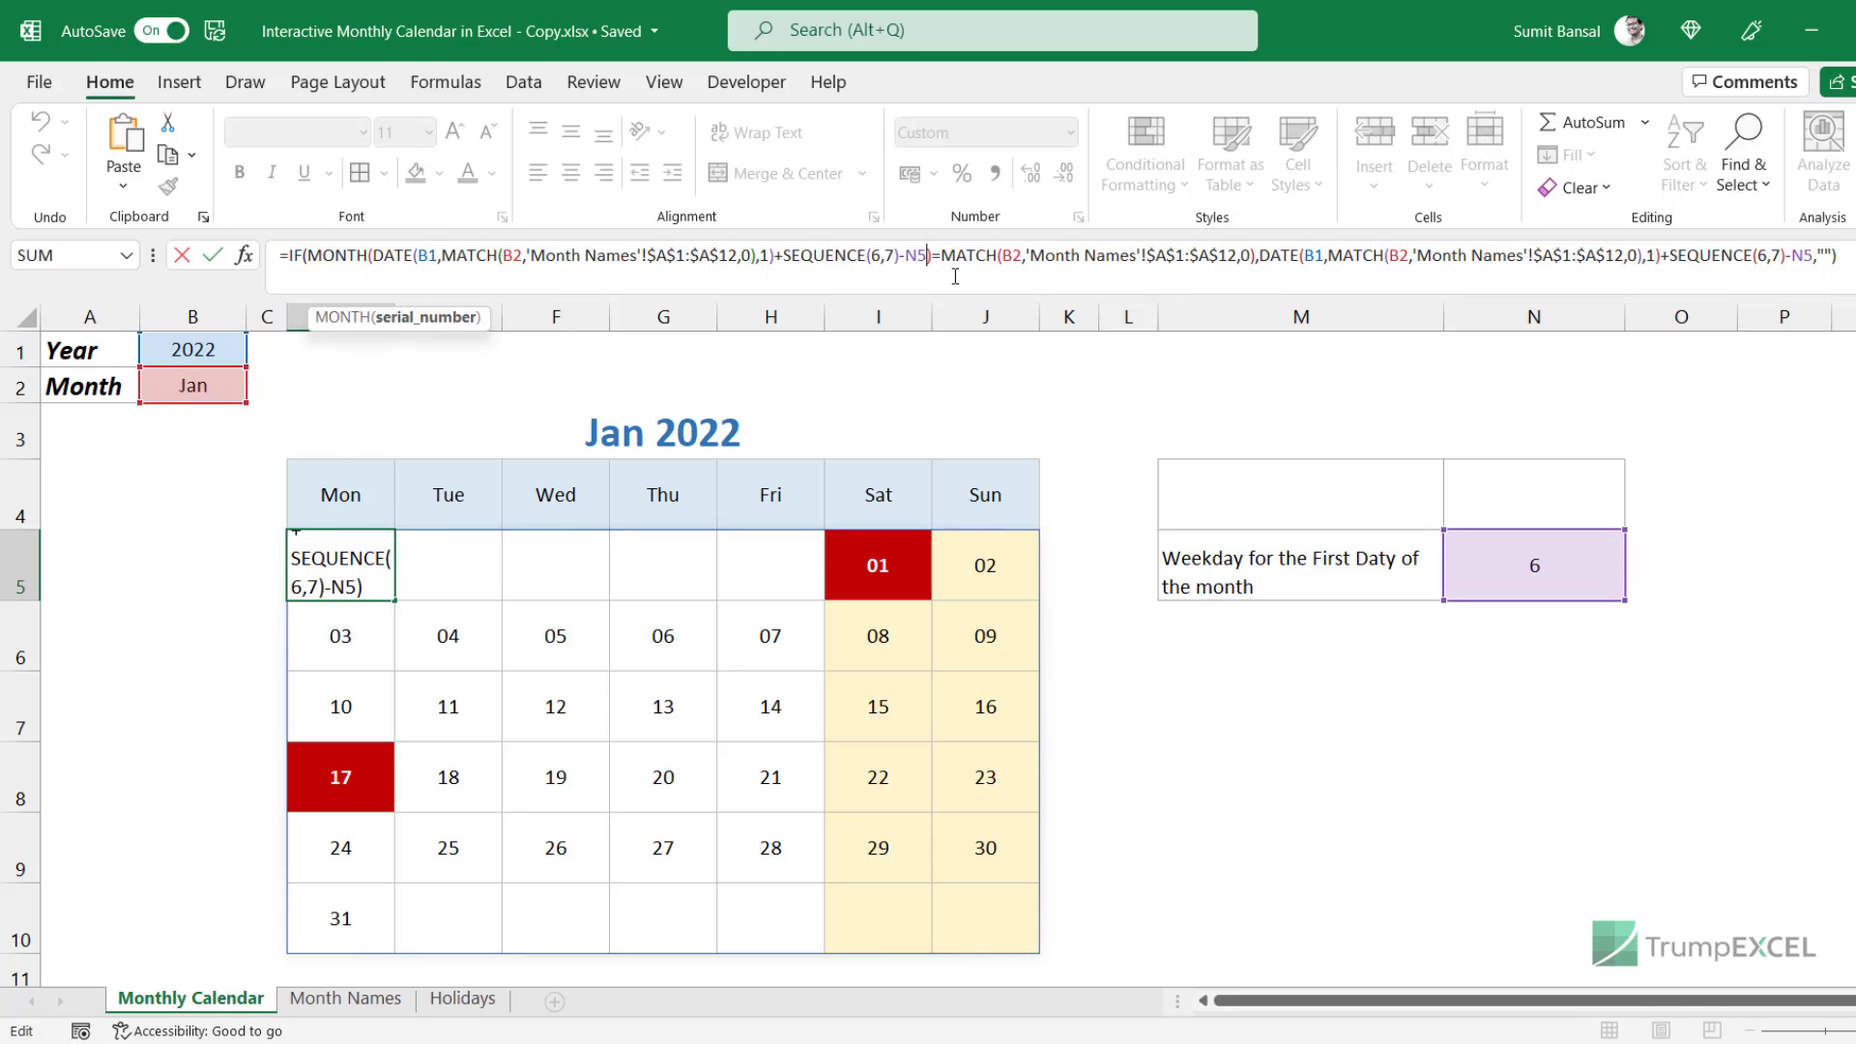
{"action": "key", "text": "BackSpace"}
{"action": "key", "text": "BackSpace"}
{"action": "type", "text": "WEEKDAY(DATE(B1,MATCH(B2,'Month Names'!$A$1:$A$12,0),1),2)"}
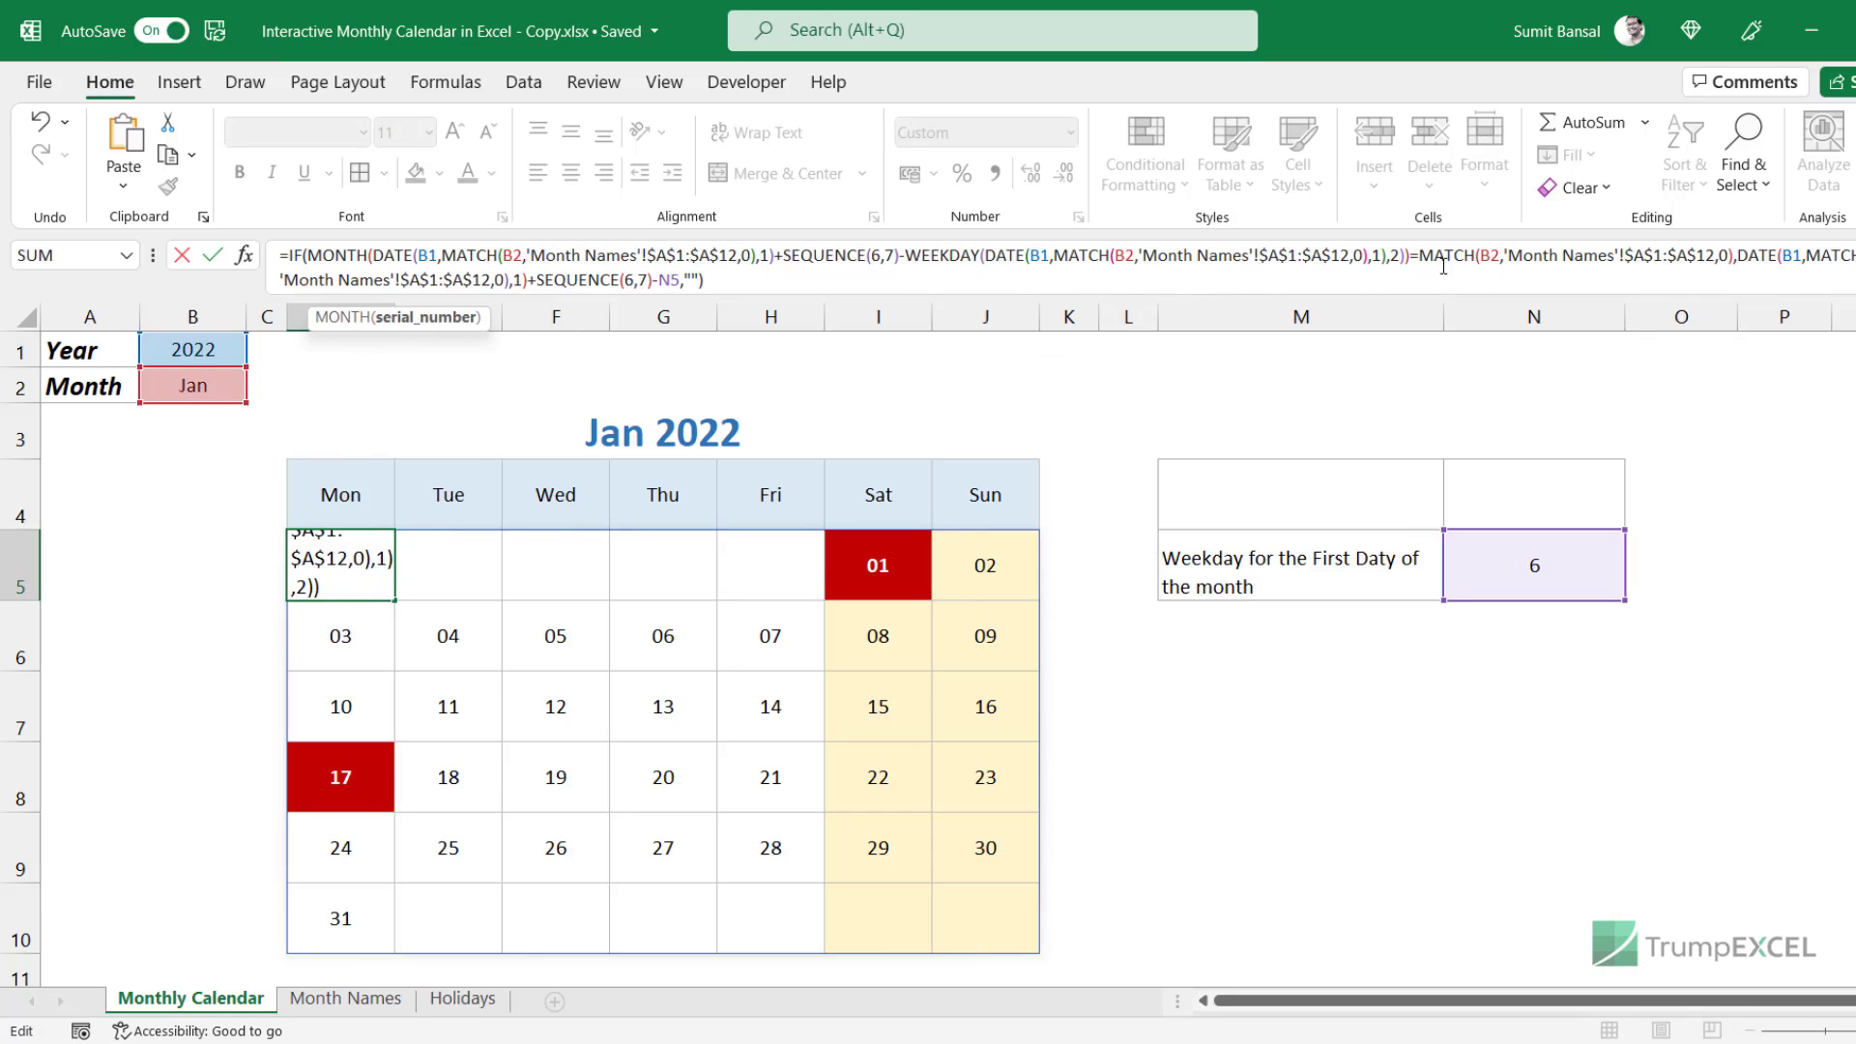
Replace the last N5 reference in D5's formula with WEEKDAY(DATE(B1,MATCH(B2,'Month Names'!$A$1:$A$12,0),1),2) and commit it.
{"action": "left_click", "coordinate": [683, 281]}
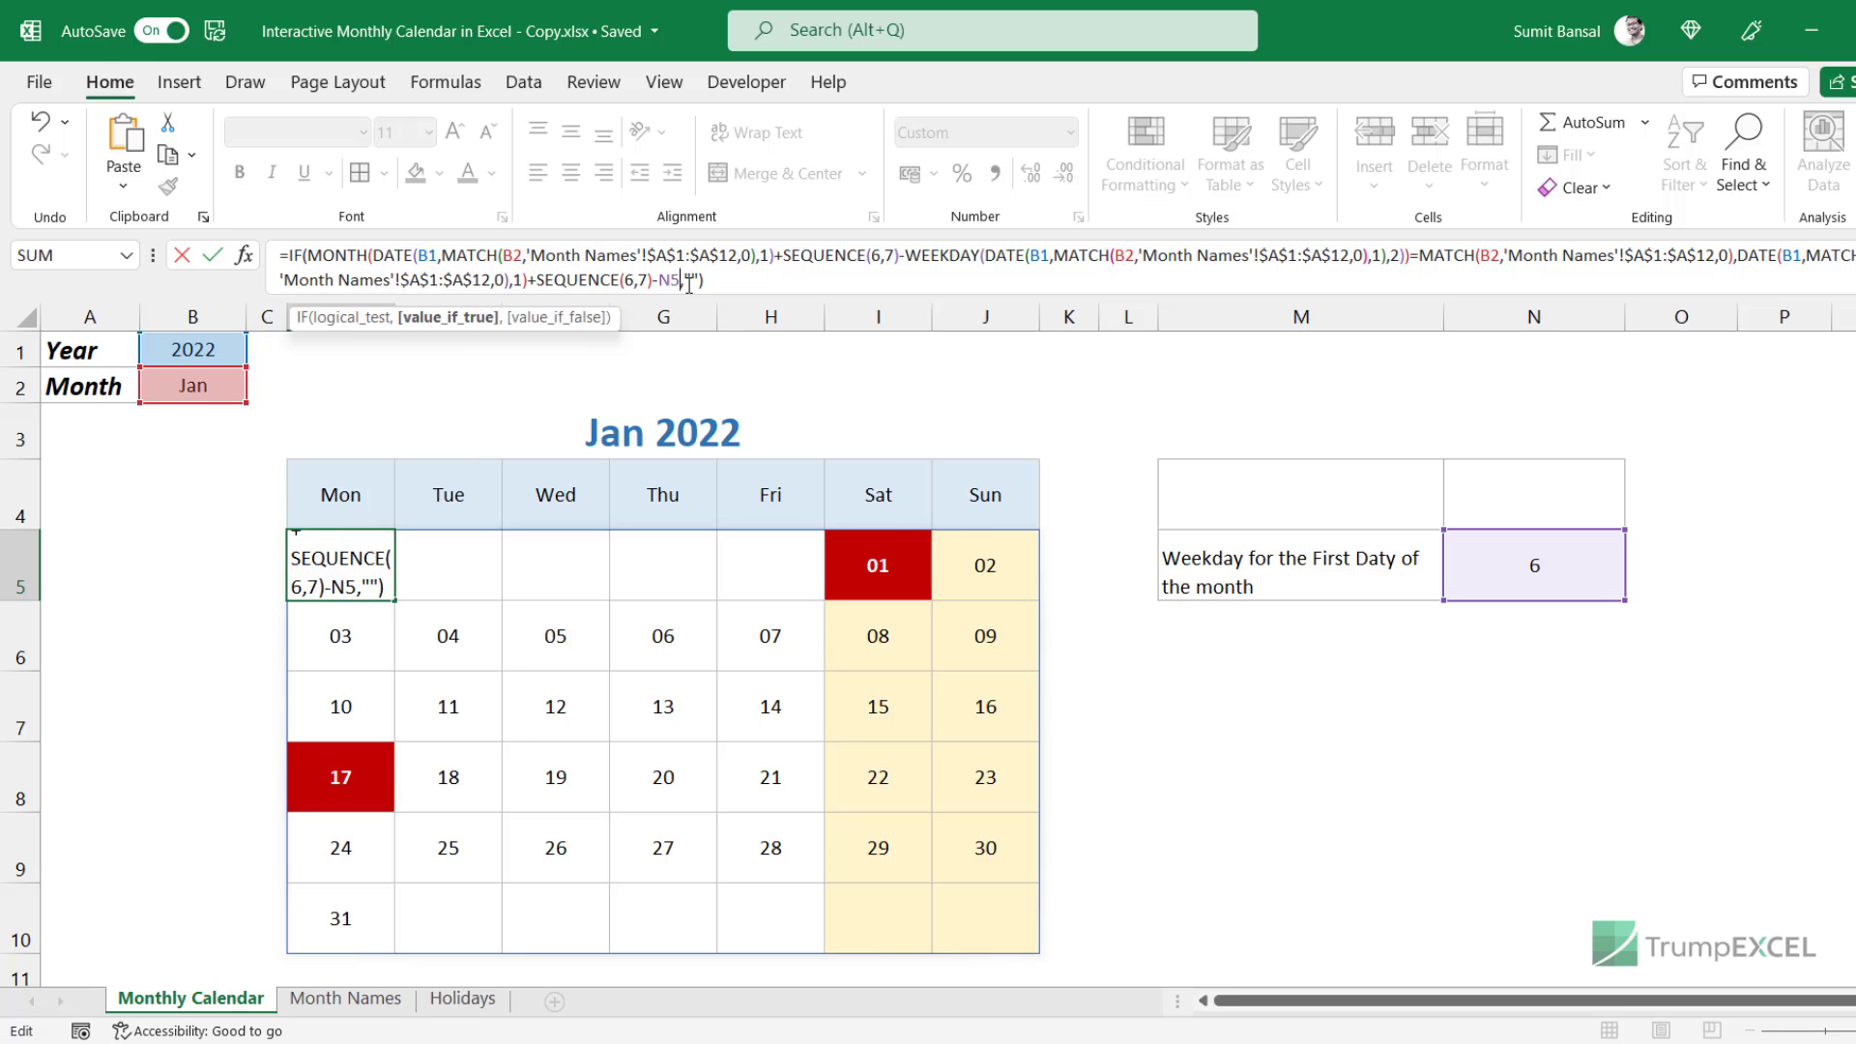
{"action": "key", "text": "BackSpace"}
{"action": "key", "text": "BackSpace"}
{"action": "type", "text": "WEEKDAY(DATE(B1,MATCH(B2,'Month Names'!$A$1:$A$12,0),1),2)"}
{"action": "key", "text": "ctrl+Return"}
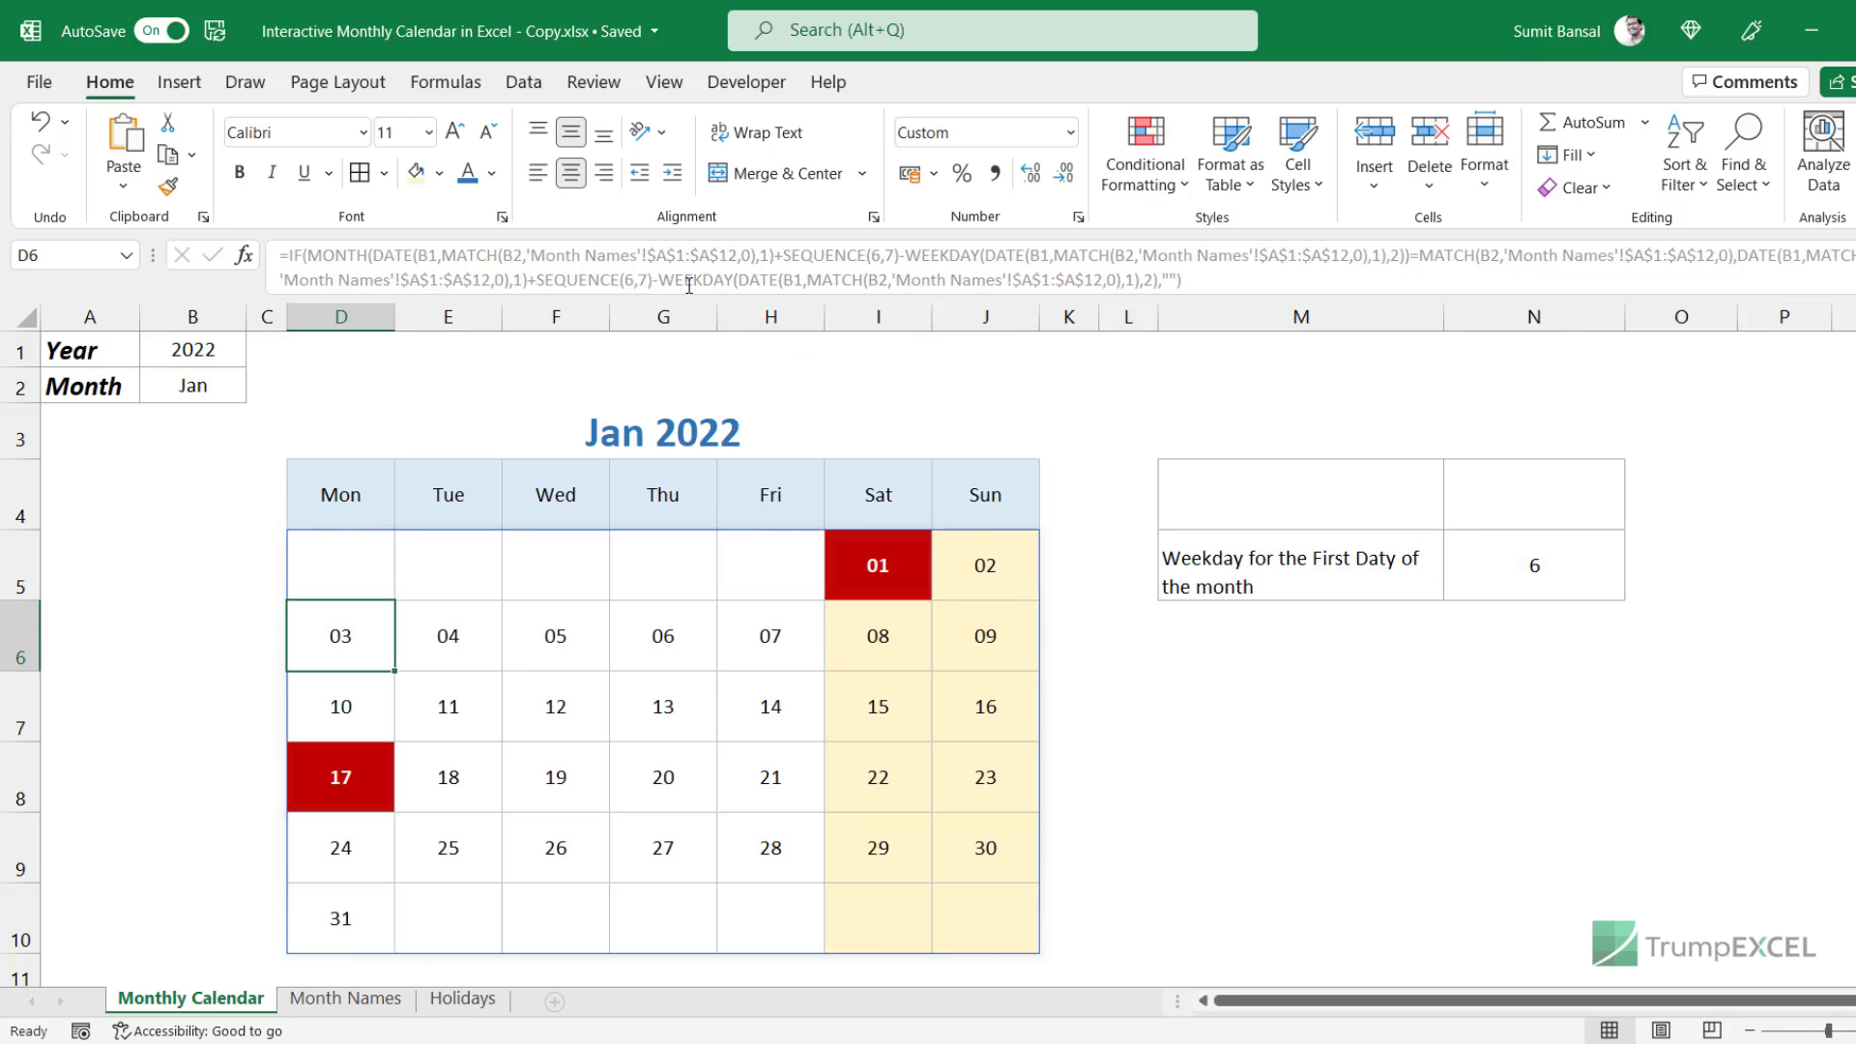
{"action": "key", "text": "F2"}
{"action": "key", "text": "Escape"}
Clear the helper table M4:N5, including its borders, and review the combined calendar formula in D5.
{"action": "left_click_drag", "start_coordinate": [1279, 499], "coordinate": [1462, 567]}
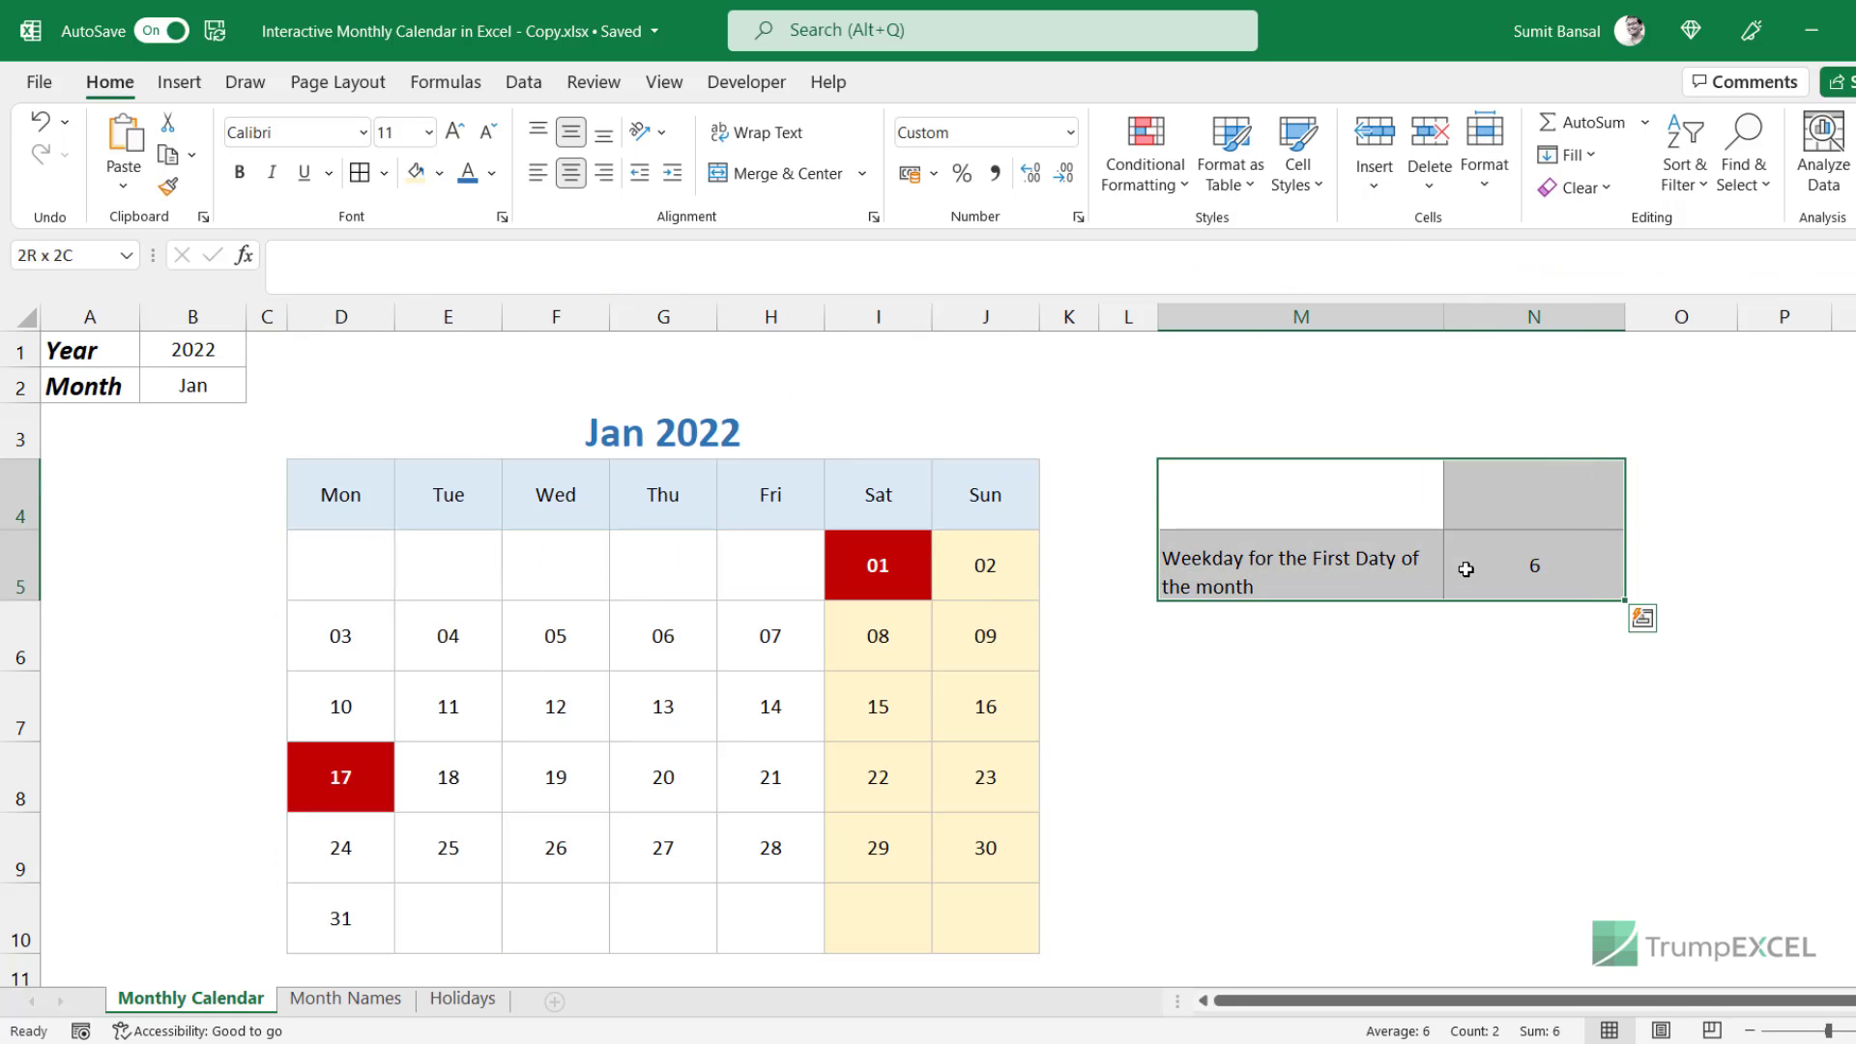
{"action": "key", "text": "Delete"}
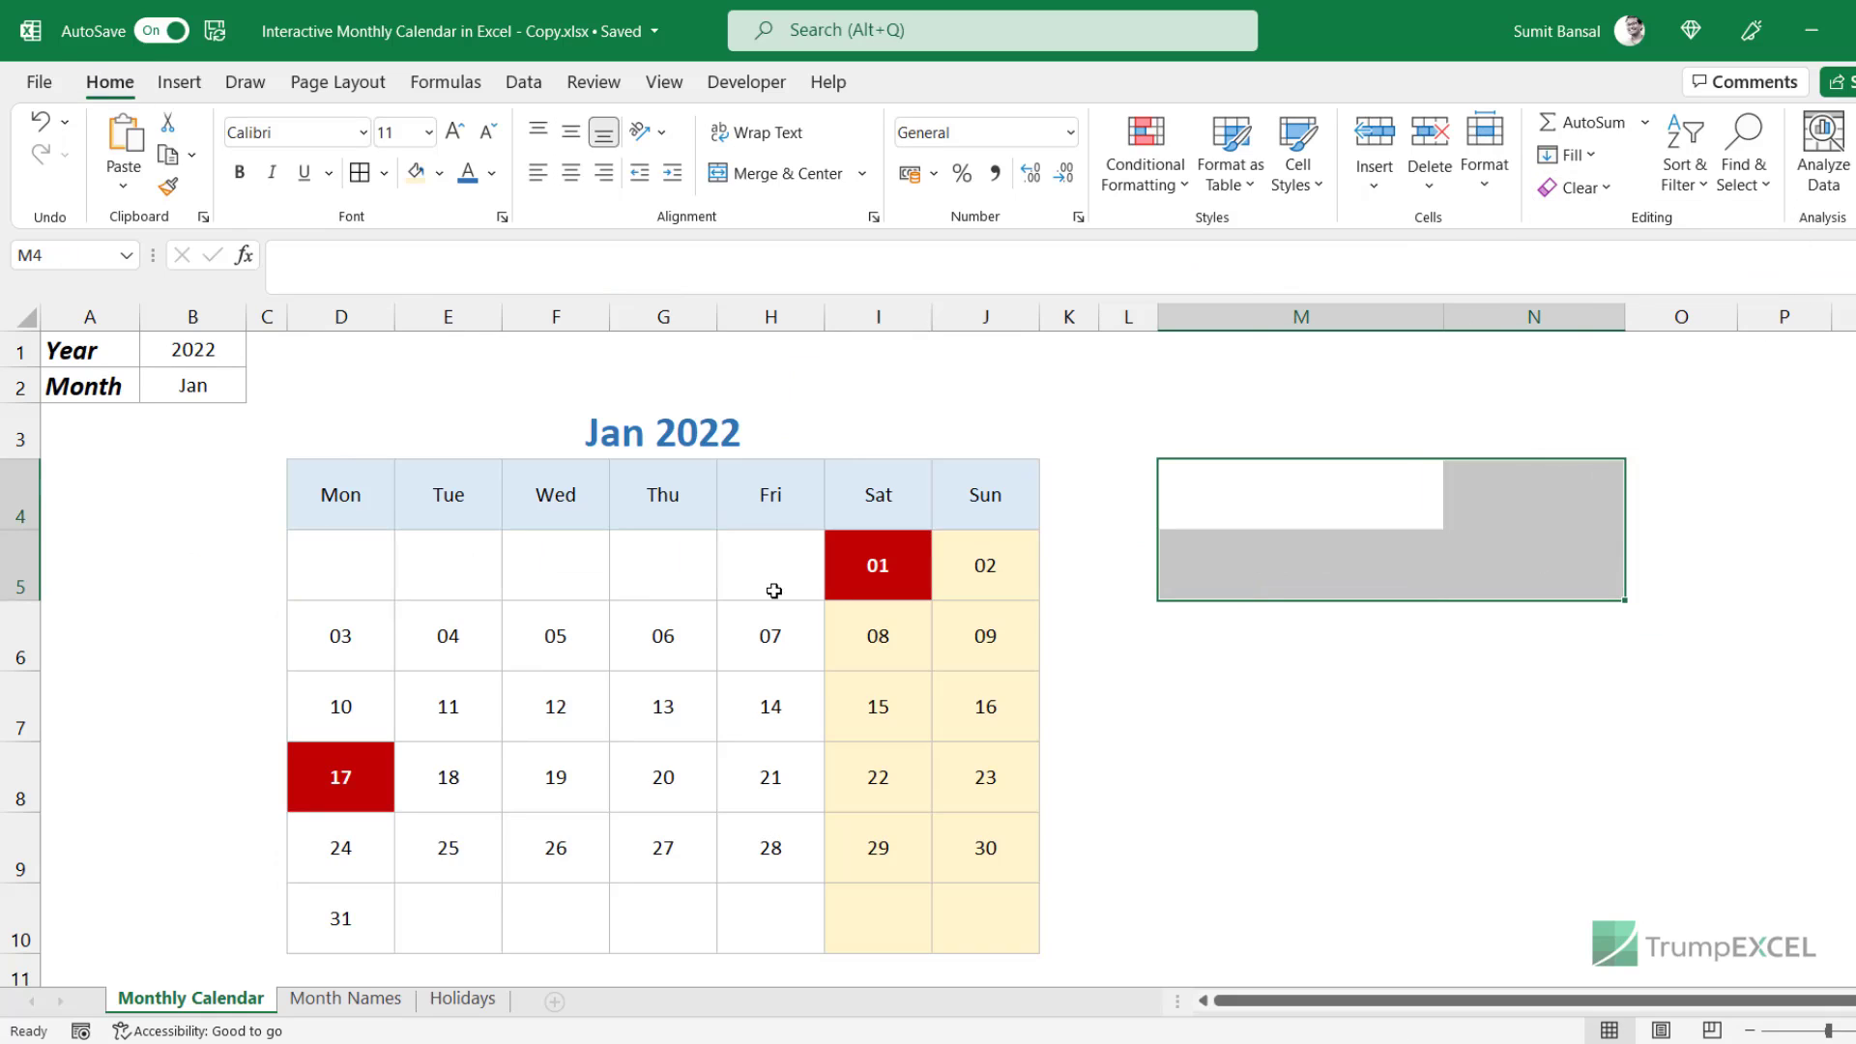
{"action": "left_click", "coordinate": [336, 565]}
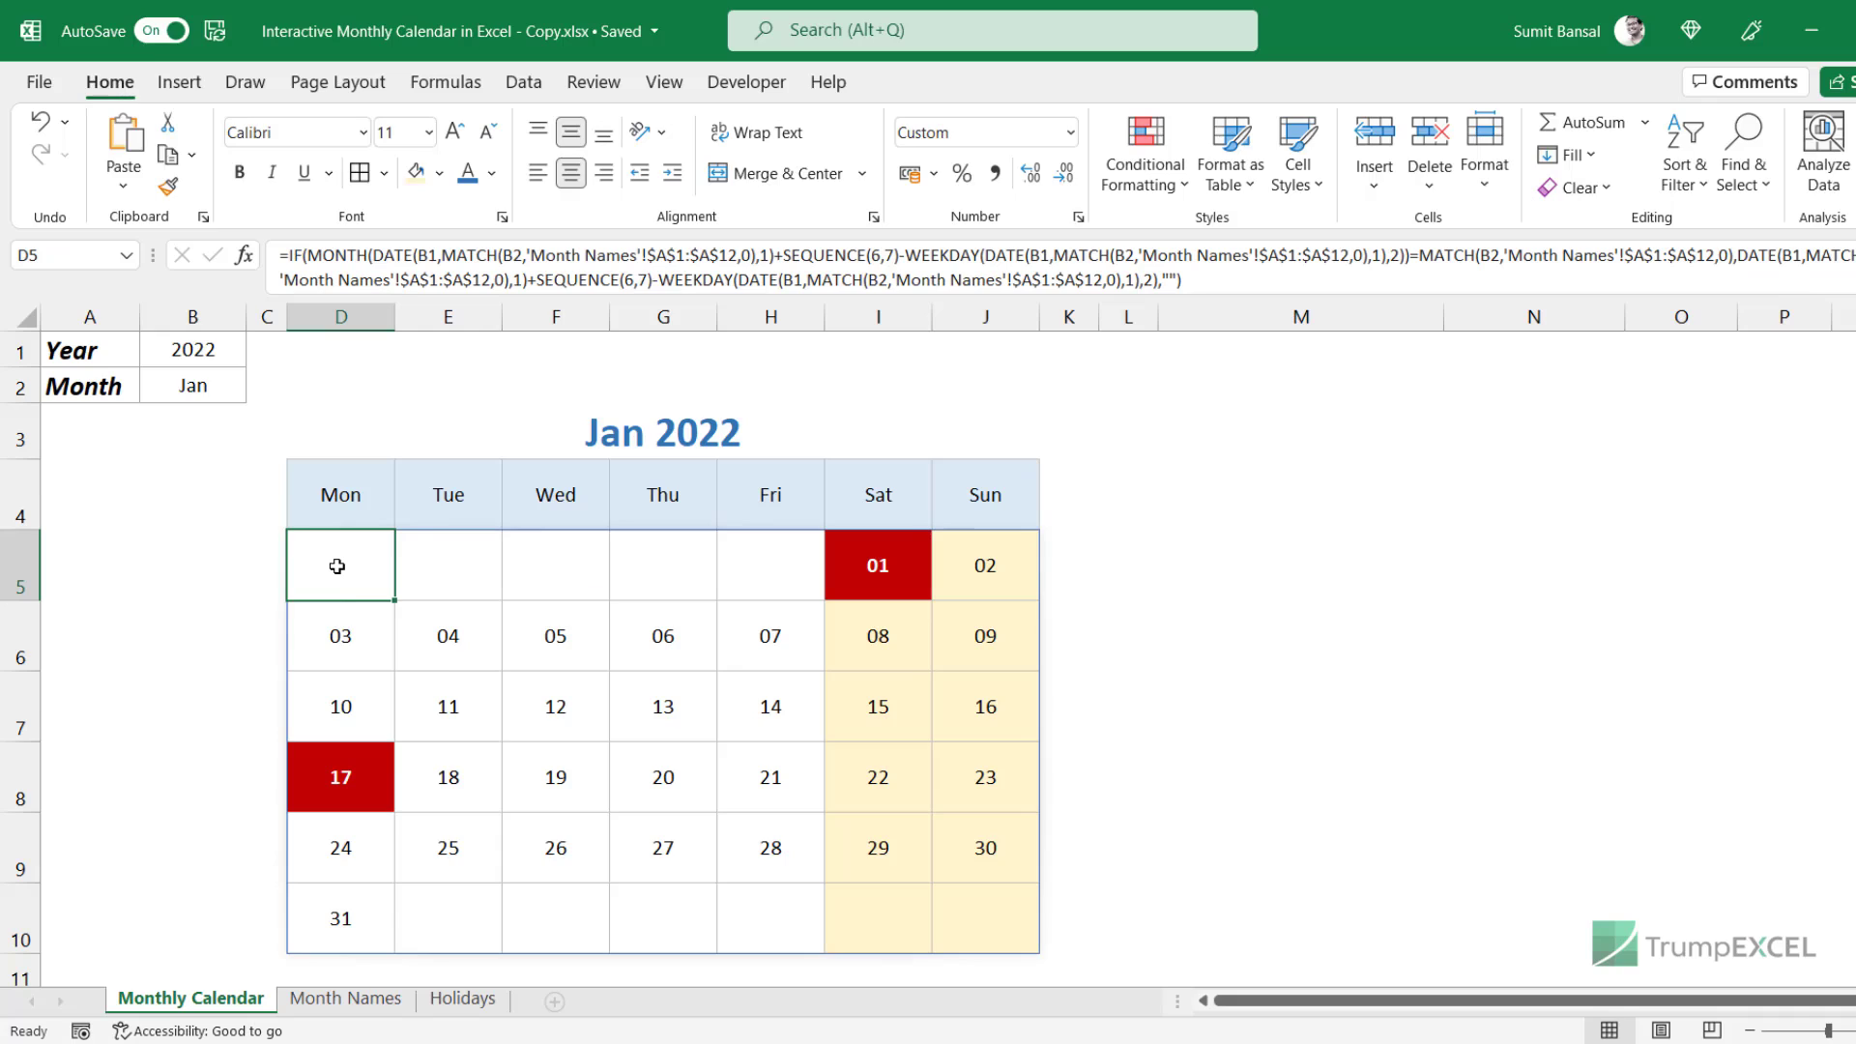
{"action": "key", "text": "F2"}
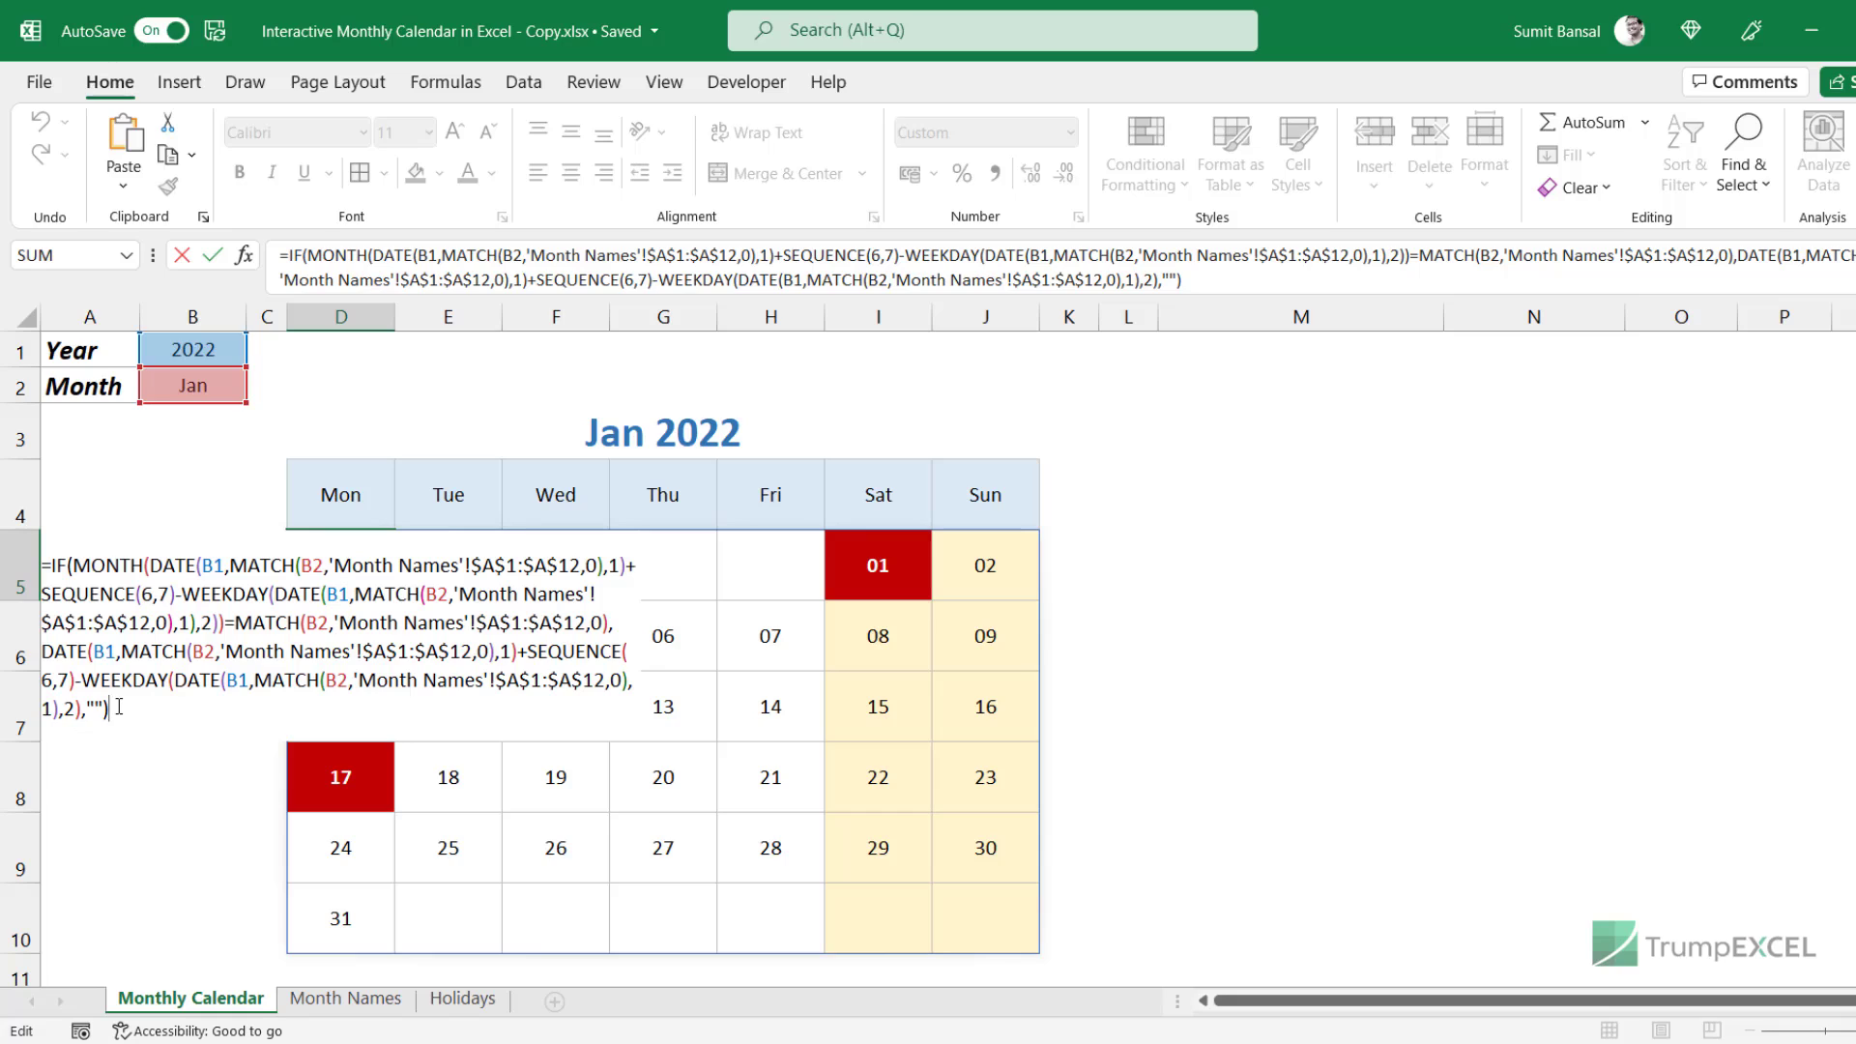
{"action": "key", "text": "Escape"}
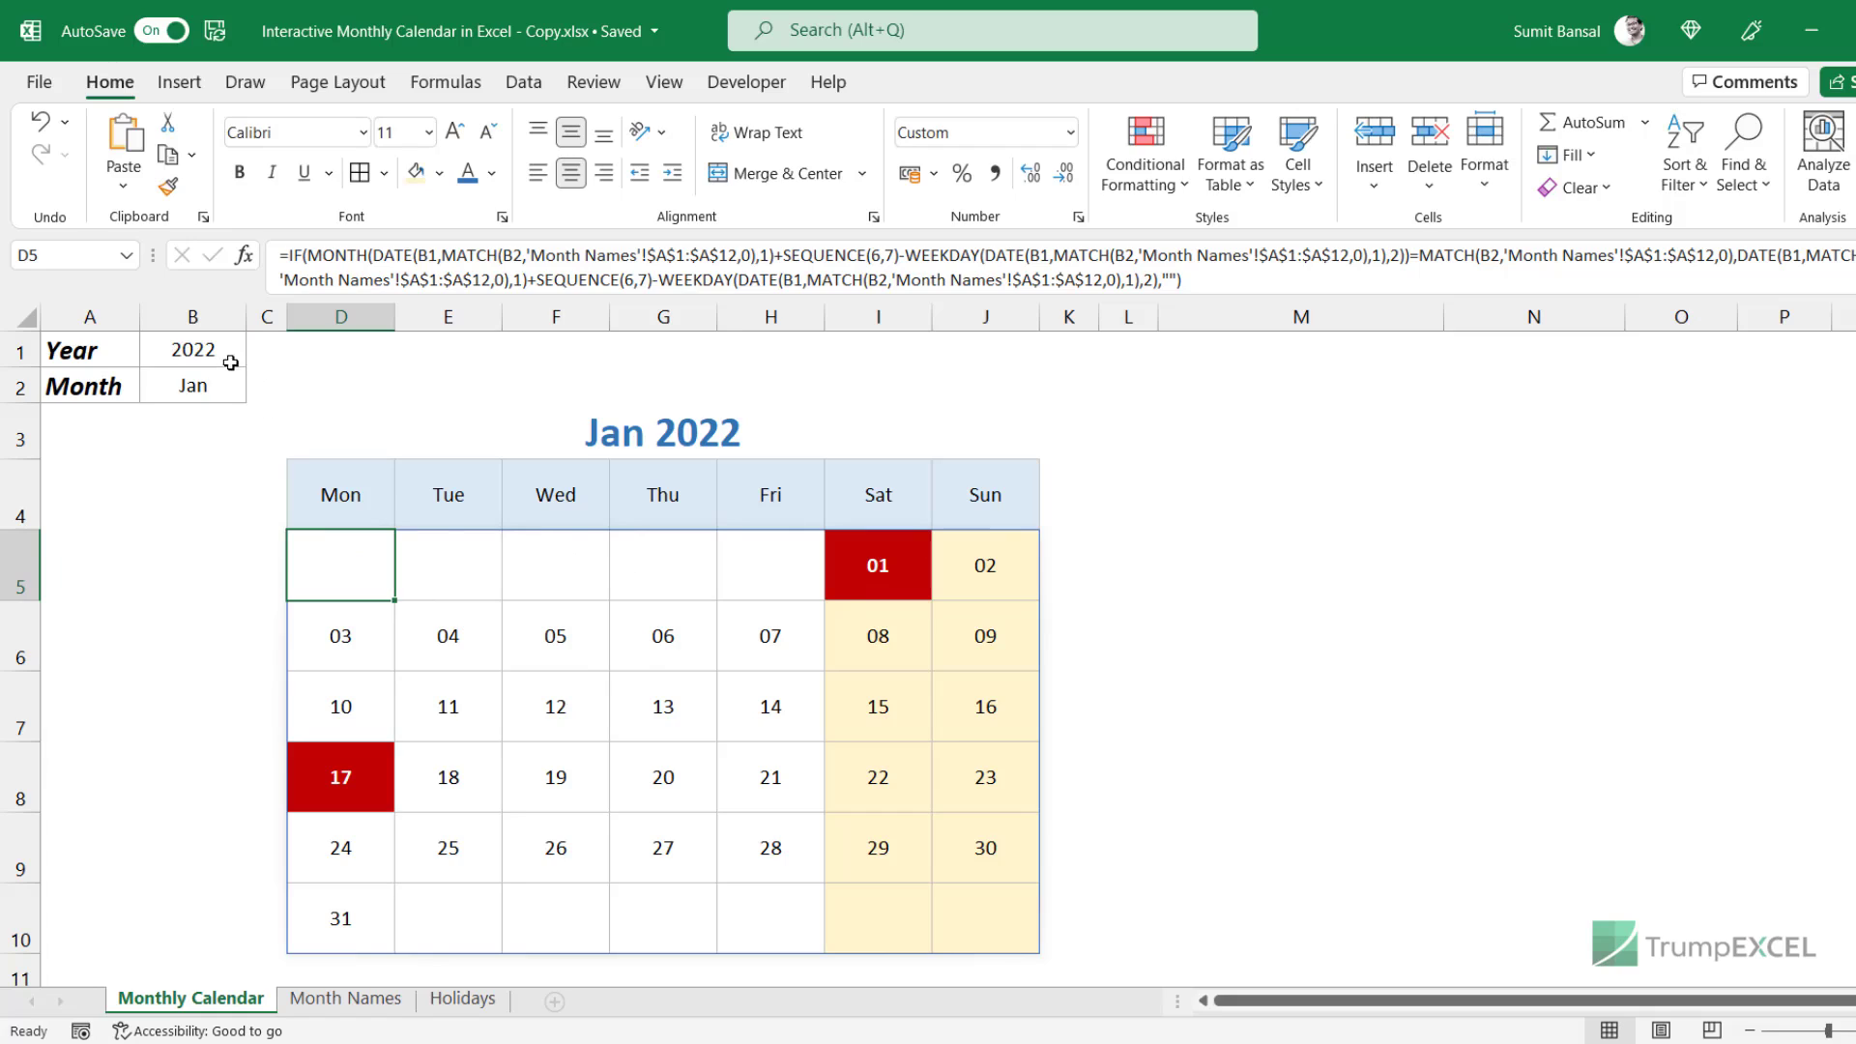
Set the calendar month to Apr and compare its April 17 cell with the Easter entry on the Holidays sheet.
{"action": "left_click", "coordinate": [228, 387]}
{"action": "left_click", "coordinate": [257, 390]}
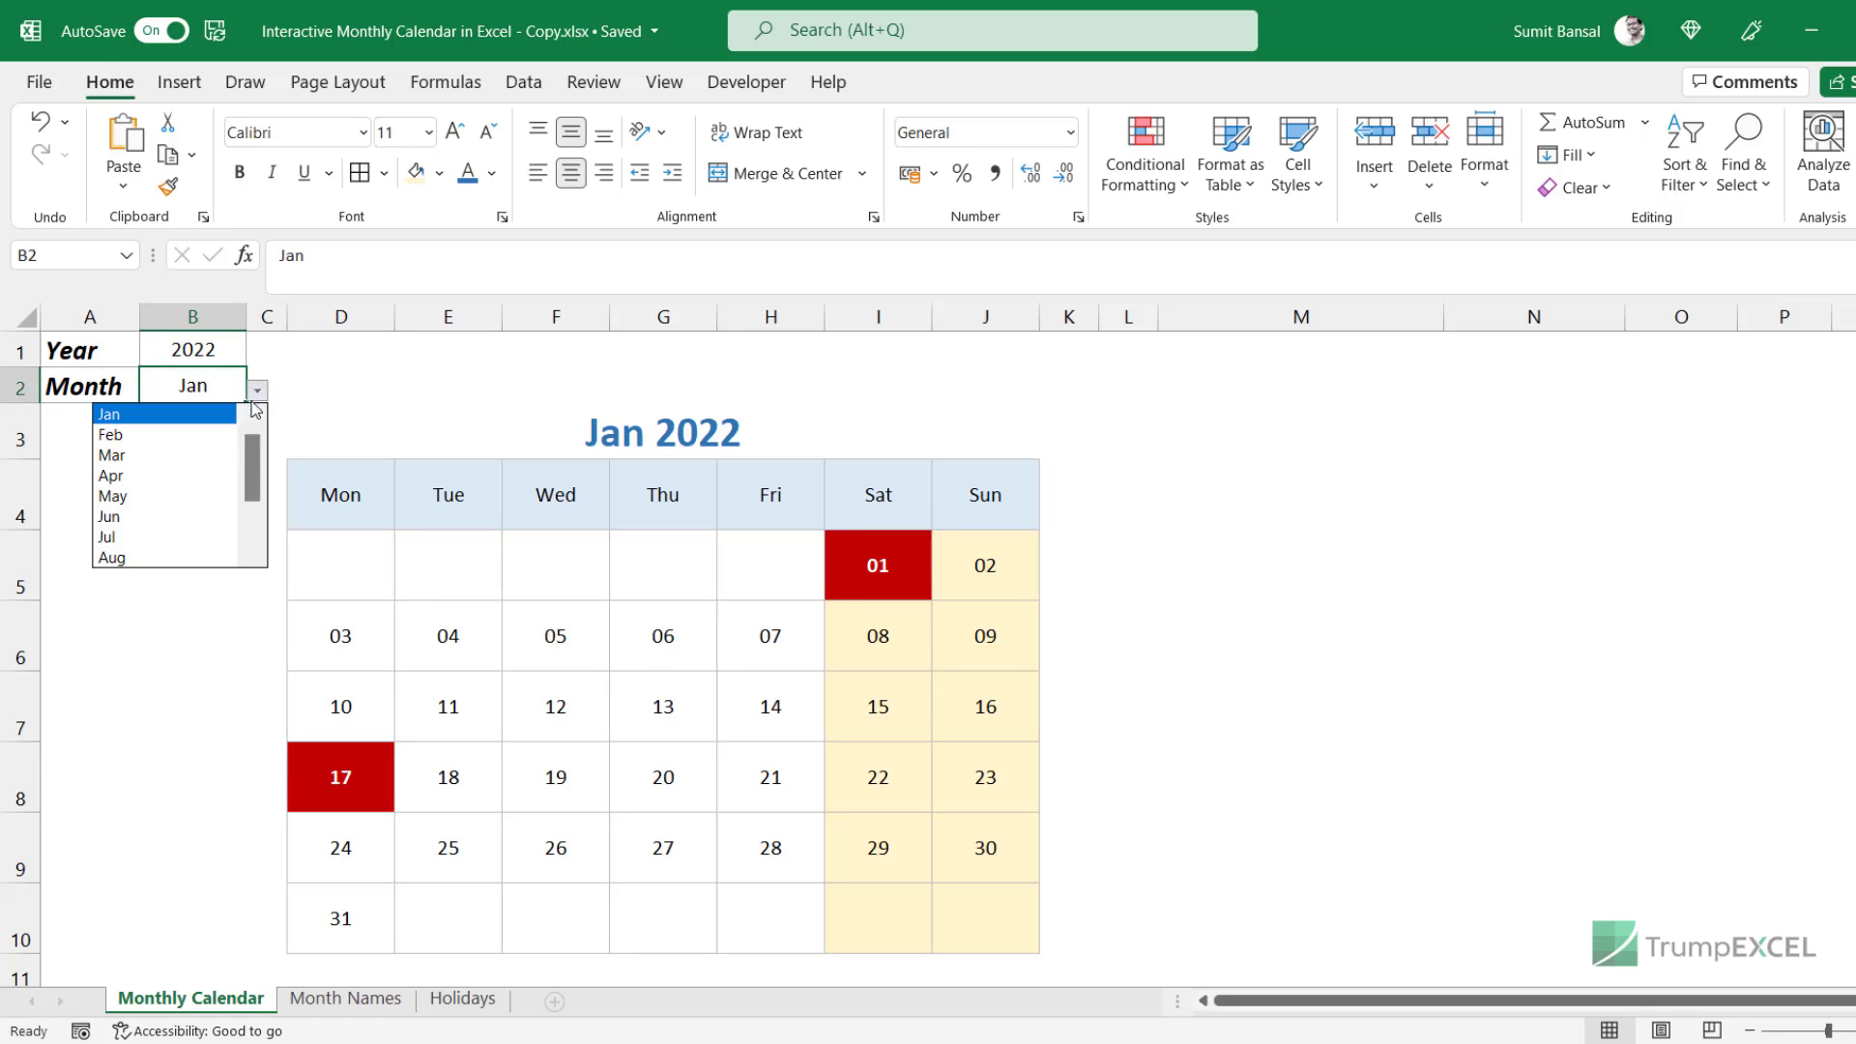
{"action": "left_click", "coordinate": [237, 472]}
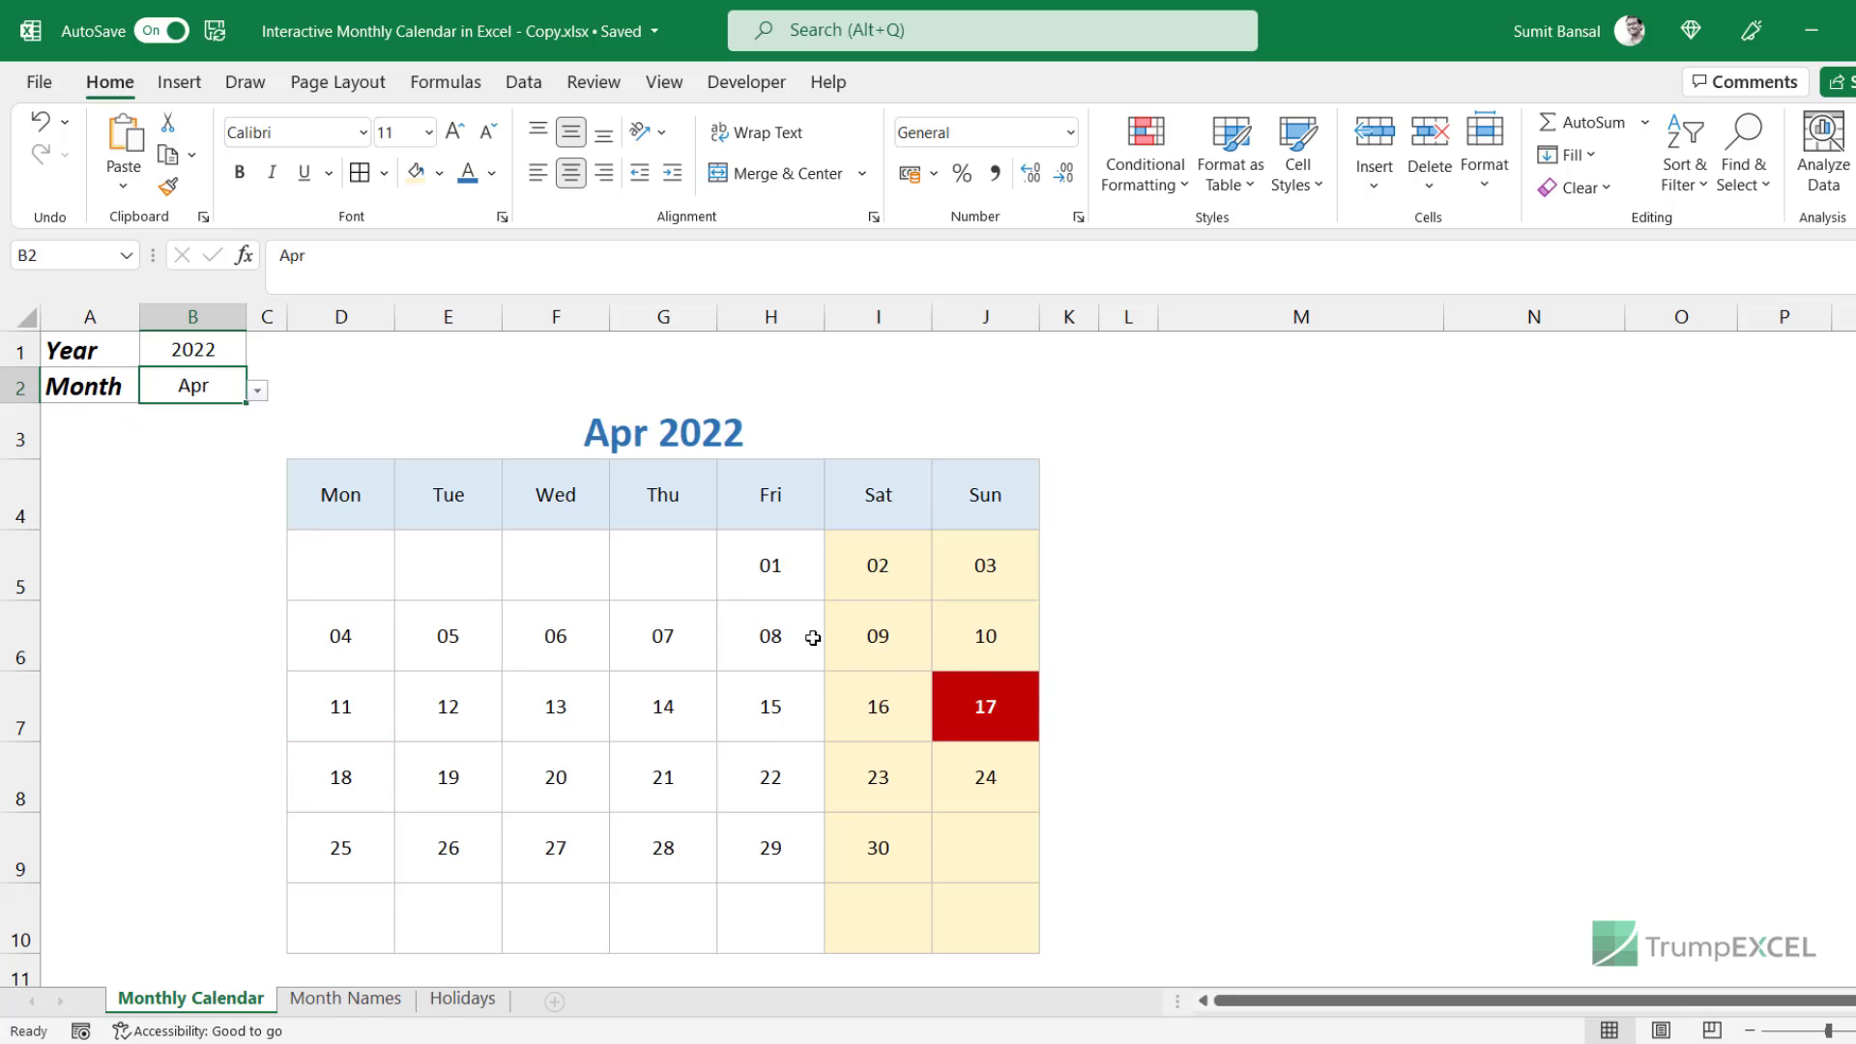
{"action": "left_click", "coordinate": [965, 711]}
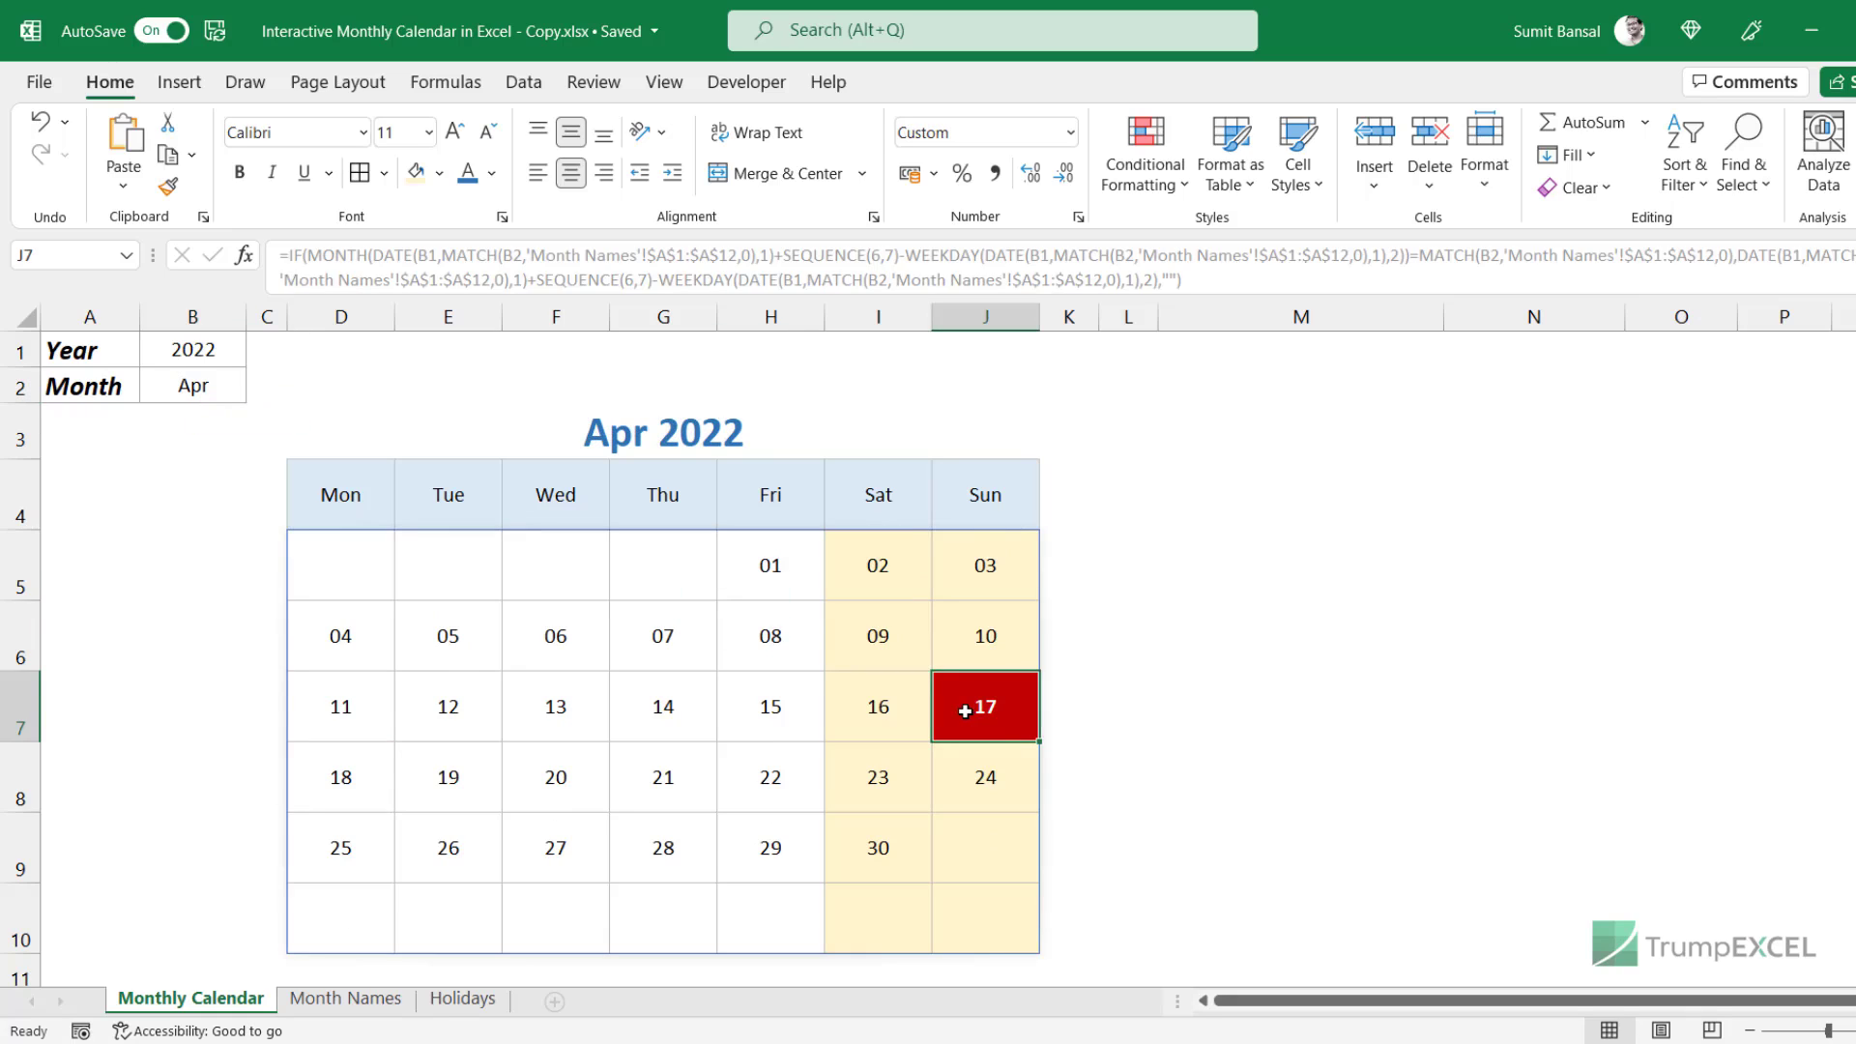
{"action": "left_click", "coordinate": [463, 998]}
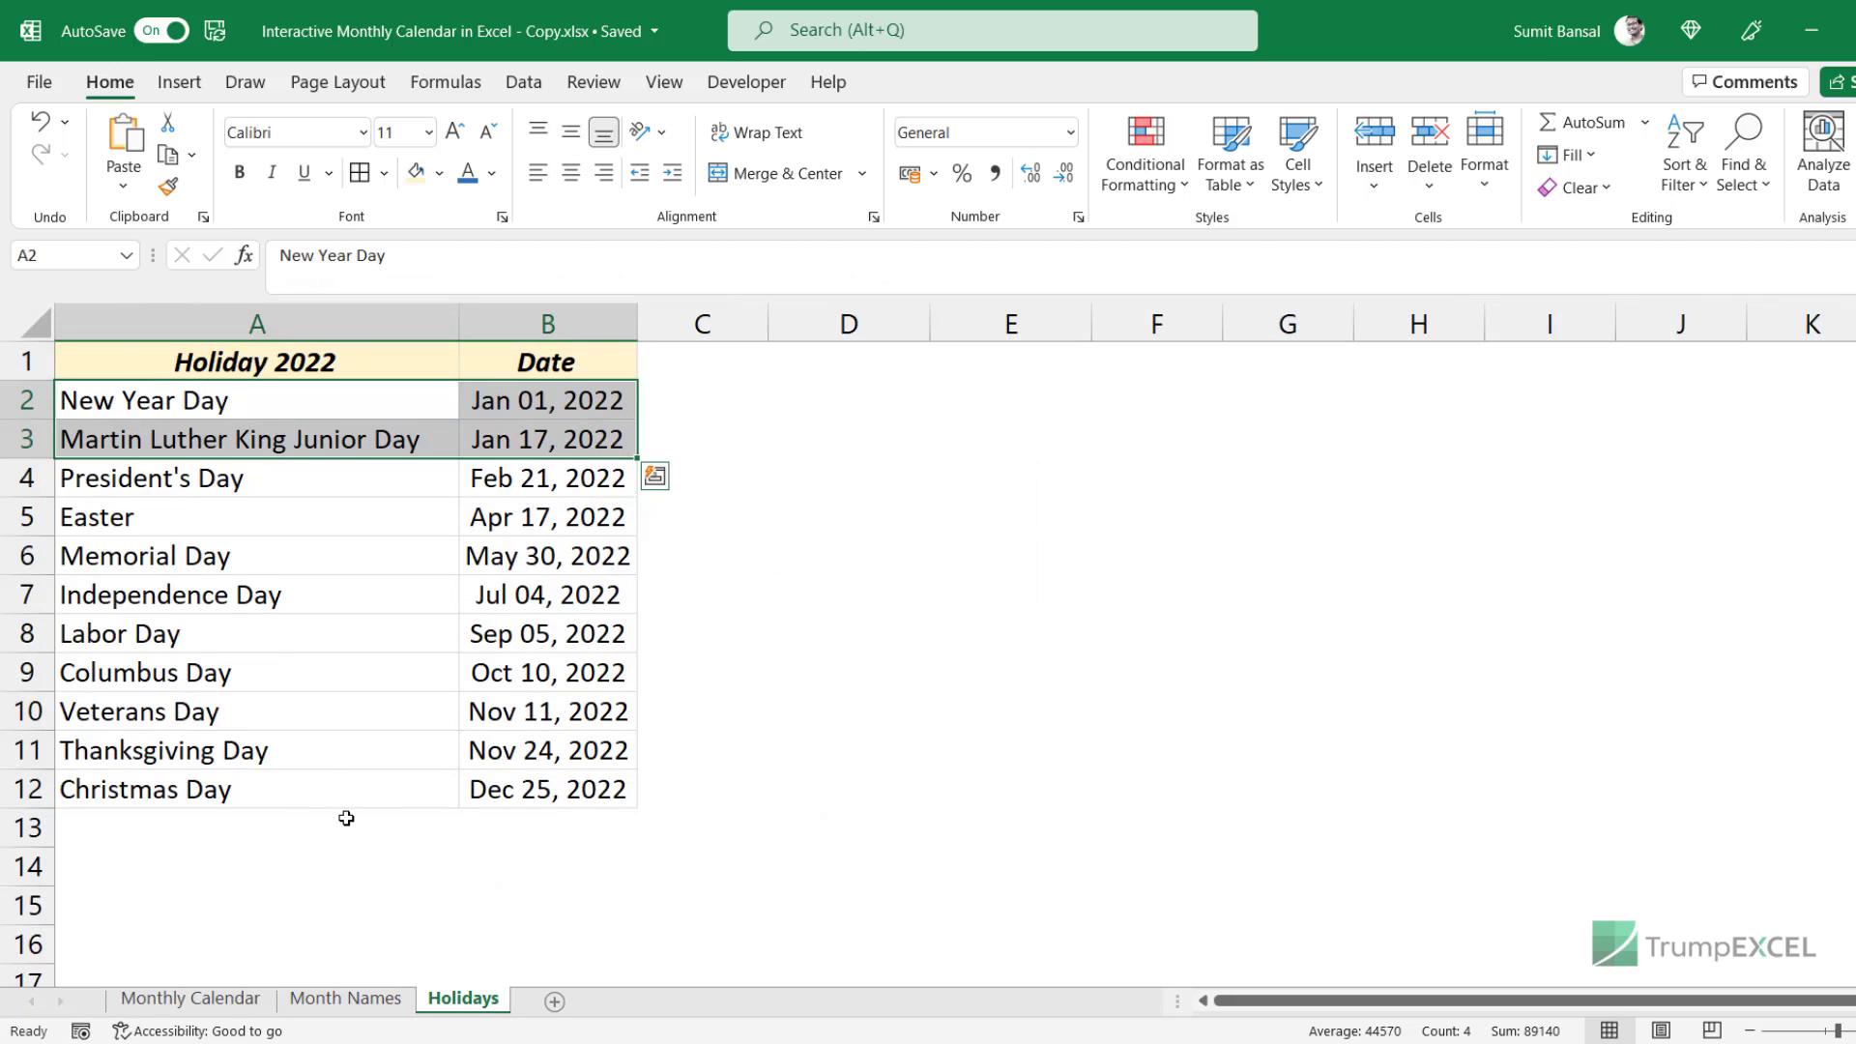
{"action": "left_click", "coordinate": [241, 997]}
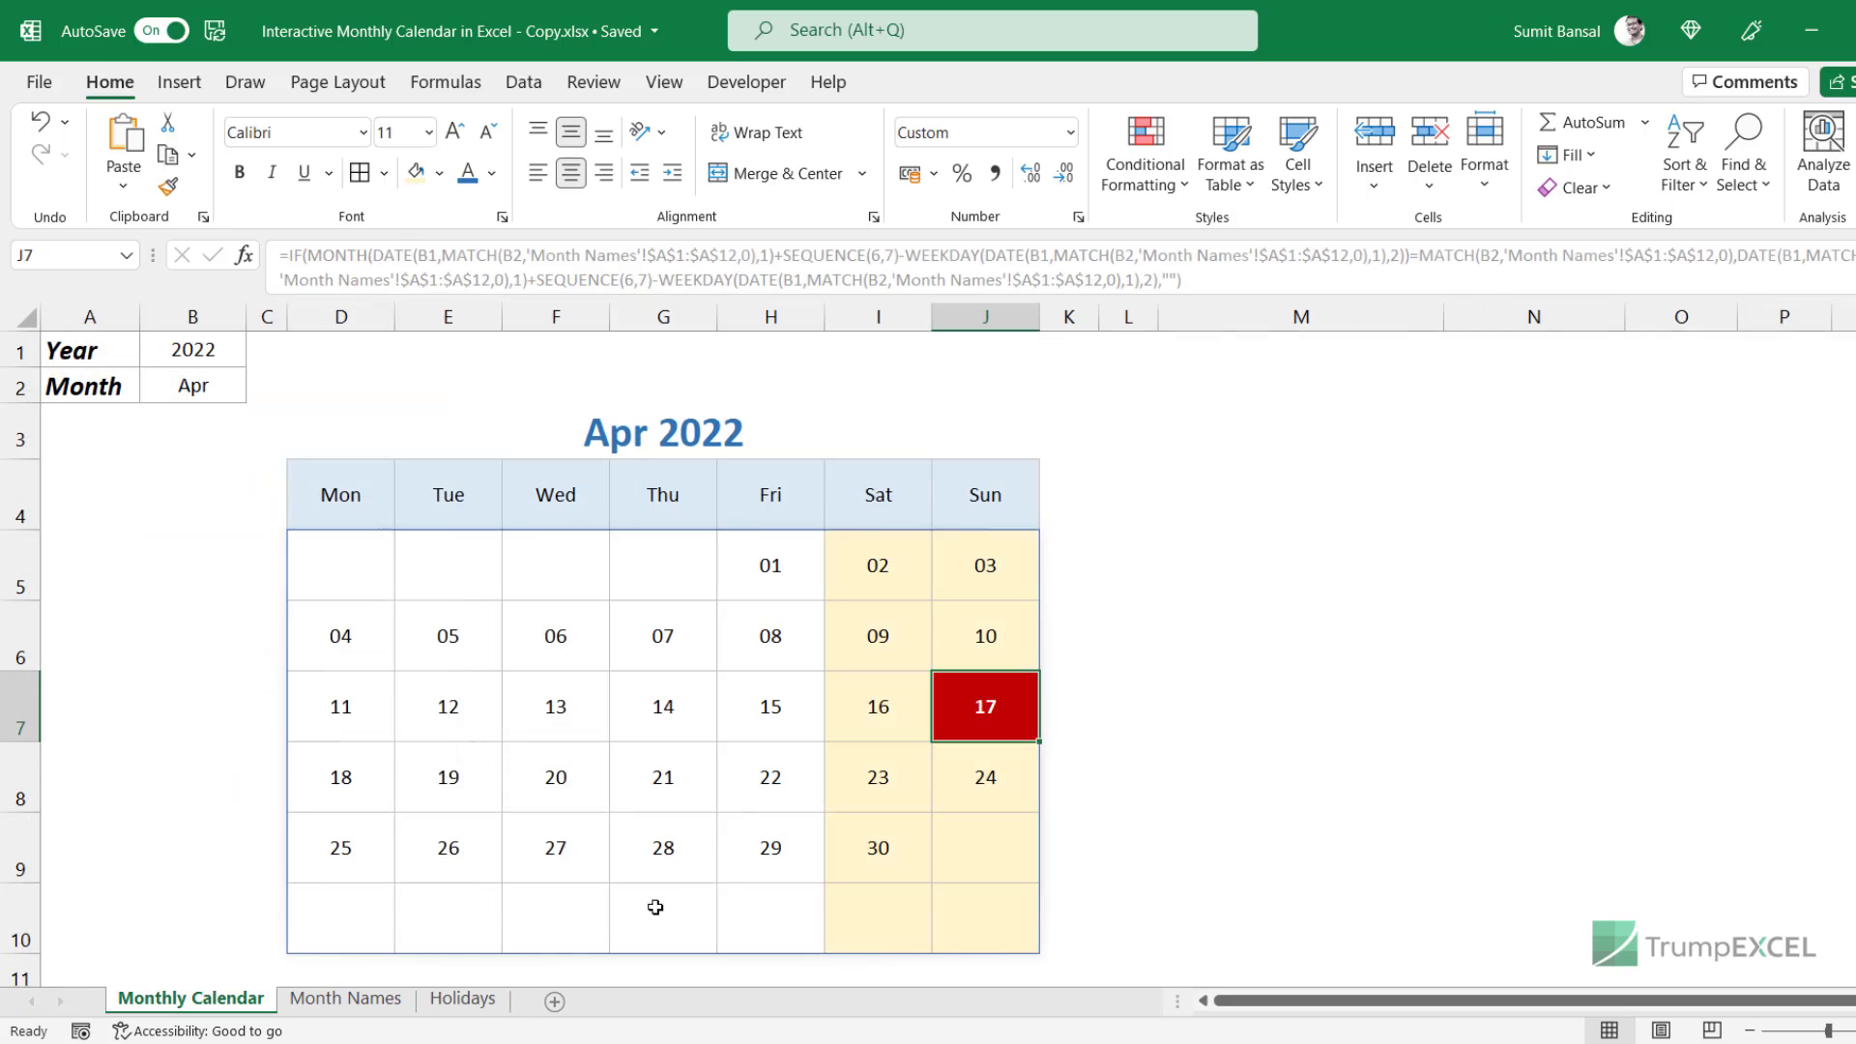